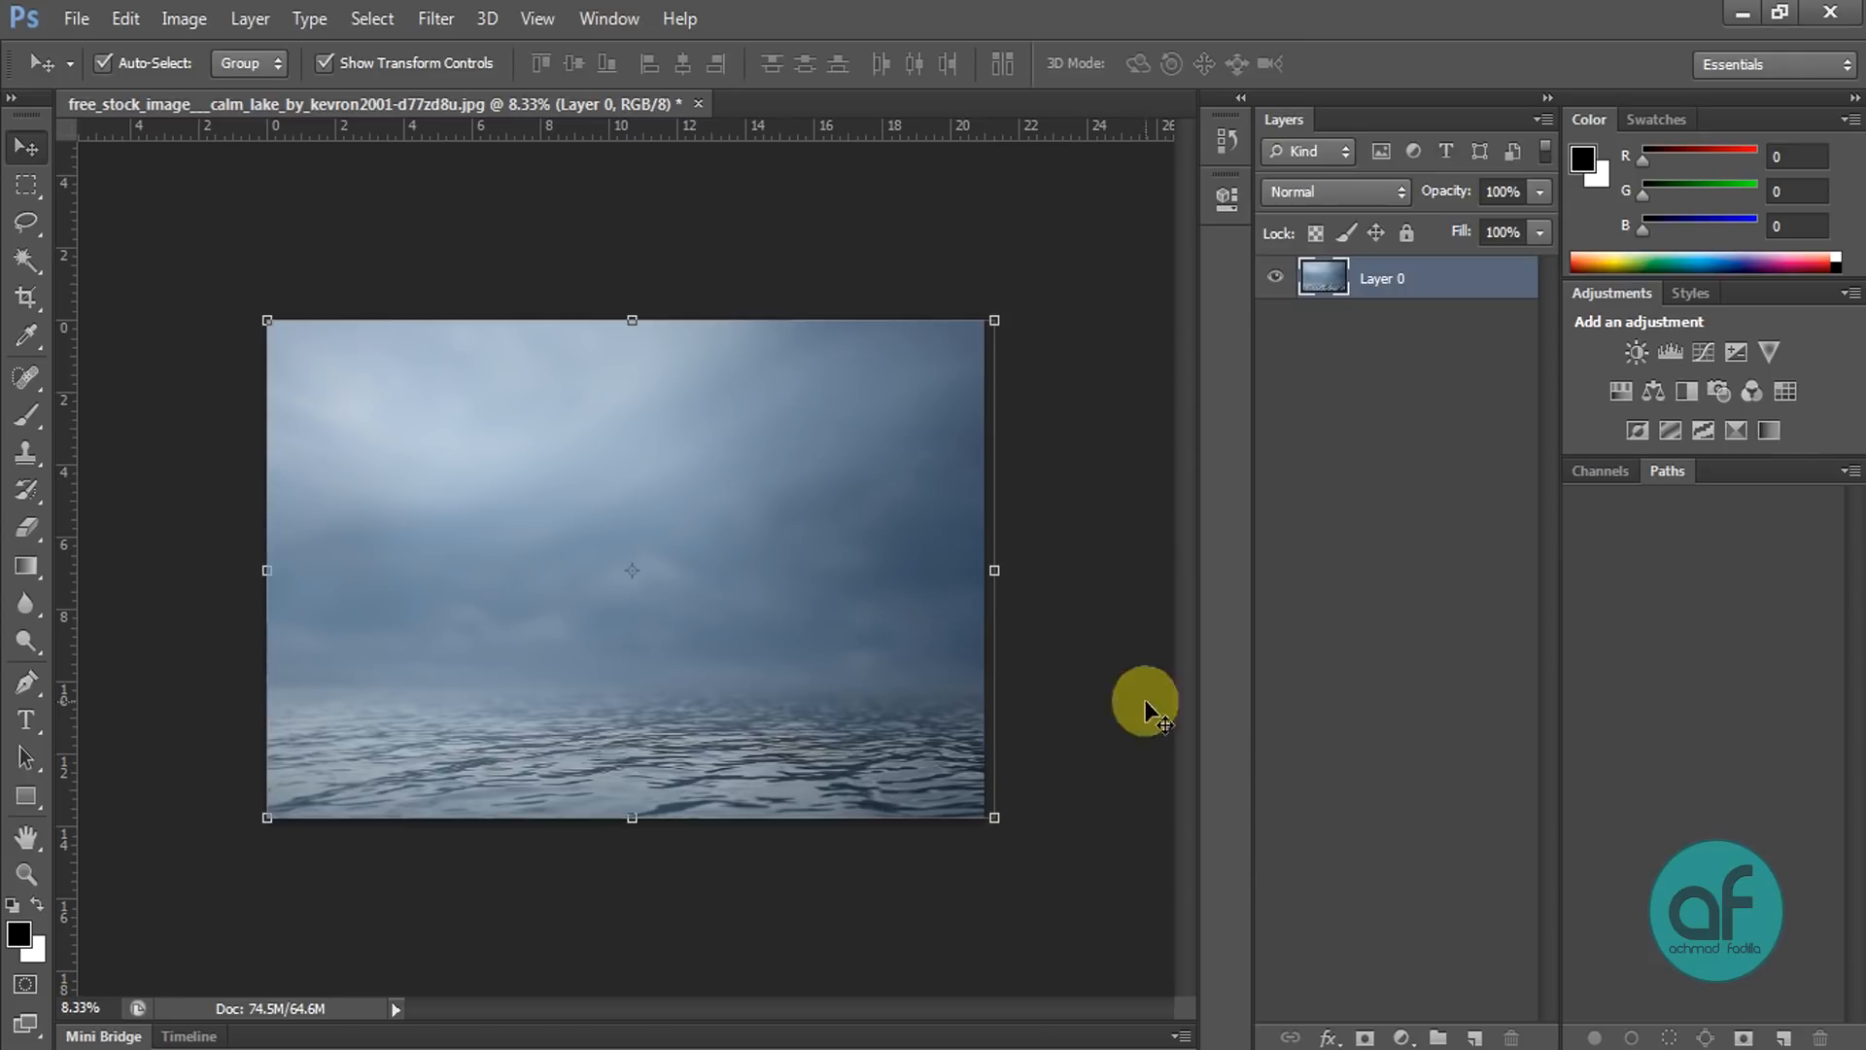
Step: Add a Brightness/Contrast adjustment layer above the lake image with brightness -72 and contrast about 21
{"action": "left_click", "coordinate": [1401, 1037]}
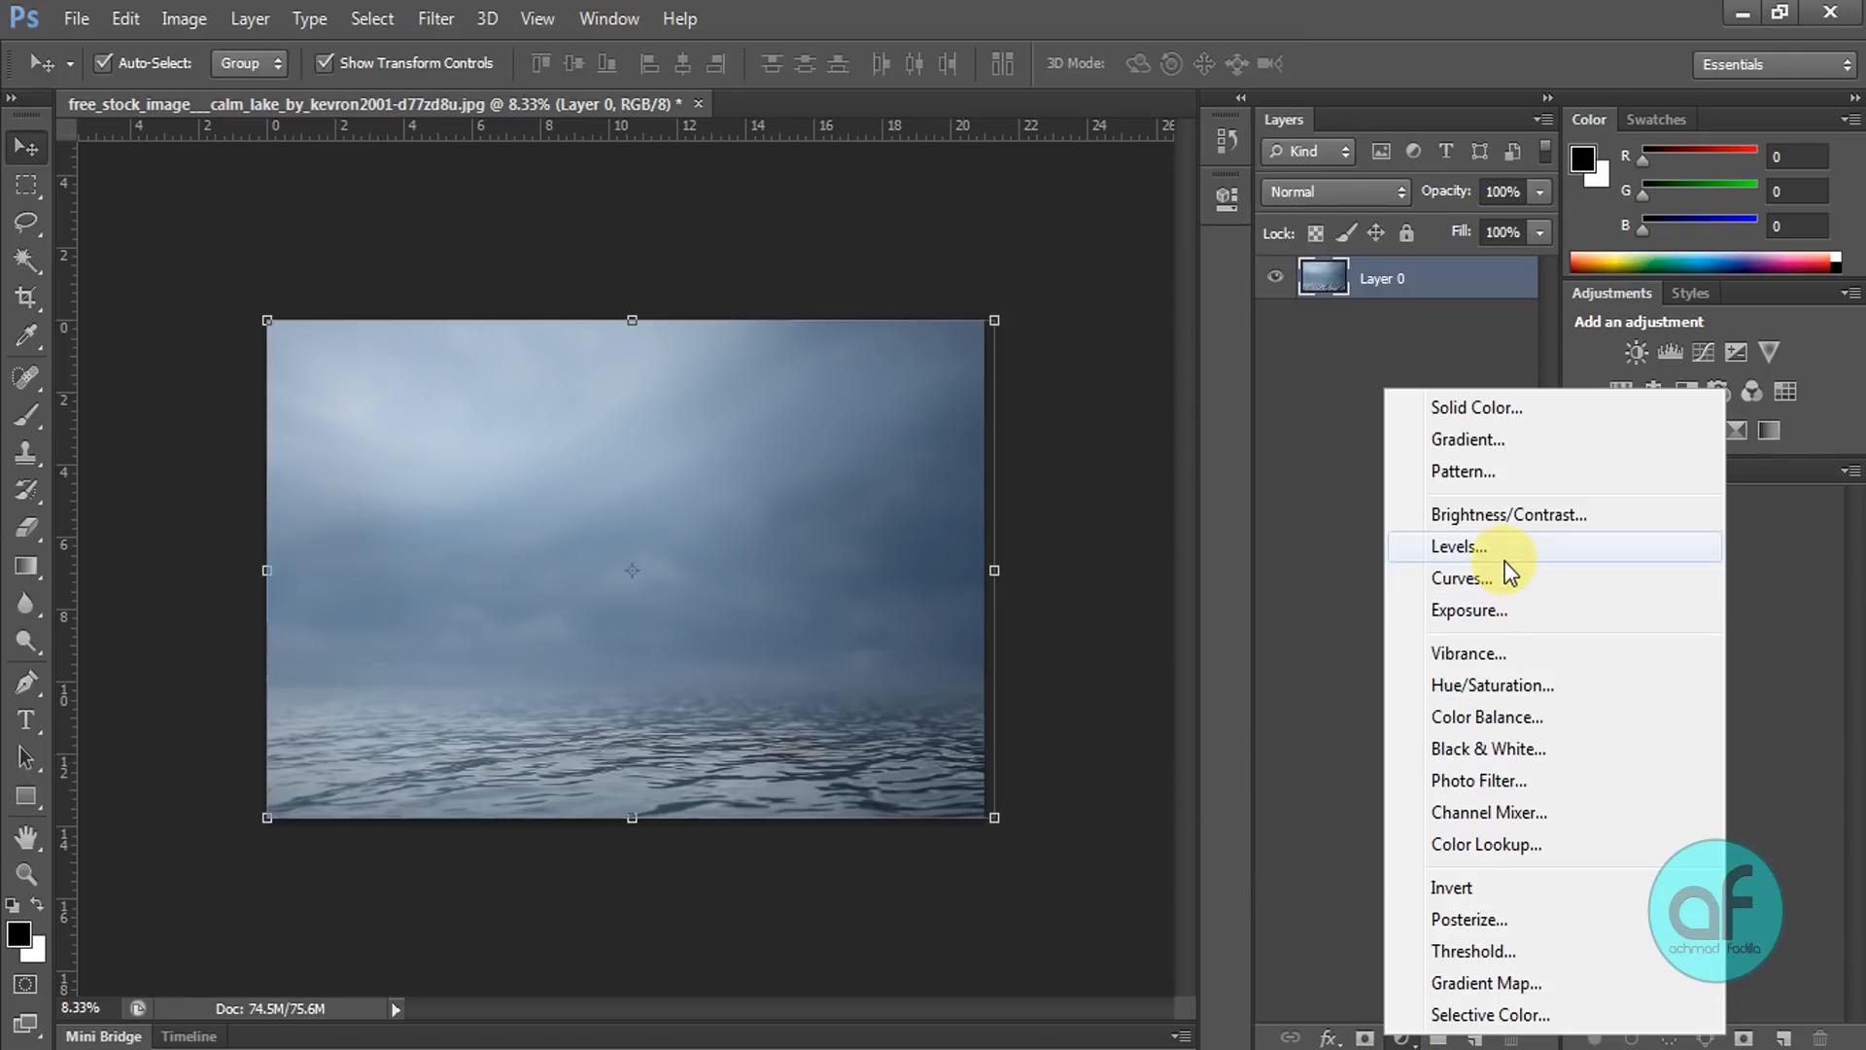
{"action": "left_click", "coordinate": [1485, 520]}
{"action": "left_click_drag", "start_coordinate": [1000, 341], "coordinate": [913, 346]}
{"action": "left_click_drag", "start_coordinate": [995, 398], "coordinate": [1036, 408]}
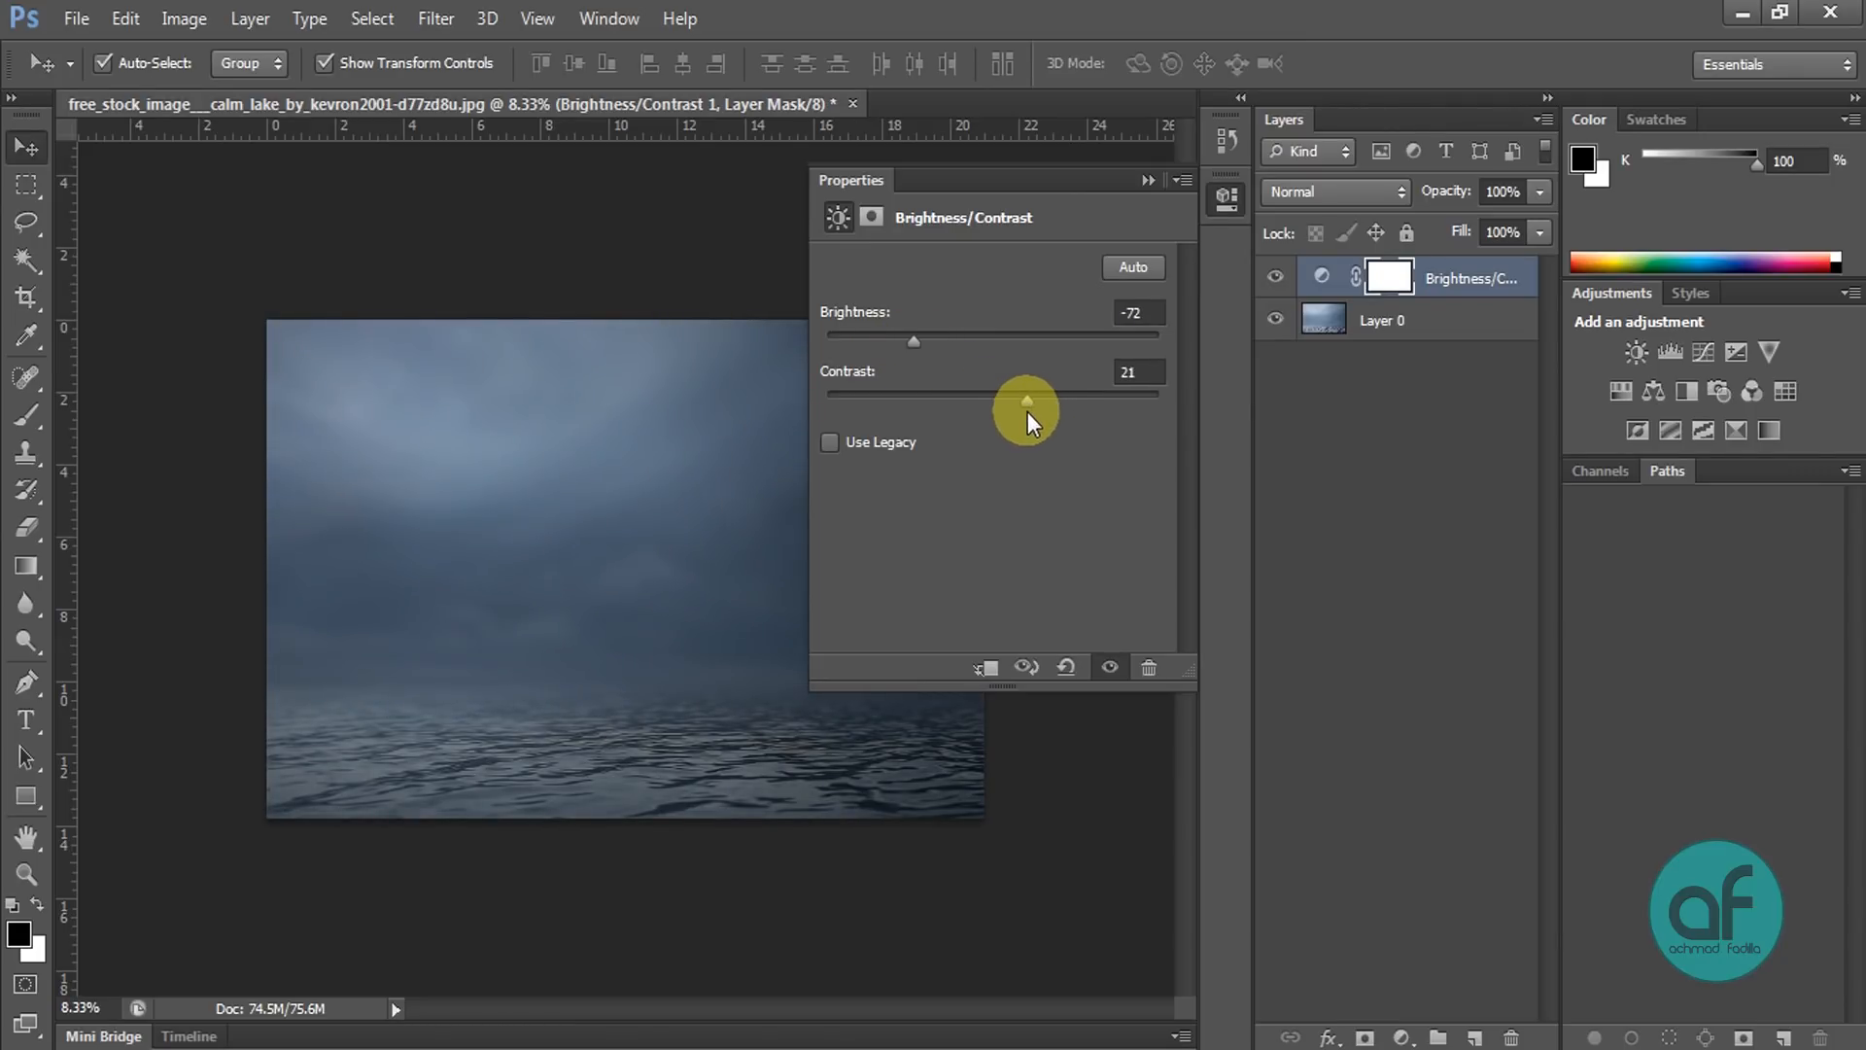
{"action": "left_click", "coordinate": [1146, 181]}
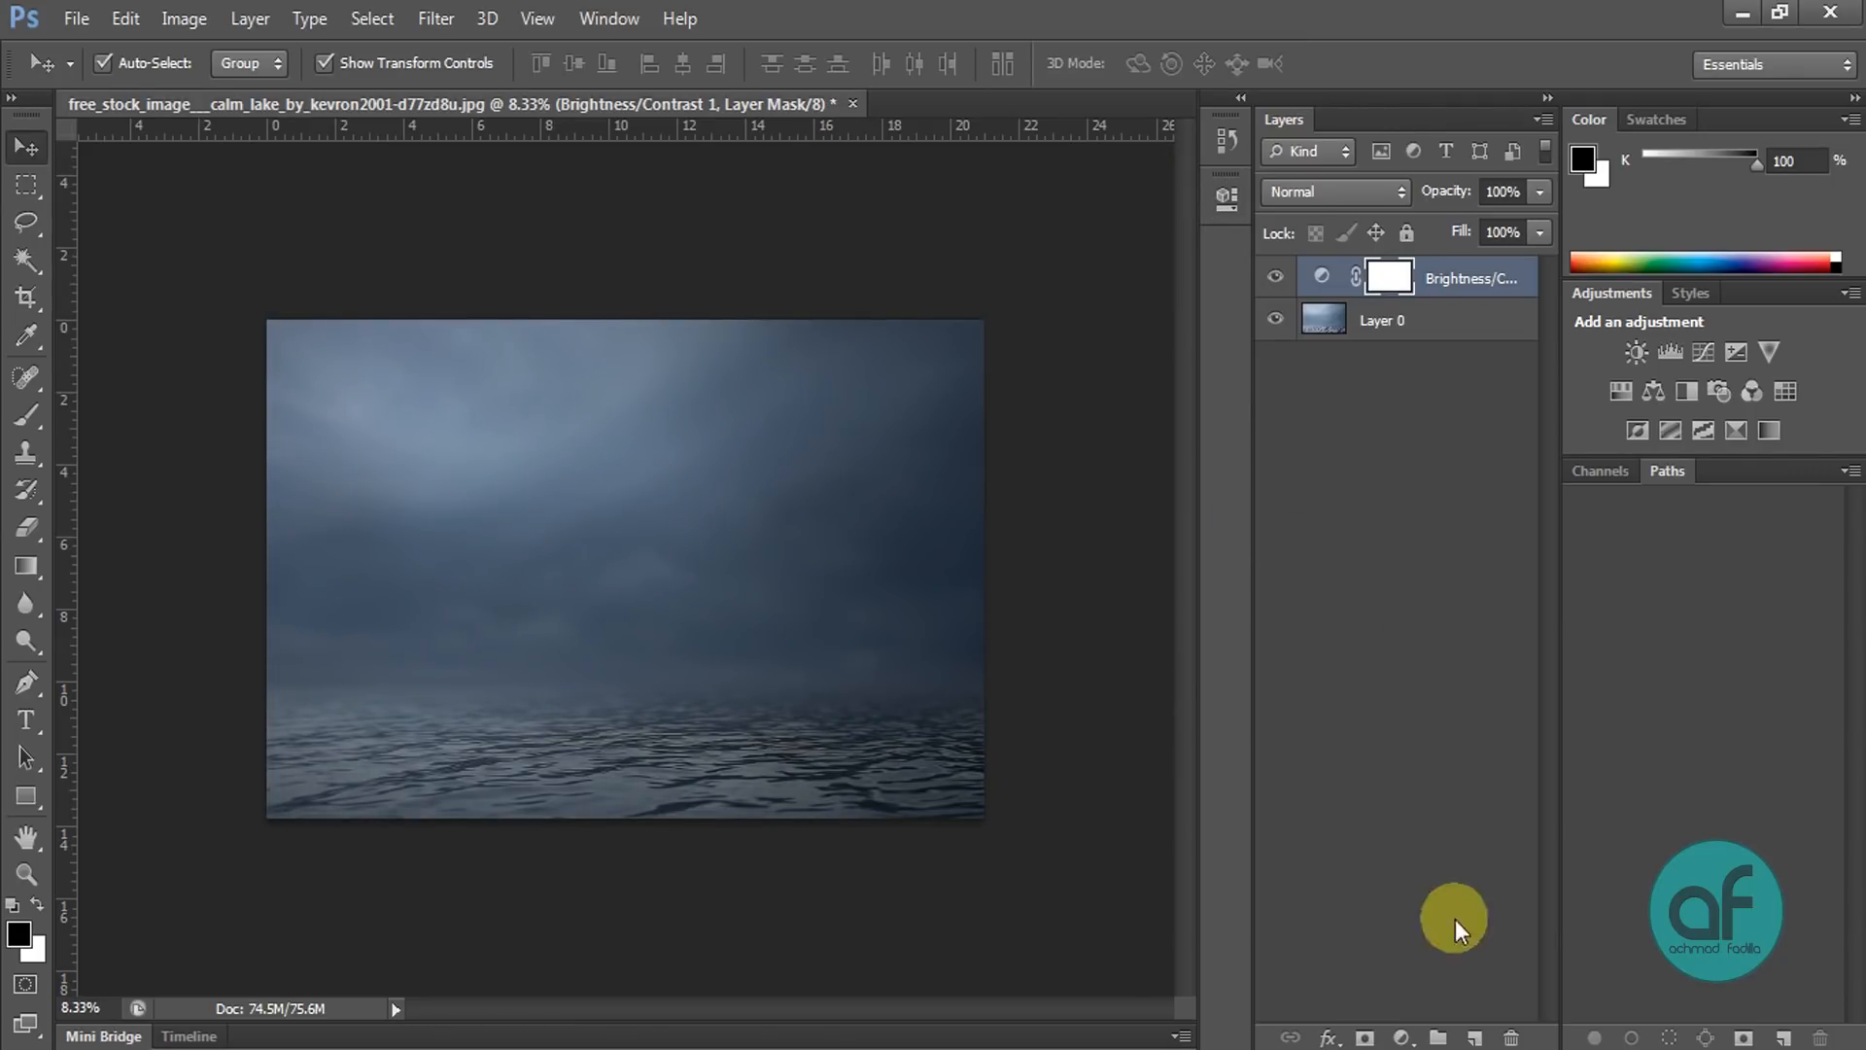
Step: Add a Levels adjustment layer above the Brightness/Contrast layer, lowering the white output level to about 223
{"action": "left_click", "coordinate": [1400, 1037]}
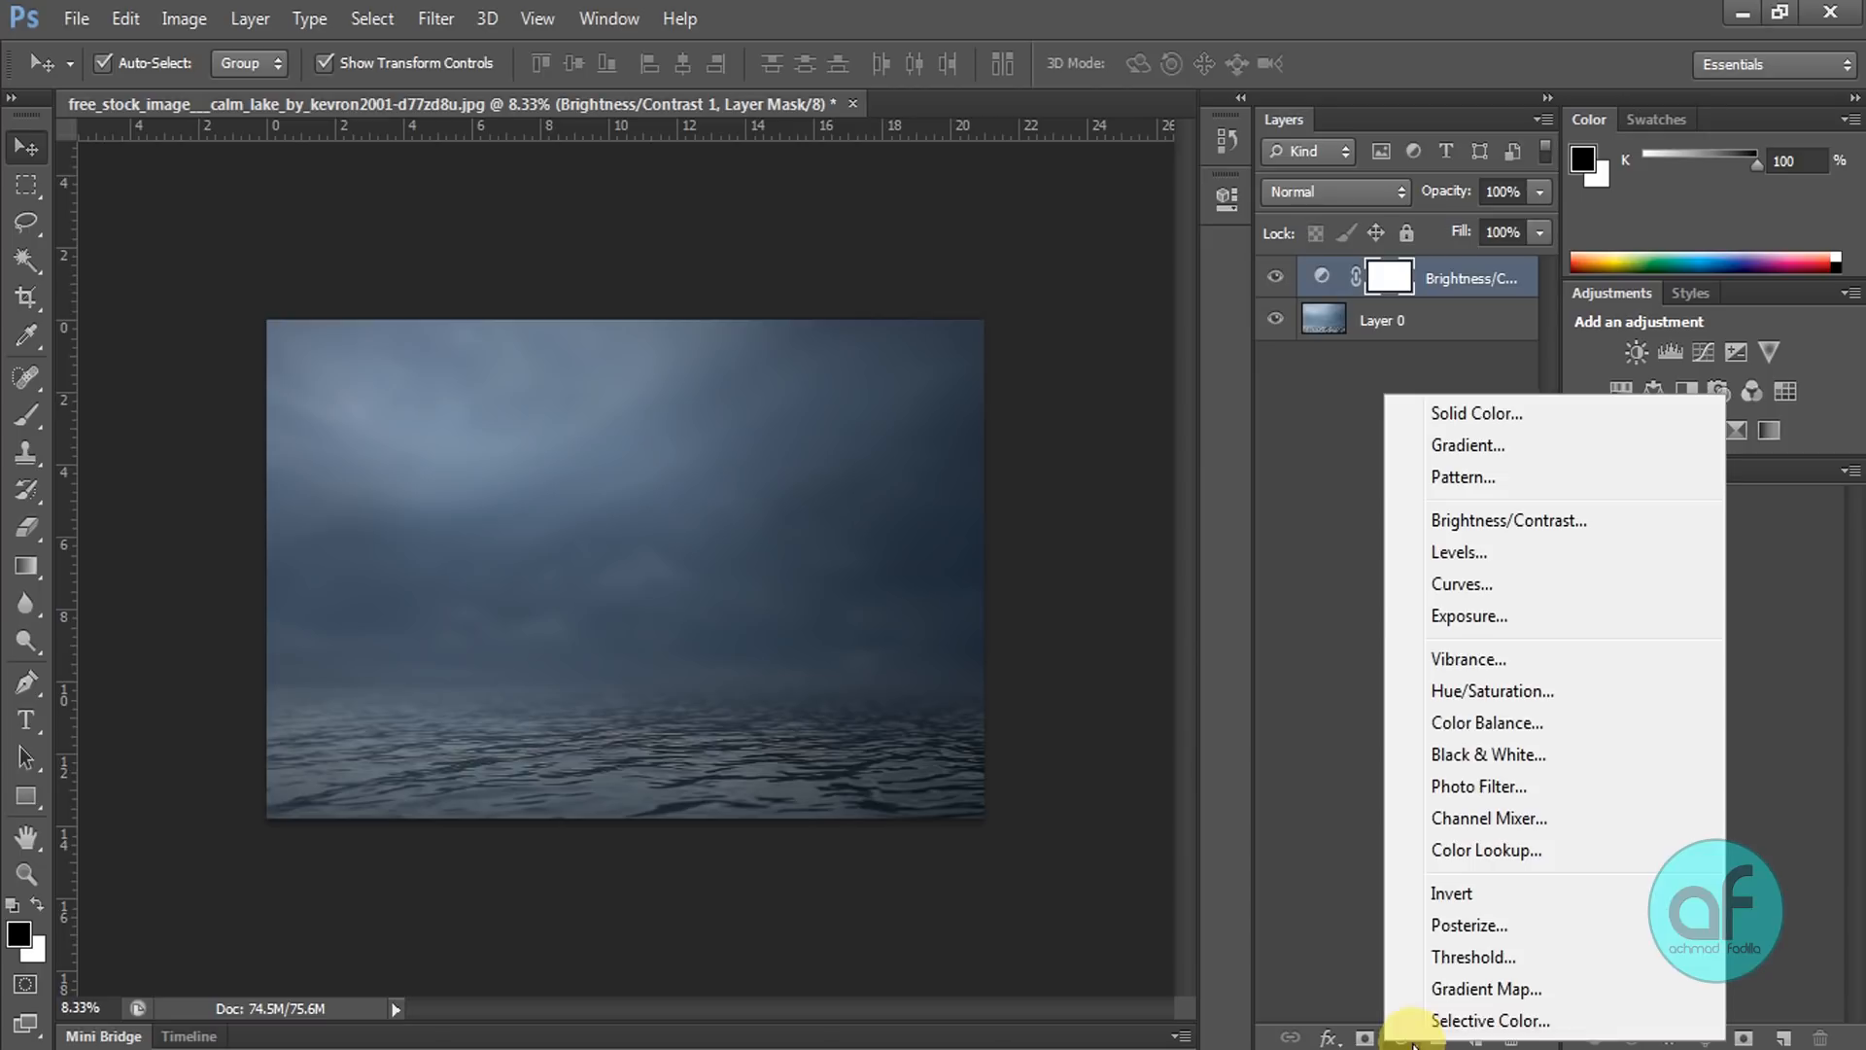
{"action": "left_click", "coordinate": [1471, 557]}
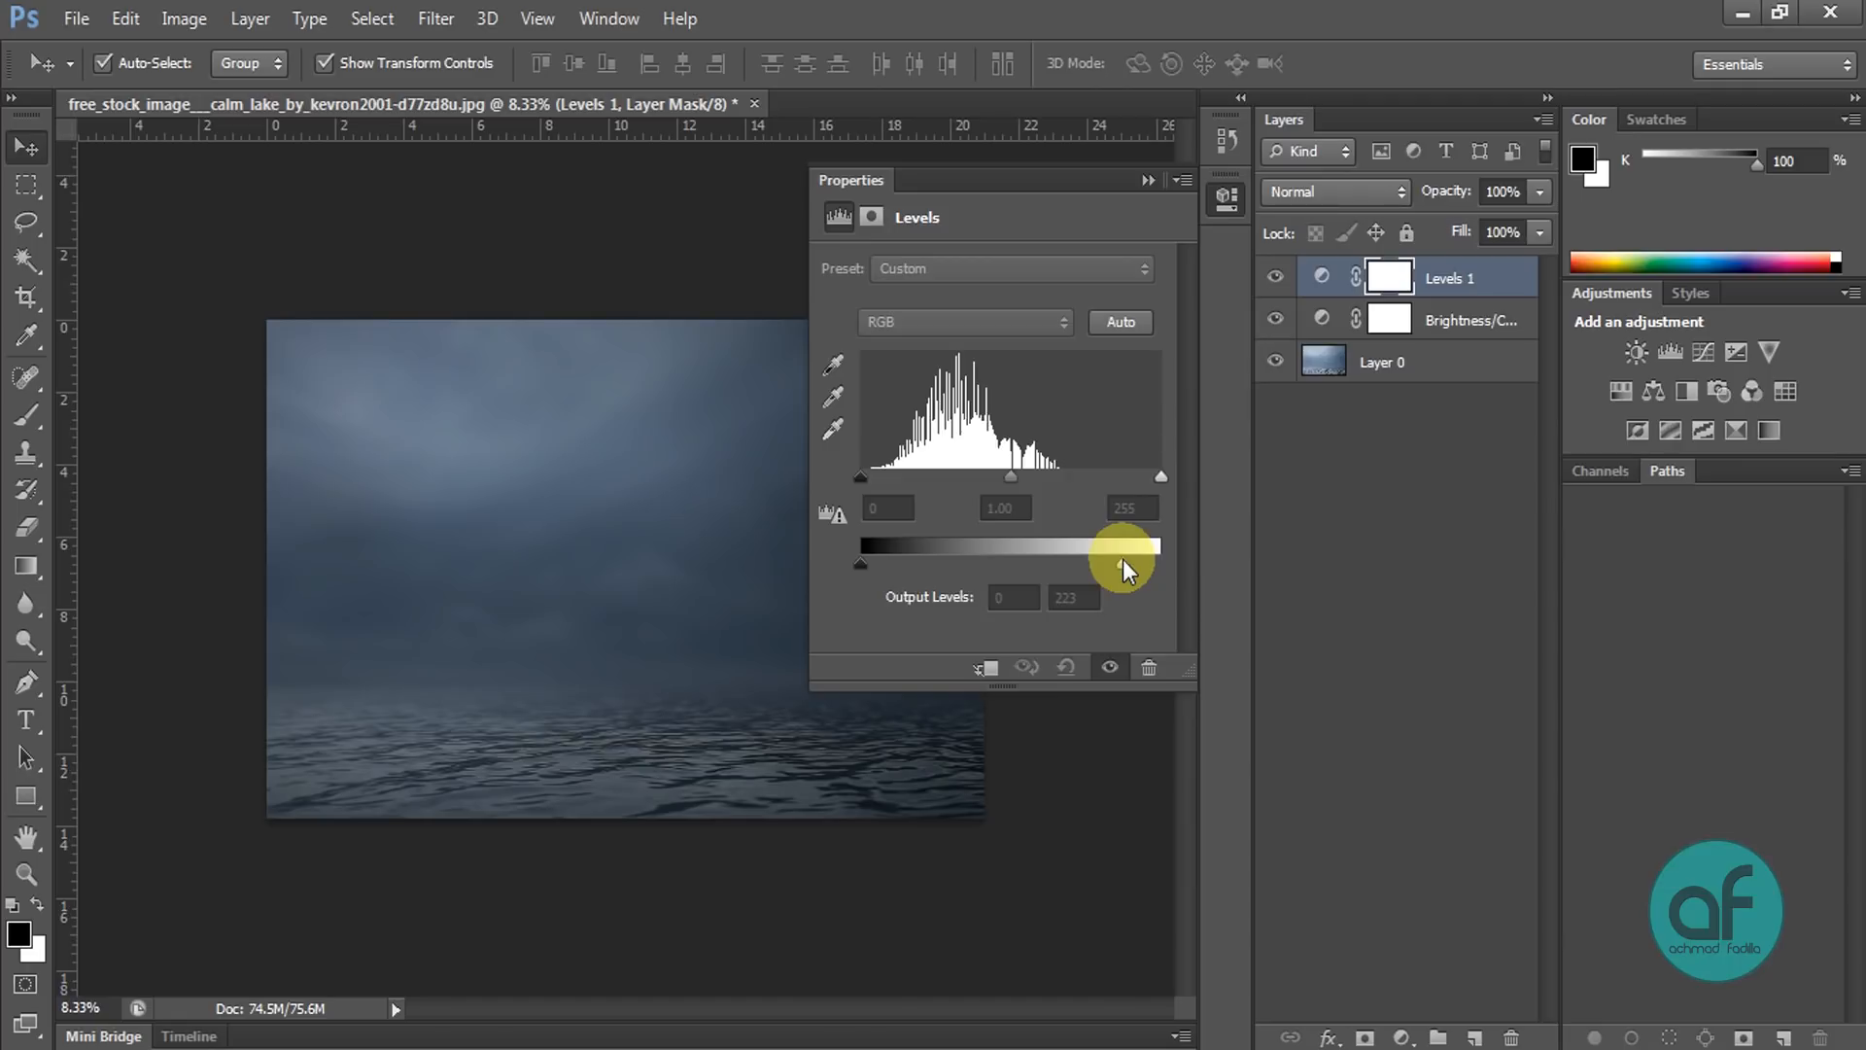
{"action": "left_click", "coordinate": [1148, 180]}
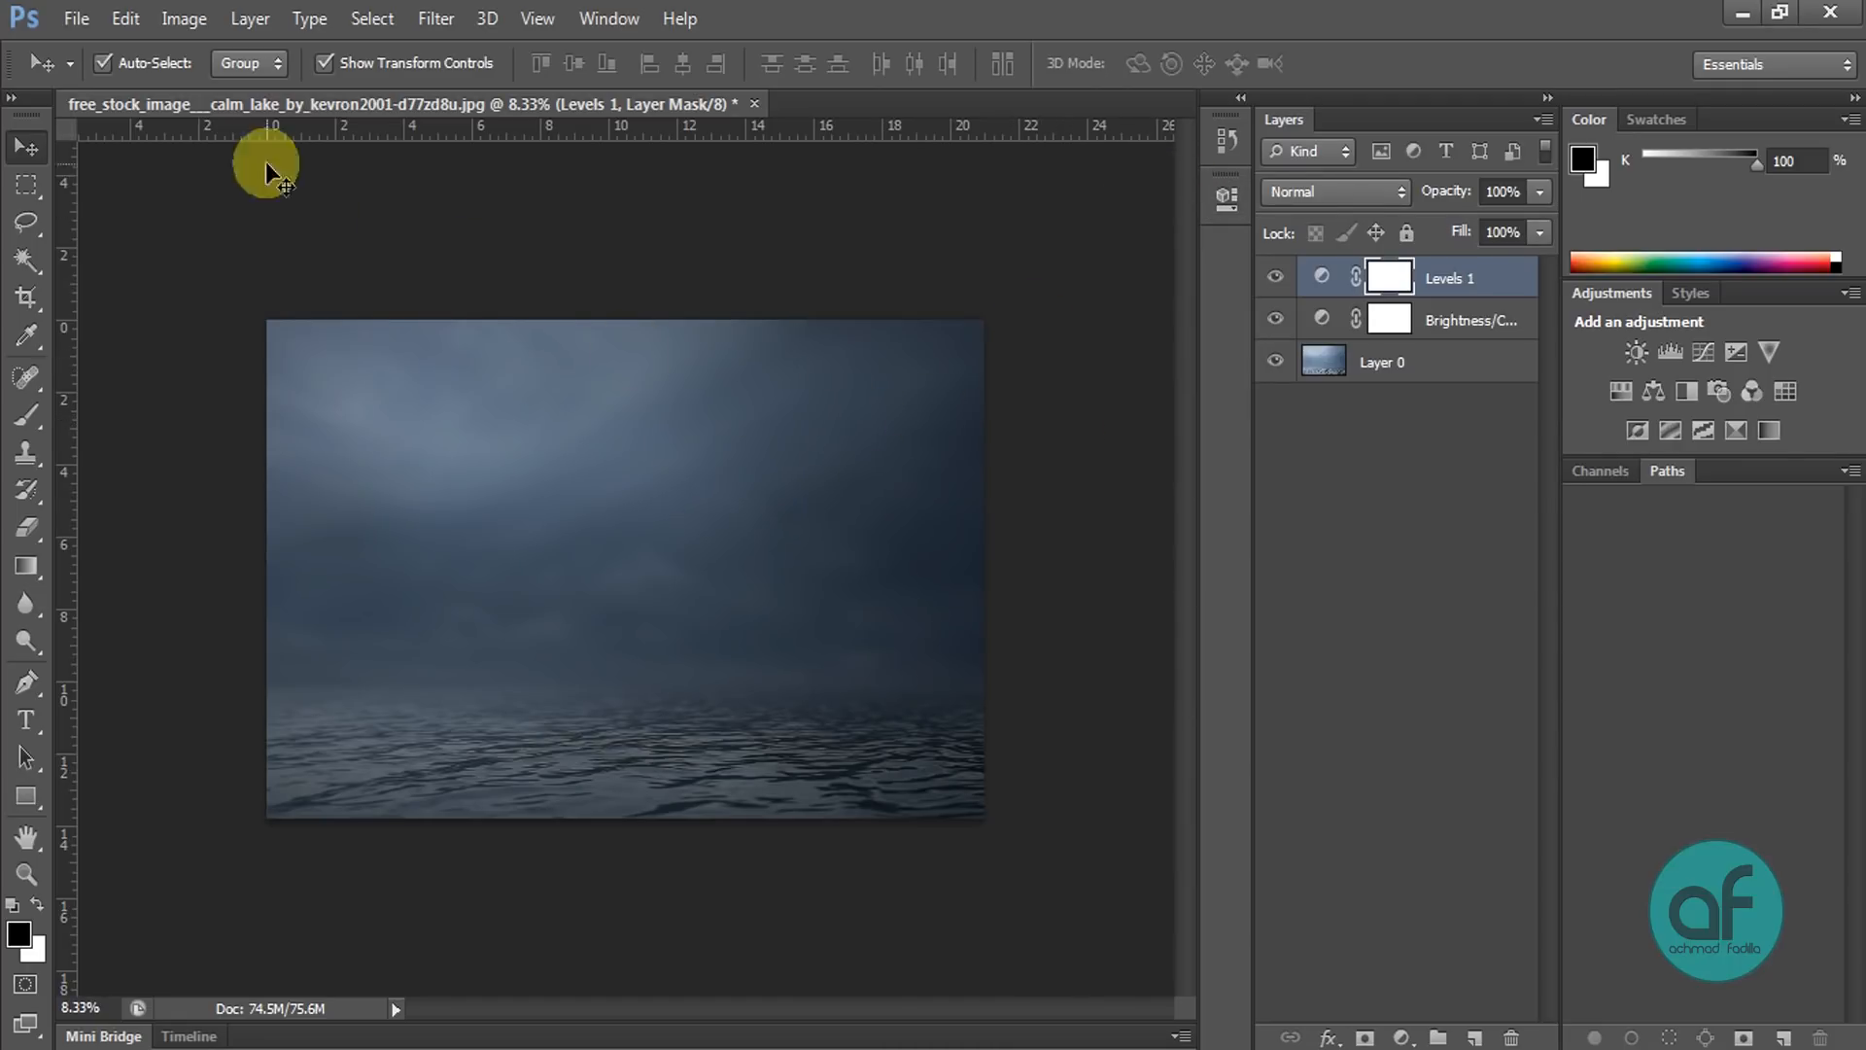
Step: Place the image depressed_by_dazzle_stock into the lake composition
{"action": "left_click", "coordinate": [75, 19]}
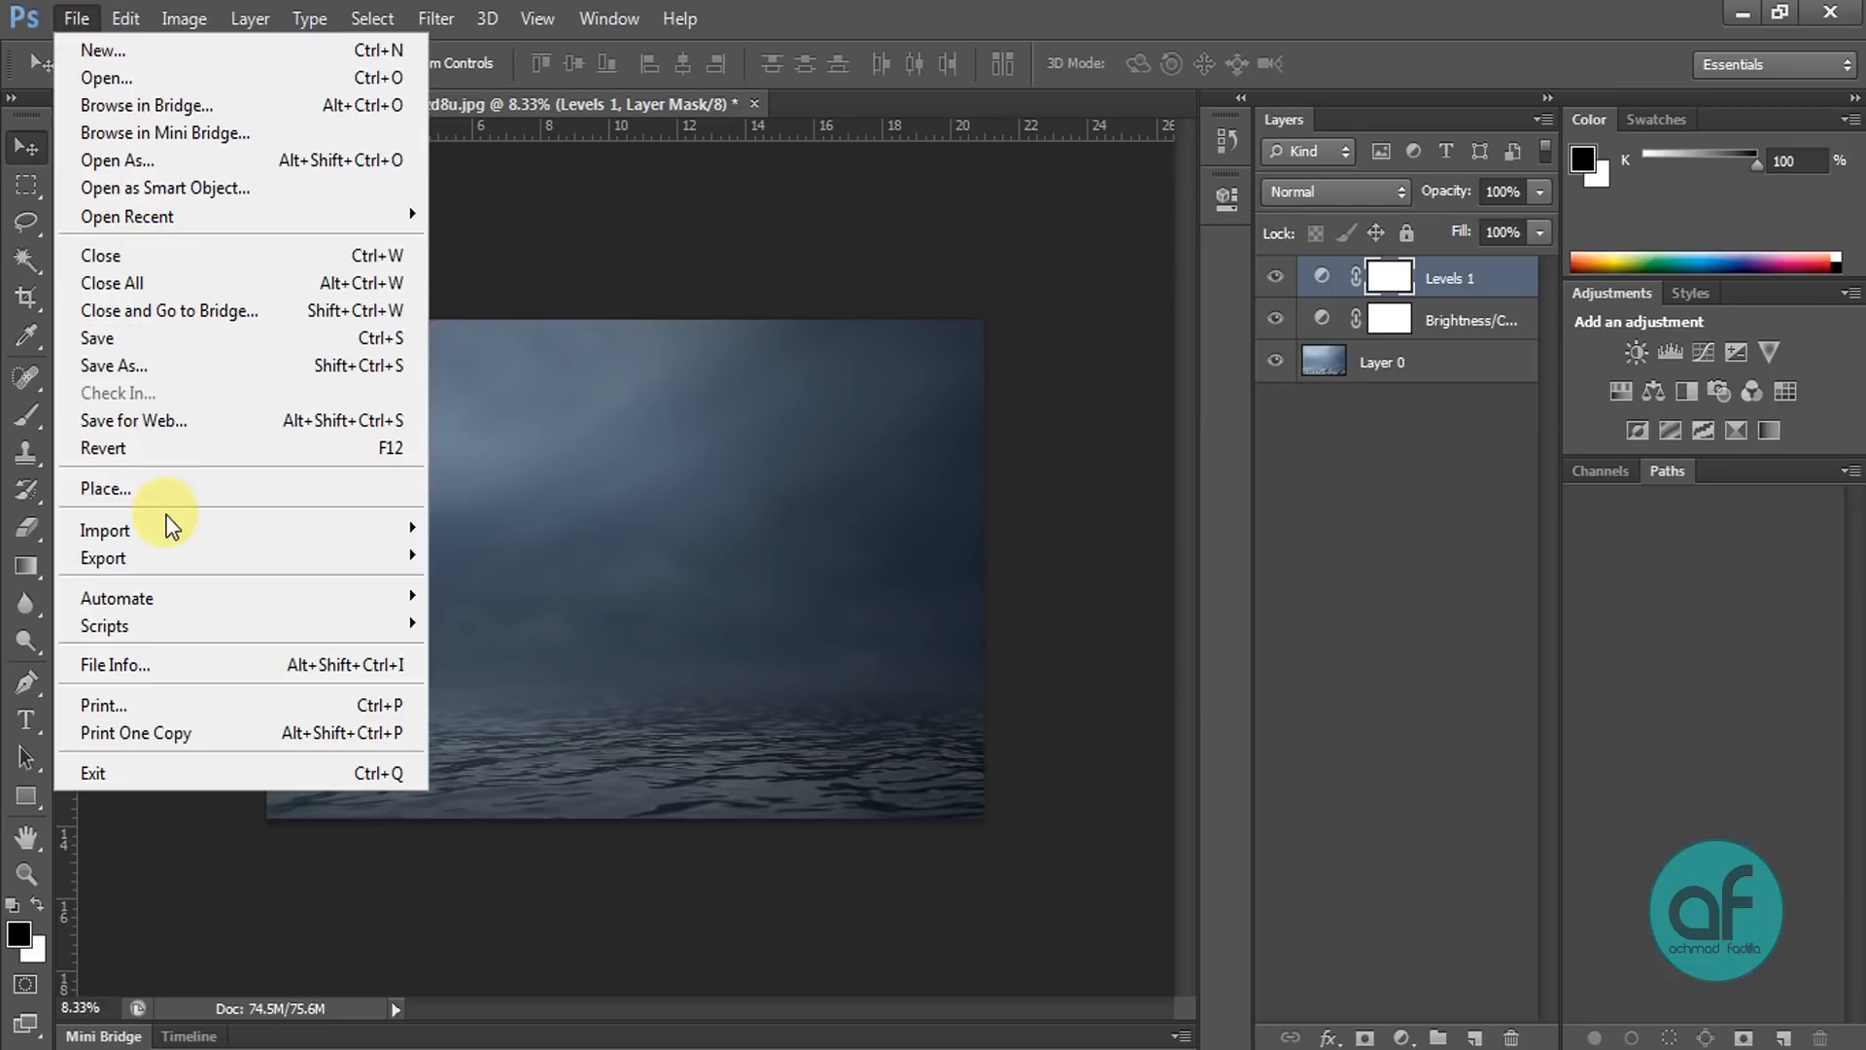
{"action": "left_click", "coordinate": [158, 498]}
{"action": "left_click", "coordinate": [1030, 248]}
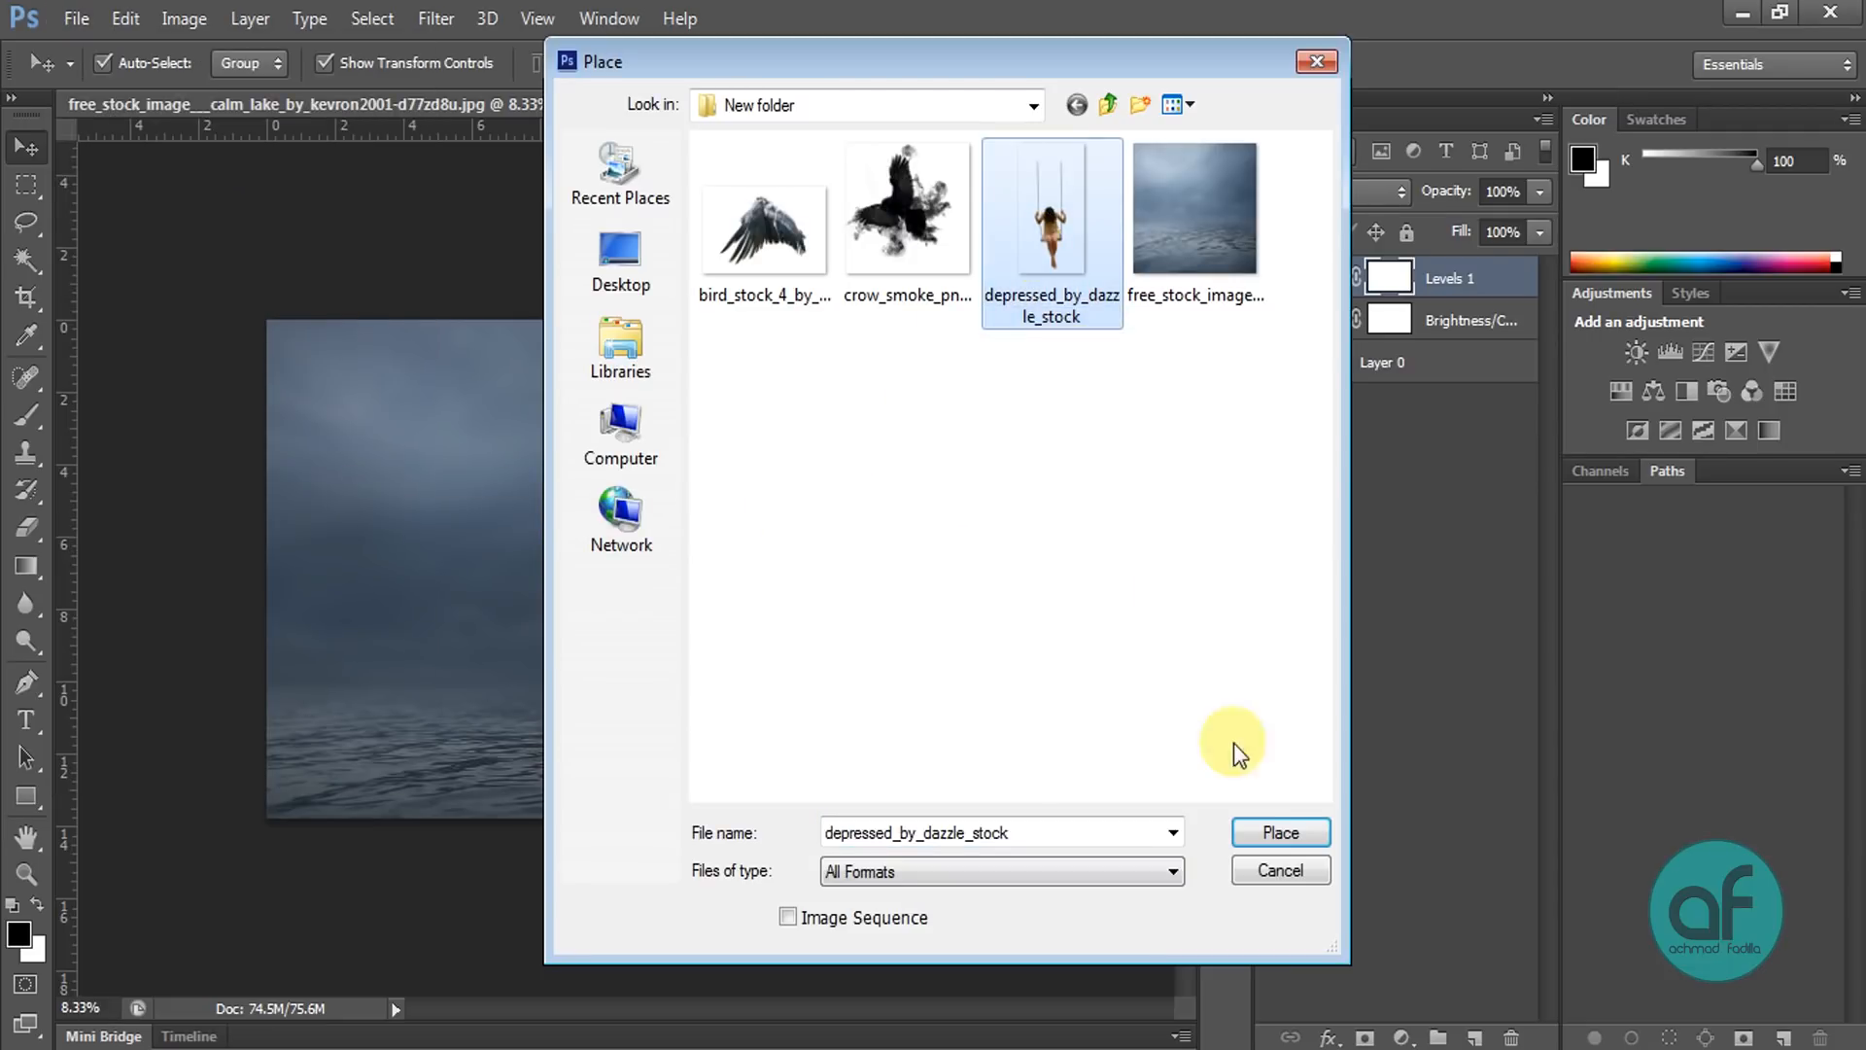
{"action": "left_click", "coordinate": [1261, 828]}
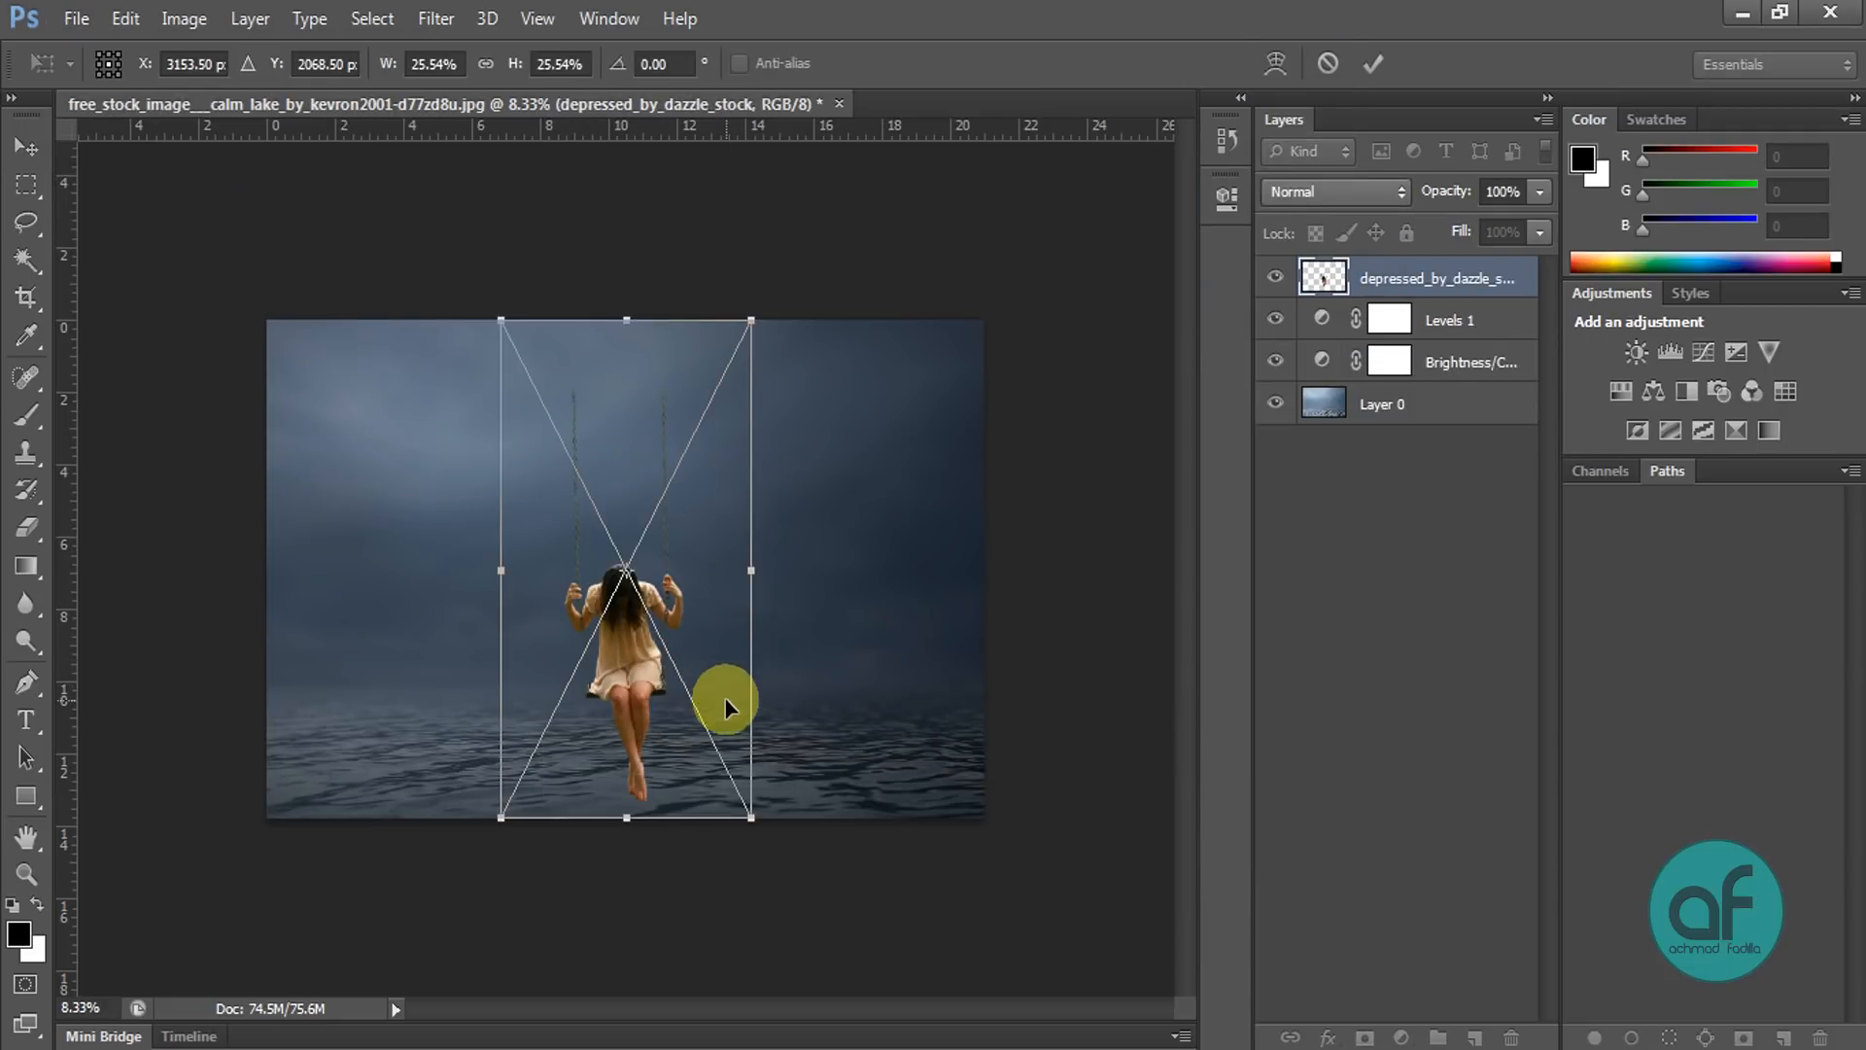
Step: Raise the placed woman on the swing above the water, rotate her about 2.07°, commit, and nudge her slightly higher
{"action": "scroll", "coordinate": [713, 727], "scroll_direction": "up", "scroll_amount": 1}
{"action": "left_click_drag", "start_coordinate": [651, 700], "coordinate": [657, 595]}
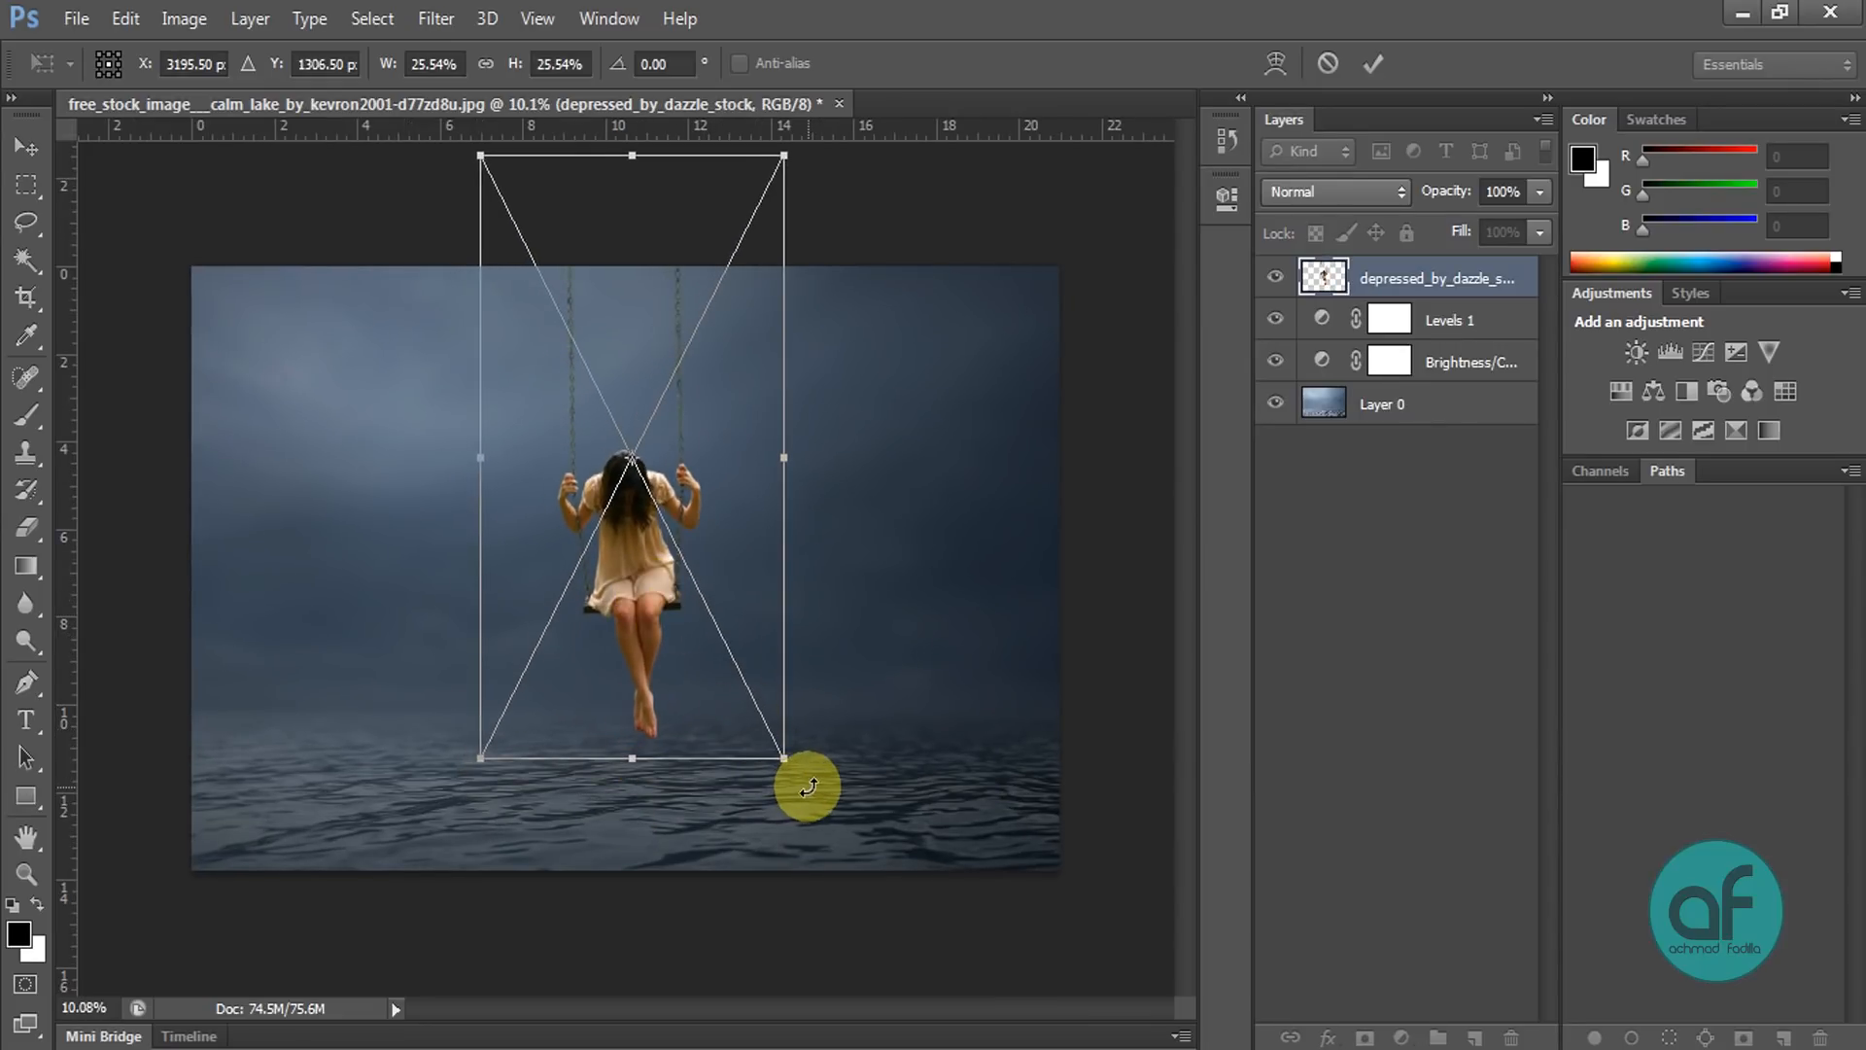
{"action": "left_click_drag", "start_coordinate": [806, 790], "coordinate": [793, 785]}
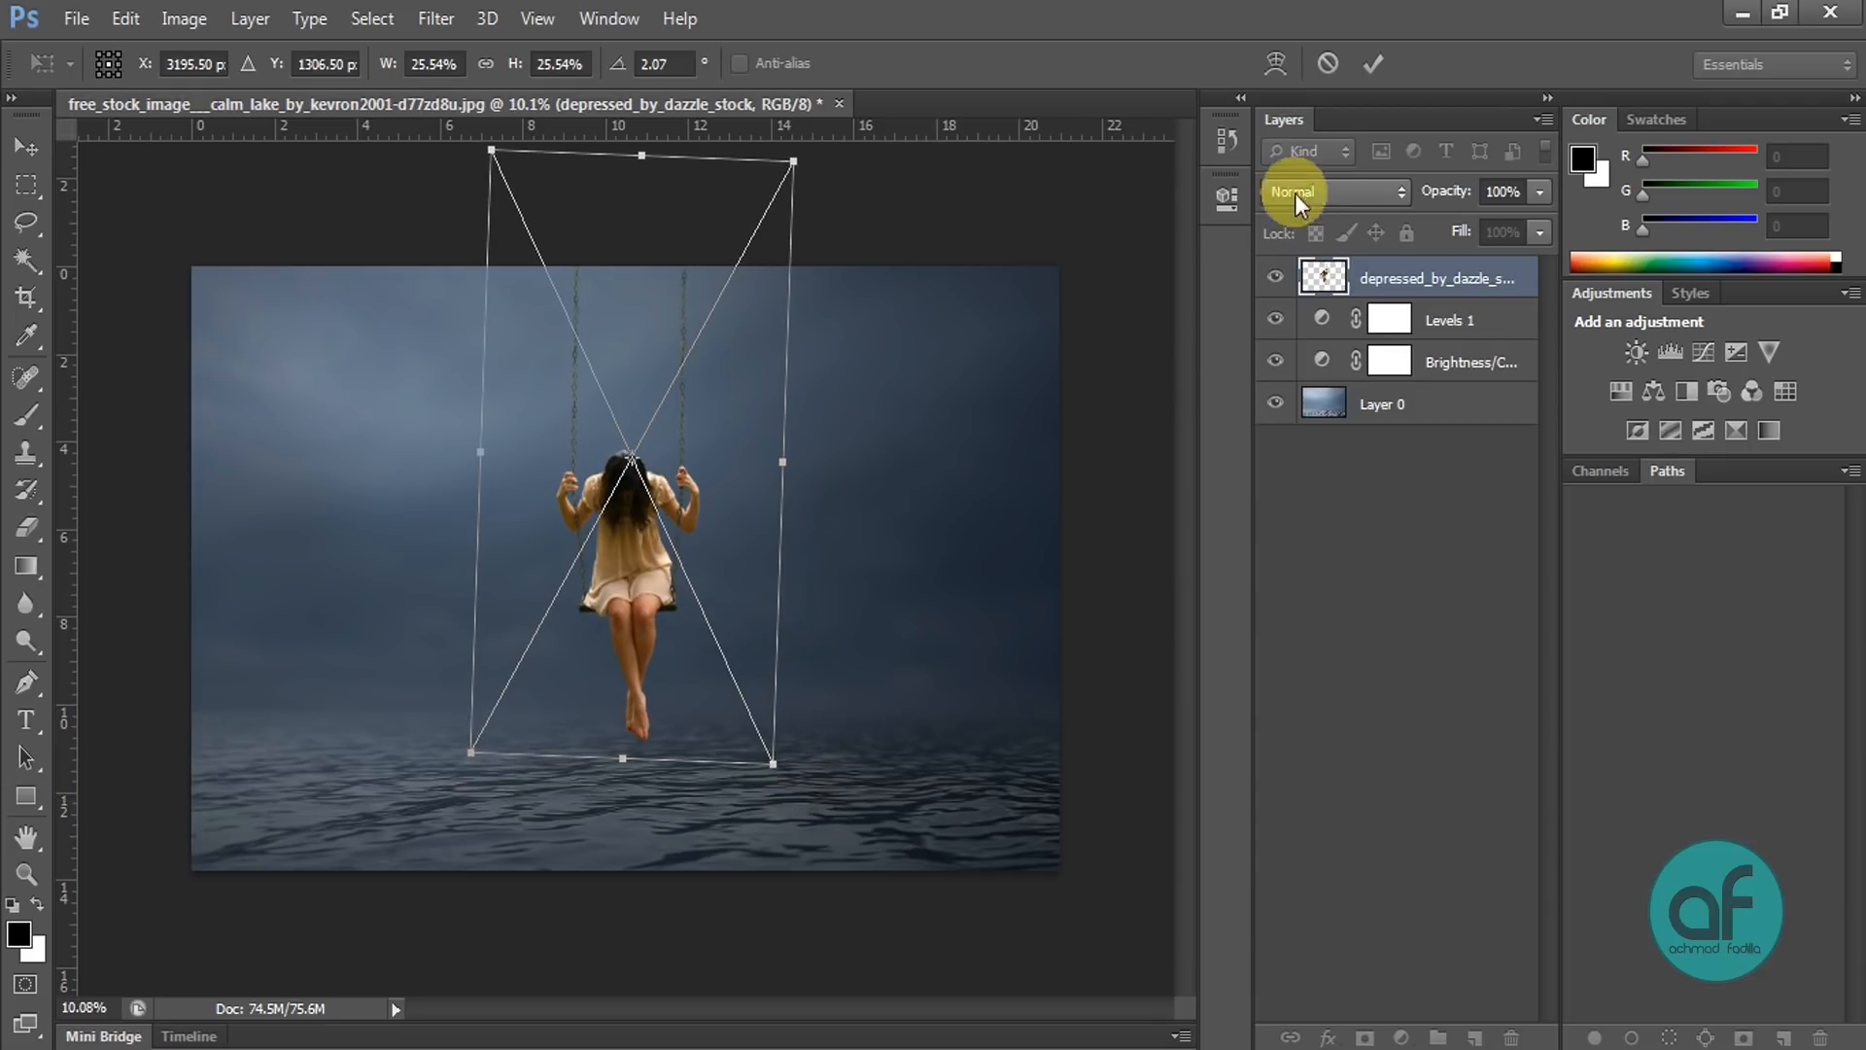
{"action": "left_click", "coordinate": [1373, 66]}
{"action": "key", "text": "shift+Up"}
{"action": "key", "text": "shift+Up"}
{"action": "key", "text": "shift+Up"}
{"action": "key", "text": "shift+Up"}
{"action": "key", "text": "shift+Up"}
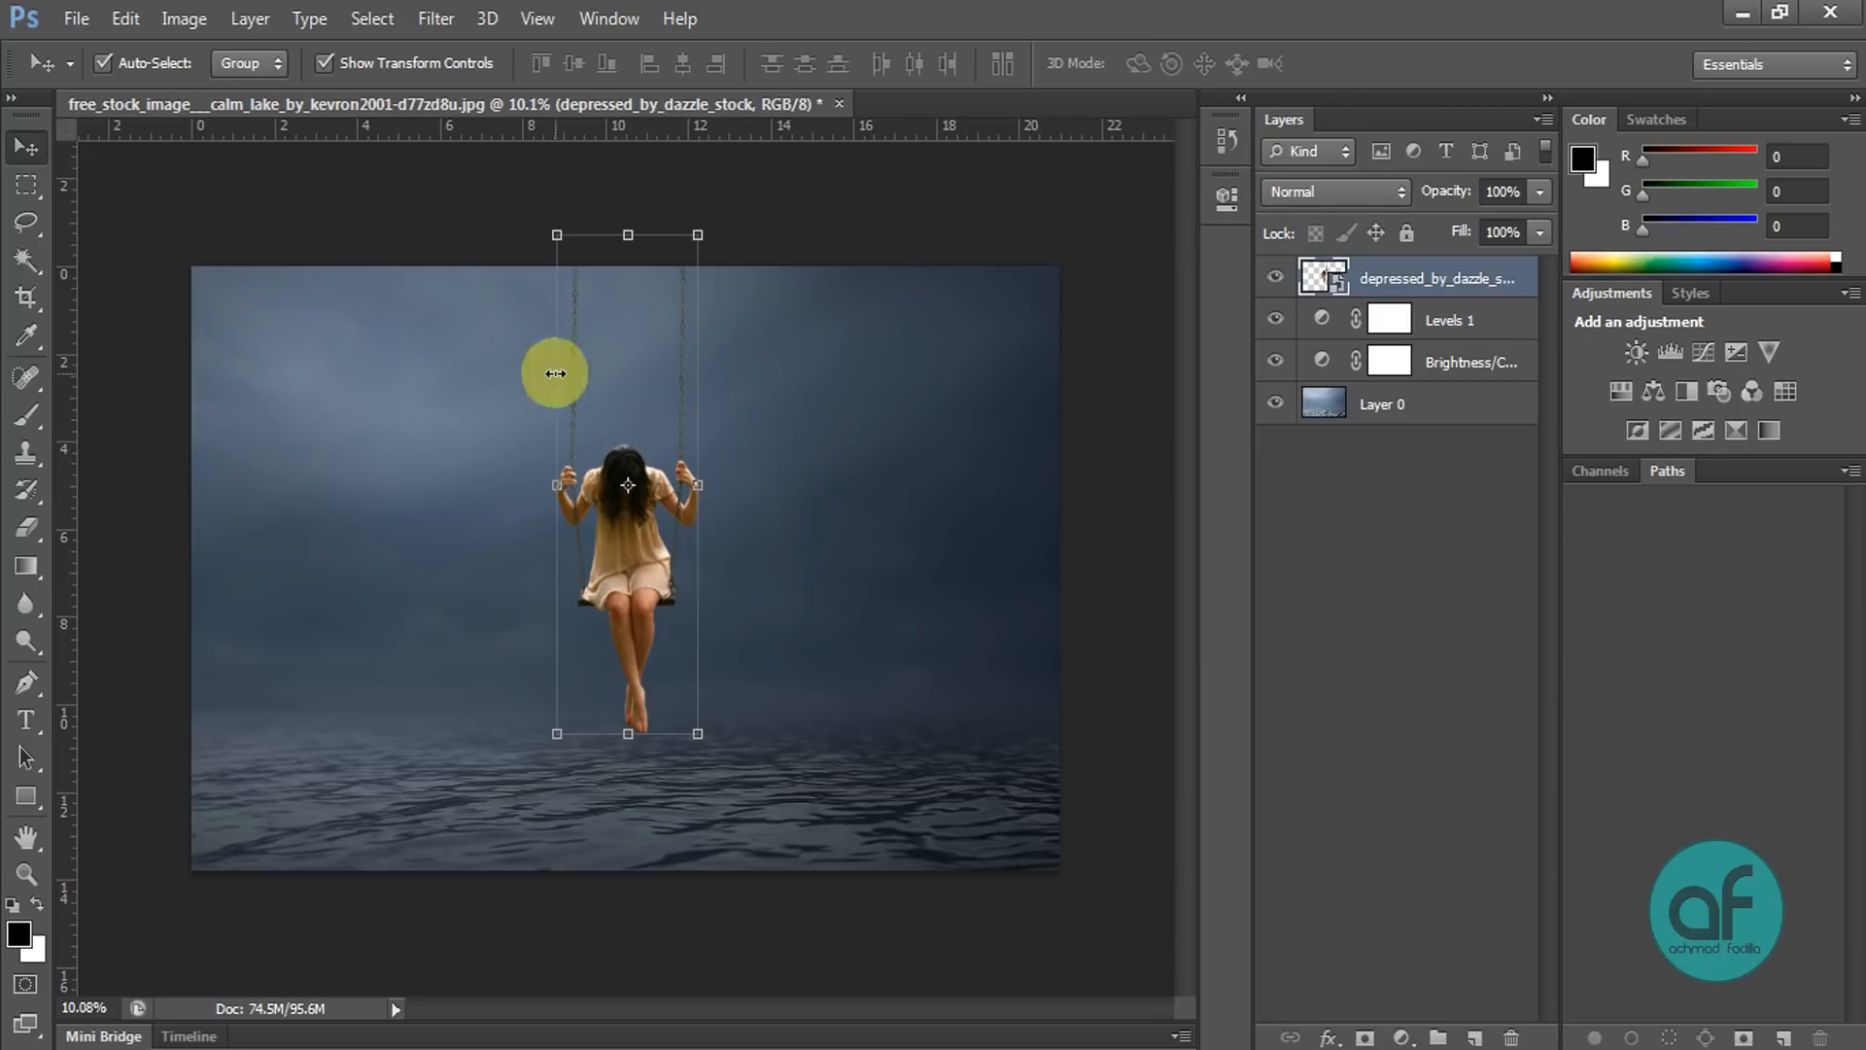
Step: Place the image bird_stock_4_by_indrawn_stock into the composition
{"action": "left_click", "coordinate": [78, 21]}
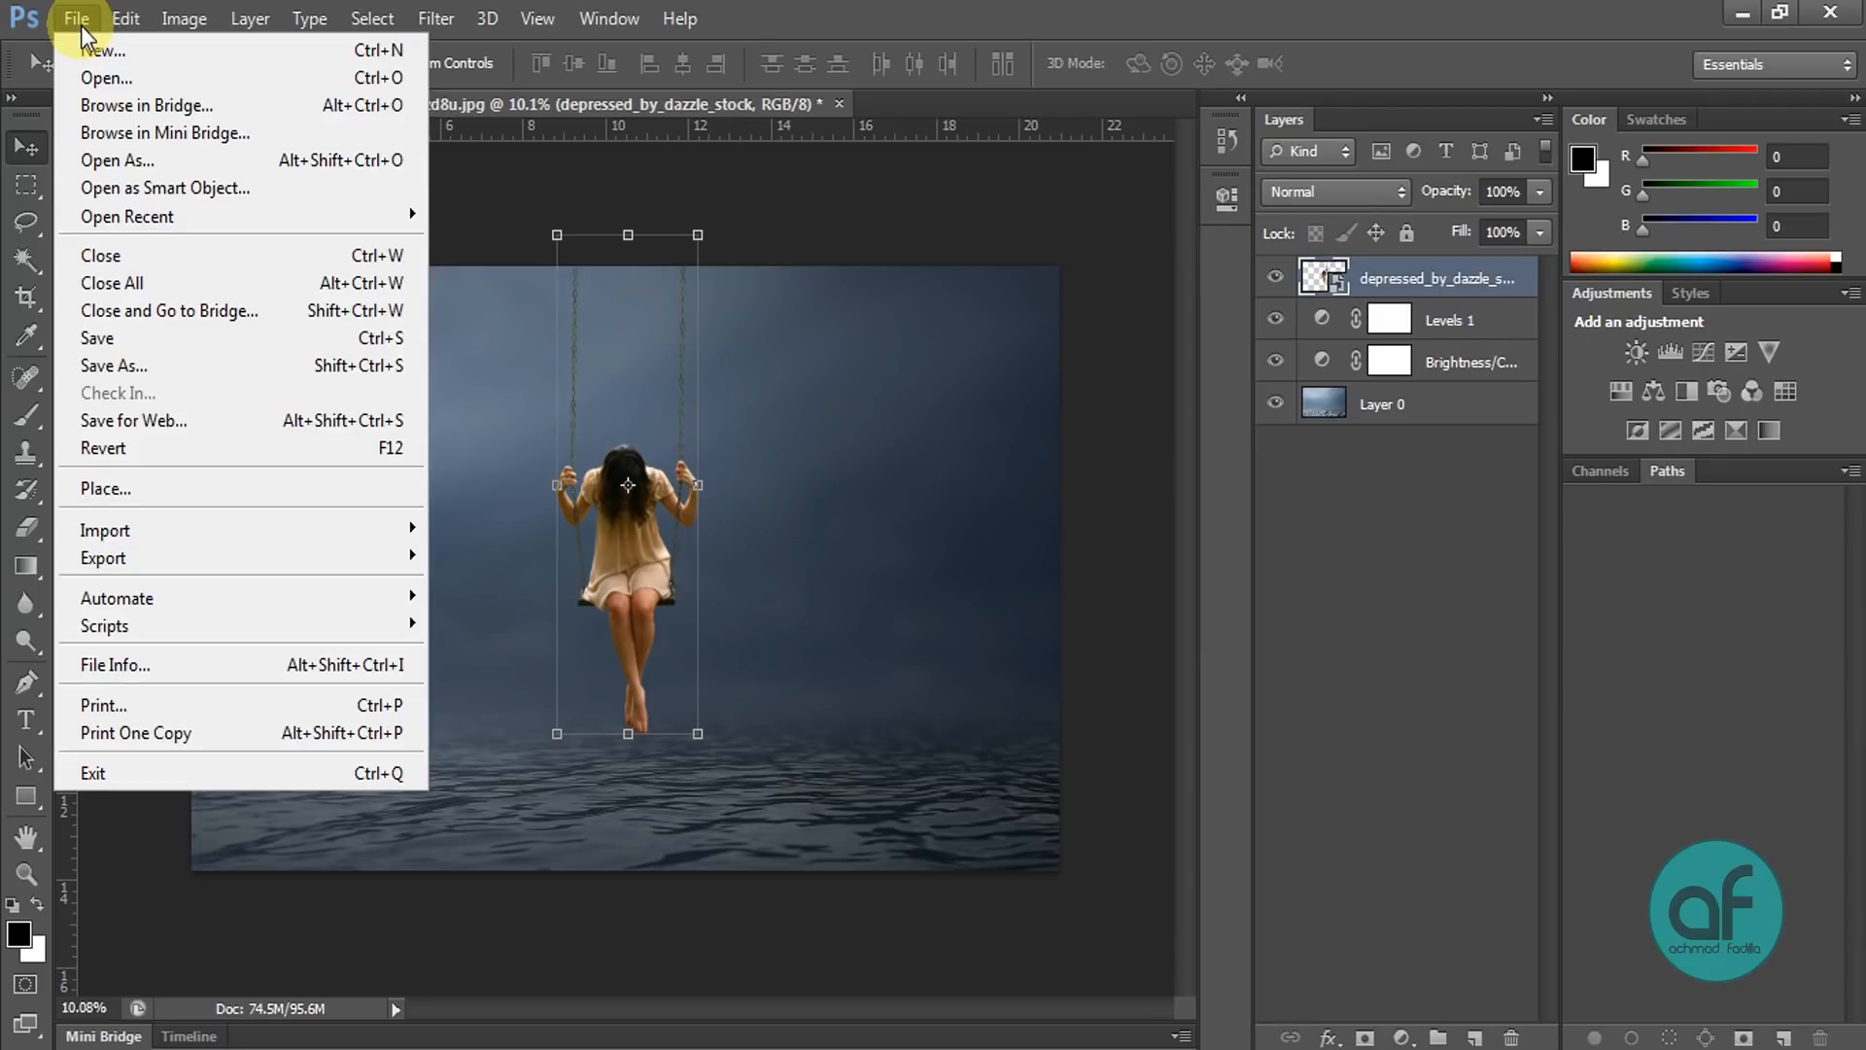
{"action": "left_click", "coordinate": [156, 489]}
{"action": "left_click", "coordinate": [765, 282]}
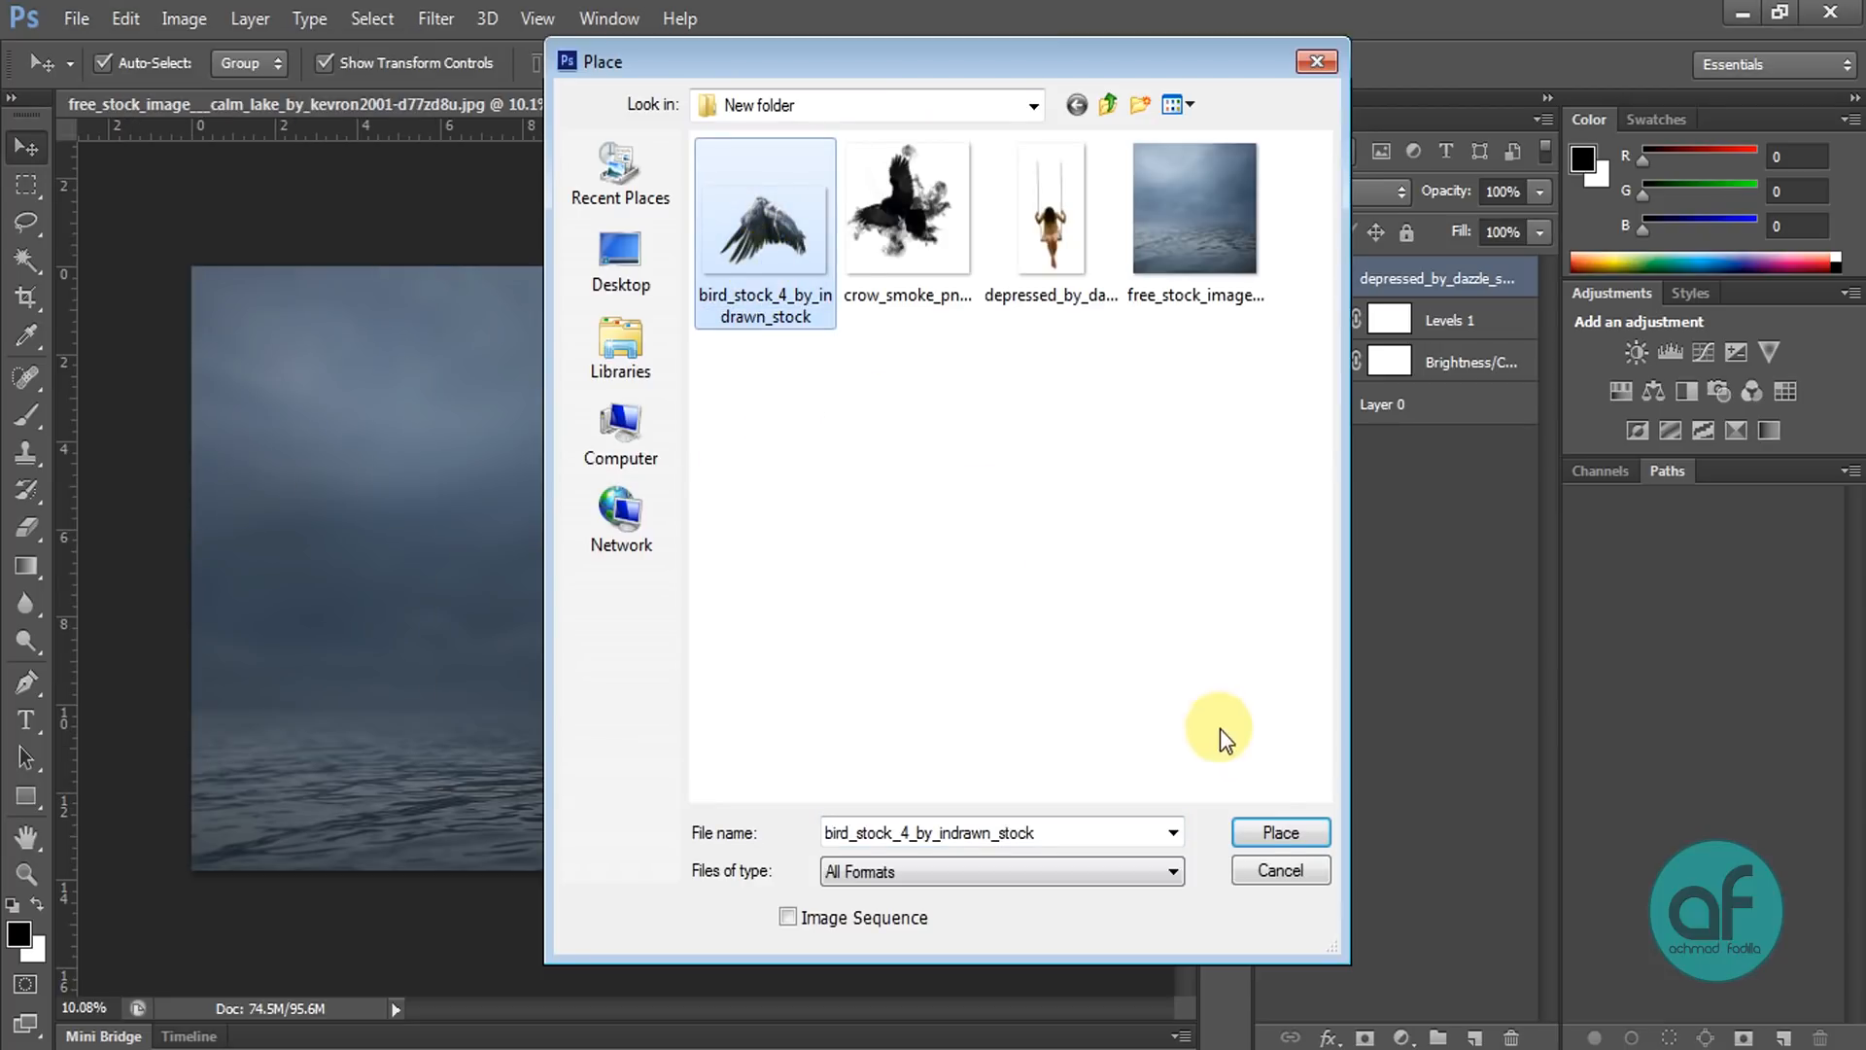
{"action": "left_click", "coordinate": [1273, 833]}
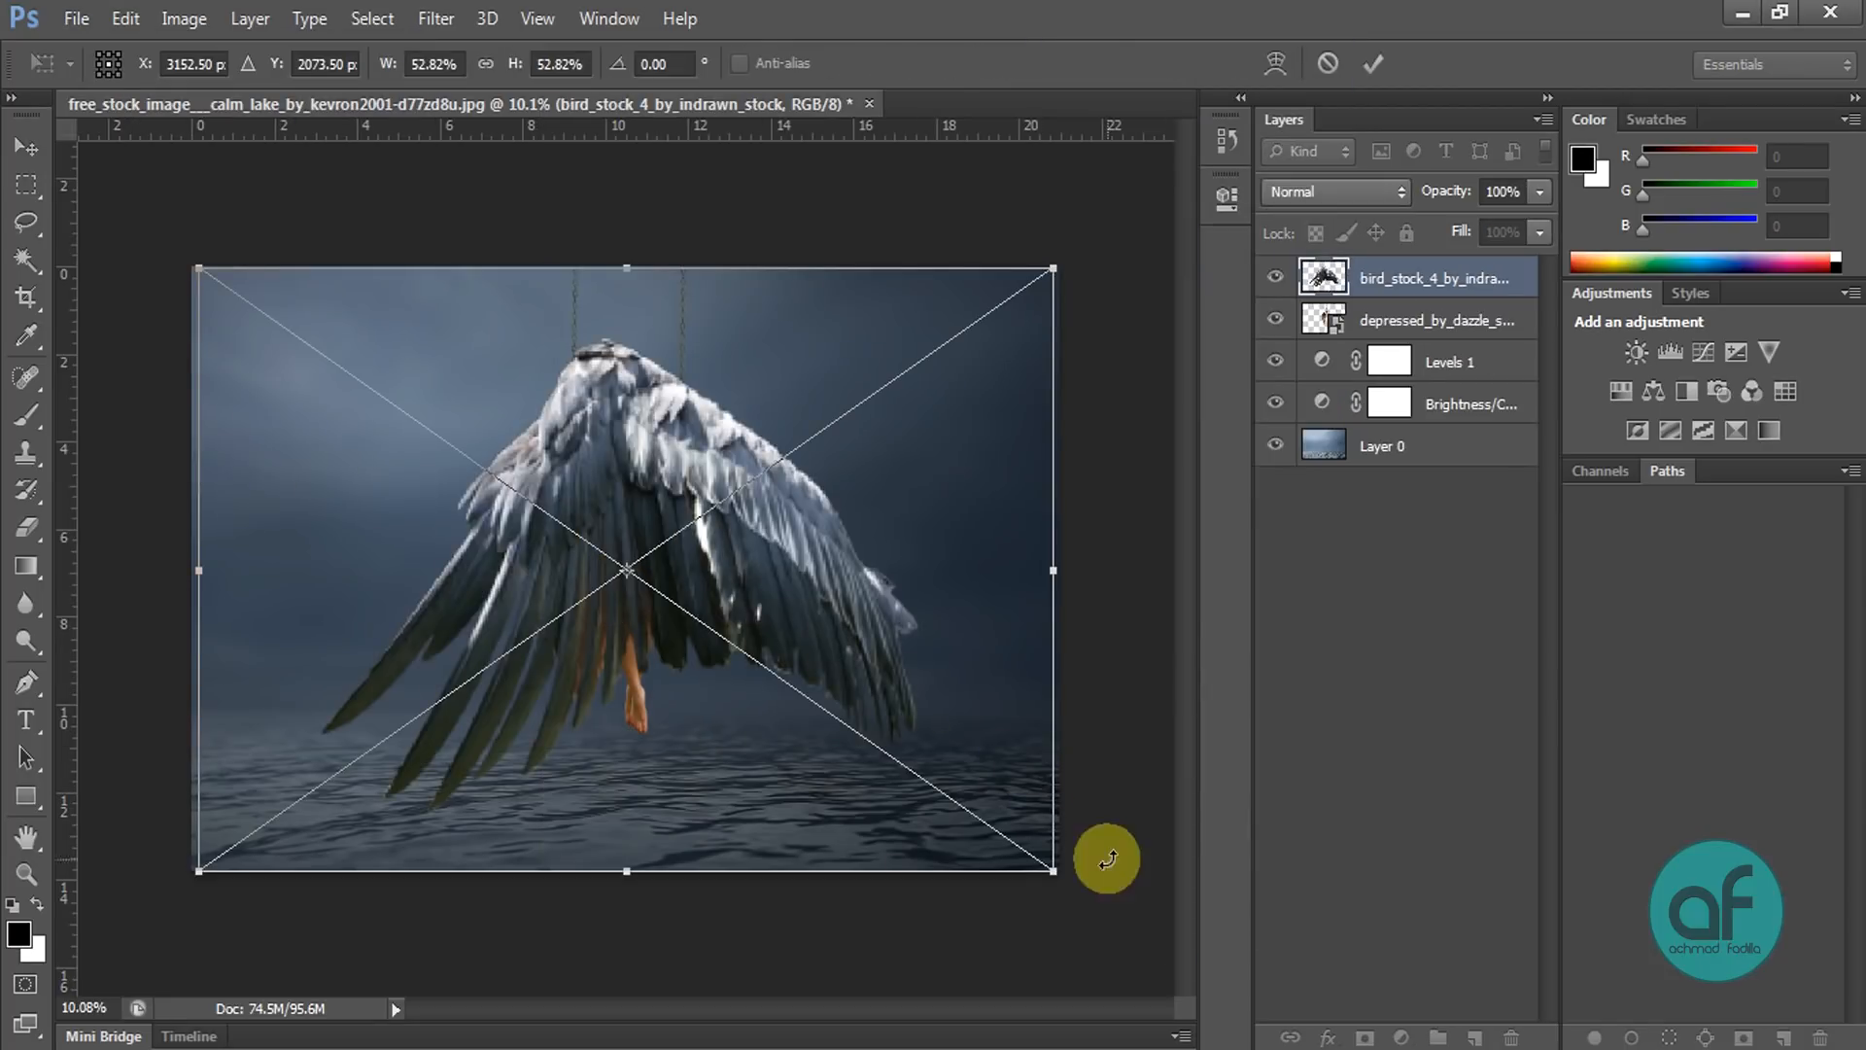
Step: Scale the placed wing proportionally to about 18.77%, position it beside the woman, and commit the placement
{"action": "left_click_drag", "start_coordinate": [1053, 871], "coordinate": [614, 535]}
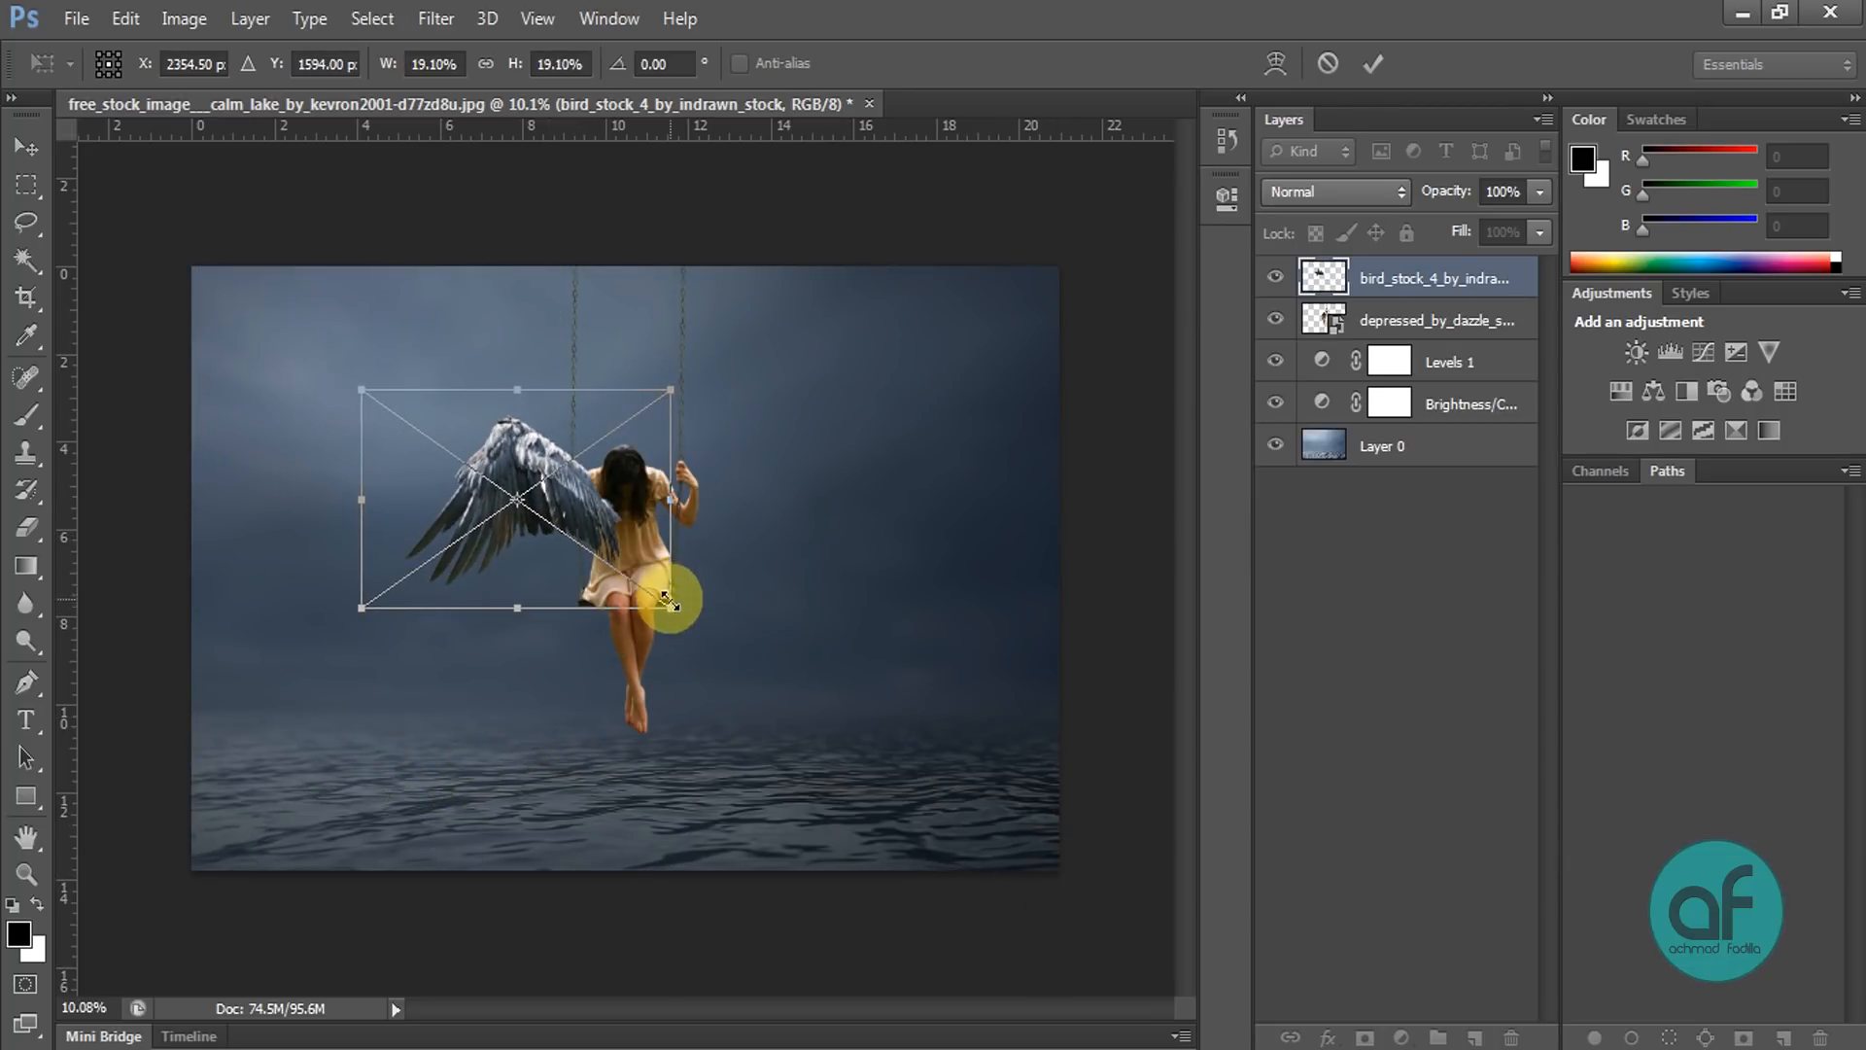
{"action": "left_click_drag", "start_coordinate": [671, 606], "coordinate": [661, 597]}
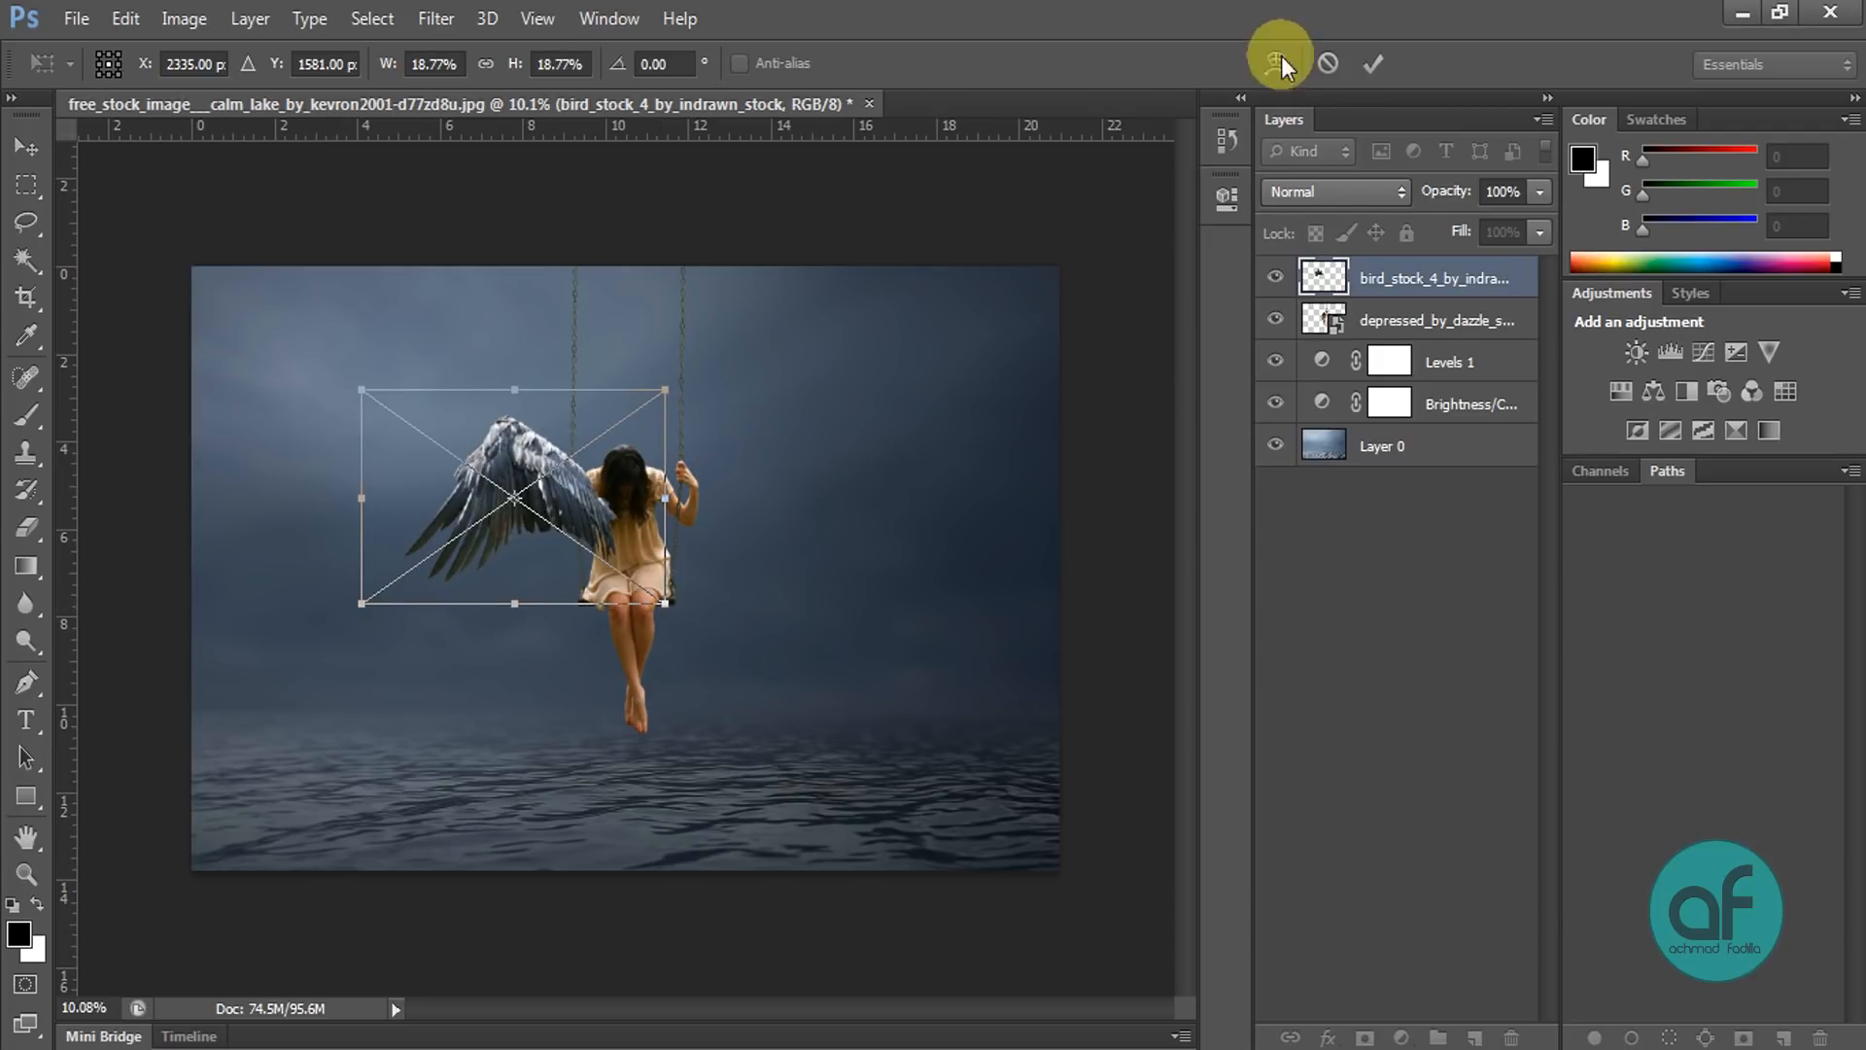
{"action": "left_click", "coordinate": [1374, 62]}
Step: Reorder the wing layer below the woman's layer and shift the wing closer so it attaches behind her shoulder
{"action": "left_click_drag", "start_coordinate": [1403, 277], "coordinate": [1429, 327]}
{"action": "scroll", "coordinate": [667, 700], "scroll_direction": "up", "scroll_amount": 5}
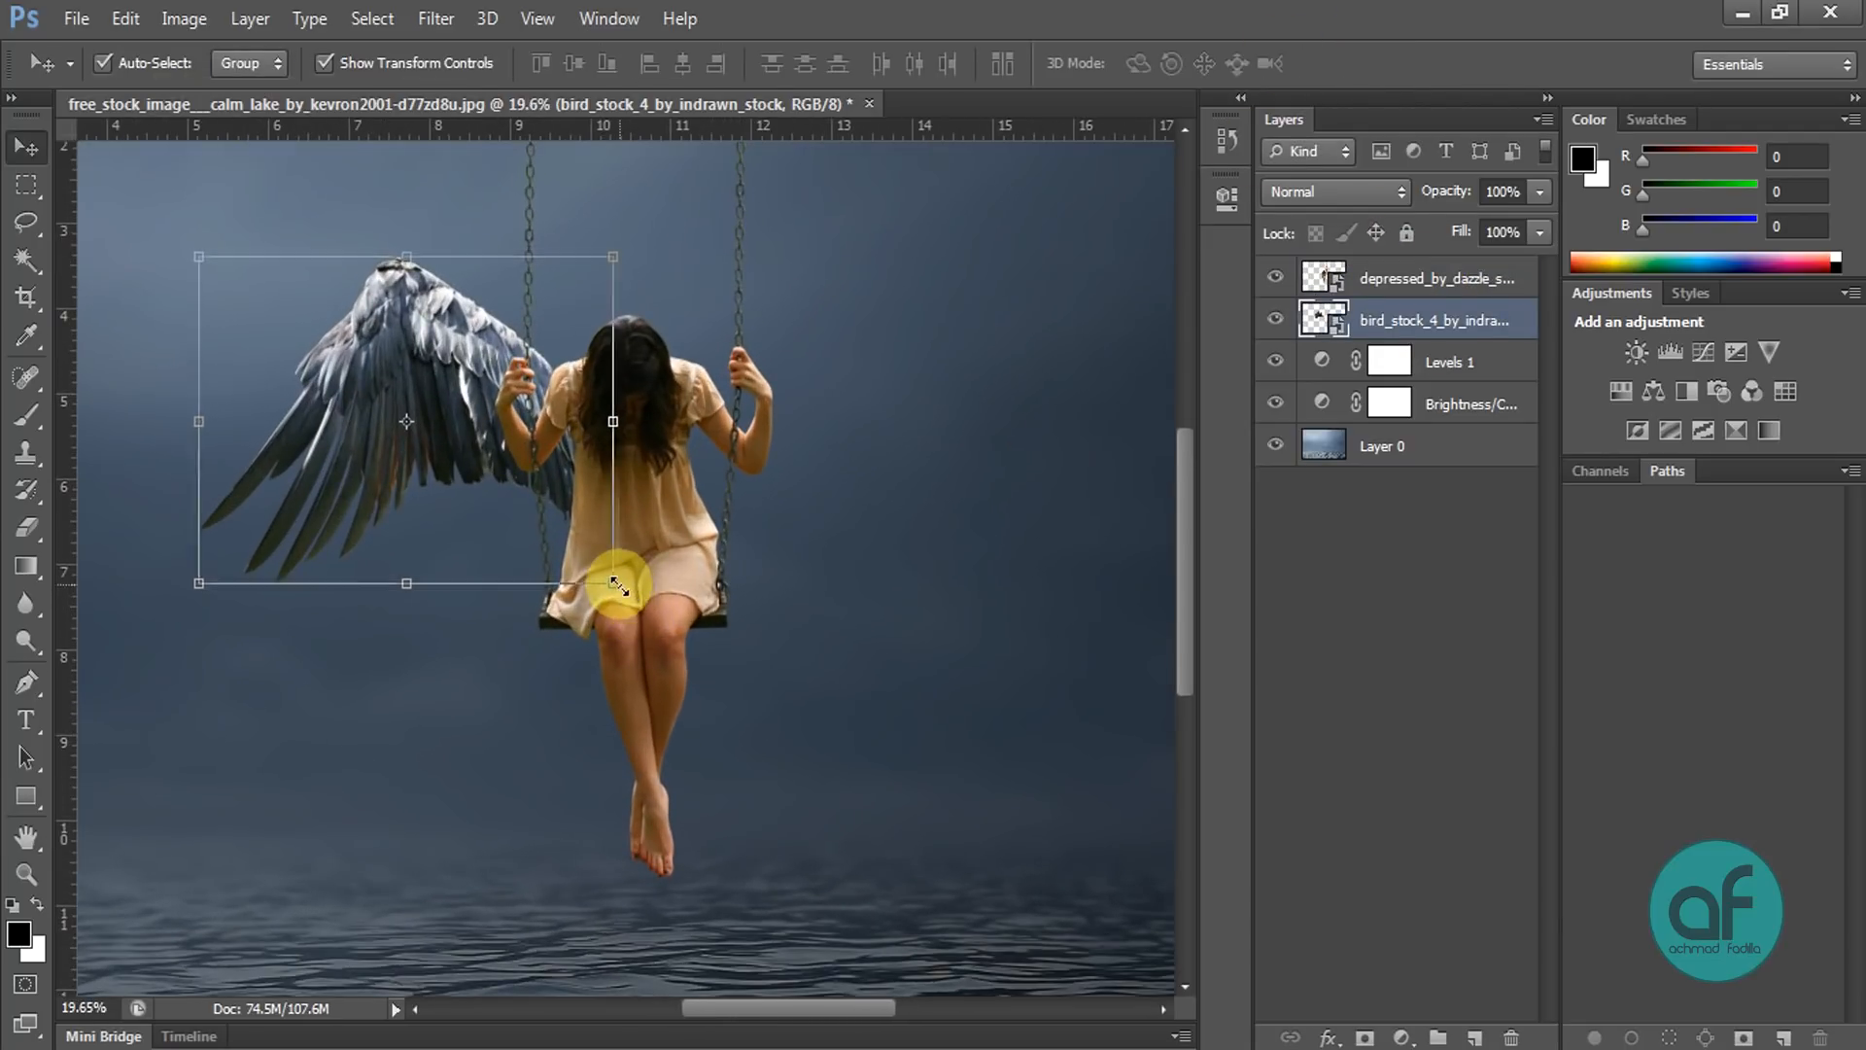
{"action": "key", "text": "ctrl+t"}
{"action": "left_click_drag", "start_coordinate": [453, 420], "coordinate": [550, 454]}
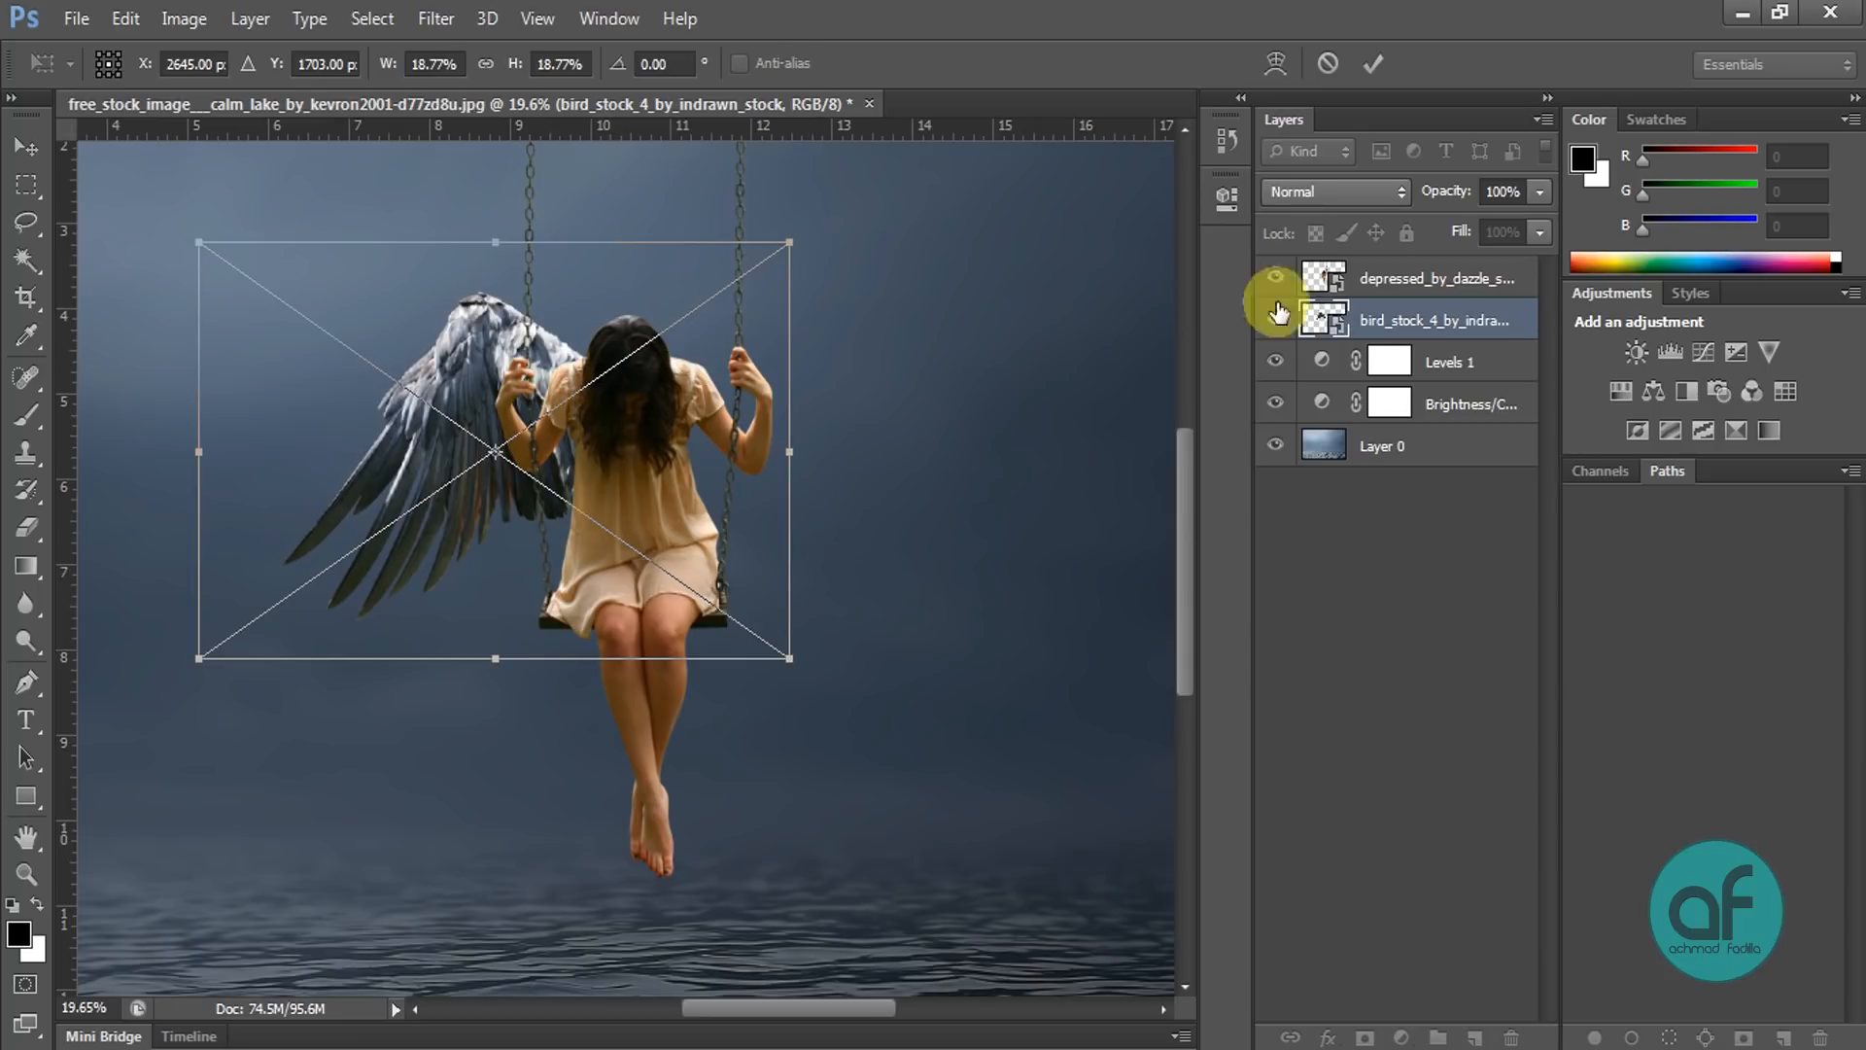
{"action": "left_click", "coordinate": [1378, 63]}
{"action": "scroll", "coordinate": [755, 383], "scroll_direction": "down", "scroll_amount": 1}
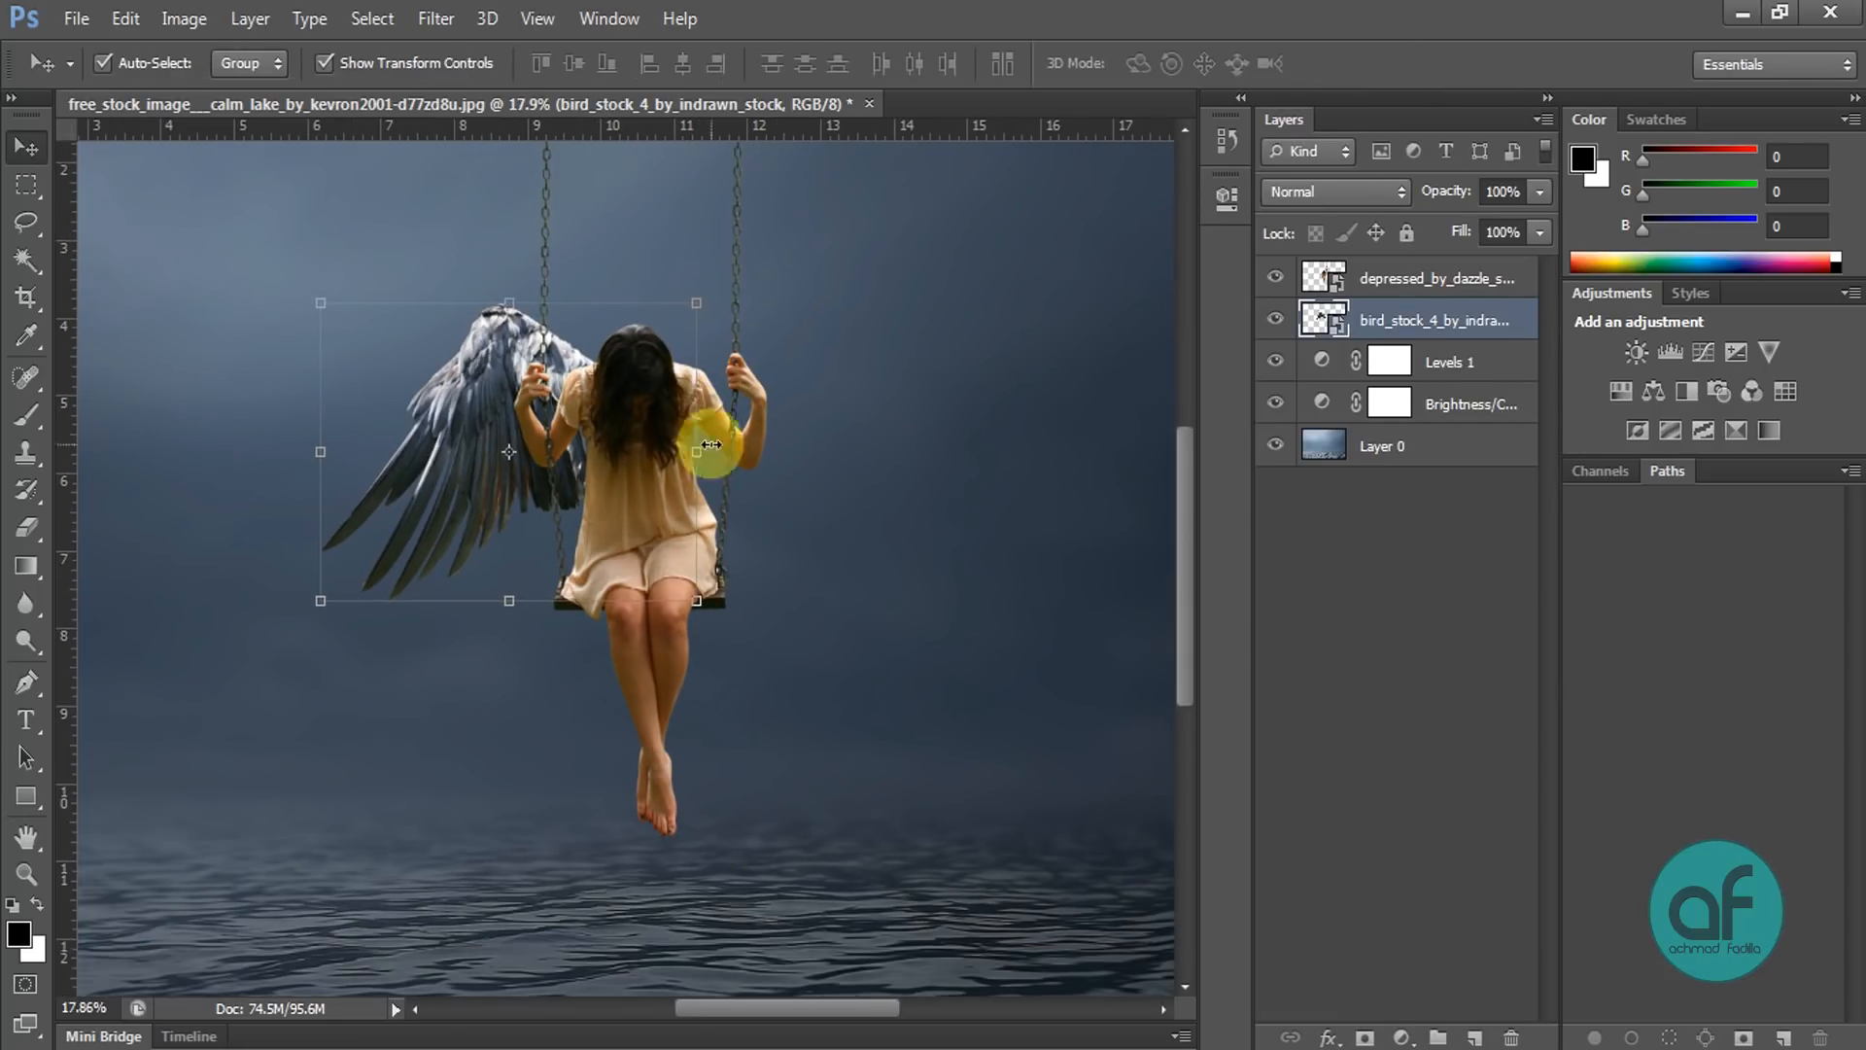
Step: Rename the bird wing layer WING and the depressed_by_dazzle_stock layer MODEL
{"action": "double_click", "coordinate": [1478, 321]}
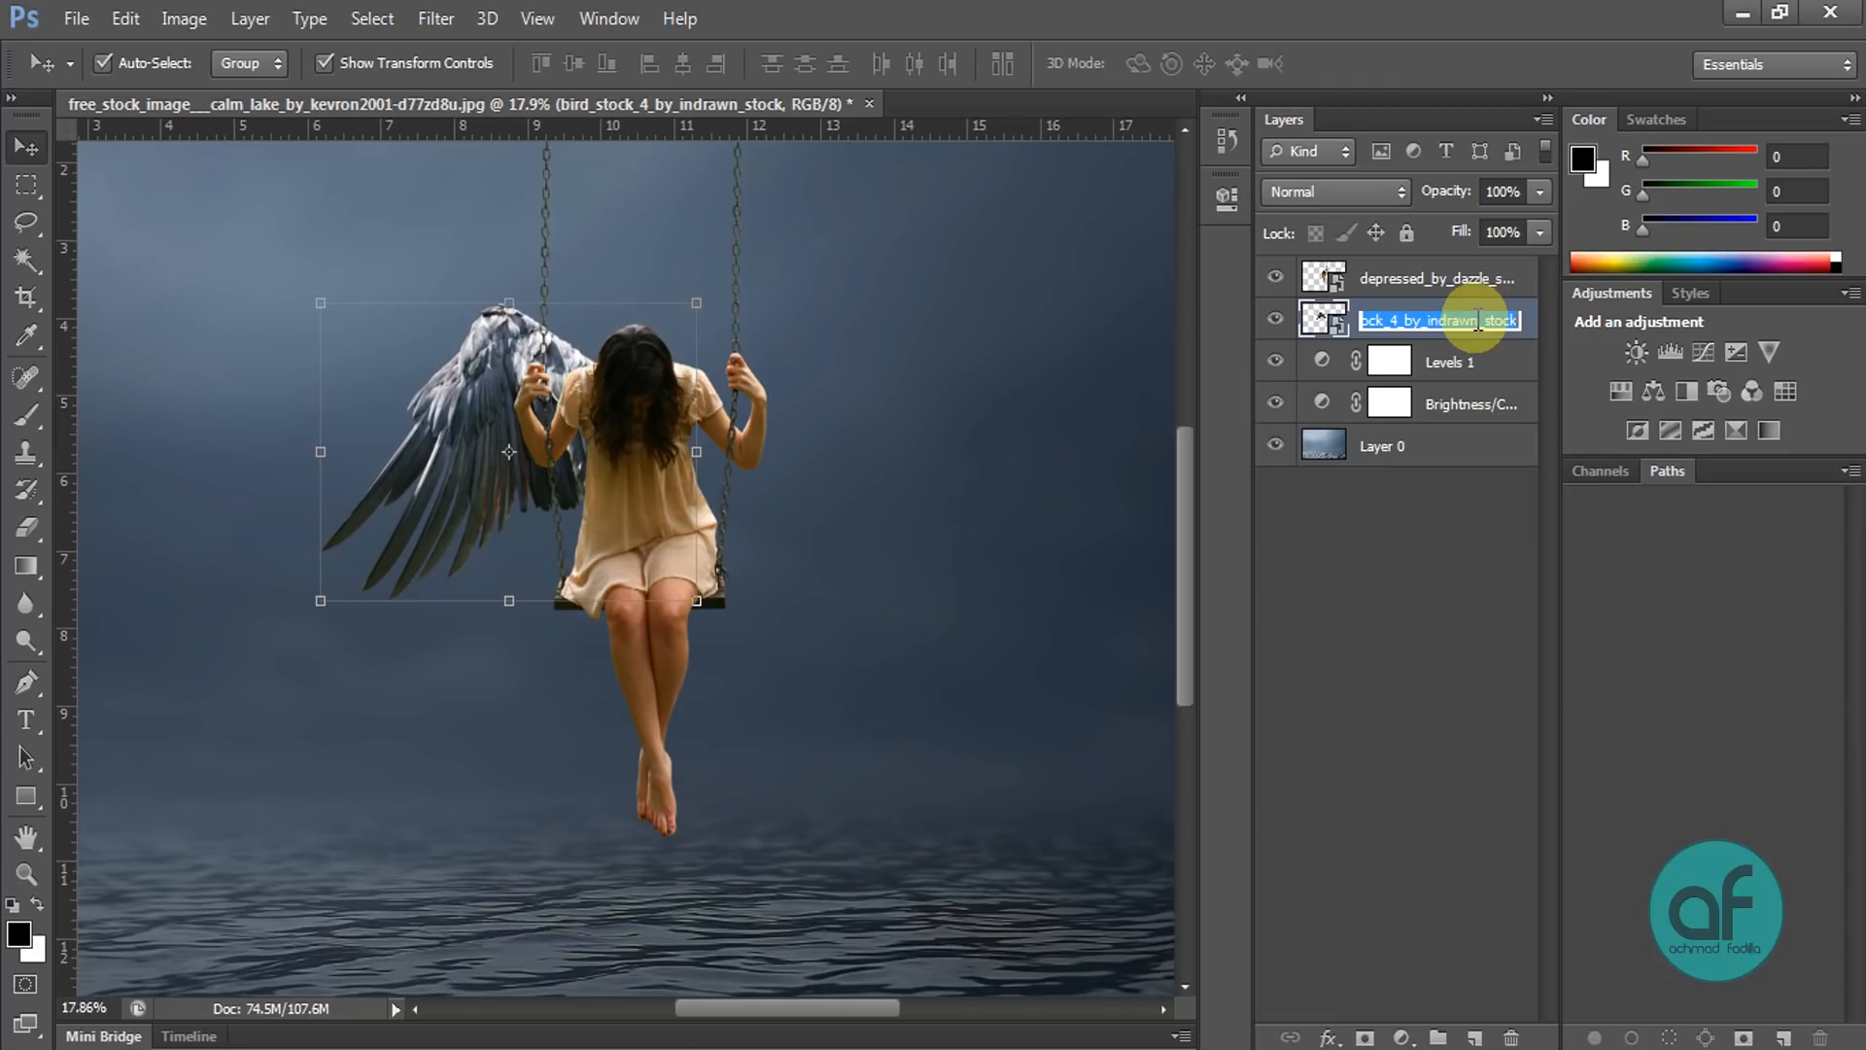
{"action": "type", "text": "WING"}
{"action": "left_click", "coordinate": [1475, 321]}
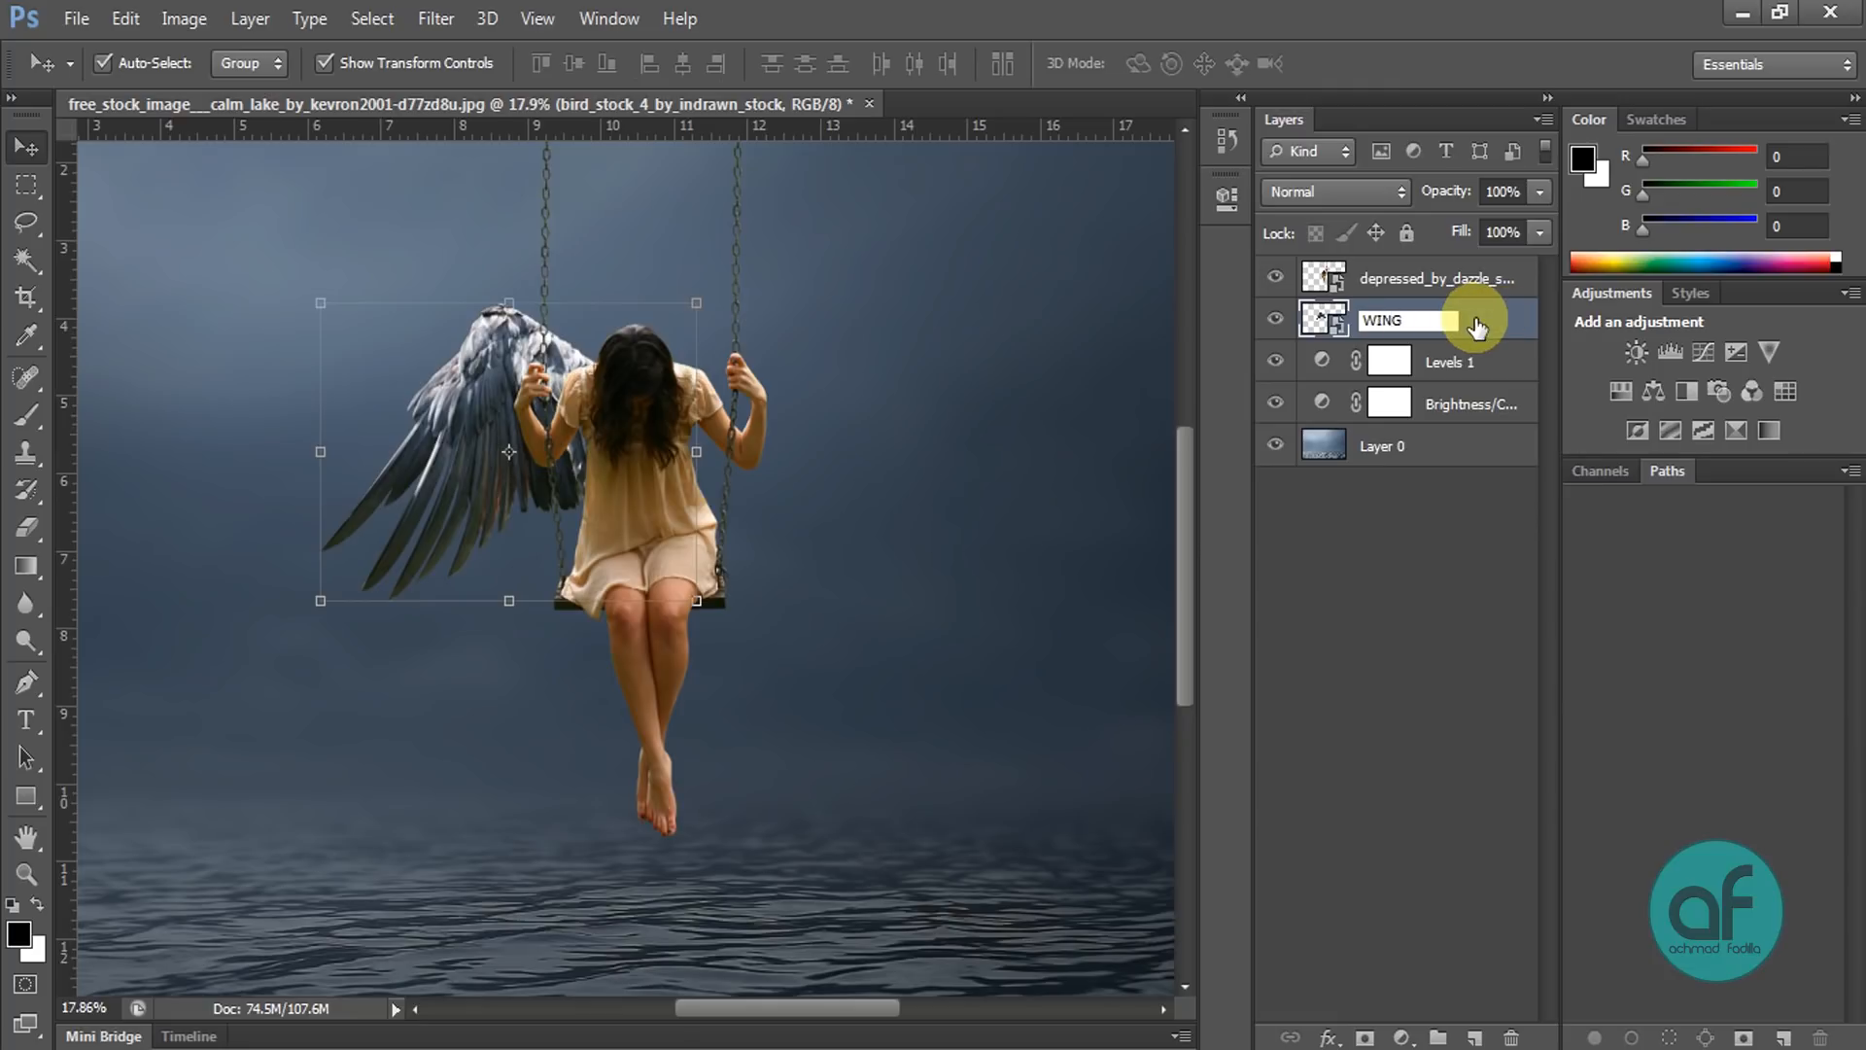
{"action": "key", "text": "Return"}
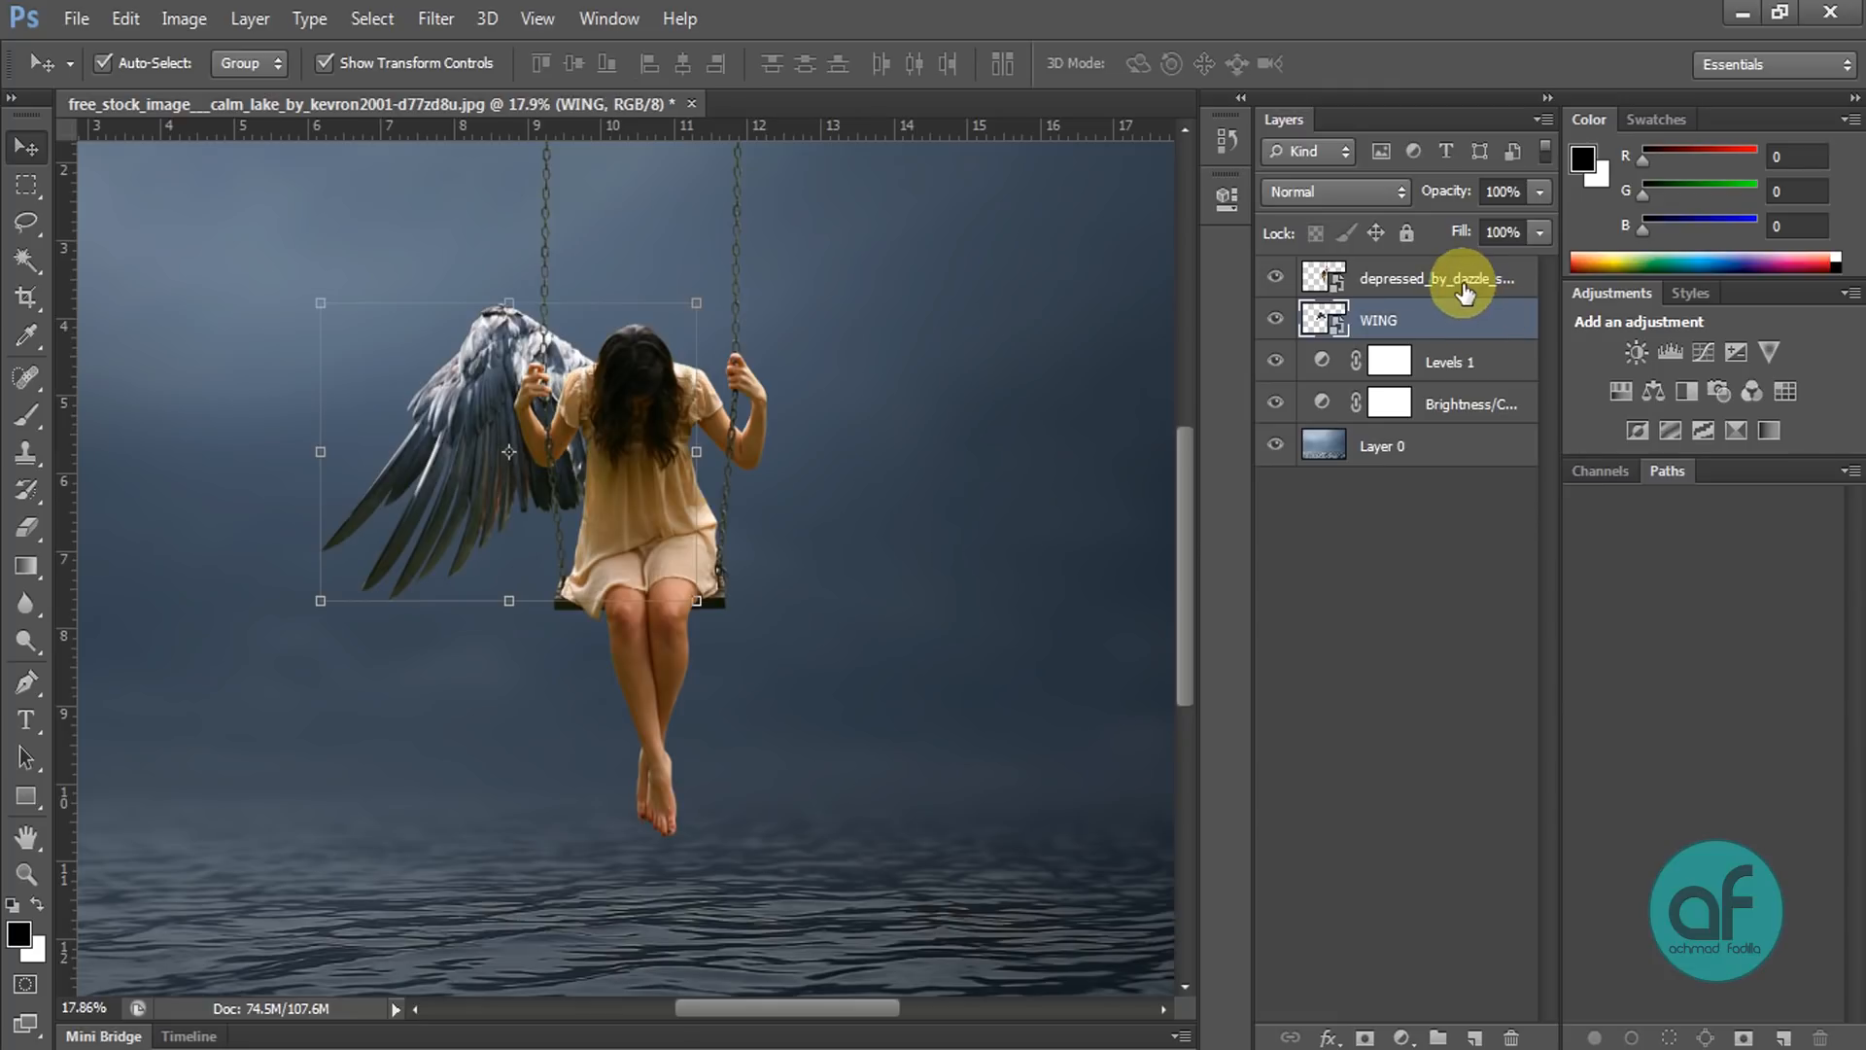
{"action": "double_click", "coordinate": [1467, 280]}
{"action": "type", "text": "MODEL"}
{"action": "left_click", "coordinate": [1462, 284]}
Step: Duplicate the WING layer and flip the copy horizontally
{"action": "left_click", "coordinate": [1464, 316]}
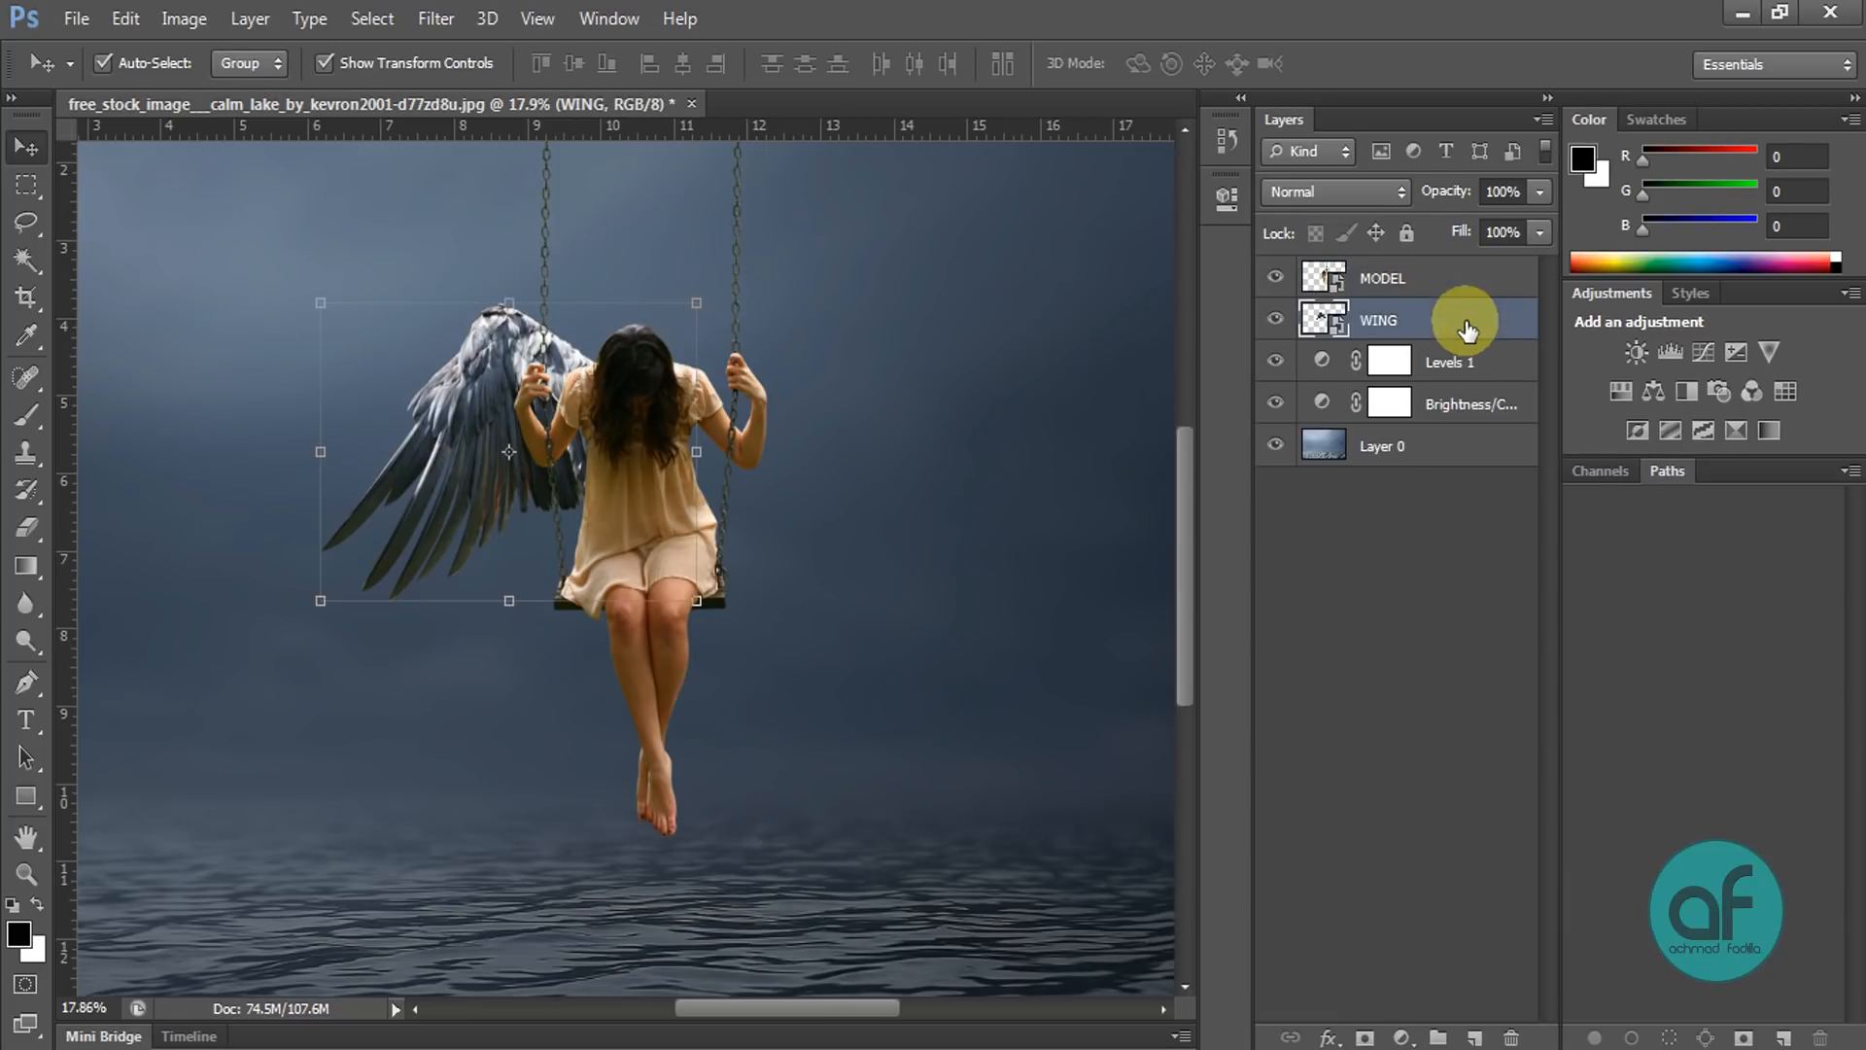
{"action": "left_click_drag", "start_coordinate": [1456, 328], "coordinate": [1471, 1036]}
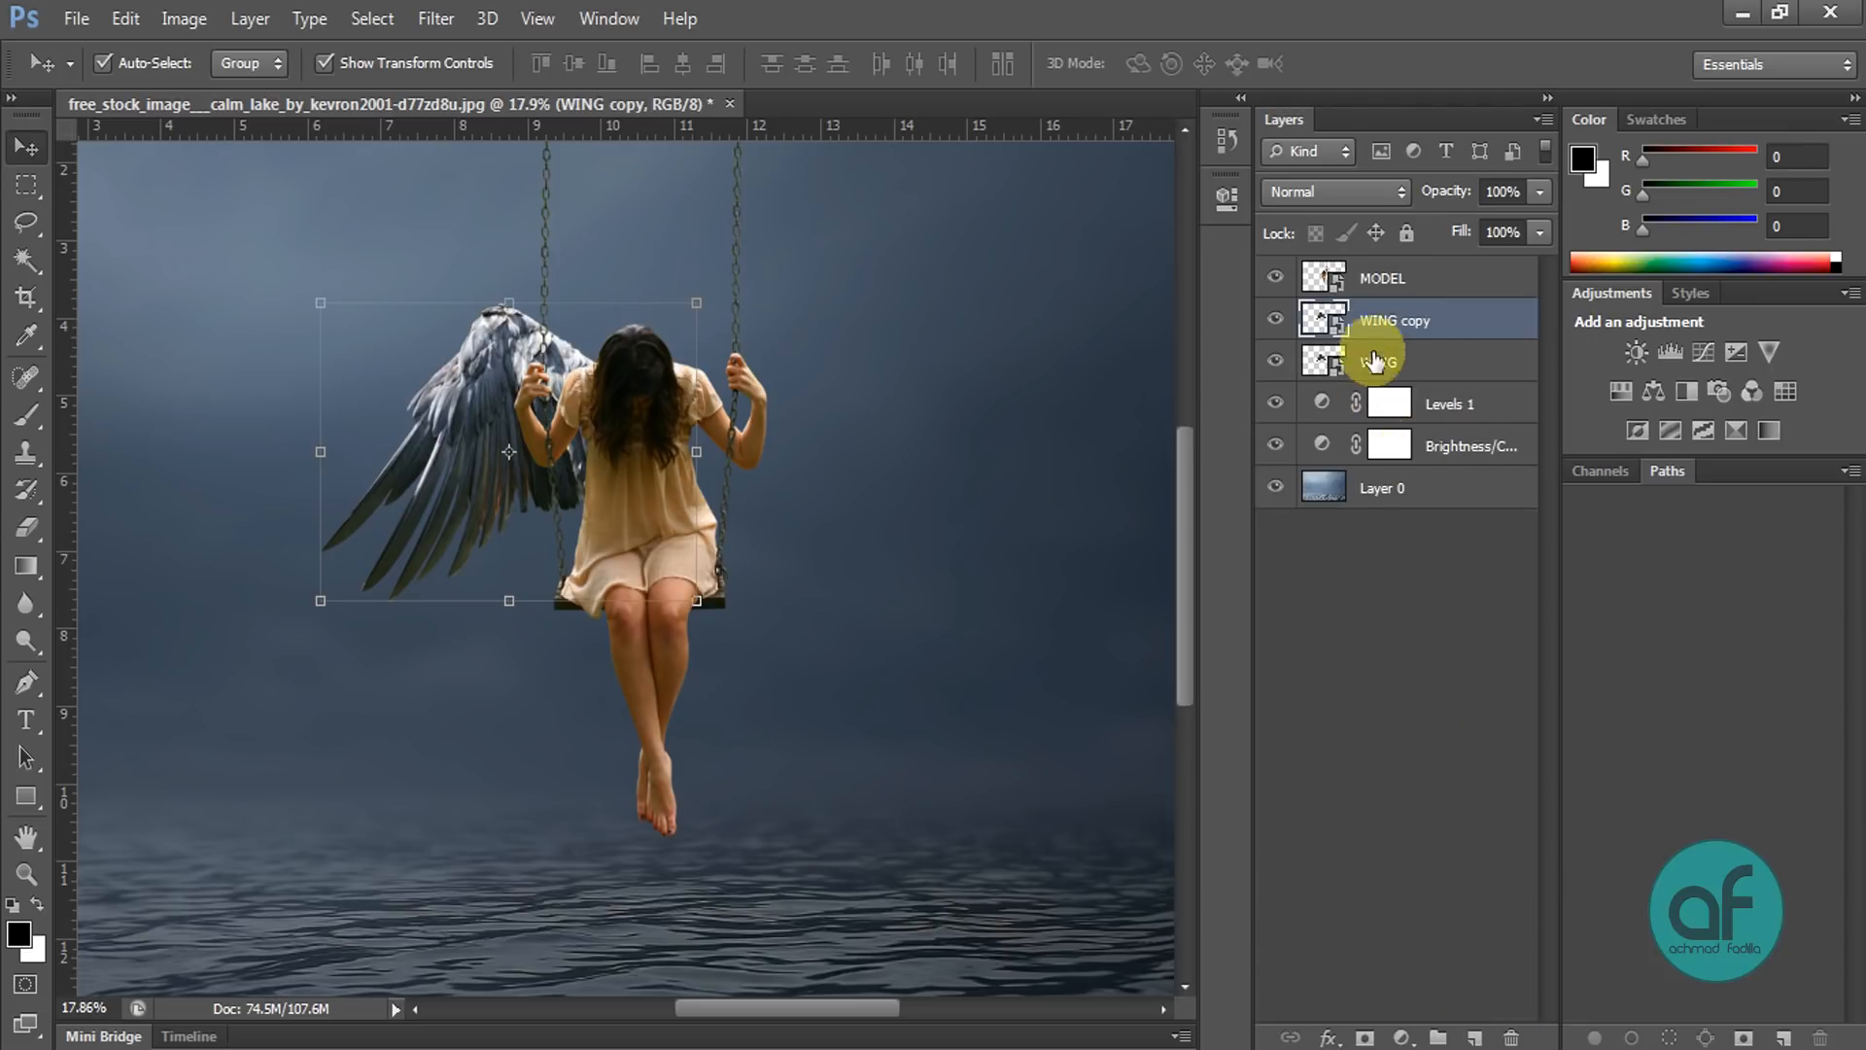
{"action": "left_click", "coordinate": [125, 19]}
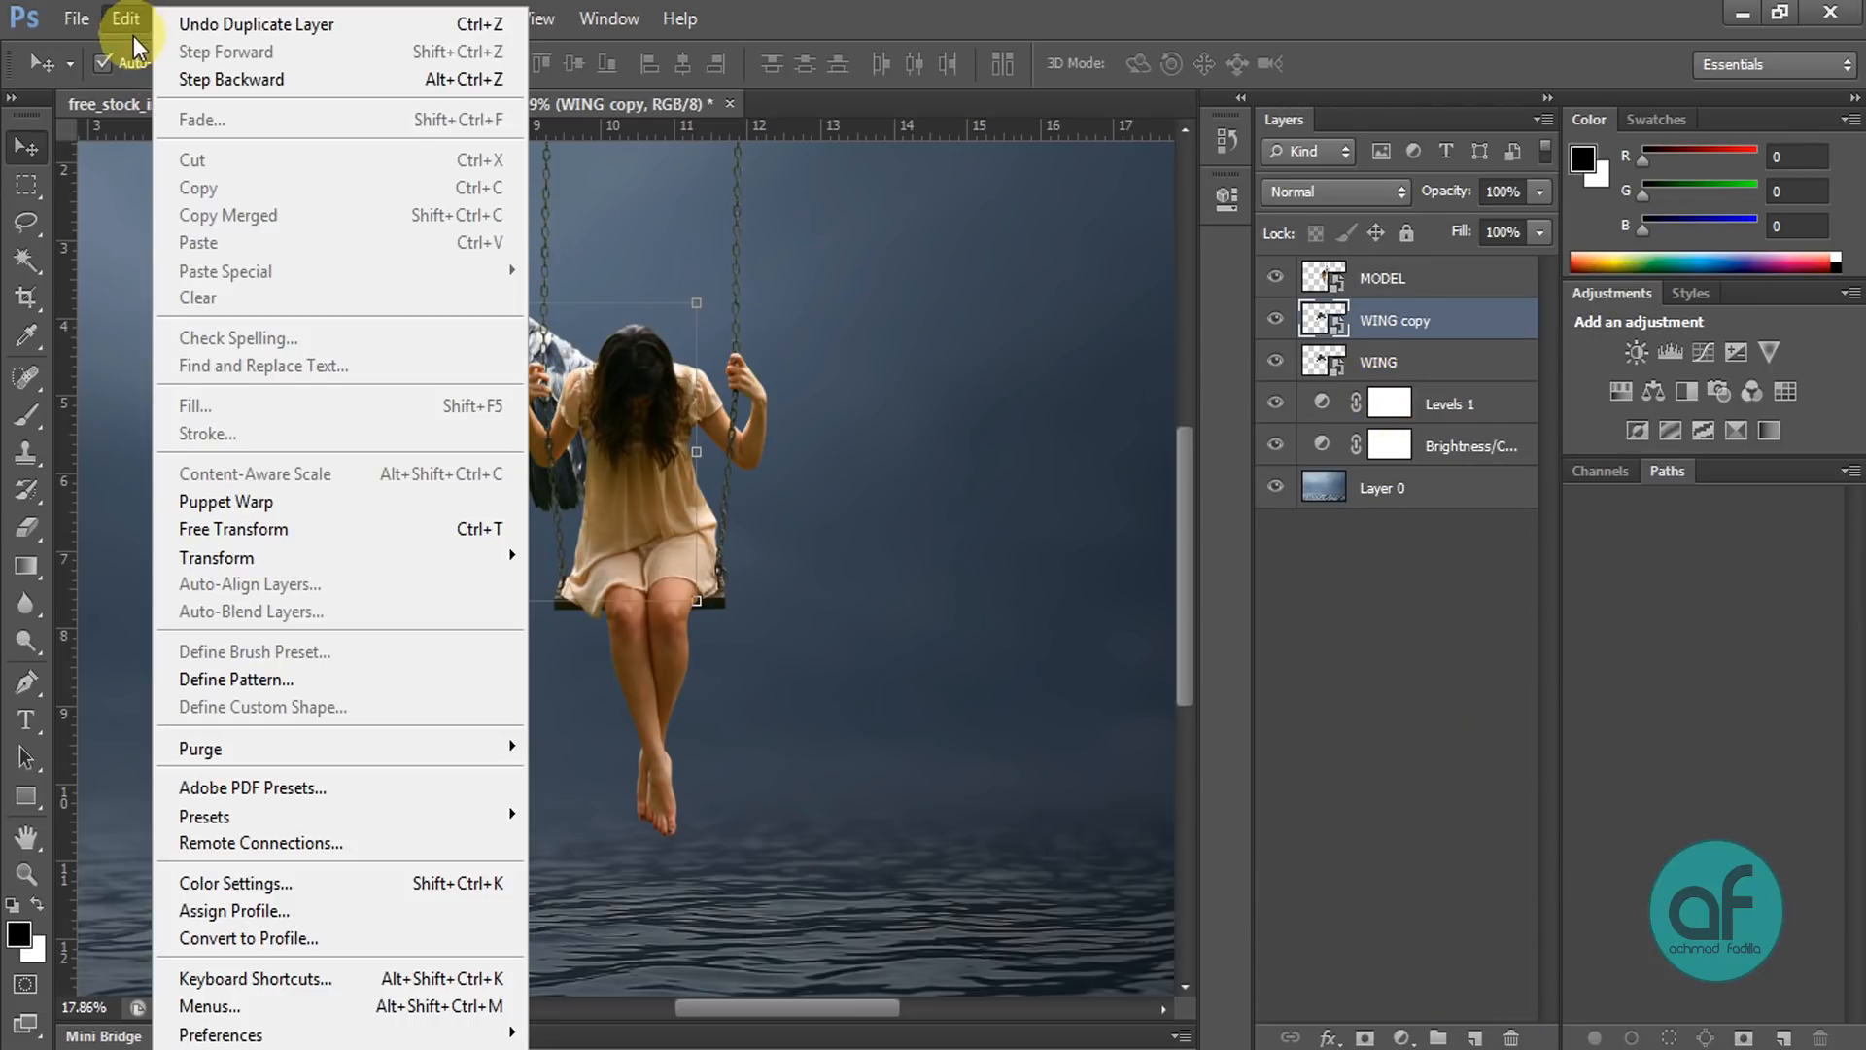
{"action": "mouse_move", "coordinate": [456, 569]}
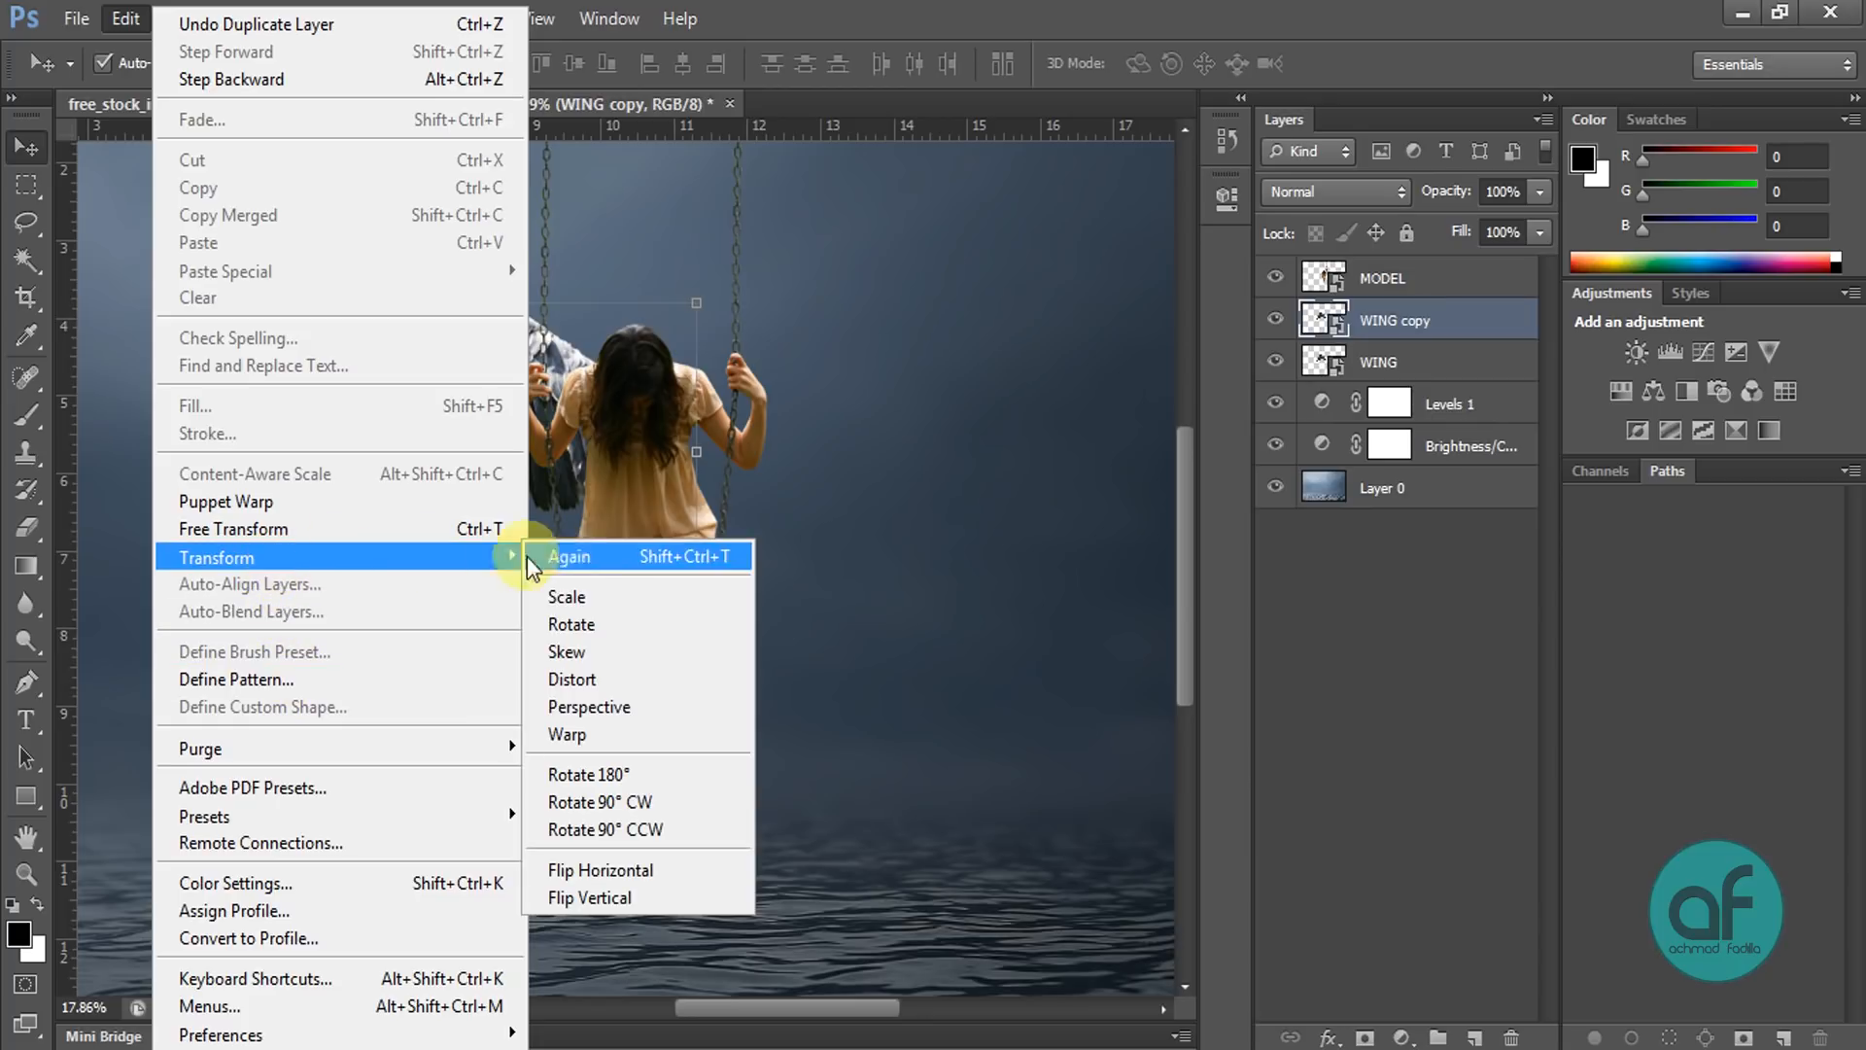
{"action": "left_click", "coordinate": [622, 870]}
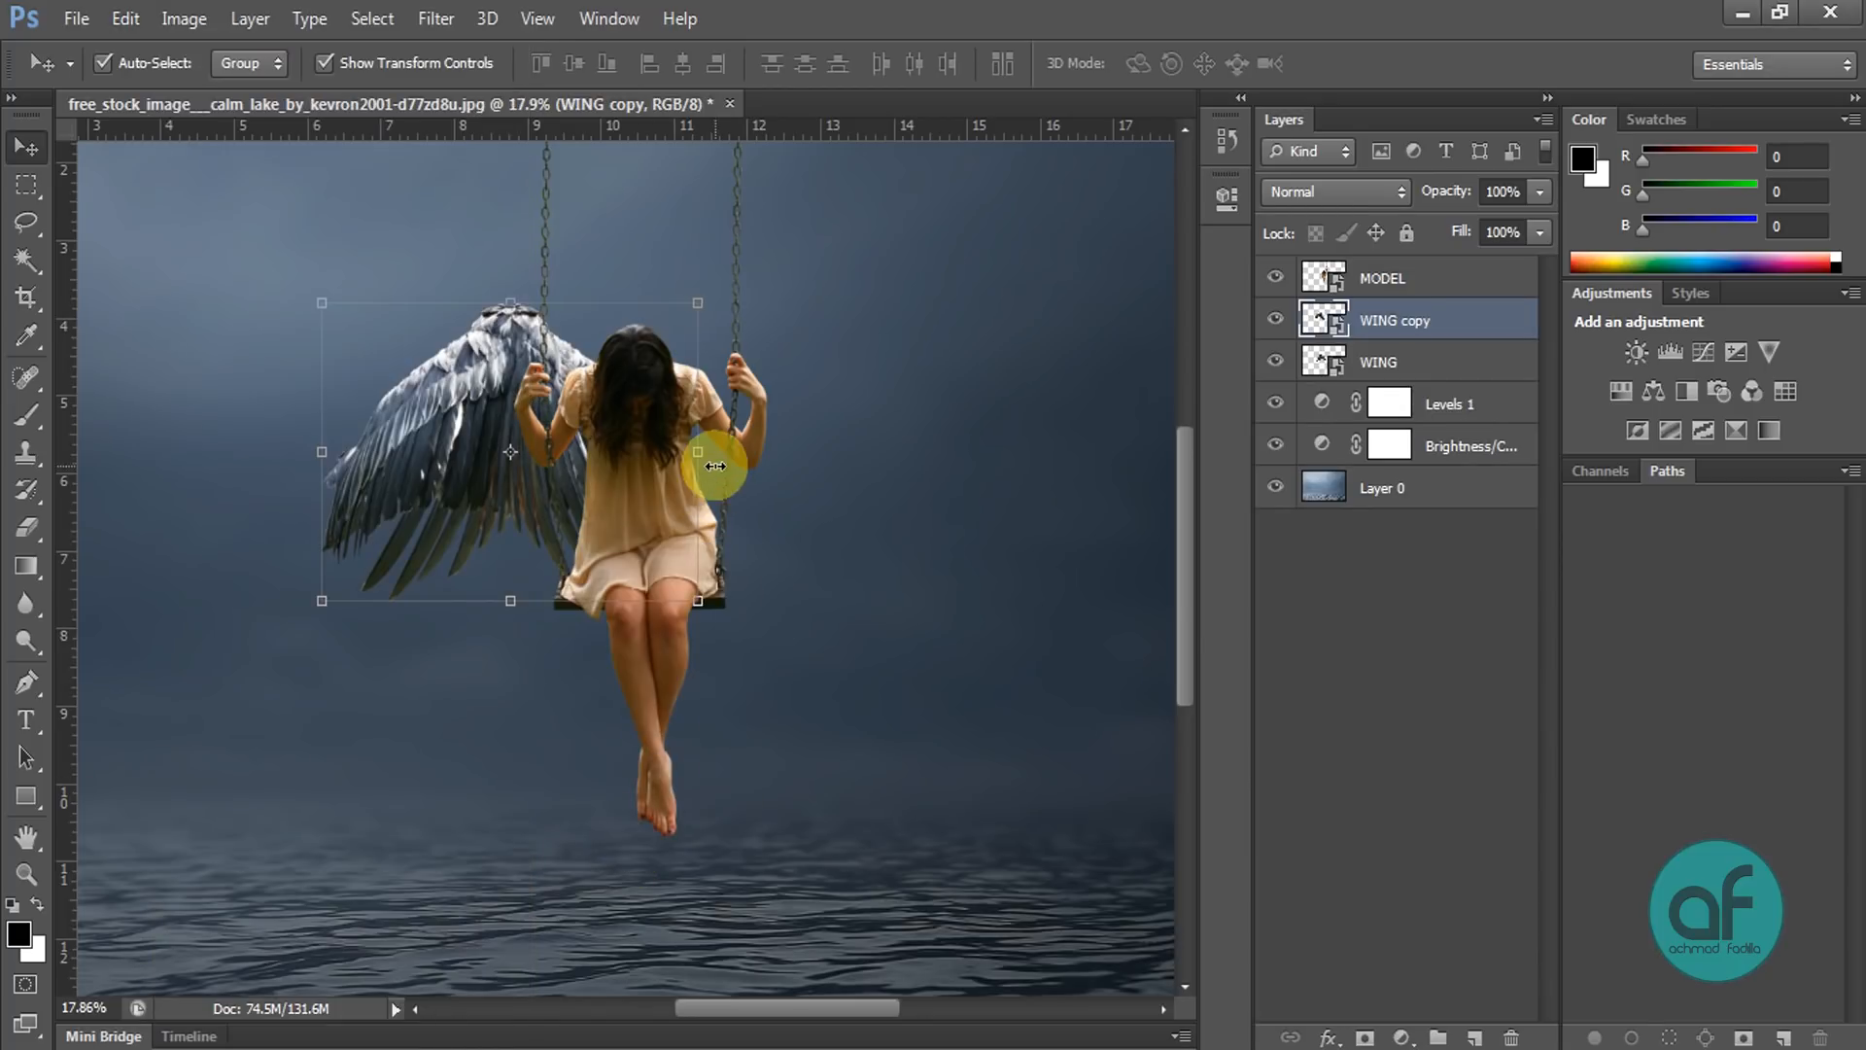
Step: Move the flipped wing copy horizontally to about X 3676 px, behind the woman's opposite shoulder, then commit and deselect the layer
{"action": "left_click", "coordinate": [698, 451]}
{"action": "key", "text": "Right"}
{"action": "key", "text": "Right"}
{"action": "key", "text": "Right"}
{"action": "key", "text": "Right"}
{"action": "key", "text": "Right"}
{"action": "key", "text": "Right"}
{"action": "key", "text": "Right"}
{"action": "key", "text": "Right"}
{"action": "key", "text": "Right"}
{"action": "key", "text": "Right"}
{"action": "key", "text": "Right"}
{"action": "key", "text": "Right"}
{"action": "key", "text": "Right"}
{"action": "key", "text": "Right"}
{"action": "key", "text": "Right"}
{"action": "key", "text": "Right"}
{"action": "key", "text": "Right"}
{"action": "key", "text": "Right"}
{"action": "key", "text": "Right"}
{"action": "key", "text": "Right"}
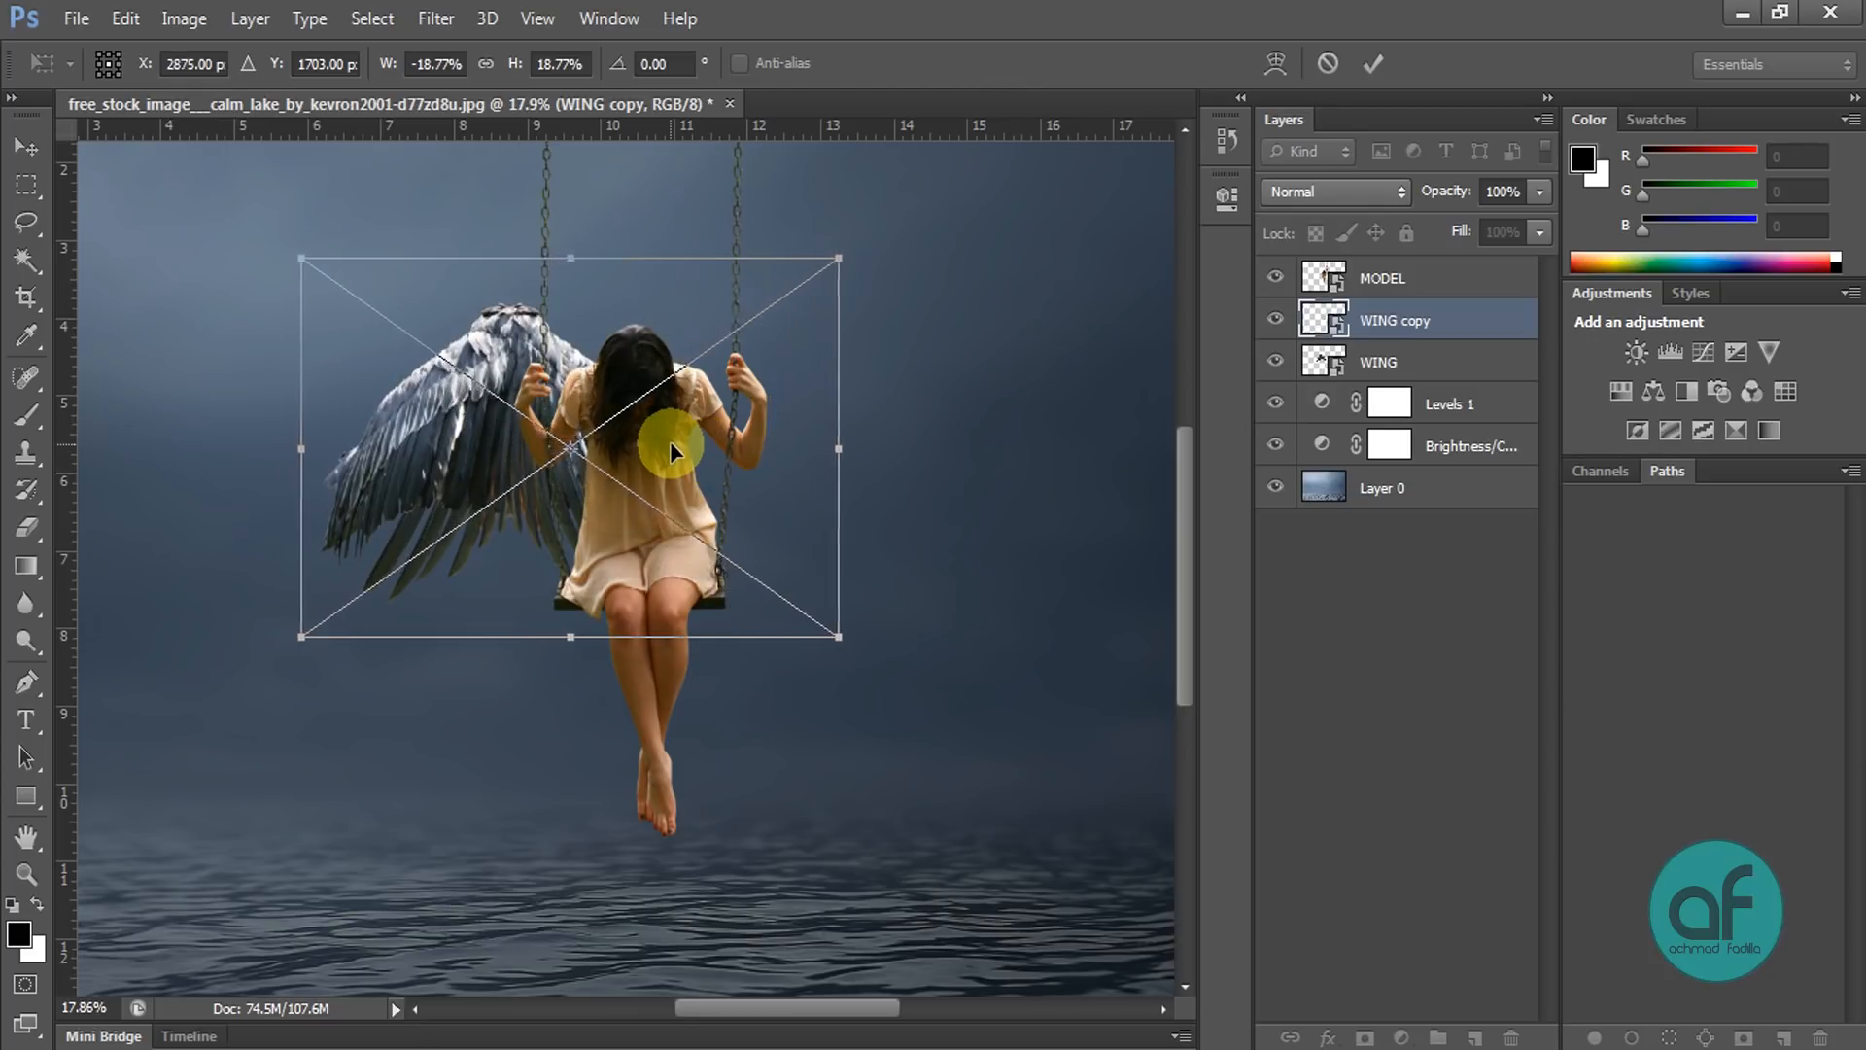
{"action": "key", "text": "Right"}
{"action": "key", "text": "Right"}
{"action": "key", "text": "Right"}
{"action": "key", "text": "Right"}
{"action": "key", "text": "Right"}
{"action": "key", "text": "Right"}
{"action": "key", "text": "Right"}
{"action": "key", "text": "Right"}
{"action": "key", "text": "Right"}
{"action": "key", "text": "Right"}
{"action": "key", "text": "Right"}
{"action": "key", "text": "Right"}
{"action": "key", "text": "Right"}
{"action": "key", "text": "Right"}
{"action": "key", "text": "Right"}
{"action": "key", "text": "Right"}
{"action": "key", "text": "Right"}
{"action": "key", "text": "Right"}
{"action": "key", "text": "Right"}
{"action": "key", "text": "Right"}
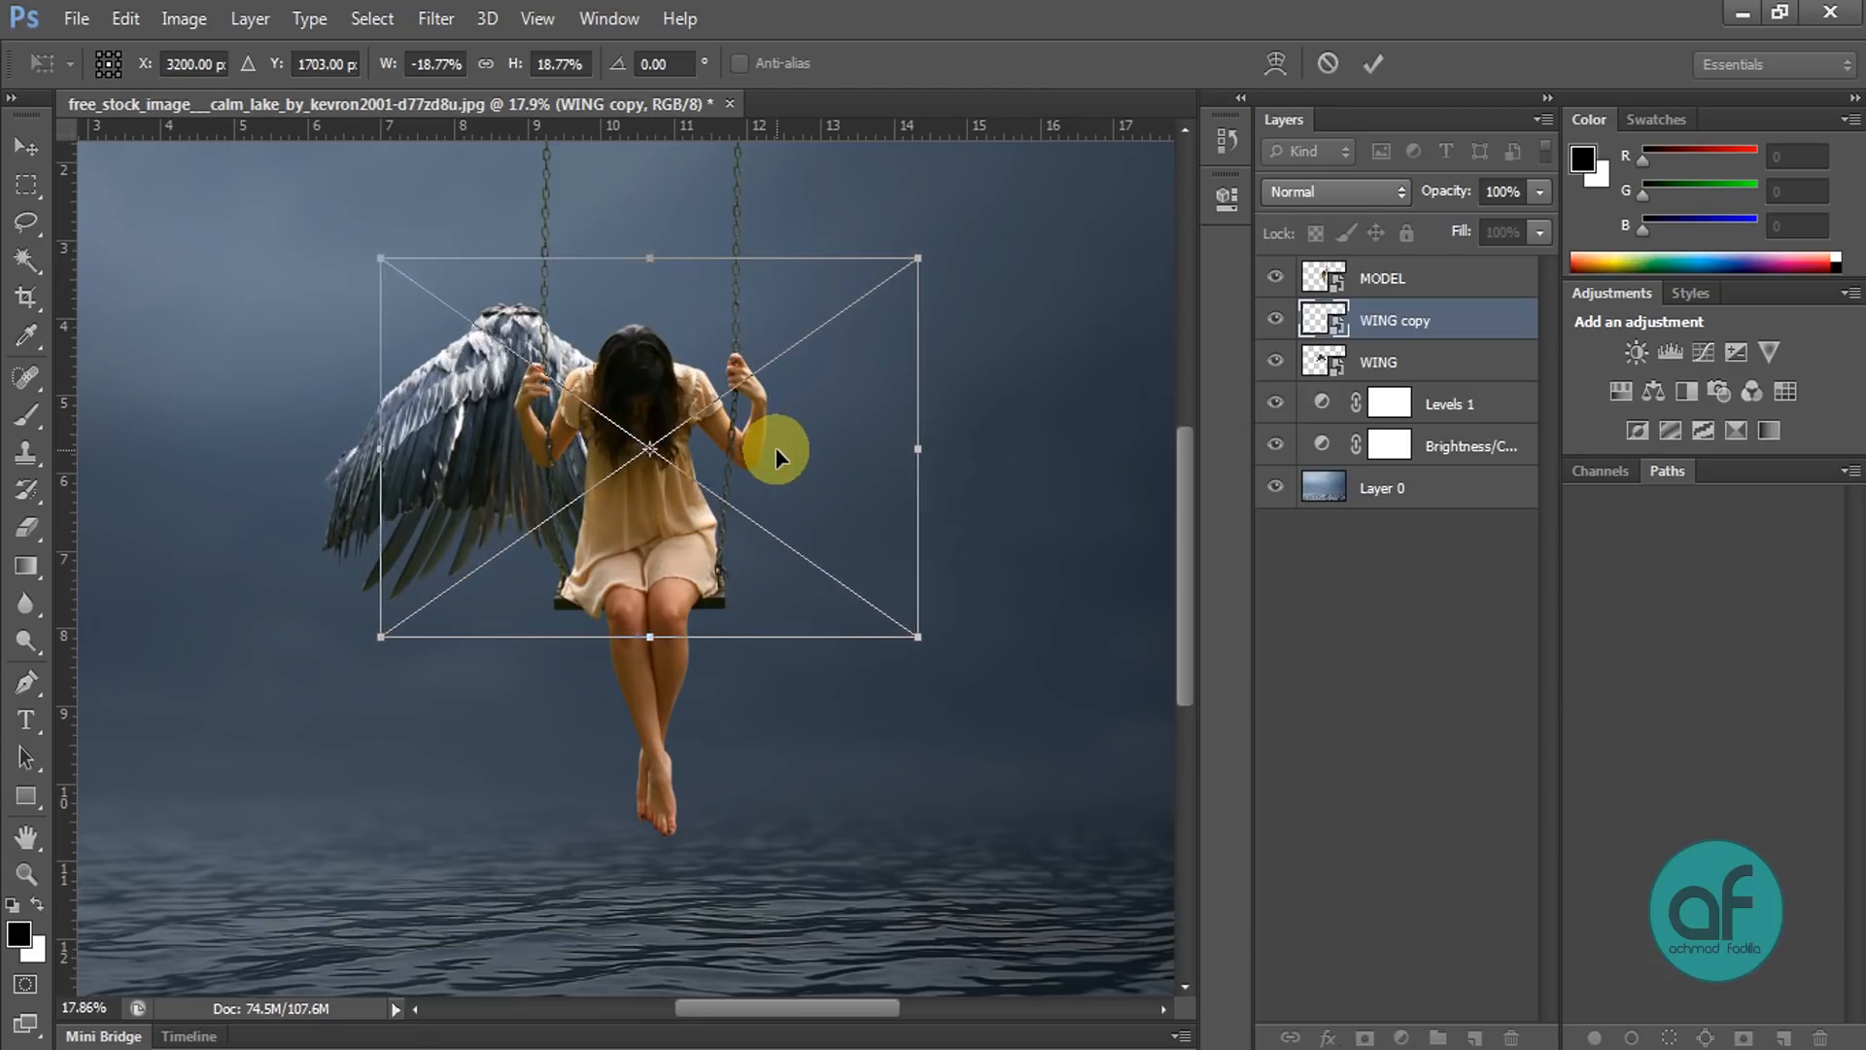
{"action": "key", "text": "Right"}
{"action": "key", "text": "Right"}
{"action": "key", "text": "Right"}
{"action": "key", "text": "Right"}
{"action": "key", "text": "Right"}
{"action": "key", "text": "Right"}
{"action": "key", "text": "Right"}
{"action": "key", "text": "Right"}
{"action": "key", "text": "Right"}
{"action": "key", "text": "Right"}
{"action": "key", "text": "Right"}
{"action": "key", "text": "Right"}
{"action": "key", "text": "Right"}
{"action": "key", "text": "Right"}
{"action": "key", "text": "Right"}
{"action": "key", "text": "Right"}
{"action": "key", "text": "Right"}
{"action": "key", "text": "Right"}
{"action": "key", "text": "Right"}
{"action": "key", "text": "Right"}
{"action": "key", "text": "Right"}
{"action": "key", "text": "Right"}
{"action": "key", "text": "Right"}
{"action": "key", "text": "Right"}
{"action": "key", "text": "Right"}
{"action": "key", "text": "Right"}
{"action": "key", "text": "Right"}
{"action": "key", "text": "Right"}
{"action": "key", "text": "Right"}
{"action": "key", "text": "Right"}
{"action": "key", "text": "Right"}
{"action": "key", "text": "Right"}
{"action": "key", "text": "Right"}
{"action": "key", "text": "Right"}
{"action": "key", "text": "Right"}
{"action": "key", "text": "Right"}
{"action": "key", "text": "Right"}
{"action": "key", "text": "Right"}
{"action": "key", "text": "Right"}
{"action": "key", "text": "Right"}
{"action": "key", "text": "Right"}
{"action": "key", "text": "Right"}
{"action": "key", "text": "Right"}
{"action": "key", "text": "Right"}
{"action": "key", "text": "Right"}
{"action": "key", "text": "Right"}
{"action": "key", "text": "Right"}
{"action": "key", "text": "Right"}
{"action": "key", "text": "Right"}
{"action": "key", "text": "Right"}
{"action": "key", "text": "Right"}
{"action": "key", "text": "Right"}
{"action": "key", "text": "Right"}
{"action": "key", "text": "Right"}
{"action": "key", "text": "Right"}
{"action": "key", "text": "Right"}
{"action": "key", "text": "Right"}
{"action": "key", "text": "Right"}
{"action": "key", "text": "Right"}
{"action": "key", "text": "Right"}
{"action": "key", "text": "Right"}
{"action": "key", "text": "Left"}
{"action": "key", "text": "Left"}
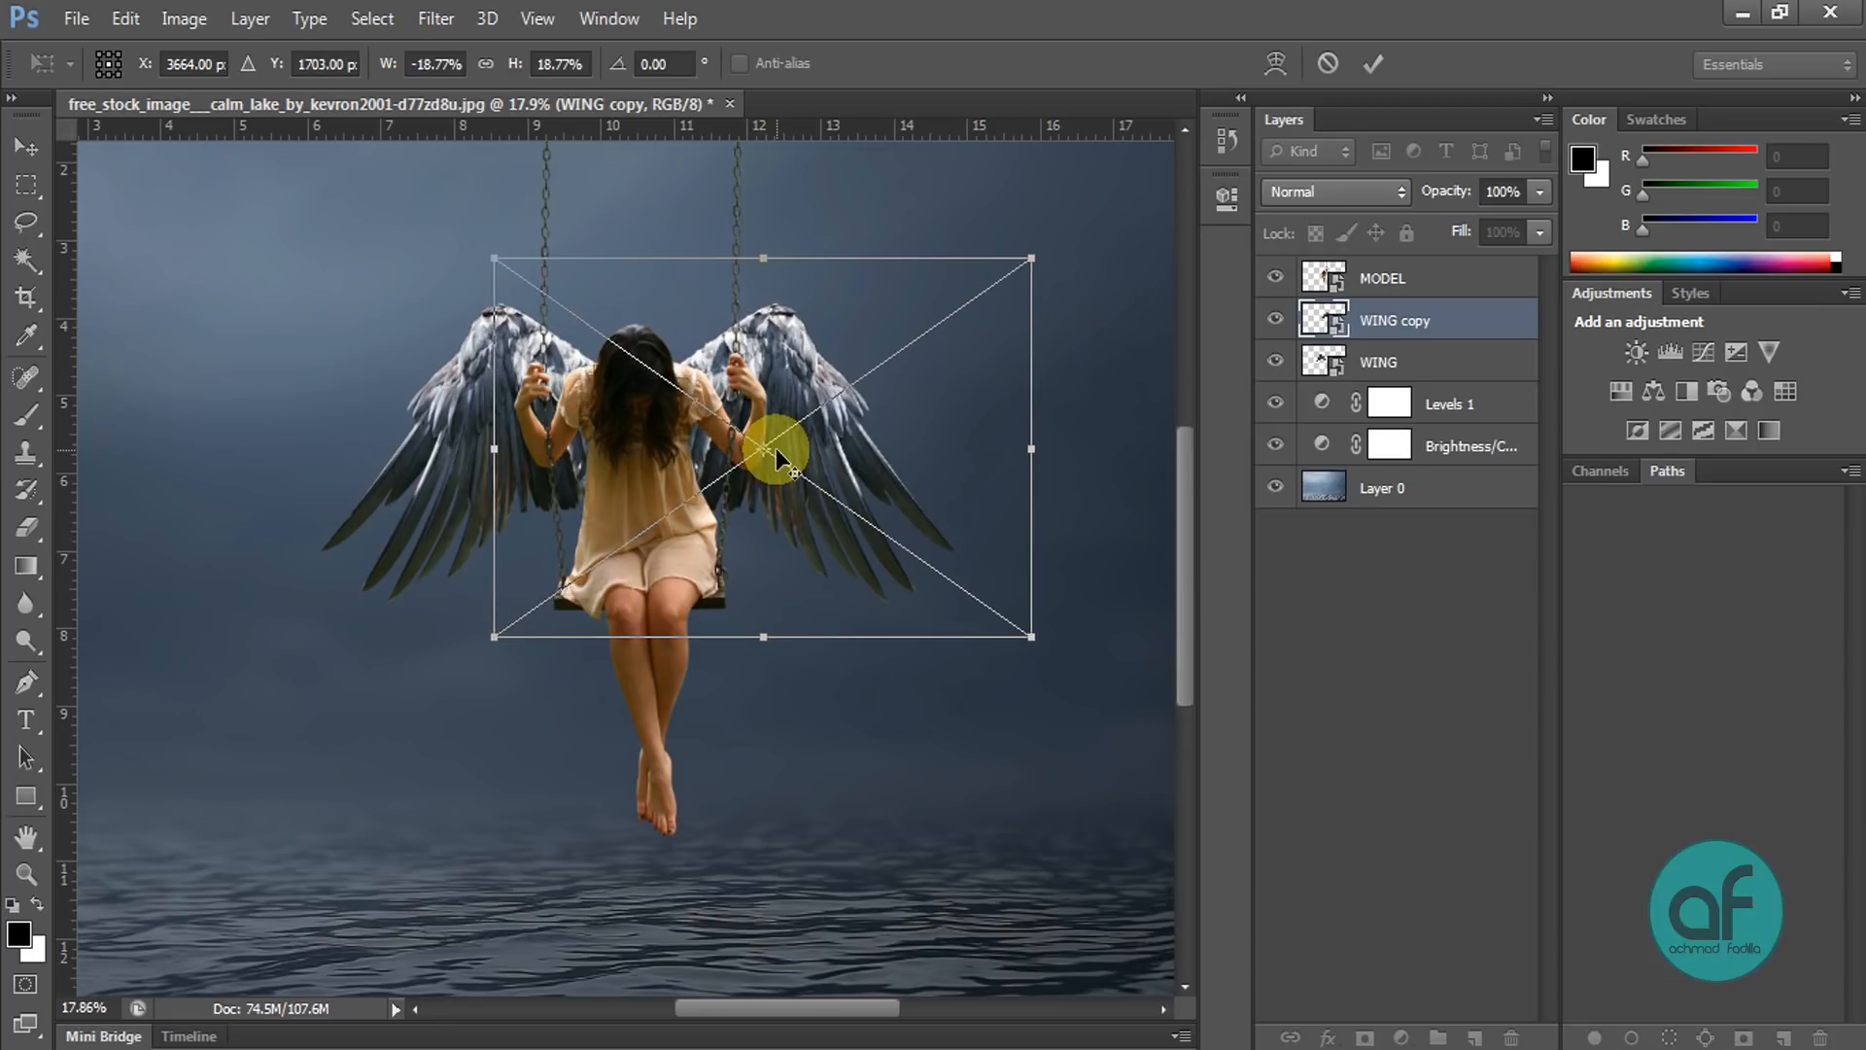
{"action": "key", "text": "Right"}
{"action": "key", "text": "Right"}
{"action": "key", "text": "Right"}
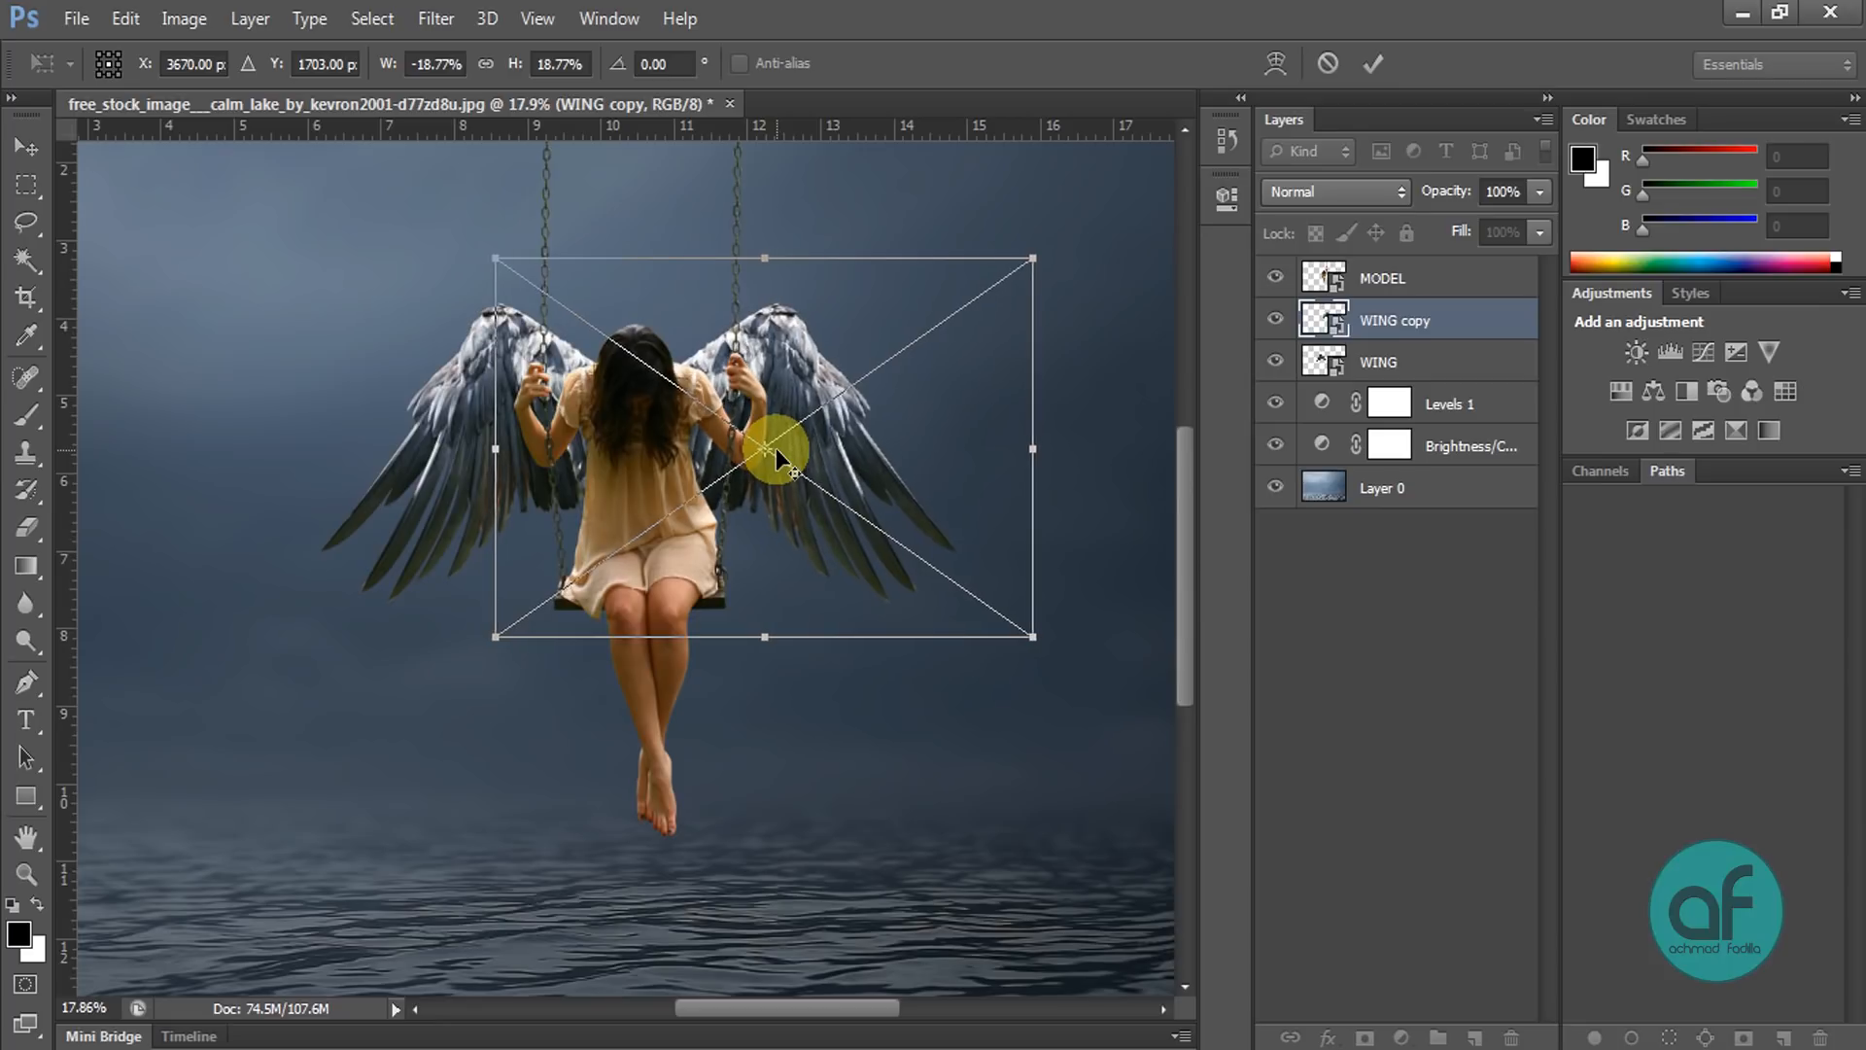
{"action": "key", "text": "Left"}
{"action": "key", "text": "Left"}
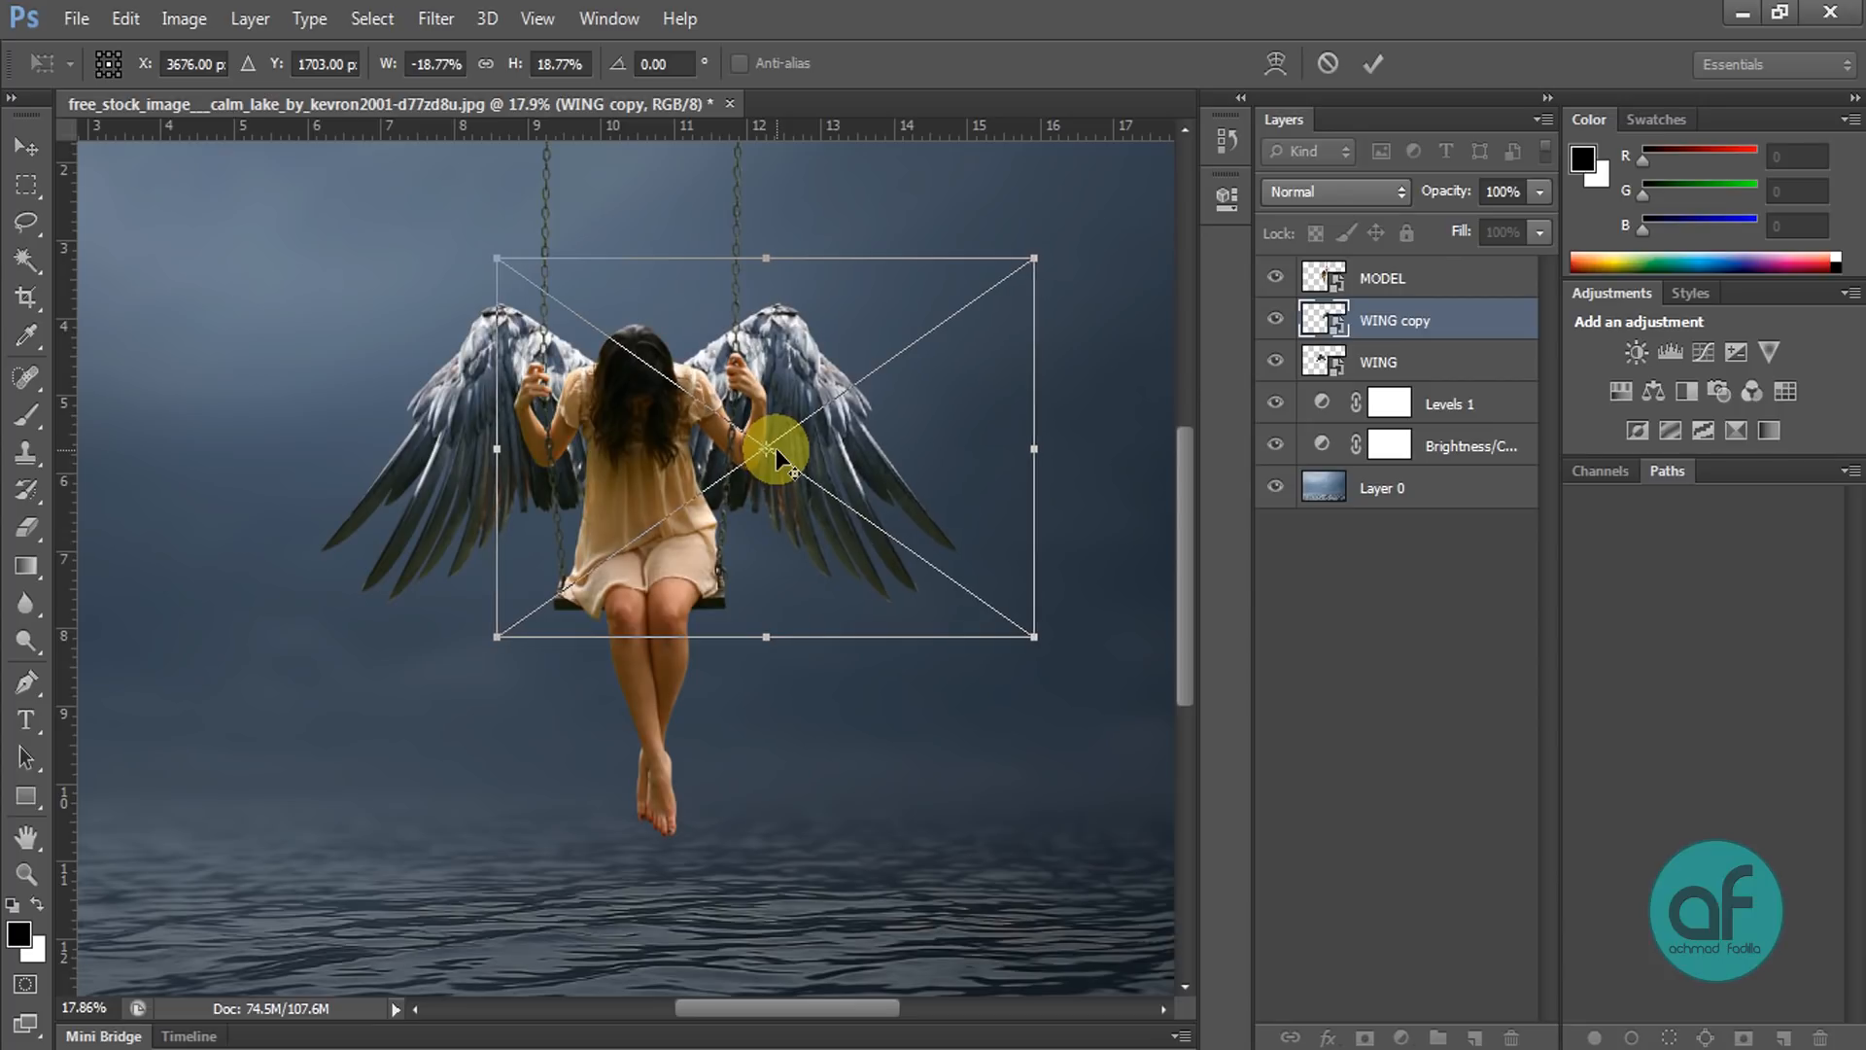
{"action": "scroll", "coordinate": [542, 344], "scroll_direction": "down", "scroll_amount": 5}
{"action": "key", "text": "Return"}
{"action": "scroll", "coordinate": [844, 360], "scroll_direction": "down", "scroll_amount": 1}
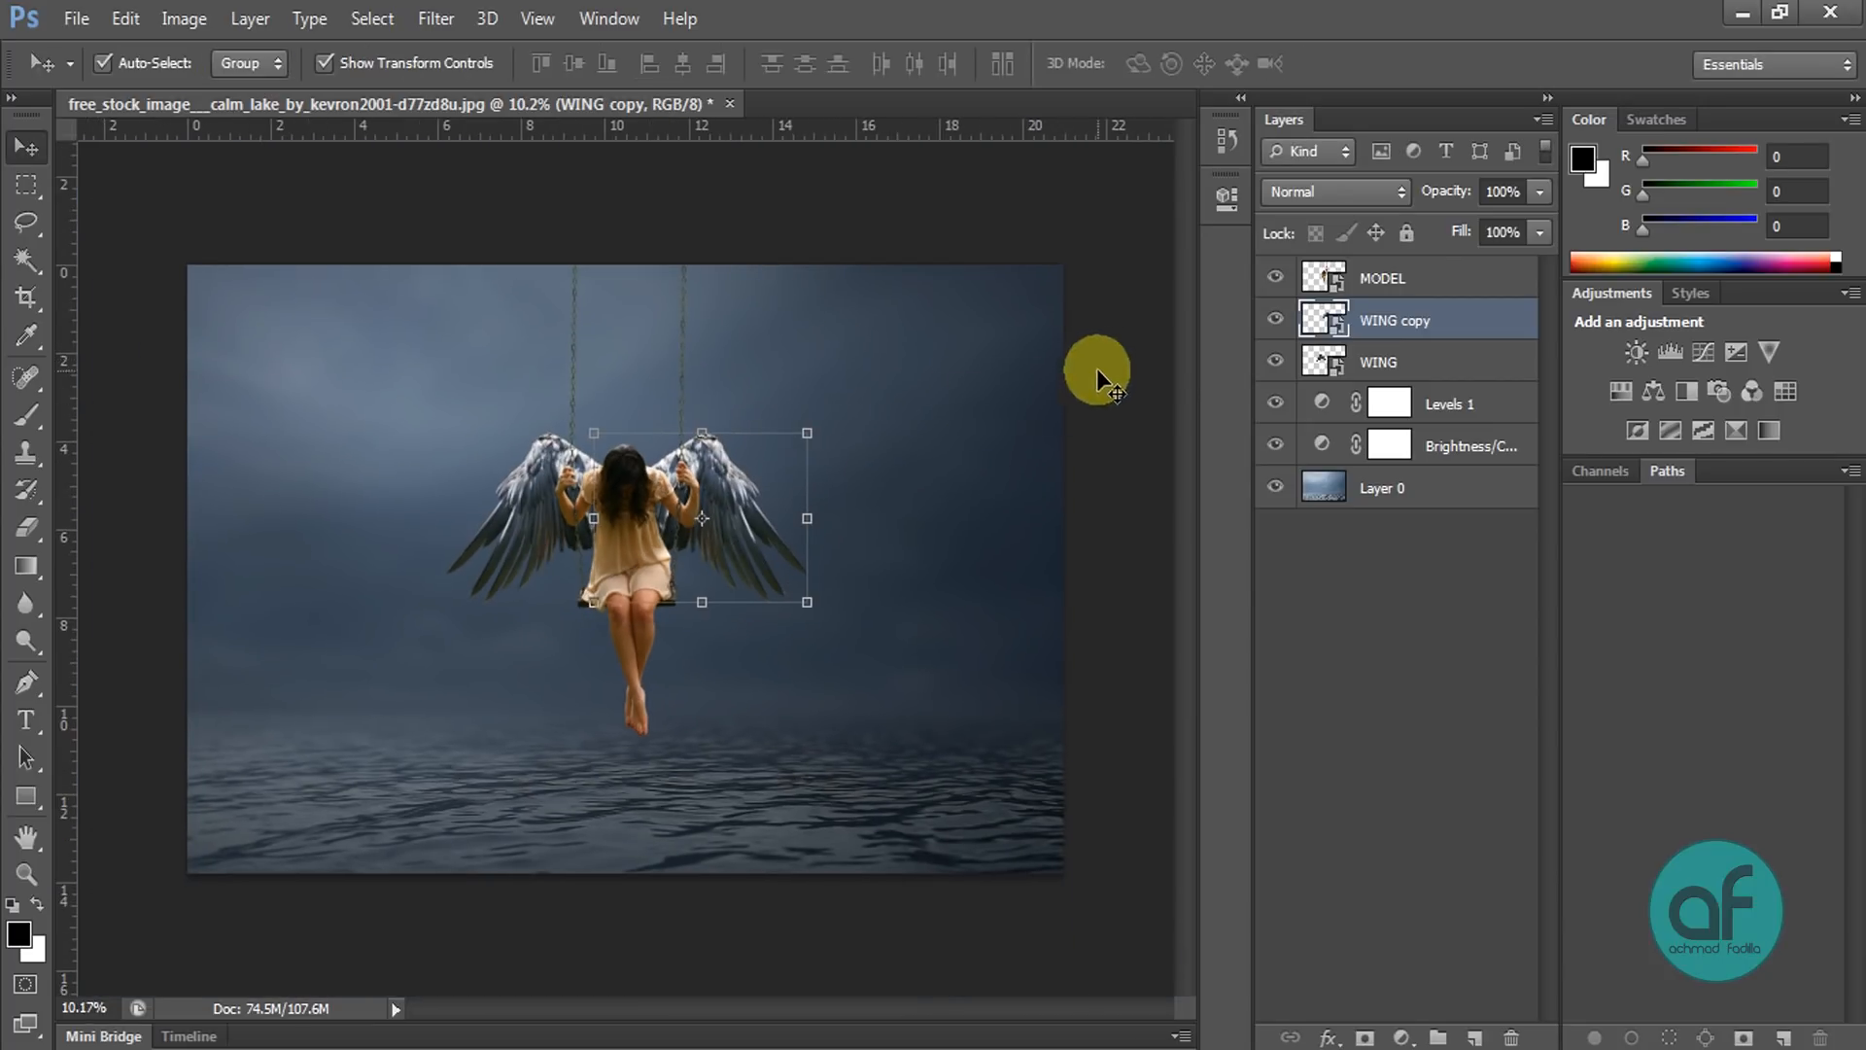
{"action": "left_click", "coordinate": [1104, 367]}
{"action": "scroll", "coordinate": [720, 567], "scroll_direction": "up", "scroll_amount": 1}
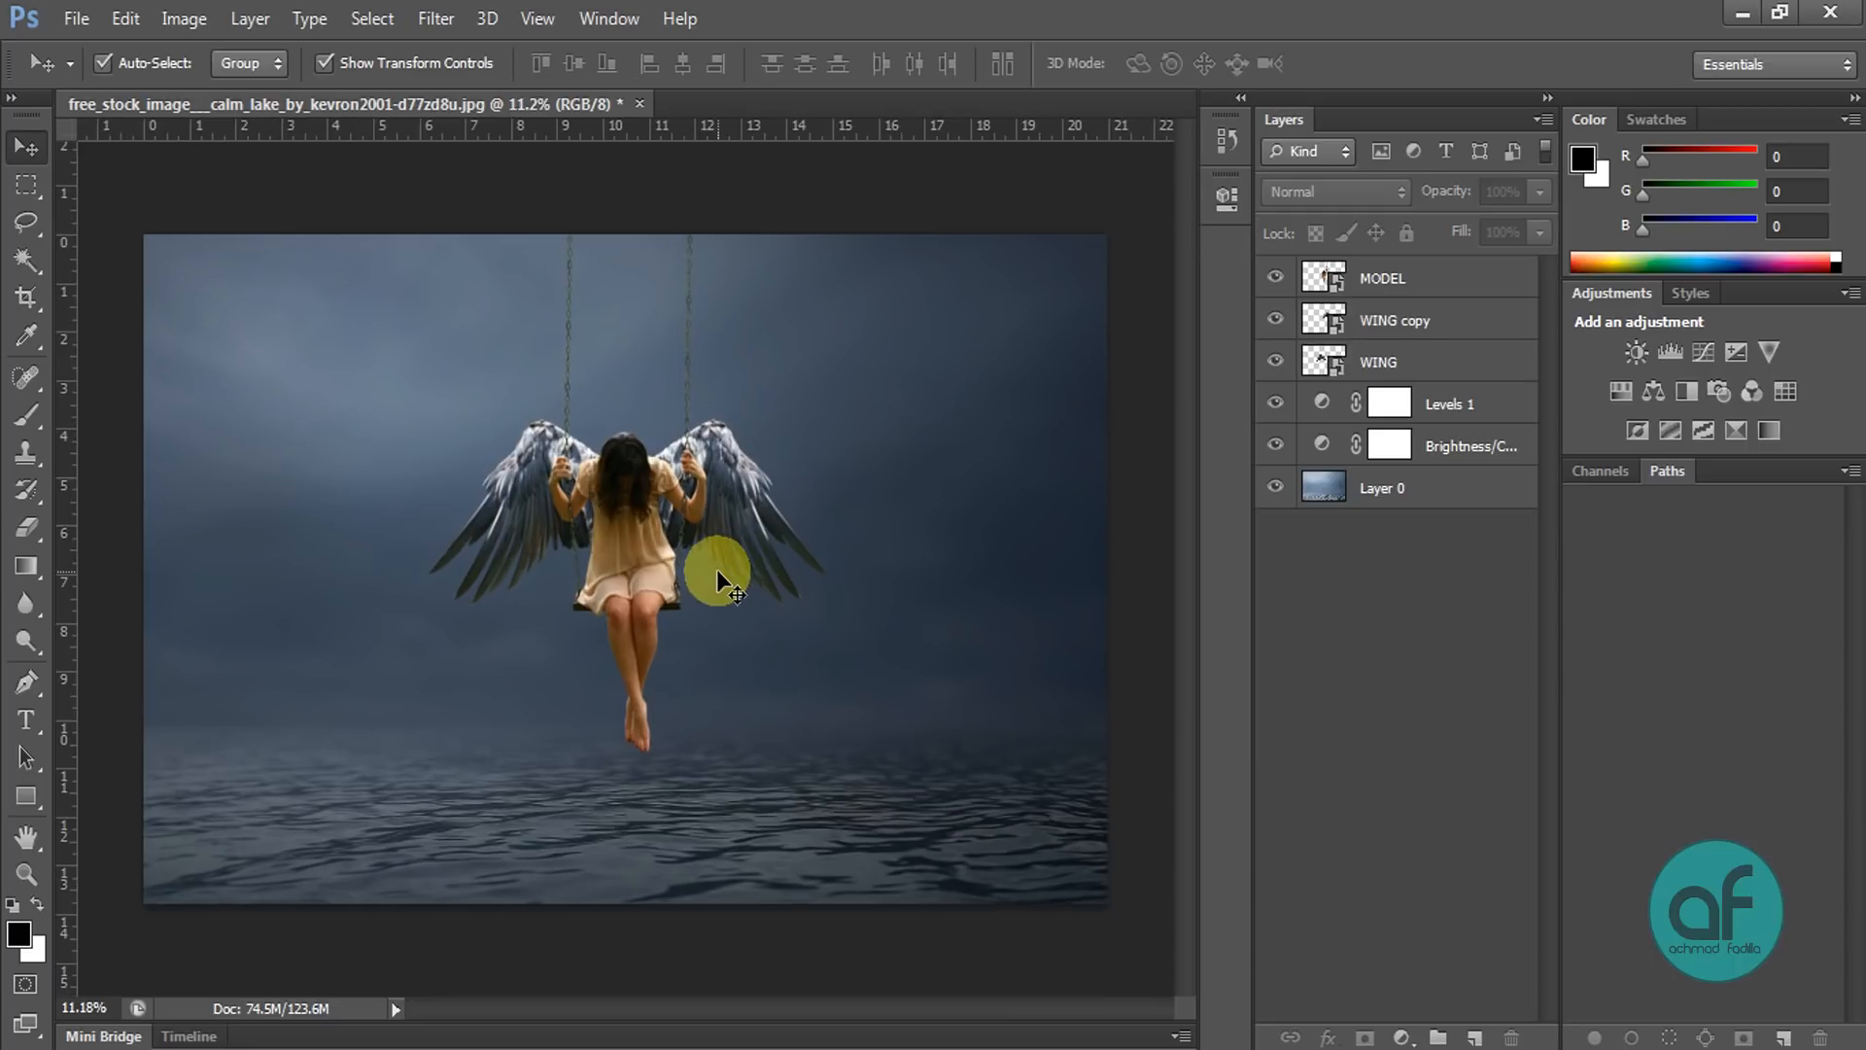
Step: Merge the WING and WING copy layers into one layer and nudge the merged wings slightly to the right
{"action": "left_click", "coordinate": [1417, 362]}
{"action": "left_click", "coordinate": [1458, 333], "text": "ctrl"}
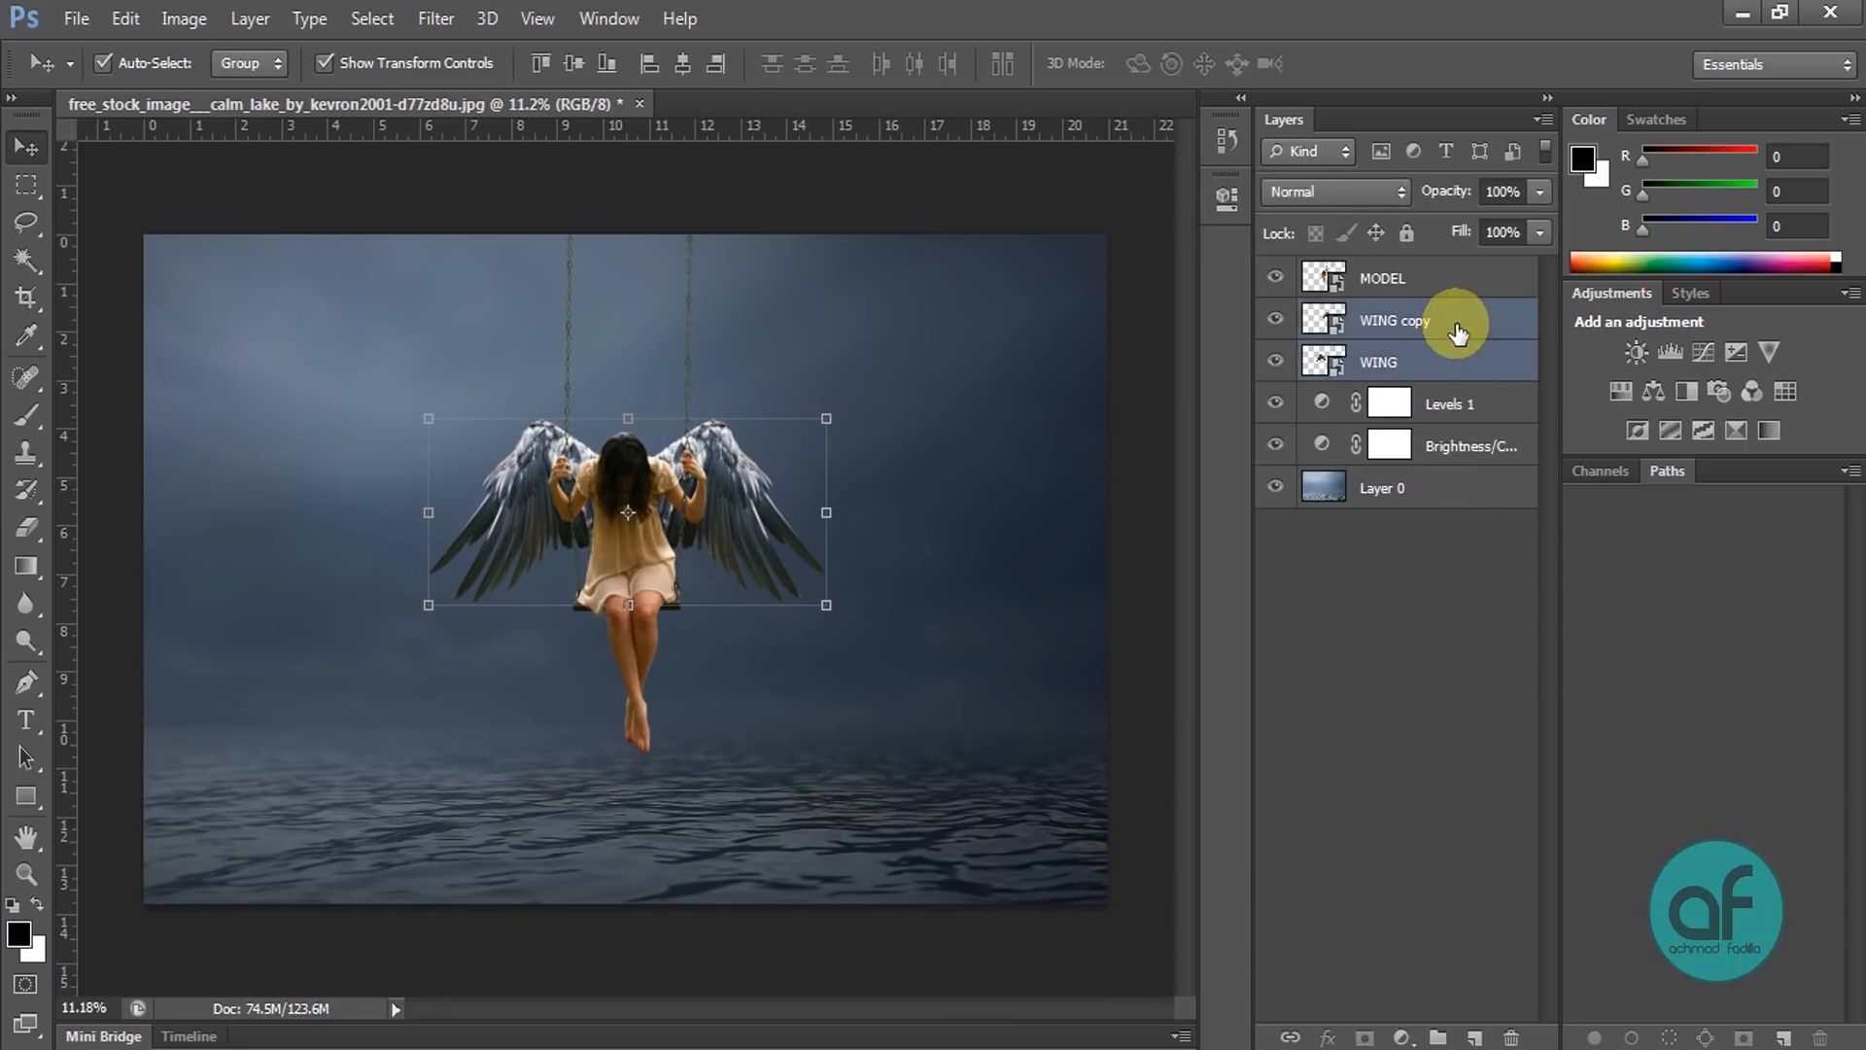
{"action": "right_click", "coordinate": [1458, 334]}
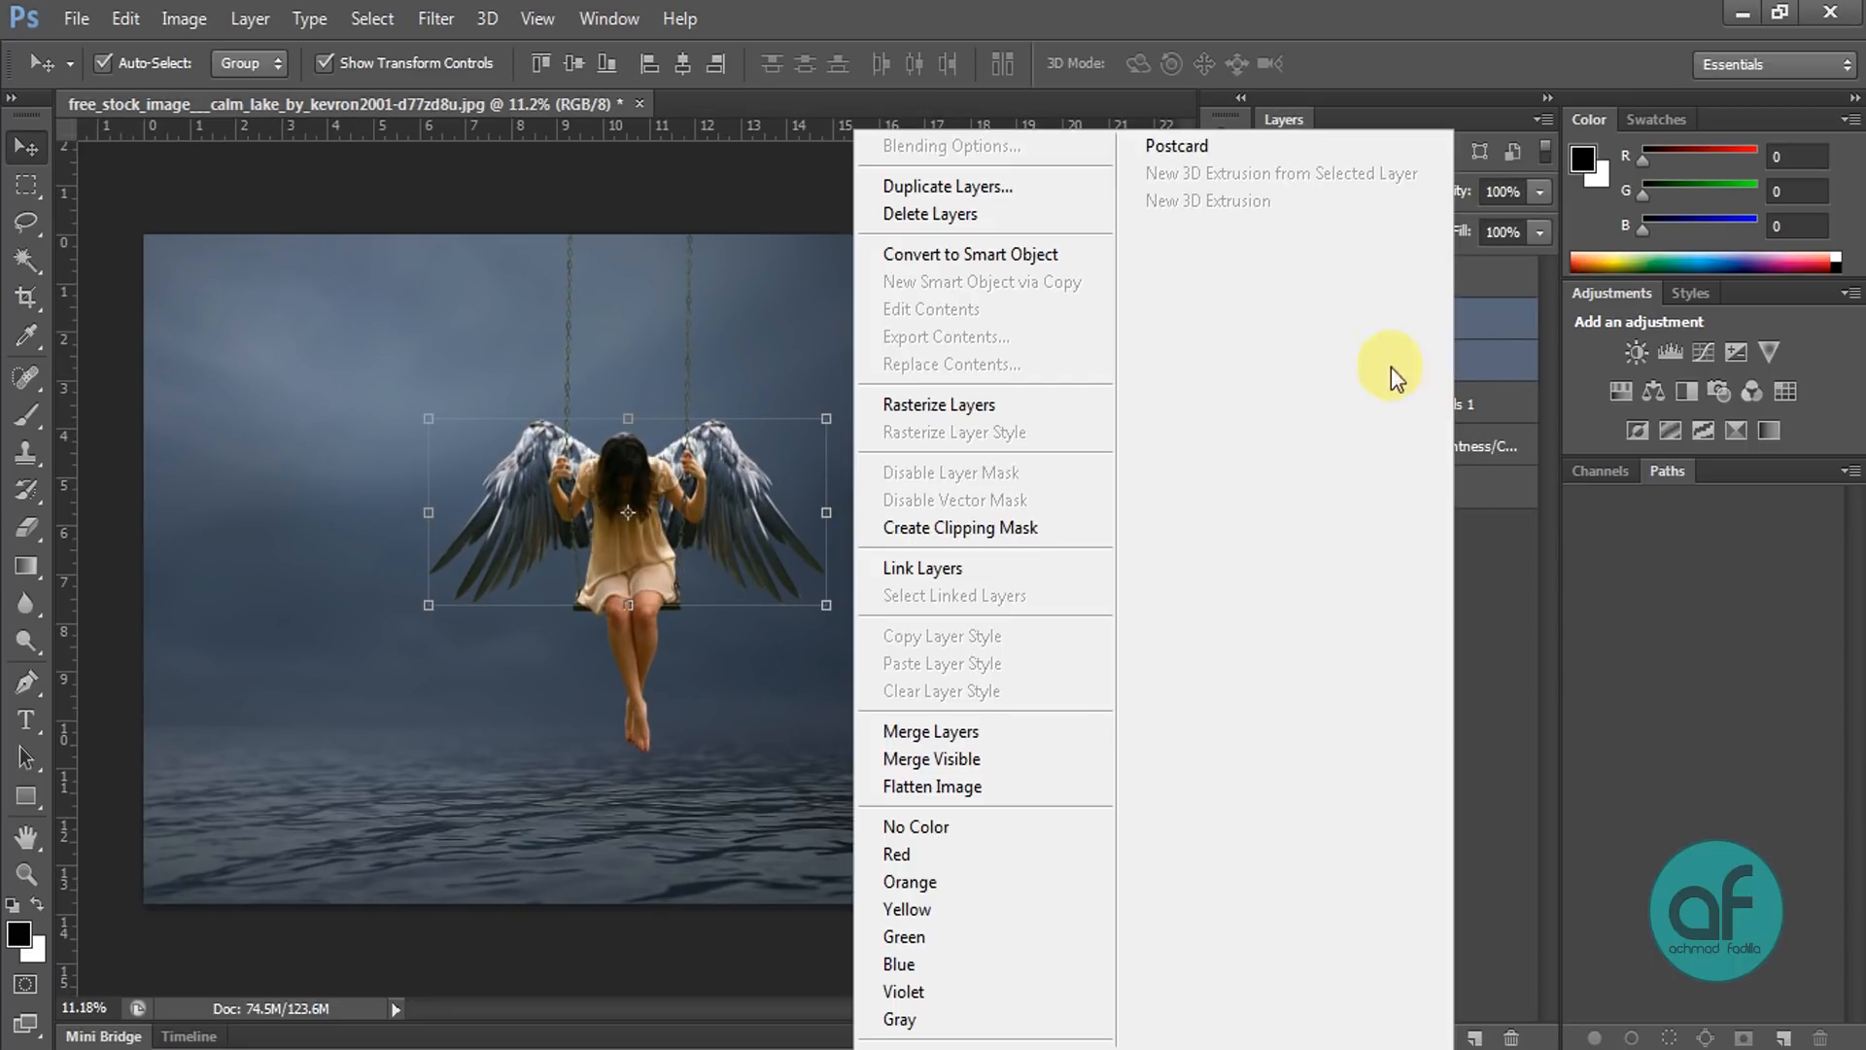
{"action": "left_click", "coordinate": [1089, 725]}
{"action": "scroll", "coordinate": [703, 574], "scroll_direction": "up", "scroll_amount": 1}
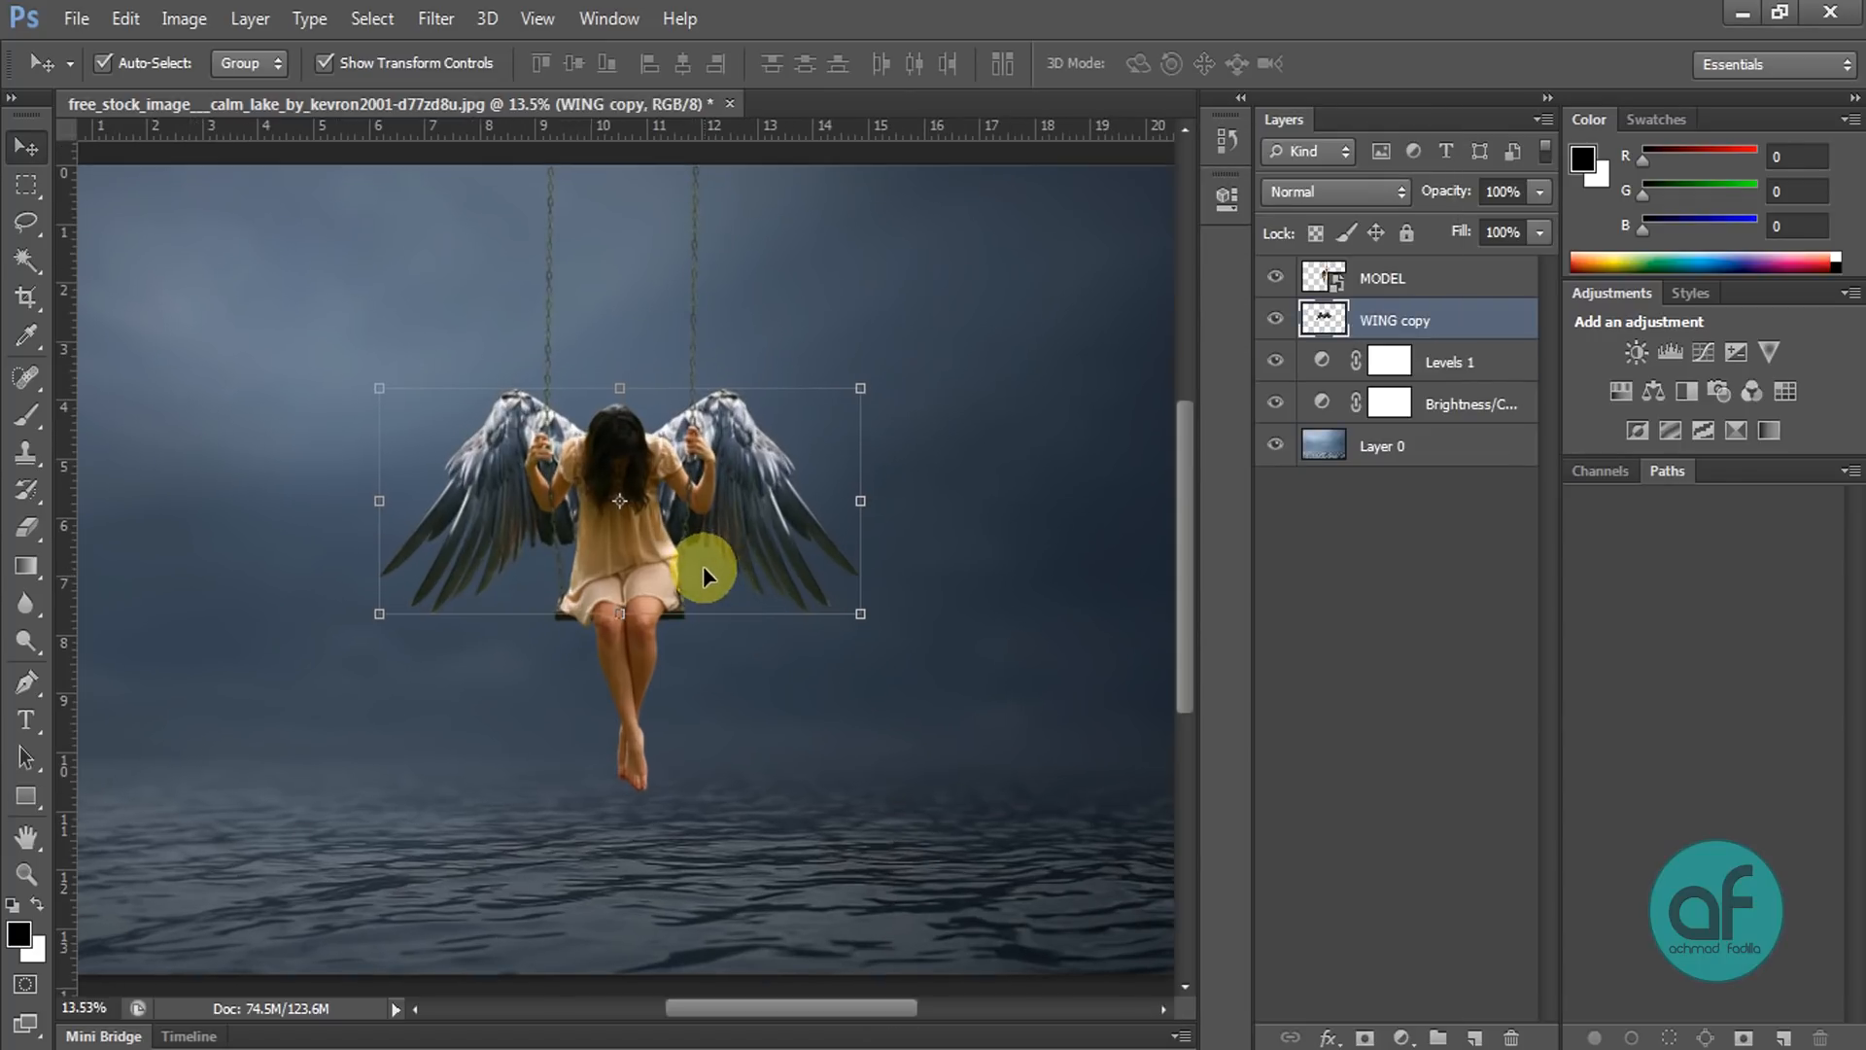
{"action": "key", "text": "Right"}
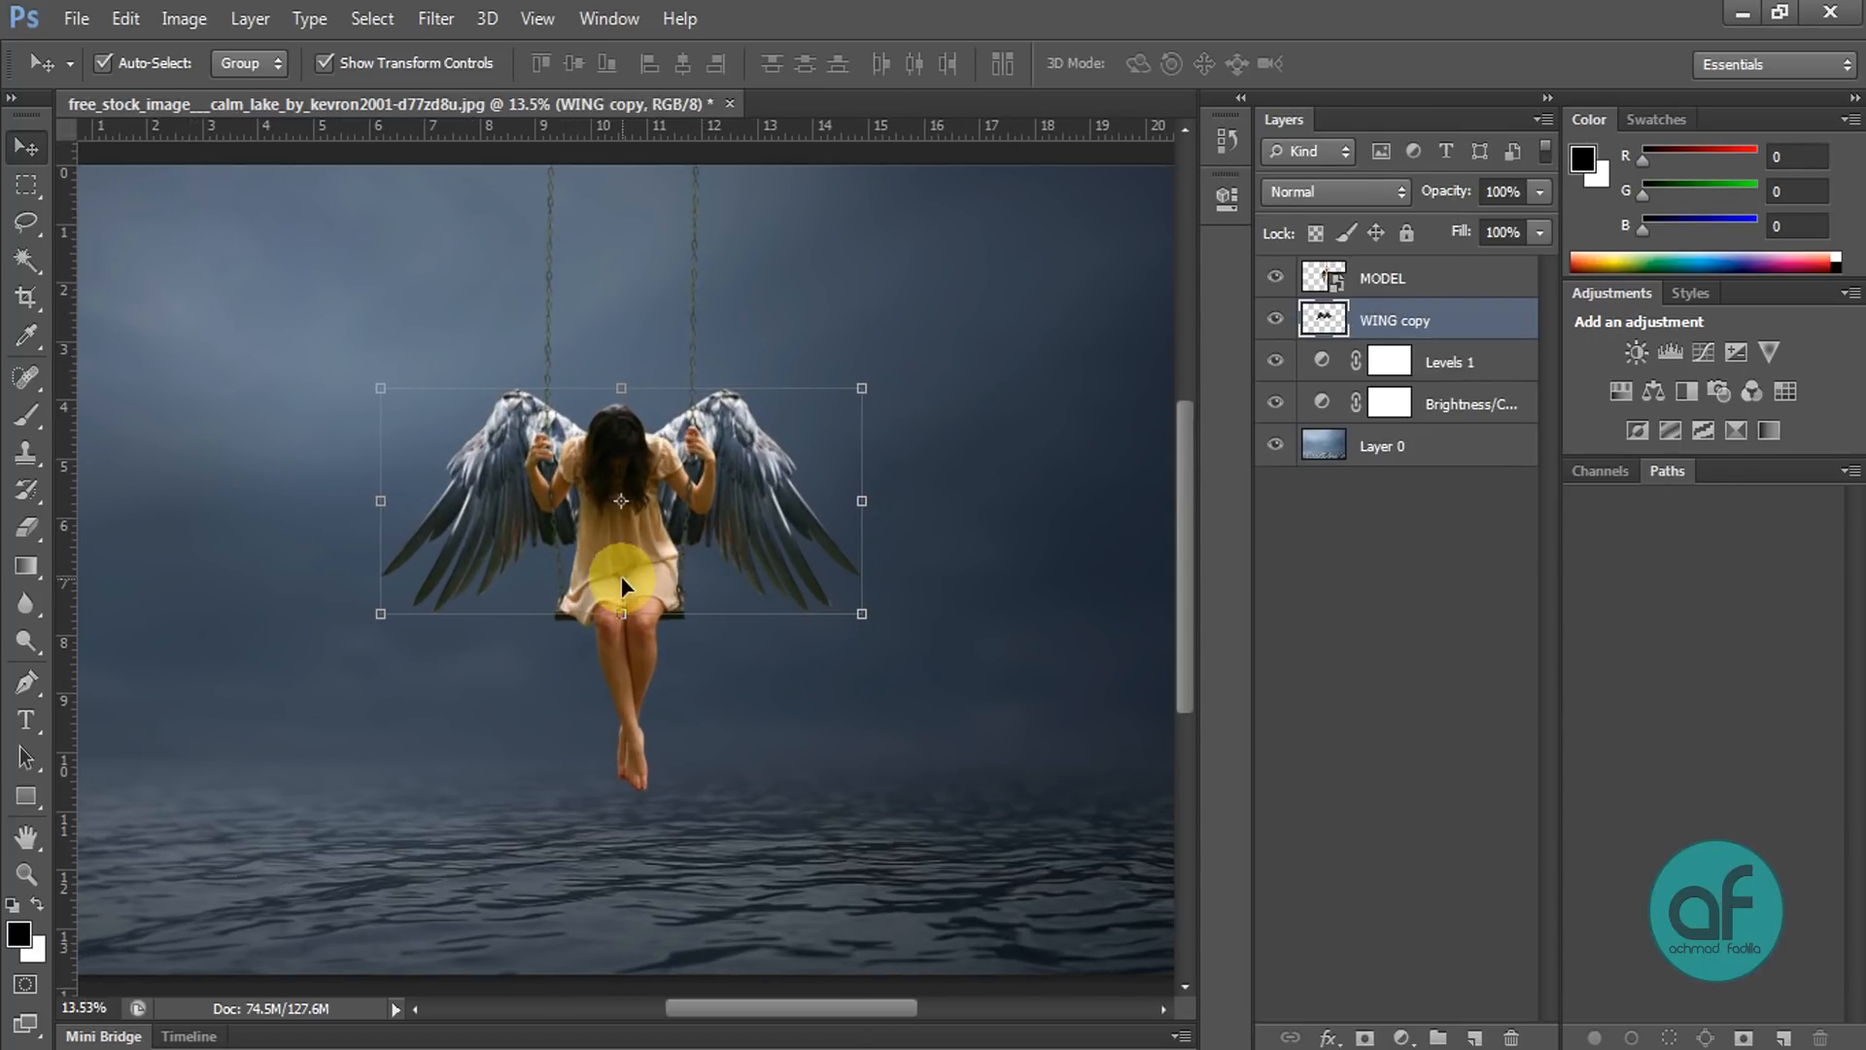
Step: Rasterize the MODEL smart object layer and deselect it
{"action": "right_click", "coordinate": [1438, 280]}
{"action": "left_click", "coordinate": [993, 416]}
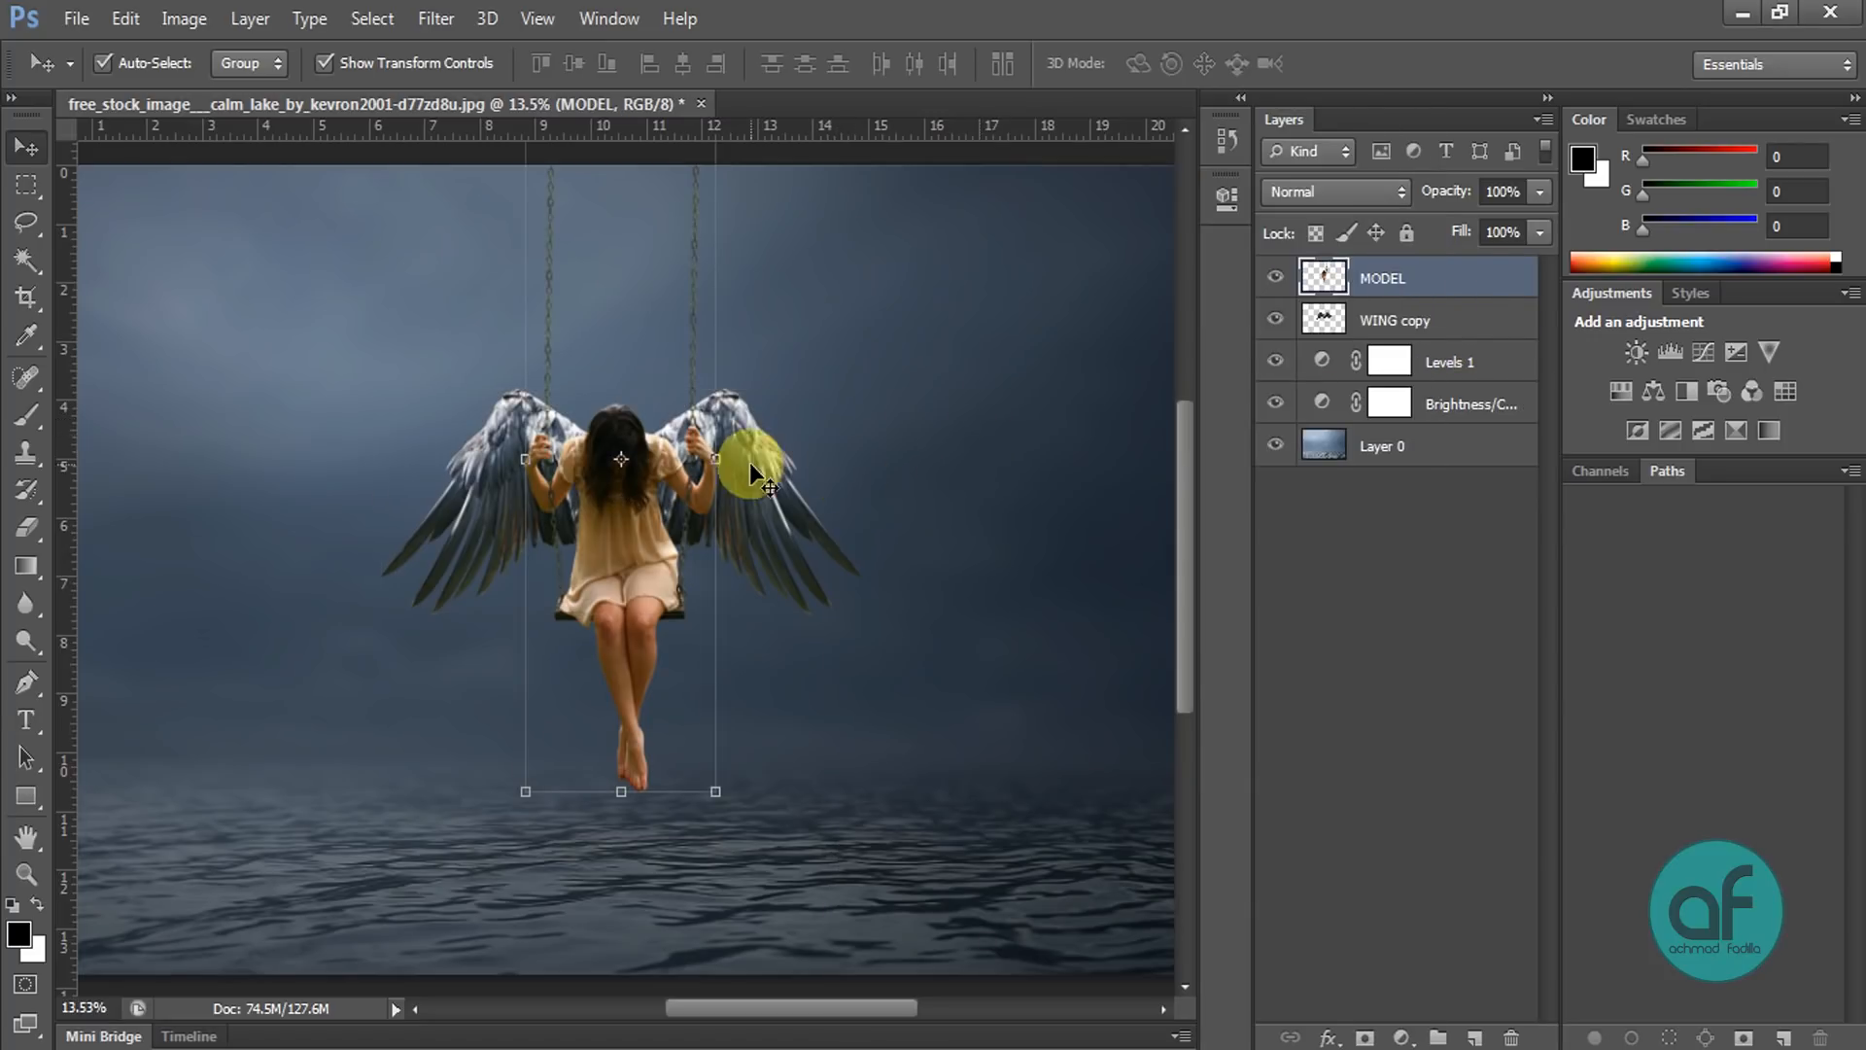
{"action": "scroll", "coordinate": [758, 437], "scroll_direction": "down", "scroll_amount": 2}
{"action": "scroll", "coordinate": [766, 457], "scroll_direction": "down", "scroll_amount": 1}
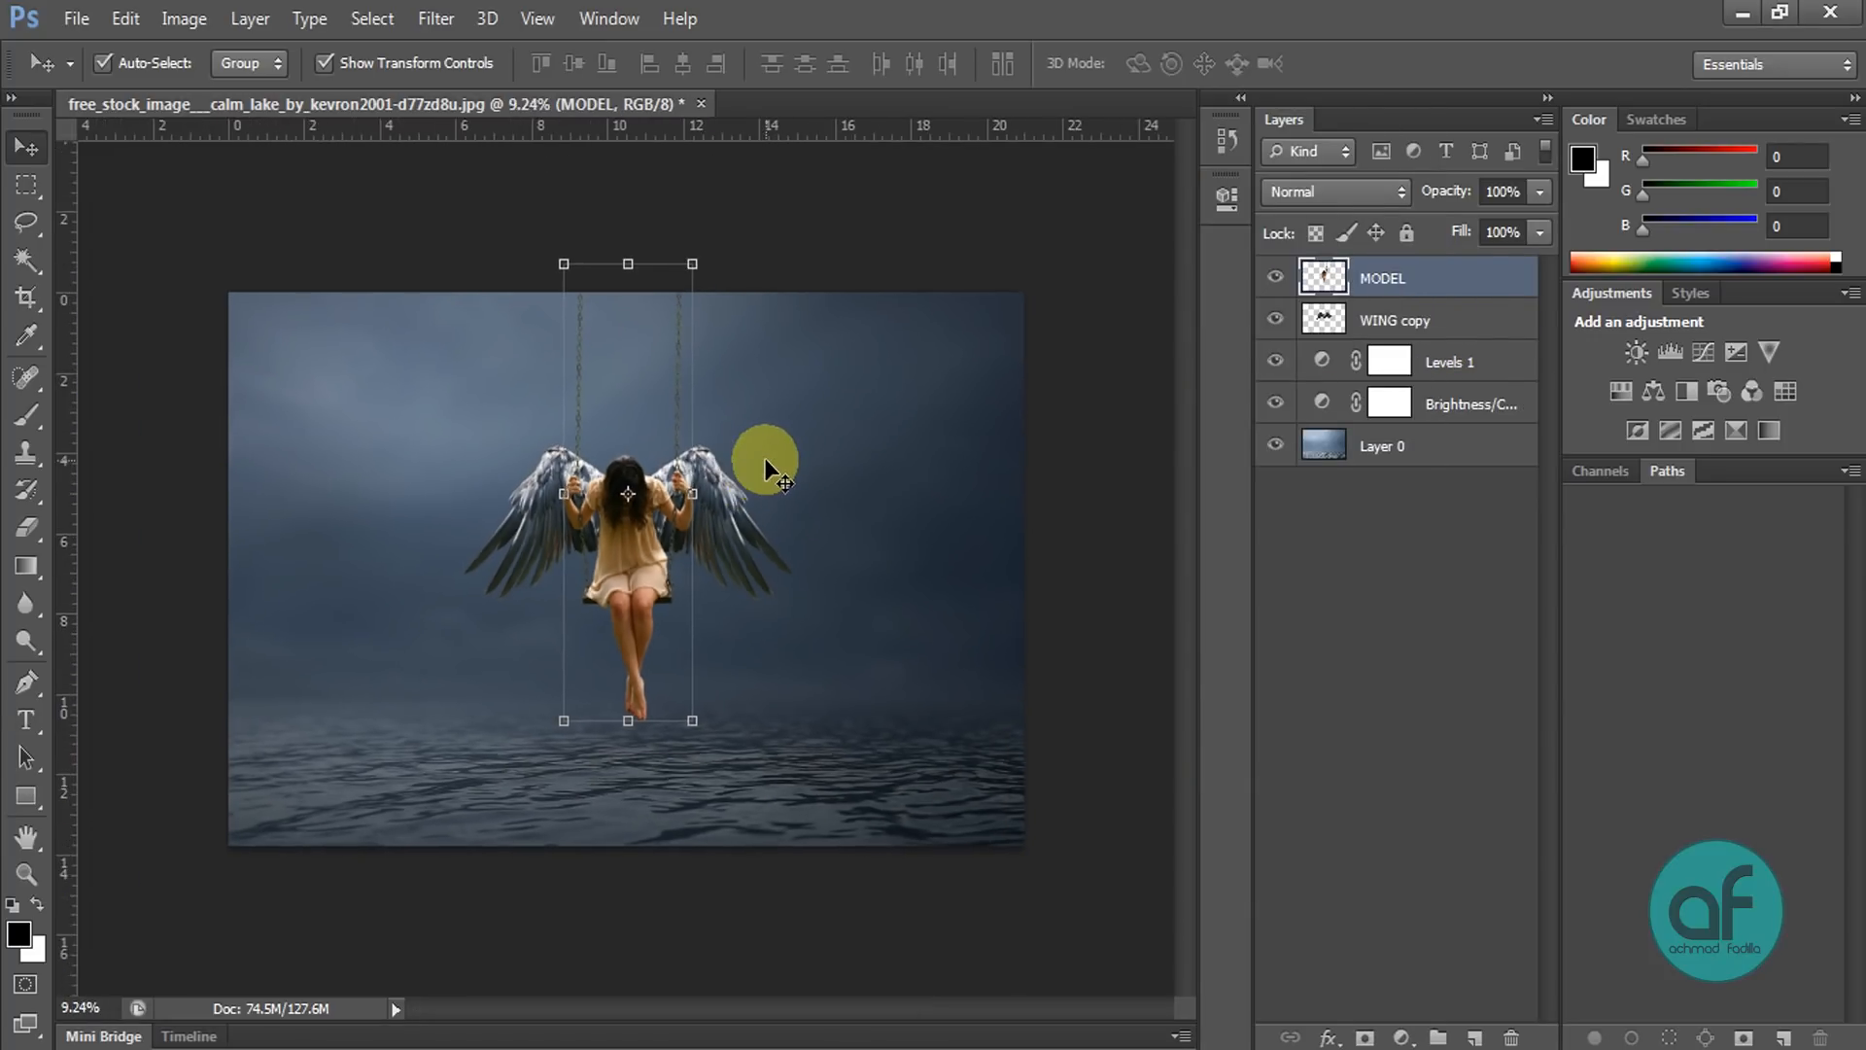
{"action": "left_click", "coordinate": [887, 457]}
{"action": "scroll", "coordinate": [659, 560], "scroll_direction": "up", "scroll_amount": 2}
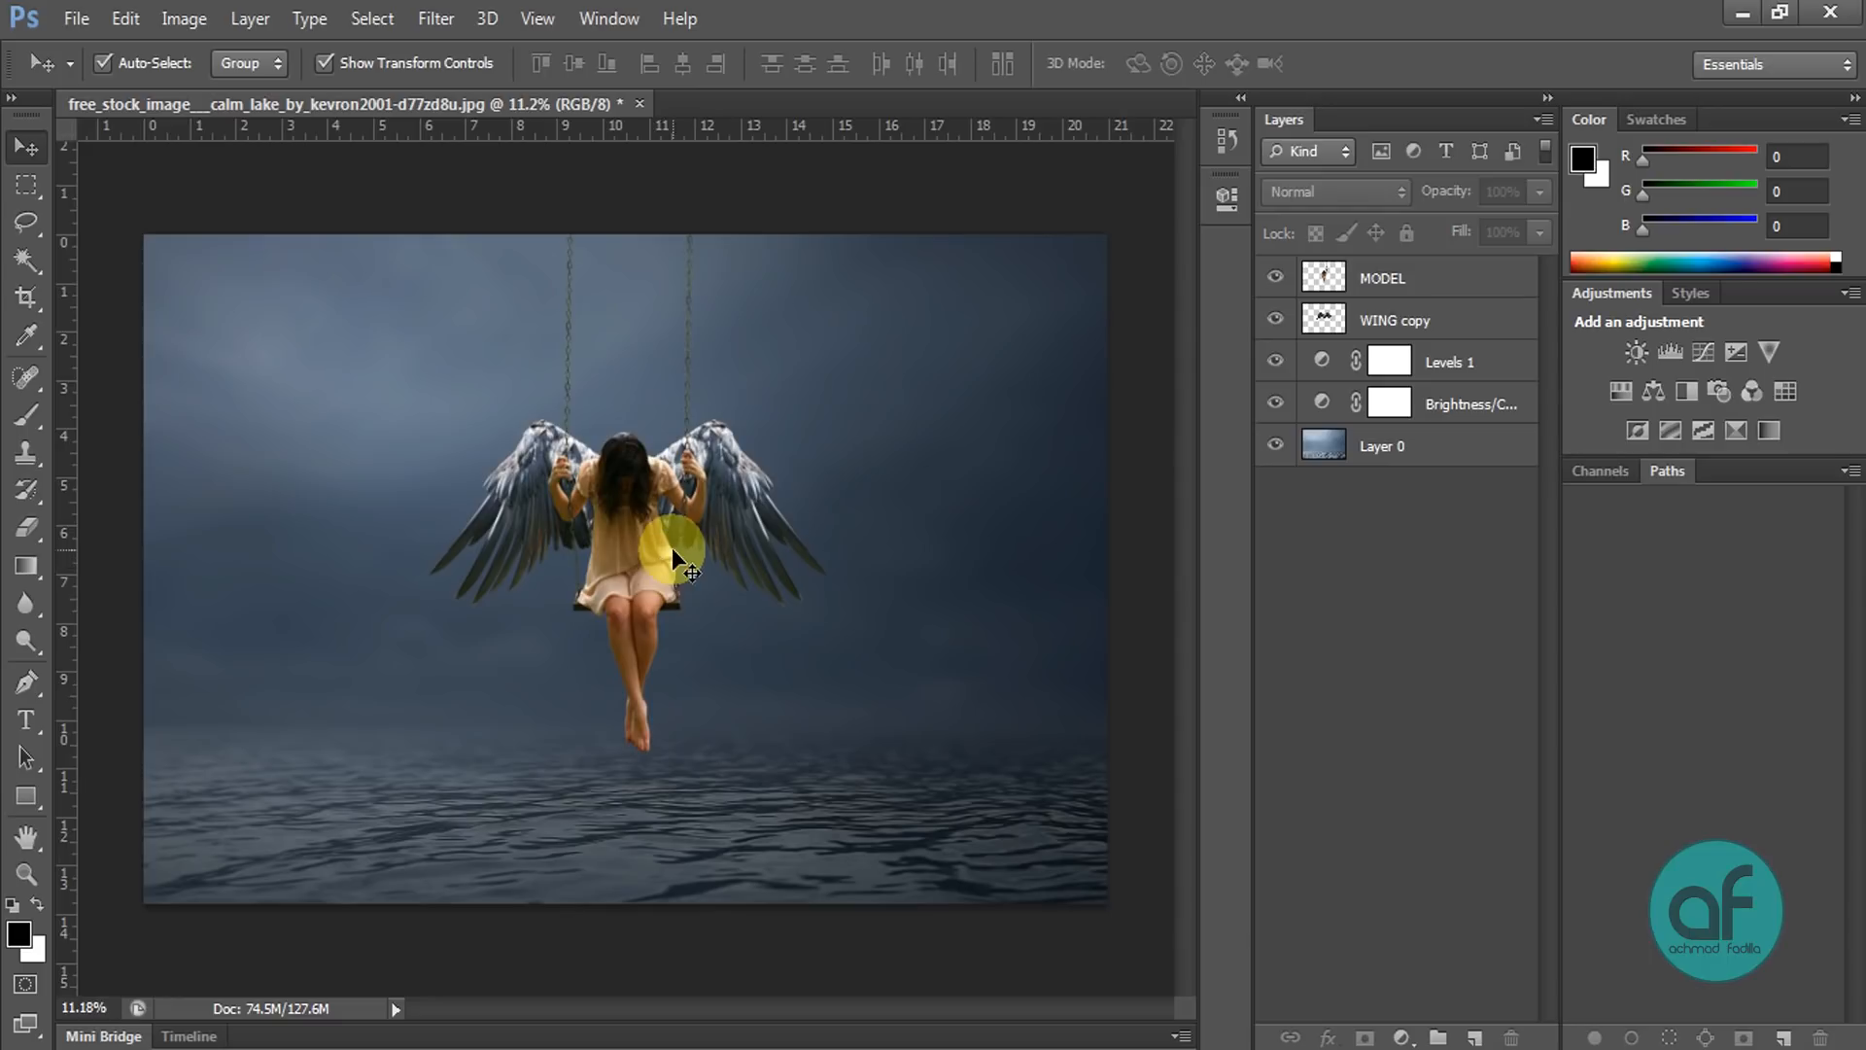
Step: Add a Levels adjustment layer above MODEL and lower its white output level to 107
{"action": "left_click", "coordinate": [1414, 281]}
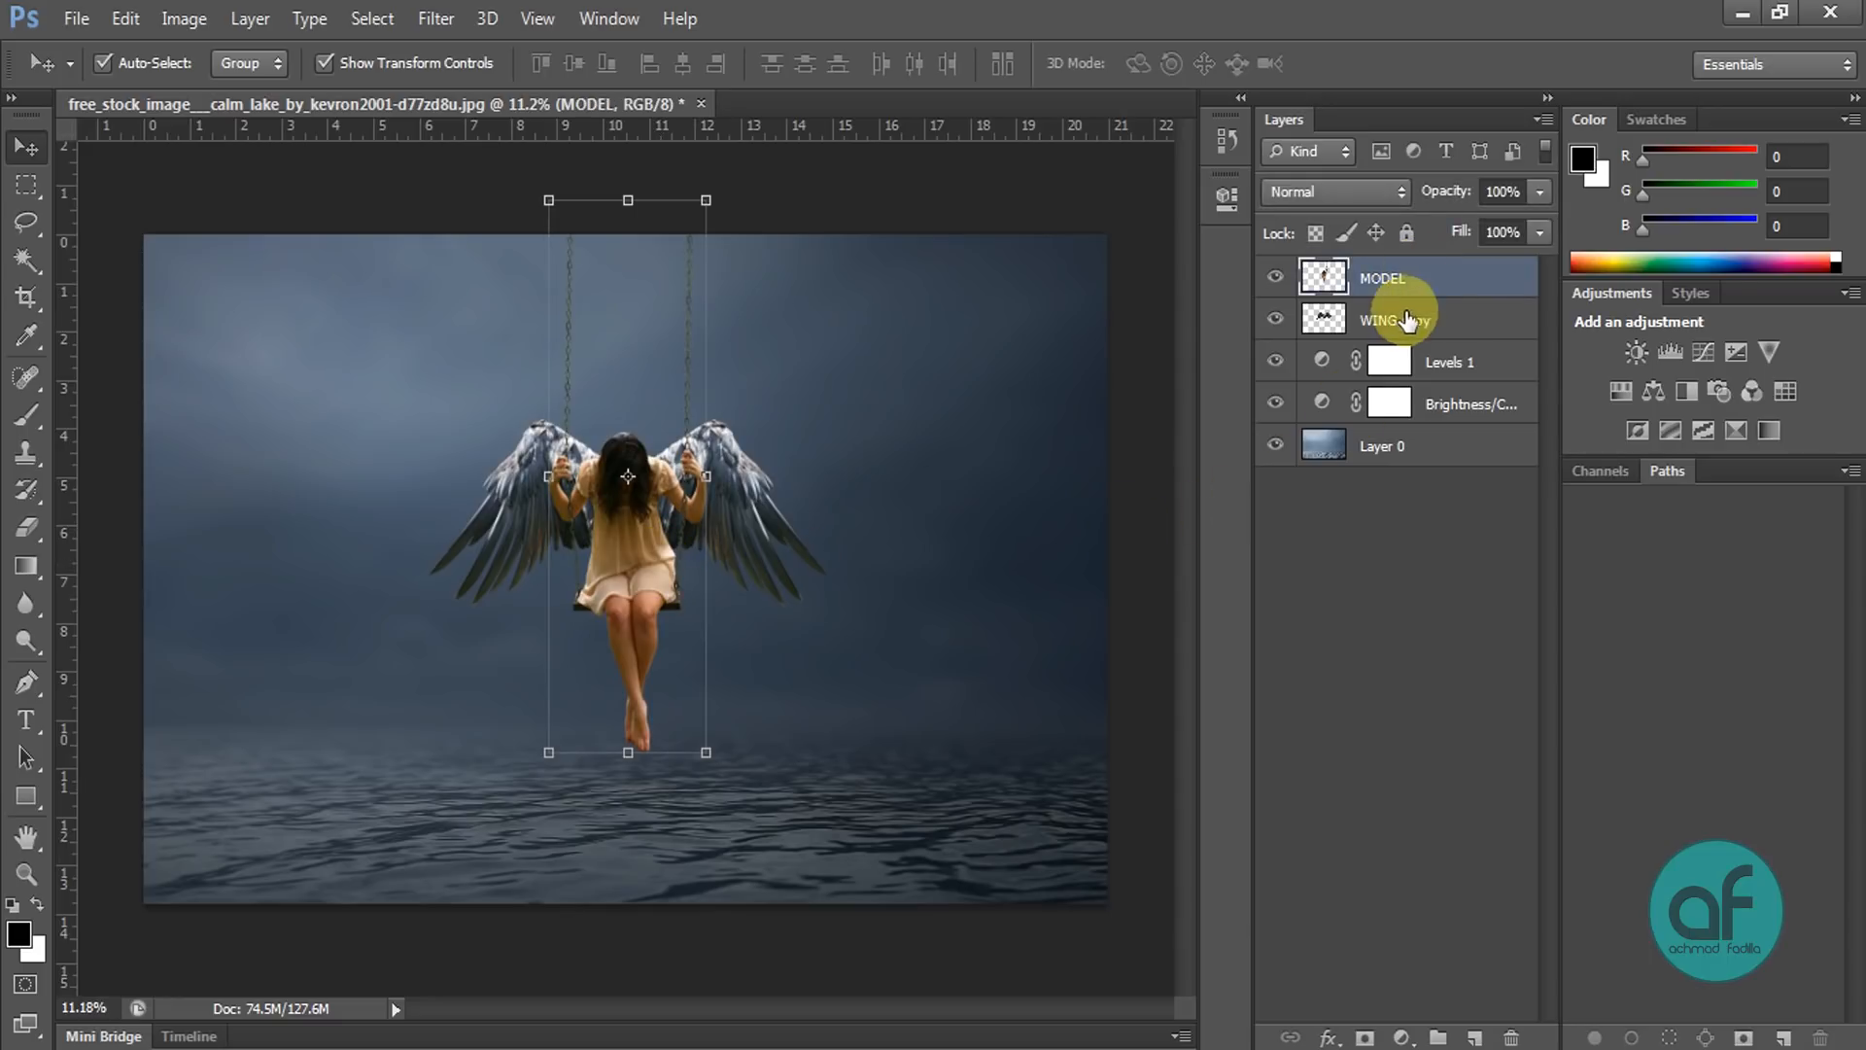
{"action": "left_click", "coordinate": [1400, 1038]}
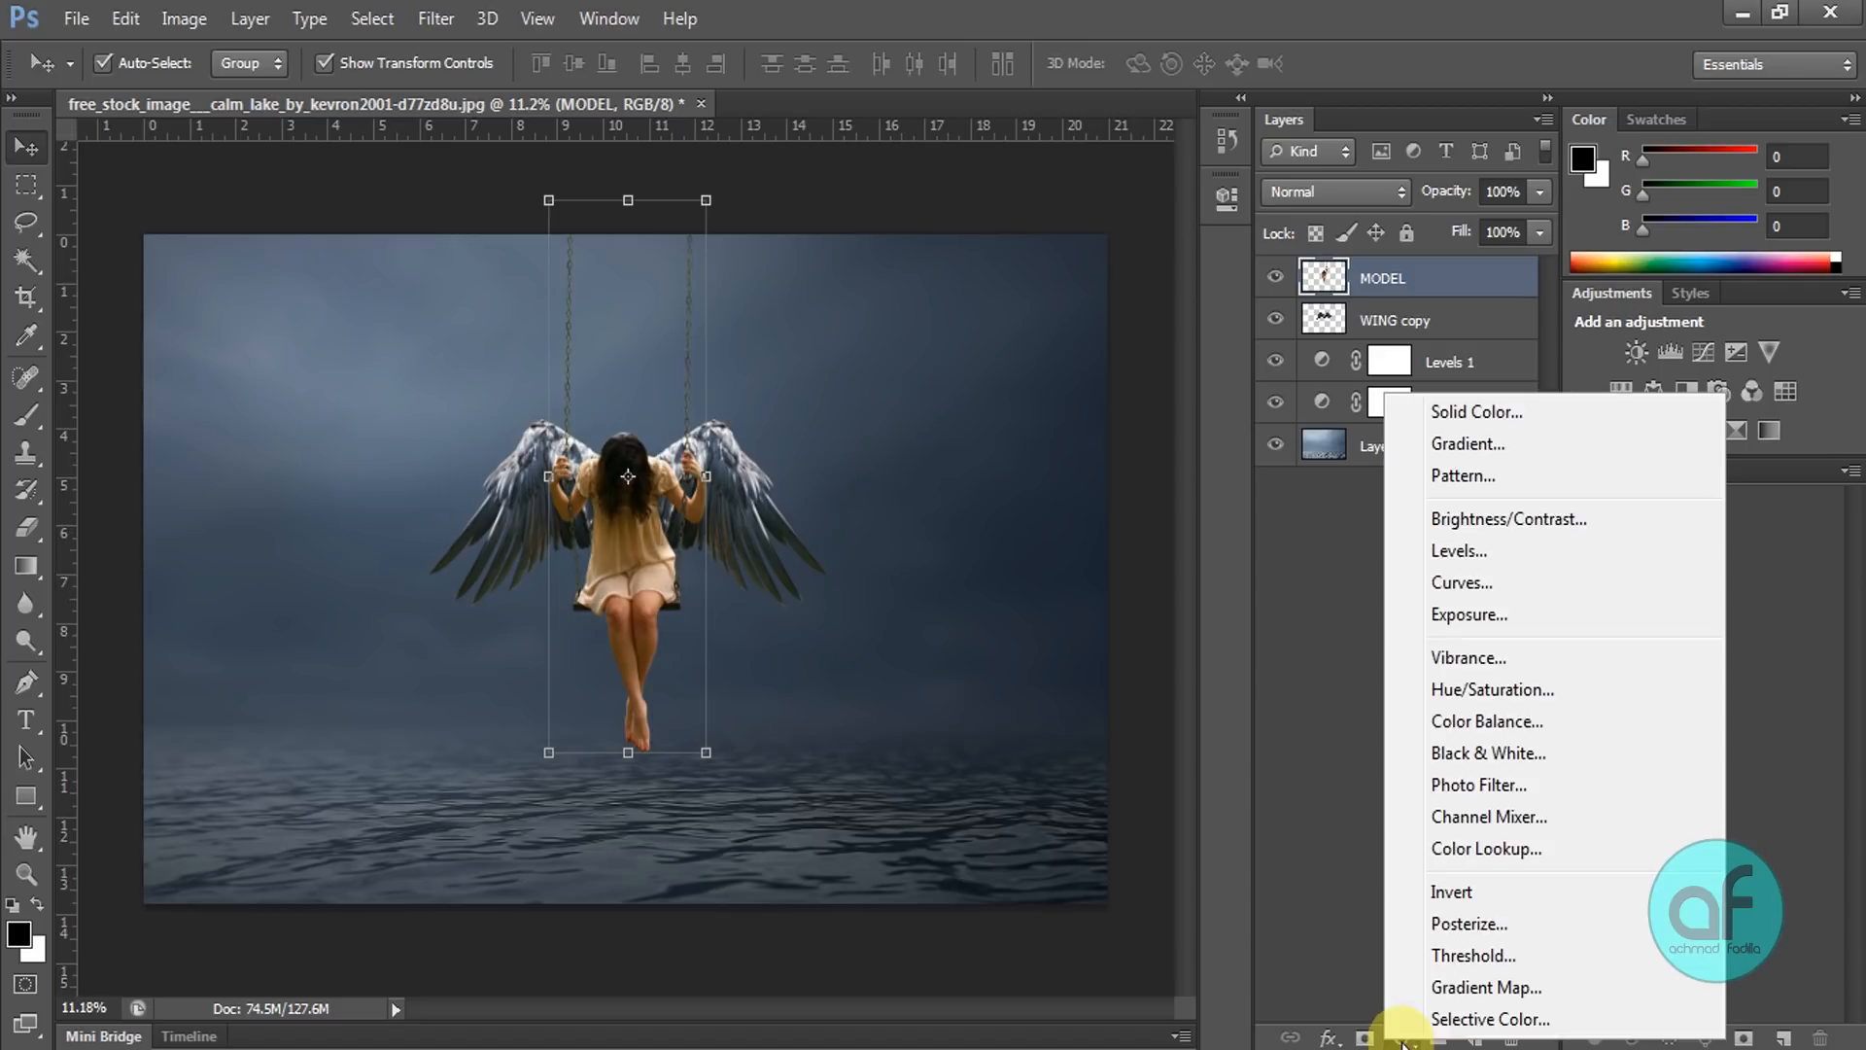
{"action": "left_click", "coordinate": [1512, 559]}
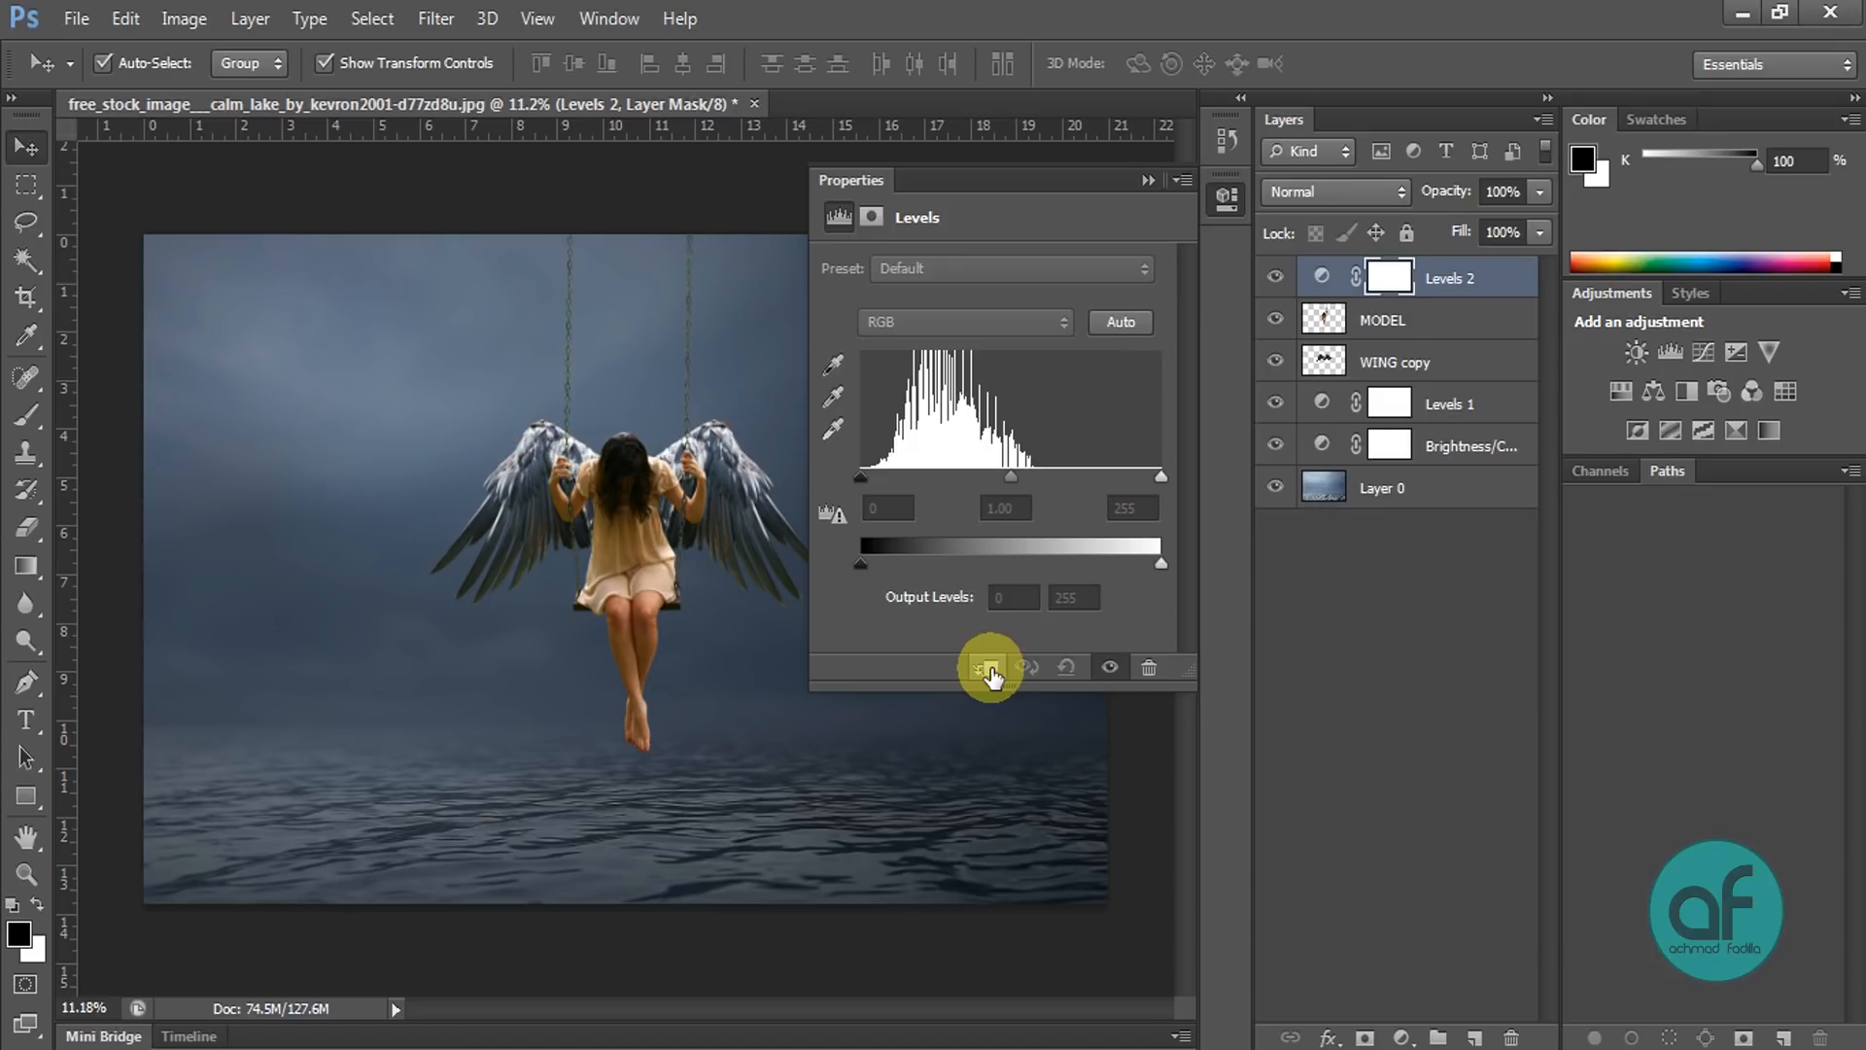
{"action": "left_click_drag", "start_coordinate": [1162, 563], "coordinate": [1111, 564]}
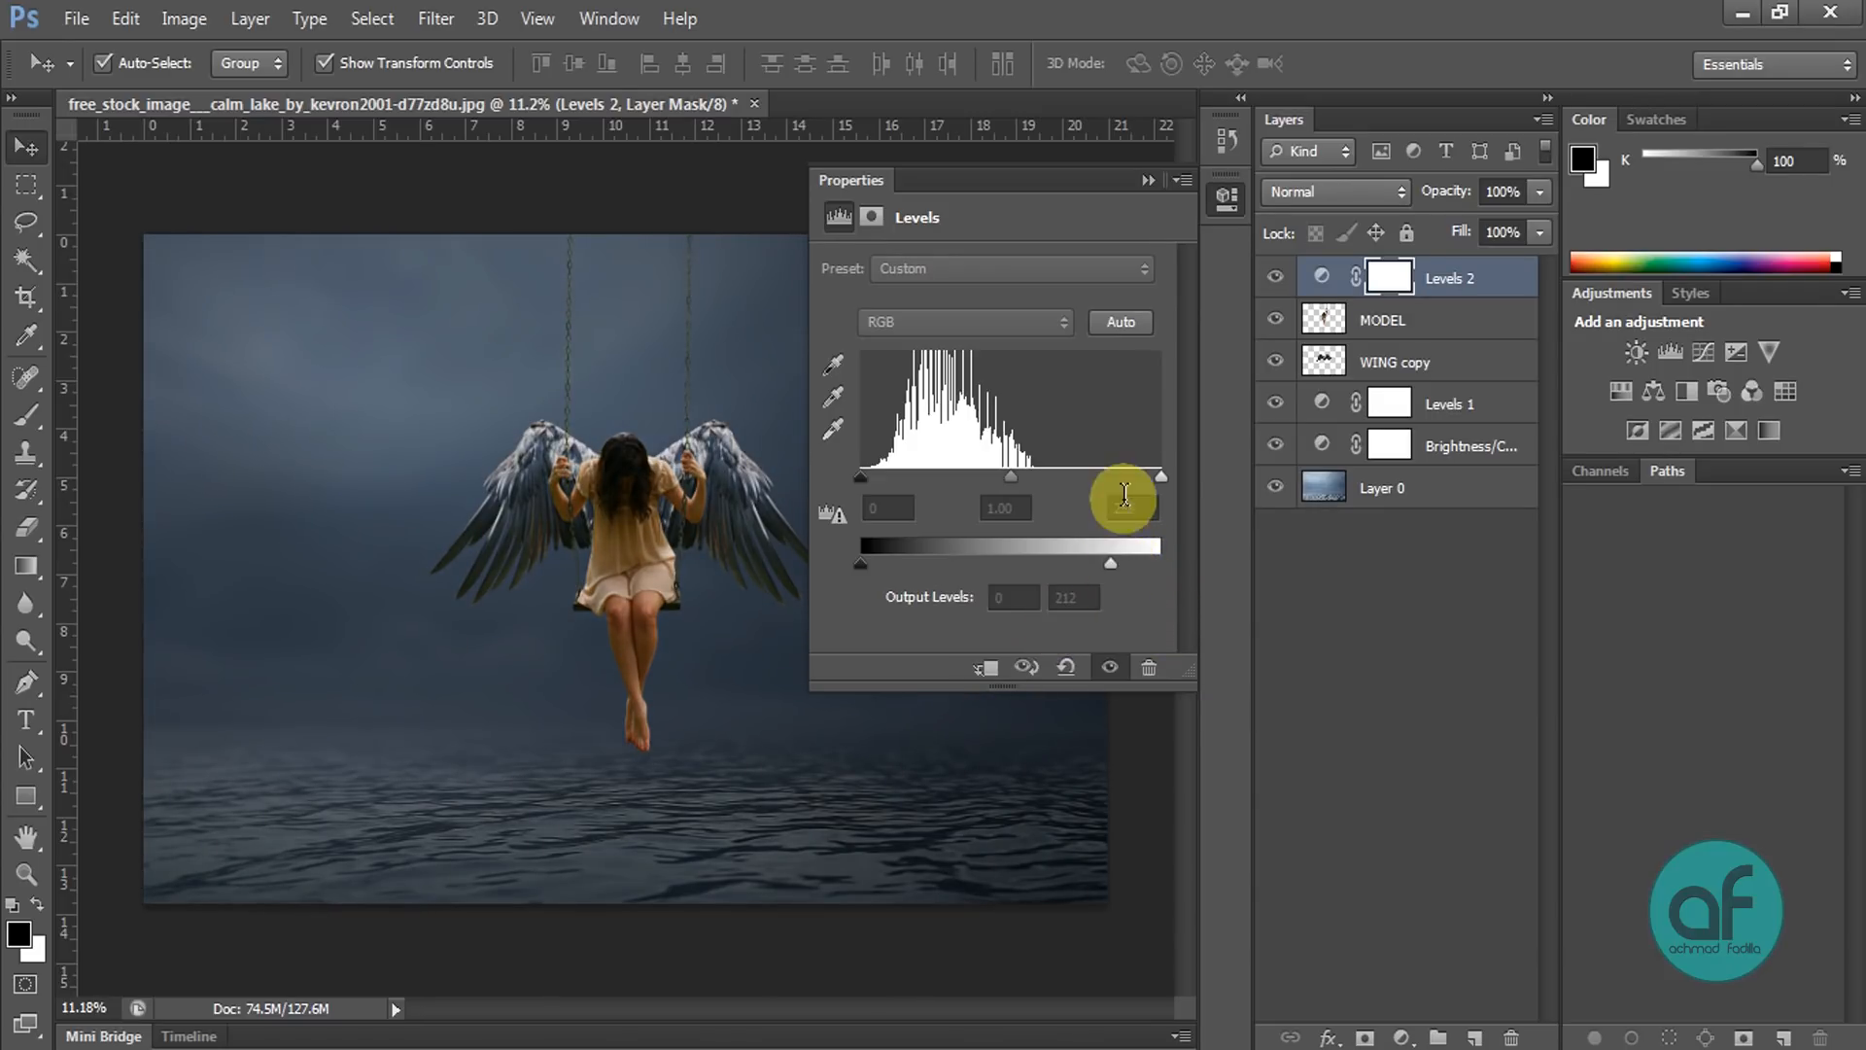
{"action": "left_click_drag", "start_coordinate": [1071, 568], "coordinate": [1030, 570]}
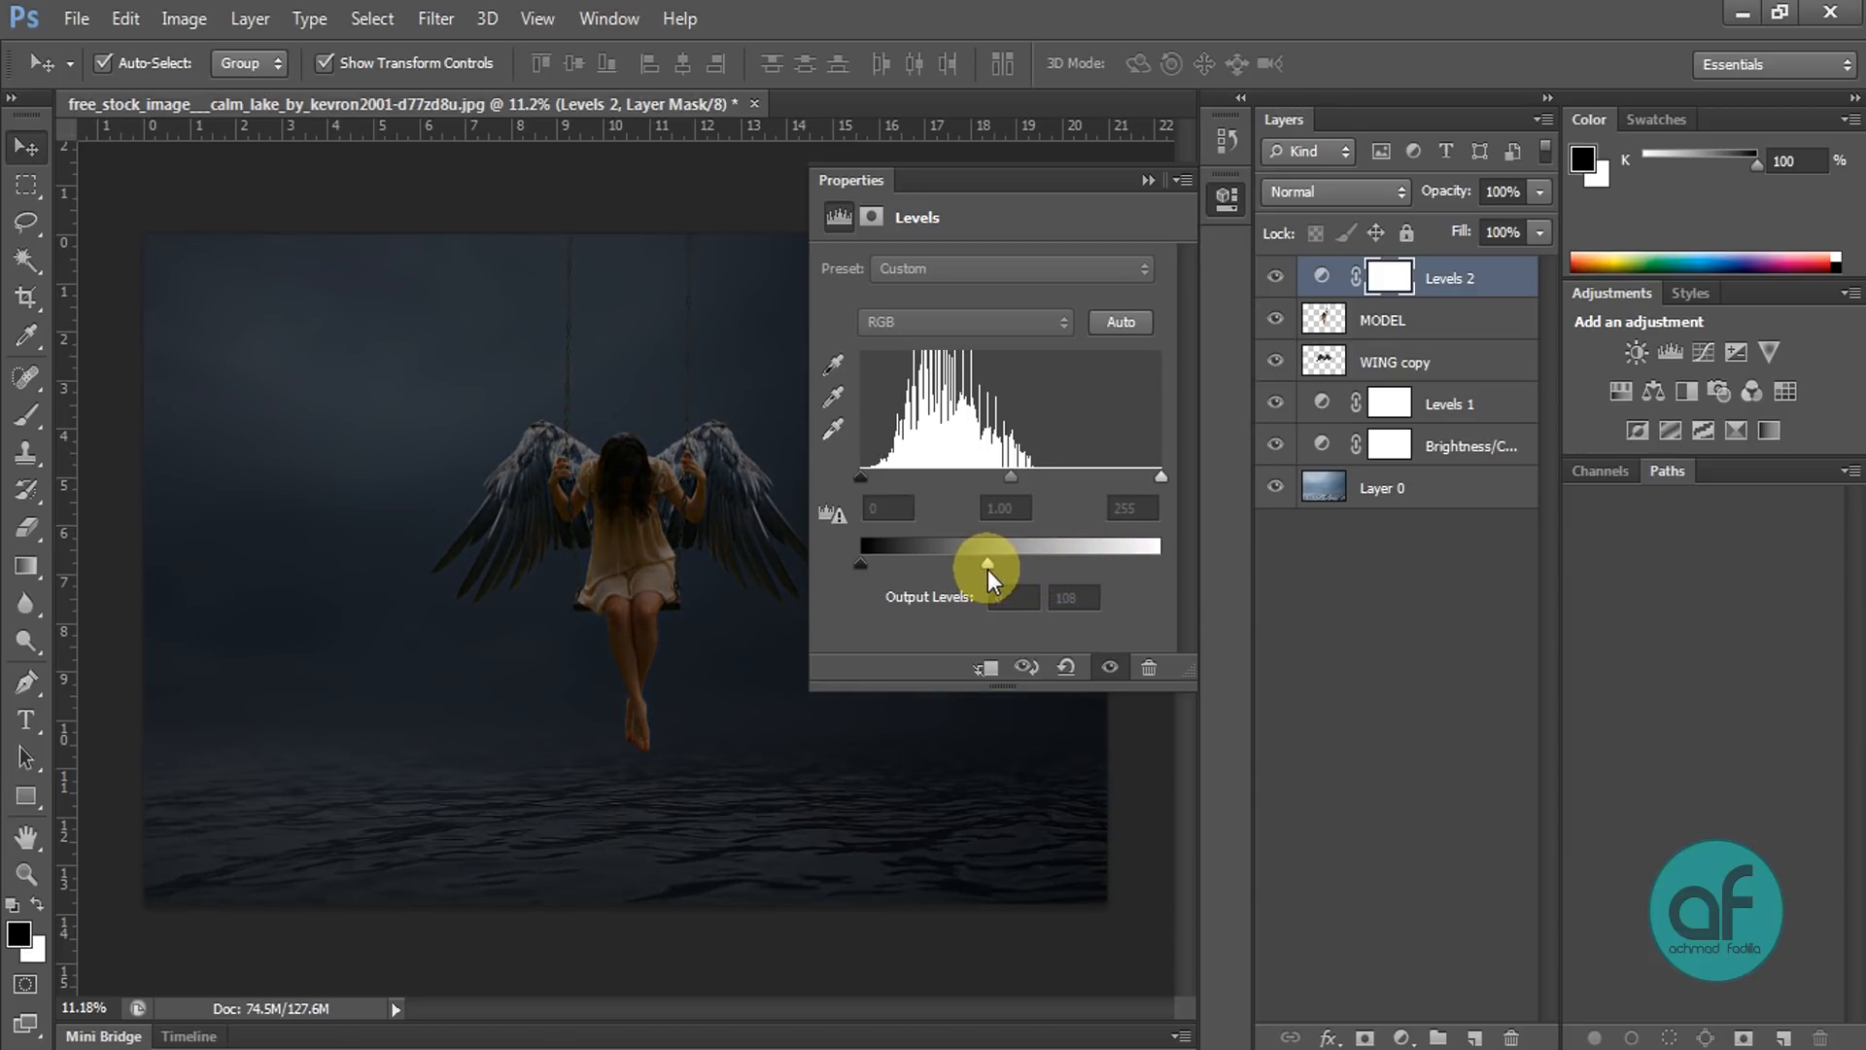
{"action": "left_click", "coordinate": [1146, 181]}
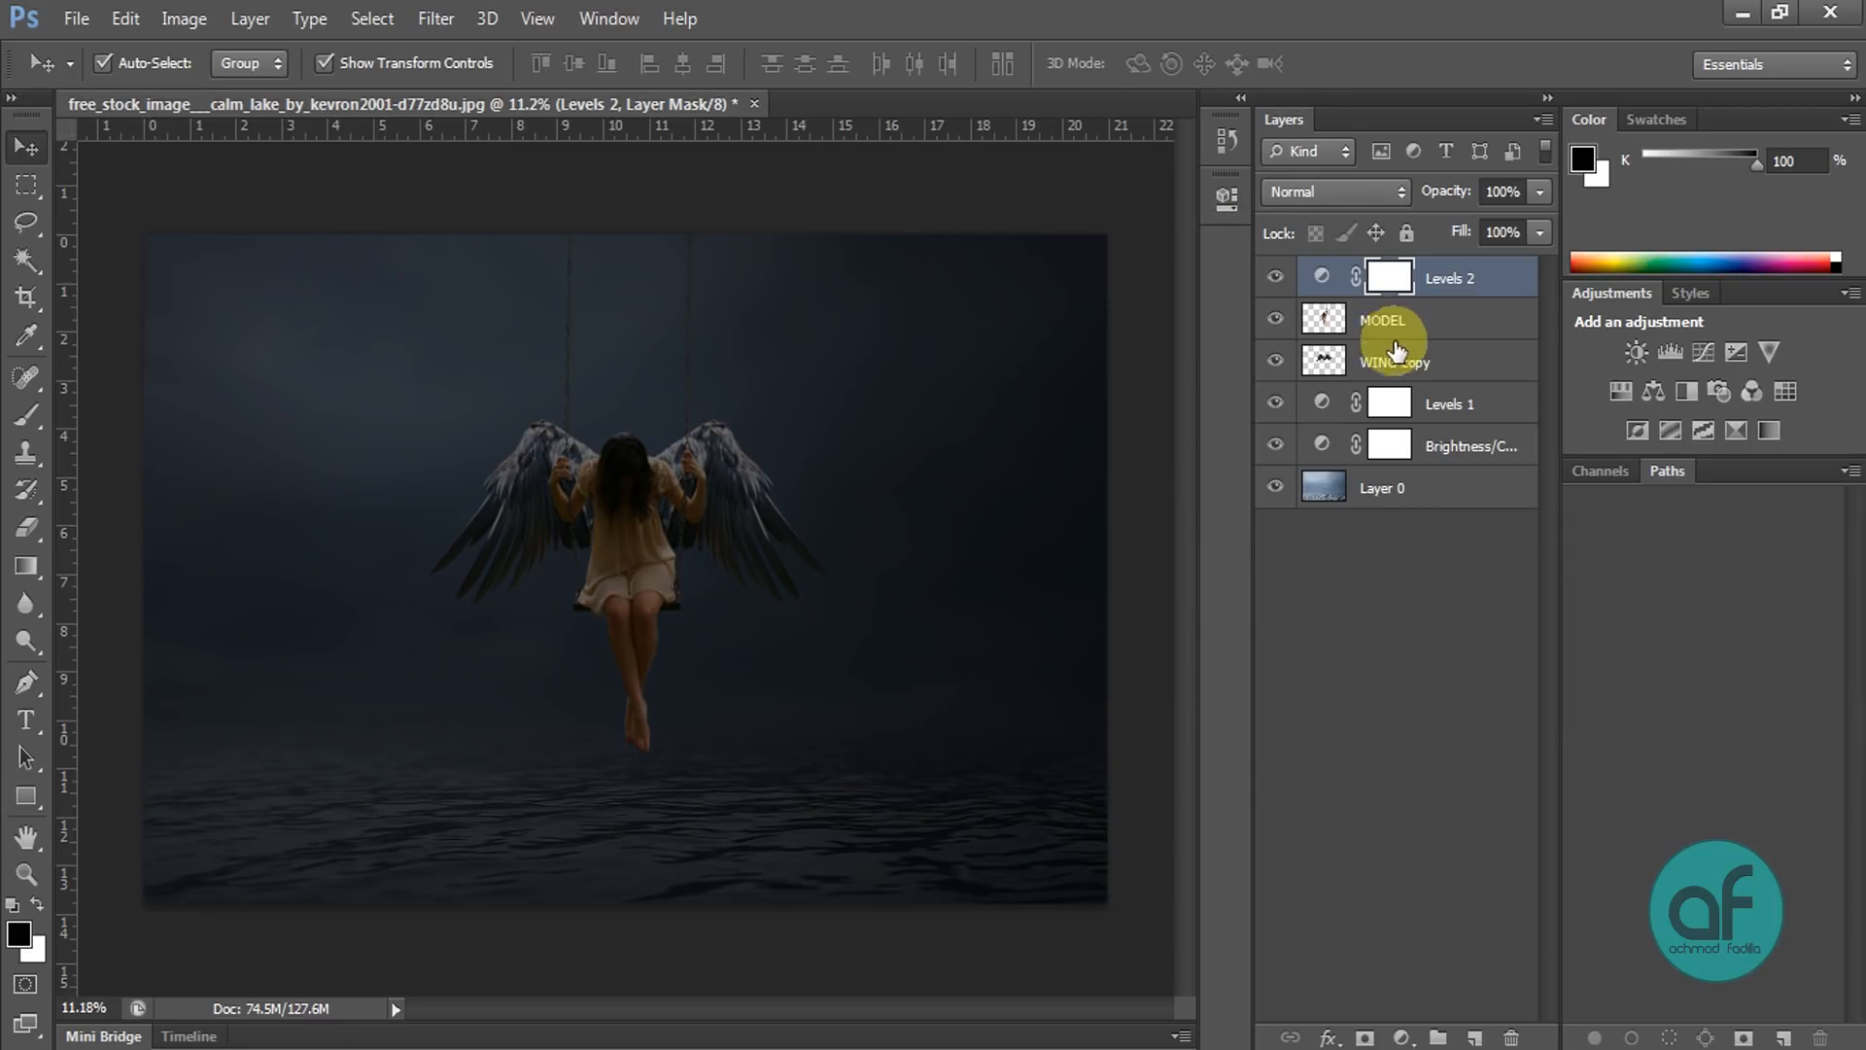
Step: Merge the WING copy and MODEL layers into a single layer
{"action": "left_click", "coordinate": [1404, 363]}
{"action": "left_click", "coordinate": [1424, 325], "text": "ctrl"}
{"action": "right_click", "coordinate": [1425, 324]}
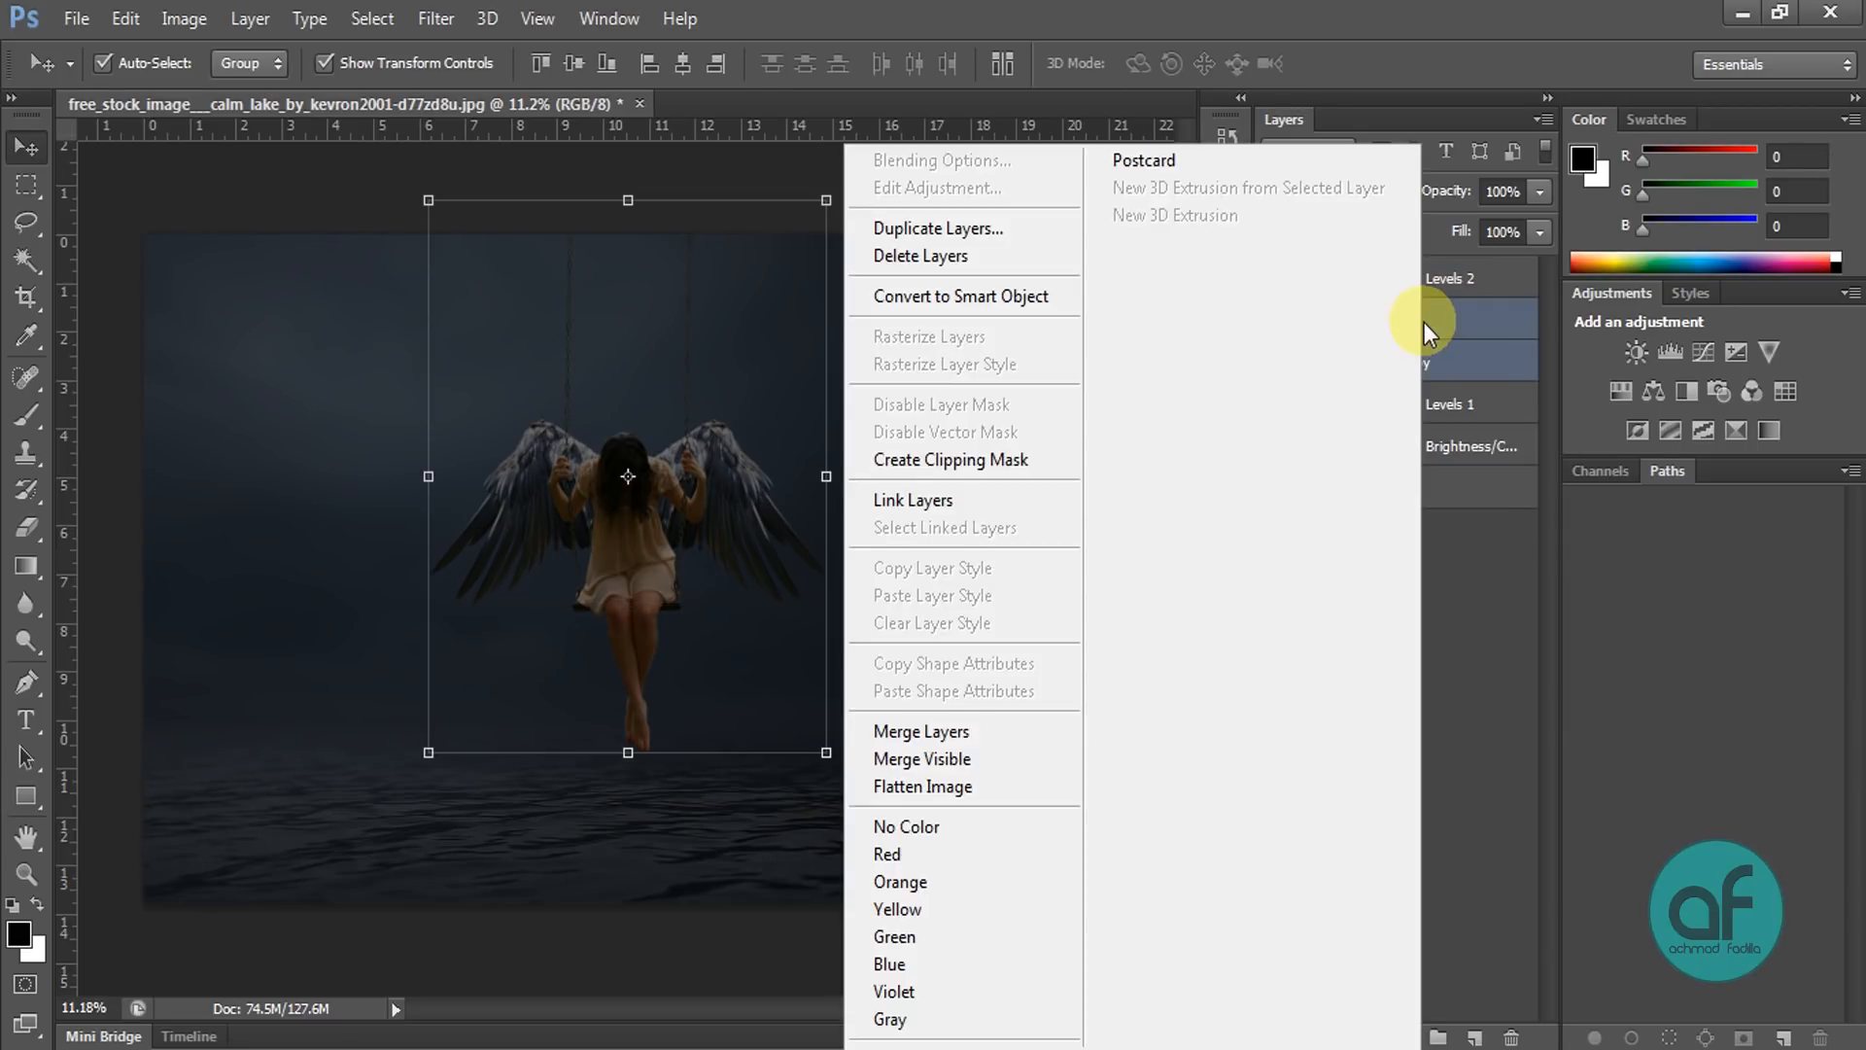
{"action": "left_click", "coordinate": [976, 733]}
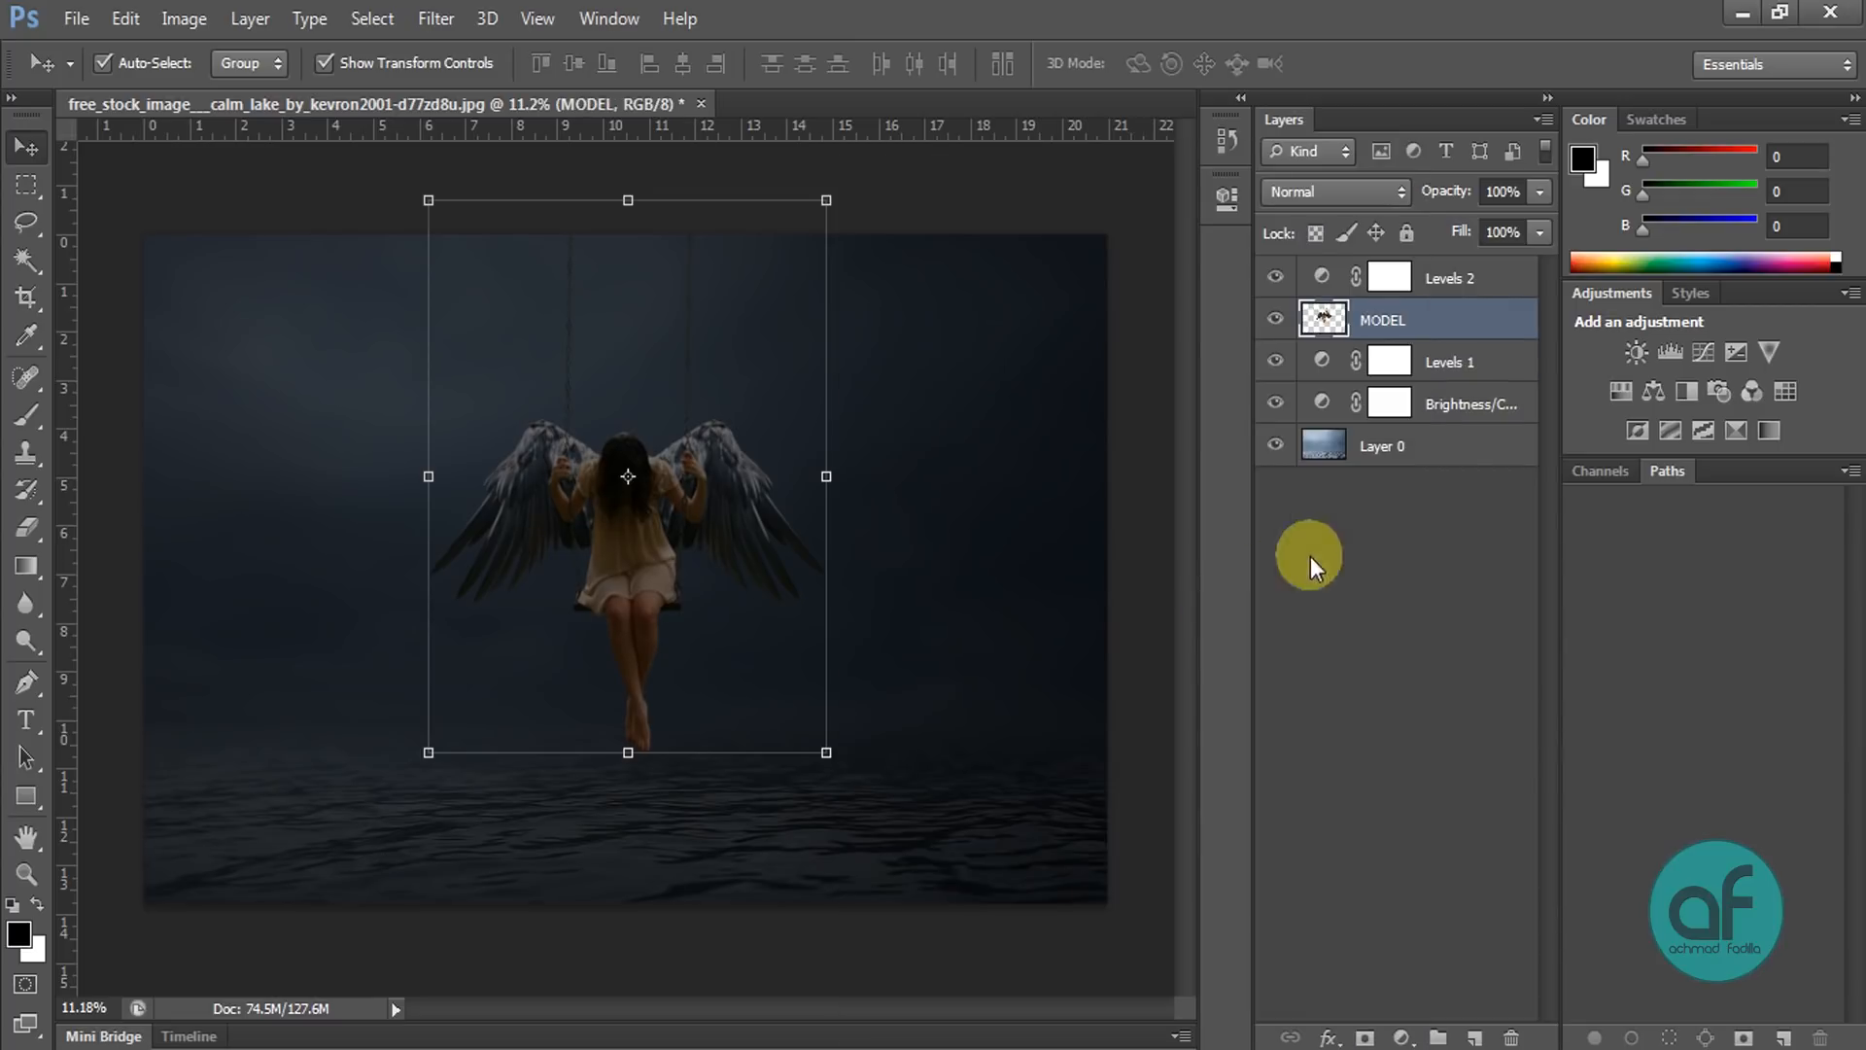
Step: Clip the Levels 2 adjustment to the MODEL layer so it darkens only the winged woman, and deselect the layer
{"action": "left_click", "coordinate": [1411, 284]}
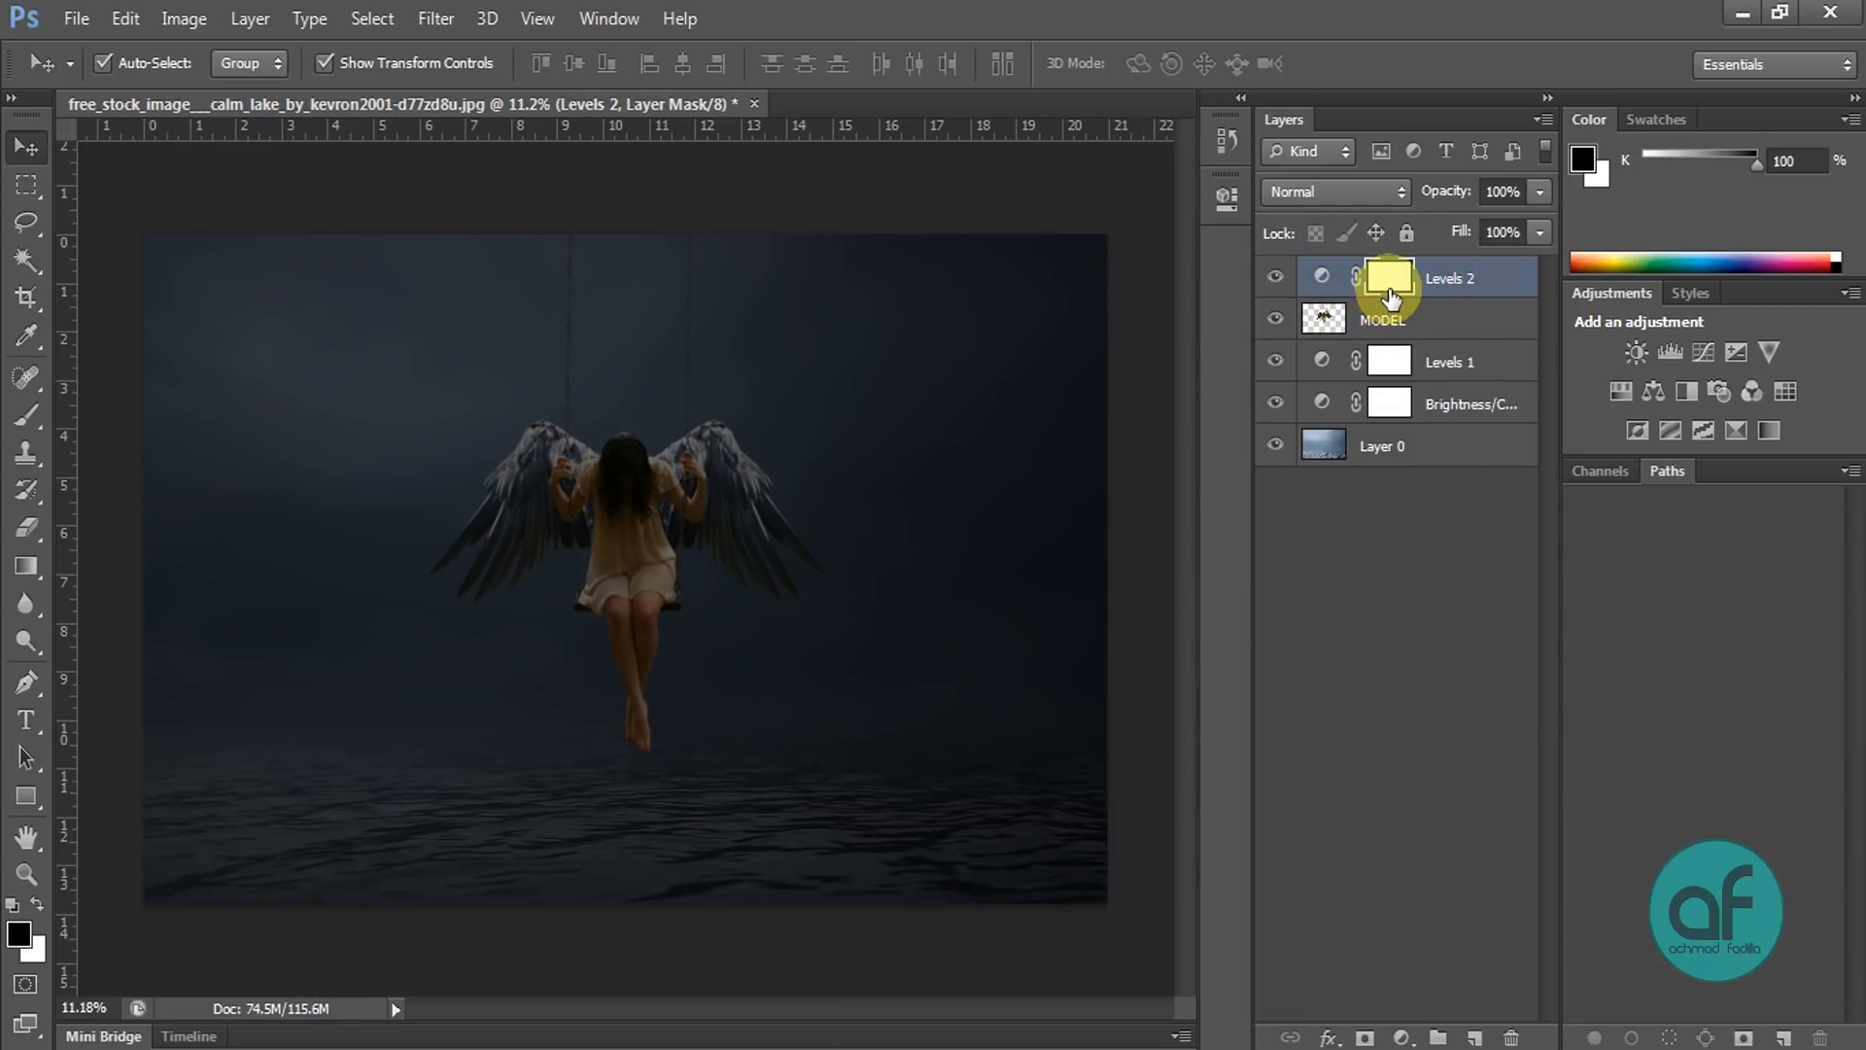
{"action": "double_click", "coordinate": [1389, 292]}
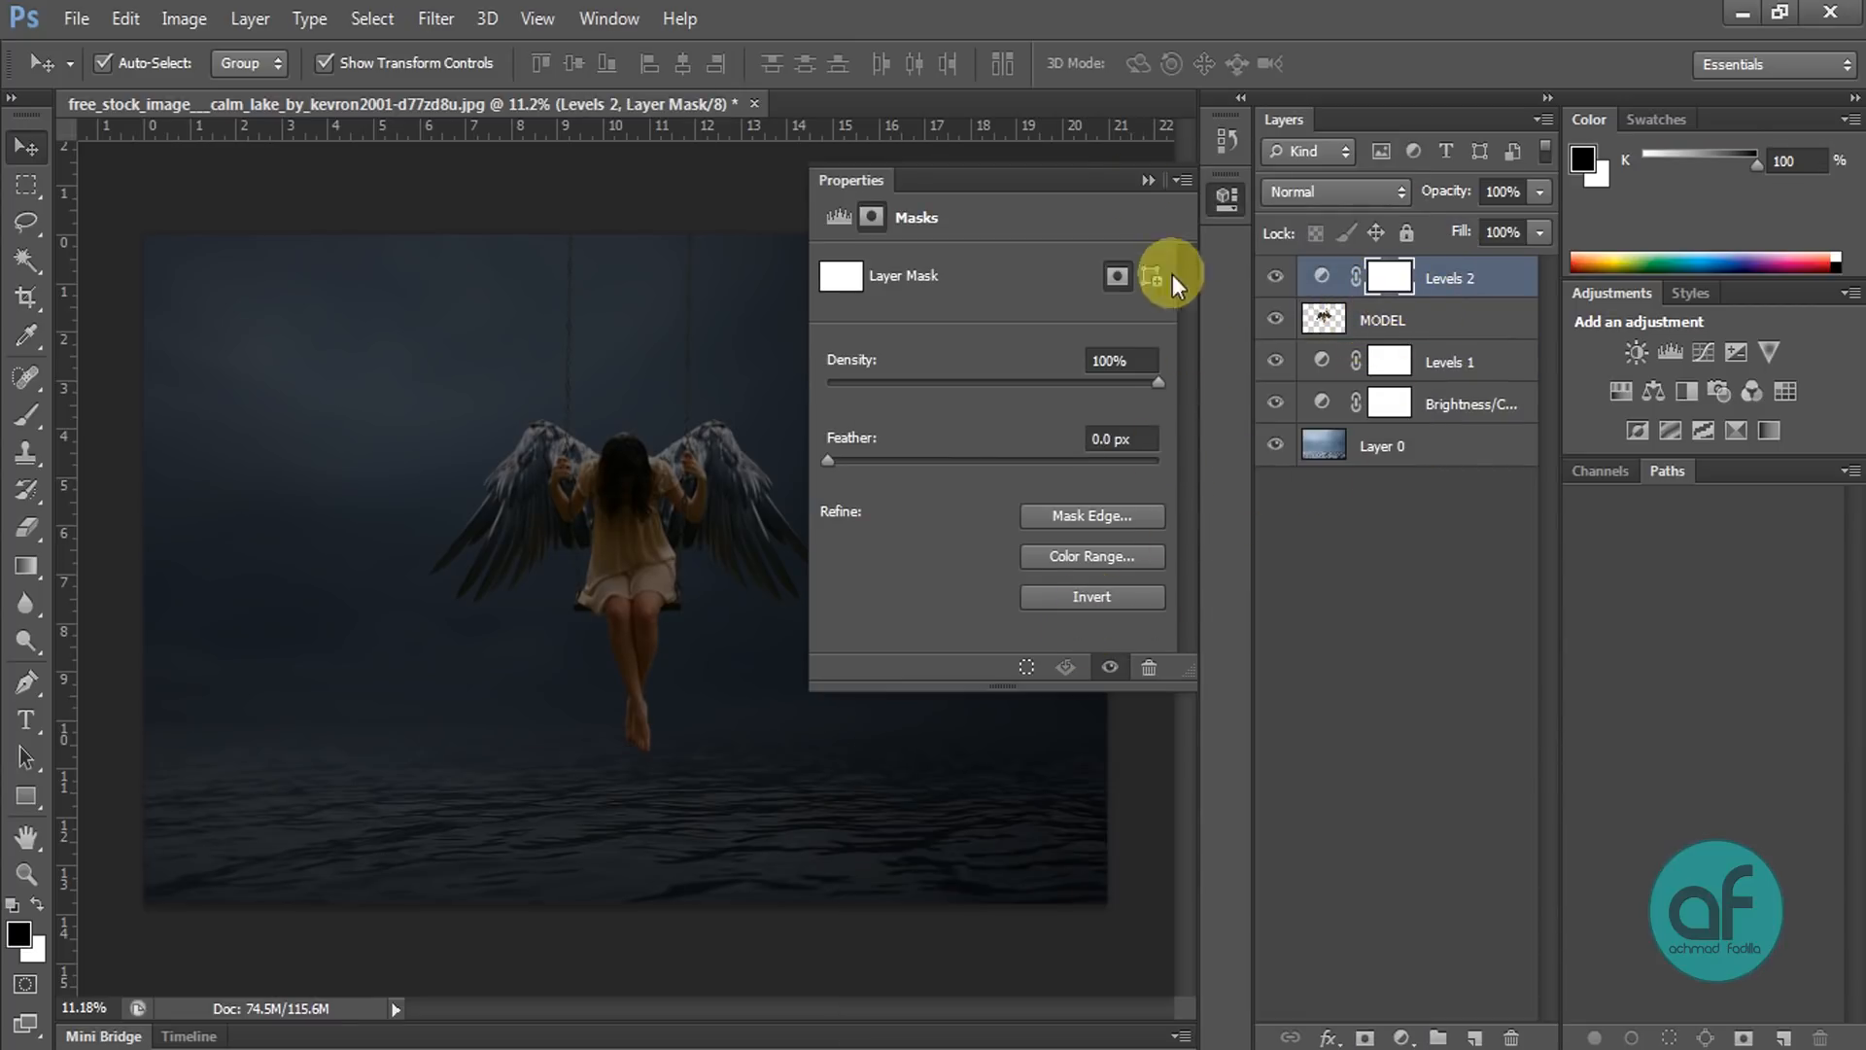
{"action": "left_click", "coordinate": [1141, 180]}
{"action": "left_click", "coordinate": [1312, 275]}
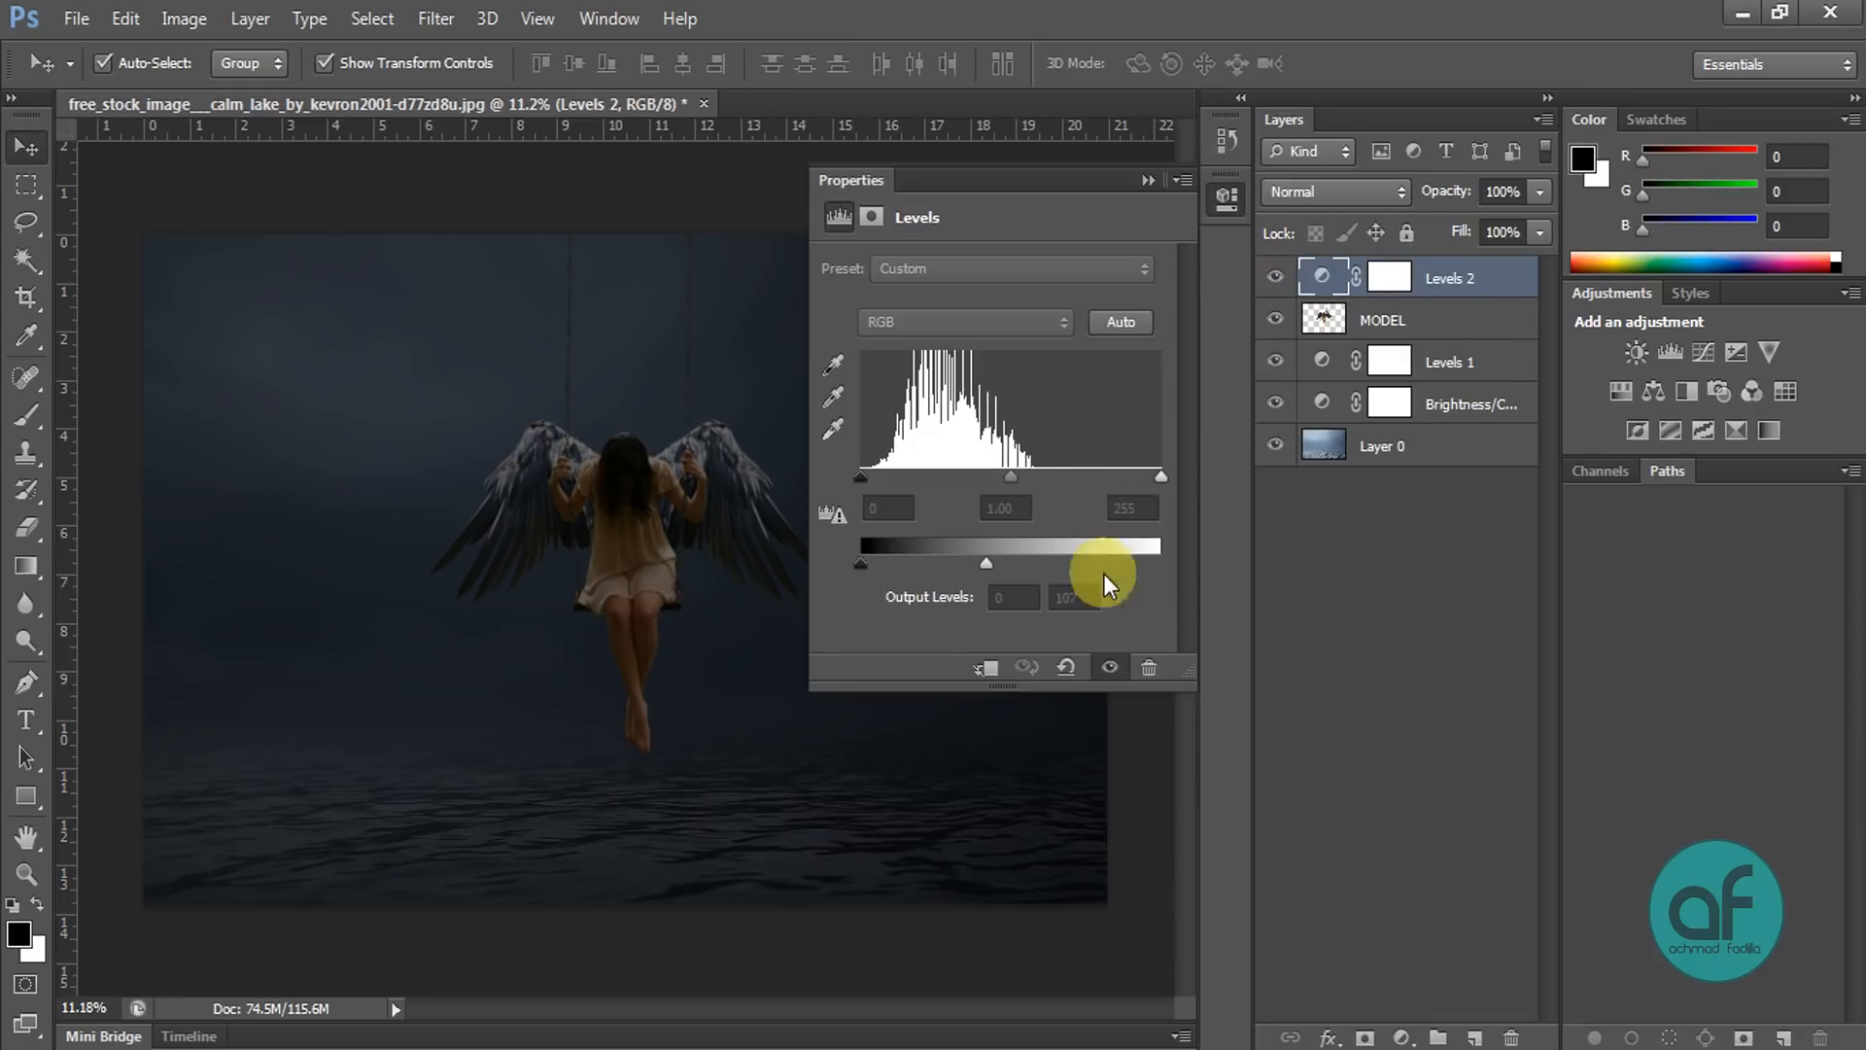
{"action": "left_click", "coordinate": [982, 671]}
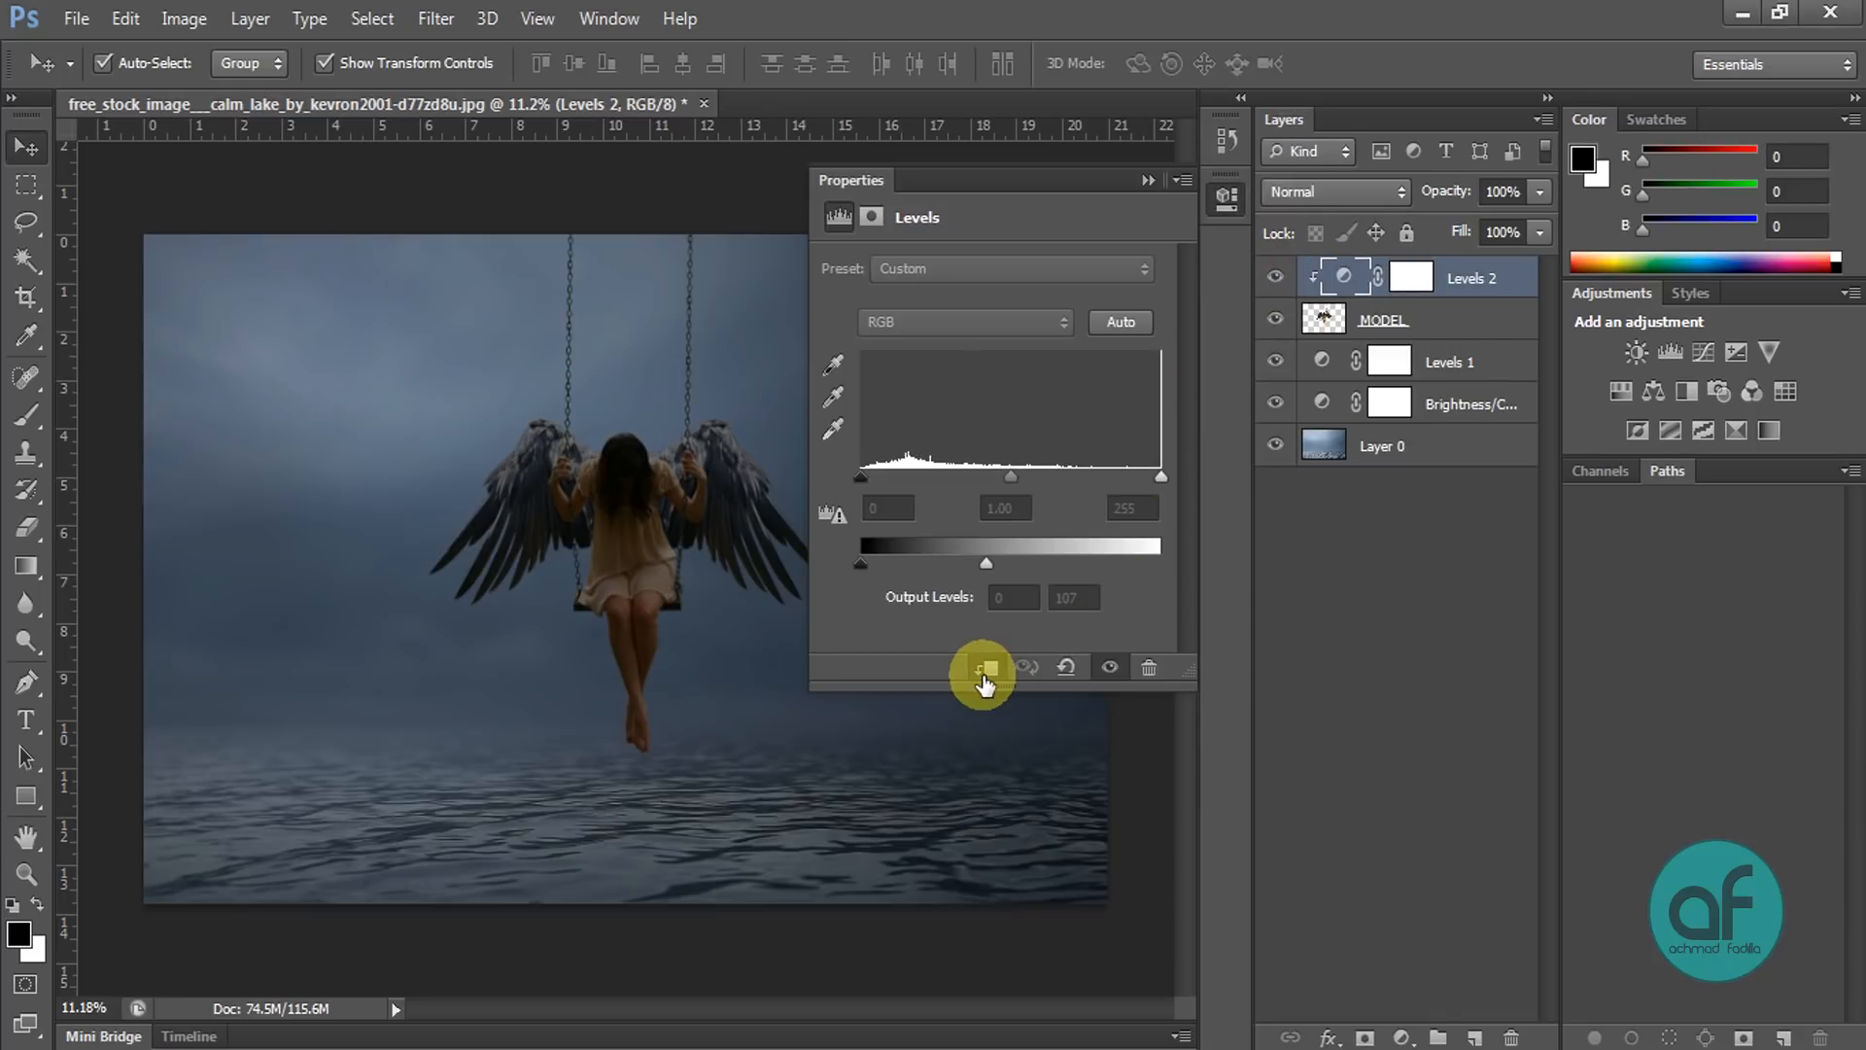
{"action": "left_click", "coordinate": [1148, 180]}
{"action": "left_click", "coordinate": [1133, 368]}
{"action": "scroll", "coordinate": [666, 634], "scroll_direction": "up", "scroll_amount": 3}
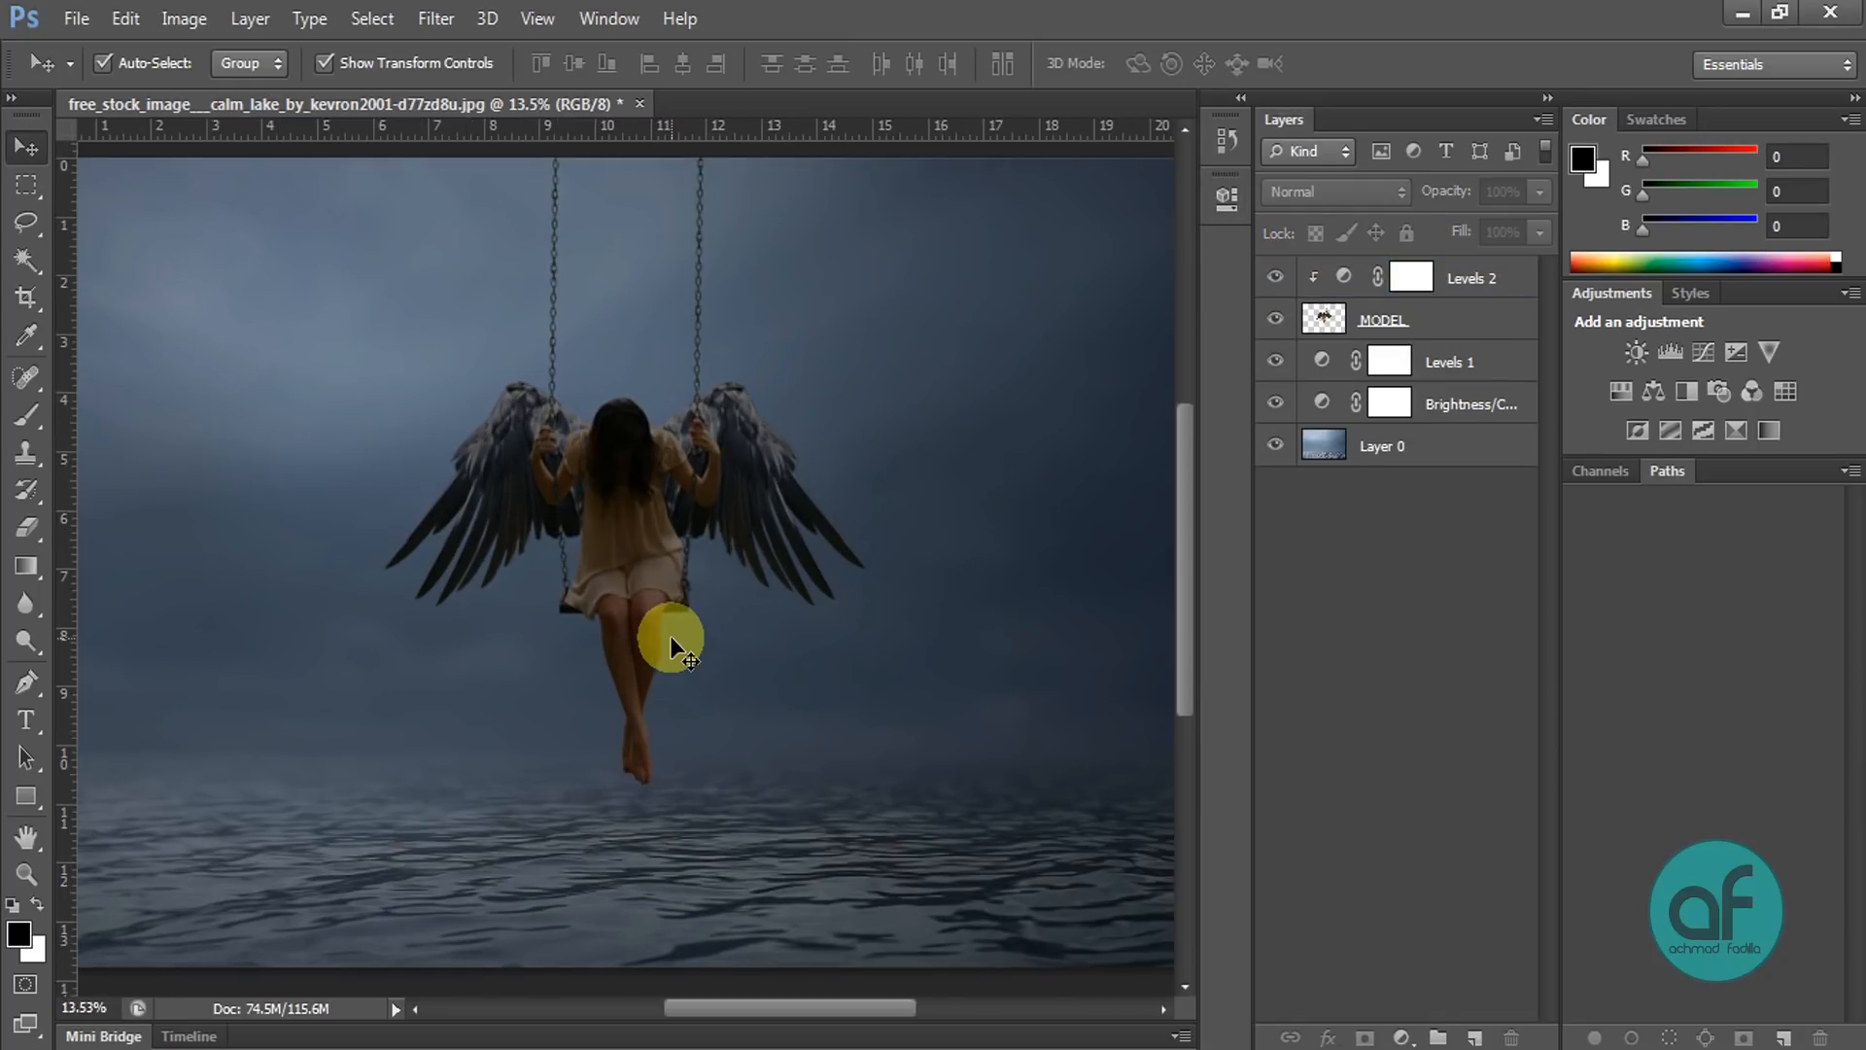
{"action": "scroll", "coordinate": [780, 452], "scroll_direction": "down", "scroll_amount": 3}
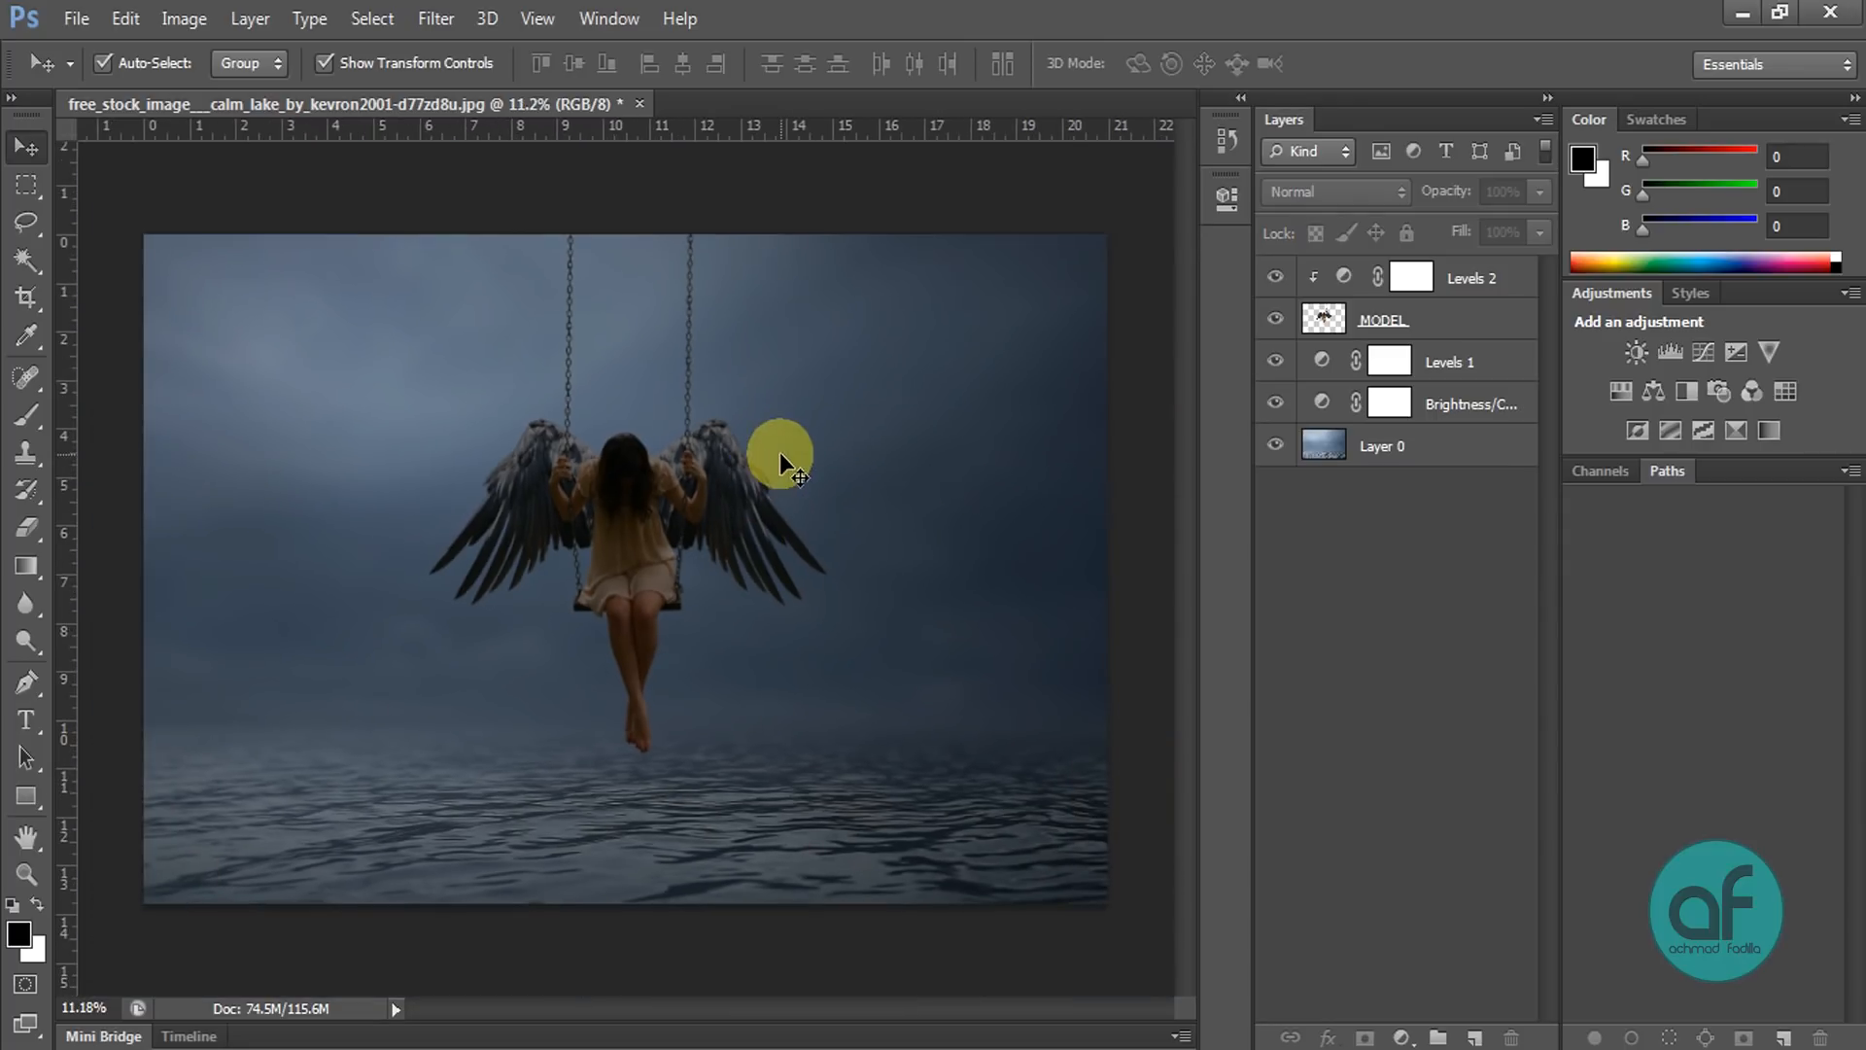
Step: Target the Levels 2 layer mask and set up a soft round 600 px brush with 0% hardness and 10% opacity
{"action": "left_click", "coordinate": [1411, 279]}
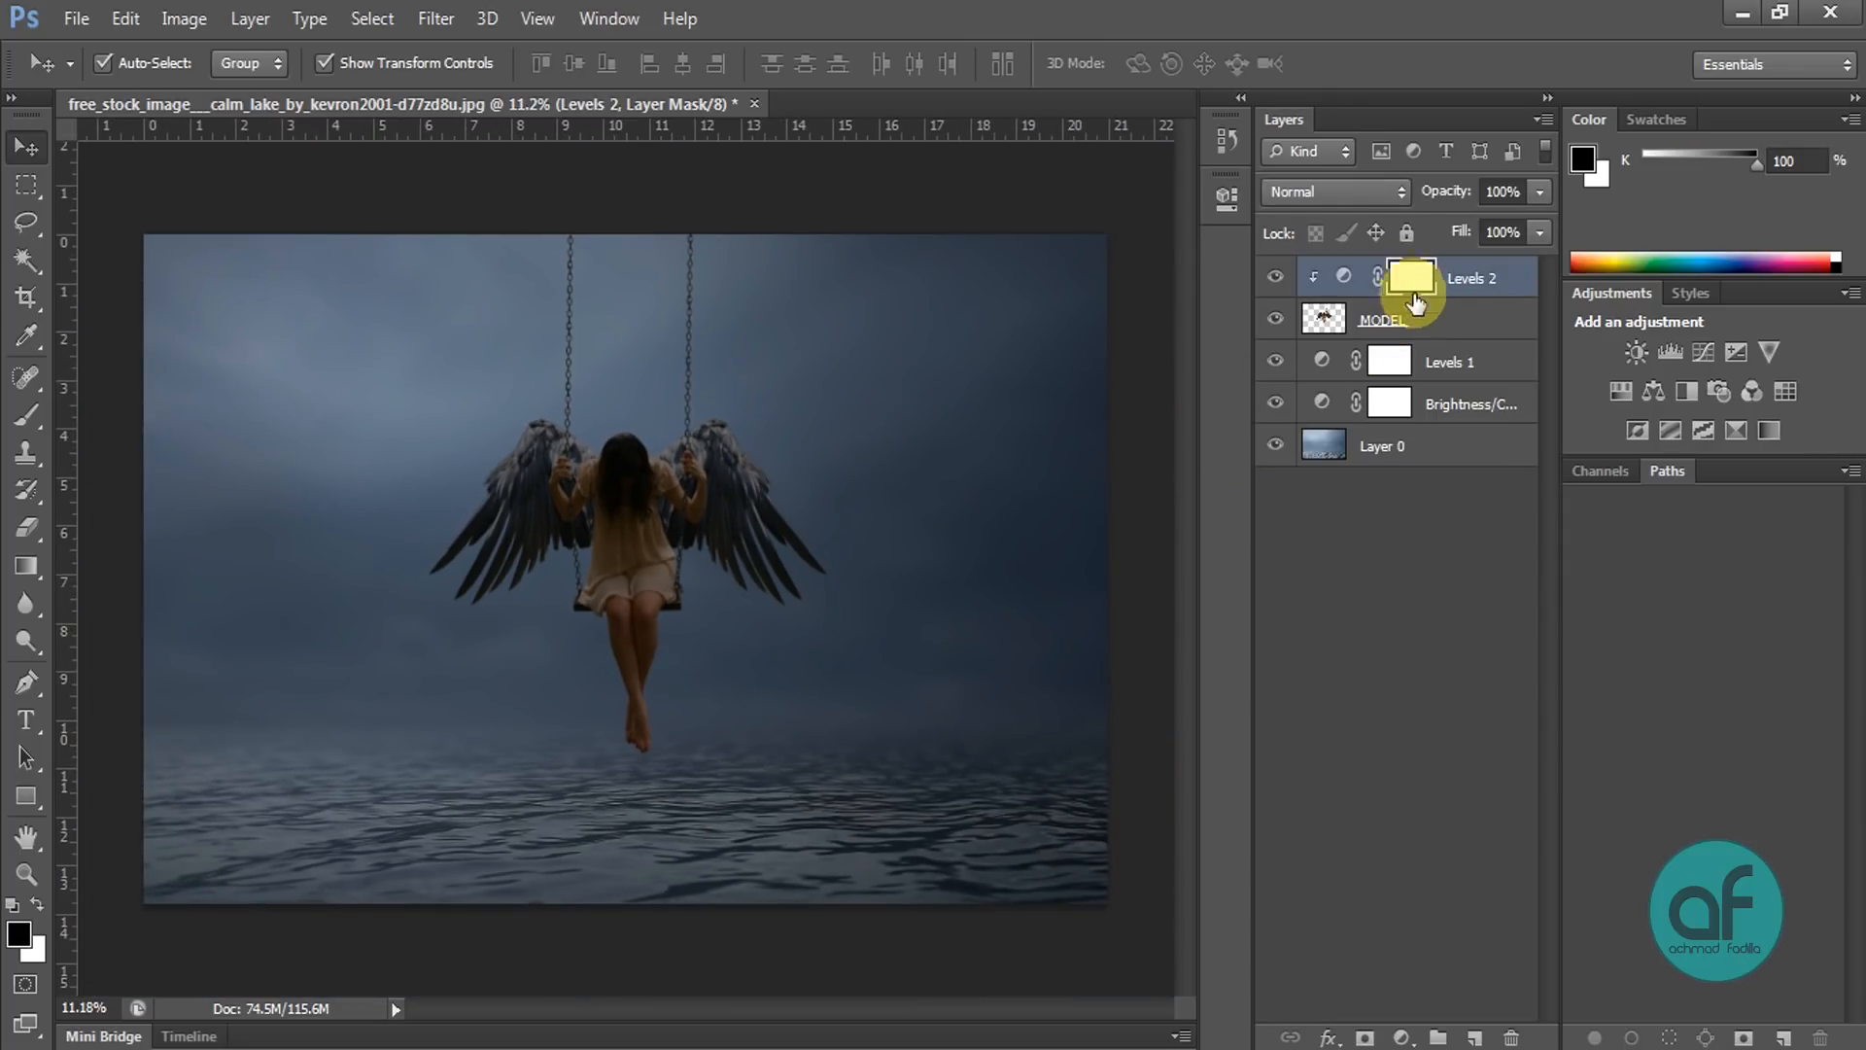
{"action": "left_click", "coordinate": [27, 416]}
{"action": "left_click", "coordinate": [117, 412]}
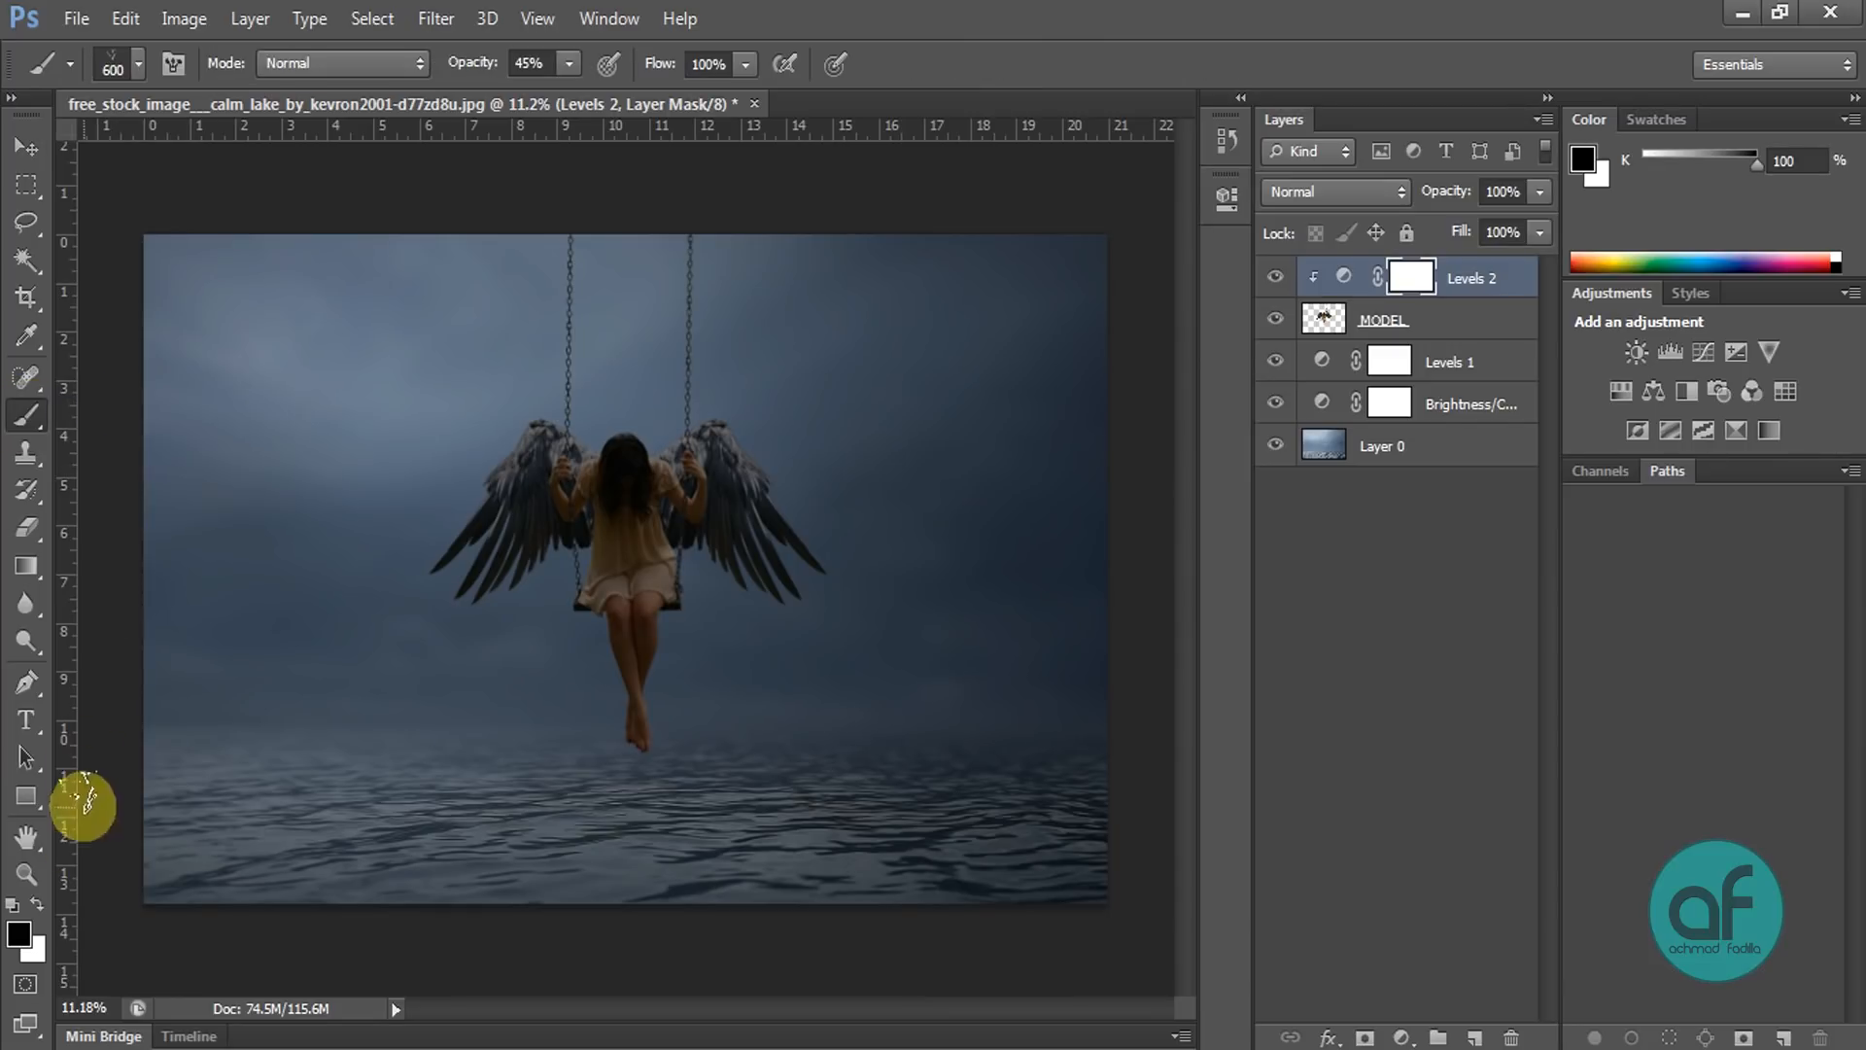
{"action": "left_click", "coordinate": [137, 61]}
{"action": "left_click", "coordinate": [59, 287]}
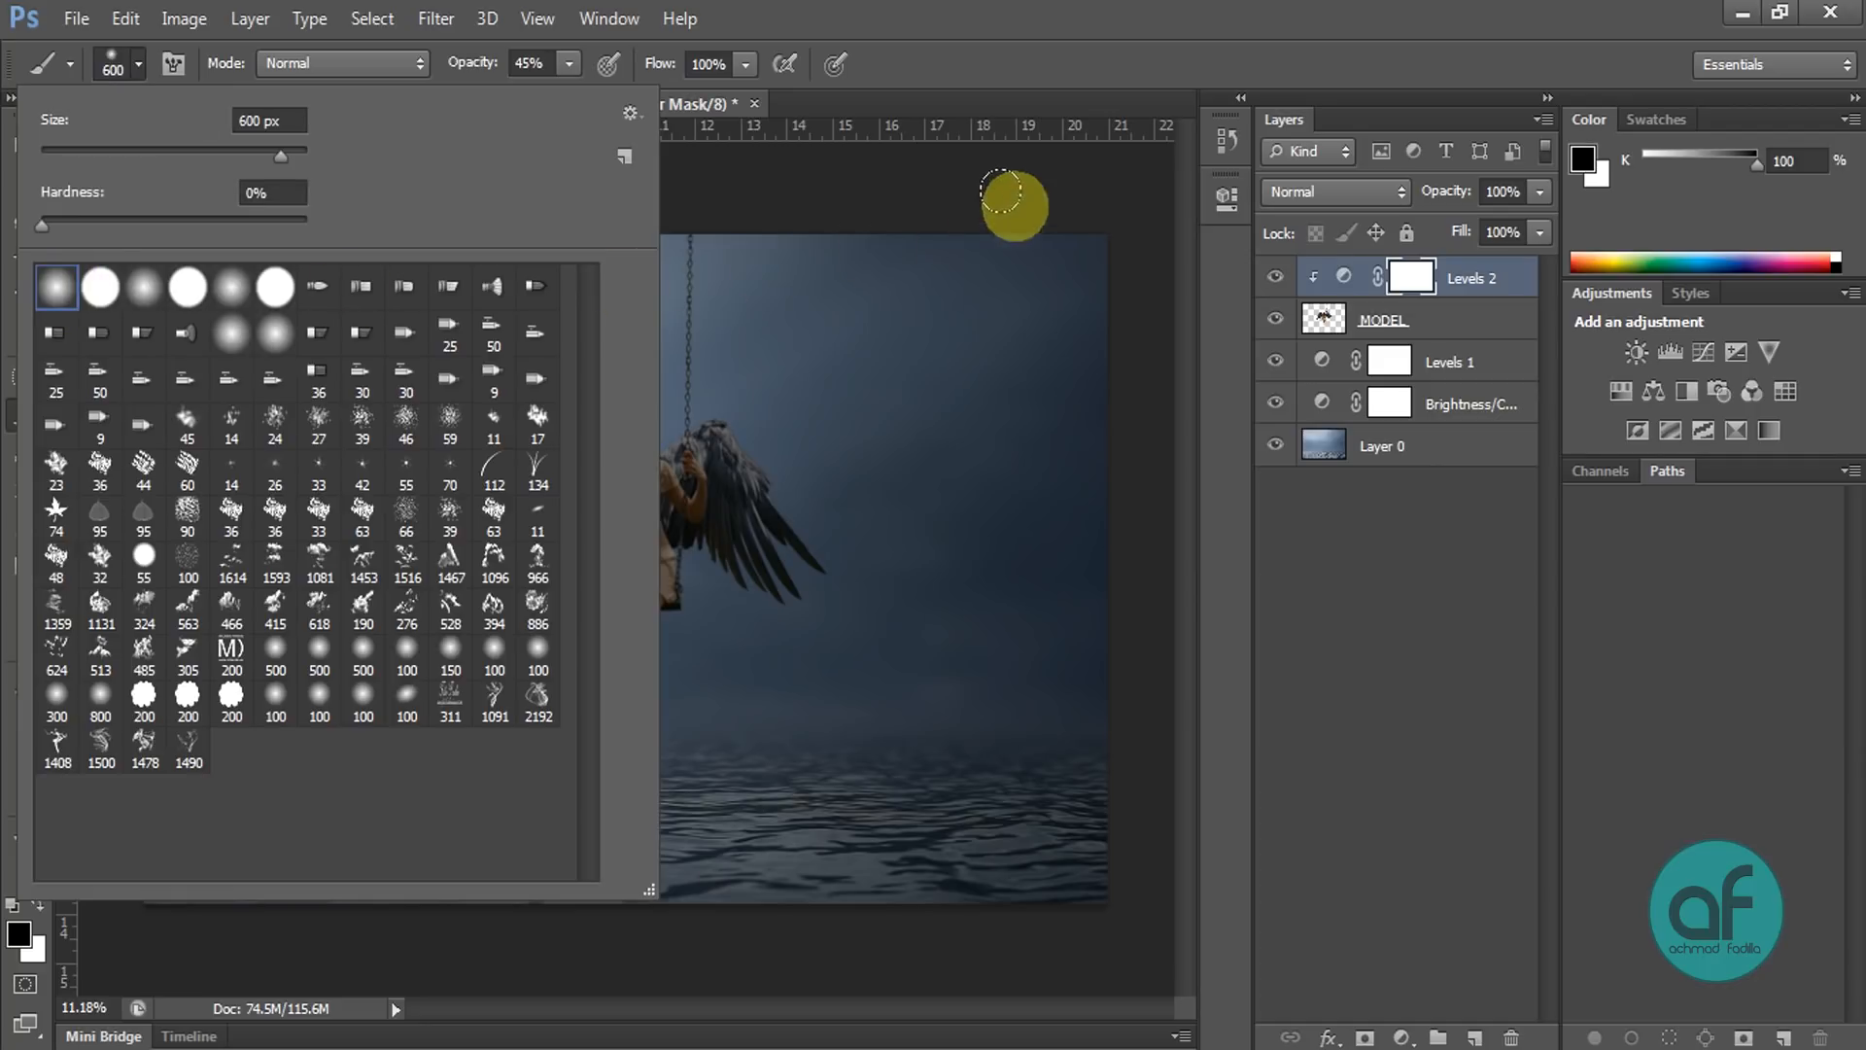
{"action": "left_click", "coordinate": [947, 54]}
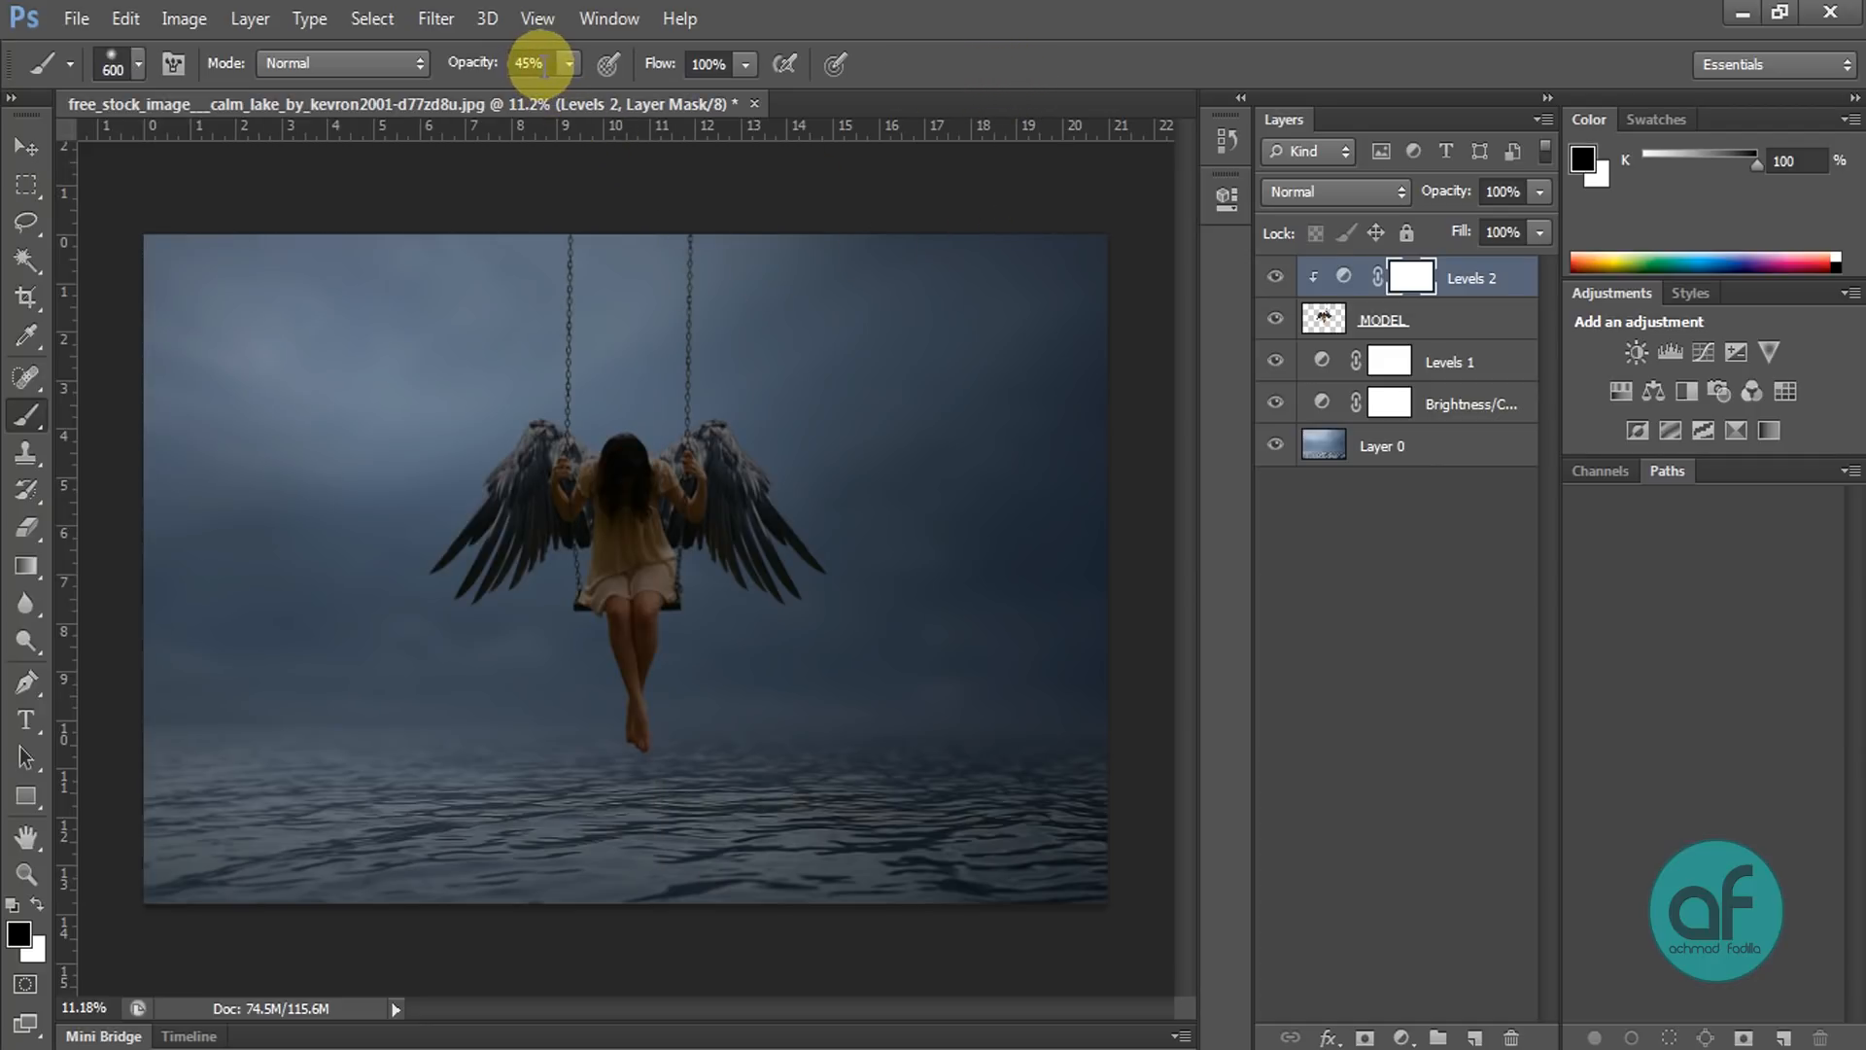
{"action": "type", "text": "10"}
{"action": "key", "text": "Return"}
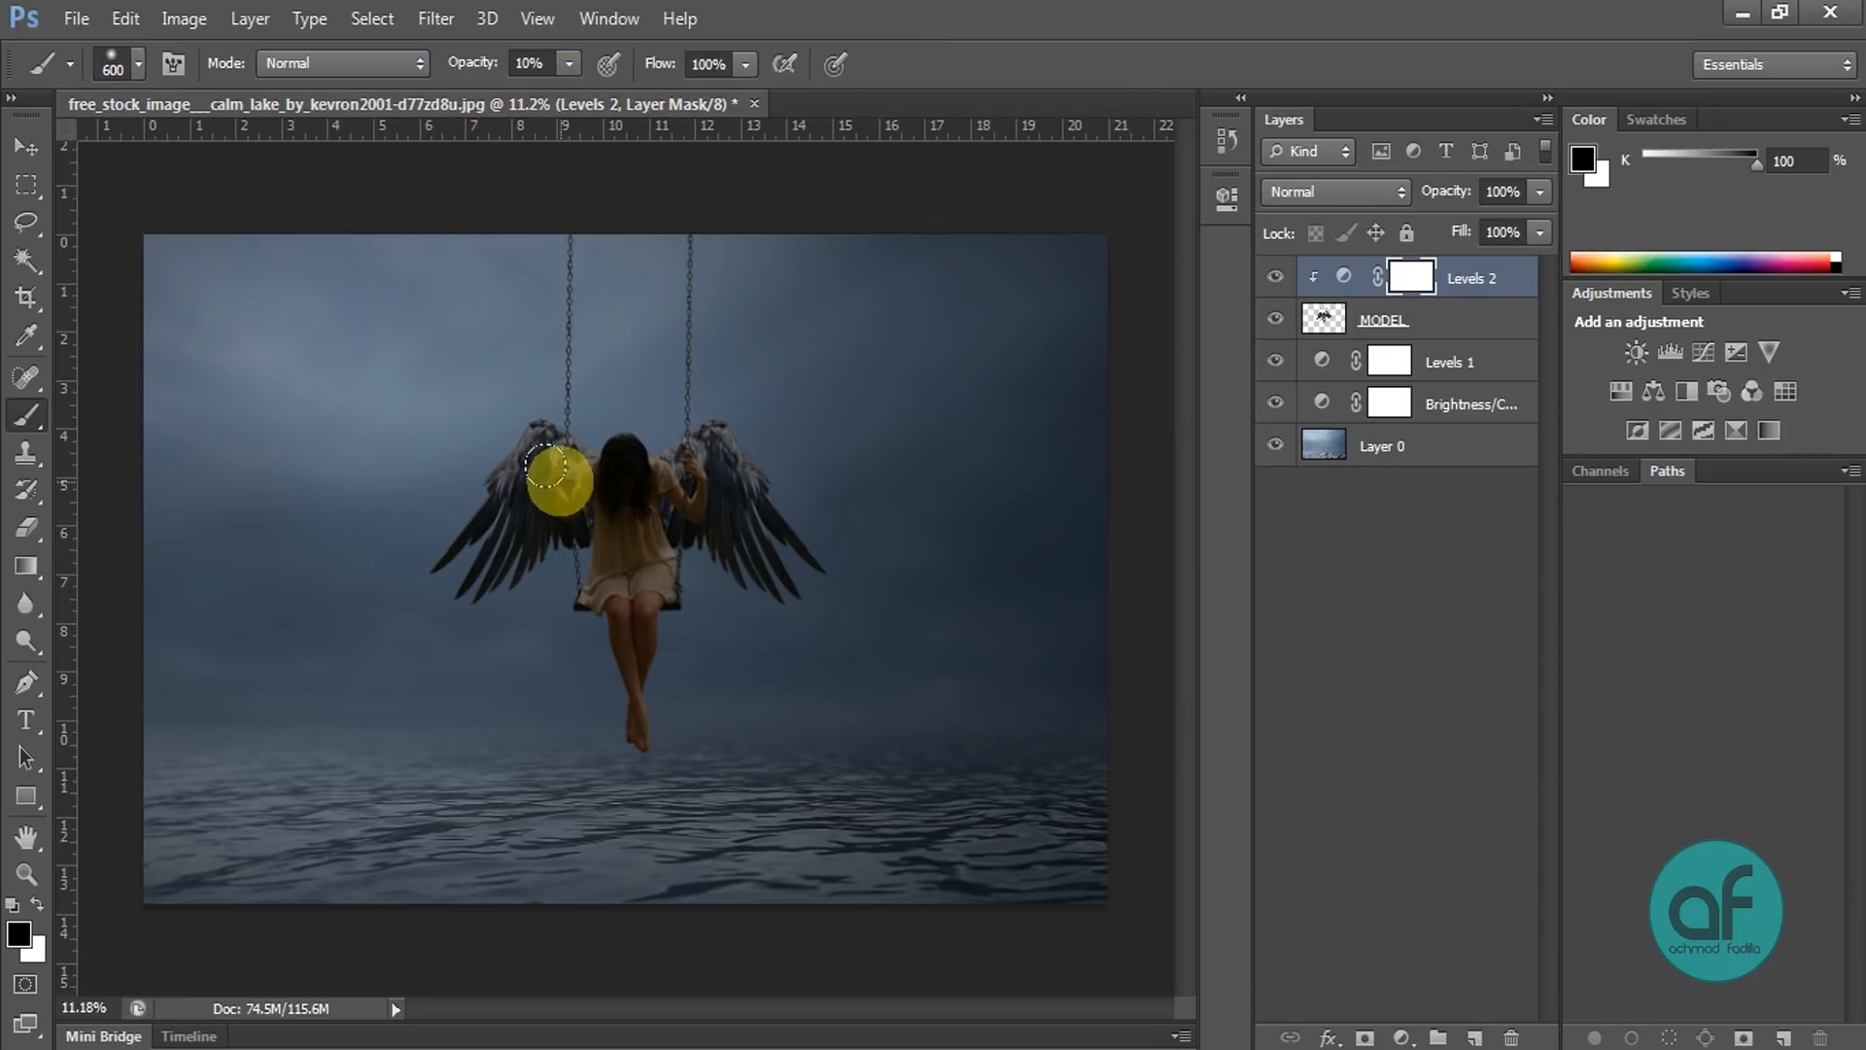
Step: Brush black on the Levels 2 mask along the left wing's outer edge, and with a 175 px brush along the woman's head and arm
{"action": "scroll", "coordinate": [545, 466], "scroll_direction": "up", "scroll_amount": 5}
{"action": "mouse_move", "coordinate": [432, 308]}
{"action": "left_mouse_down"}
{"action": "mouse_move", "coordinate": [333, 516]}
{"action": "mouse_move", "coordinate": [341, 584]}
{"action": "mouse_move", "coordinate": [391, 458]}
{"action": "left_mouse_up"}
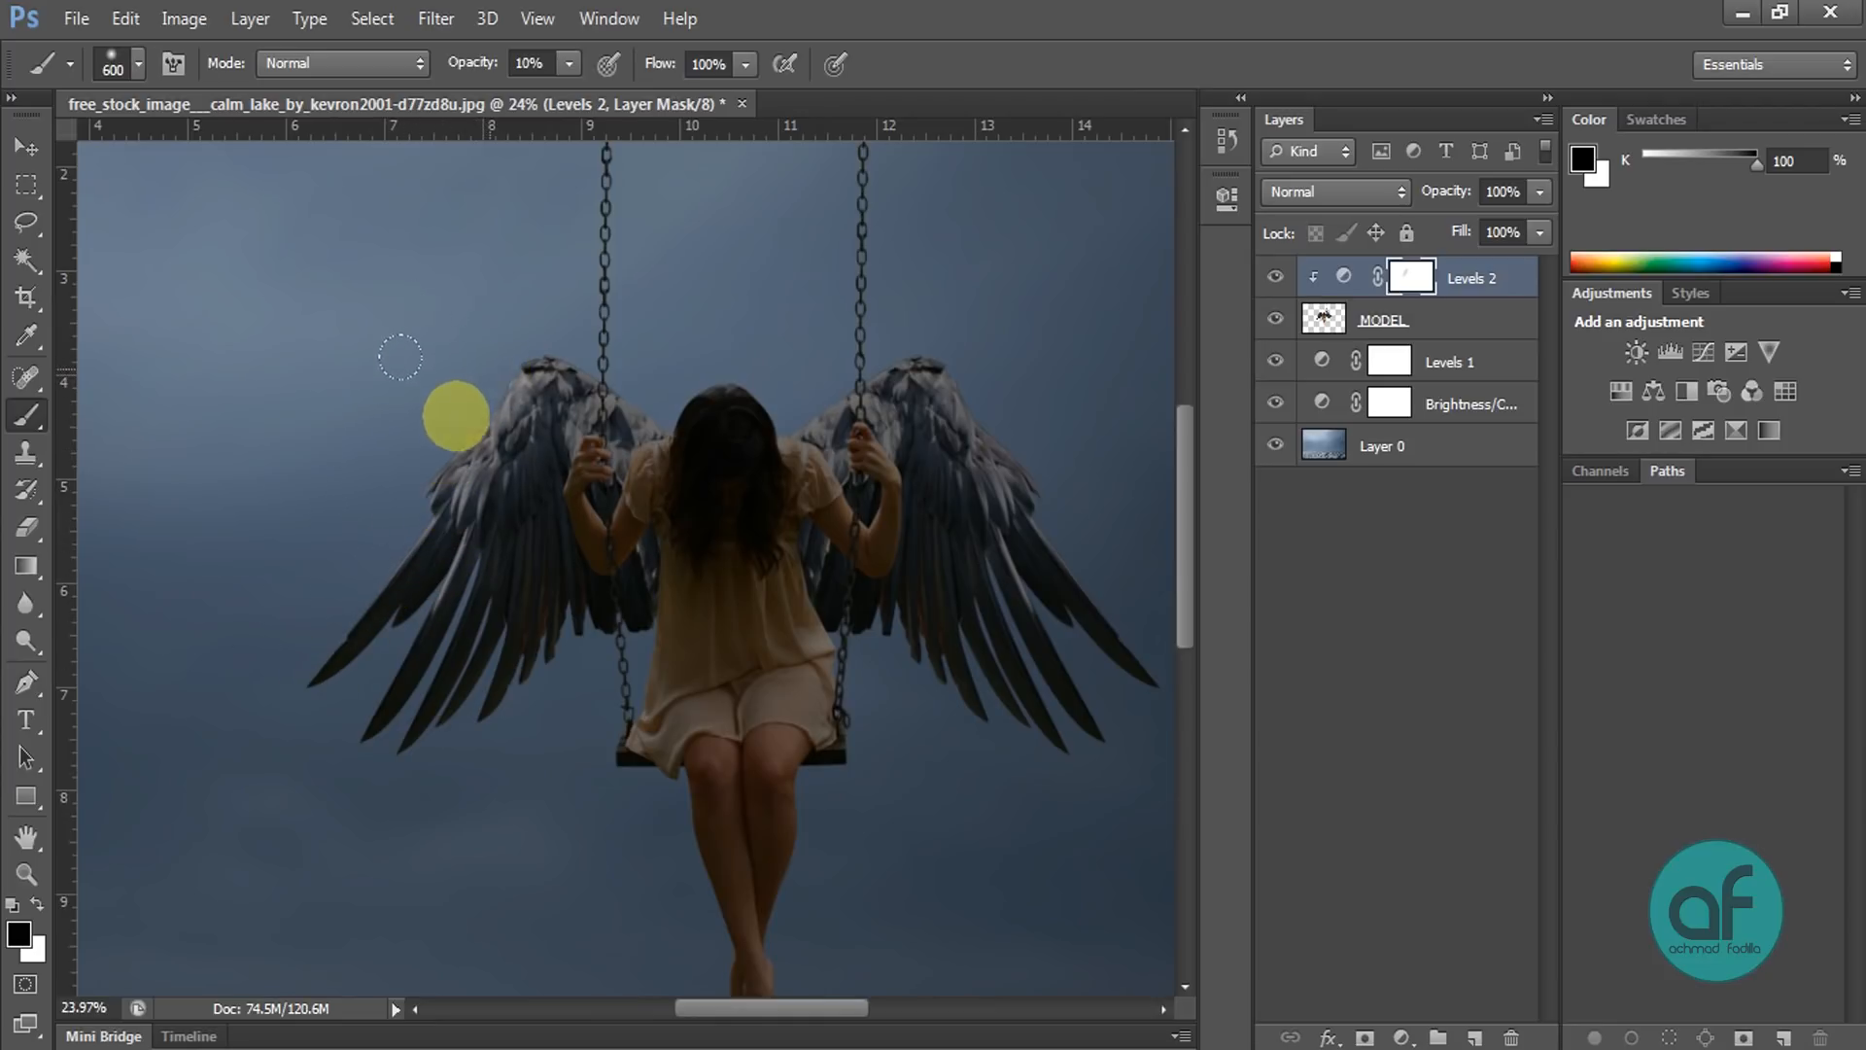
{"action": "scroll", "coordinate": [516, 501], "scroll_direction": "up", "scroll_amount": 1}
{"action": "scroll", "coordinate": [516, 501], "scroll_direction": "up", "scroll_amount": 2}
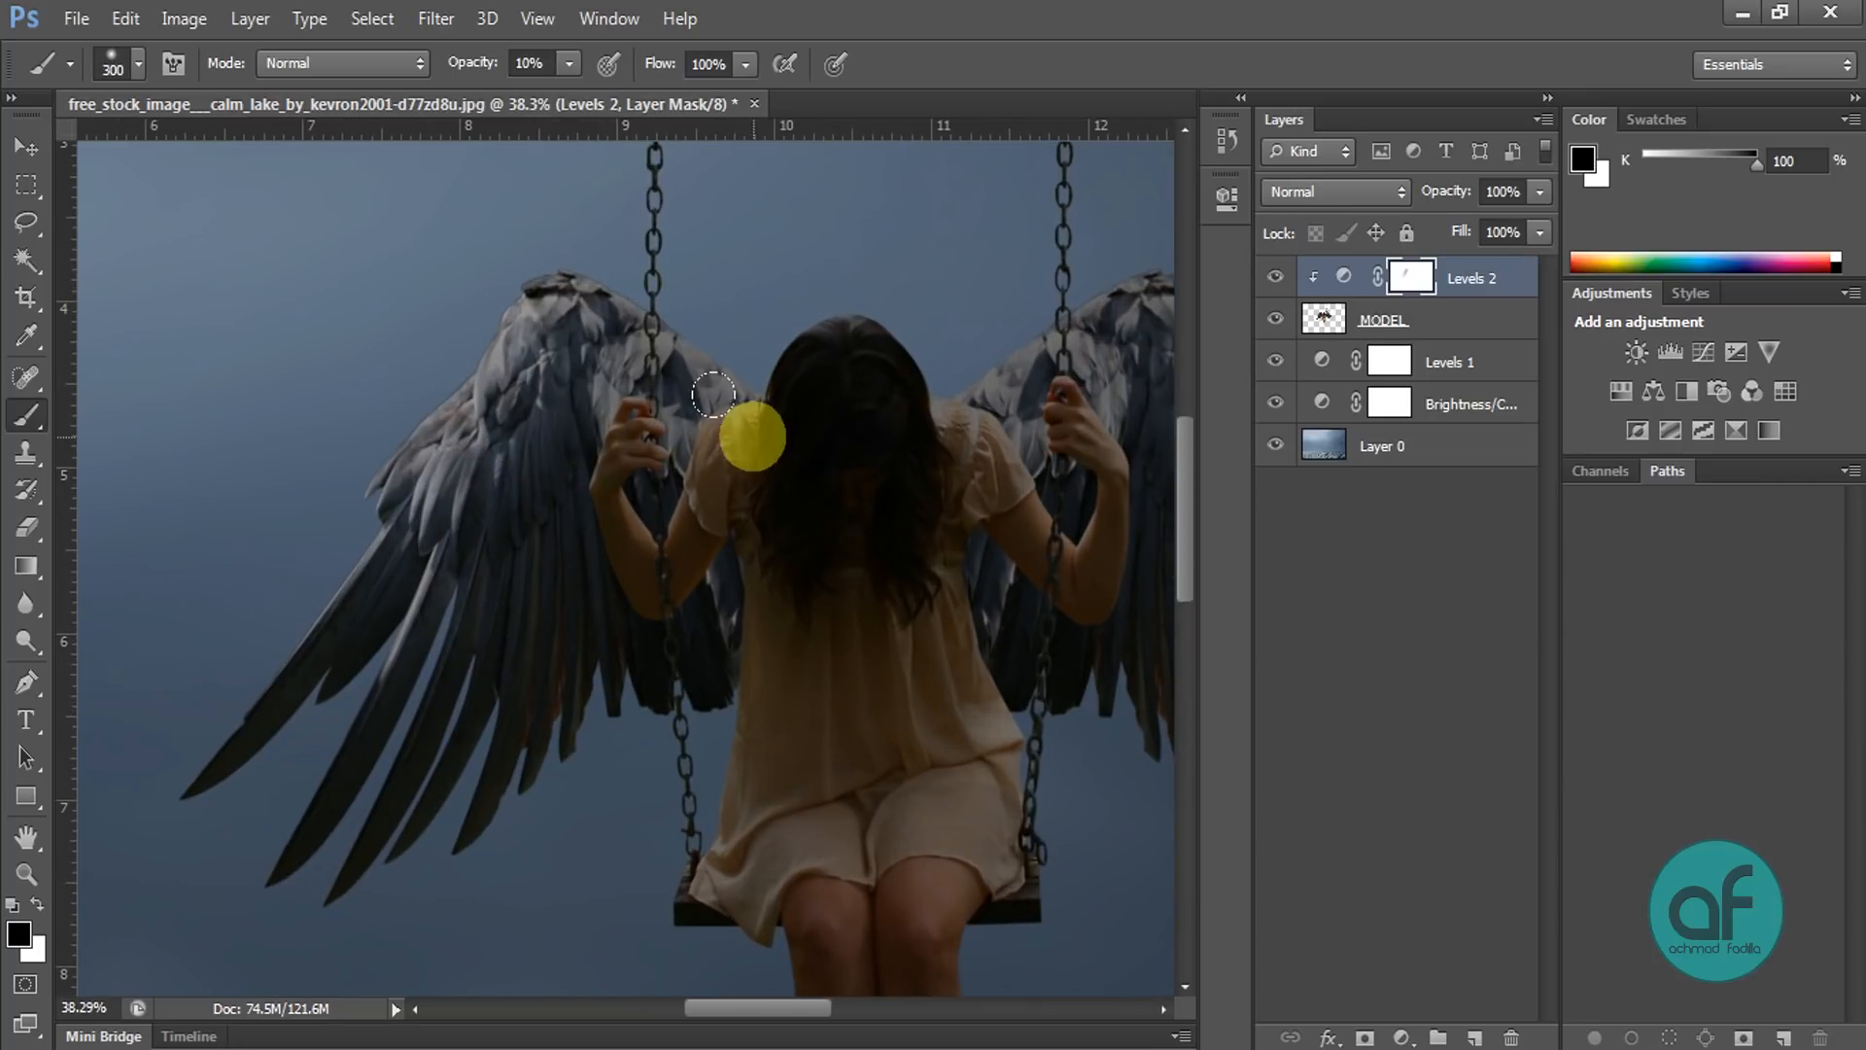
{"action": "key", "text": "["}
{"action": "key", "text": "["}
{"action": "key", "text": "["}
{"action": "key", "text": "["}
{"action": "key", "text": "["}
{"action": "key", "text": "["}
{"action": "mouse_move", "coordinate": [823, 320]}
{"action": "left_mouse_down"}
{"action": "mouse_move", "coordinate": [701, 417]}
{"action": "mouse_move", "coordinate": [712, 466]}
{"action": "left_mouse_up"}
{"action": "mouse_move", "coordinate": [645, 540]}
{"action": "left_mouse_down"}
{"action": "mouse_move", "coordinate": [587, 486]}
{"action": "mouse_move", "coordinate": [600, 399]}
{"action": "mouse_move", "coordinate": [615, 476]}
{"action": "mouse_move", "coordinate": [631, 167]}
{"action": "mouse_move", "coordinate": [640, 269]}
{"action": "mouse_move", "coordinate": [595, 479]}
{"action": "mouse_move", "coordinate": [613, 548]}
{"action": "mouse_move", "coordinate": [613, 495]}
{"action": "mouse_move", "coordinate": [661, 602]}
{"action": "mouse_move", "coordinate": [707, 463]}
{"action": "mouse_move", "coordinate": [745, 621]}
{"action": "mouse_move", "coordinate": [729, 442]}
{"action": "mouse_move", "coordinate": [756, 857]}
{"action": "mouse_move", "coordinate": [687, 739]}
{"action": "left_mouse_up"}
{"action": "scroll", "coordinate": [678, 645], "scroll_direction": "down", "scroll_amount": 5}
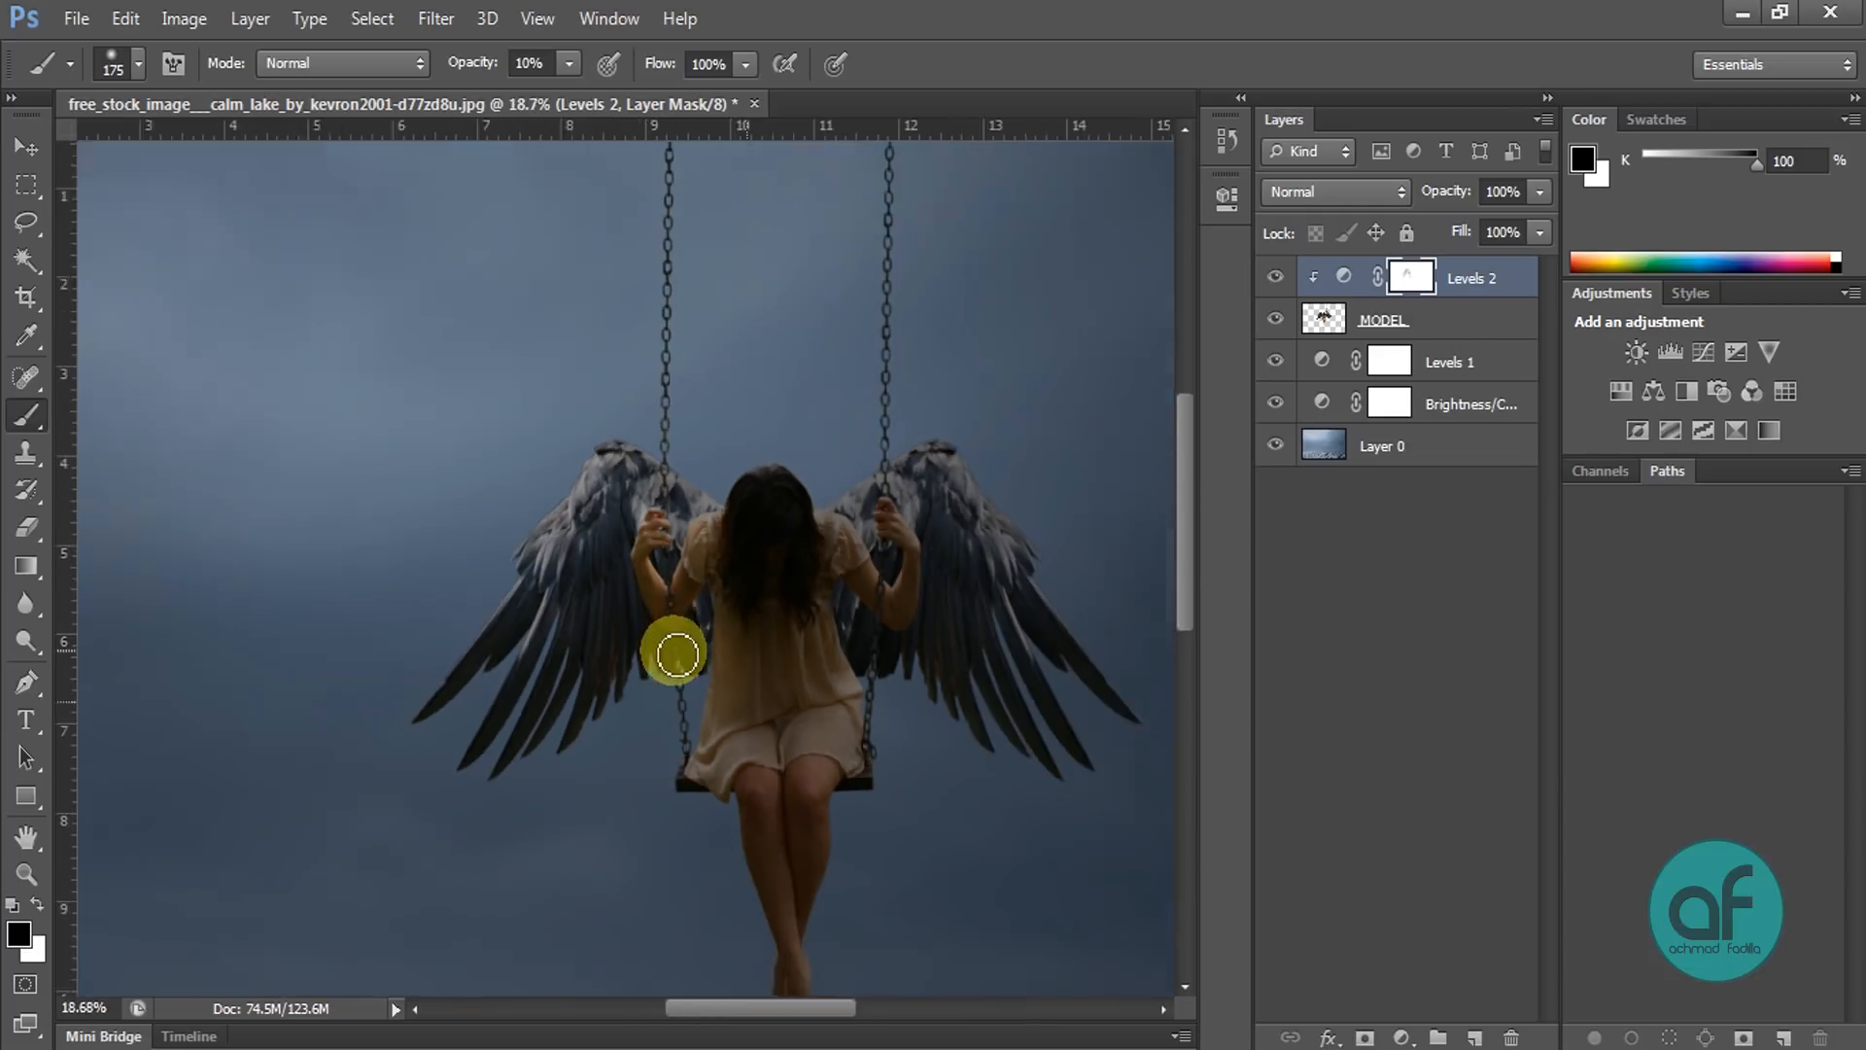
Step: Enlarge the brush to 300 px and paint the Levels 2 mask across the left wing's feathers to lighten them
{"action": "key", "text": "bracketright"}
{"action": "key", "text": "bracketright"}
{"action": "key", "text": "bracketright"}
{"action": "mouse_move", "coordinate": [698, 571]}
{"action": "left_mouse_down"}
{"action": "mouse_move", "coordinate": [724, 787]}
{"action": "mouse_move", "coordinate": [694, 768]}
{"action": "mouse_move", "coordinate": [742, 879]}
{"action": "mouse_move", "coordinate": [662, 581]}
{"action": "mouse_move", "coordinate": [625, 512]}
{"action": "mouse_move", "coordinate": [513, 648]}
{"action": "mouse_move", "coordinate": [530, 614]}
{"action": "mouse_move", "coordinate": [500, 696]}
{"action": "mouse_move", "coordinate": [585, 599]}
{"action": "mouse_move", "coordinate": [518, 746]}
{"action": "mouse_move", "coordinate": [542, 605]}
{"action": "mouse_move", "coordinate": [533, 696]}
{"action": "mouse_move", "coordinate": [575, 694]}
{"action": "mouse_move", "coordinate": [616, 509]}
{"action": "mouse_move", "coordinate": [641, 519]}
{"action": "mouse_move", "coordinate": [624, 502]}
{"action": "mouse_move", "coordinate": [516, 660]}
{"action": "mouse_move", "coordinate": [449, 707]}
{"action": "left_mouse_up"}
{"action": "scroll", "coordinate": [567, 614], "scroll_direction": "down", "scroll_amount": 2}
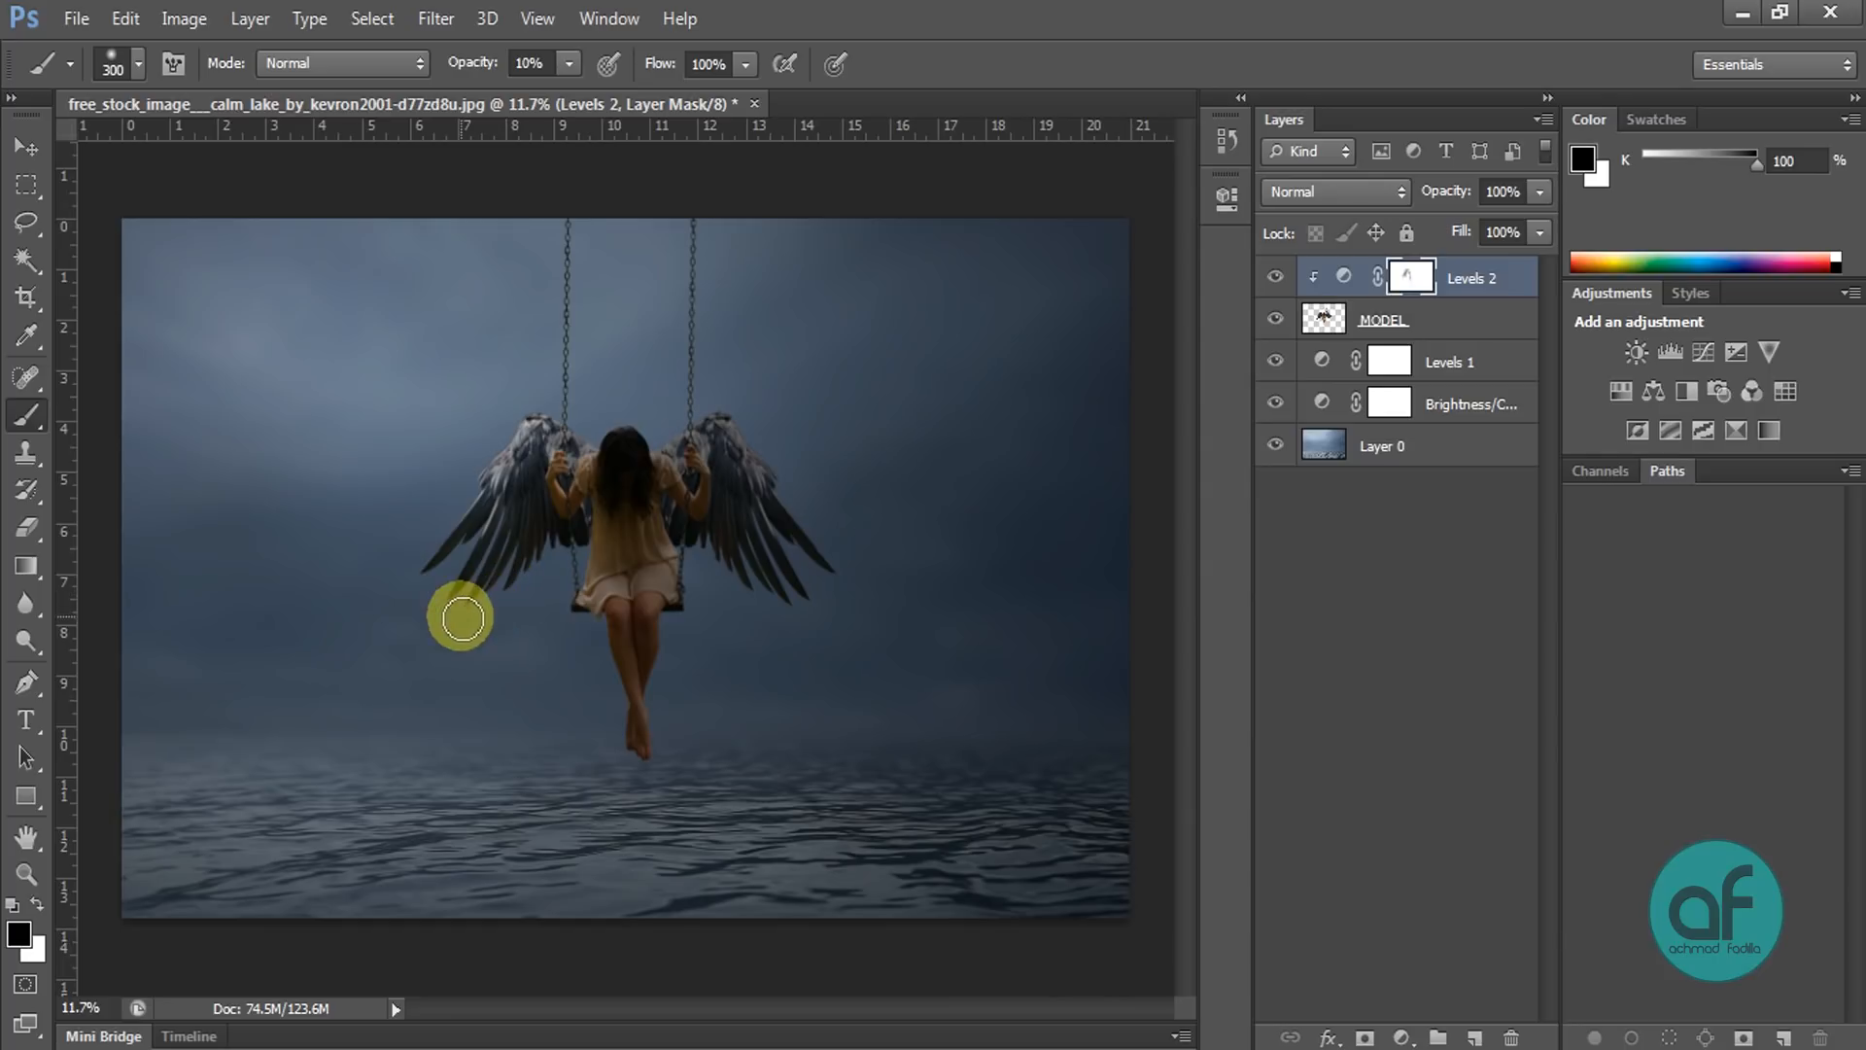
Step: Lower the brush opacity to 5% and use a larger brush on the Levels 2 mask to subtly lighten the right wing
{"action": "scroll", "coordinate": [413, 403], "scroll_direction": "up", "scroll_amount": 1}
{"action": "scroll", "coordinate": [457, 418], "scroll_direction": "up", "scroll_amount": 2}
{"action": "left_click", "coordinate": [532, 64]}
{"action": "type", "text": "5"}
{"action": "key", "text": "Return"}
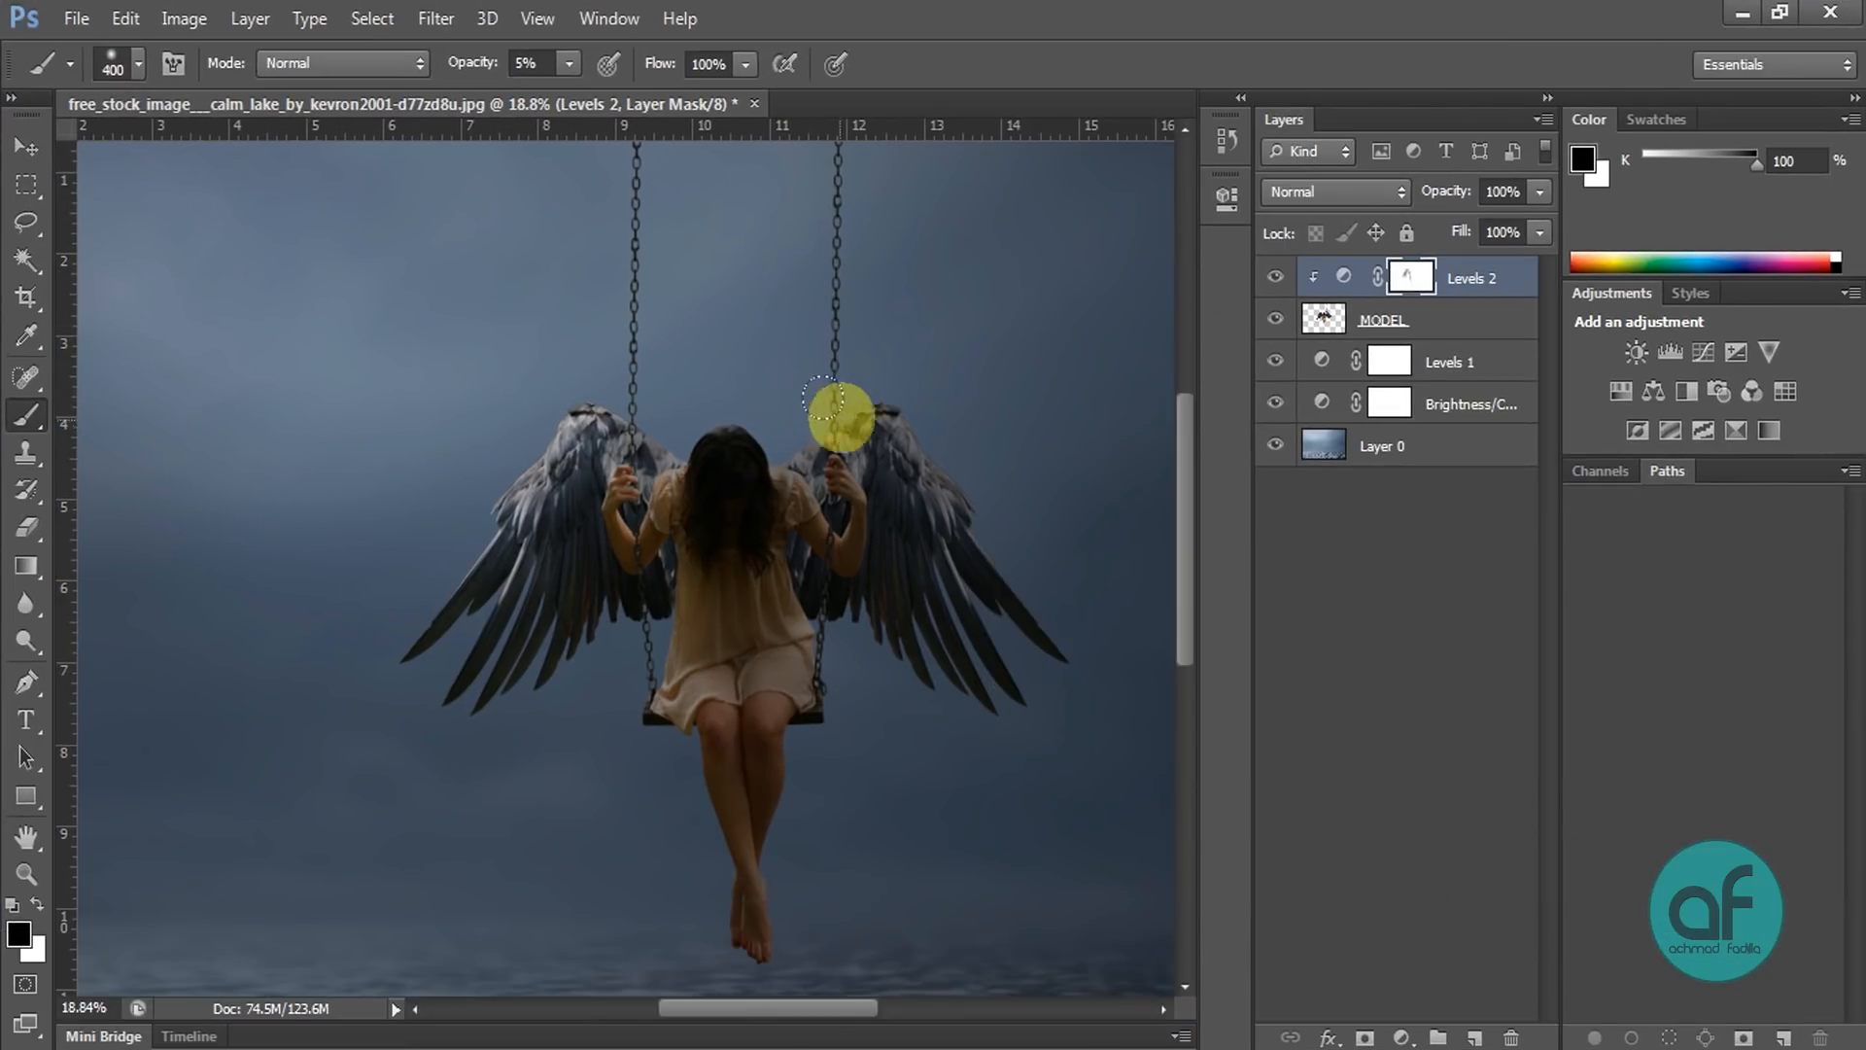
{"action": "key", "text": "bracketright"}
{"action": "key", "text": "bracketright"}
{"action": "mouse_move", "coordinate": [931, 507]}
{"action": "left_mouse_down"}
{"action": "mouse_move", "coordinate": [858, 383]}
{"action": "mouse_move", "coordinate": [904, 462]}
{"action": "mouse_move", "coordinate": [841, 392]}
{"action": "mouse_move", "coordinate": [794, 401]}
{"action": "mouse_move", "coordinate": [961, 627]}
{"action": "mouse_move", "coordinate": [926, 590]}
{"action": "mouse_move", "coordinate": [801, 607]}
{"action": "mouse_move", "coordinate": [834, 701]}
{"action": "mouse_move", "coordinate": [684, 611]}
{"action": "mouse_move", "coordinate": [684, 453]}
{"action": "mouse_move", "coordinate": [635, 686]}
{"action": "mouse_move", "coordinate": [530, 401]}
{"action": "mouse_move", "coordinate": [383, 616]}
{"action": "mouse_move", "coordinate": [626, 504]}
{"action": "mouse_move", "coordinate": [156, 322]}
{"action": "left_mouse_up"}
{"action": "left_click", "coordinate": [26, 146]}
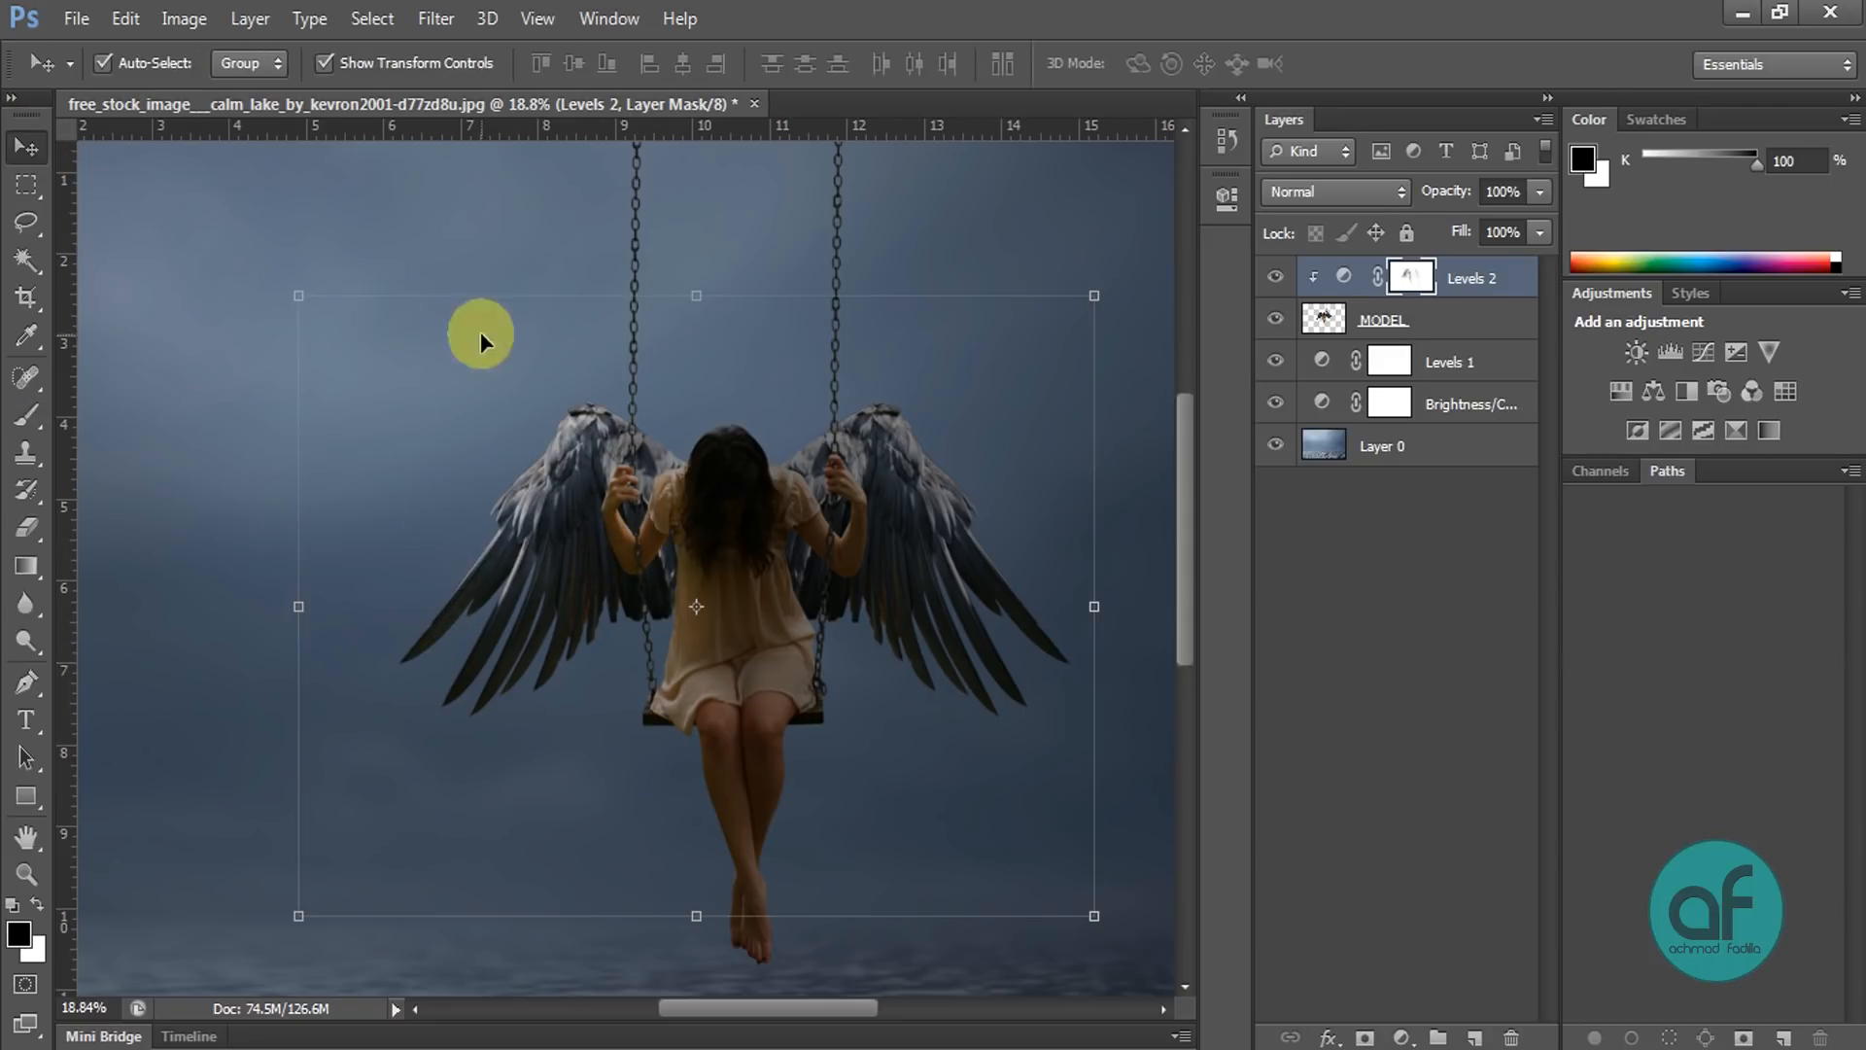
Step: Add a Vibrance adjustment clipped to the MODEL layer with Vibrance at -43 and Saturation at -10
{"action": "scroll", "coordinate": [618, 414], "scroll_direction": "down", "scroll_amount": 1}
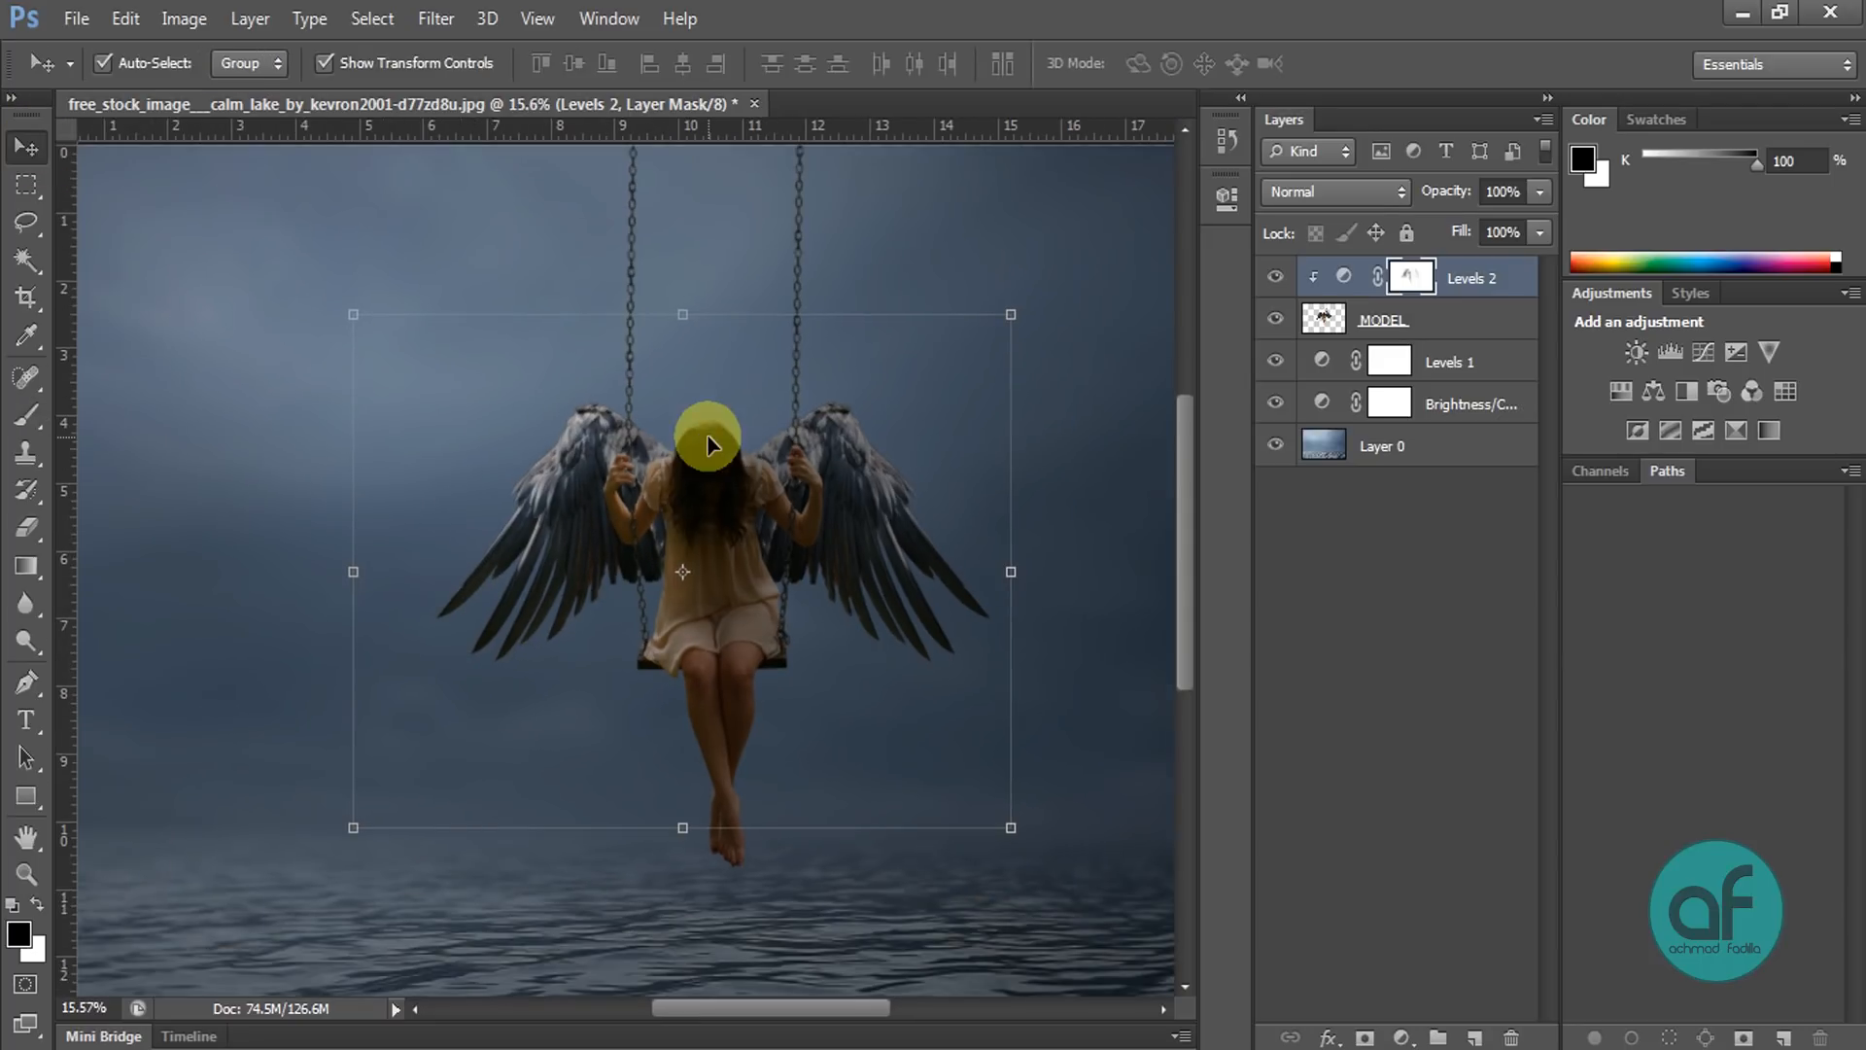
{"action": "left_click", "coordinate": [1462, 329]}
{"action": "left_click", "coordinate": [1401, 1038]}
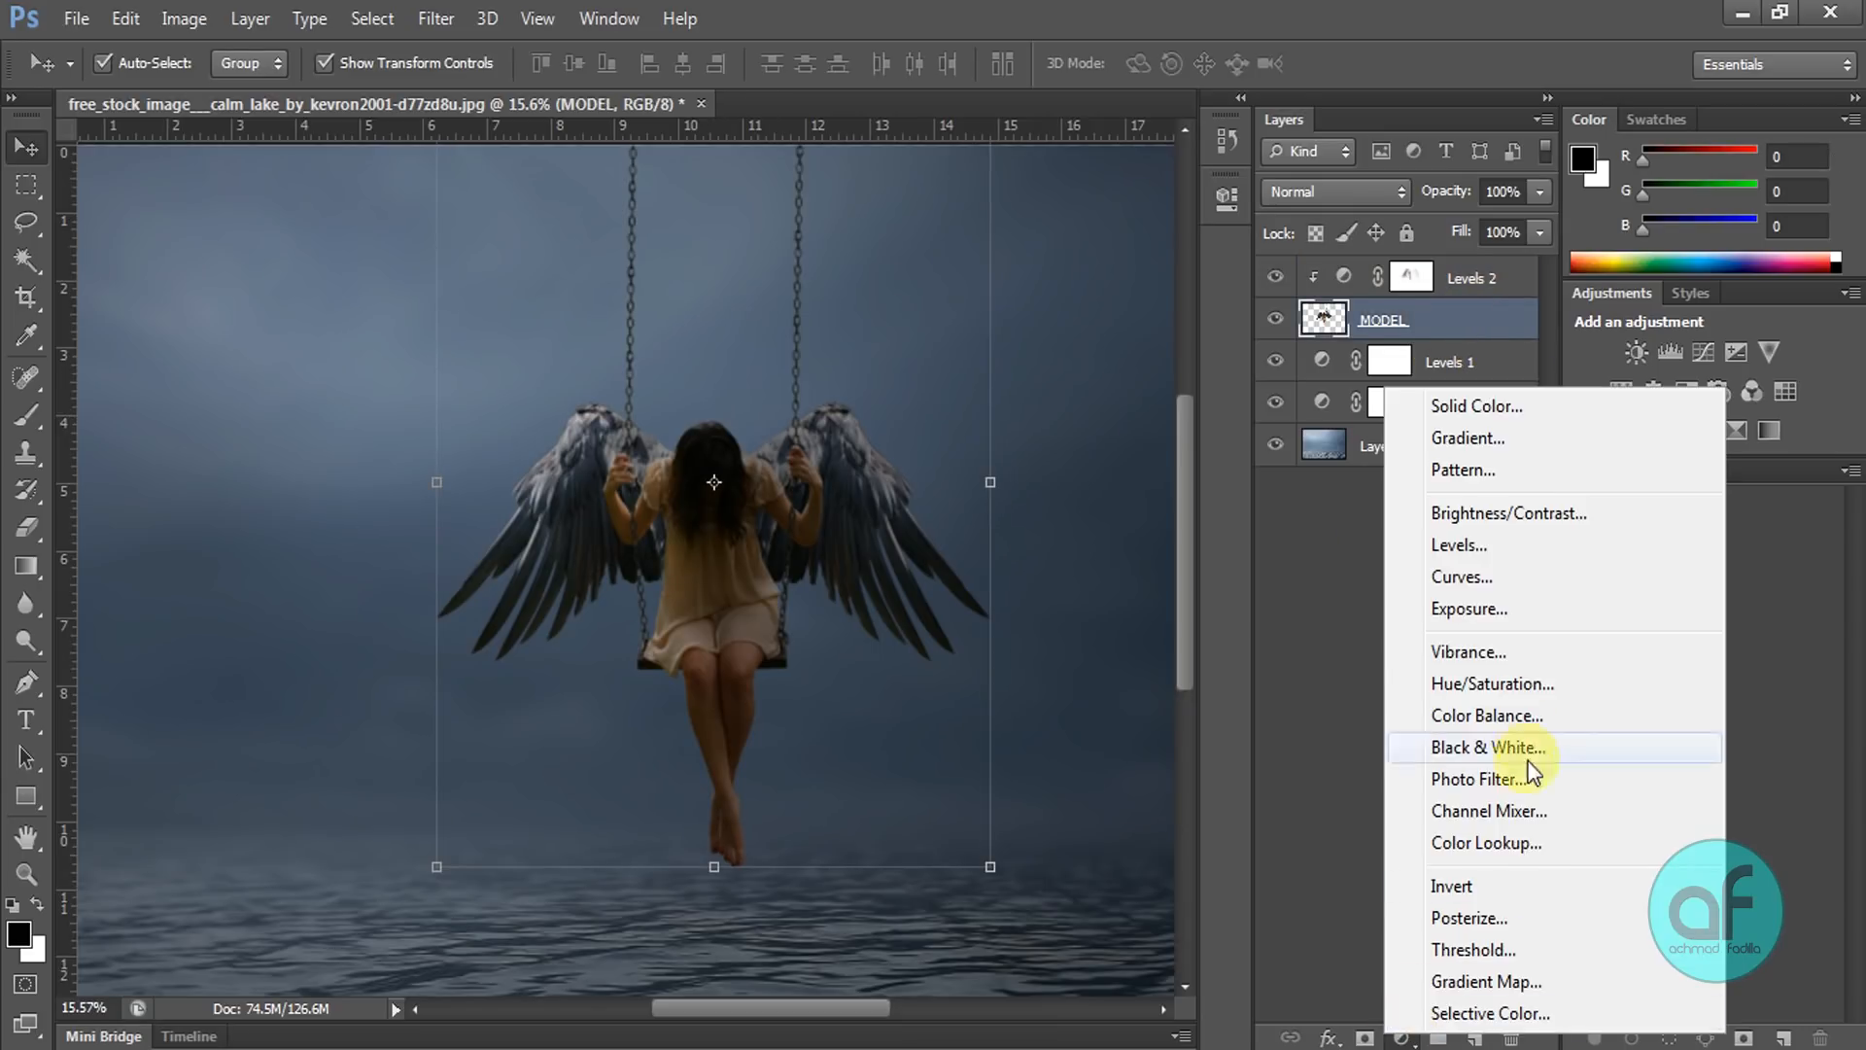
{"action": "left_click", "coordinate": [1497, 649]}
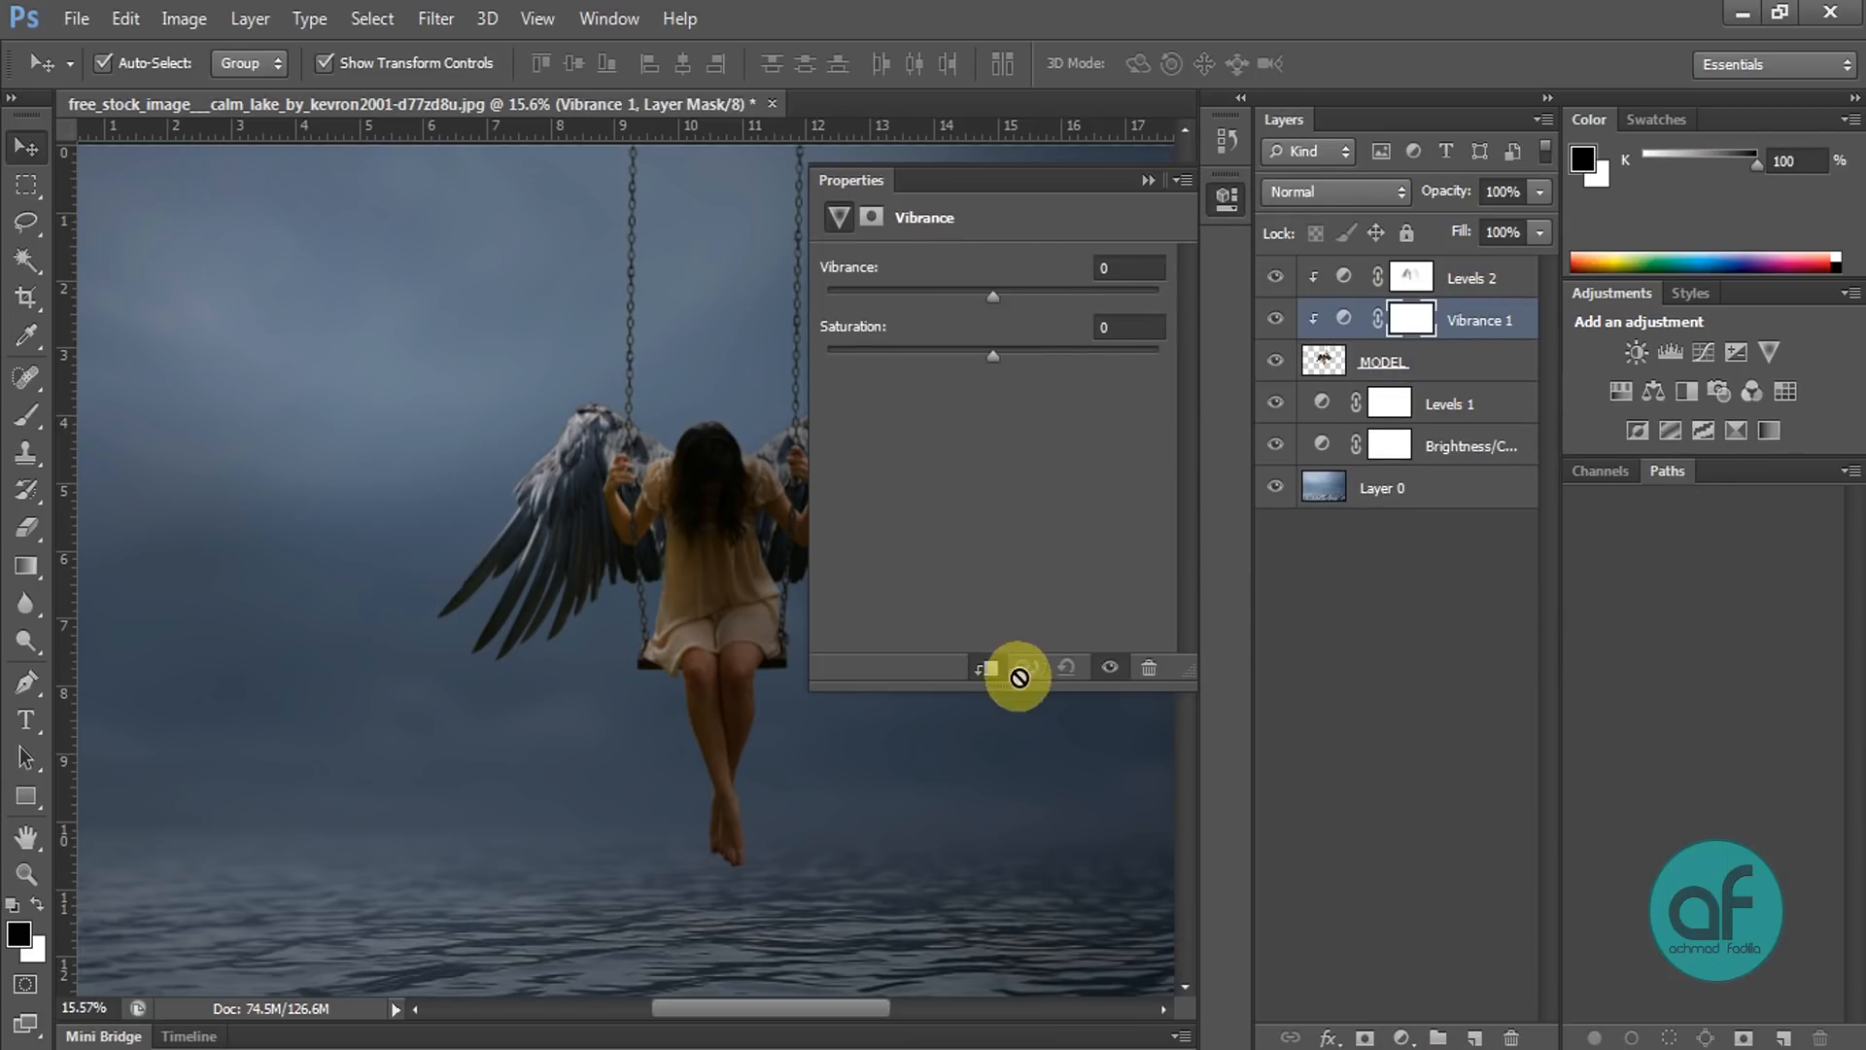
{"action": "left_click_drag", "start_coordinate": [1013, 189], "coordinate": [1154, 159]}
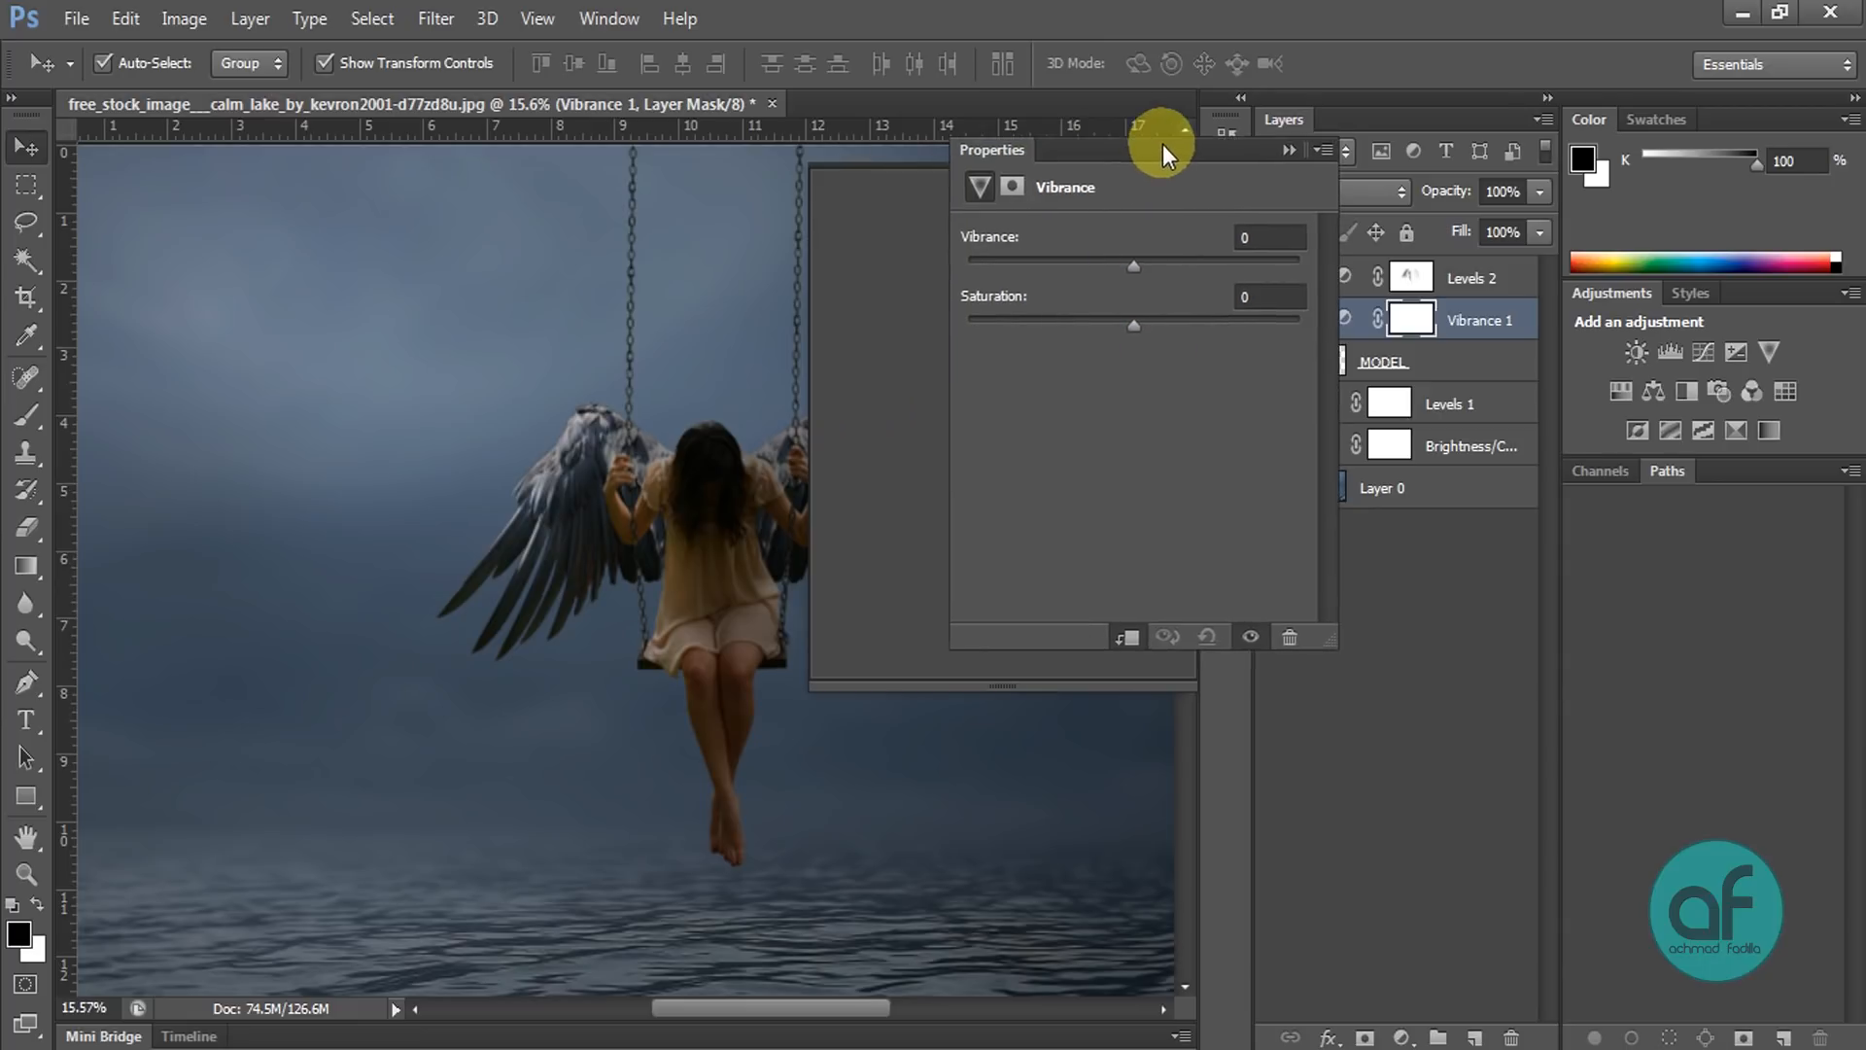
{"action": "left_click_drag", "start_coordinate": [1133, 266], "coordinate": [1059, 264]}
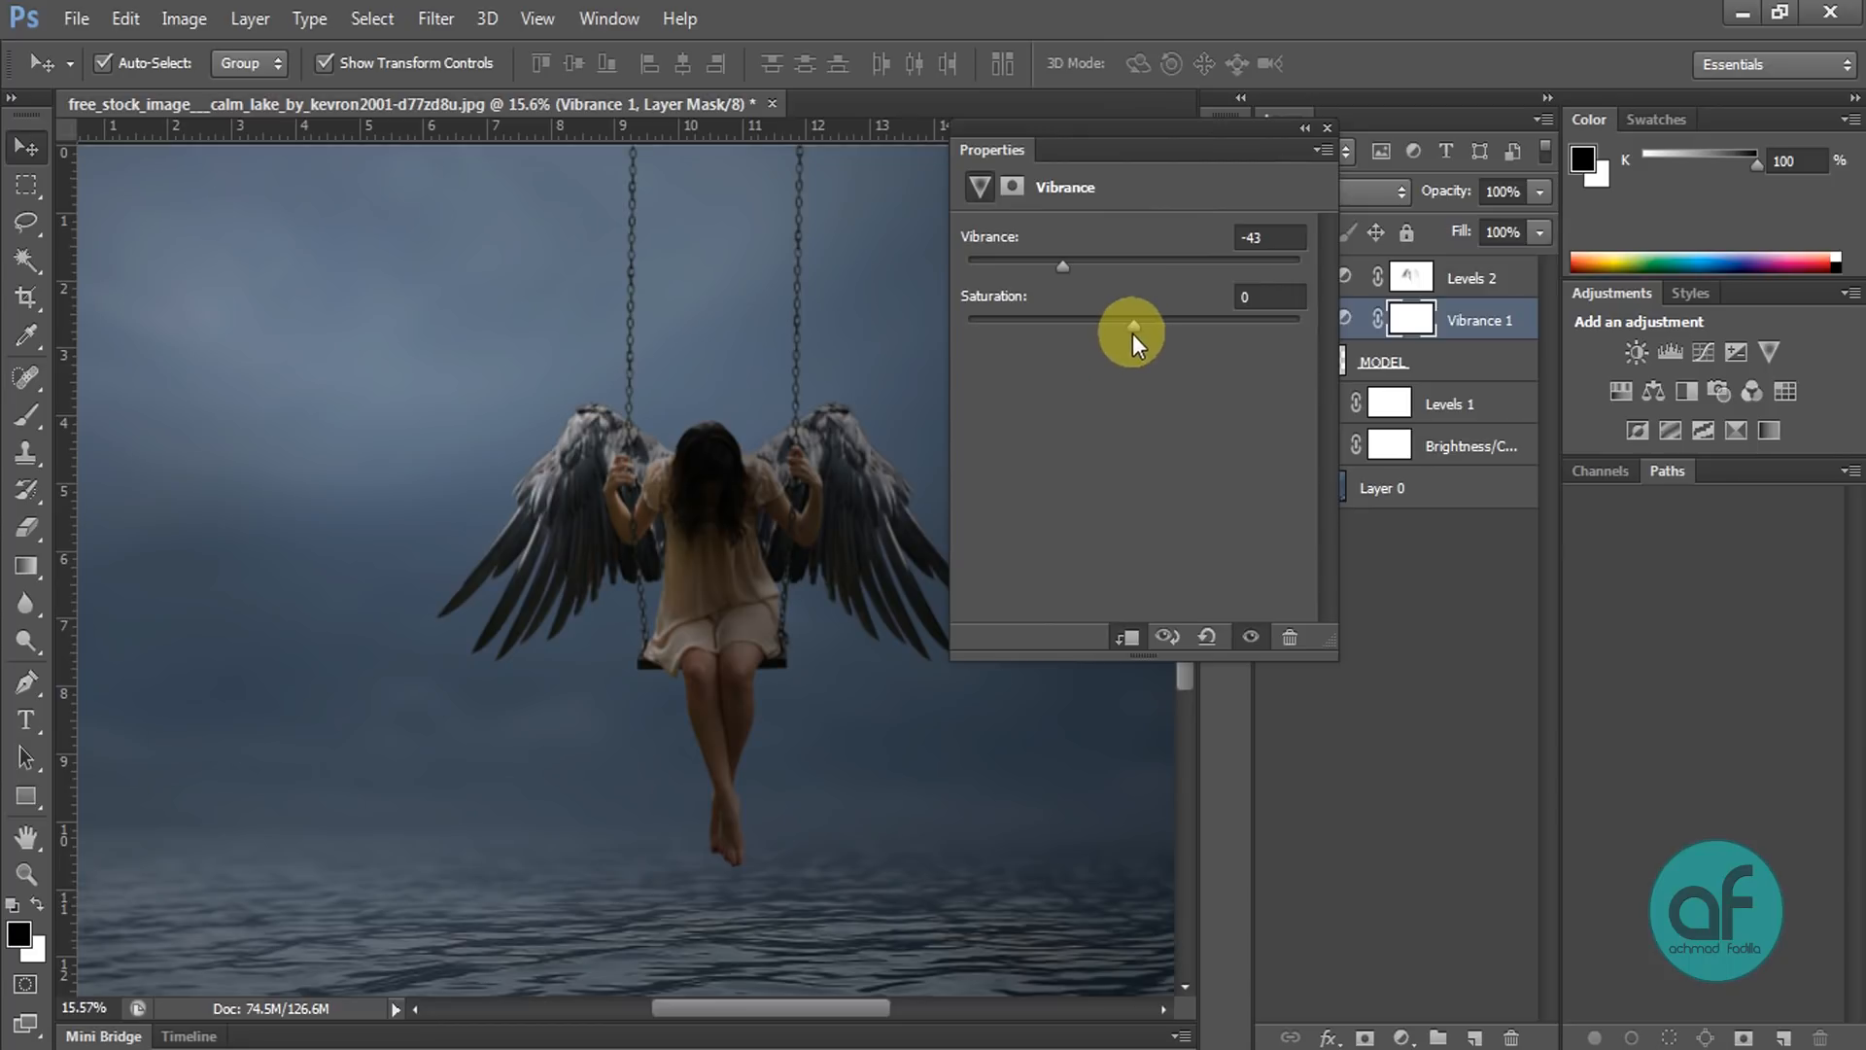
{"action": "left_click_drag", "start_coordinate": [1162, 327], "coordinate": [1107, 325]}
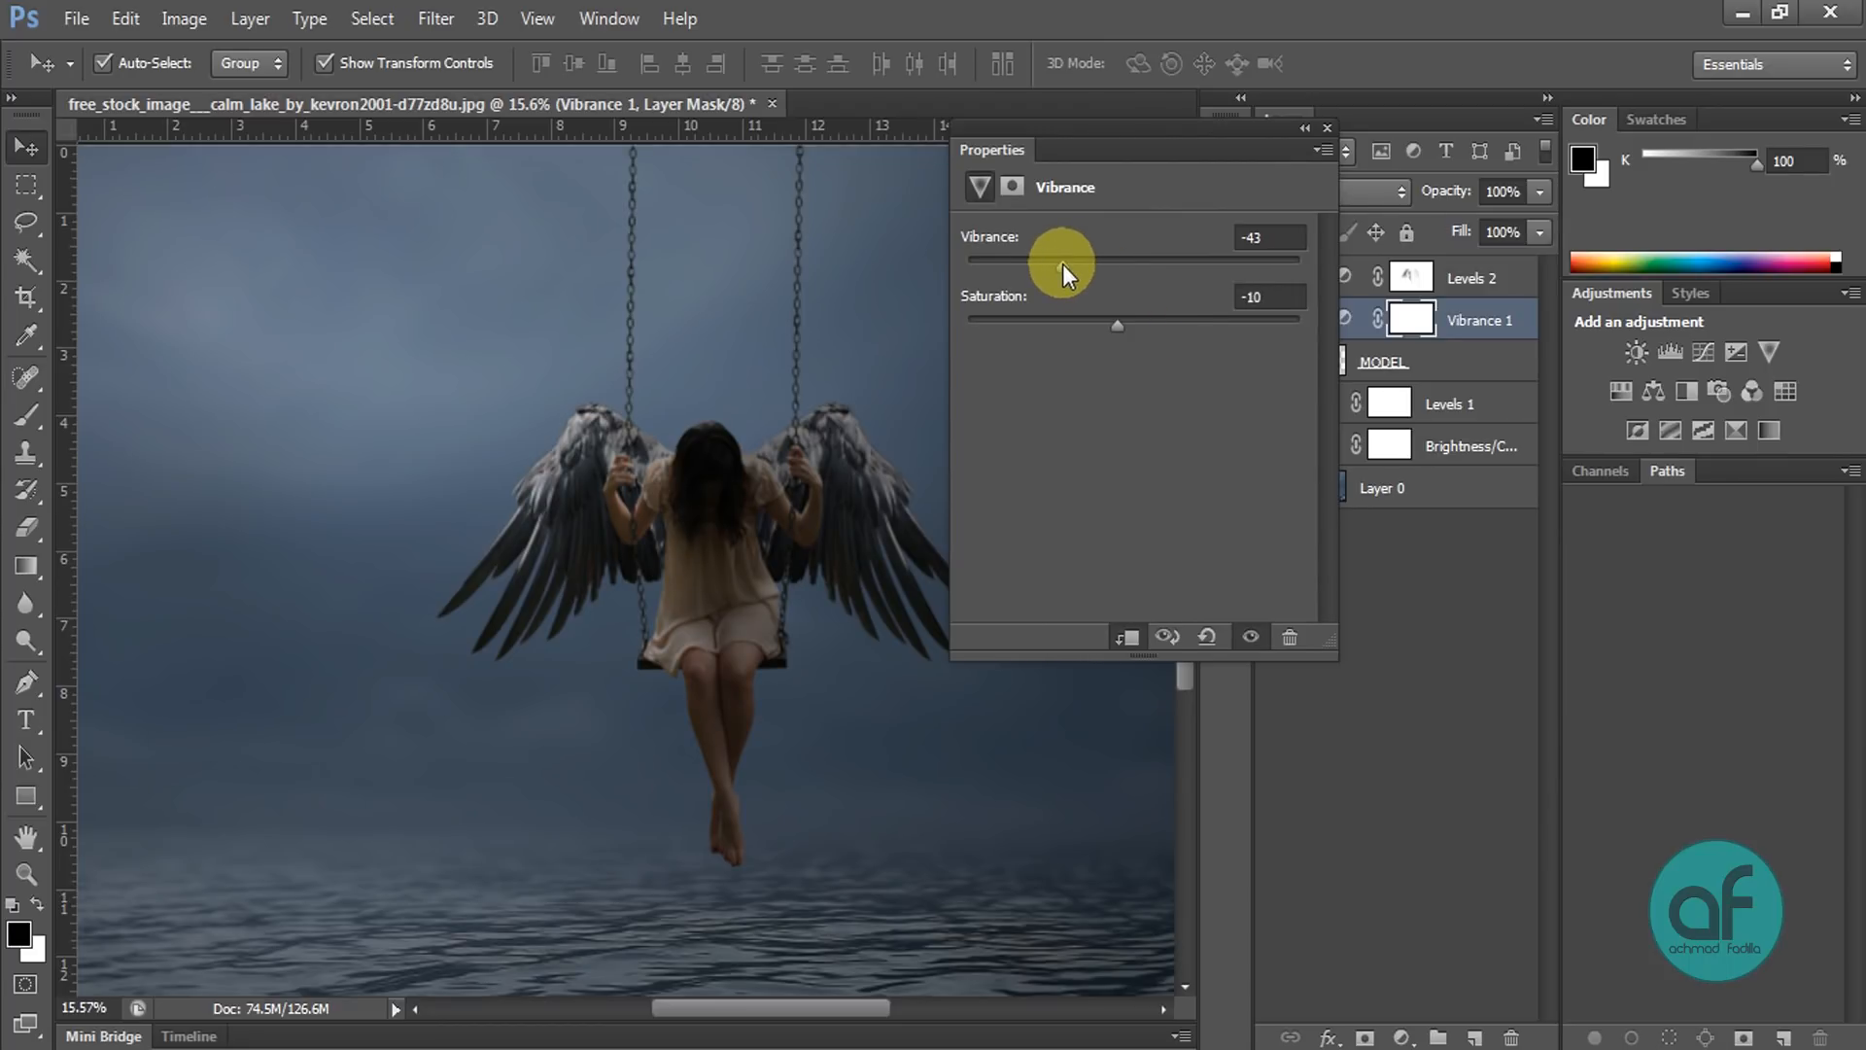
{"action": "left_click", "coordinate": [1305, 129]}
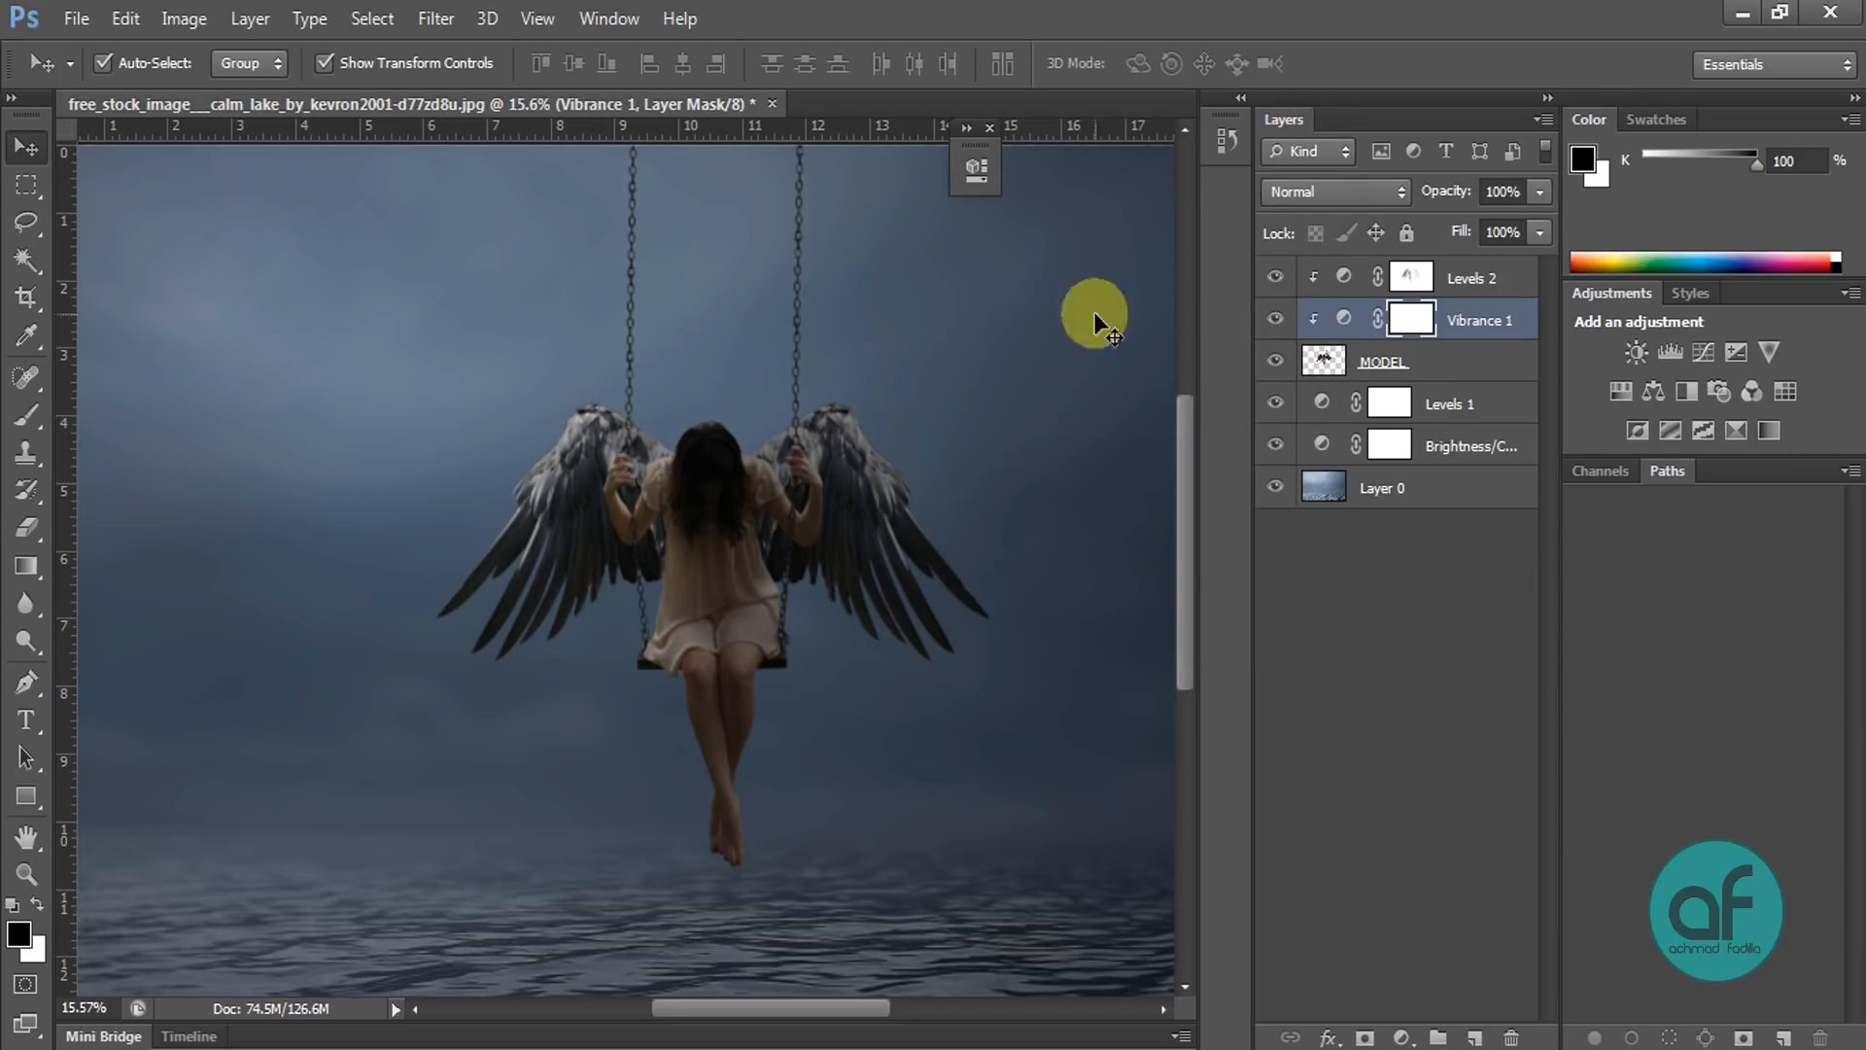
{"action": "left_click", "coordinate": [992, 129]}
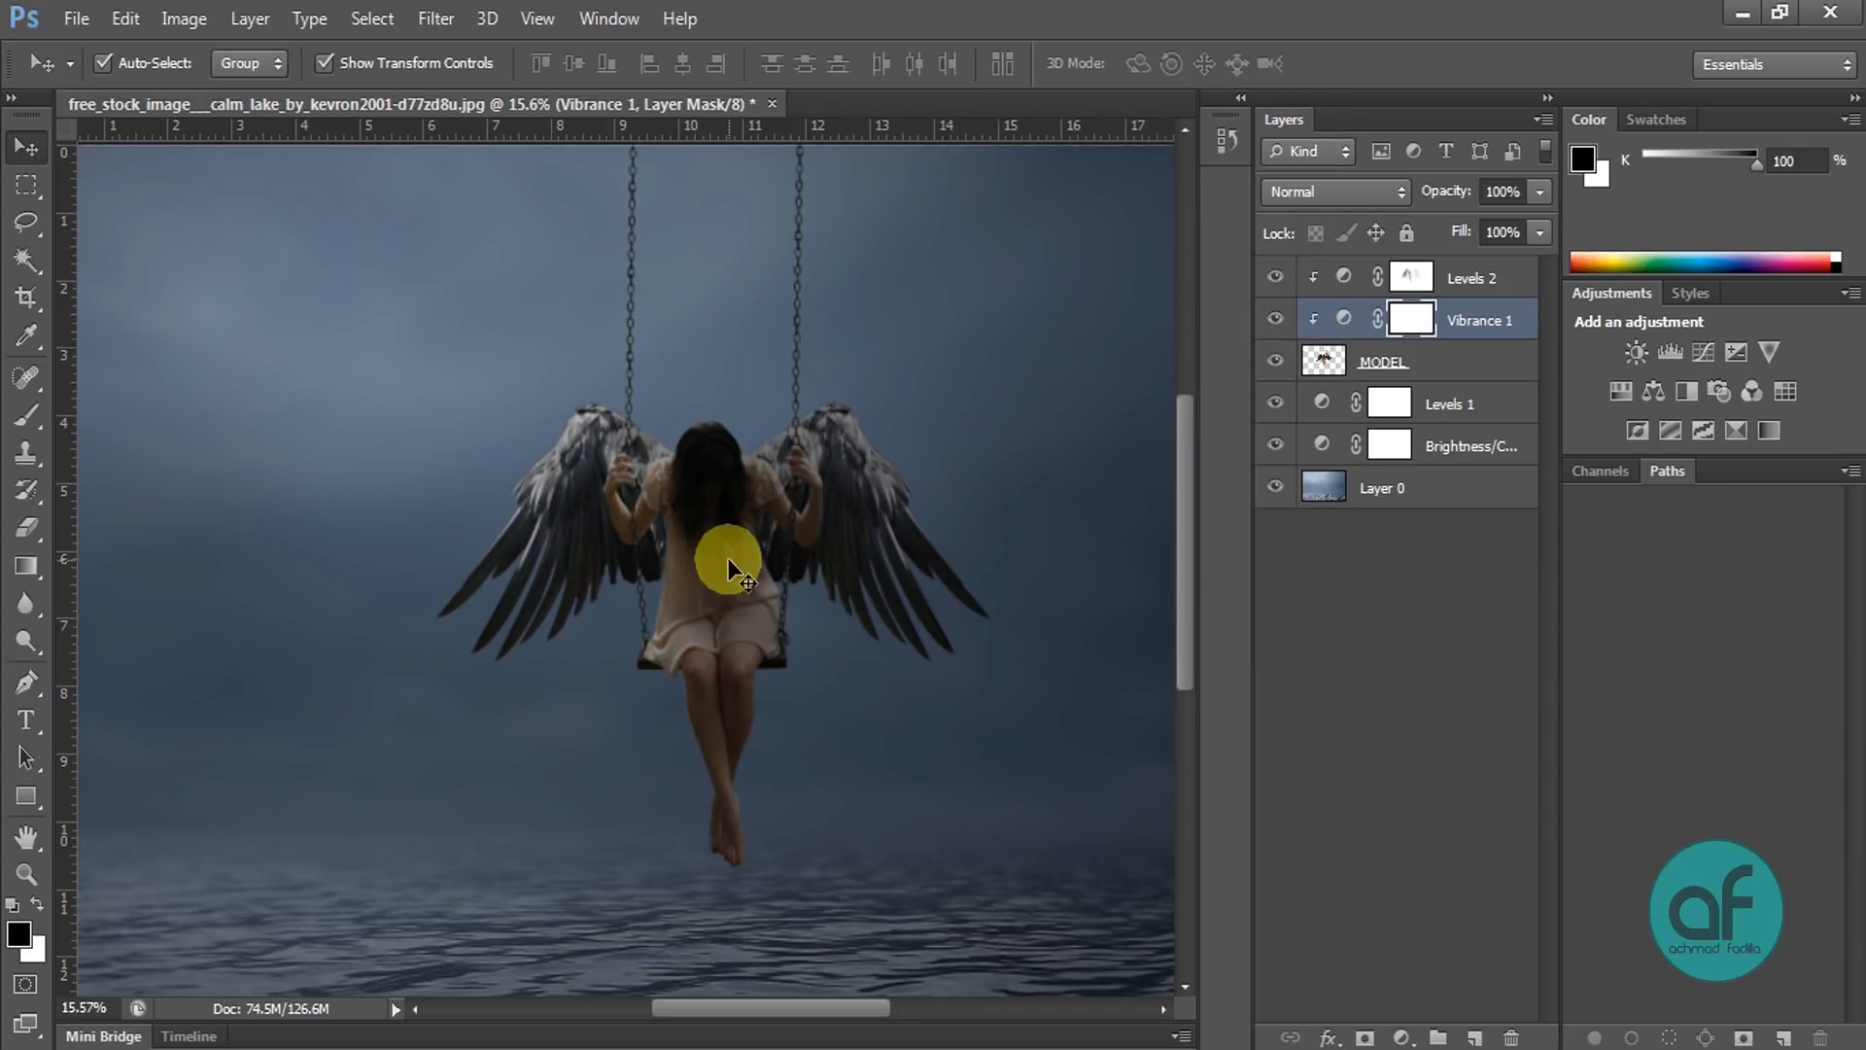
Step: Add a Color Balance adjustment above Levels 2 and shift the midtones' Yellow–Blue value to +29
{"action": "scroll", "coordinate": [709, 546], "scroll_direction": "down", "scroll_amount": 2}
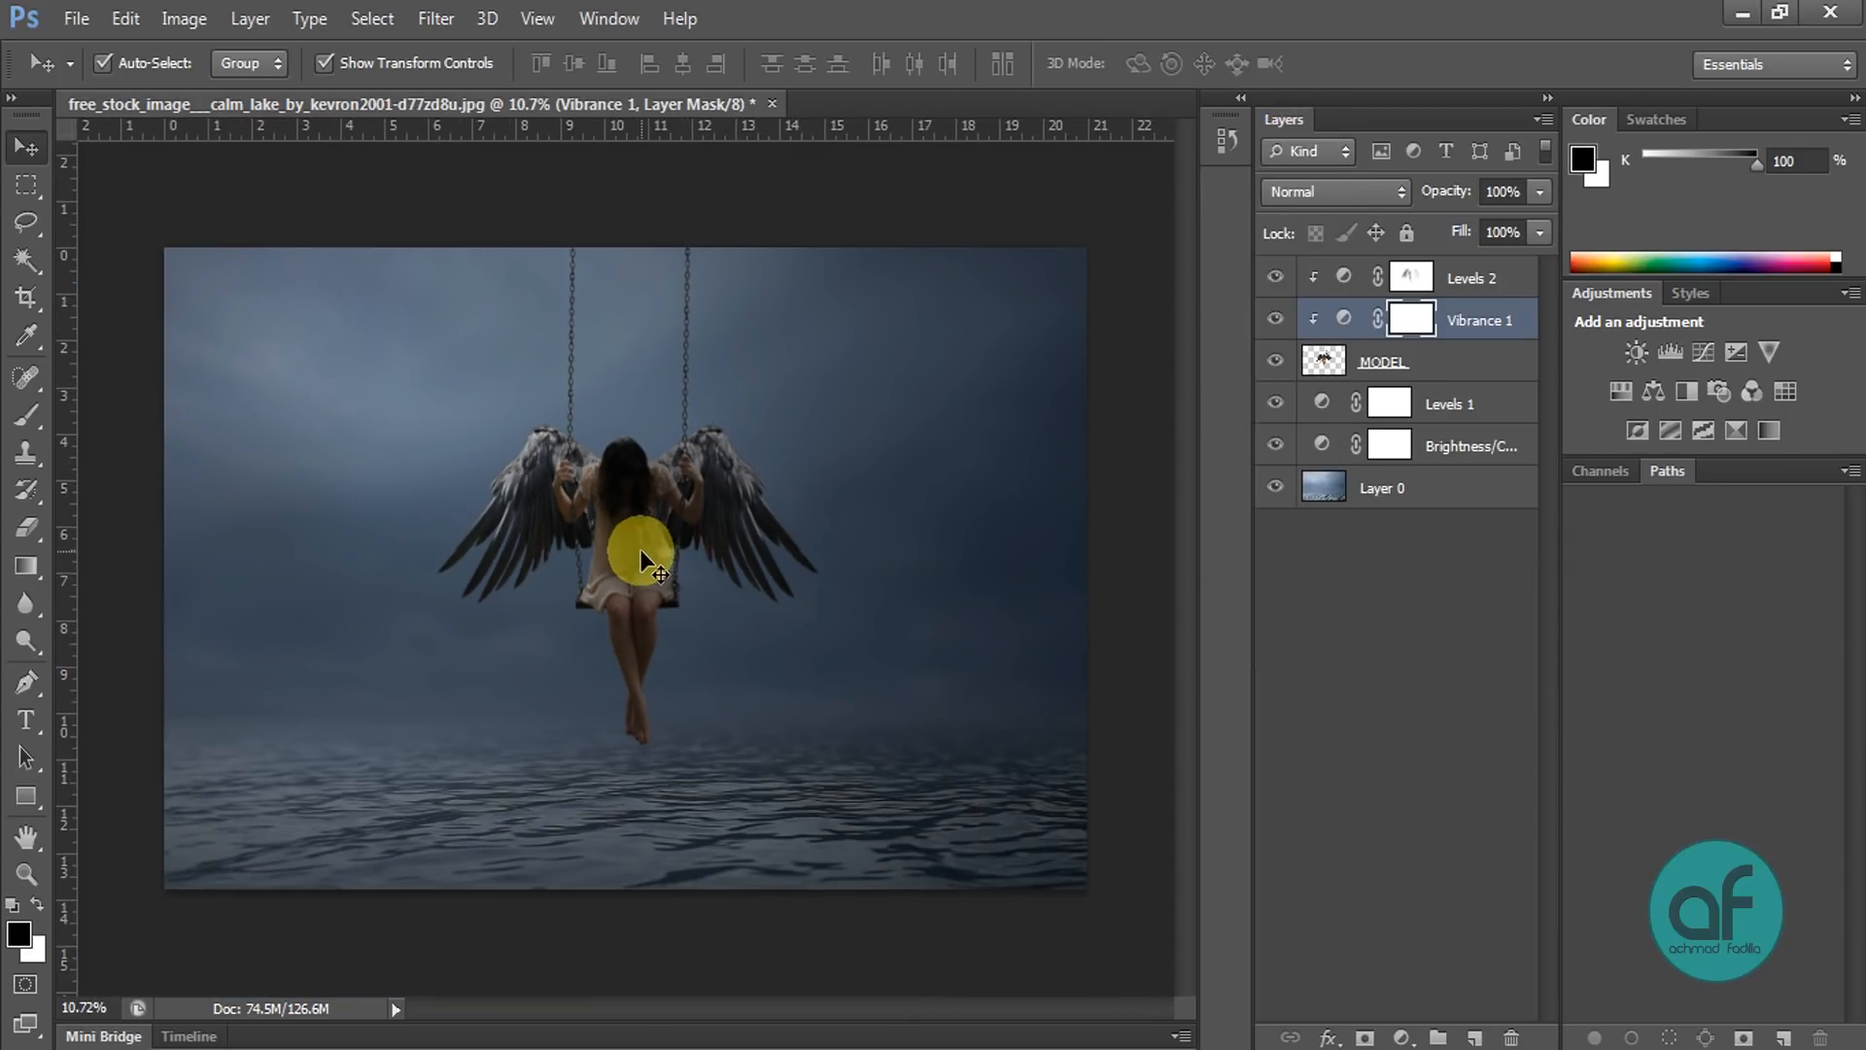
{"action": "scroll", "coordinate": [641, 551], "scroll_direction": "up", "scroll_amount": 1}
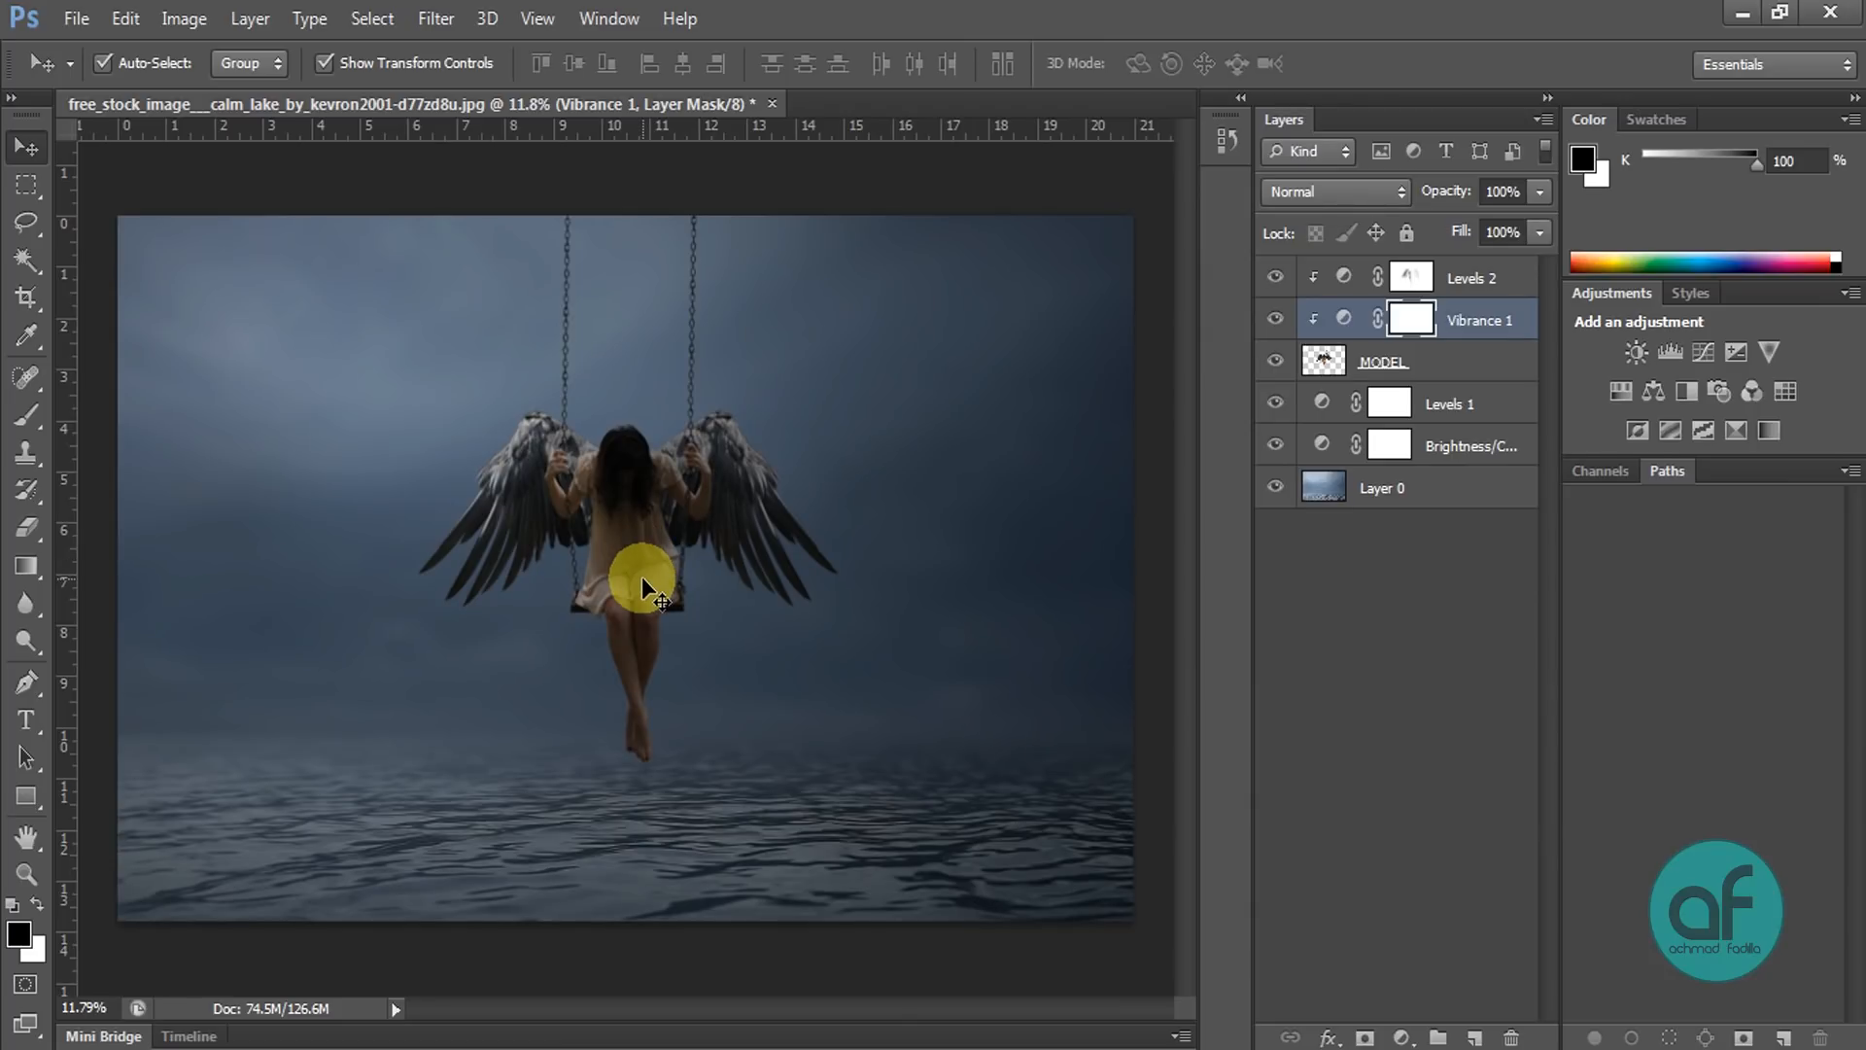
{"action": "scroll", "coordinate": [642, 588], "scroll_direction": "up", "scroll_amount": 1}
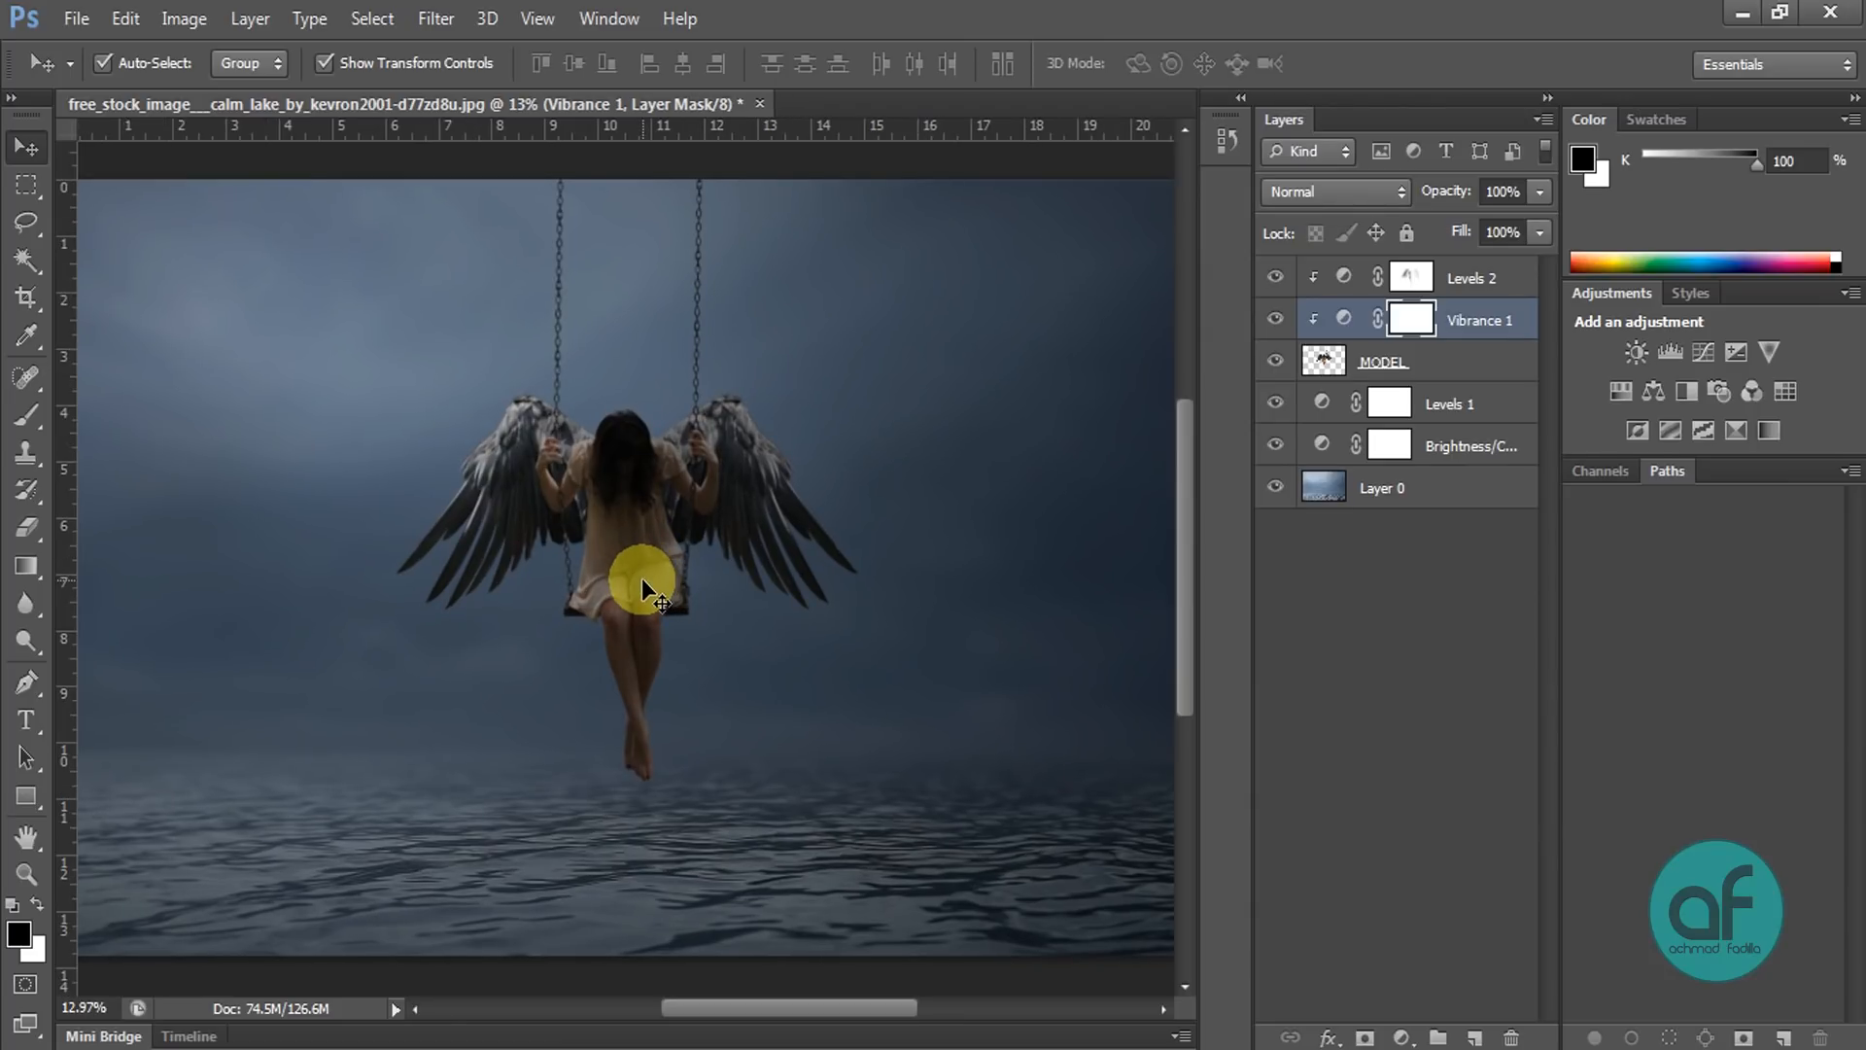
{"action": "scroll", "coordinate": [642, 588], "scroll_direction": "down", "scroll_amount": 1}
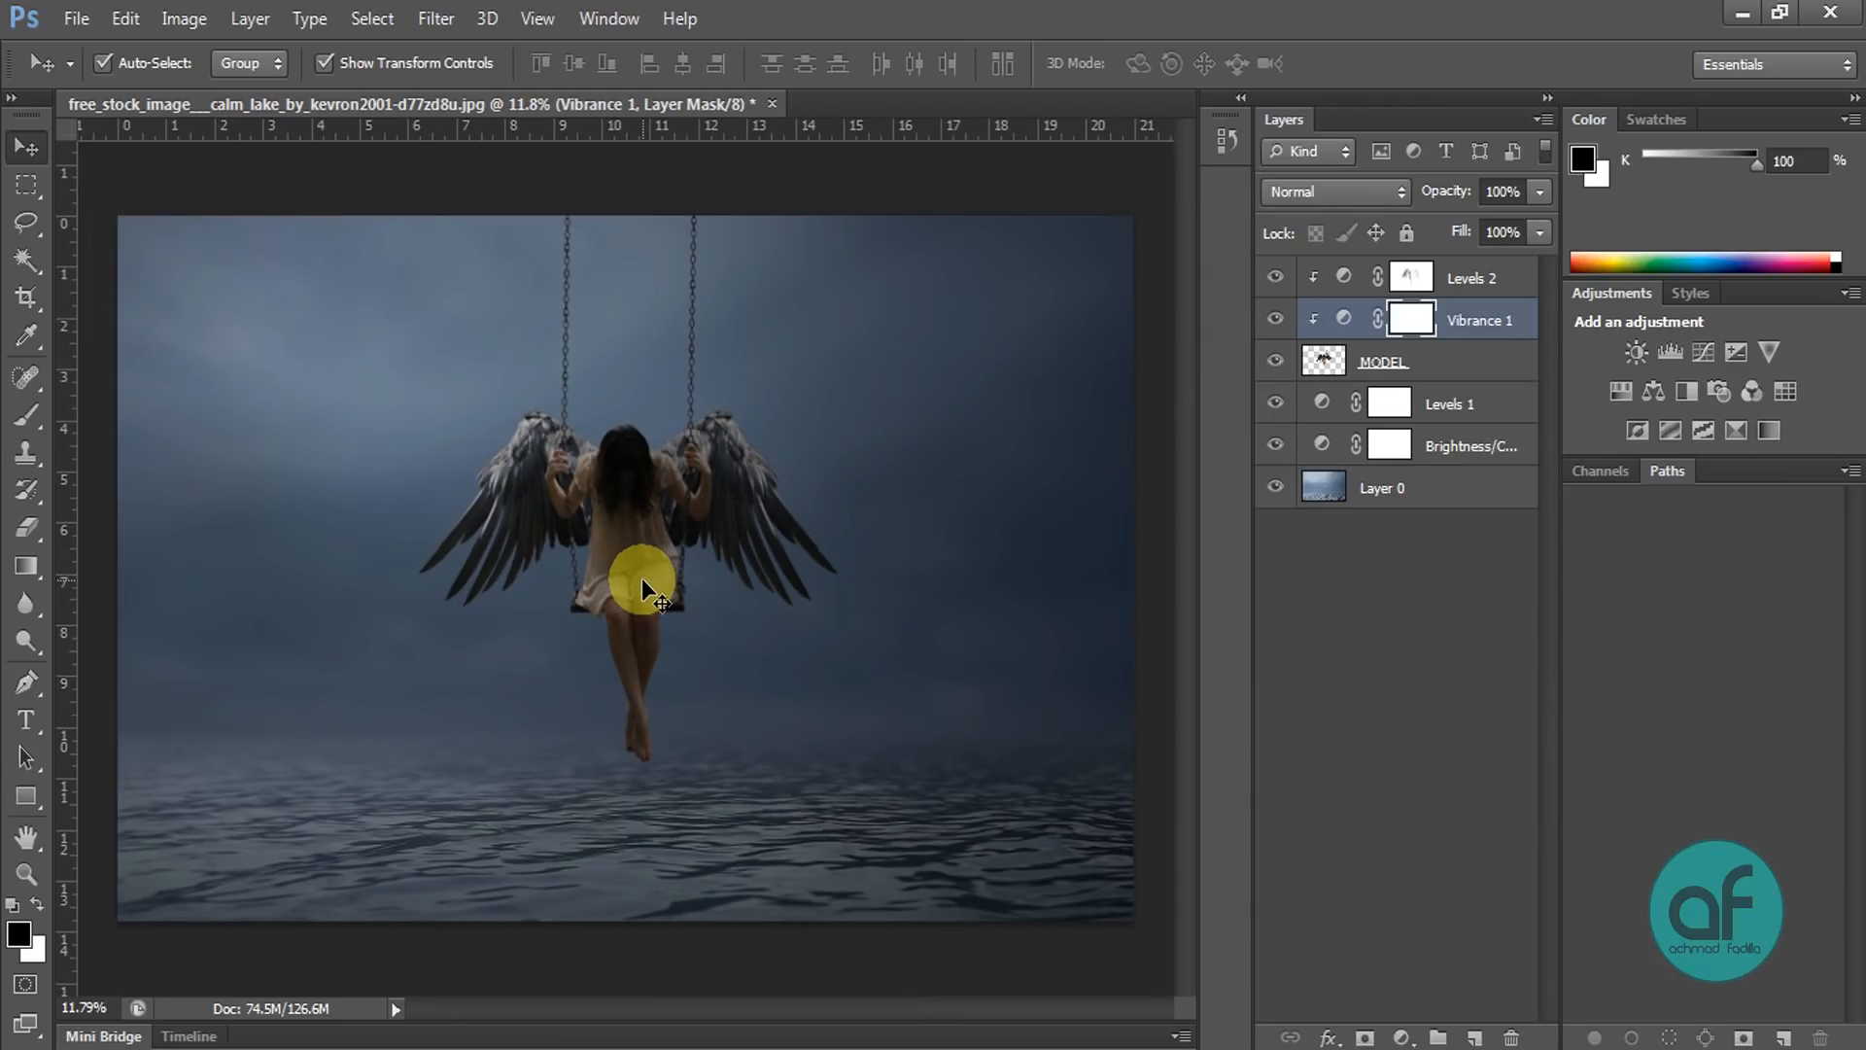
{"action": "left_click", "coordinate": [1497, 279]}
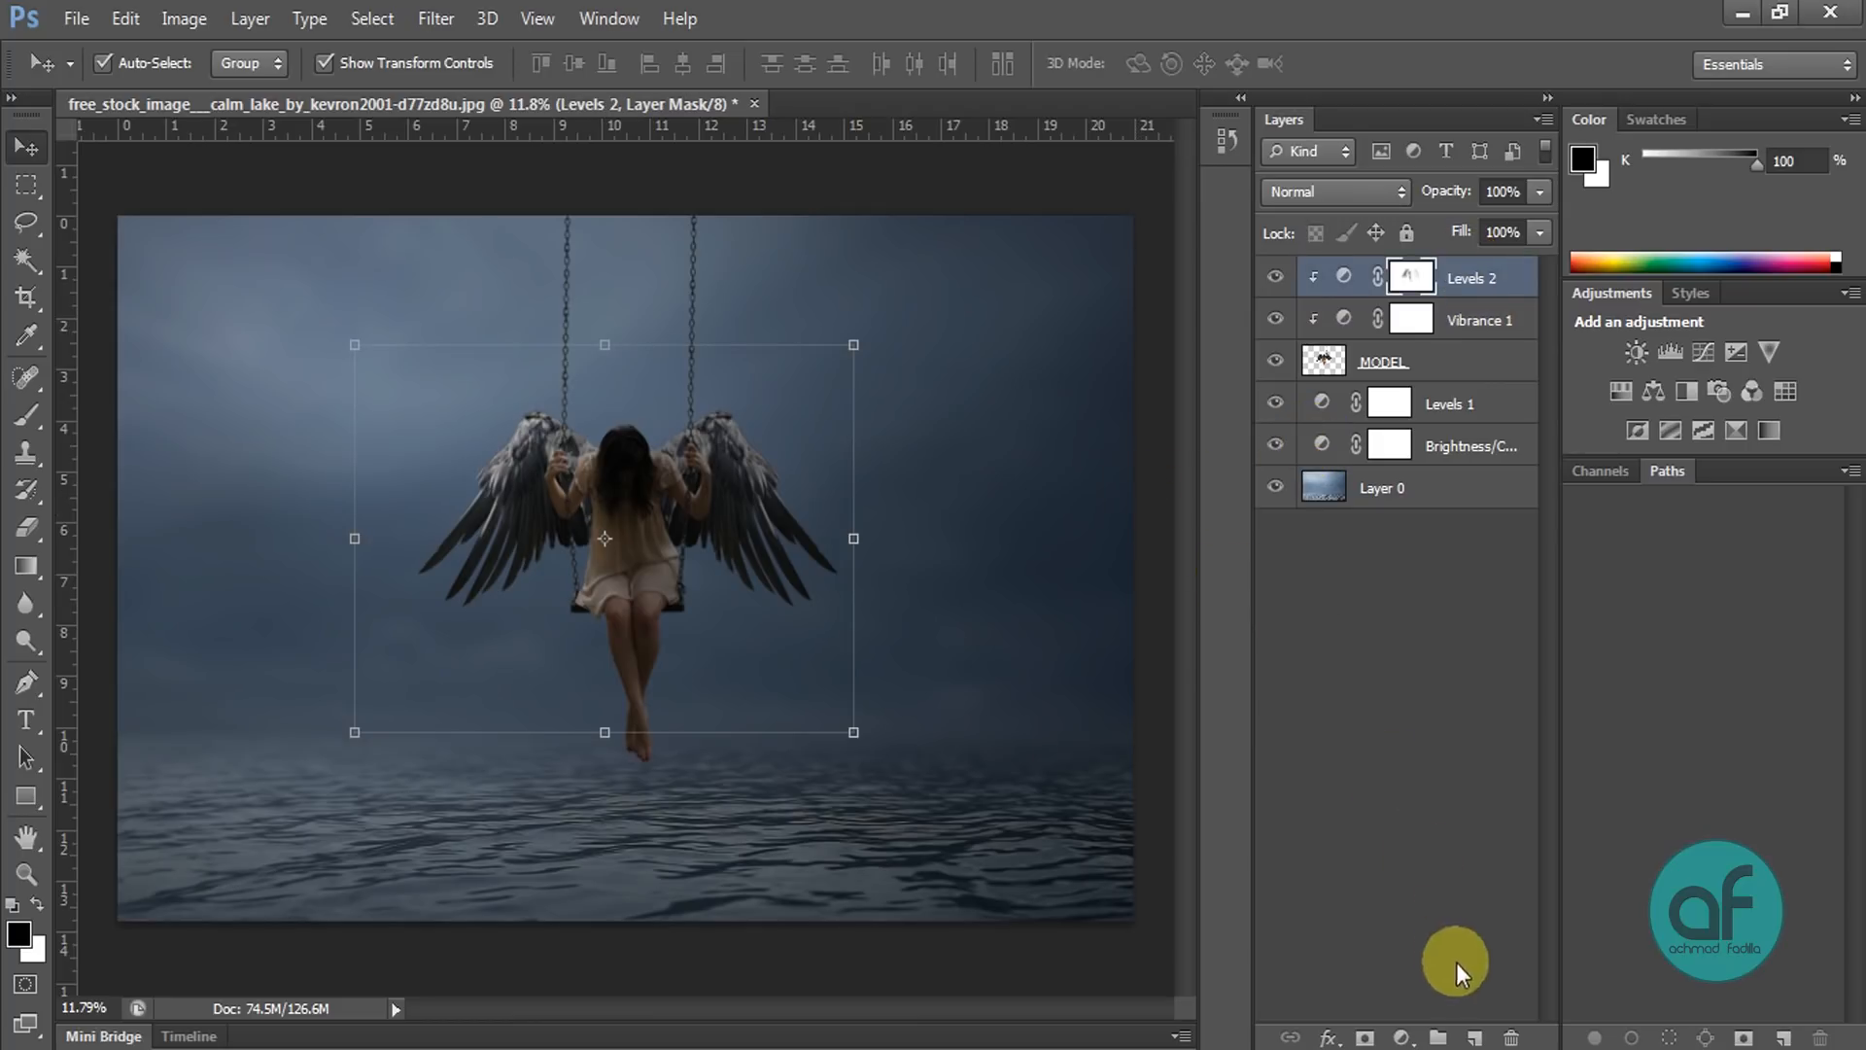
{"action": "left_click", "coordinate": [1402, 1038]}
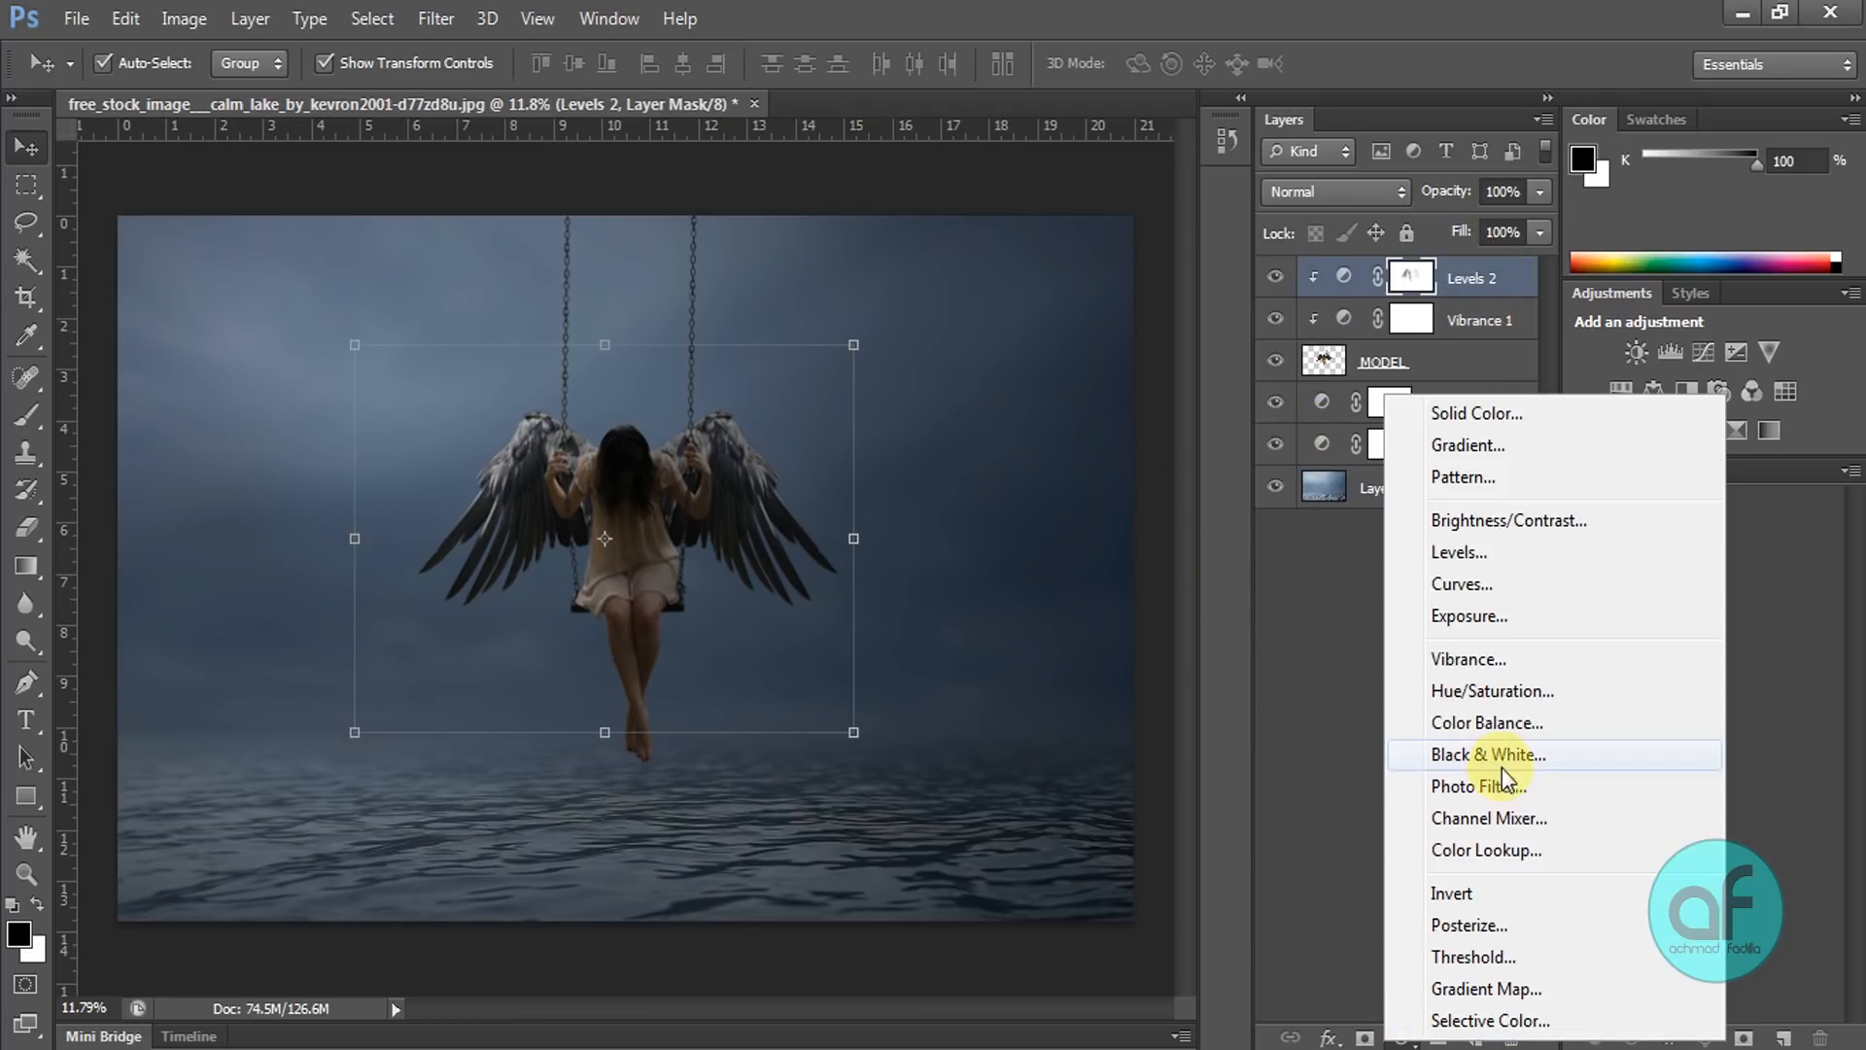
{"action": "left_click", "coordinate": [1495, 727]}
{"action": "left_click_drag", "start_coordinate": [829, 167], "coordinate": [1199, 146]}
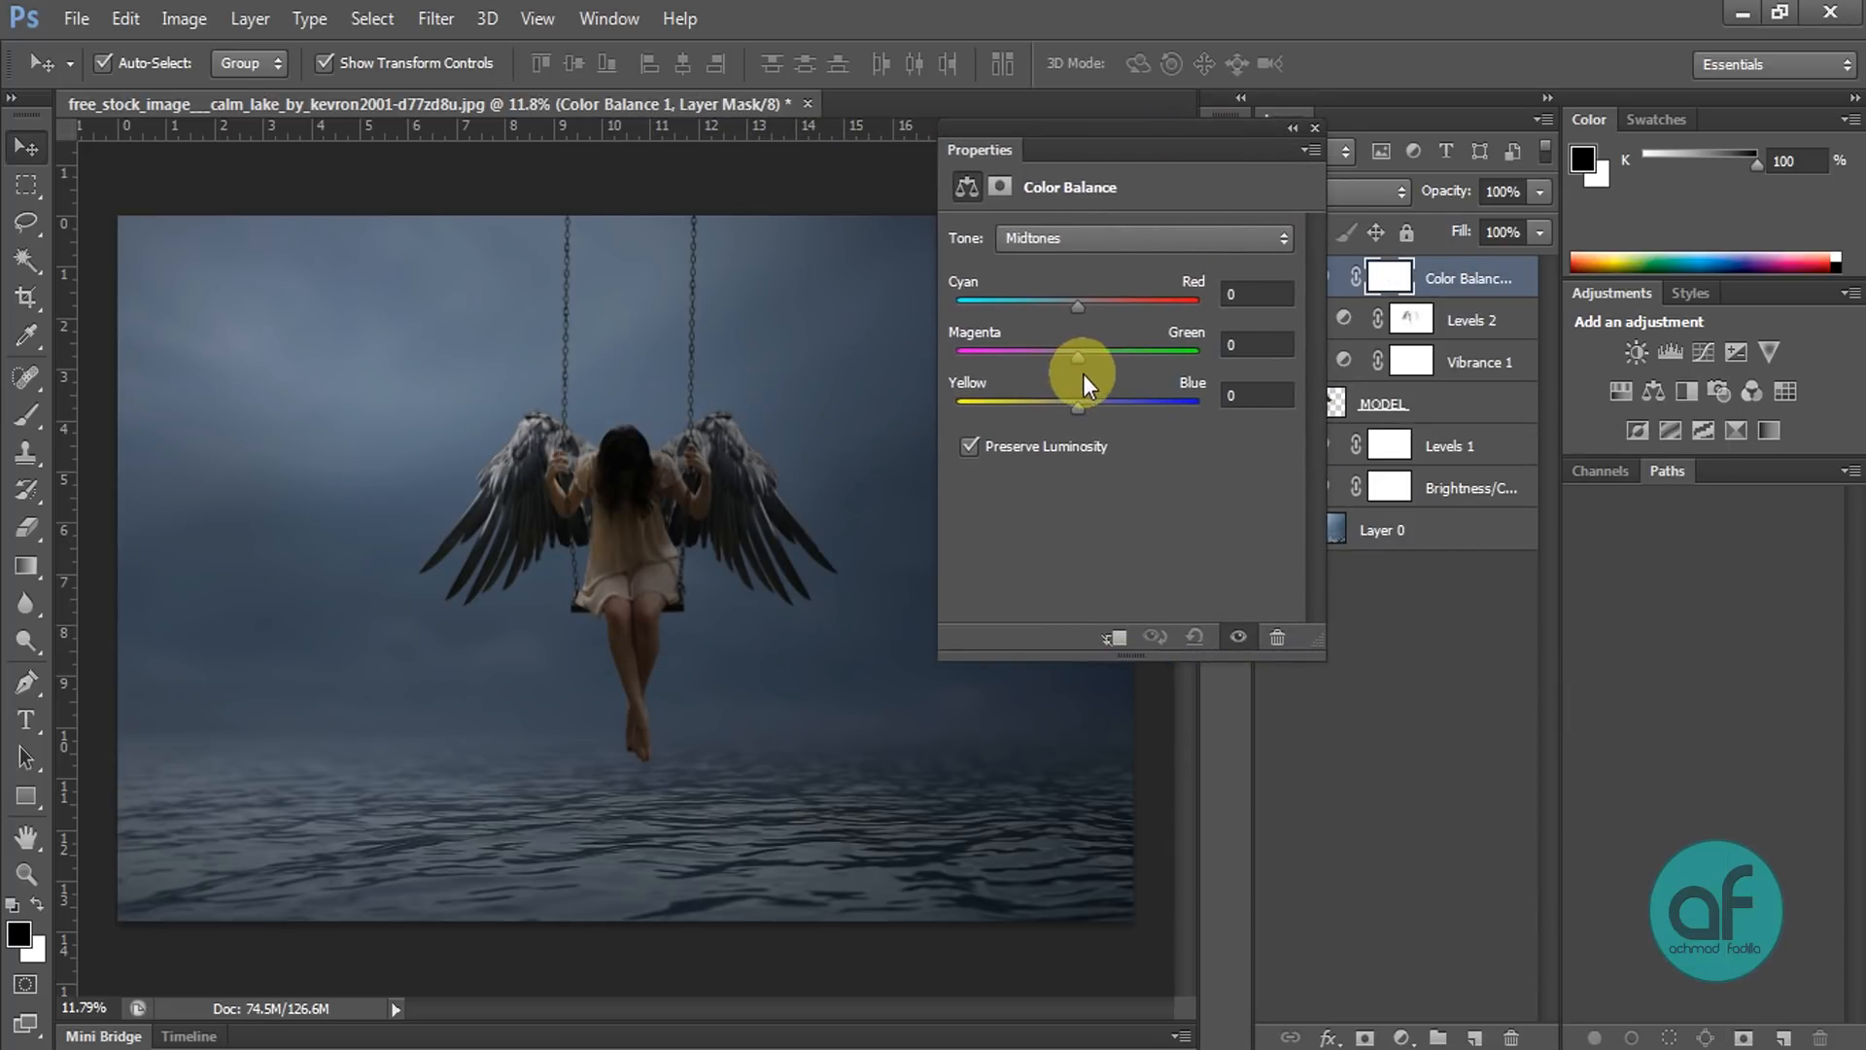
{"action": "left_click_drag", "start_coordinate": [1078, 407], "coordinate": [1106, 422]}
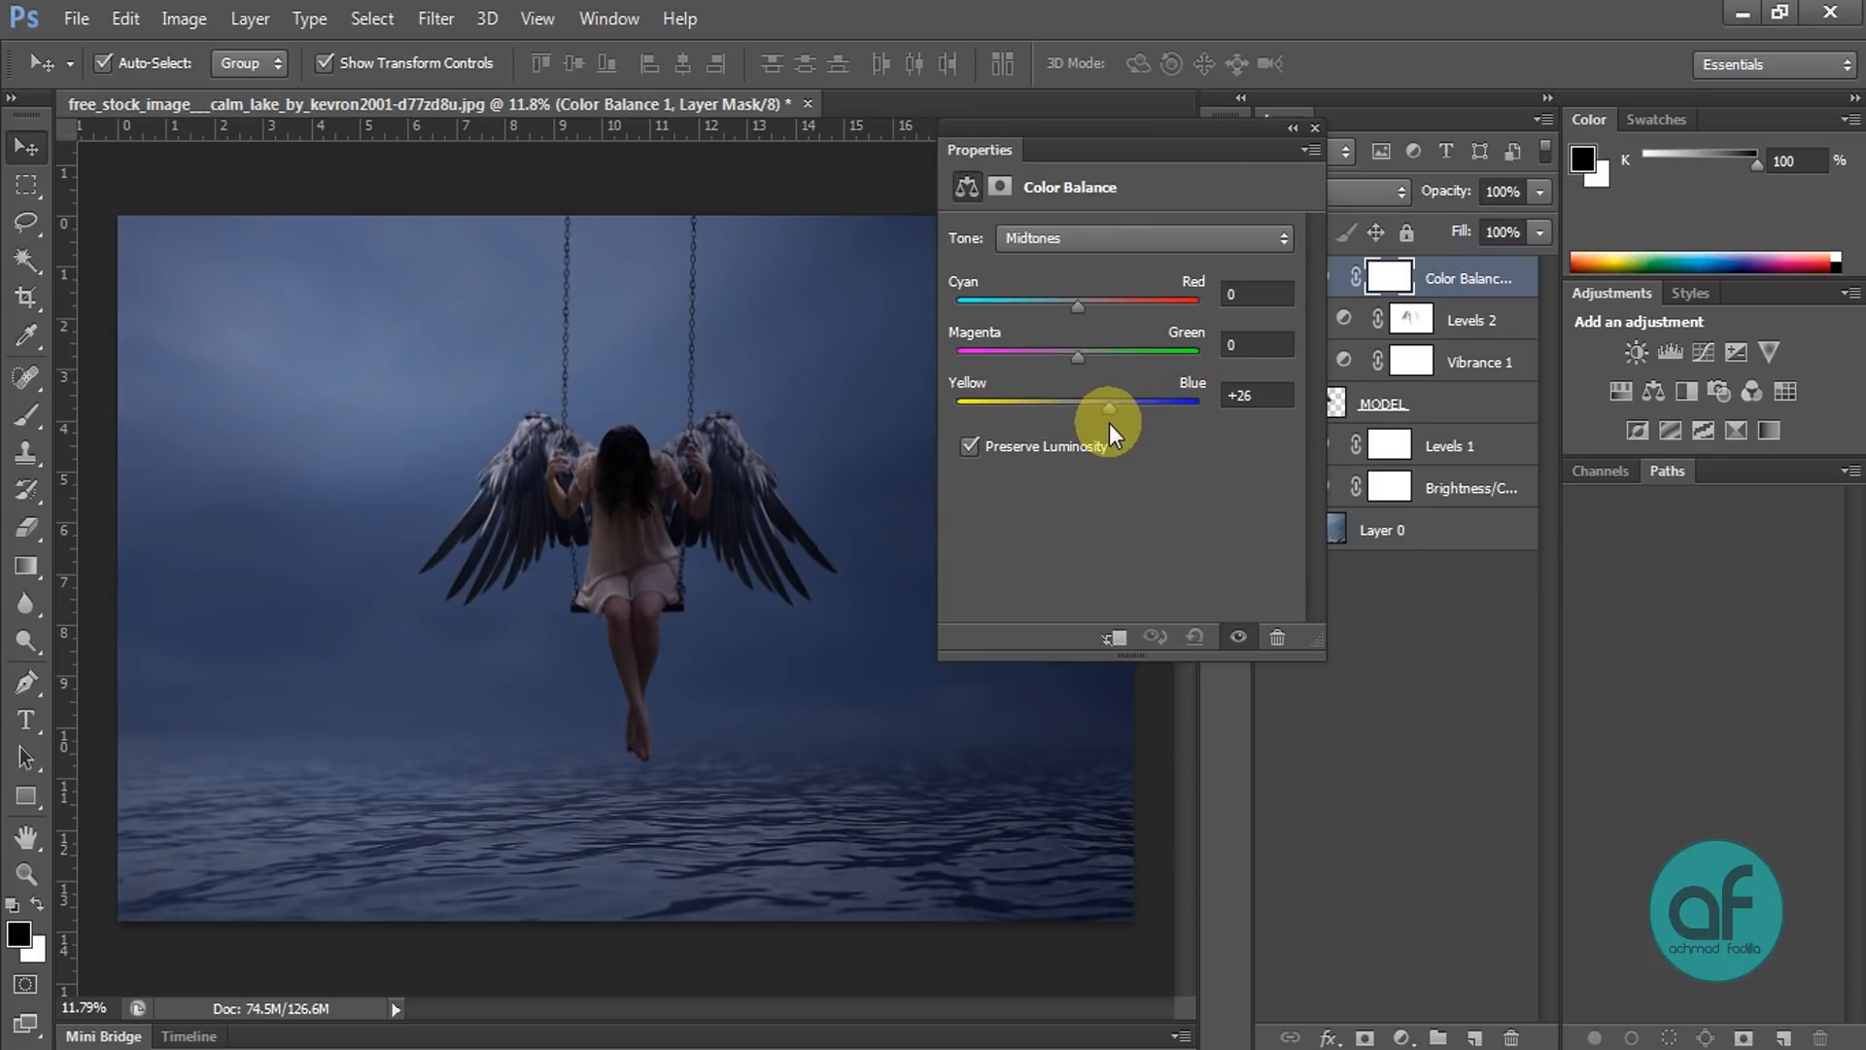
{"action": "left_click_drag", "start_coordinate": [1114, 422], "coordinate": [1114, 422]}
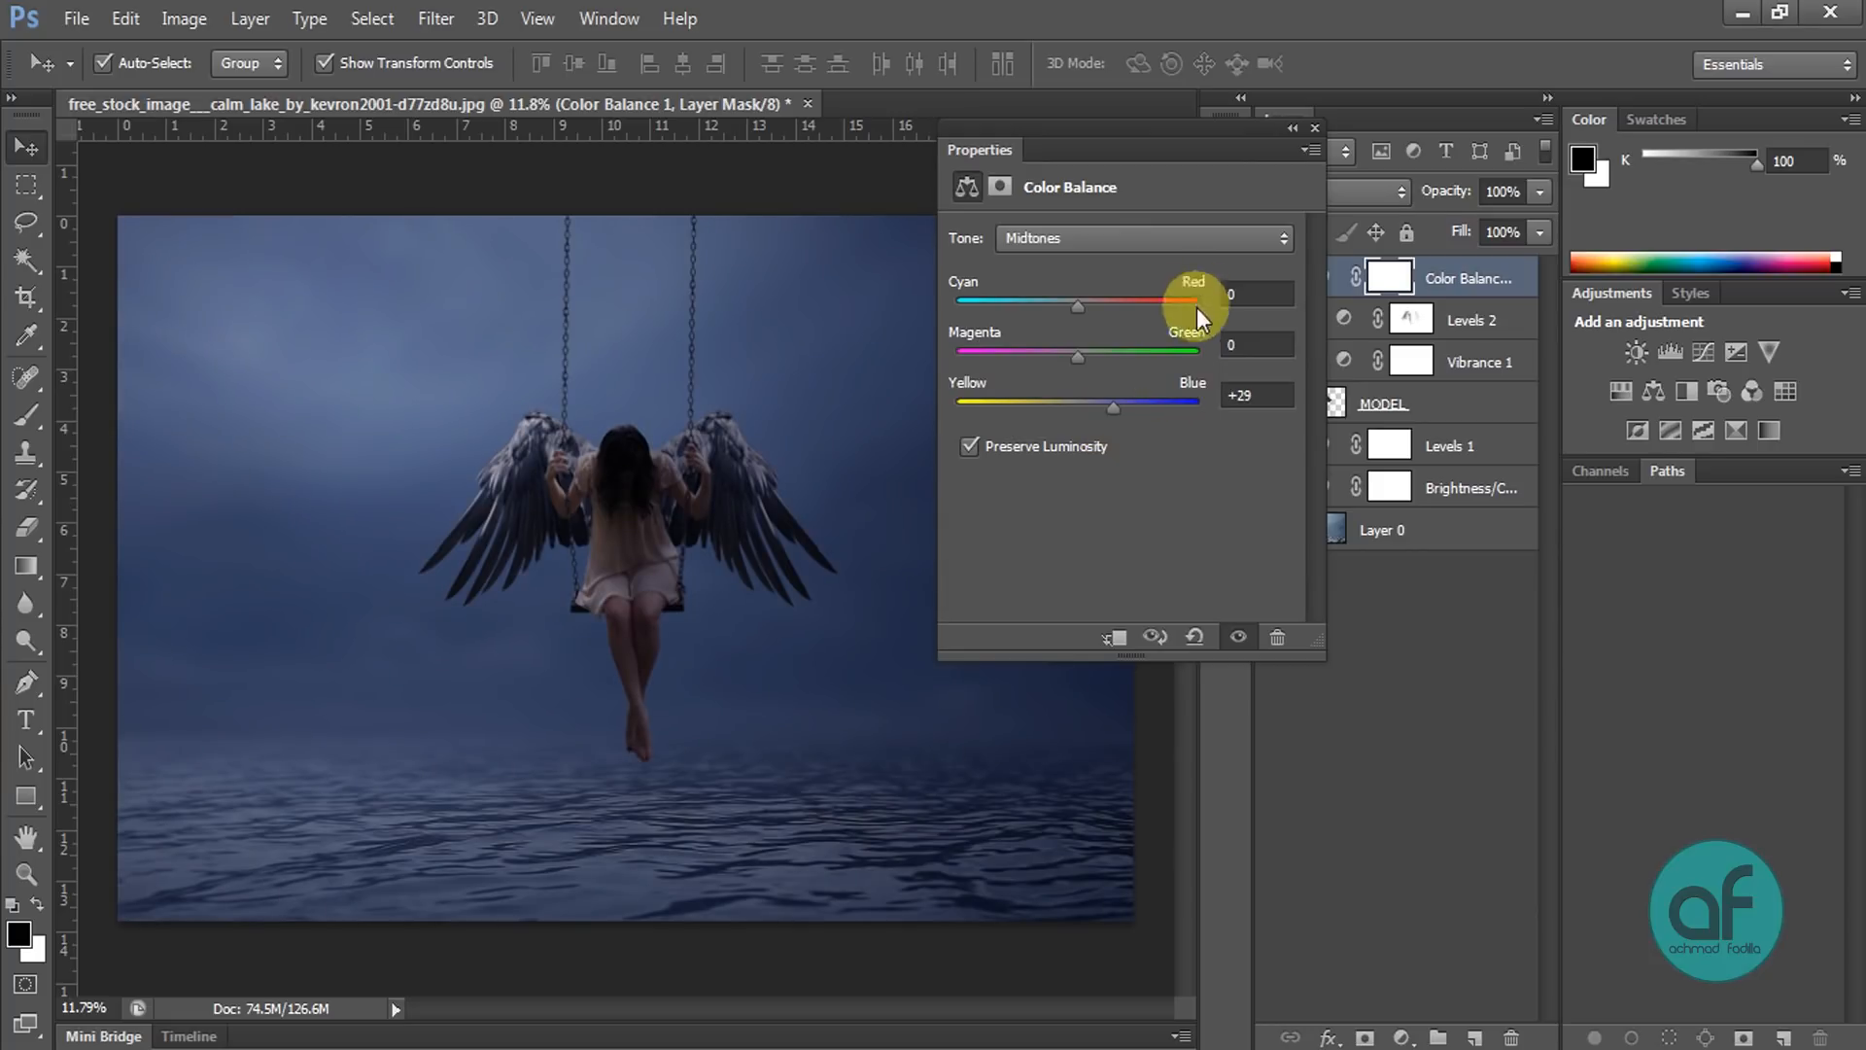
{"action": "left_click", "coordinate": [1315, 128]}
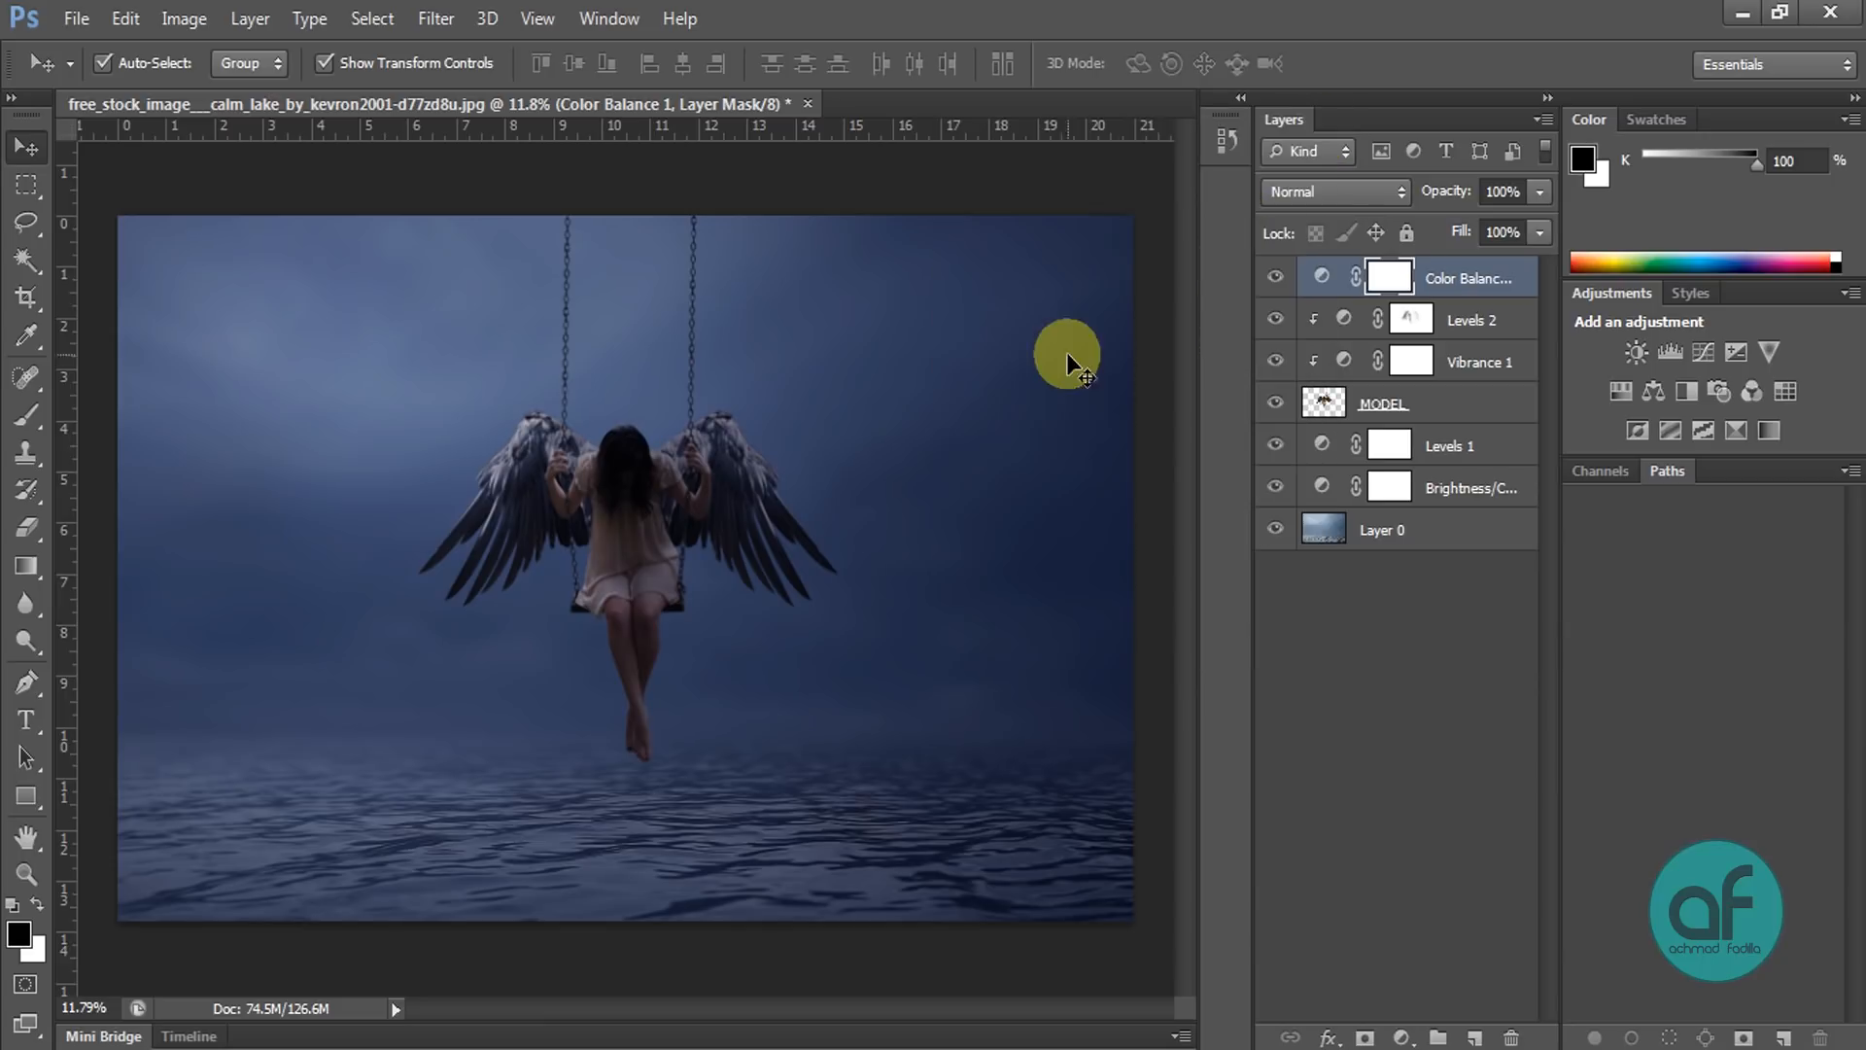
{"action": "left_click", "coordinate": [1150, 332]}
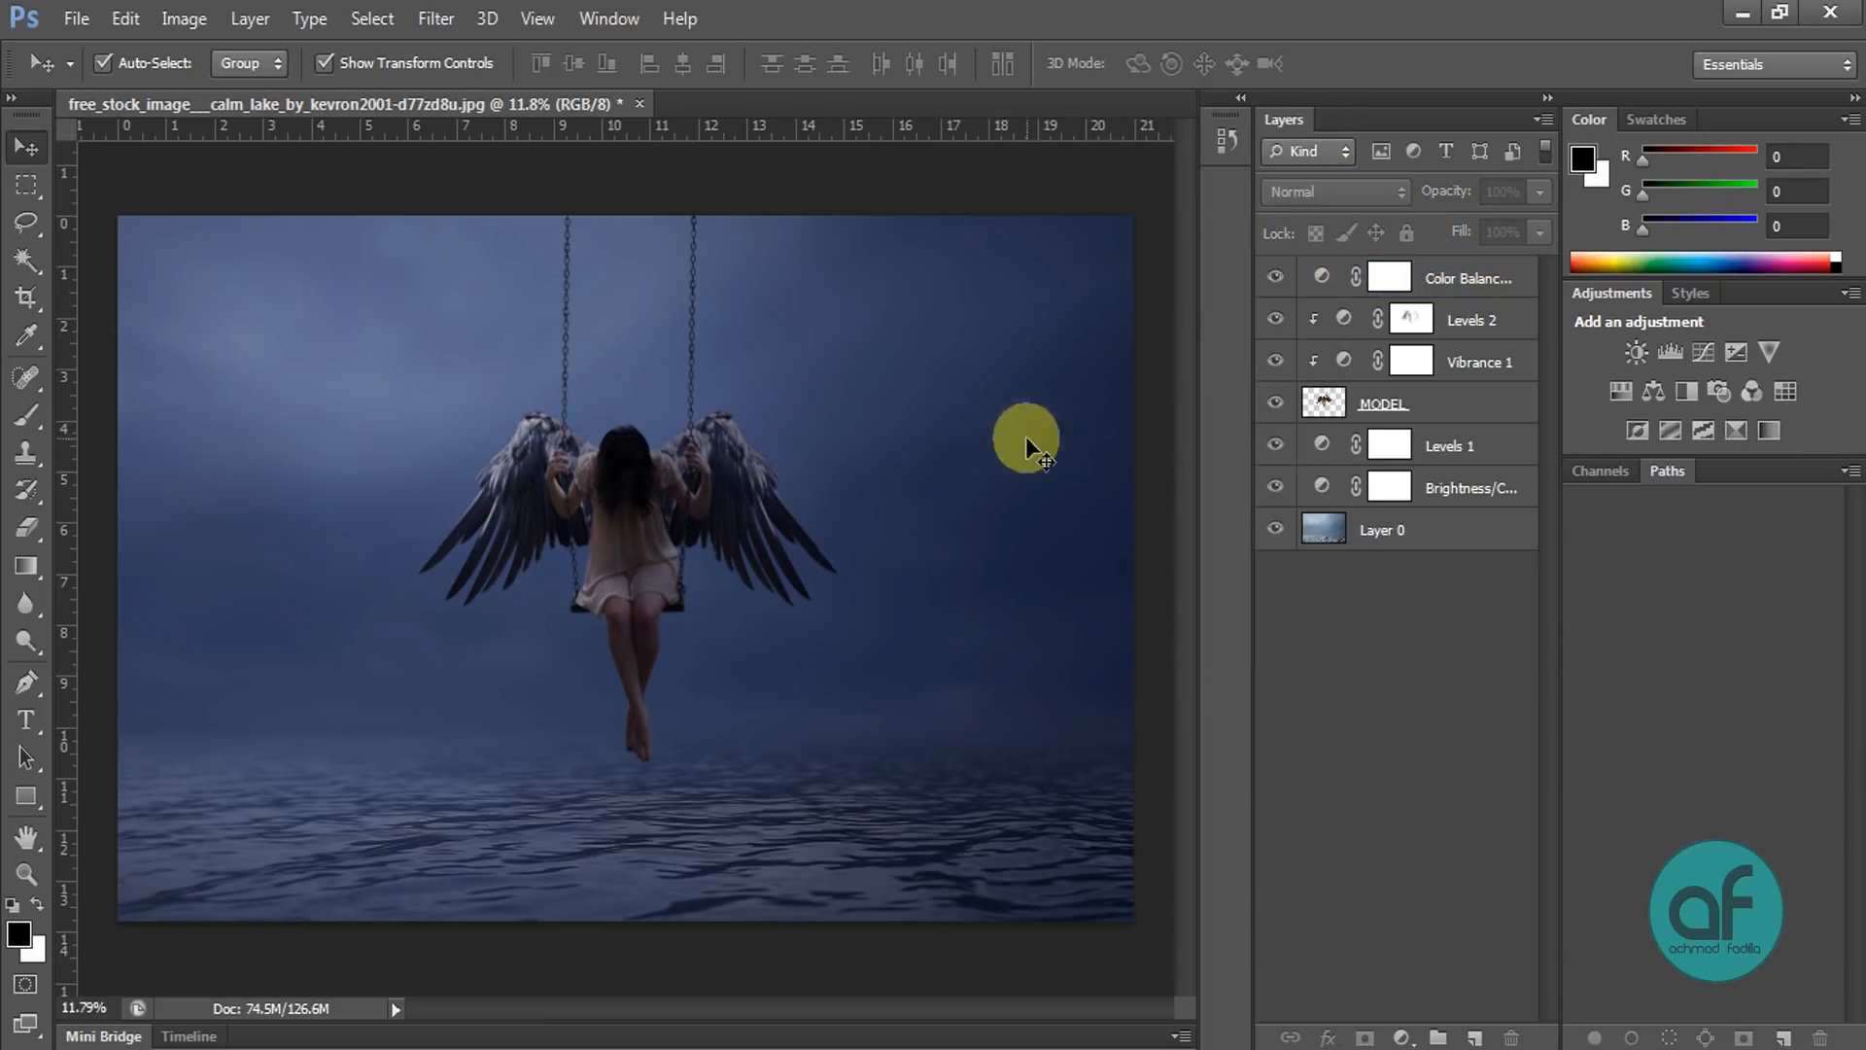
Step: Place the crow_smoke image from New folder, shrink it and position it in the sky above the left wing
{"action": "left_click", "coordinate": [73, 22]}
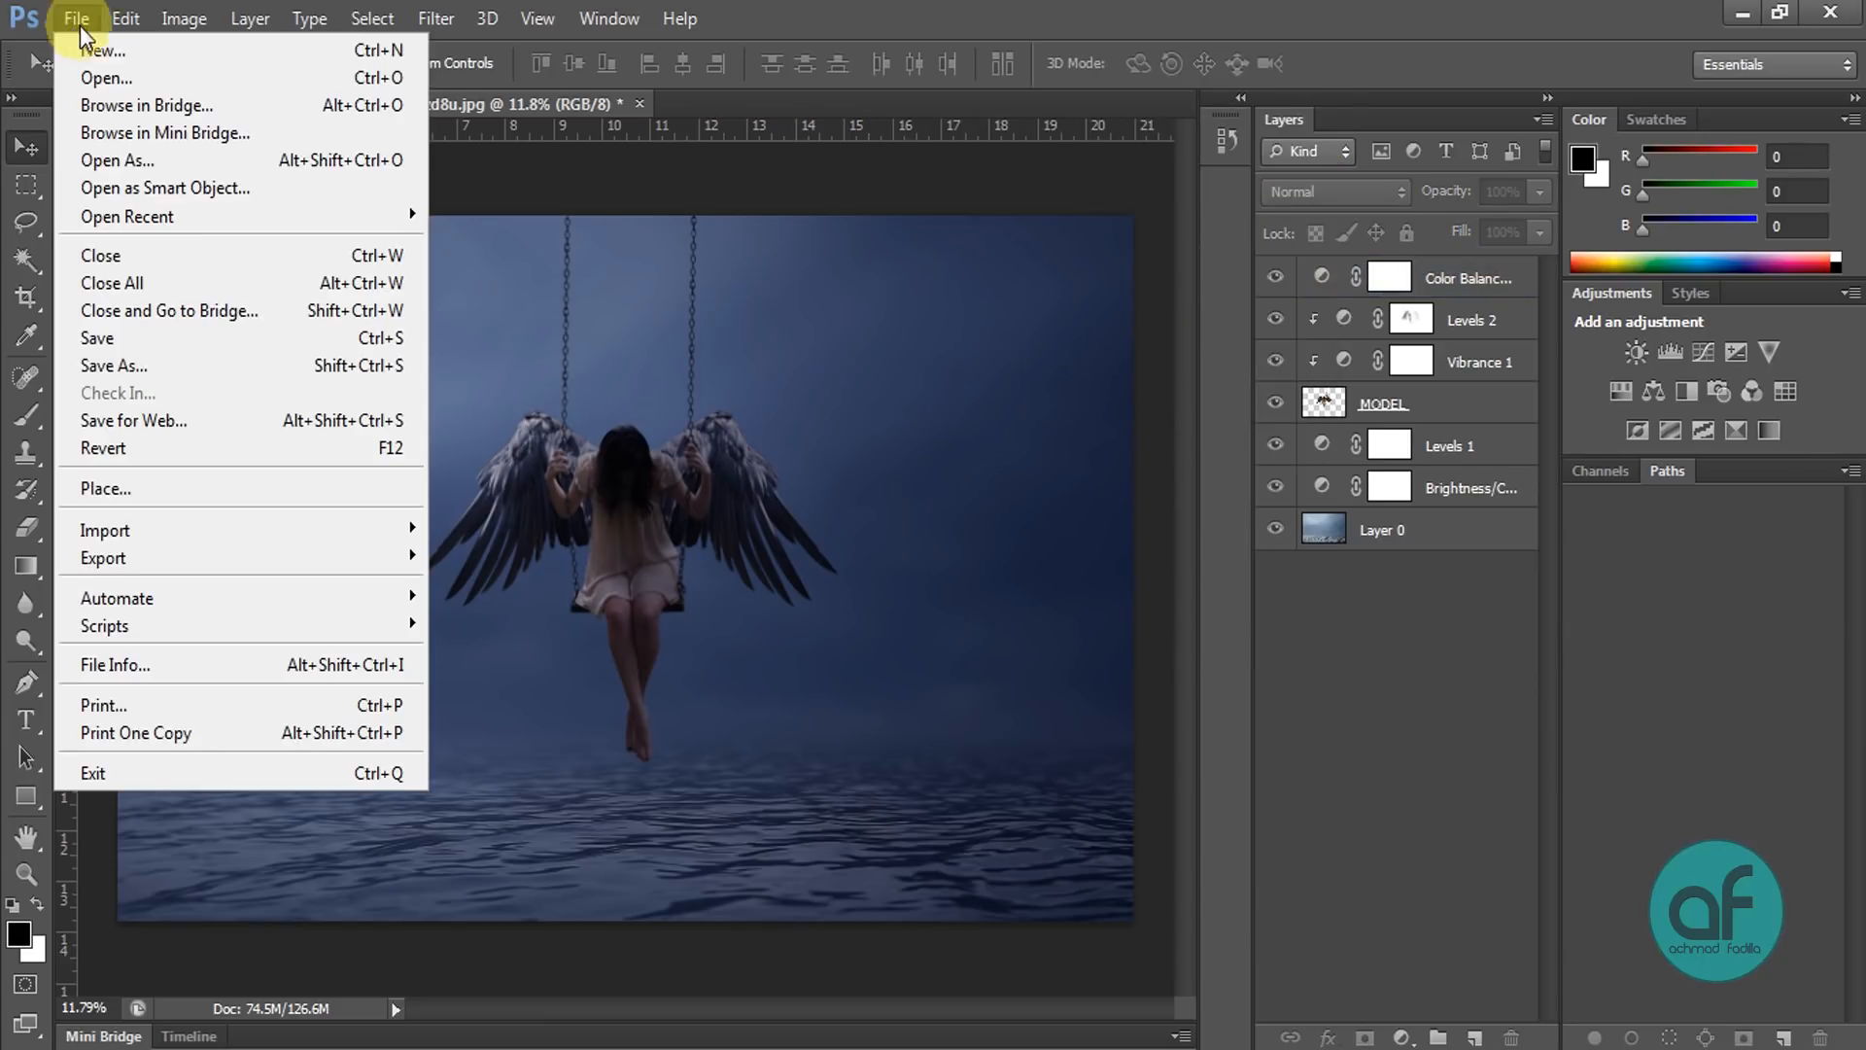
{"action": "left_click", "coordinate": [167, 488]}
{"action": "left_click", "coordinate": [899, 209]}
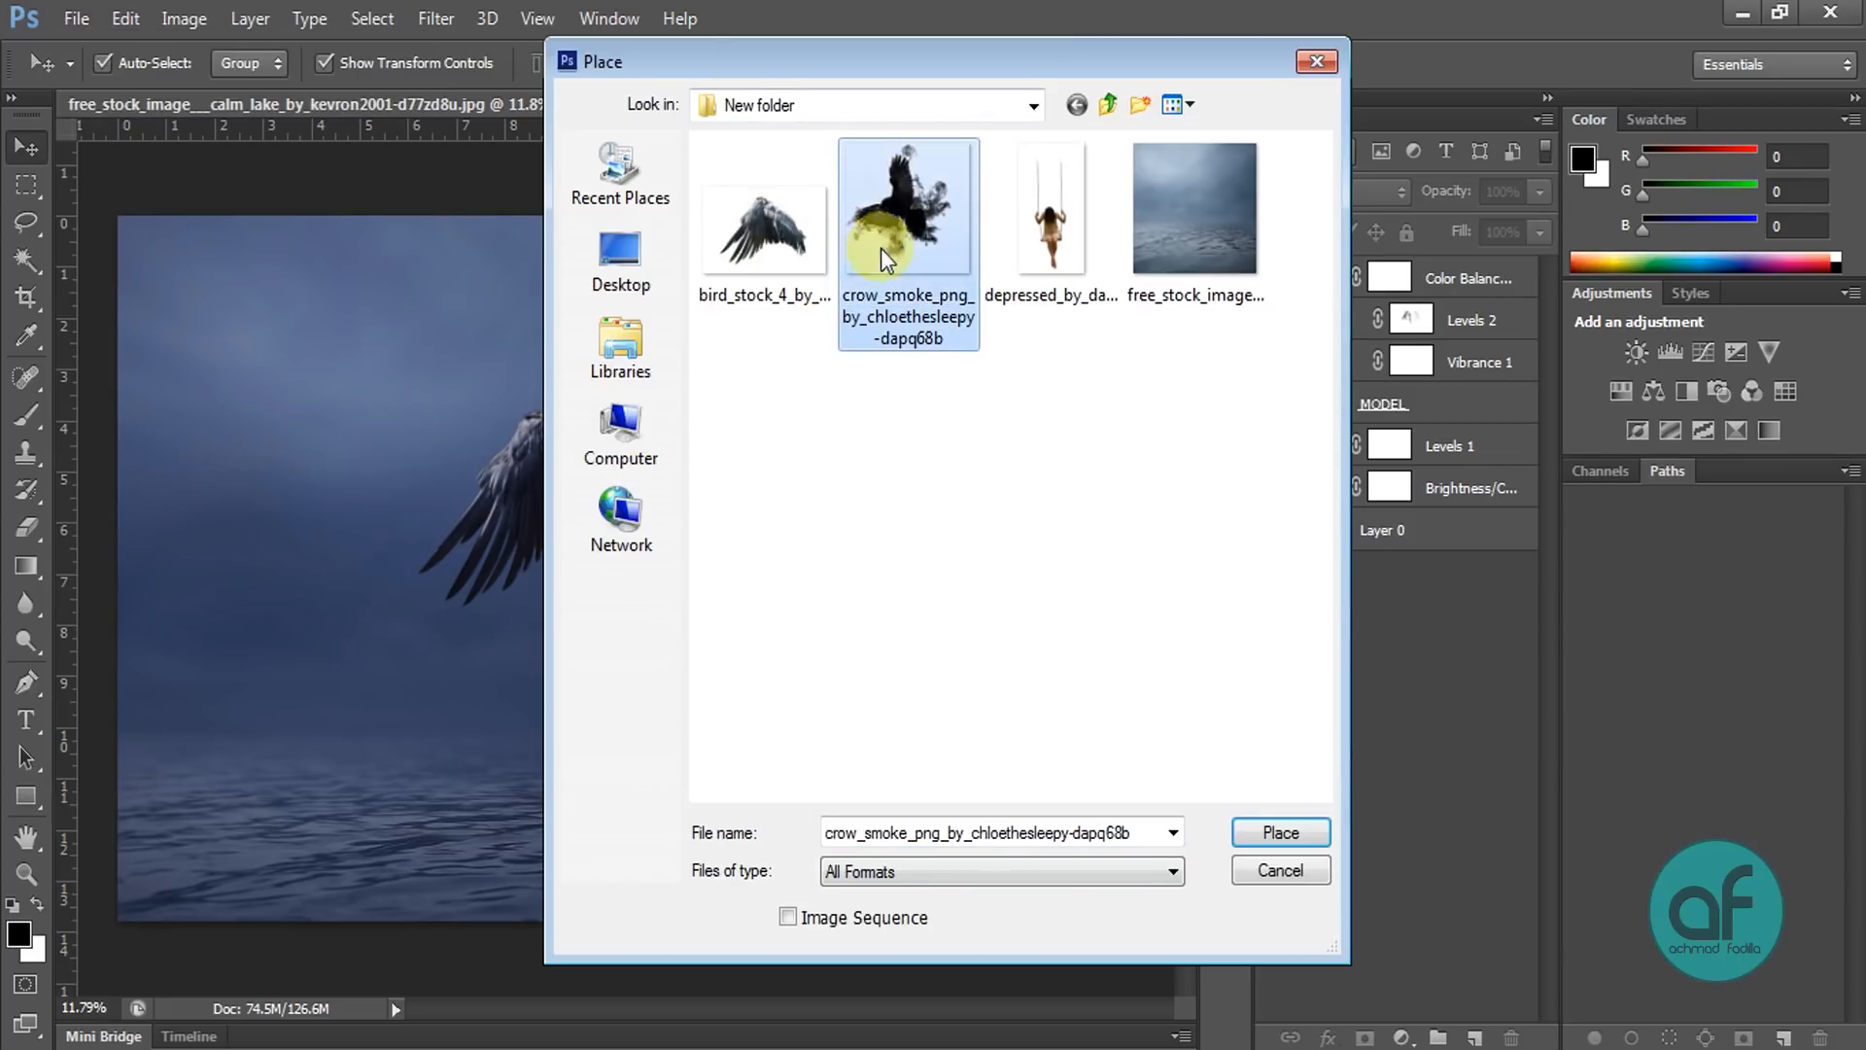
{"action": "left_click", "coordinate": [1273, 828]}
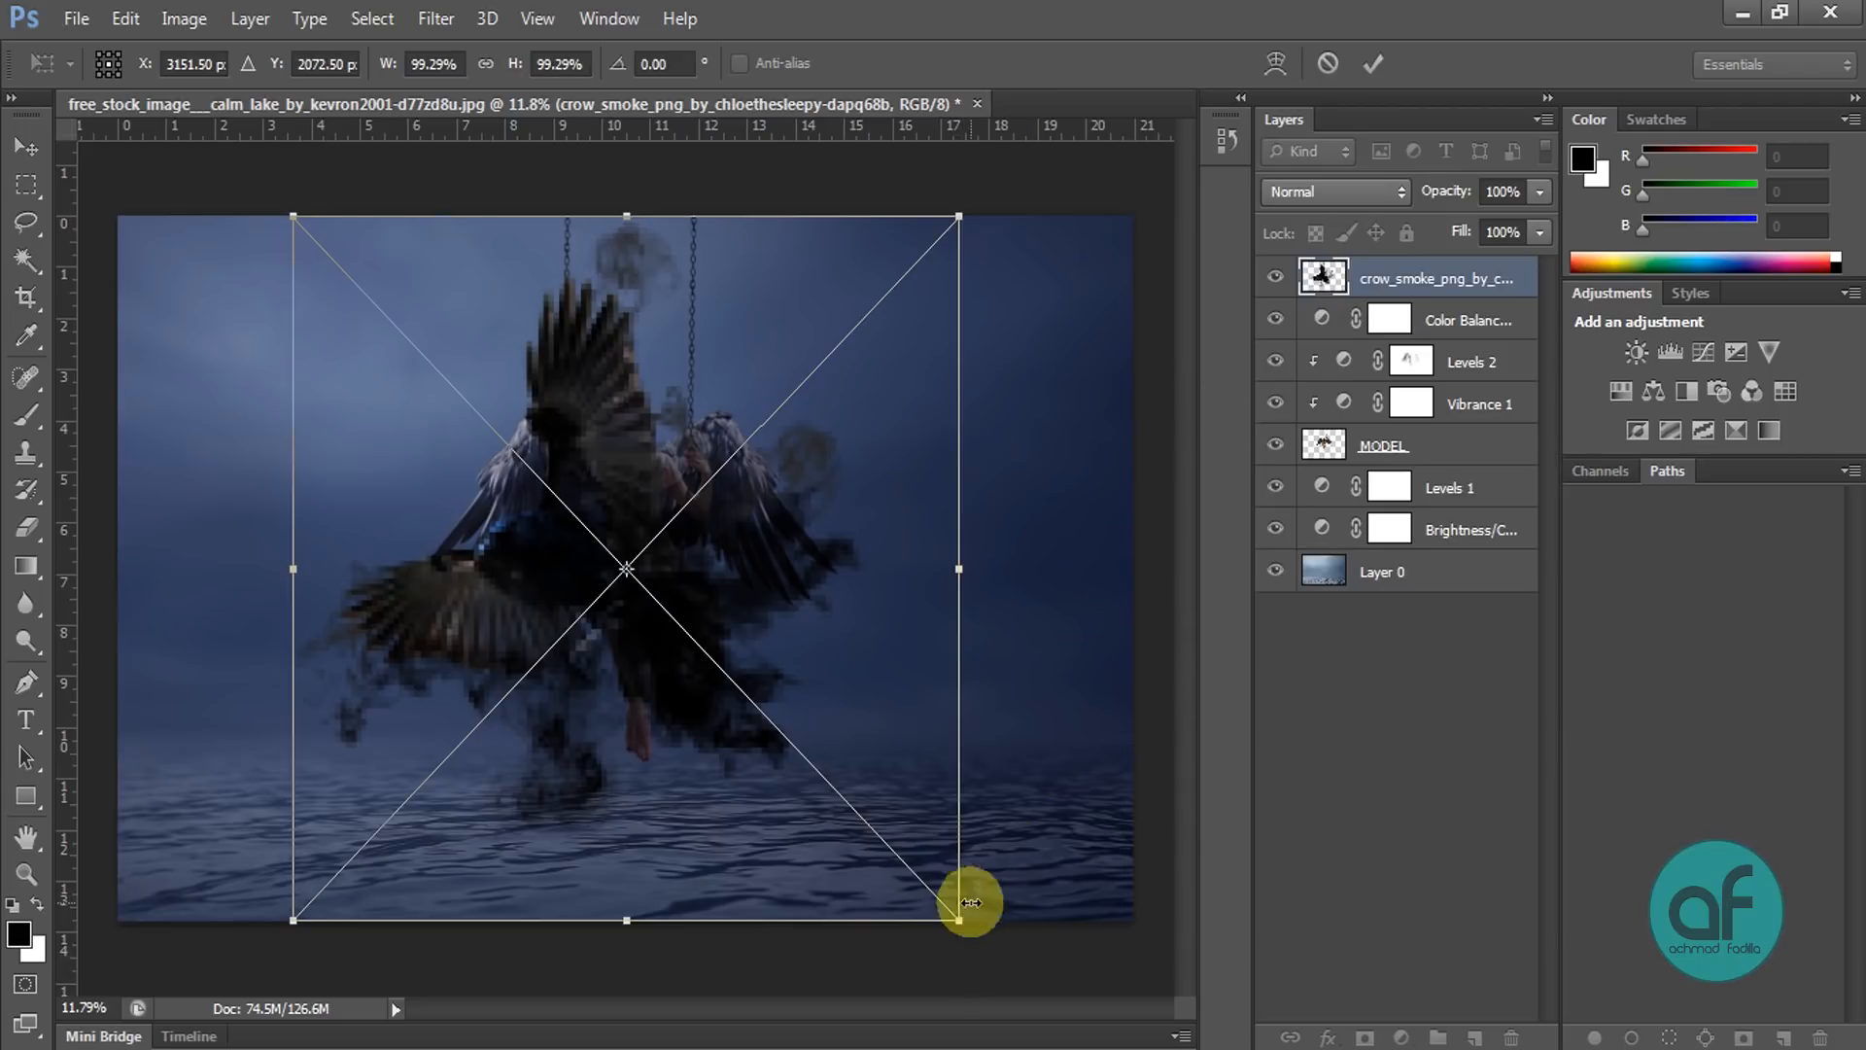
{"action": "left_click_drag", "start_coordinate": [960, 919], "coordinate": [428, 398]}
{"action": "left_click_drag", "start_coordinate": [413, 316], "coordinate": [476, 404]}
{"action": "key", "text": "Return"}
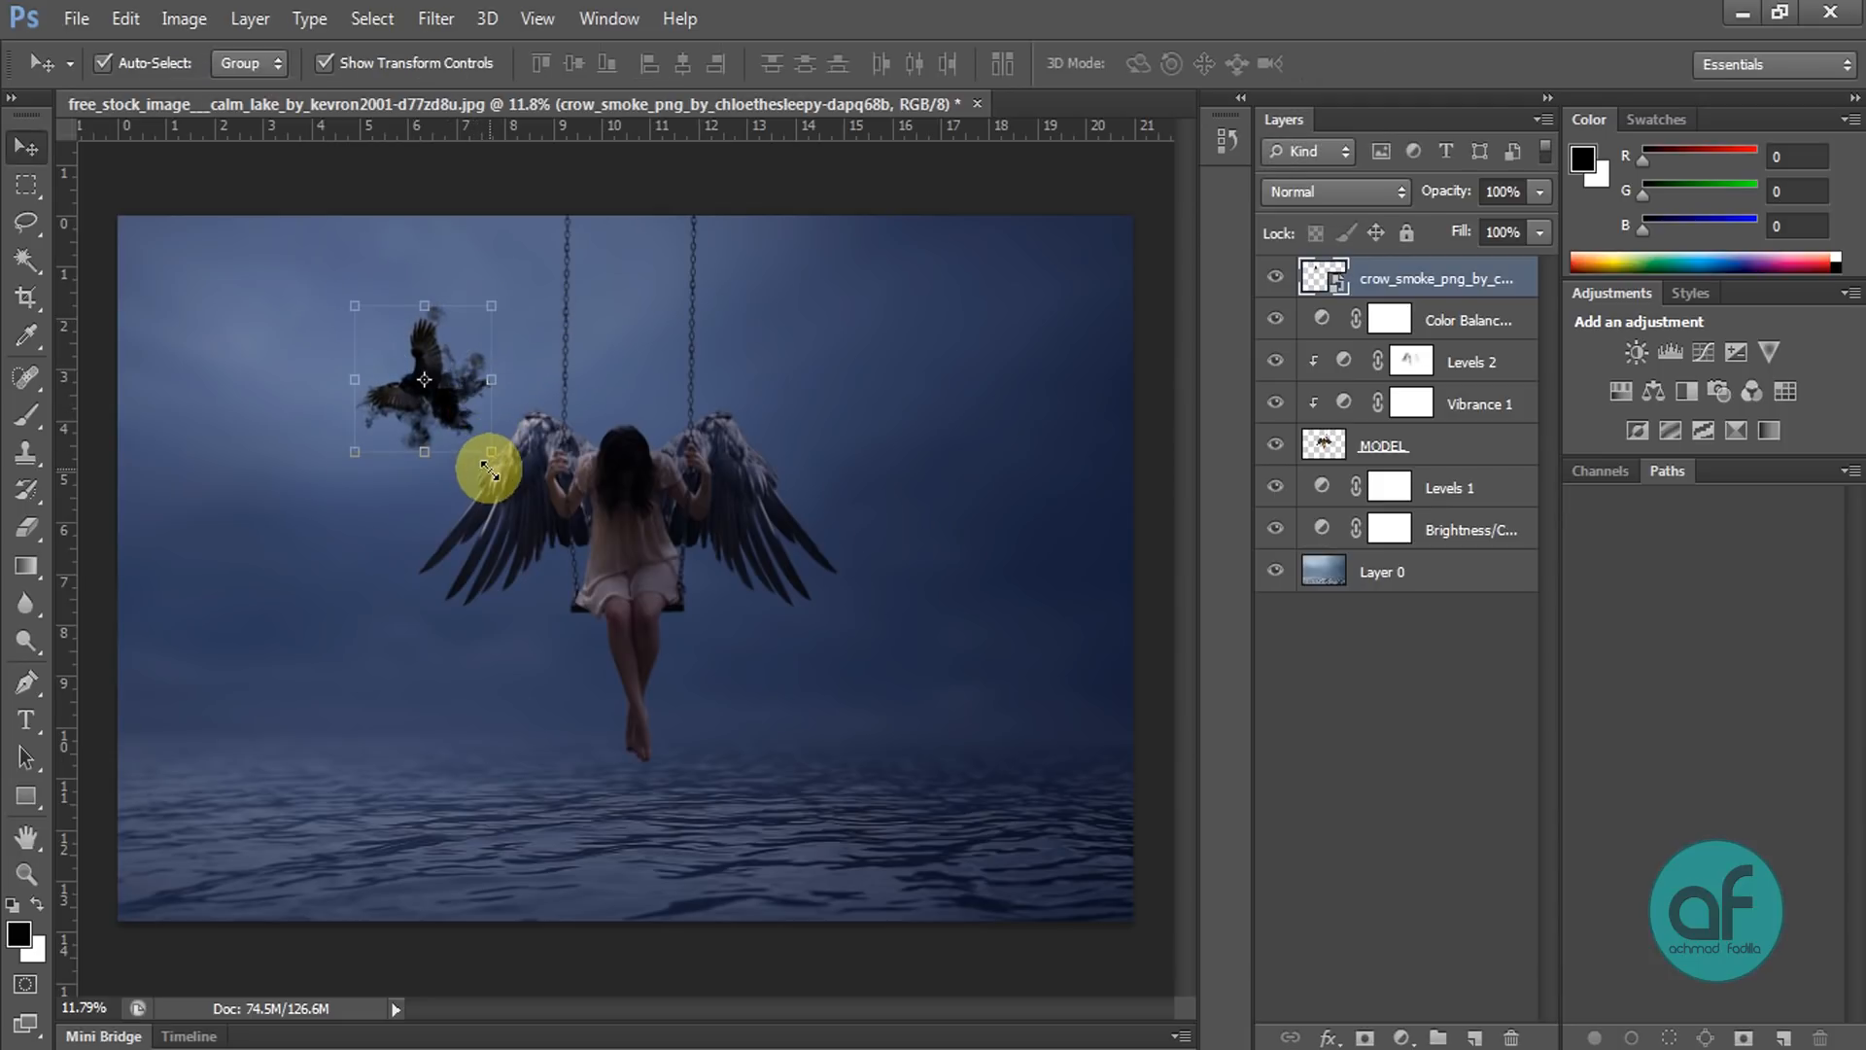
Step: Scale the placed crow down further to about 19% and move its layer below the Color Balance adjustment
{"action": "scroll", "coordinate": [486, 463], "scroll_direction": "up", "scroll_amount": 2}
{"action": "left_click_drag", "start_coordinate": [490, 449], "coordinate": [500, 404]}
{"action": "key", "text": "Return"}
{"action": "left_click_drag", "start_coordinate": [1479, 288], "coordinate": [1479, 324]}
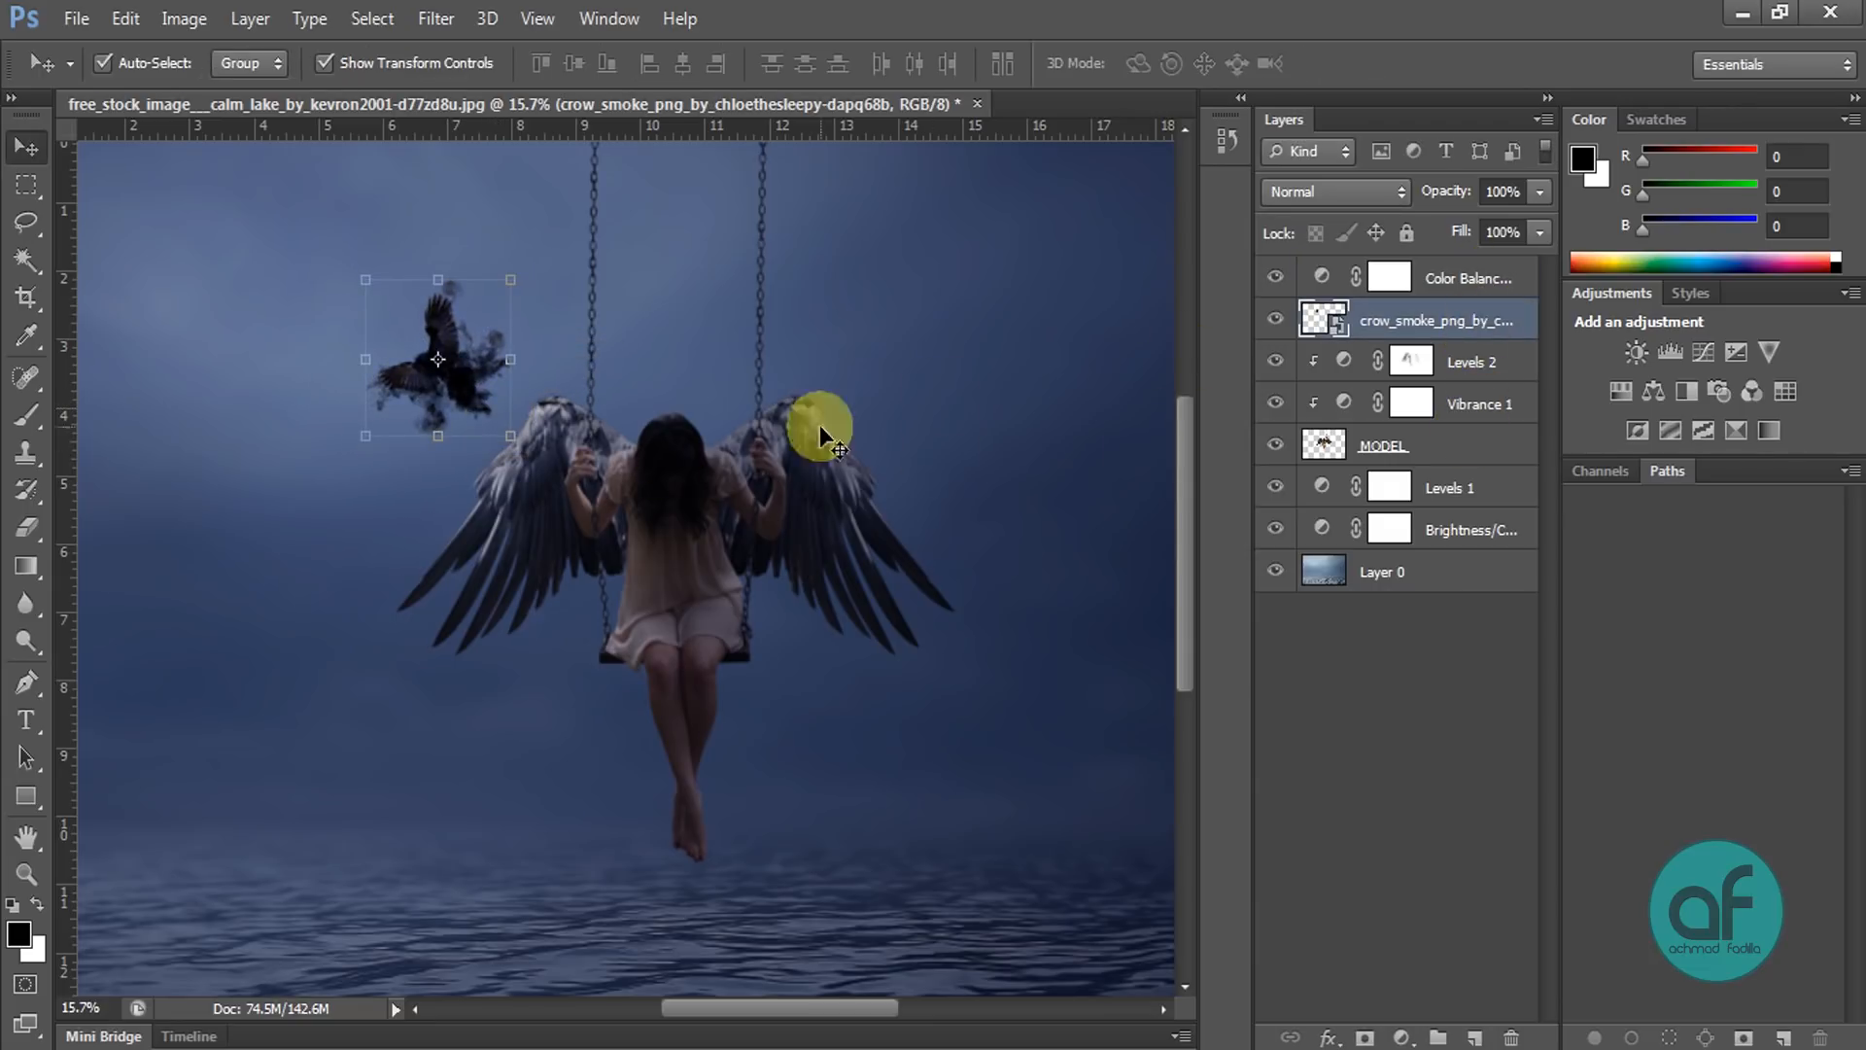
{"action": "left_click", "coordinate": [513, 439]}
{"action": "left_click_drag", "start_coordinate": [515, 445], "coordinate": [484, 393]}
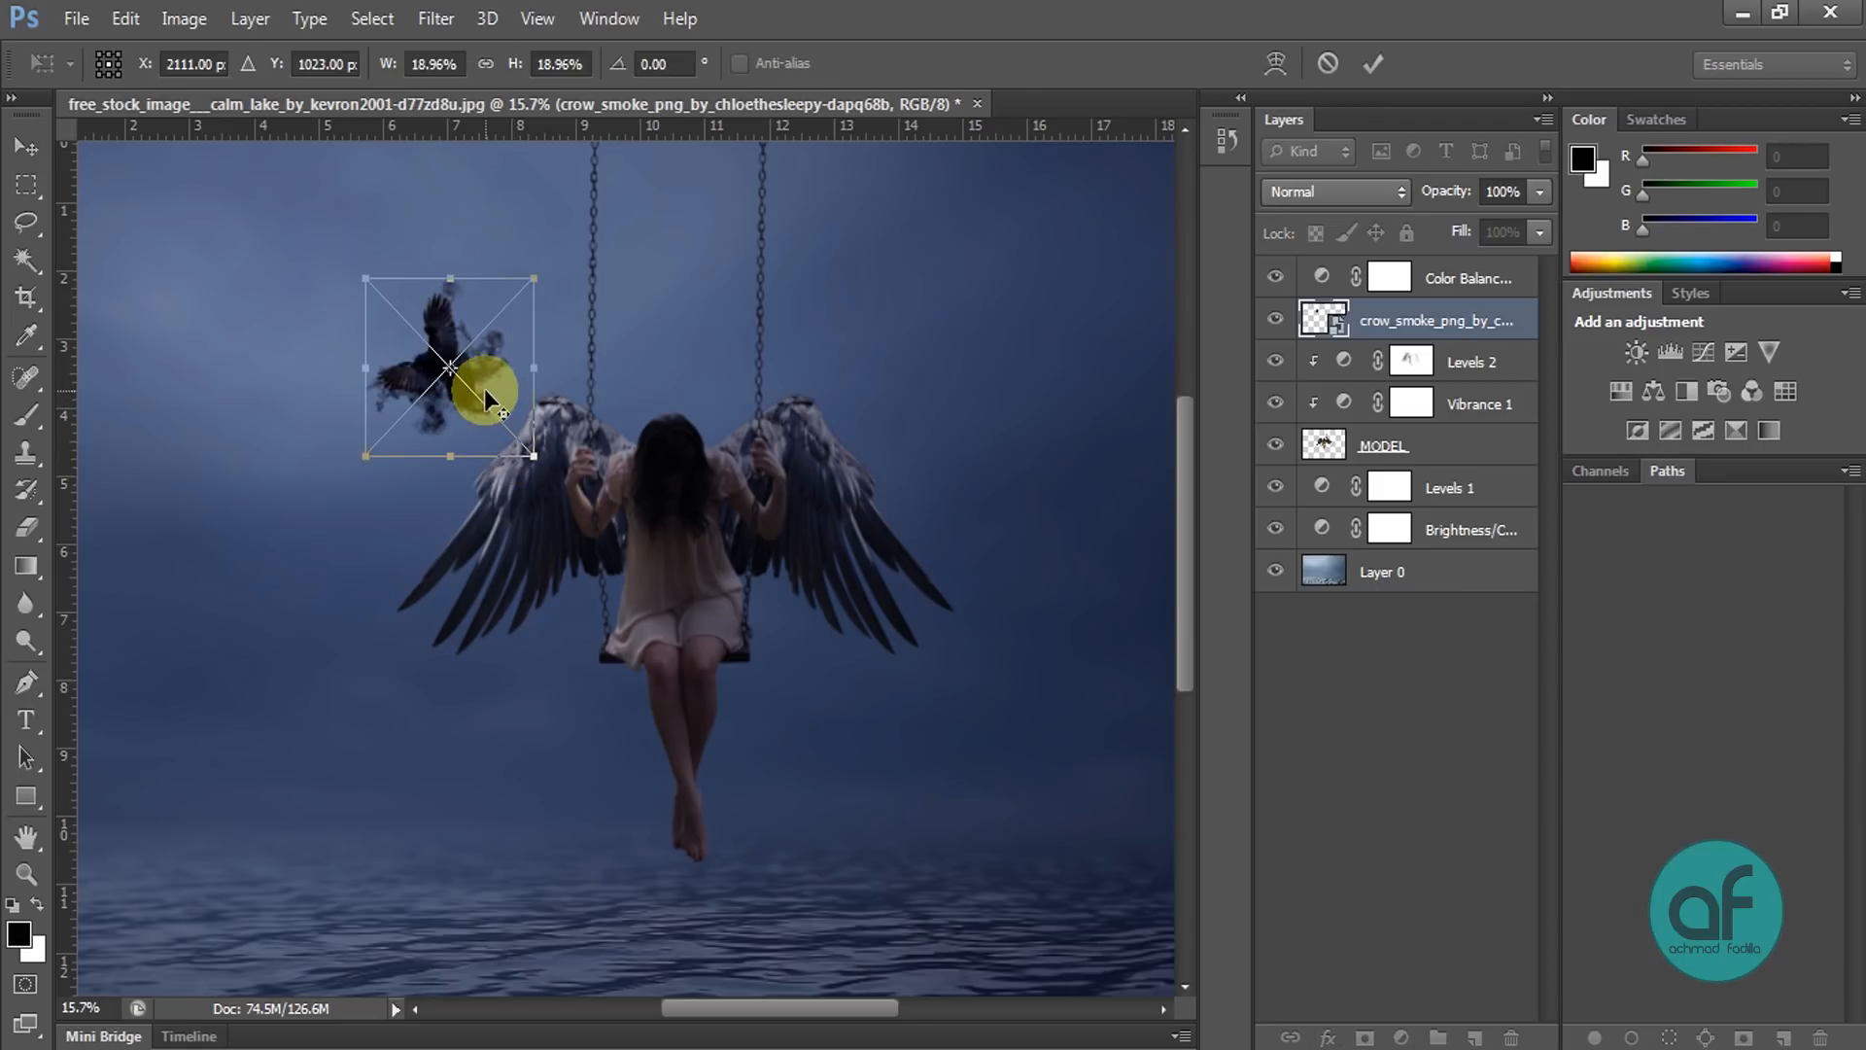
{"action": "key", "text": "Return"}
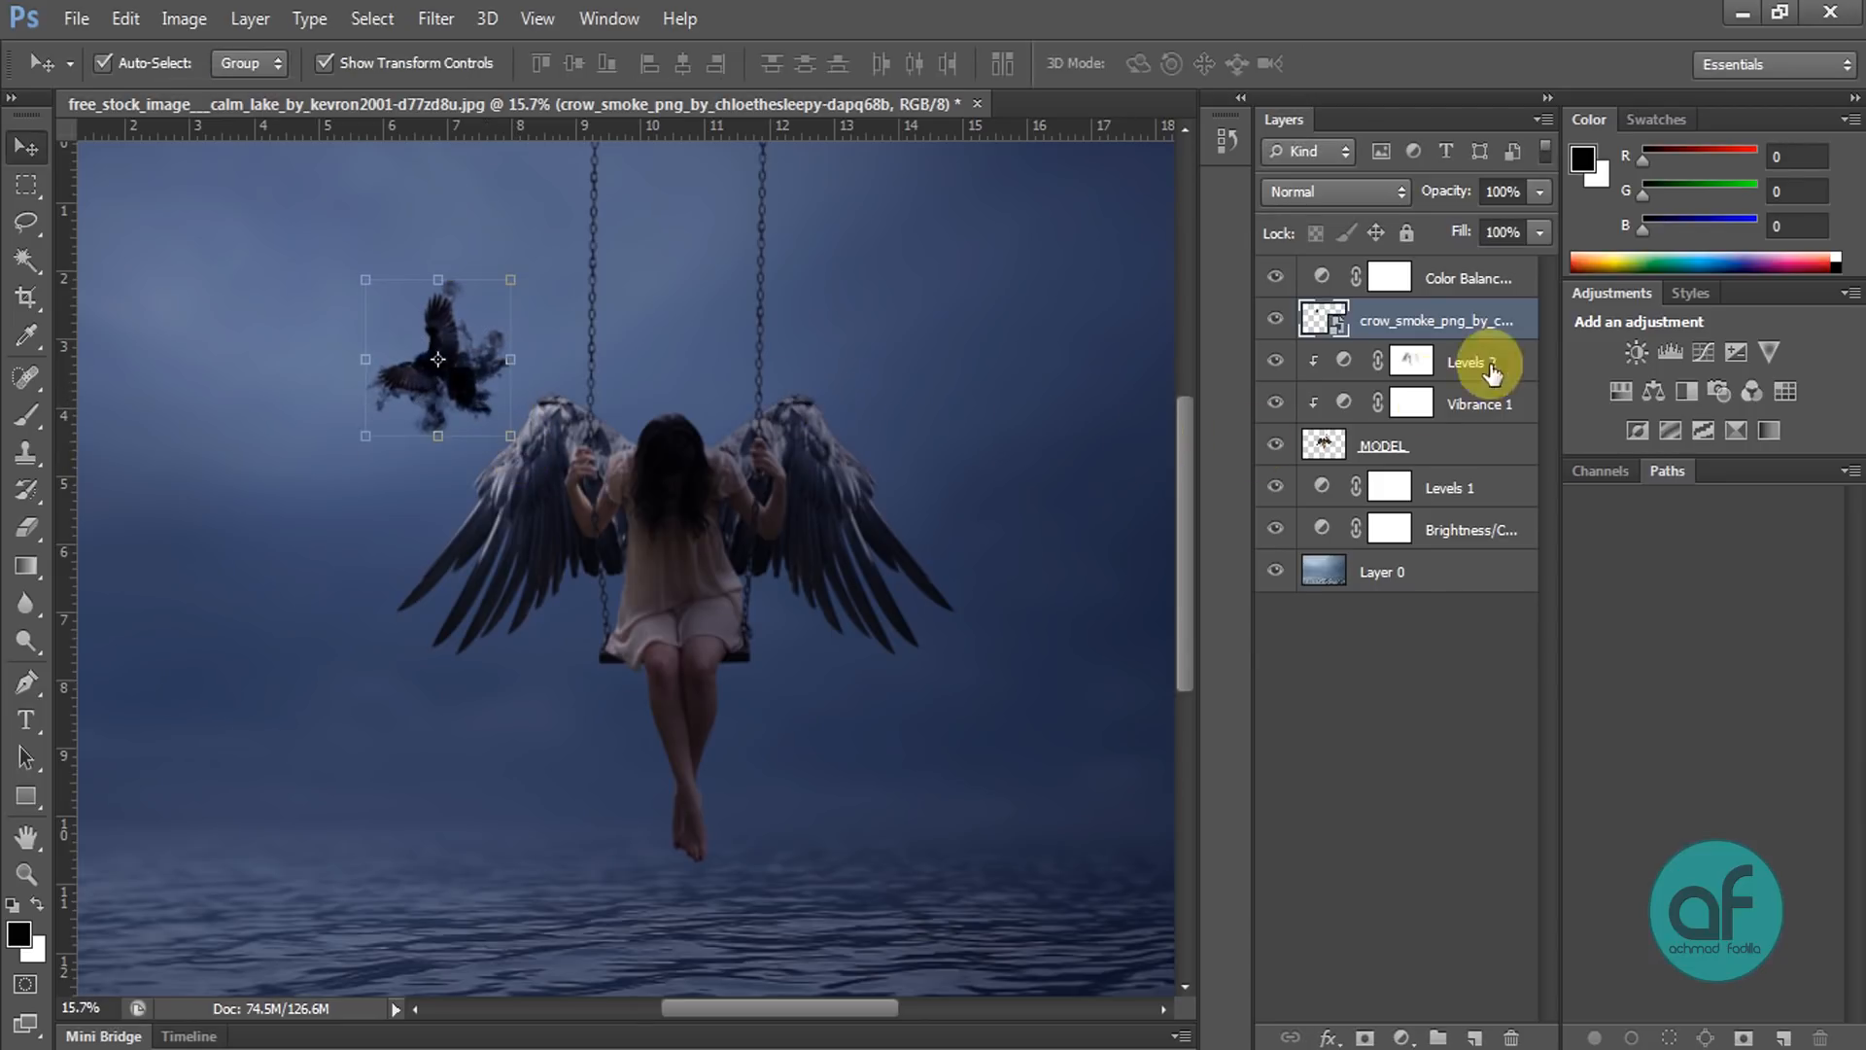
Step: Rename the crow_smoke layer as Crow and duplicate it
{"action": "double_click", "coordinate": [1396, 321]}
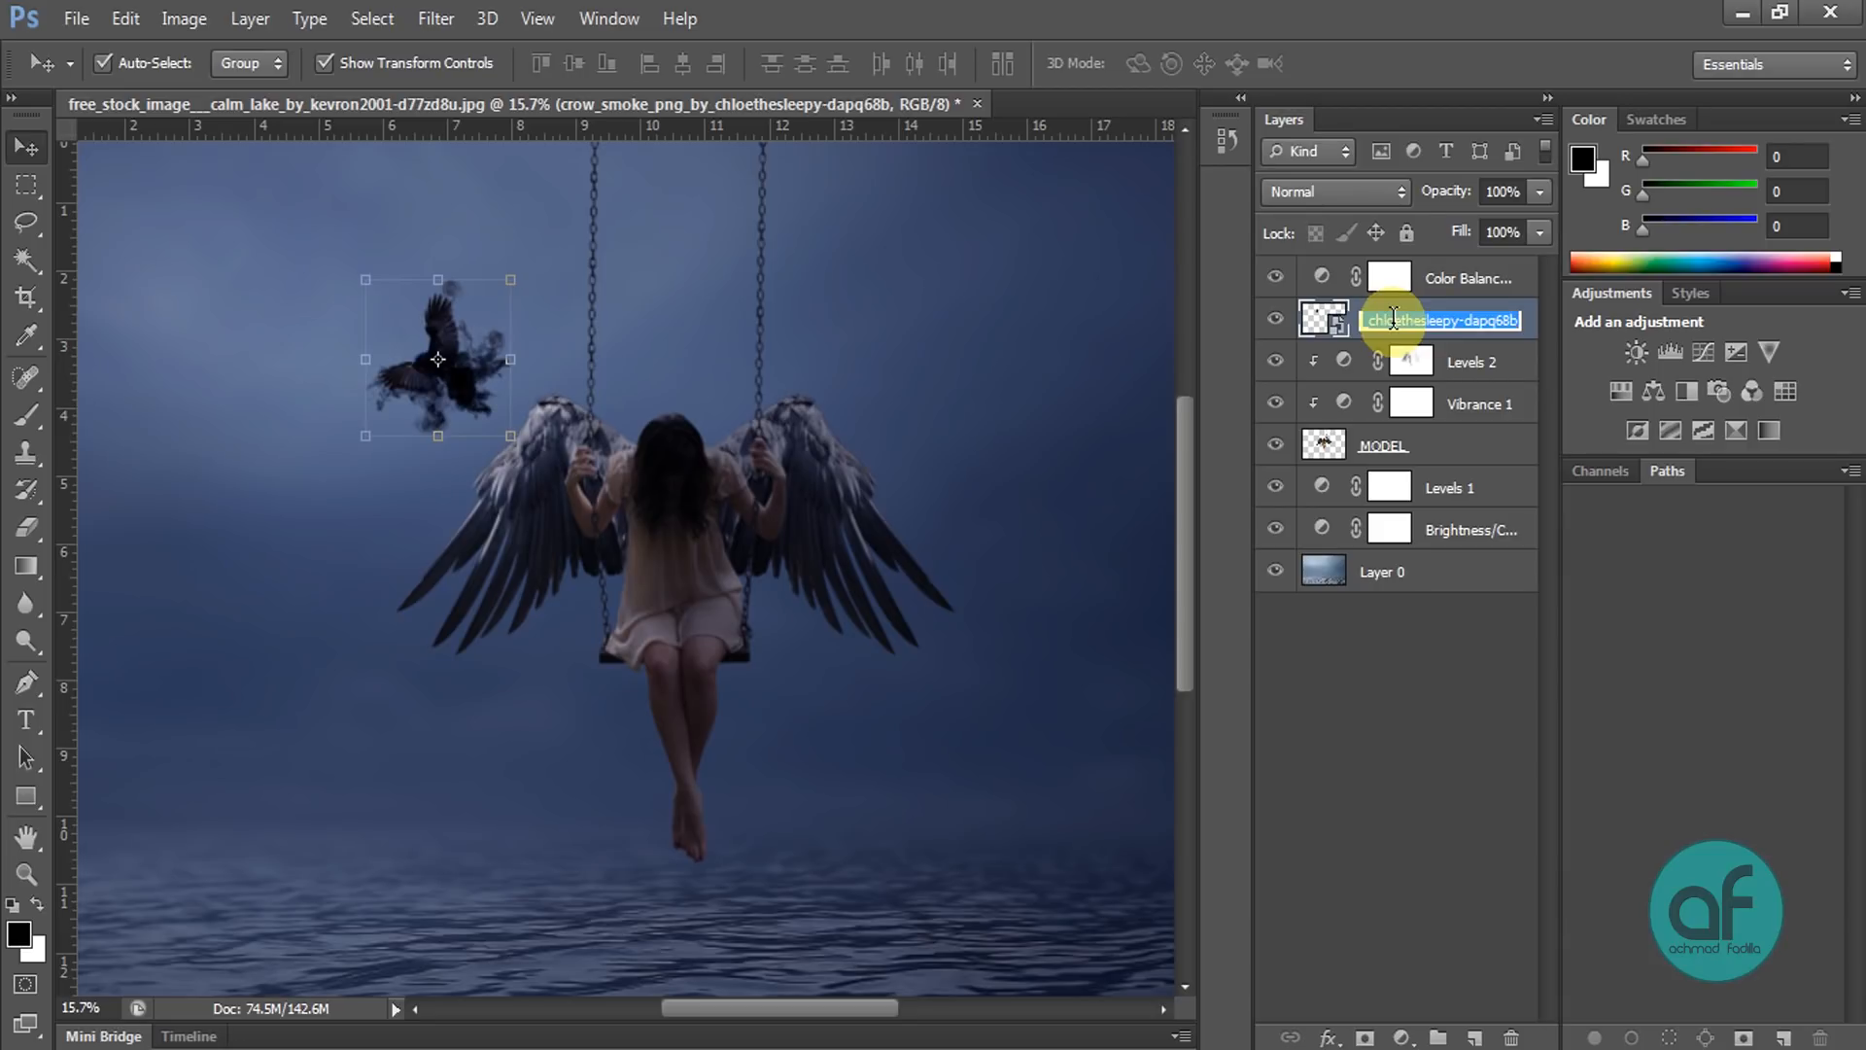
{"action": "type", "text": "c"}
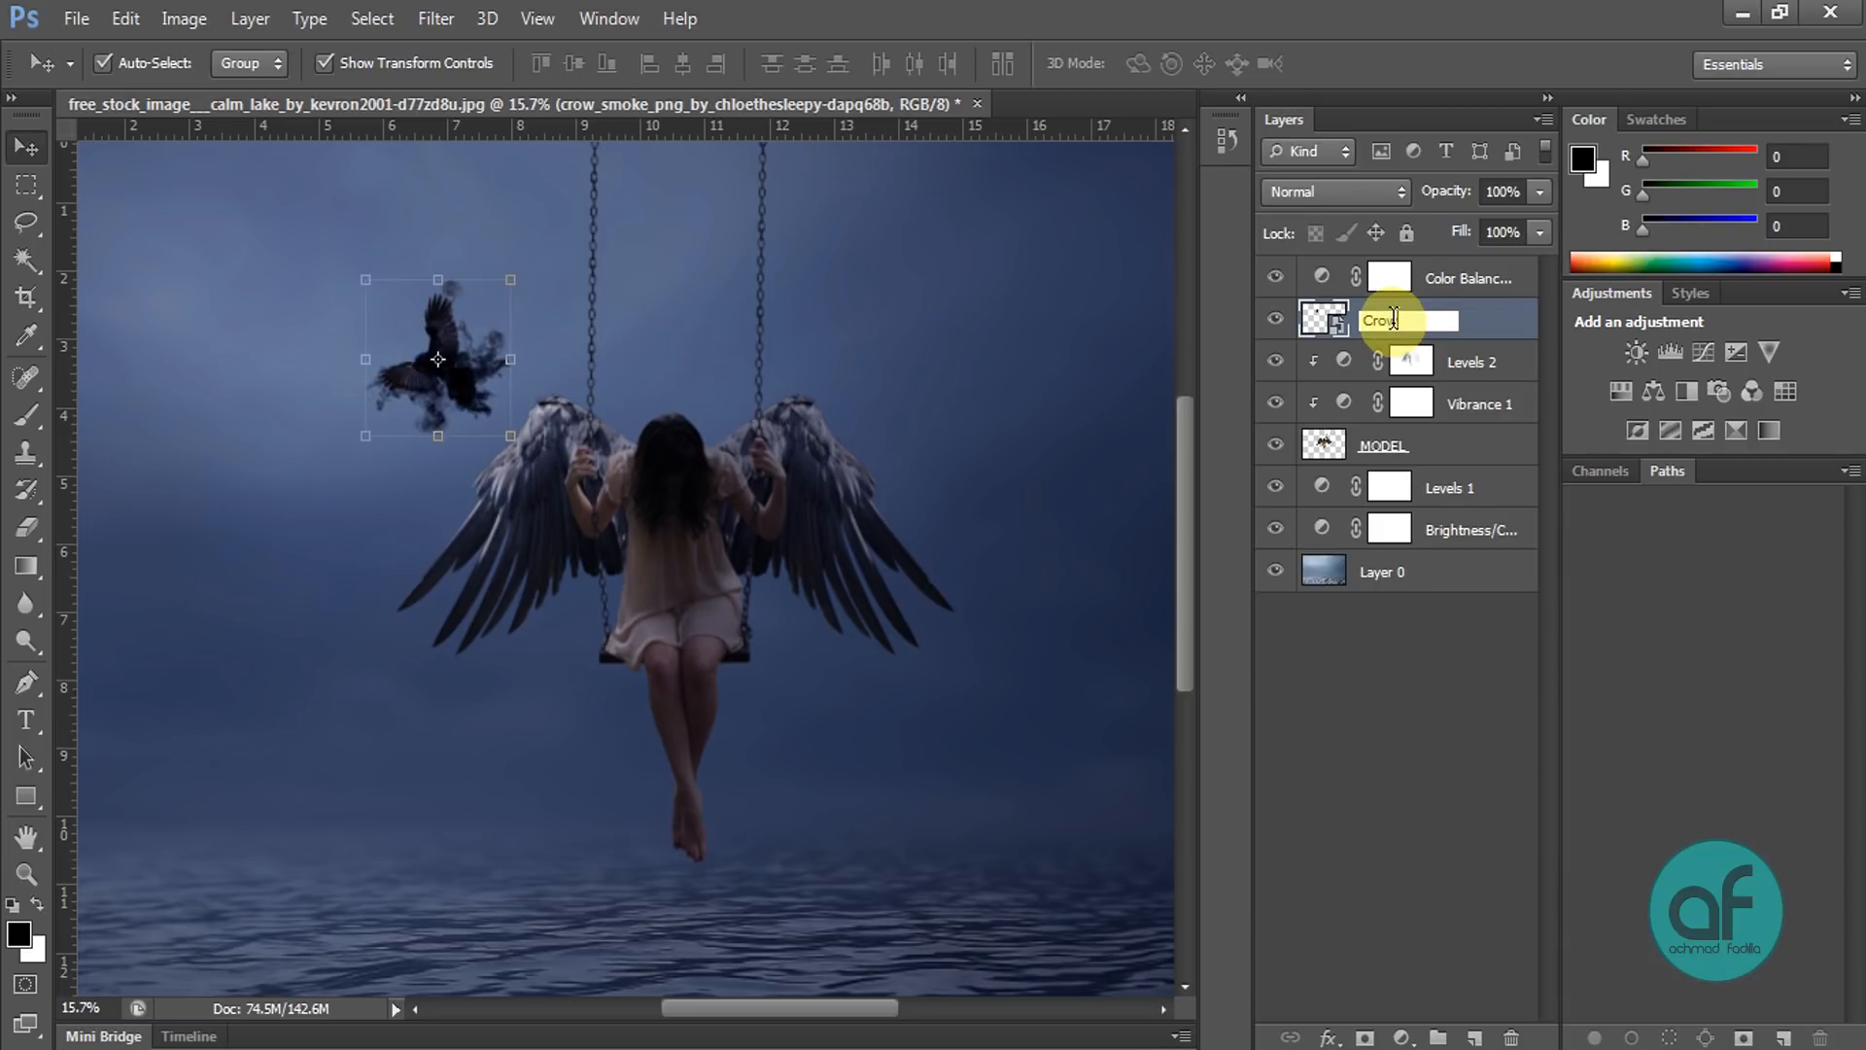
{"action": "key", "text": "Return"}
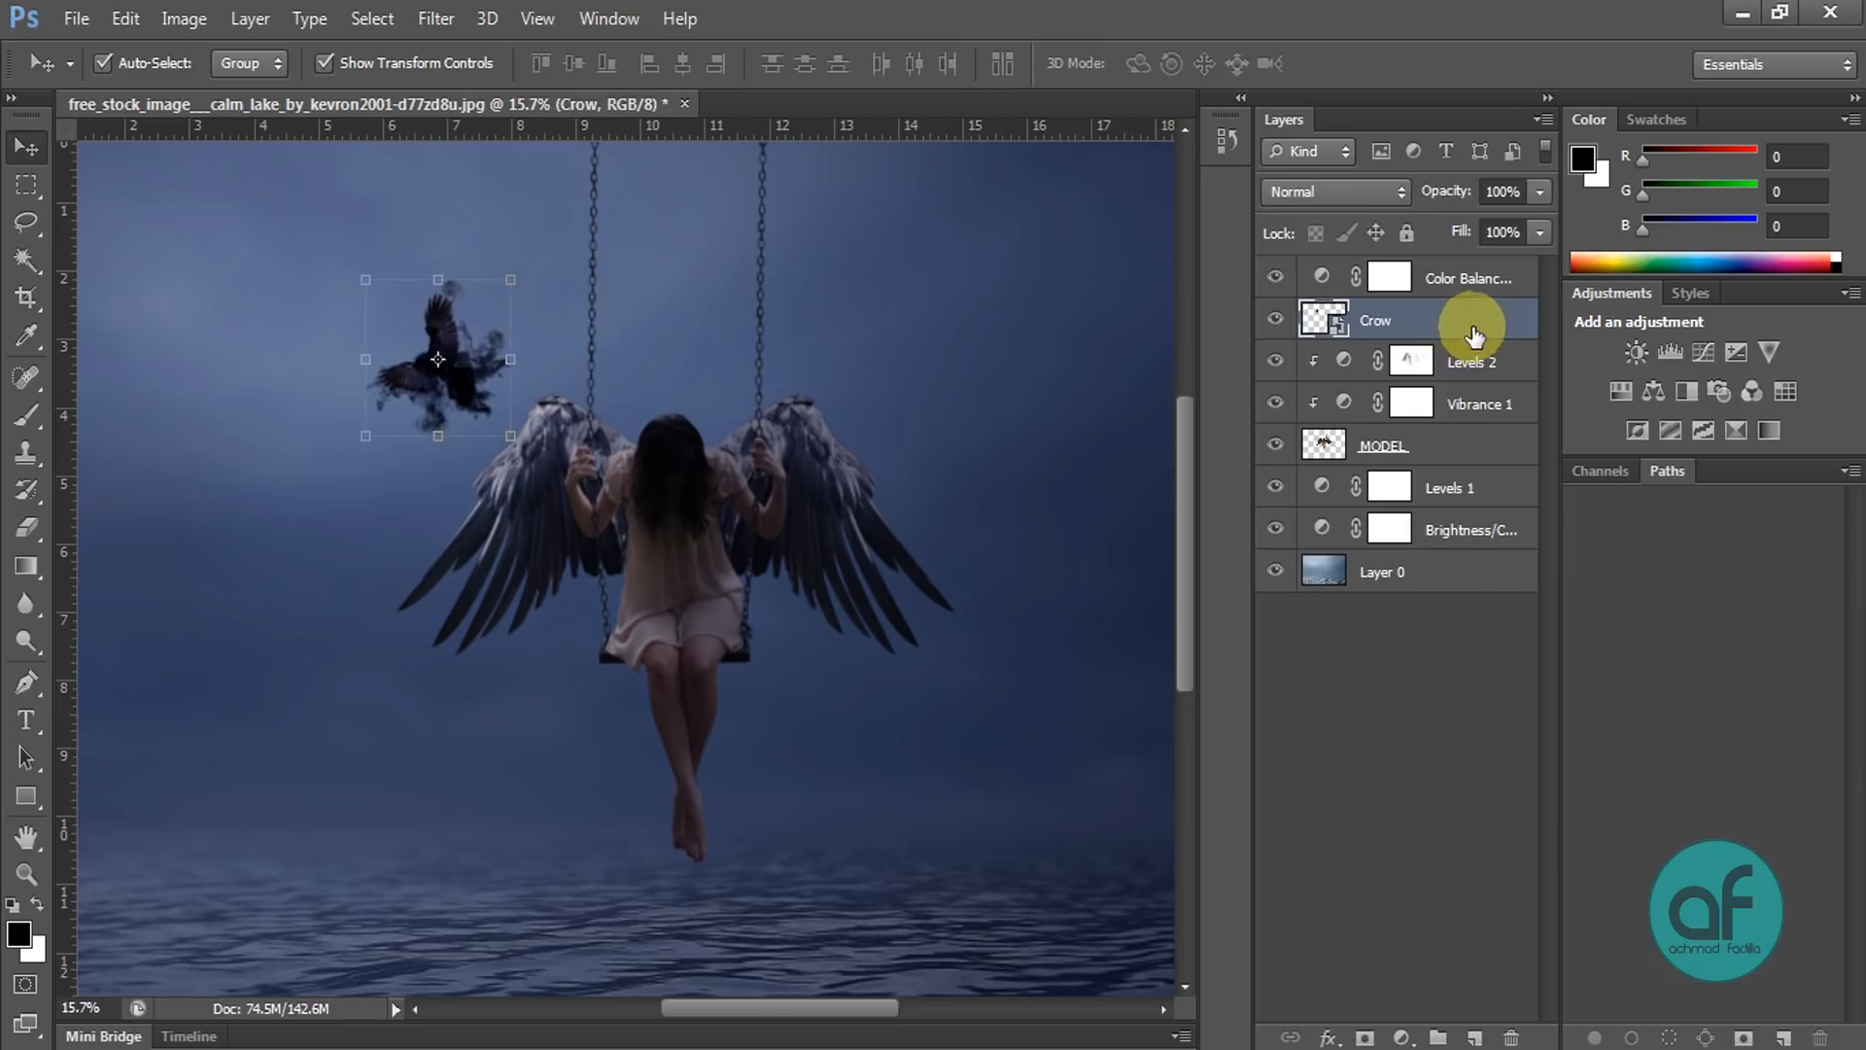
{"action": "left_click_drag", "start_coordinate": [1475, 336], "coordinate": [1474, 1036]}
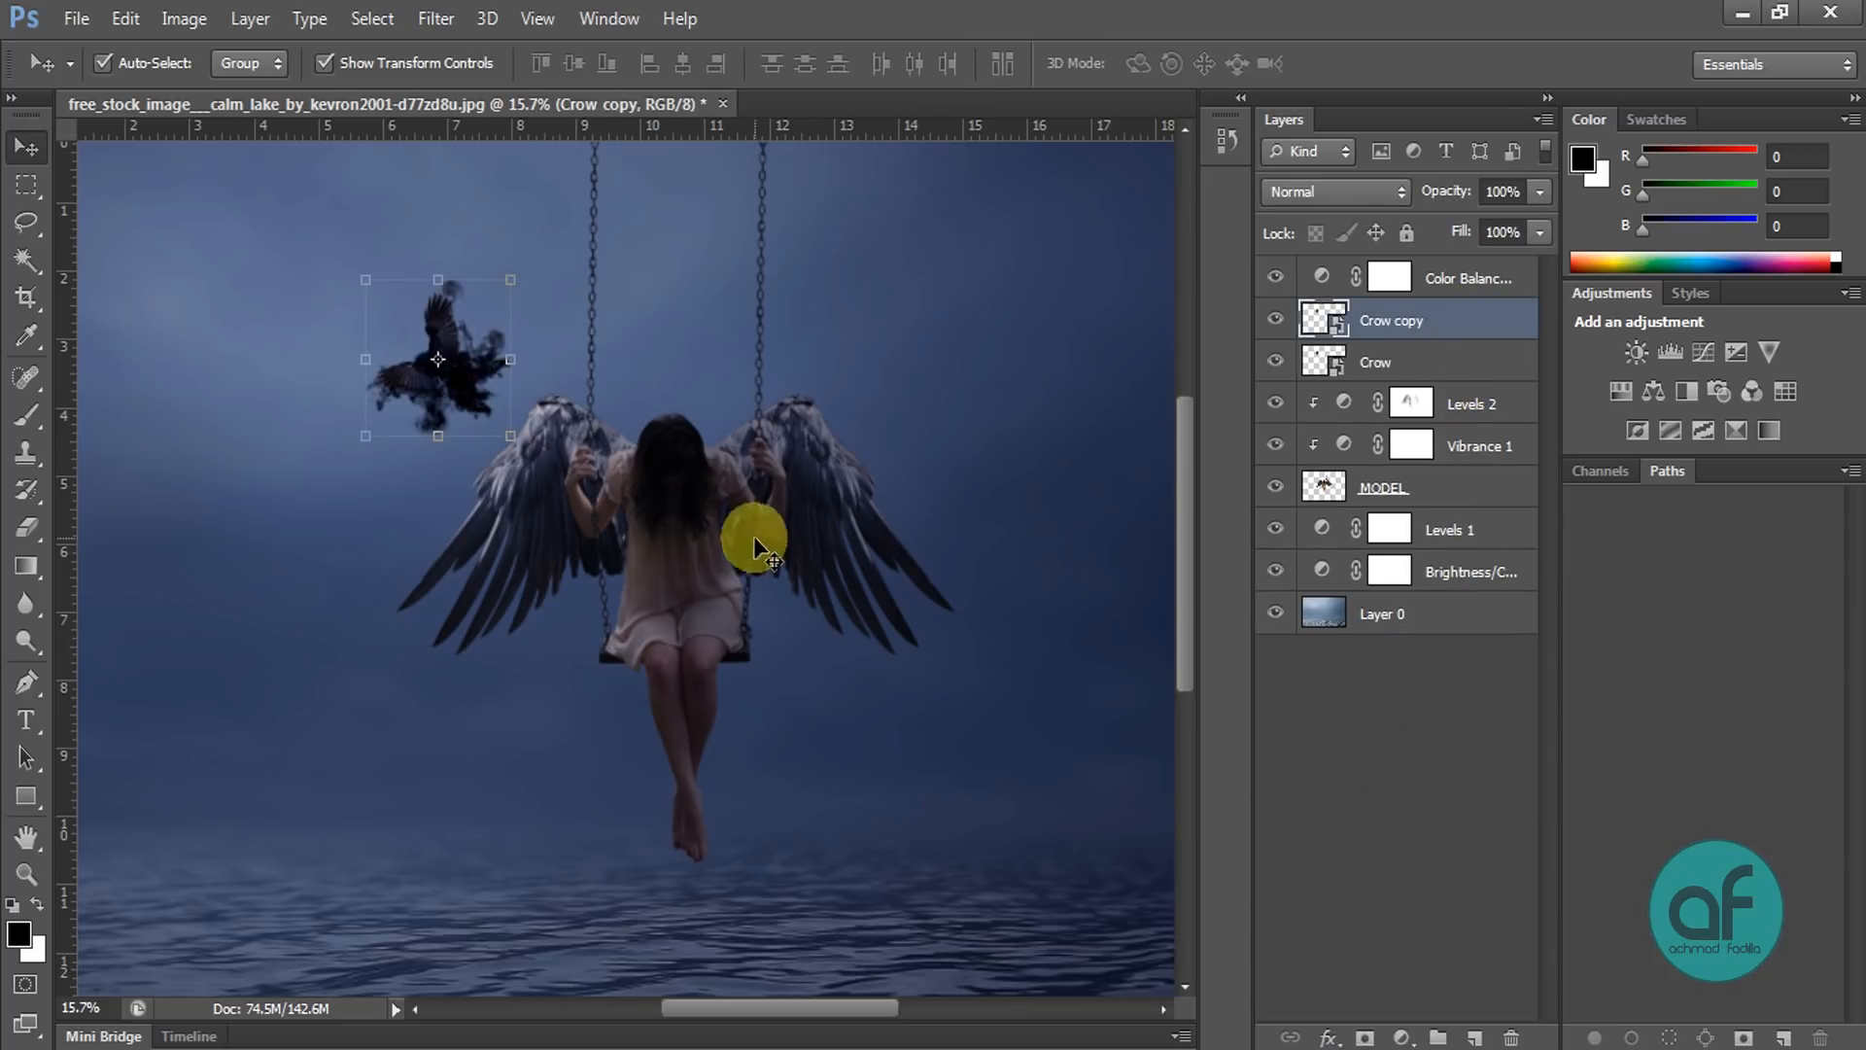
Step: Flip the crow copy horizontally and position it at the right swing chain, above the right wing
{"action": "key", "text": "ctrl+t"}
{"action": "left_click_drag", "start_coordinate": [467, 391], "coordinate": [854, 346]}
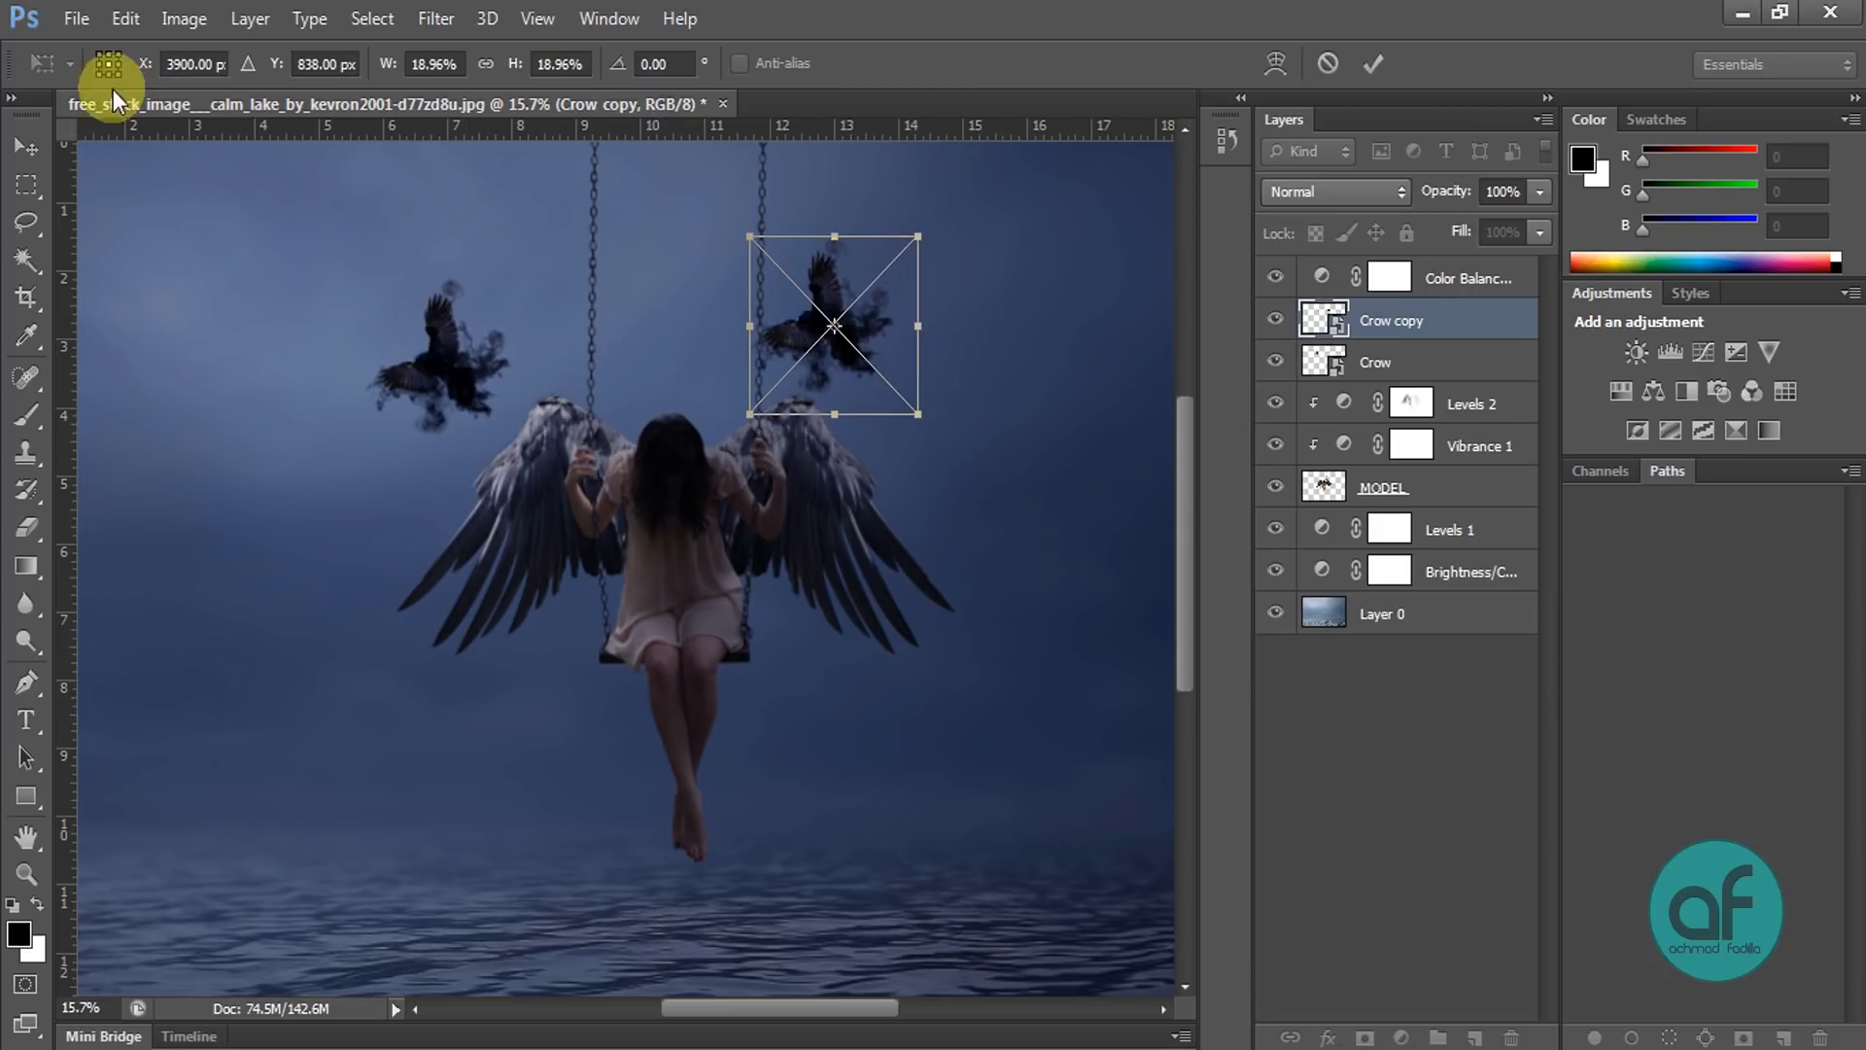
{"action": "left_click", "coordinate": [126, 19]}
{"action": "mouse_move", "coordinate": [233, 557]}
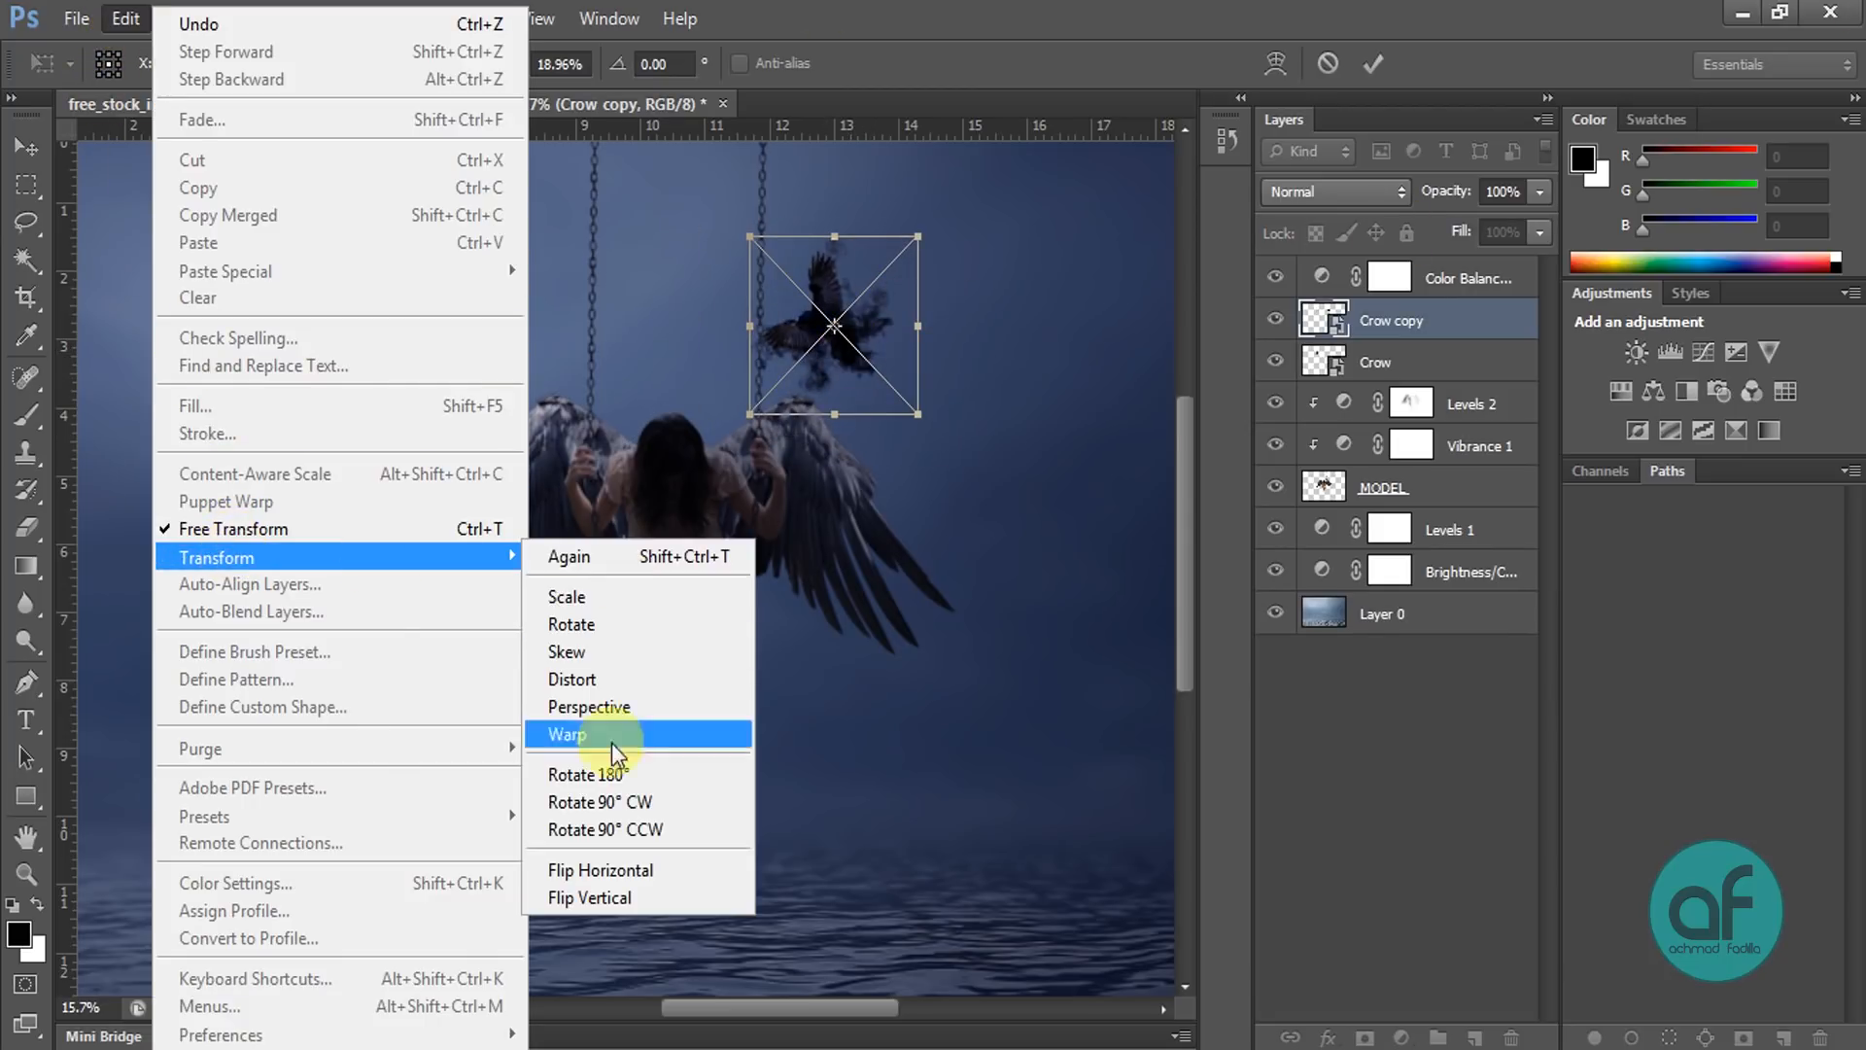
{"action": "left_click", "coordinate": [595, 870]}
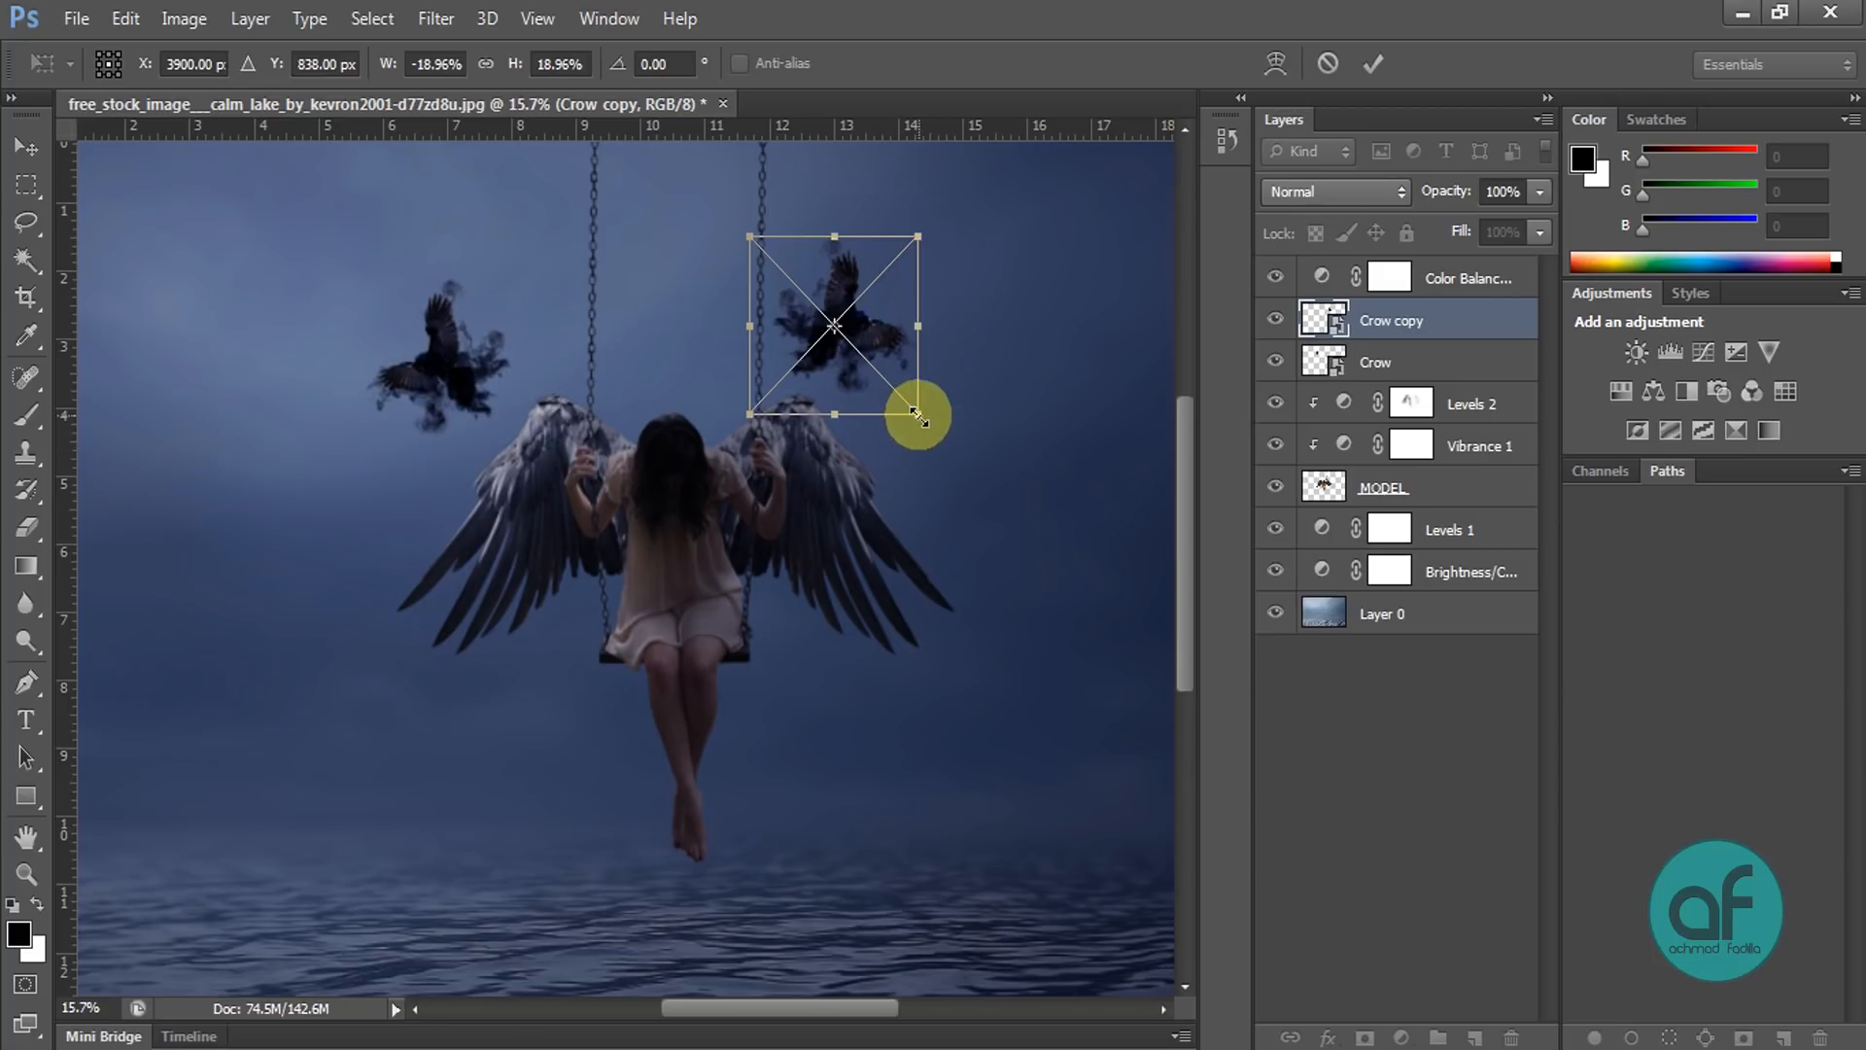
{"action": "left_click_drag", "start_coordinate": [874, 345], "coordinate": [841, 303]}
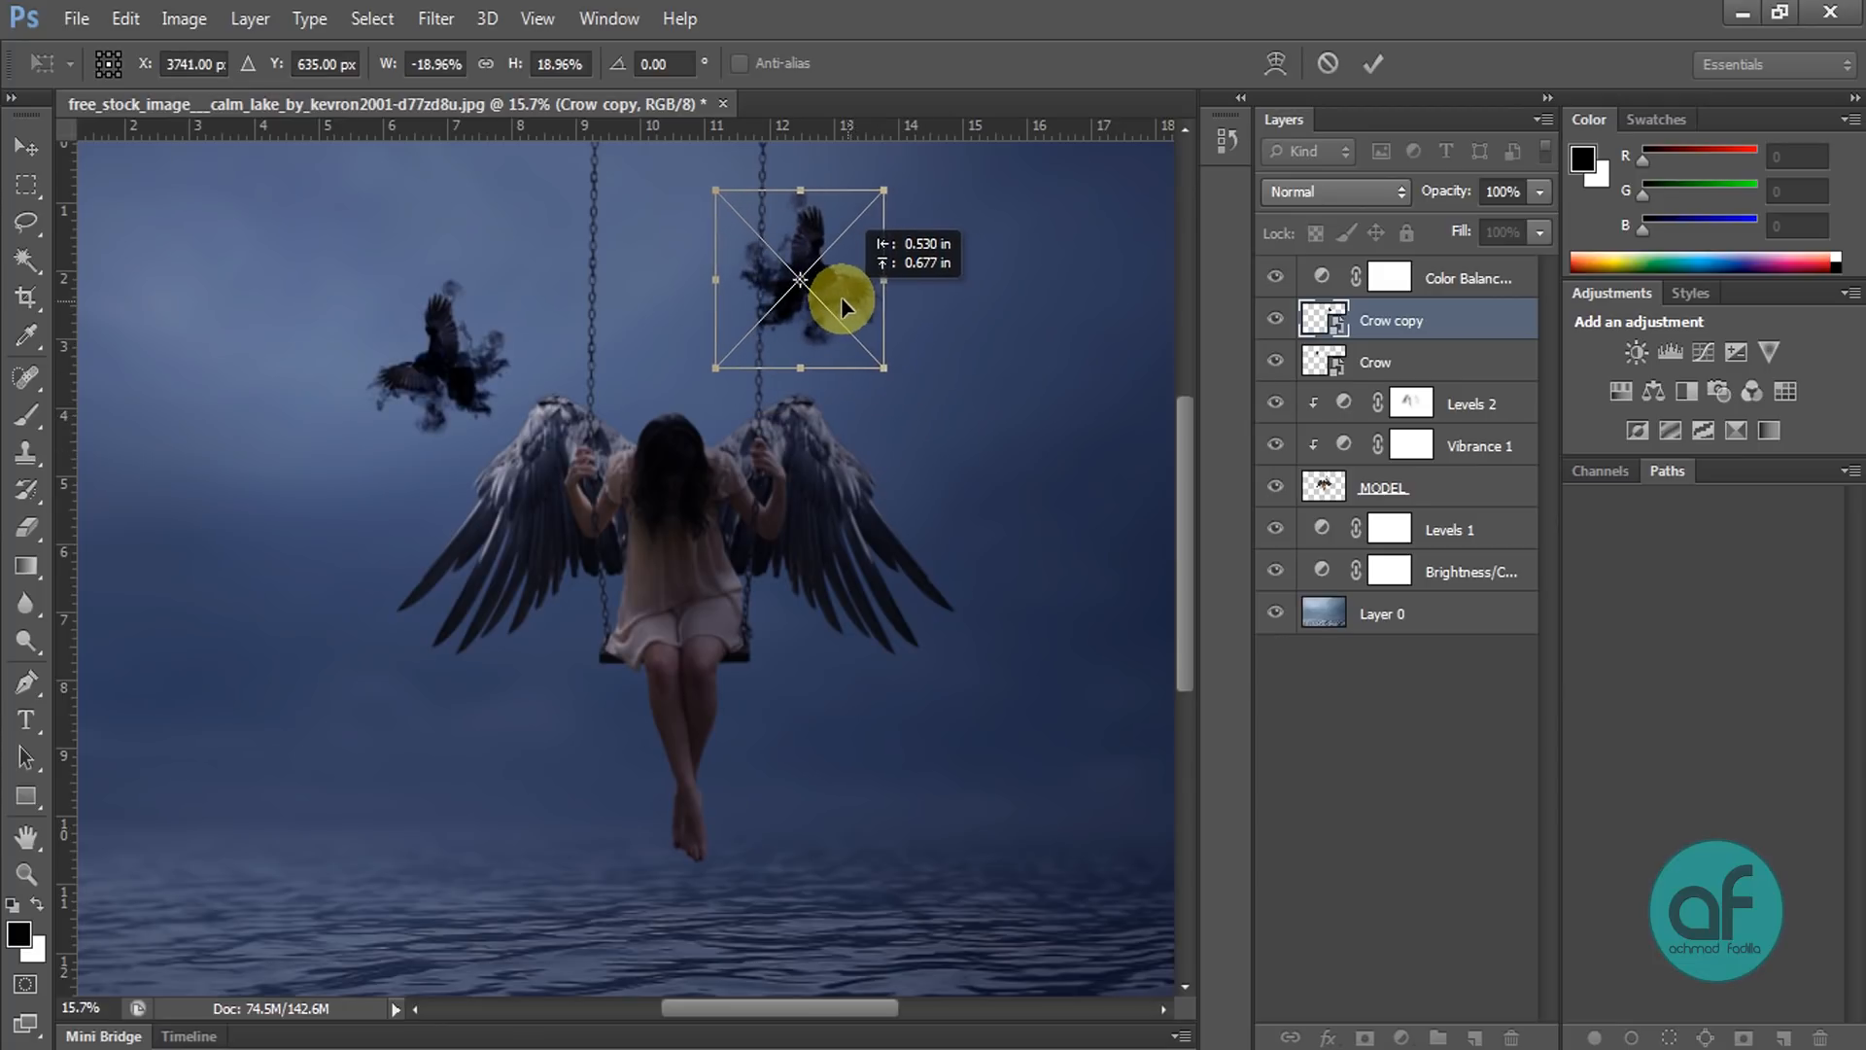
{"action": "key", "text": "Return"}
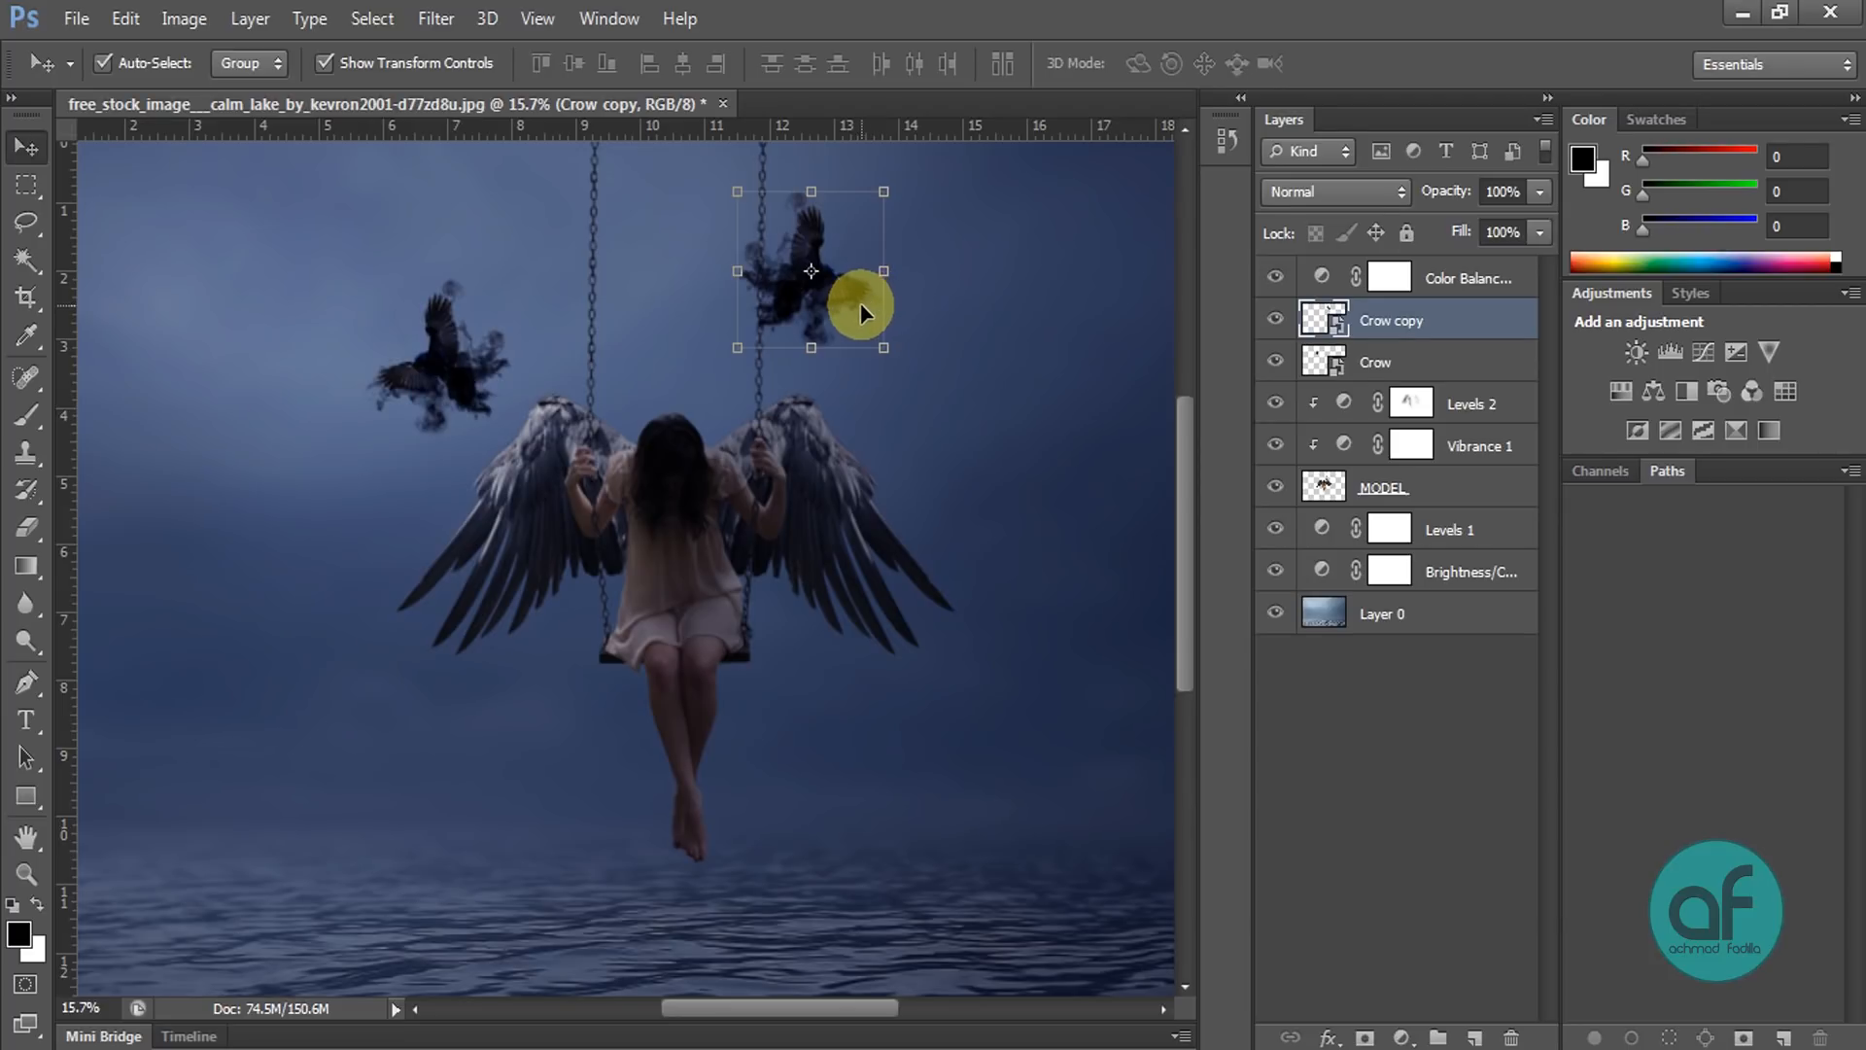
Step: Duplicate the flipped crow, scale the duplicate to about 13% and place it at the left swing chain
{"action": "left_click_drag", "start_coordinate": [861, 301], "coordinate": [937, 413]}
{"action": "left_click_drag", "start_coordinate": [960, 476], "coordinate": [603, 309]}
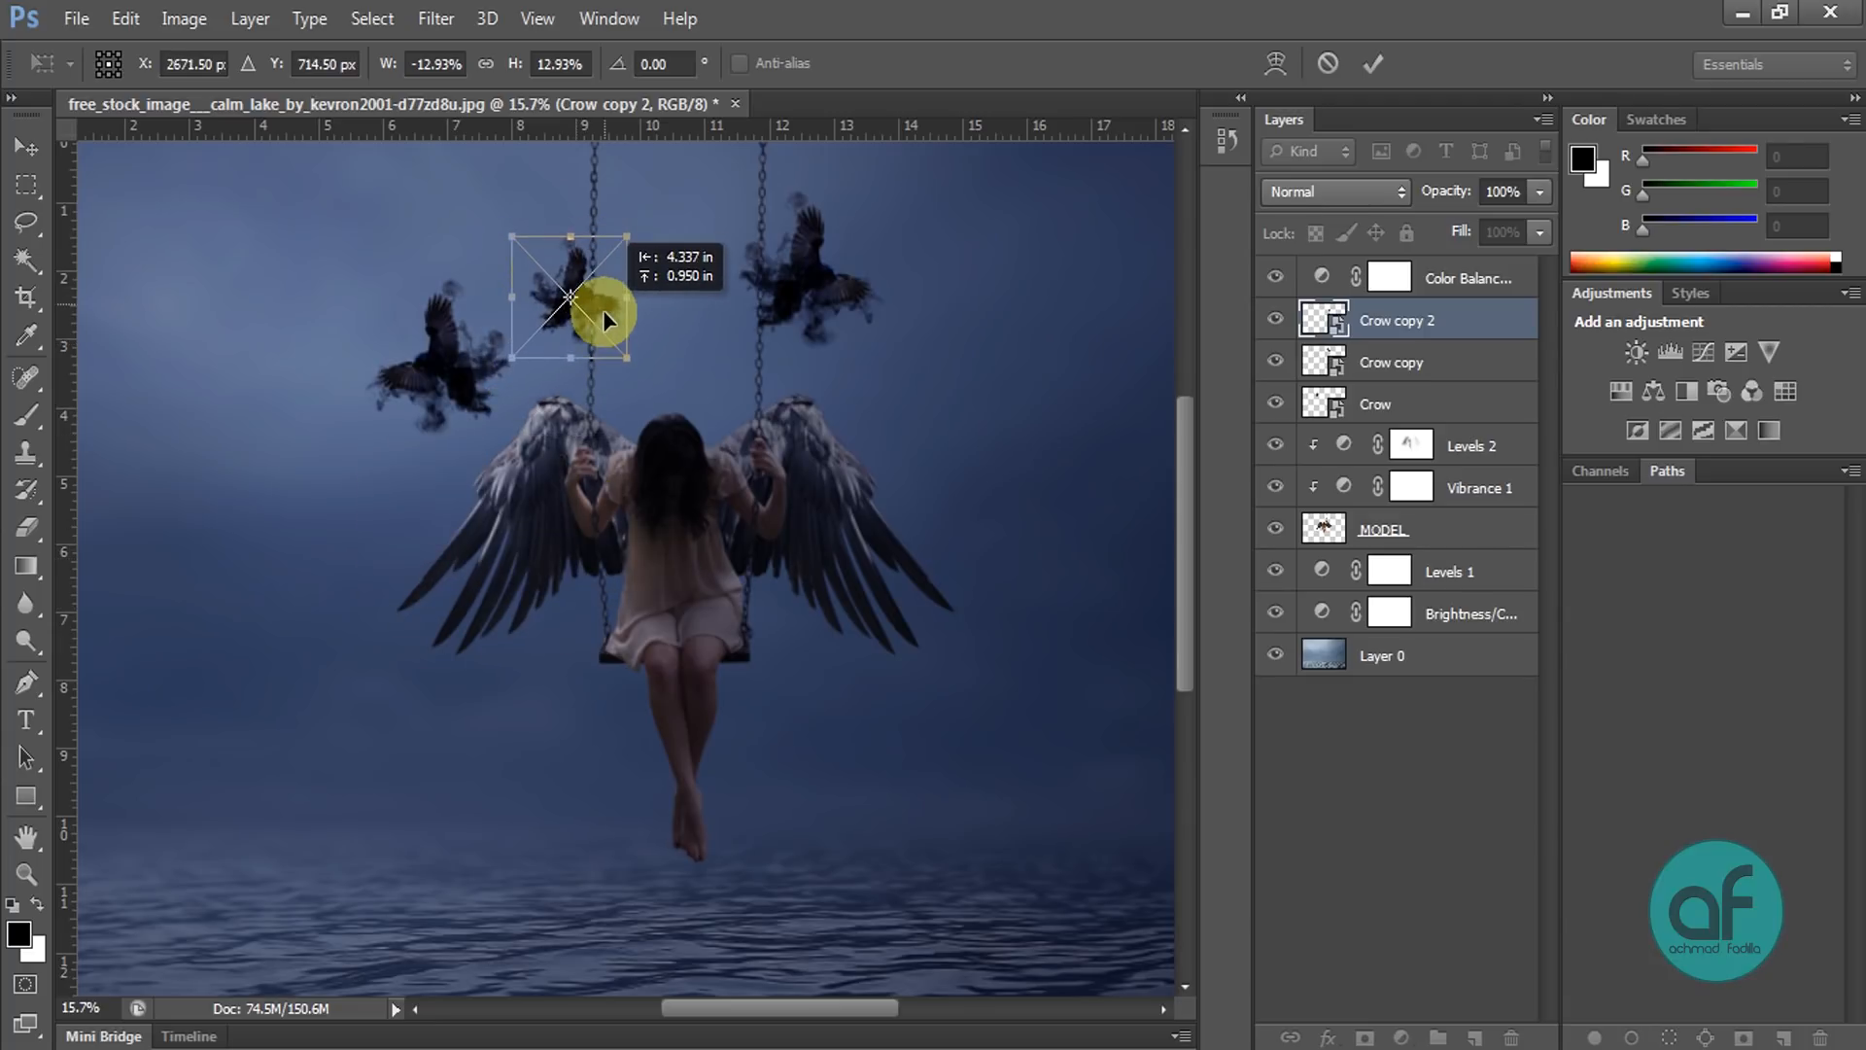
{"action": "key", "text": "Return"}
{"action": "scroll", "coordinate": [663, 357], "scroll_direction": "down", "scroll_amount": 4}
{"action": "left_click", "coordinate": [907, 226]}
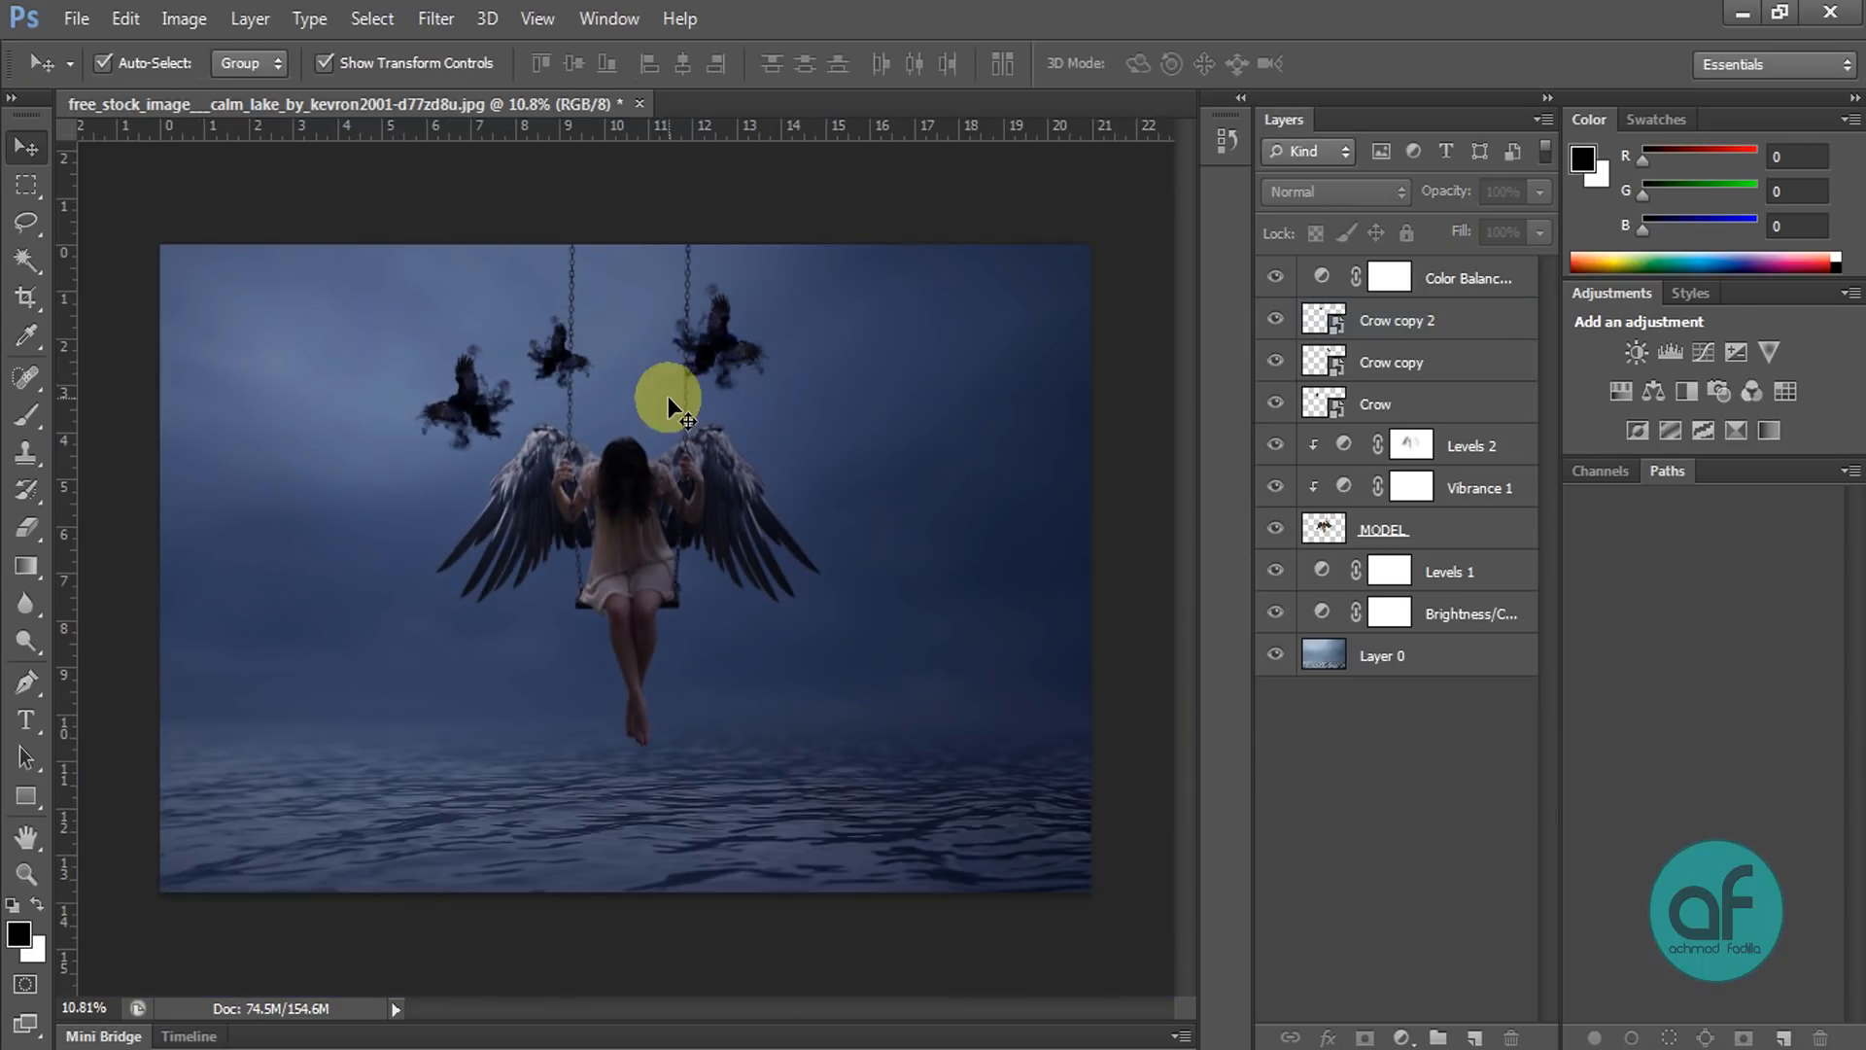
Step: Move the right crow clear of the right swing chain and the small crow up and away from the left chain
{"action": "scroll", "coordinate": [651, 446], "scroll_direction": "up", "scroll_amount": 4}
{"action": "left_click_drag", "start_coordinate": [783, 305], "coordinate": [818, 365]}
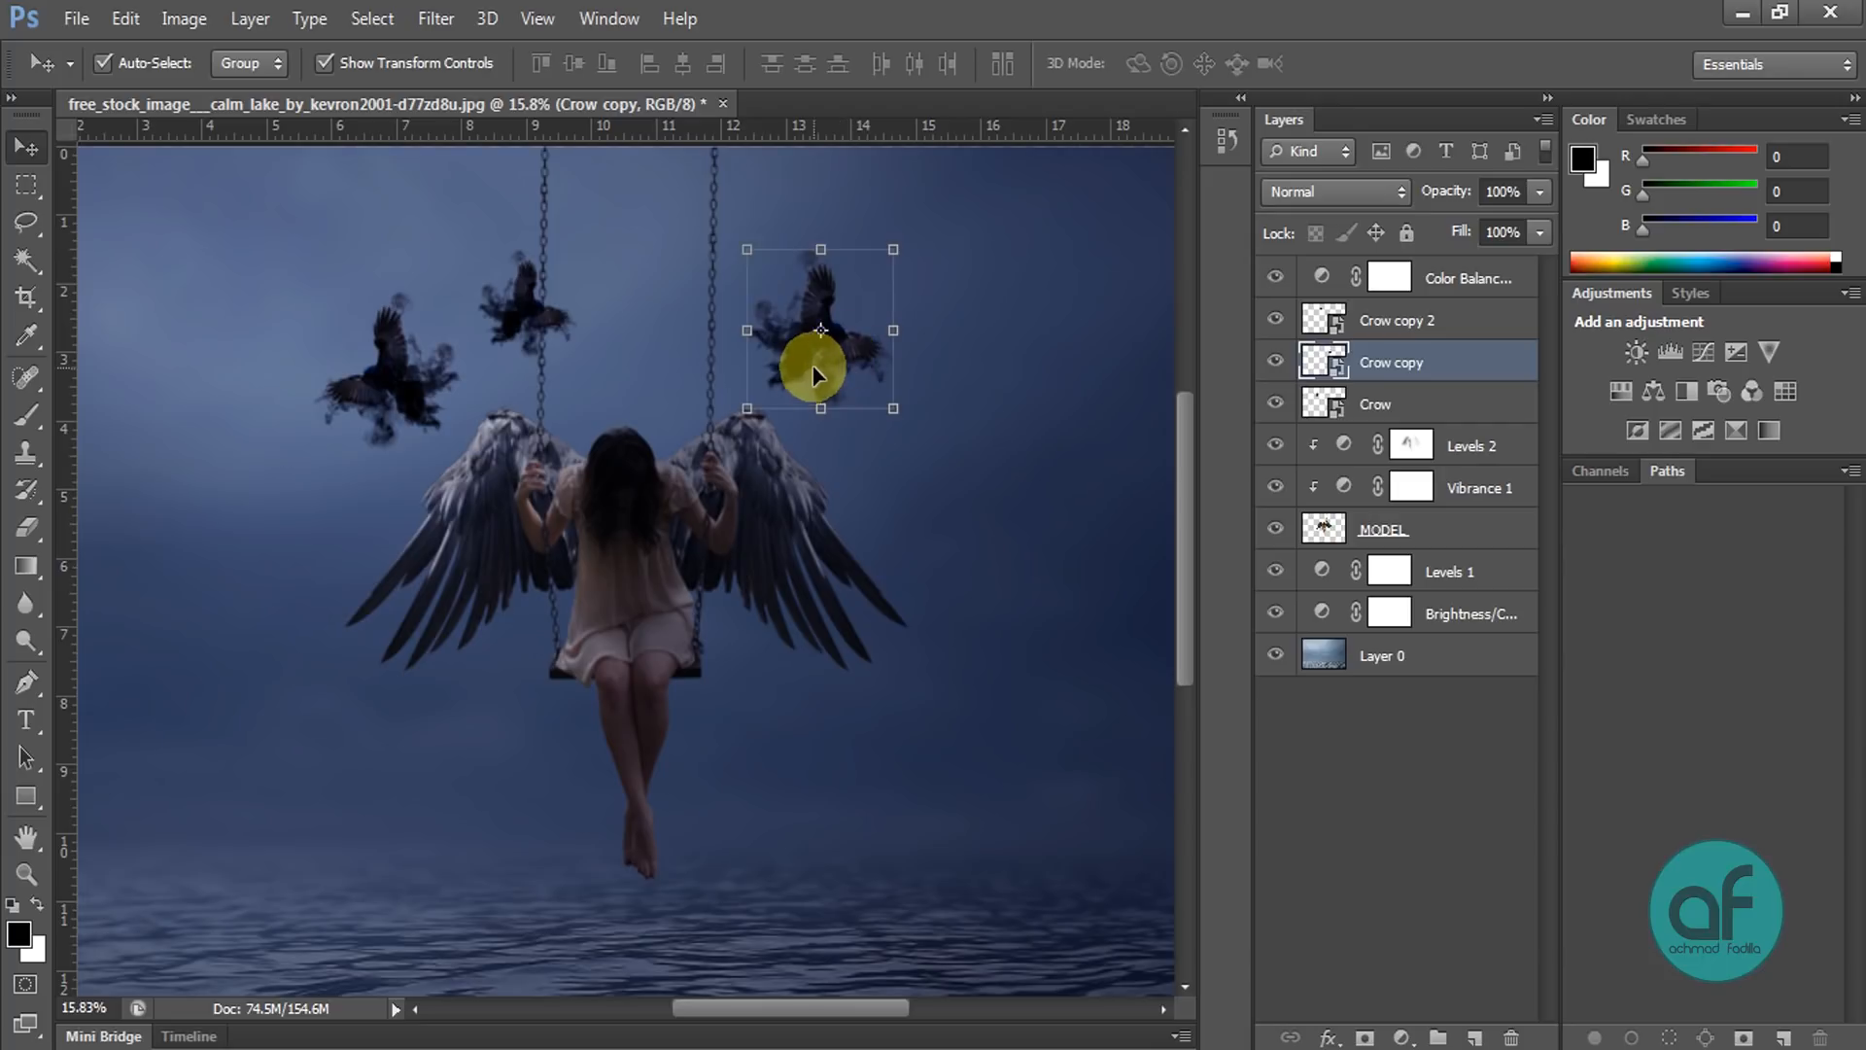
{"action": "left_click_drag", "start_coordinate": [507, 312], "coordinate": [449, 249]}
{"action": "scroll", "coordinate": [696, 404], "scroll_direction": "down", "scroll_amount": 3}
{"action": "left_click", "coordinate": [846, 250]}
{"action": "scroll", "coordinate": [649, 526], "scroll_direction": "up", "scroll_amount": 2}
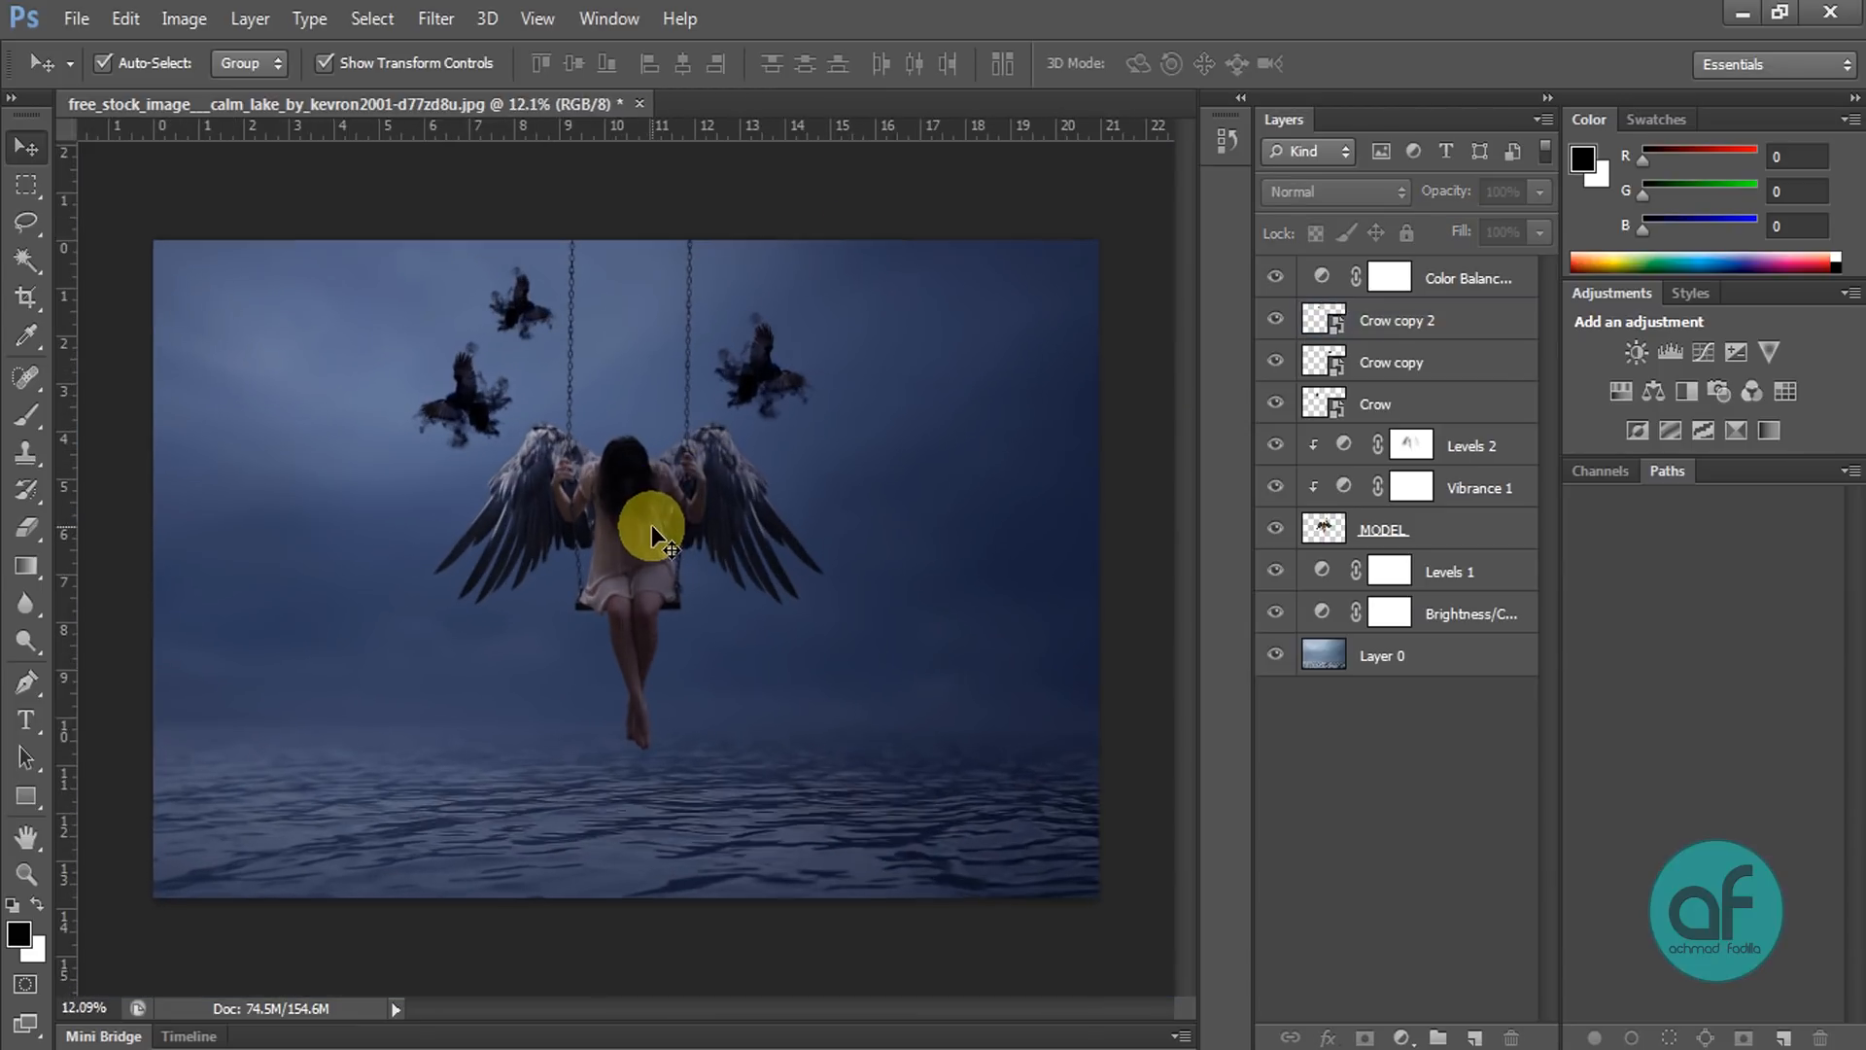
{"action": "scroll", "coordinate": [706, 482], "scroll_direction": "up", "scroll_amount": 1}
{"action": "scroll", "coordinate": [696, 497], "scroll_direction": "down", "scroll_amount": 2}
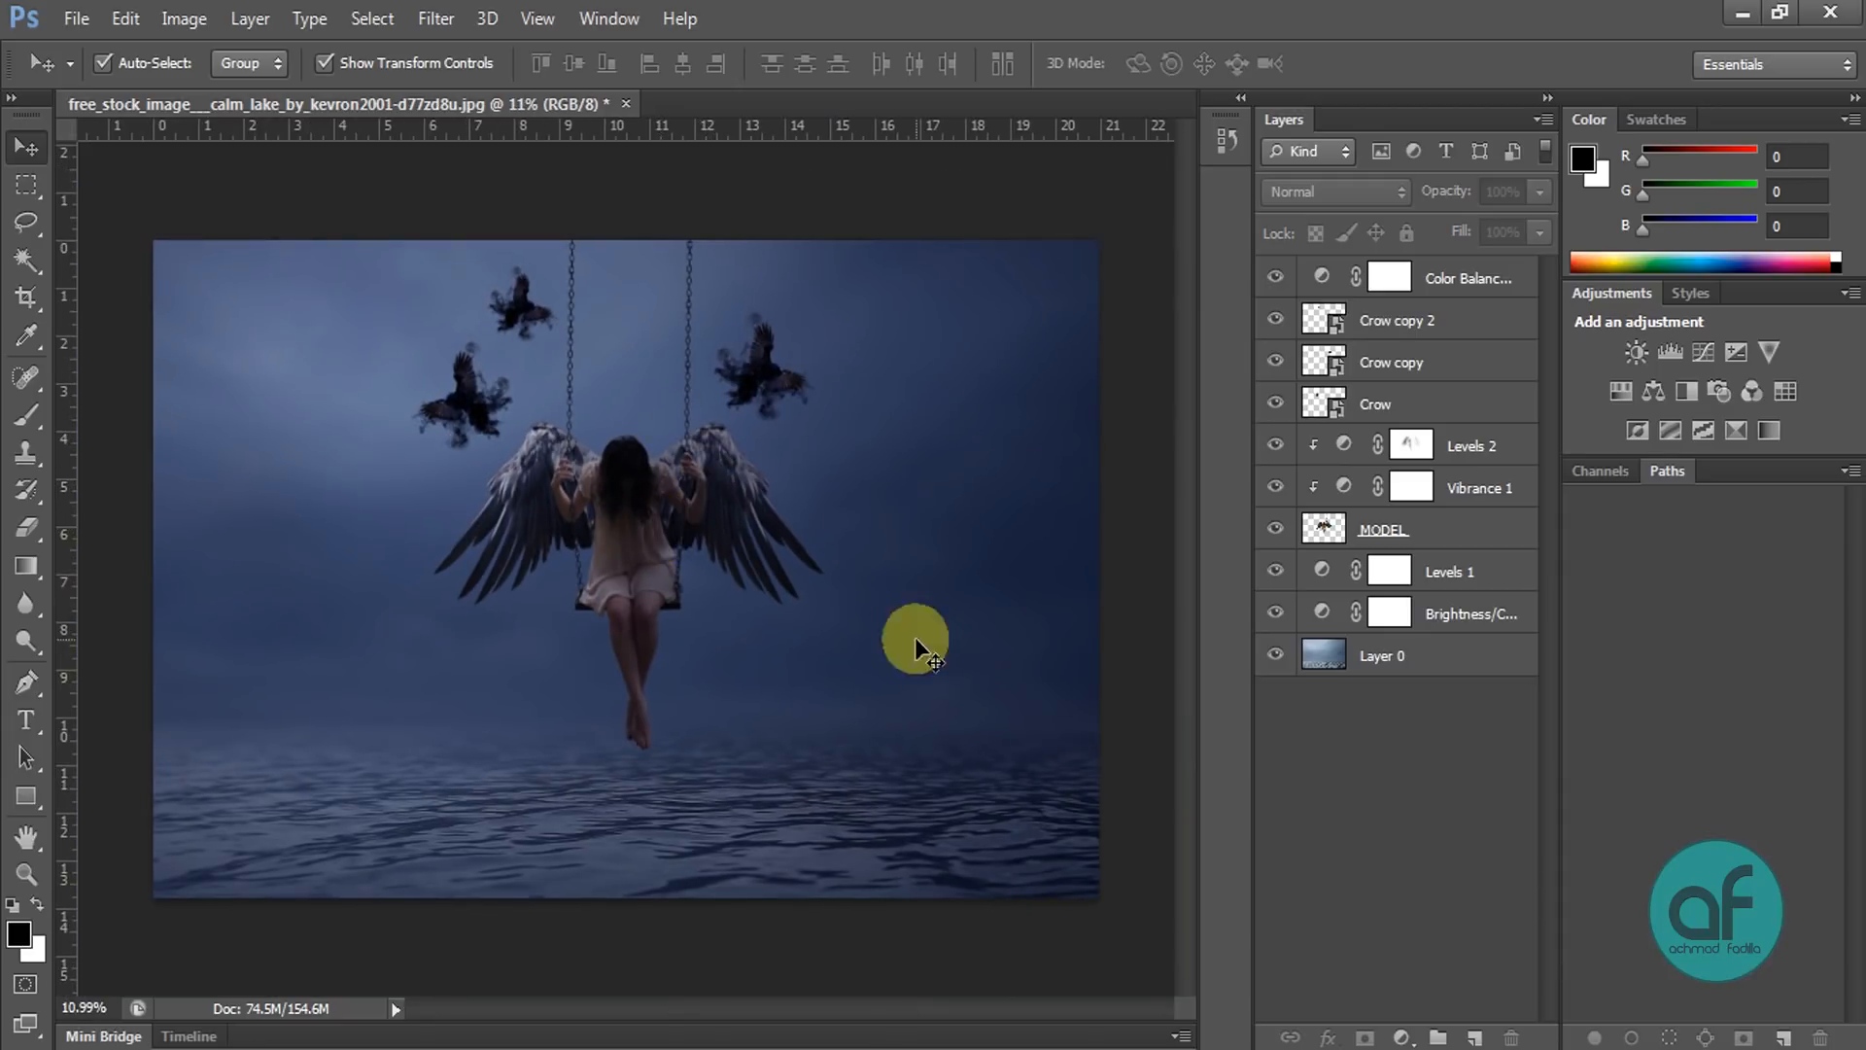
Step: Add a new empty layer directly above Levels 1, below the MODEL layer
{"action": "left_click", "coordinate": [1409, 362]}
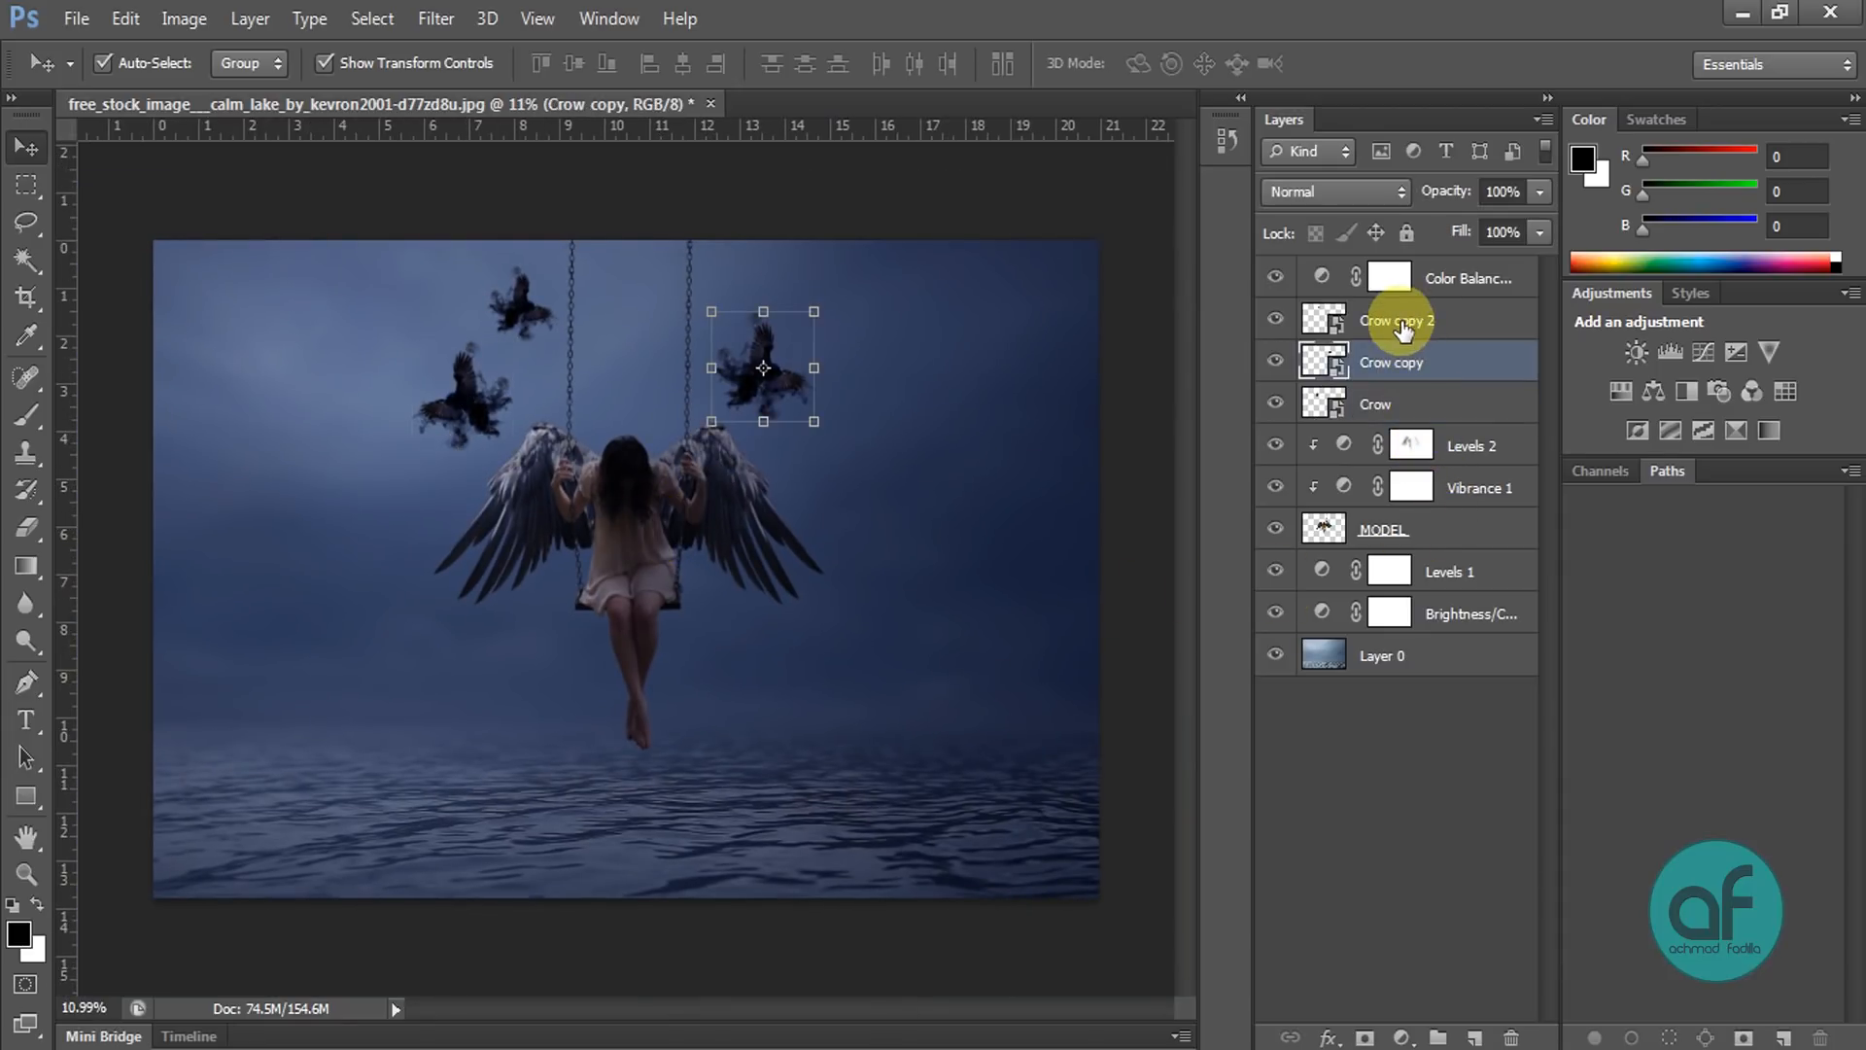
{"action": "left_click", "coordinate": [1404, 328]}
{"action": "left_click", "coordinate": [1424, 529]}
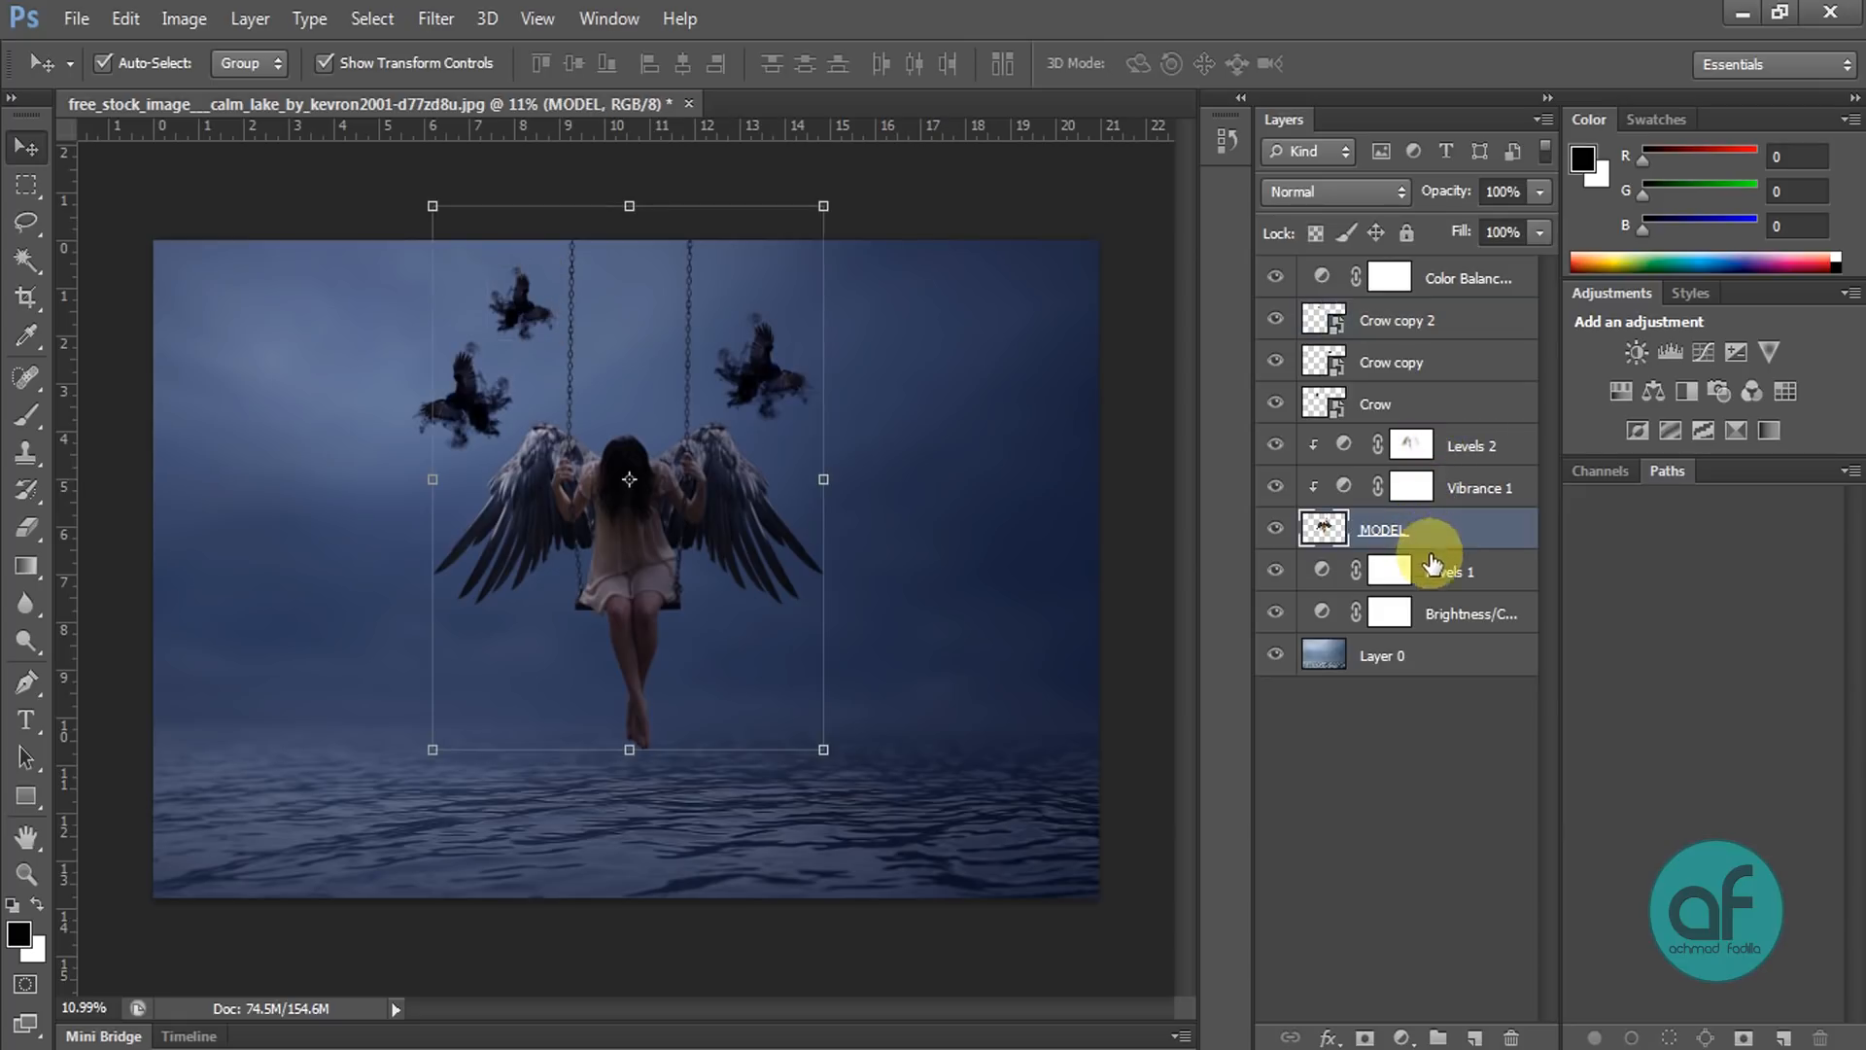
{"action": "left_click", "coordinate": [1448, 571]}
{"action": "left_click", "coordinate": [1474, 1037]}
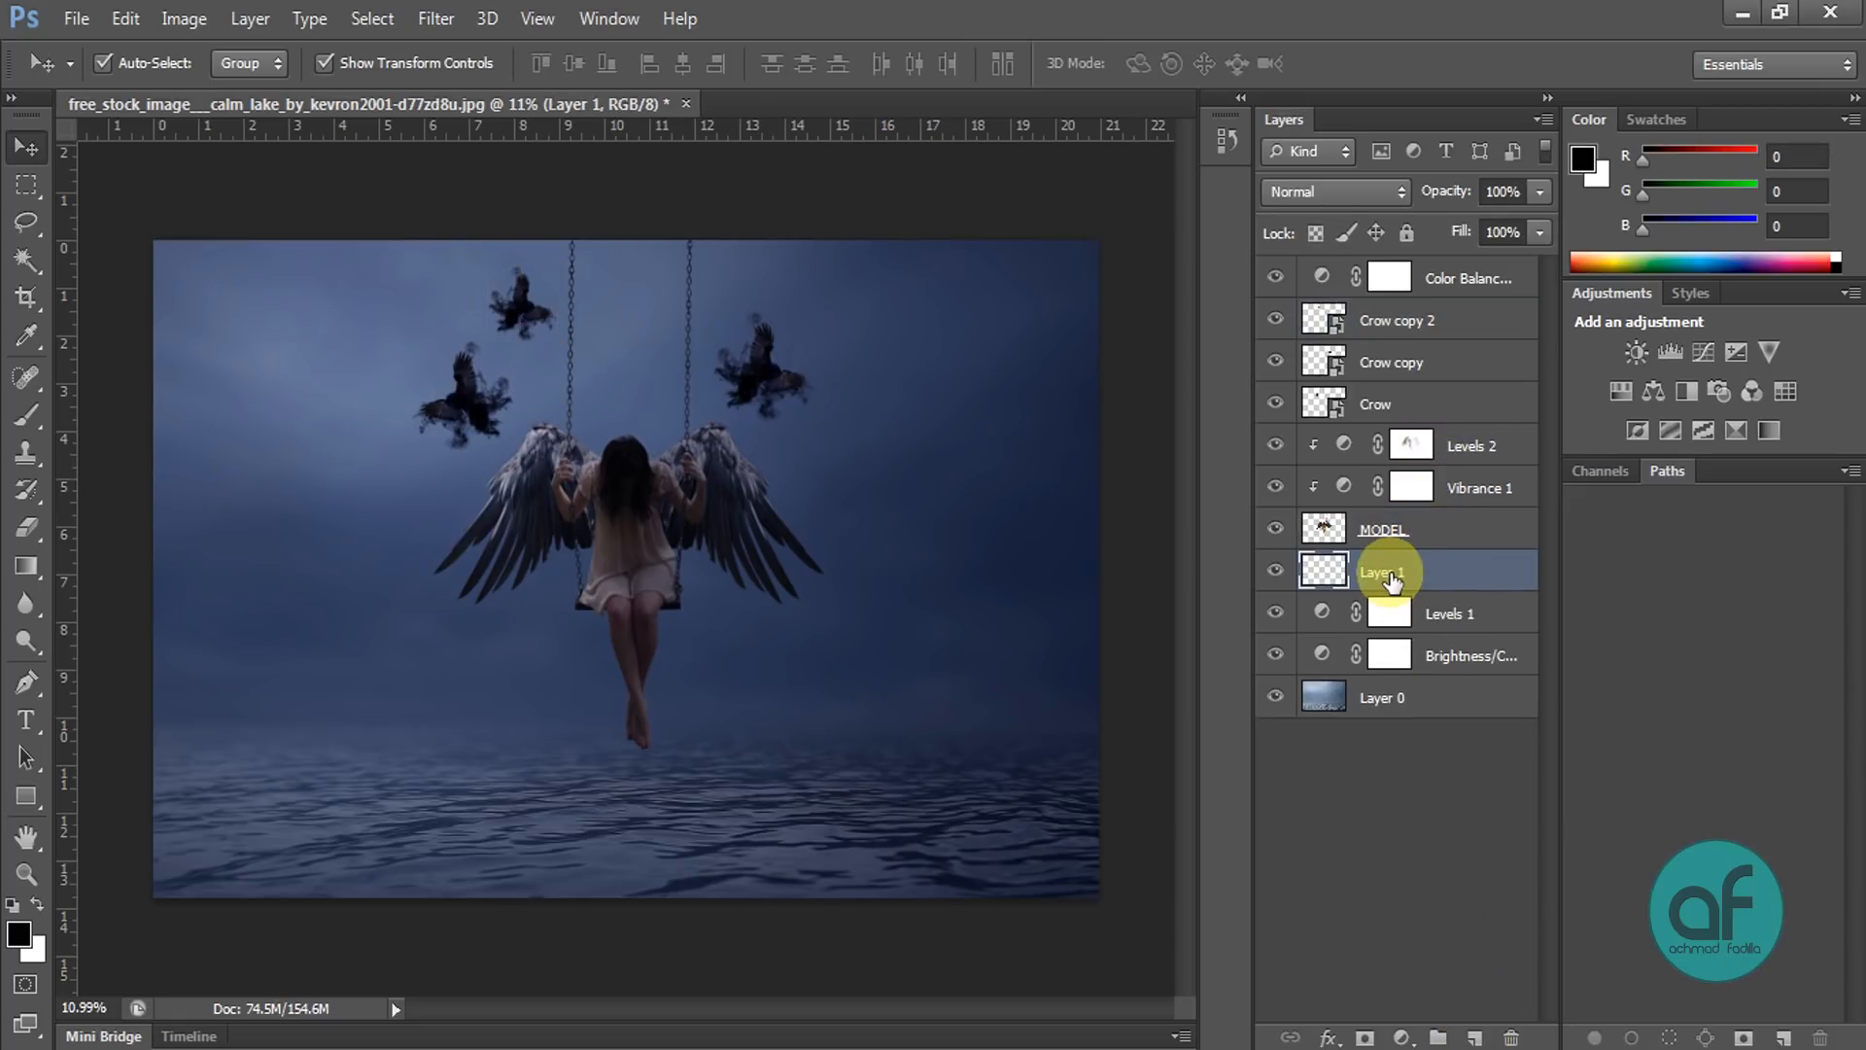
Step: Paint a soft black spot on the water beneath the woman's feet with a 1000 px brush at 100% opacity
{"action": "left_click", "coordinate": [22, 417]}
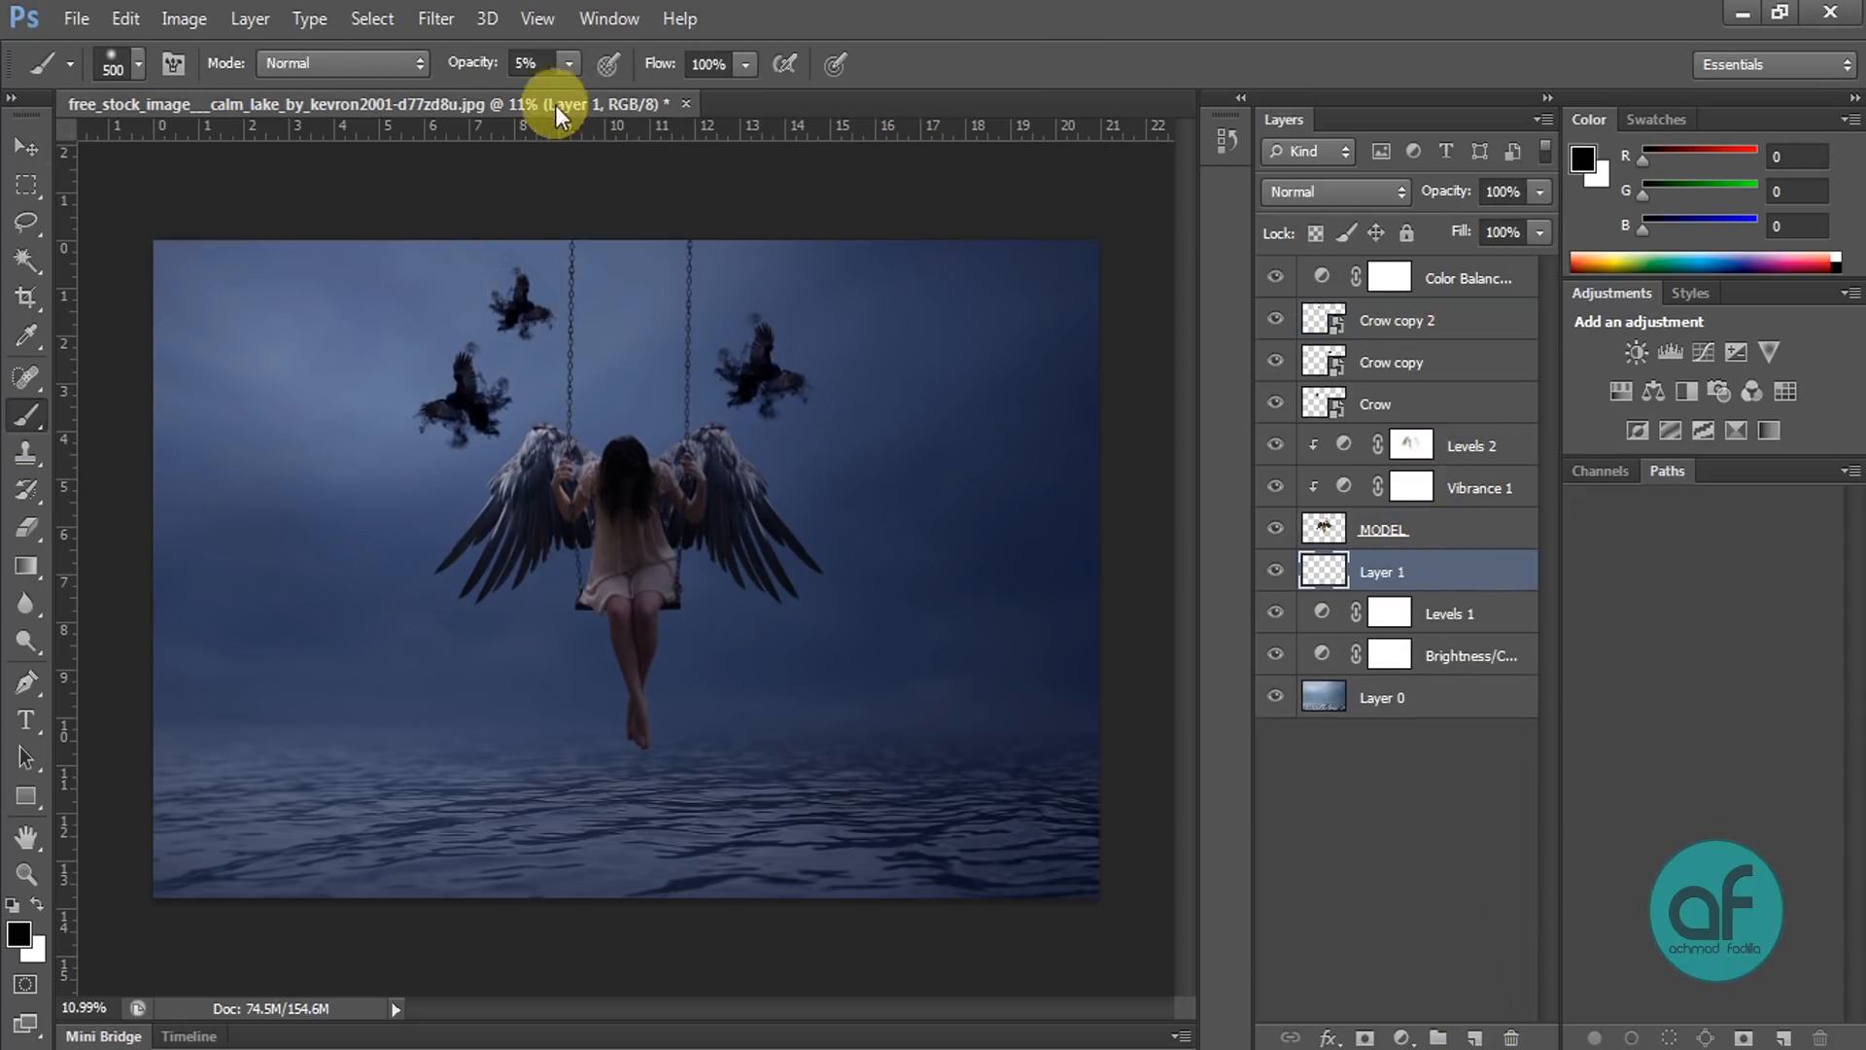
{"action": "left_click_drag", "start_coordinate": [570, 96], "coordinate": [803, 113]}
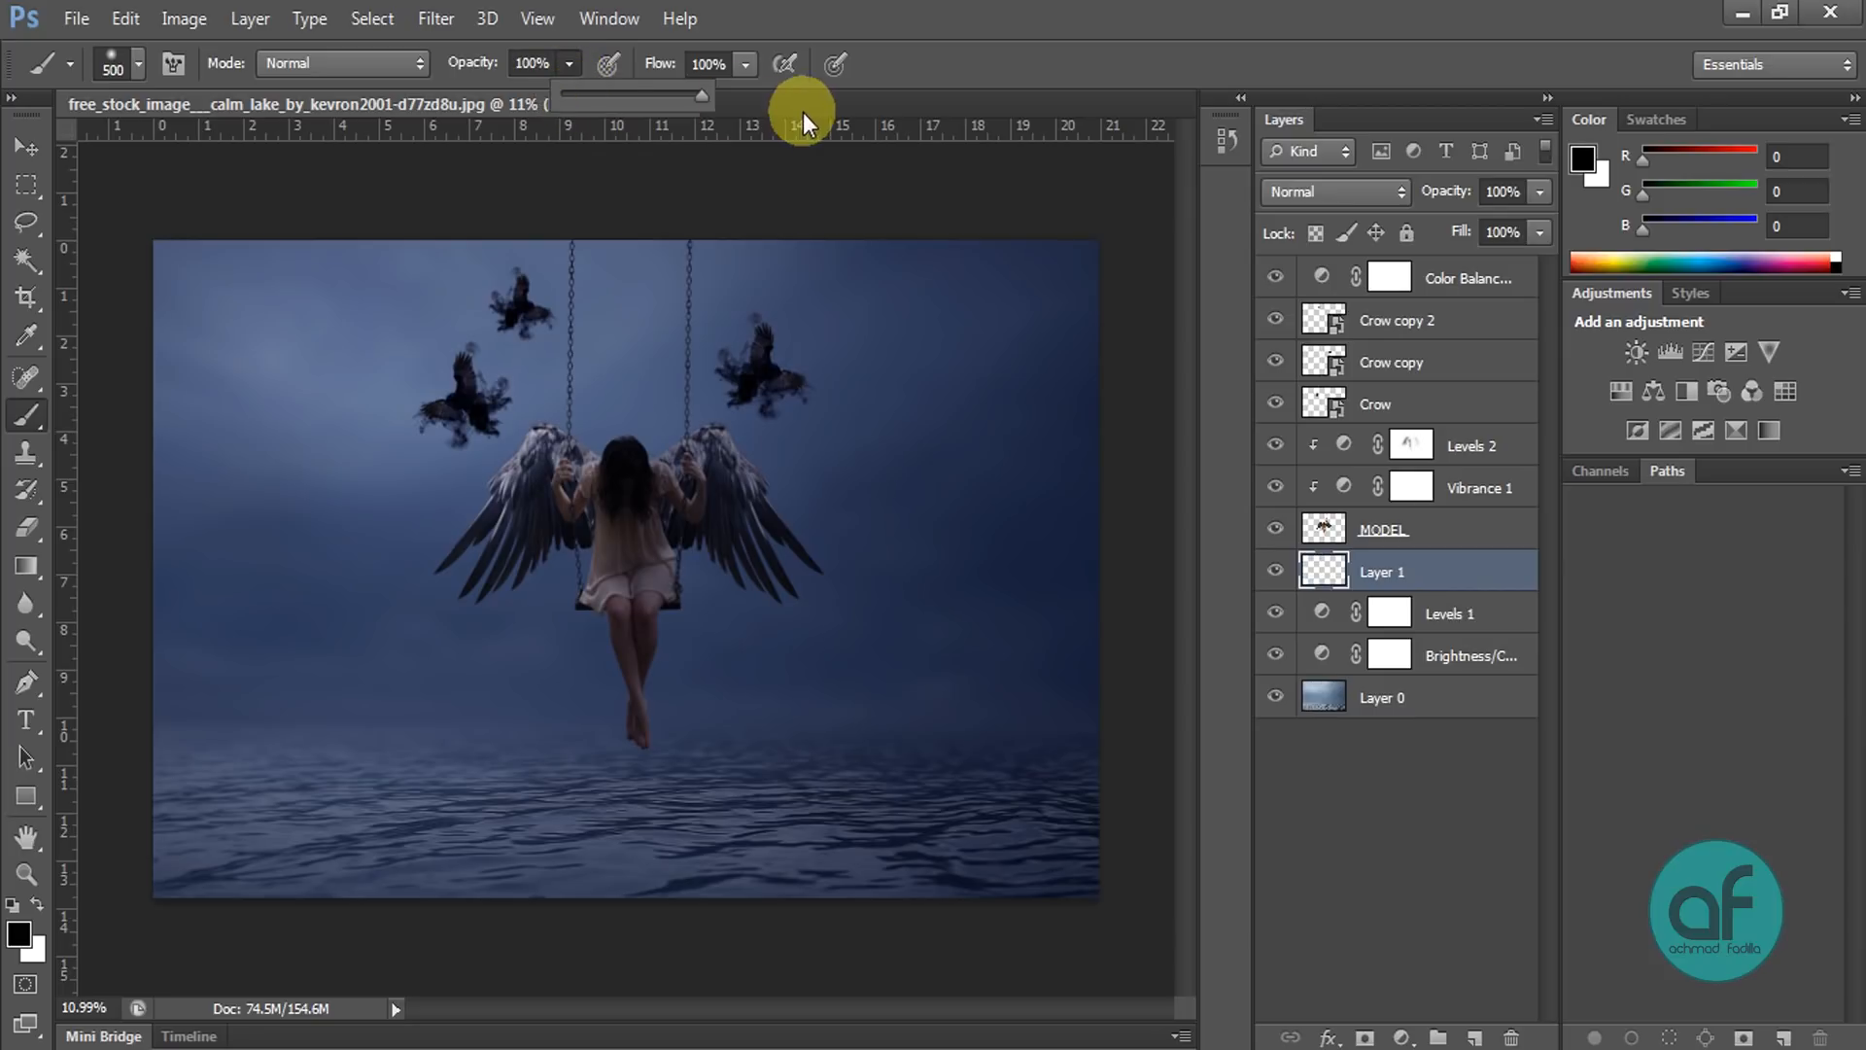
{"action": "left_click", "coordinate": [1011, 59]}
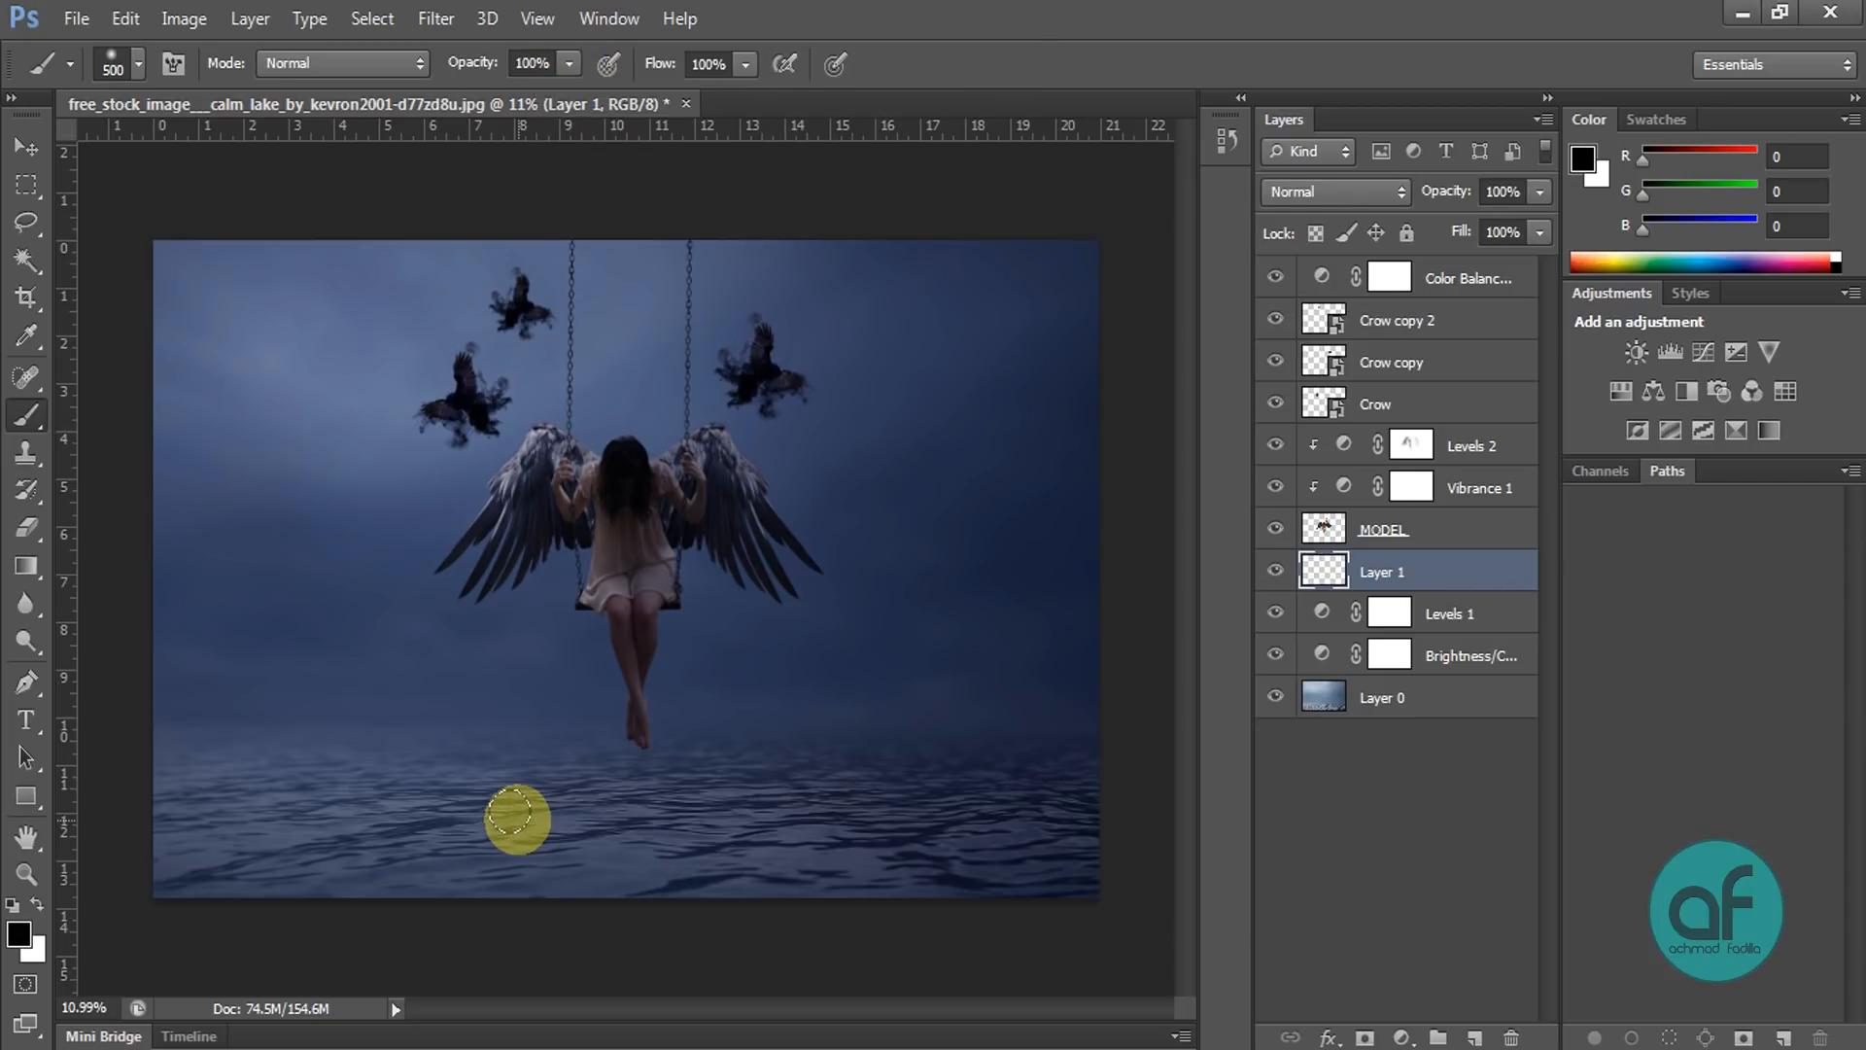
{"action": "key", "text": "bracketright"}
{"action": "key", "text": "bracketright"}
{"action": "key", "text": "bracketright"}
{"action": "key", "text": "bracketright"}
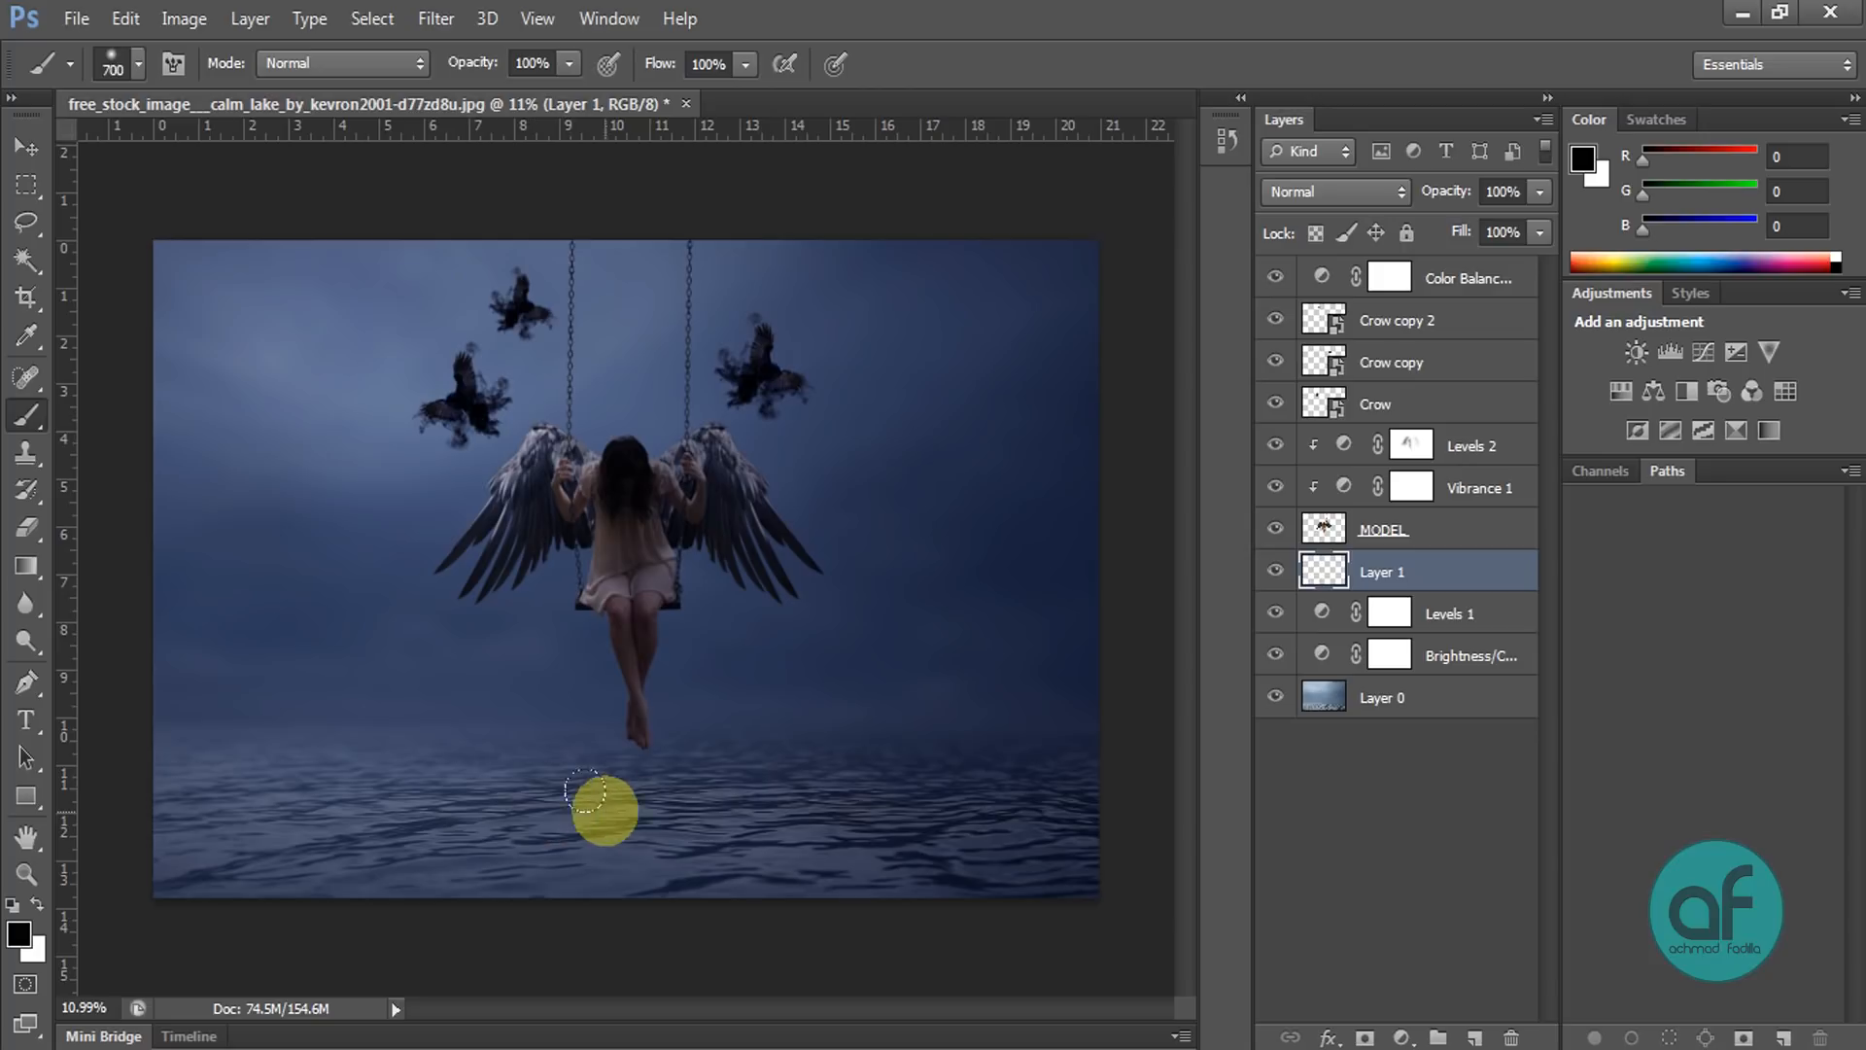
{"action": "left_click", "coordinate": [598, 753]}
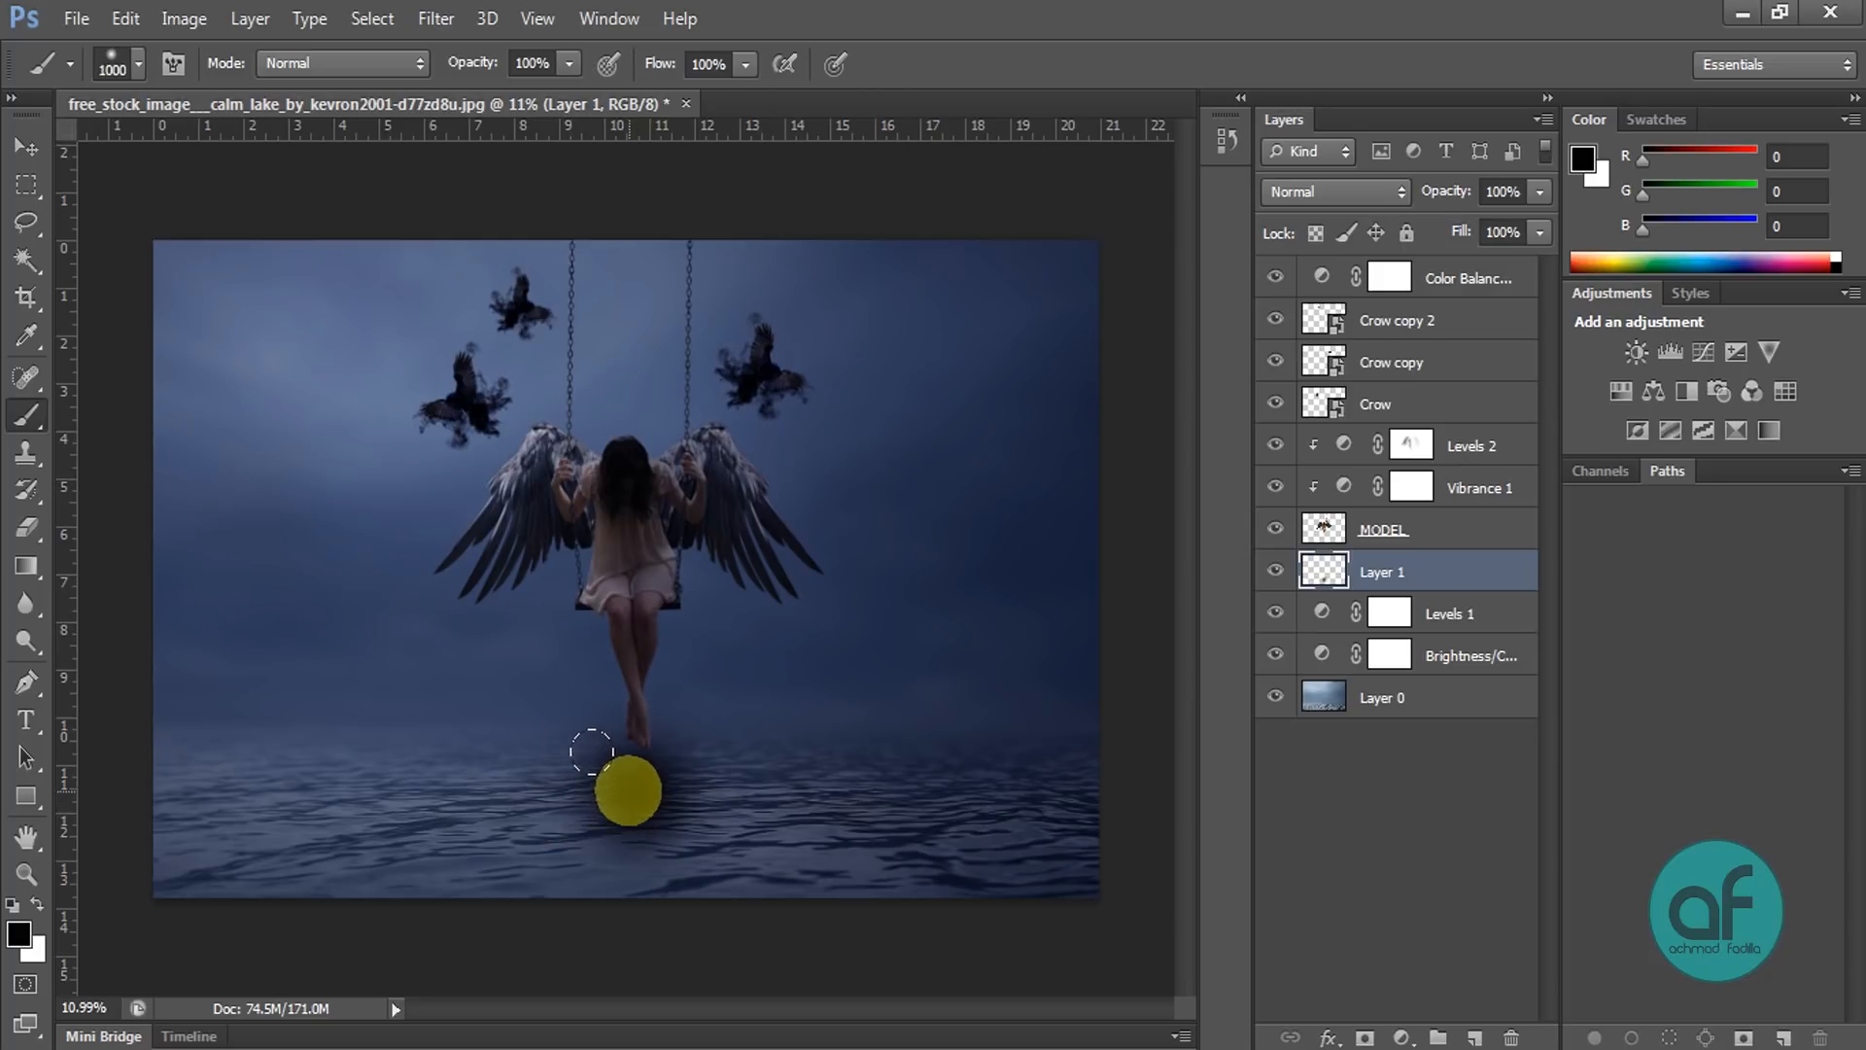
Step: Stretch the black spot to about 365% width and 60% height and position it on the water below the feet
{"action": "left_click", "coordinate": [26, 156]}
{"action": "left_click_drag", "start_coordinate": [756, 778], "coordinate": [1098, 779]}
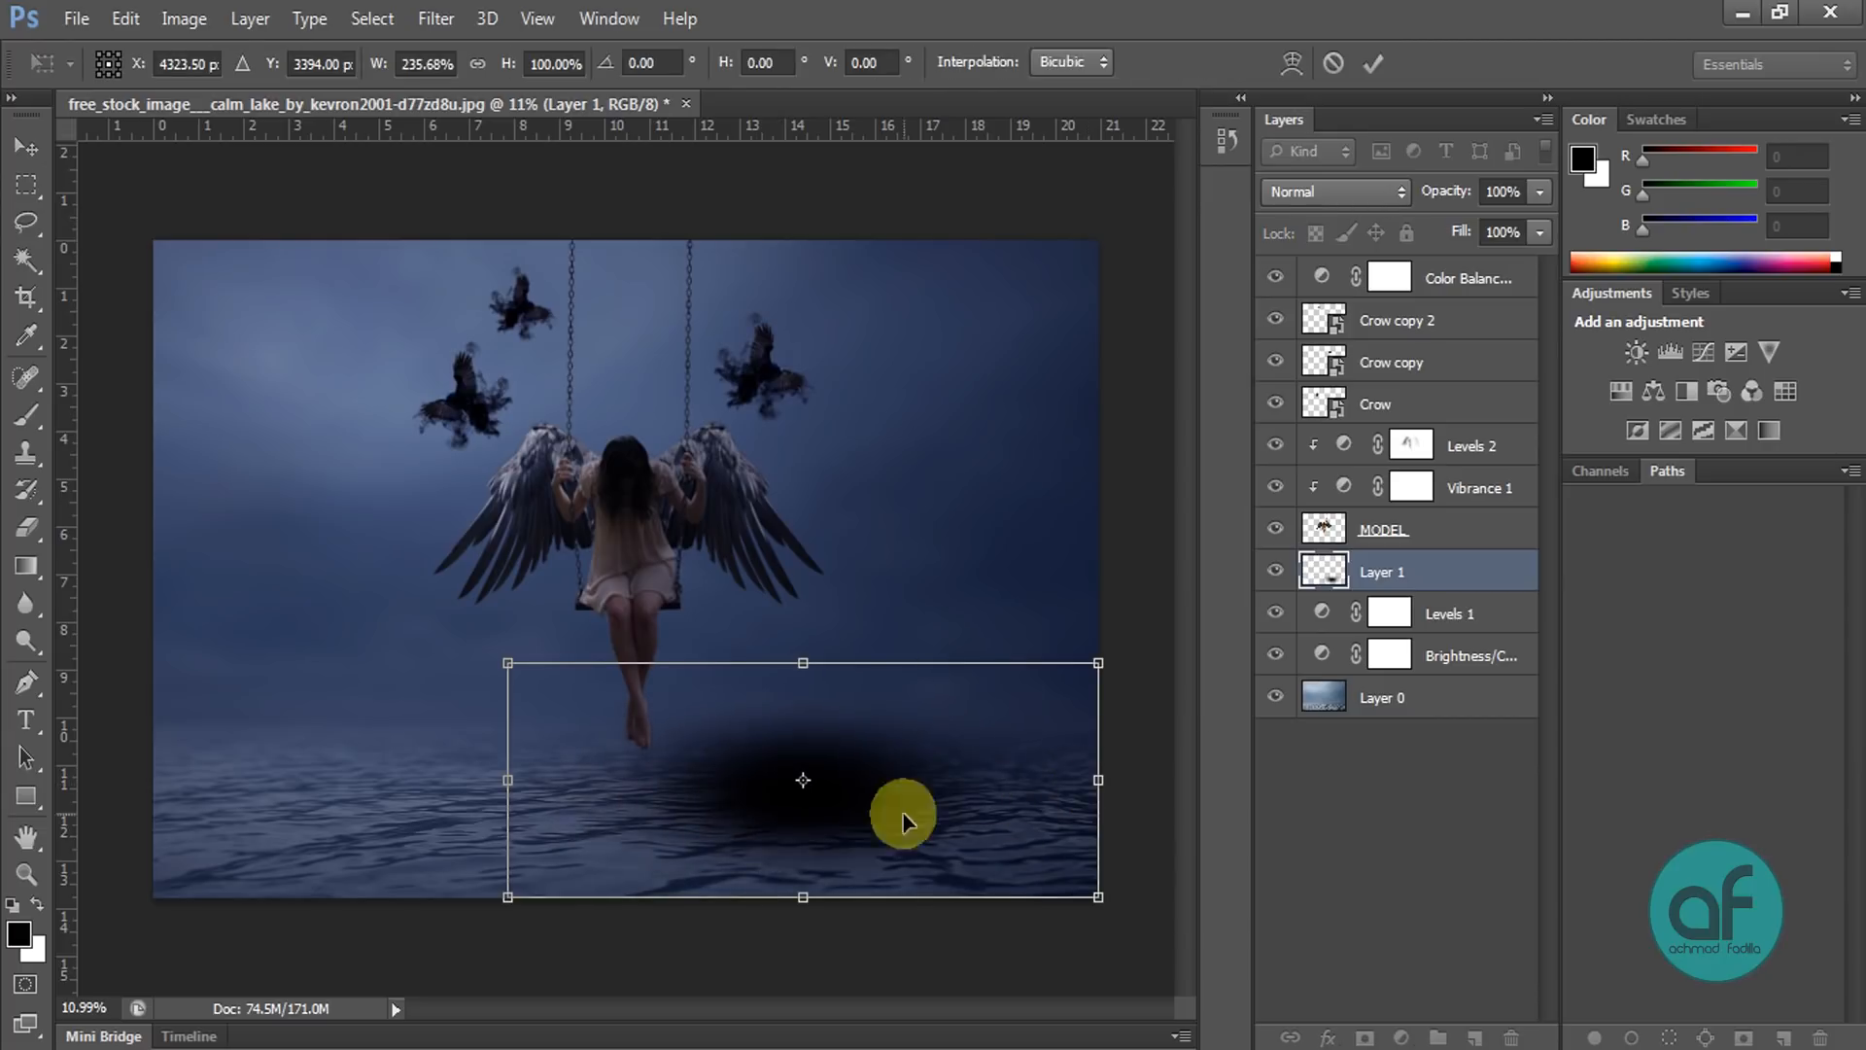
{"action": "left_click_drag", "start_coordinate": [504, 779], "coordinate": [334, 797]}
{"action": "left_click_drag", "start_coordinate": [771, 846], "coordinate": [691, 834]}
{"action": "left_click_drag", "start_coordinate": [644, 721], "coordinate": [677, 828]}
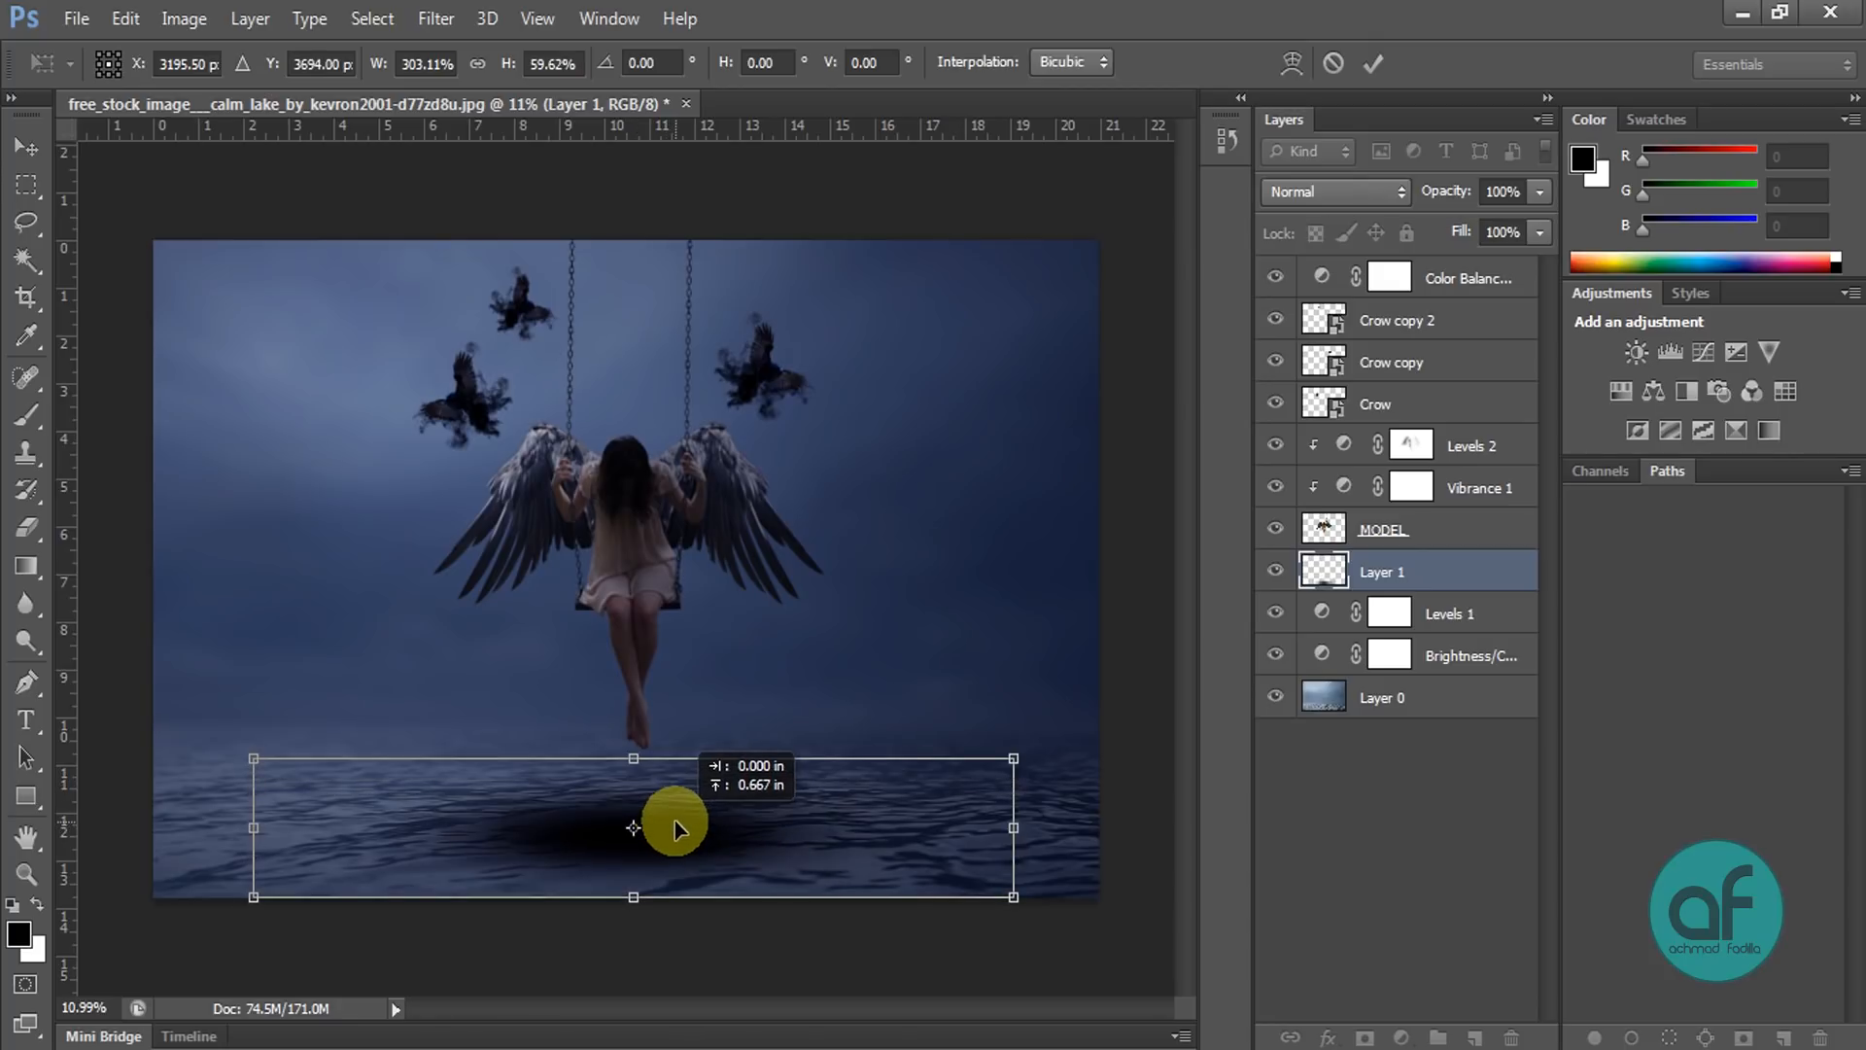
{"action": "left_click_drag", "start_coordinate": [1008, 827], "coordinate": [1098, 827]}
{"action": "left_click_drag", "start_coordinate": [254, 827], "coordinate": [183, 827]}
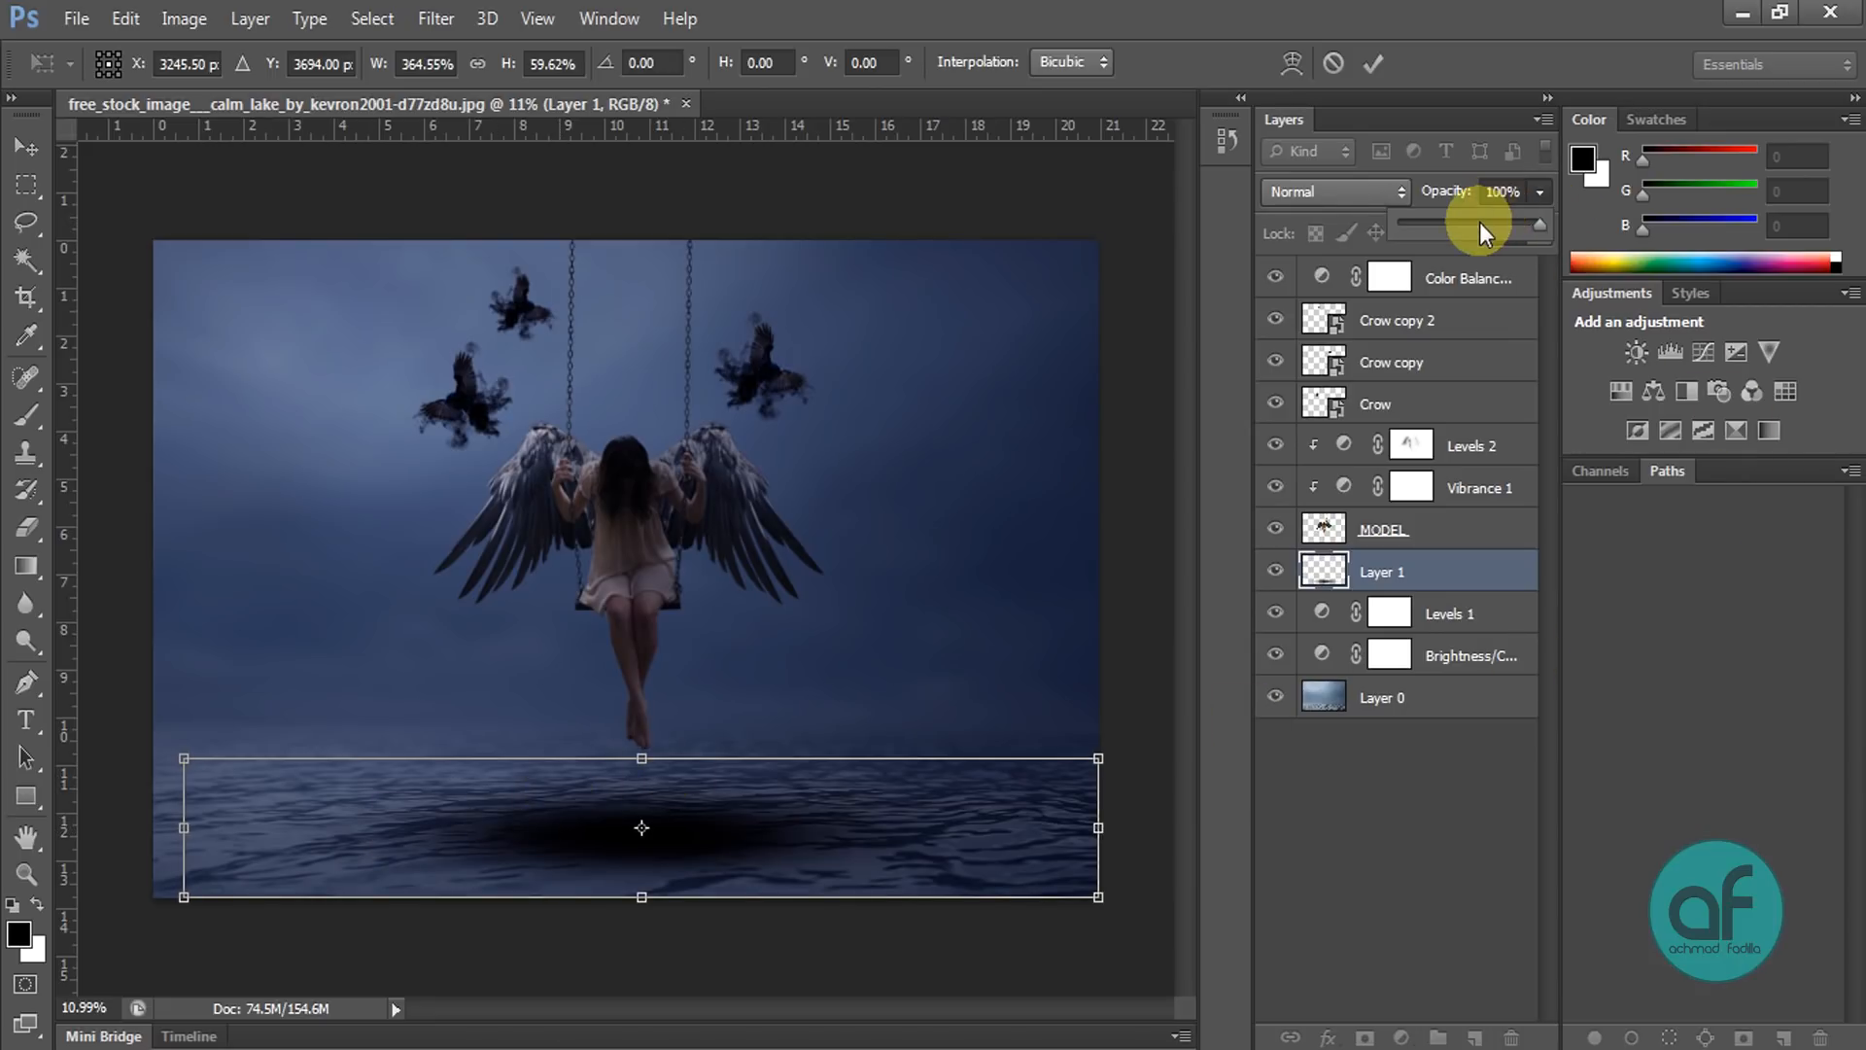
Step: Lower the shadow layer's opacity to 57% and apply its transform
{"action": "left_click", "coordinate": [1479, 222]}
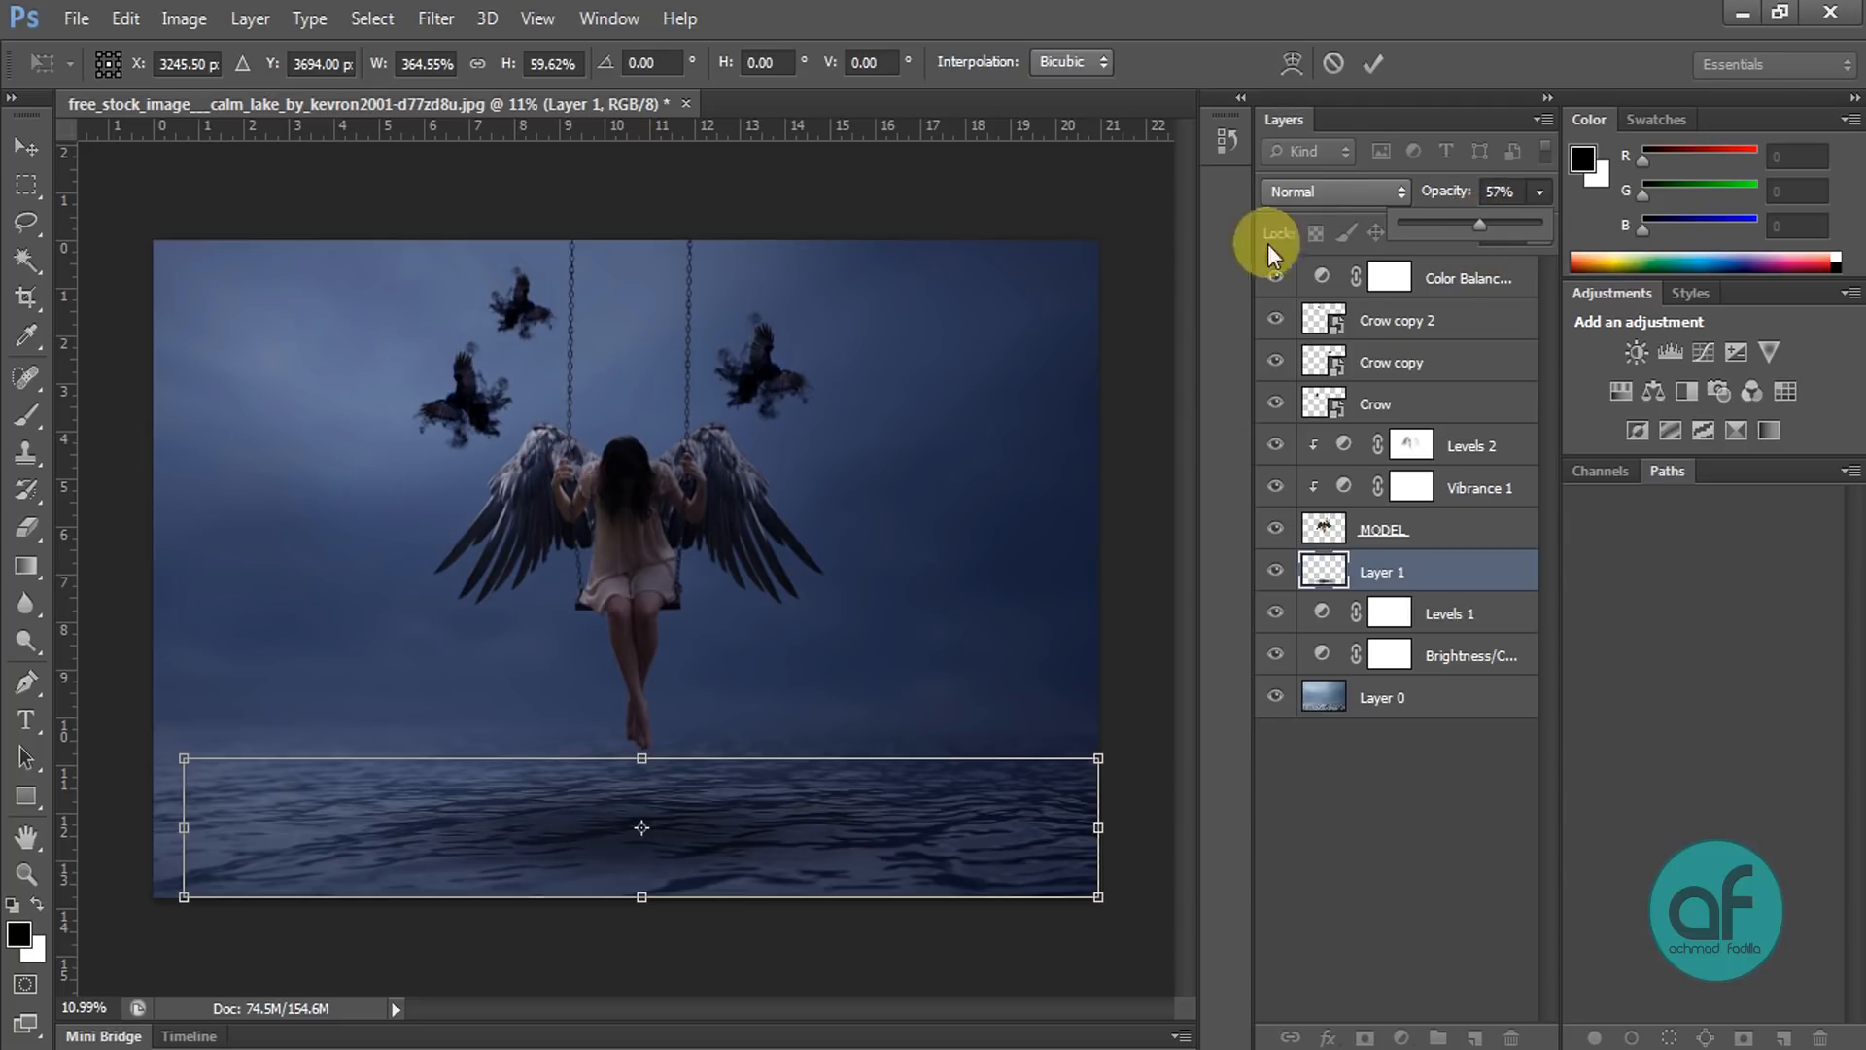
{"action": "left_click", "coordinate": [1378, 64]}
{"action": "left_click", "coordinate": [1145, 345]}
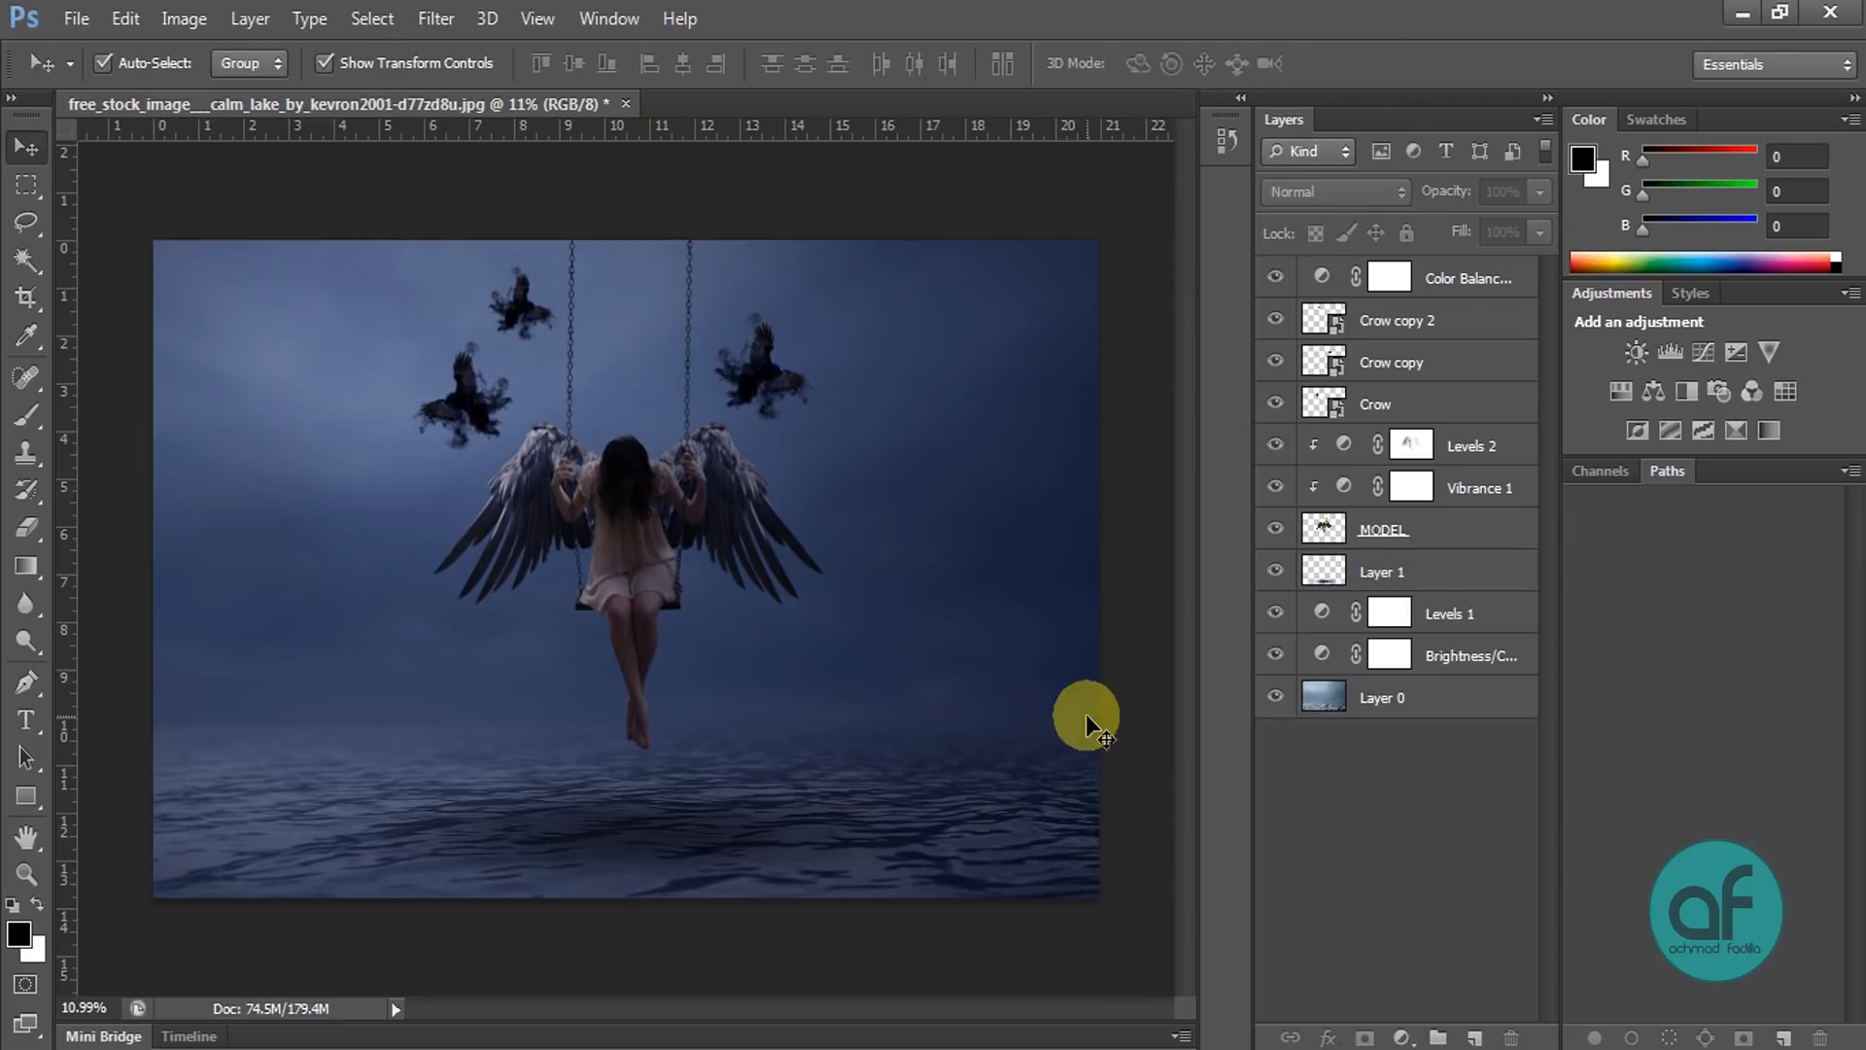
{"action": "scroll", "coordinate": [824, 704], "scroll_direction": "up", "scroll_amount": 1}
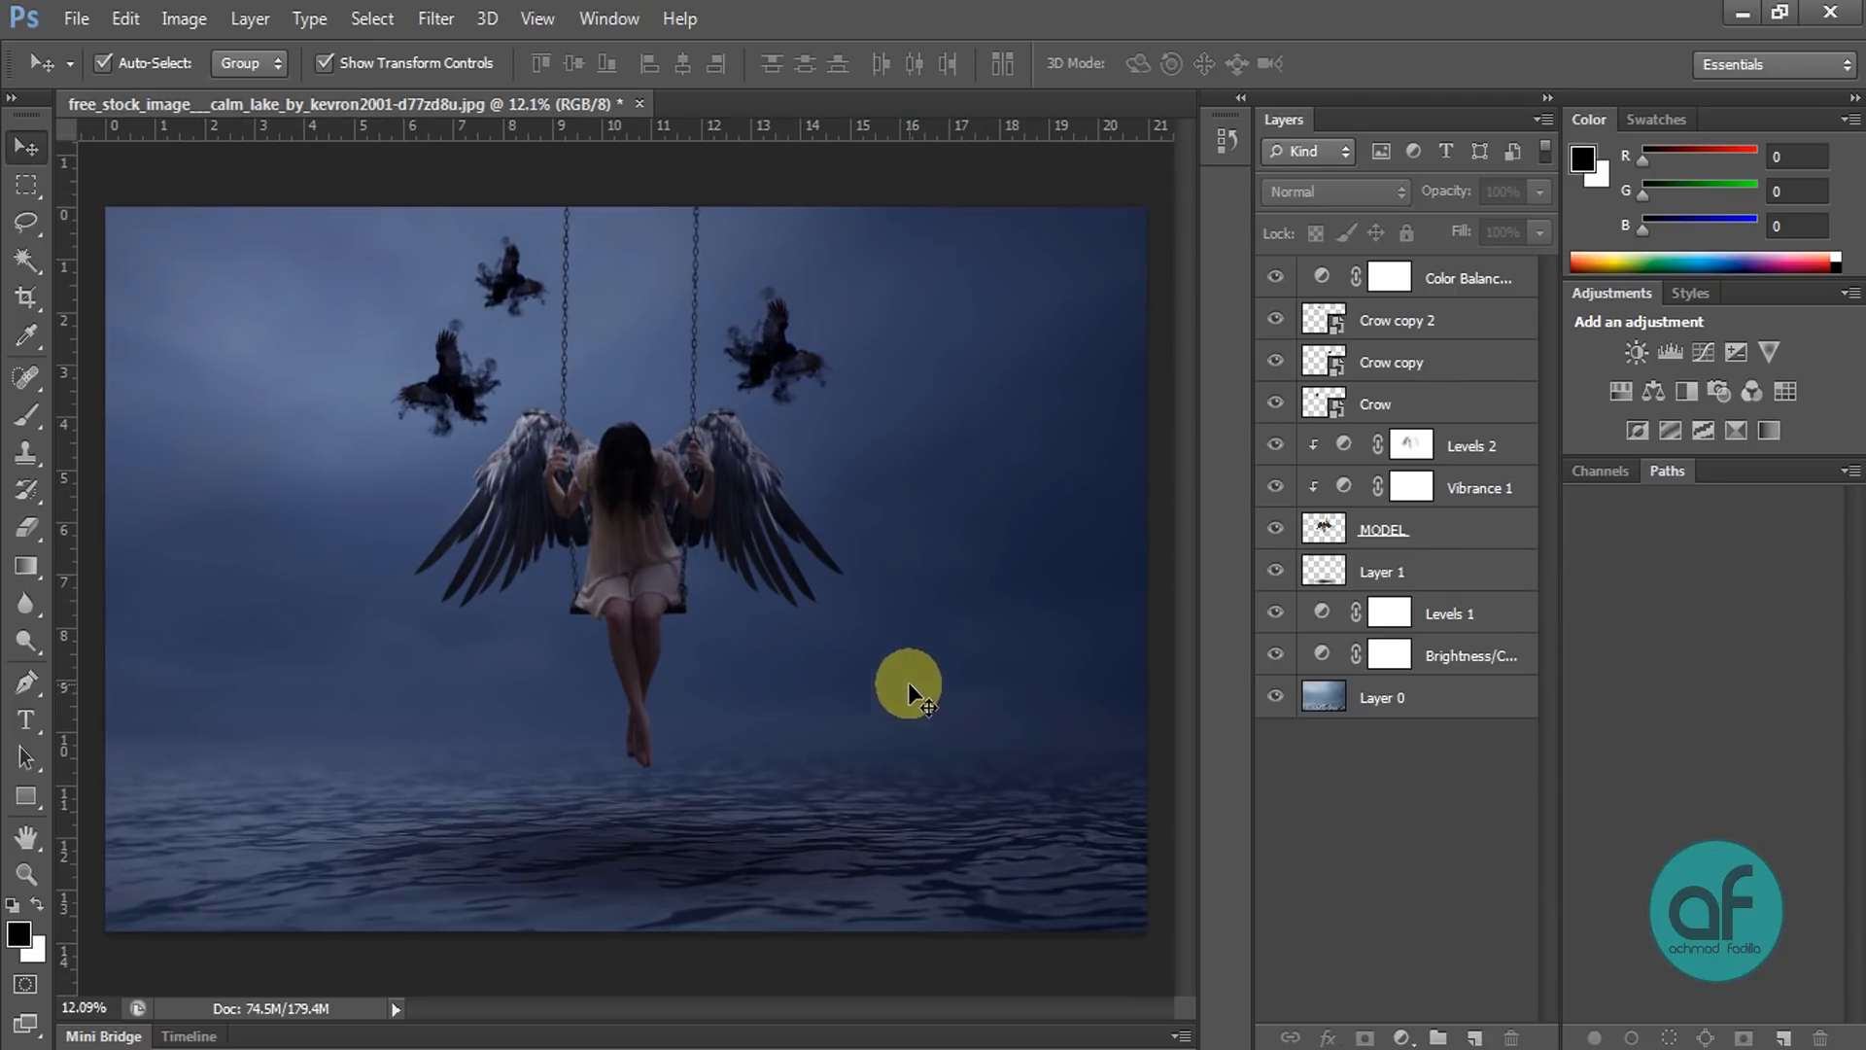
Step: Add a new empty layer above the Levels 2 adjustment, below the Crow layer
{"action": "left_click", "coordinate": [1478, 529]}
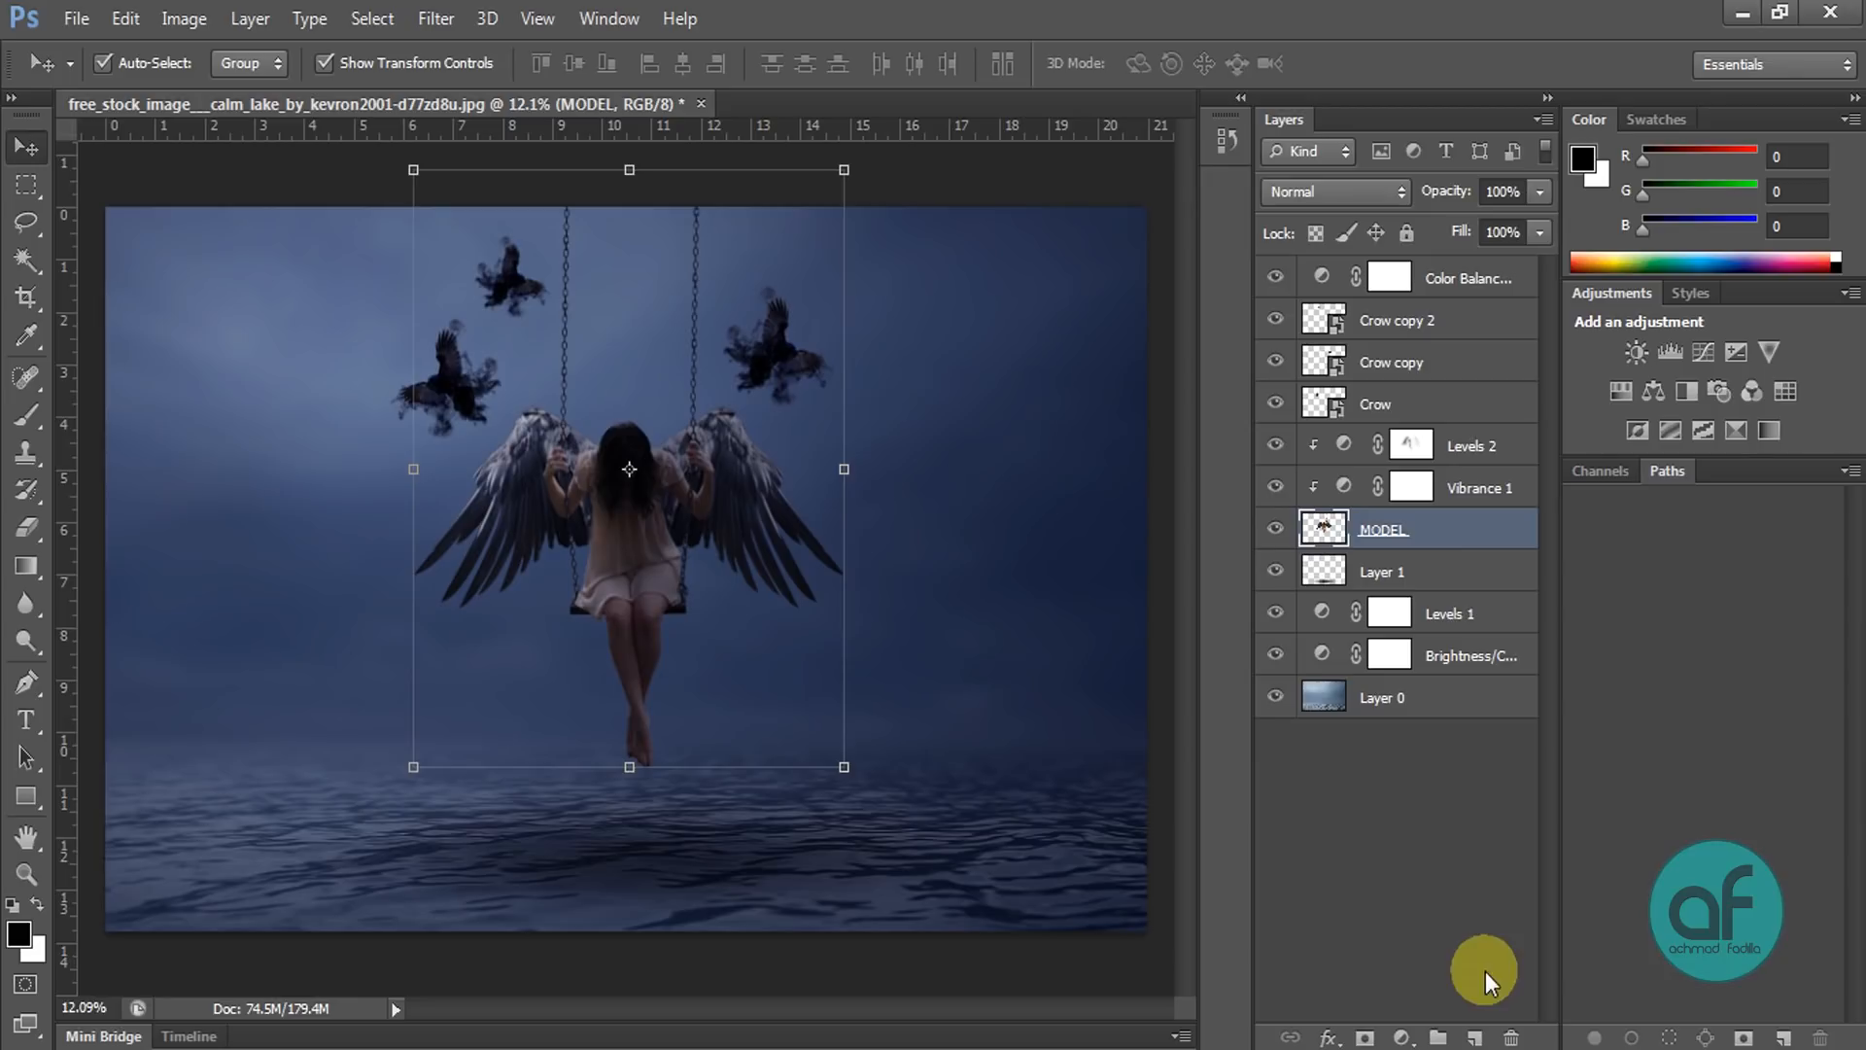
{"action": "left_click", "coordinate": [1448, 583]}
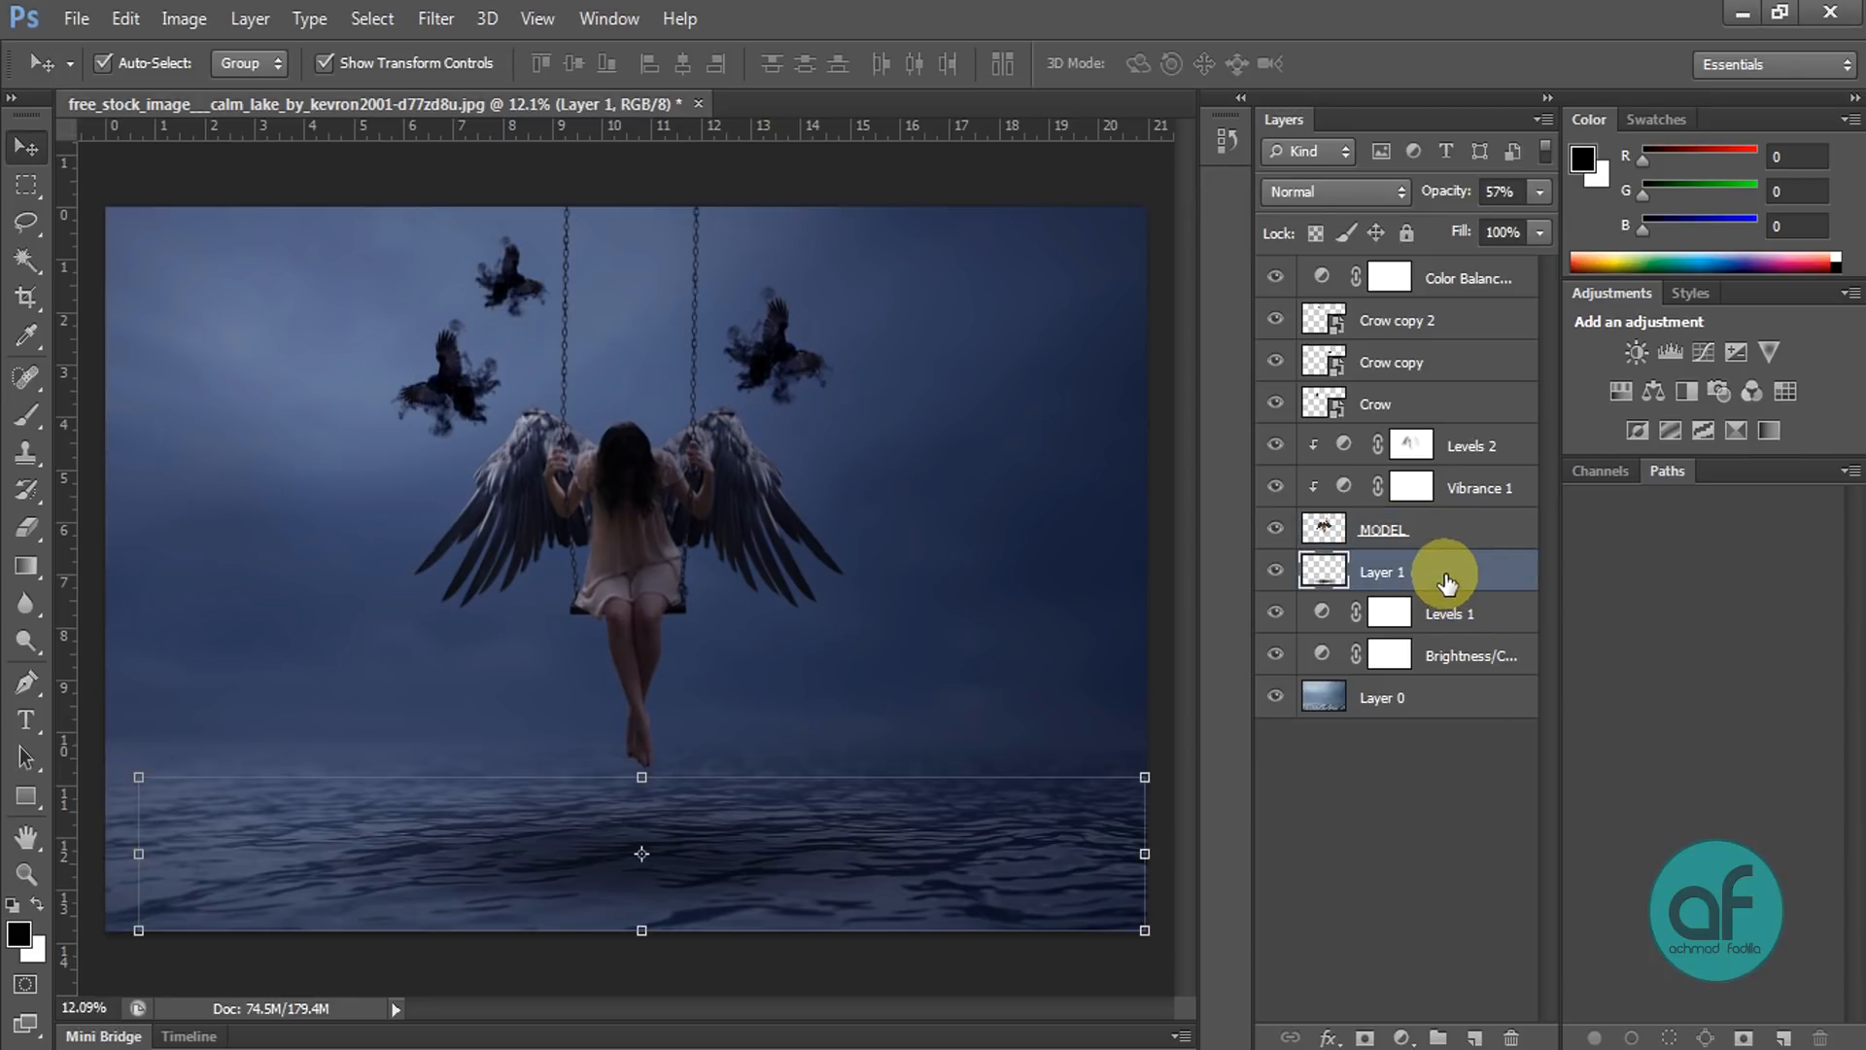
{"action": "left_click", "coordinate": [1460, 439]}
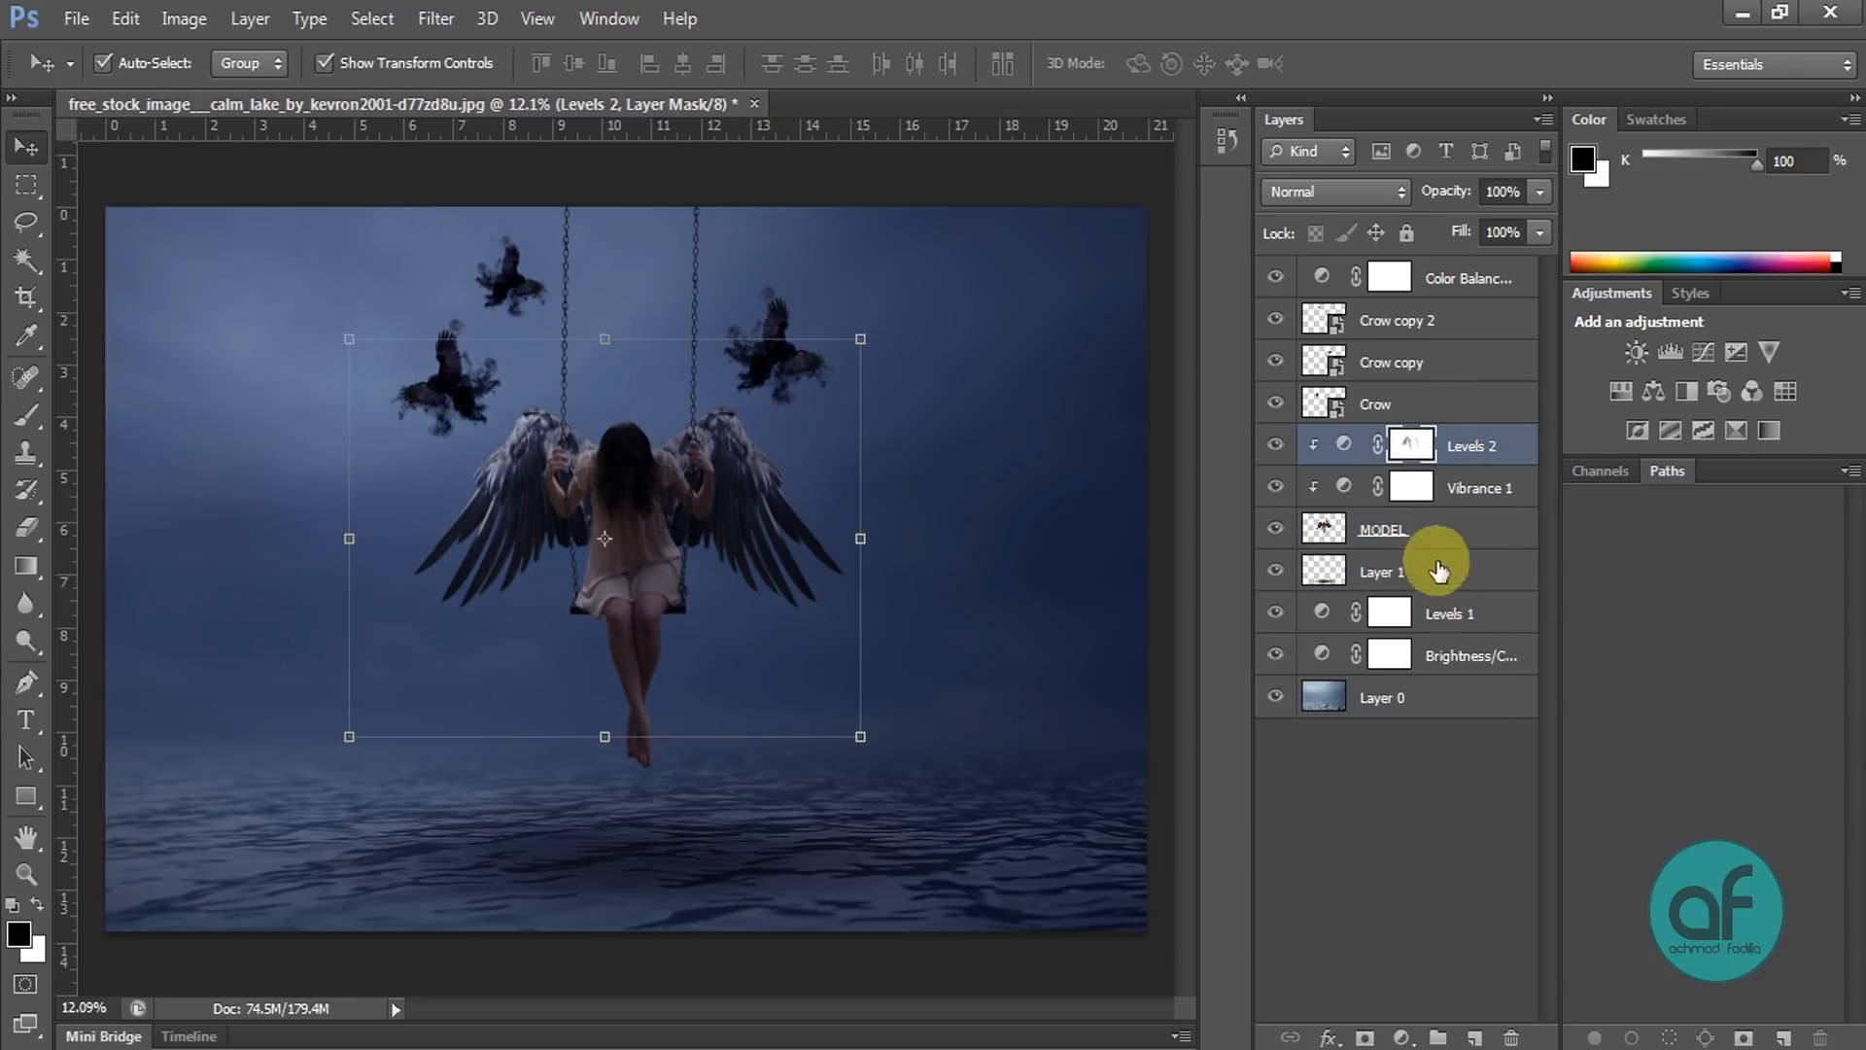
{"action": "left_click", "coordinate": [1475, 1036]}
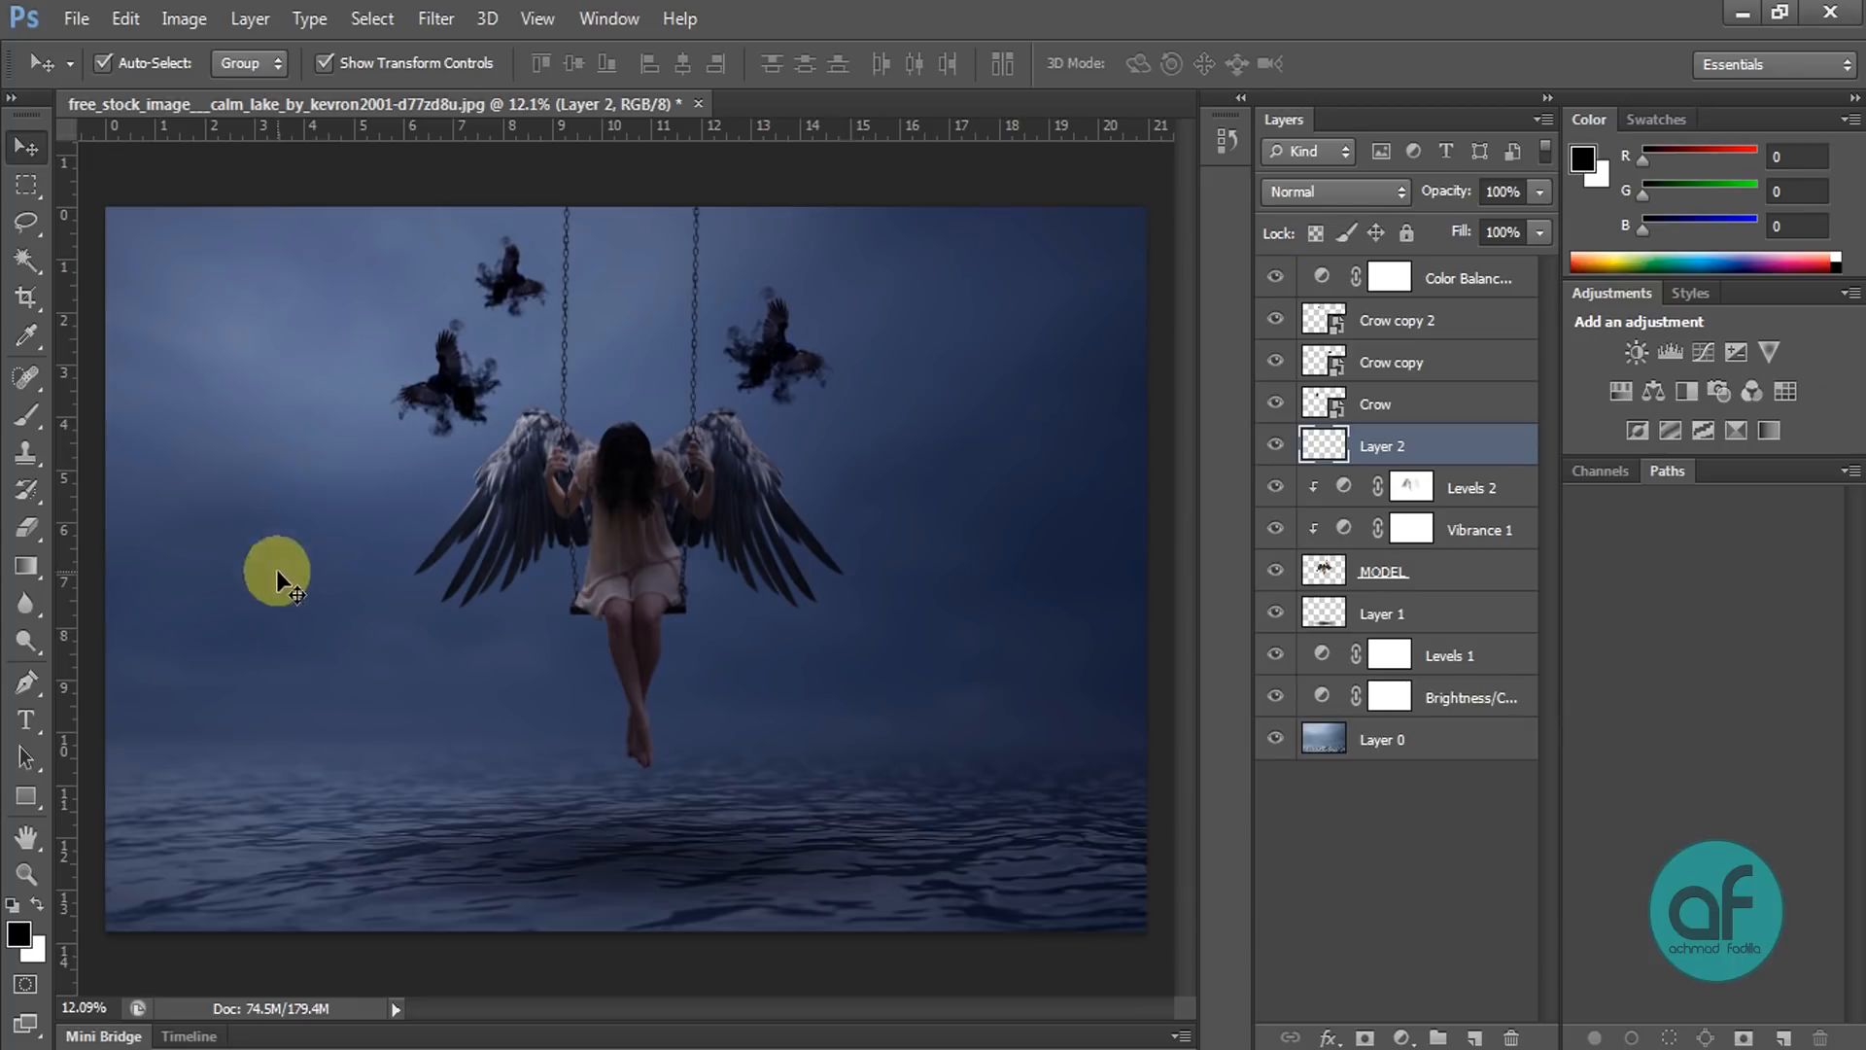
Step: Choose the 1490 px smoke brush tip for the Brush tool
{"action": "left_click", "coordinate": [22, 418]}
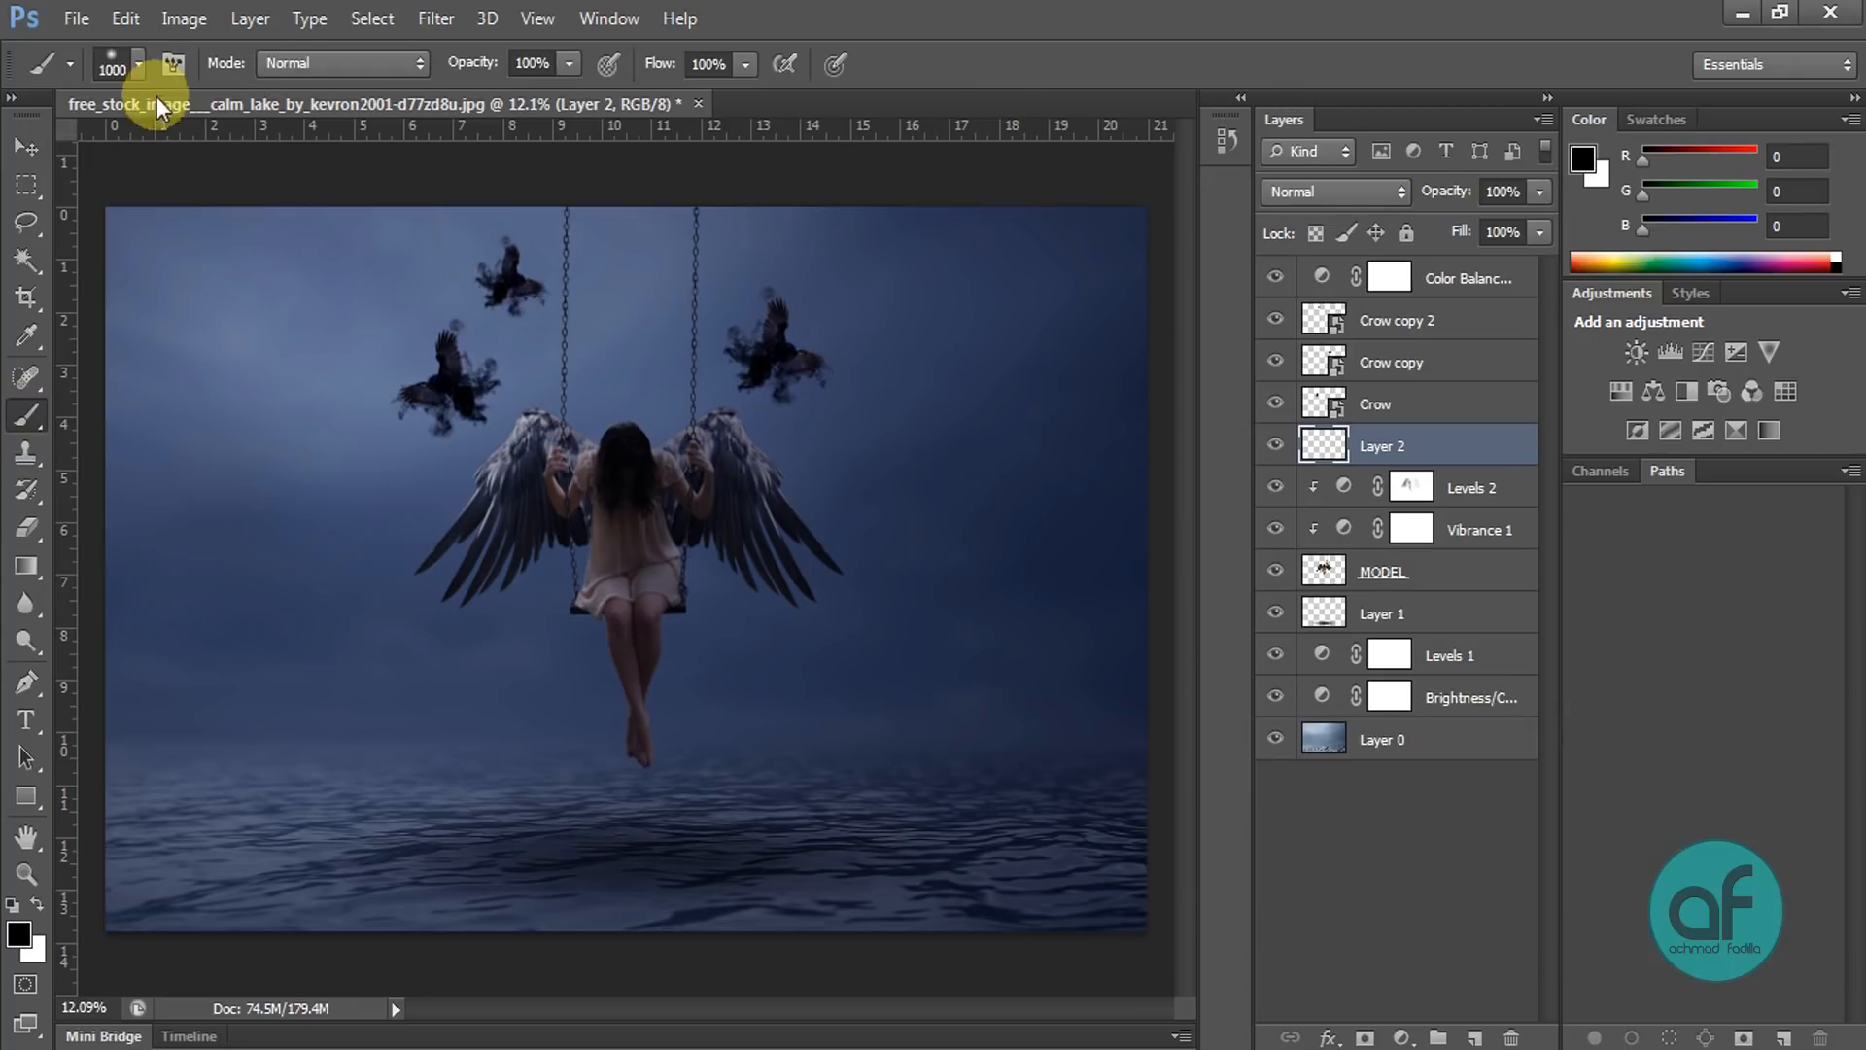
{"action": "left_click", "coordinate": [140, 64]}
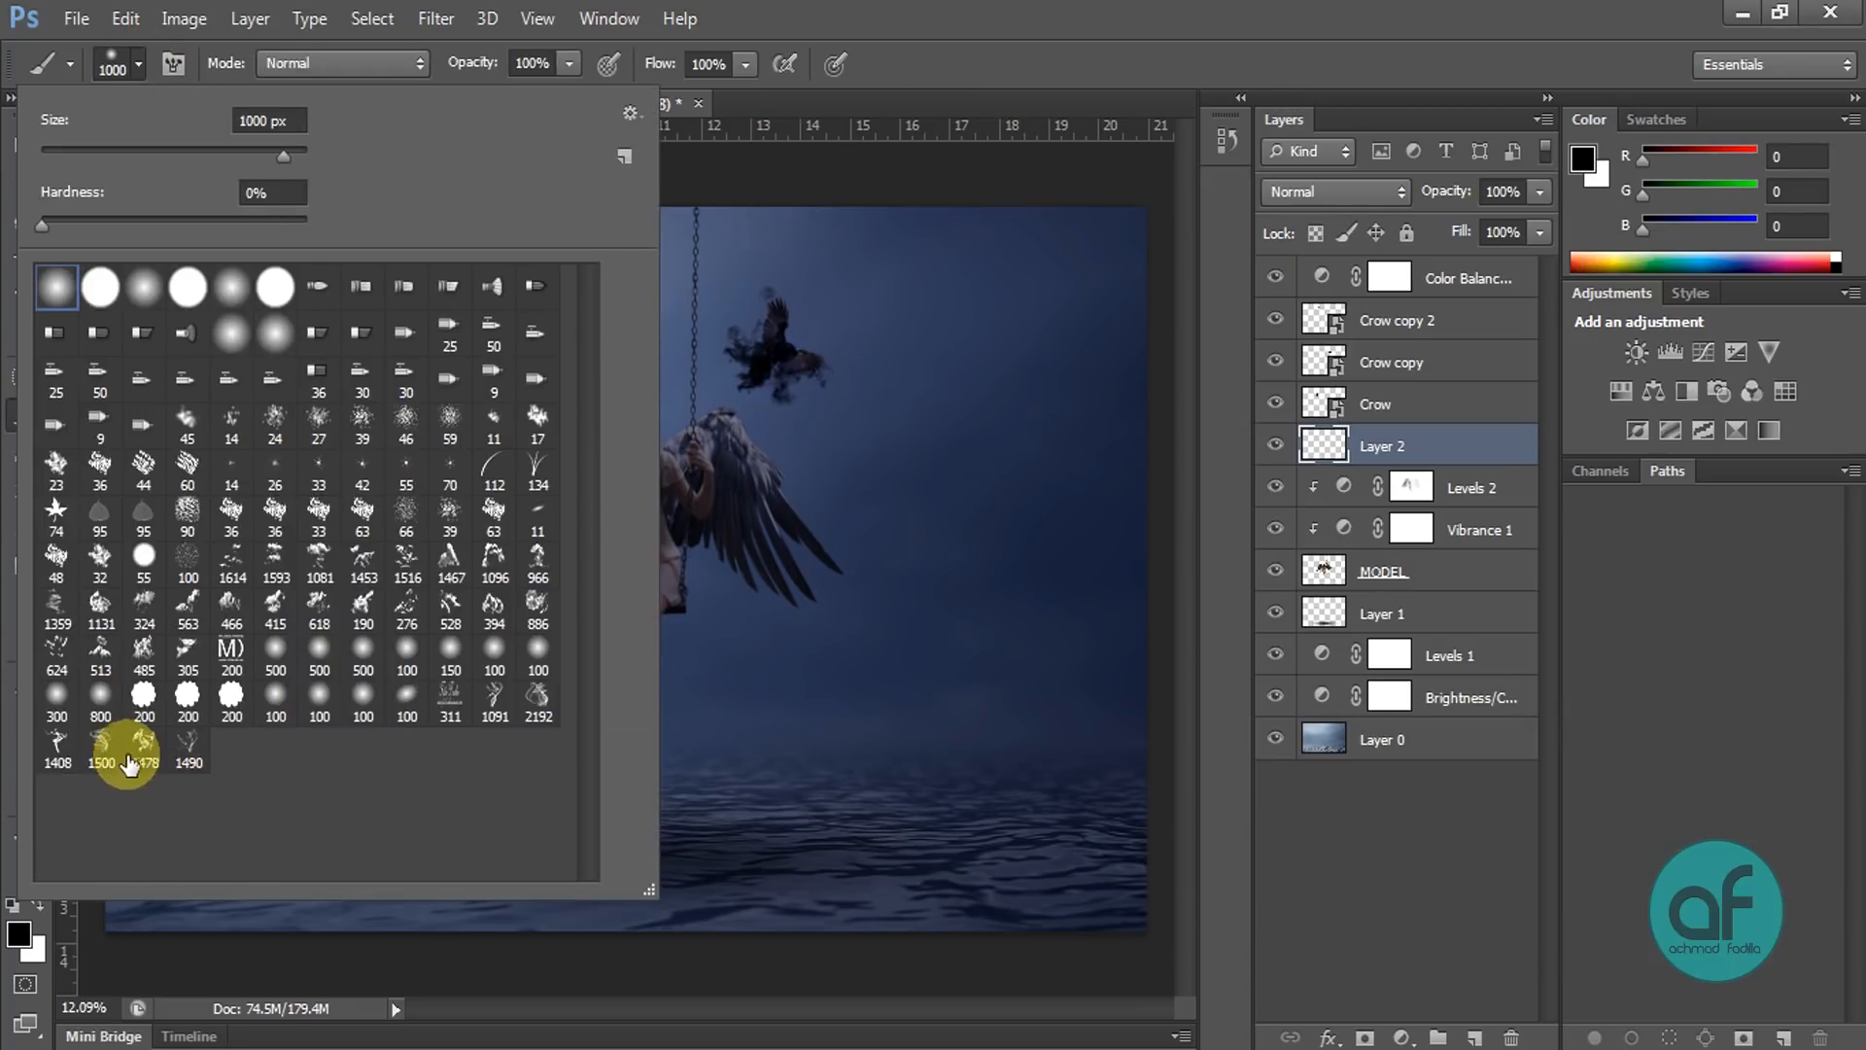
{"action": "left_click", "coordinate": [490, 724]}
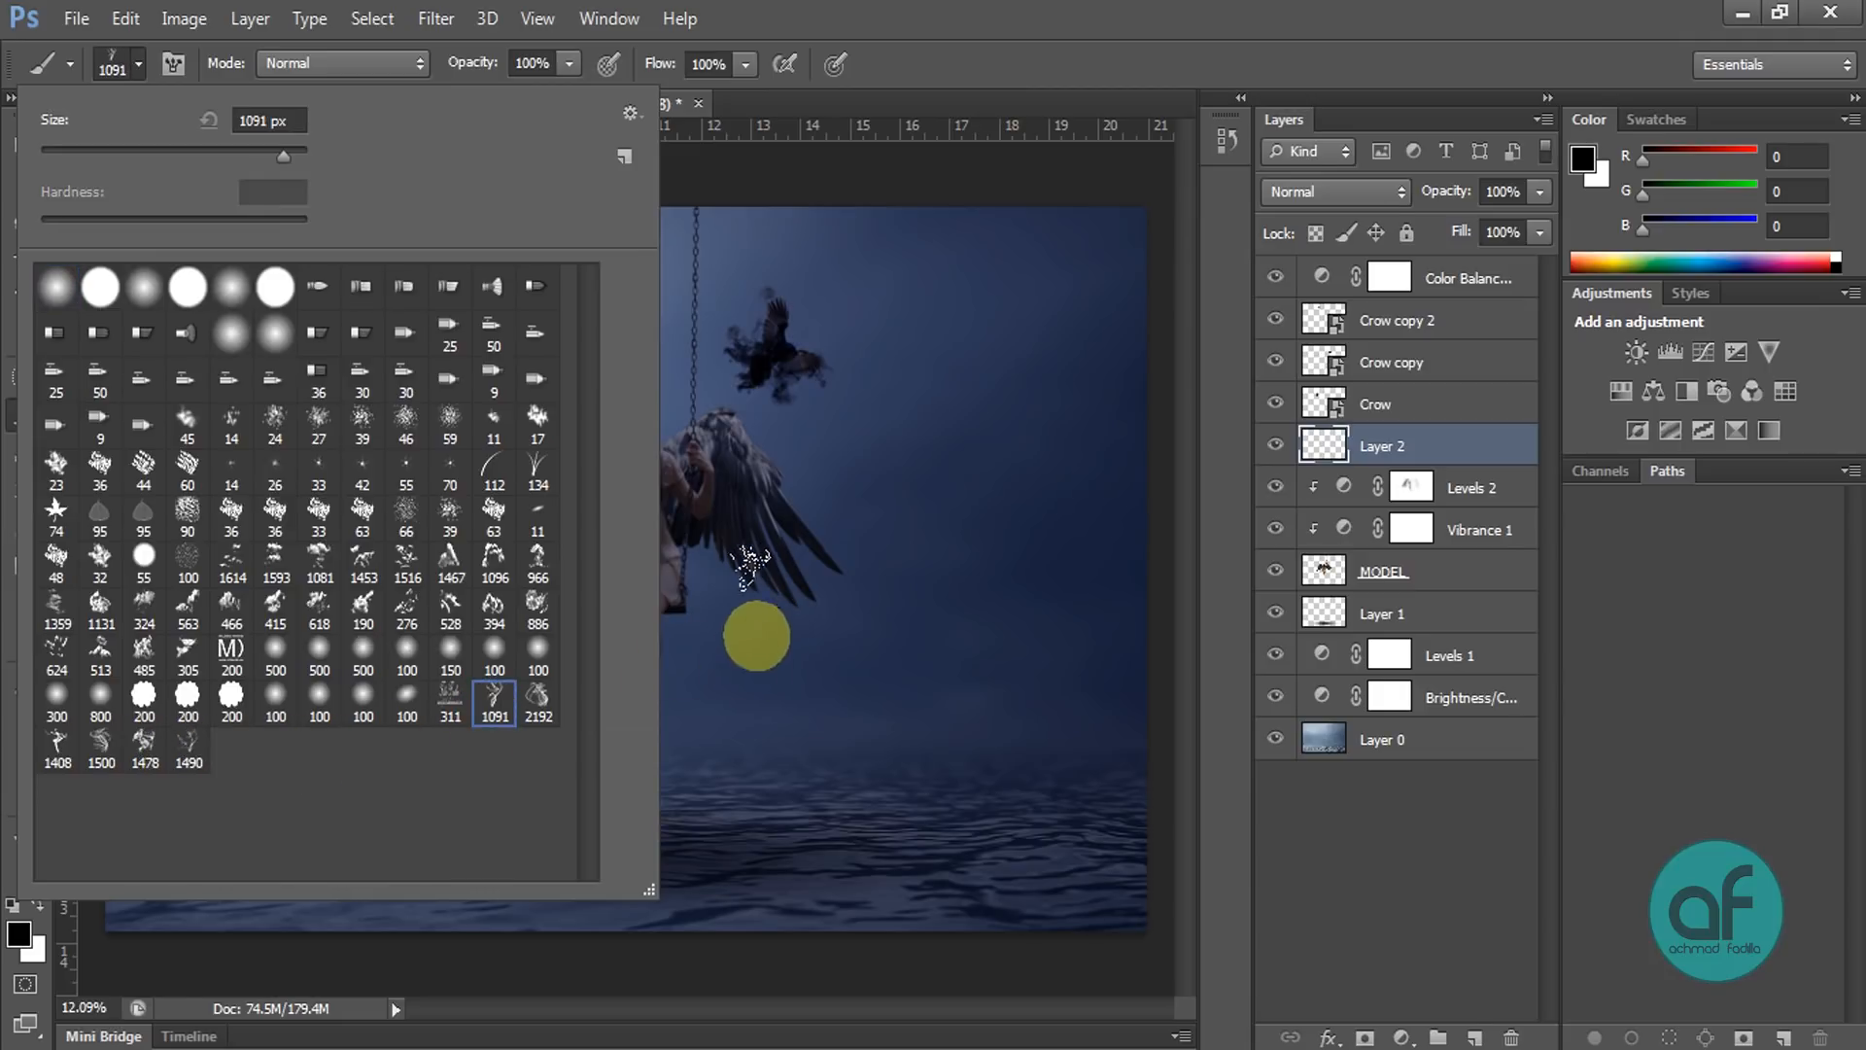
{"action": "left_click", "coordinate": [185, 756]}
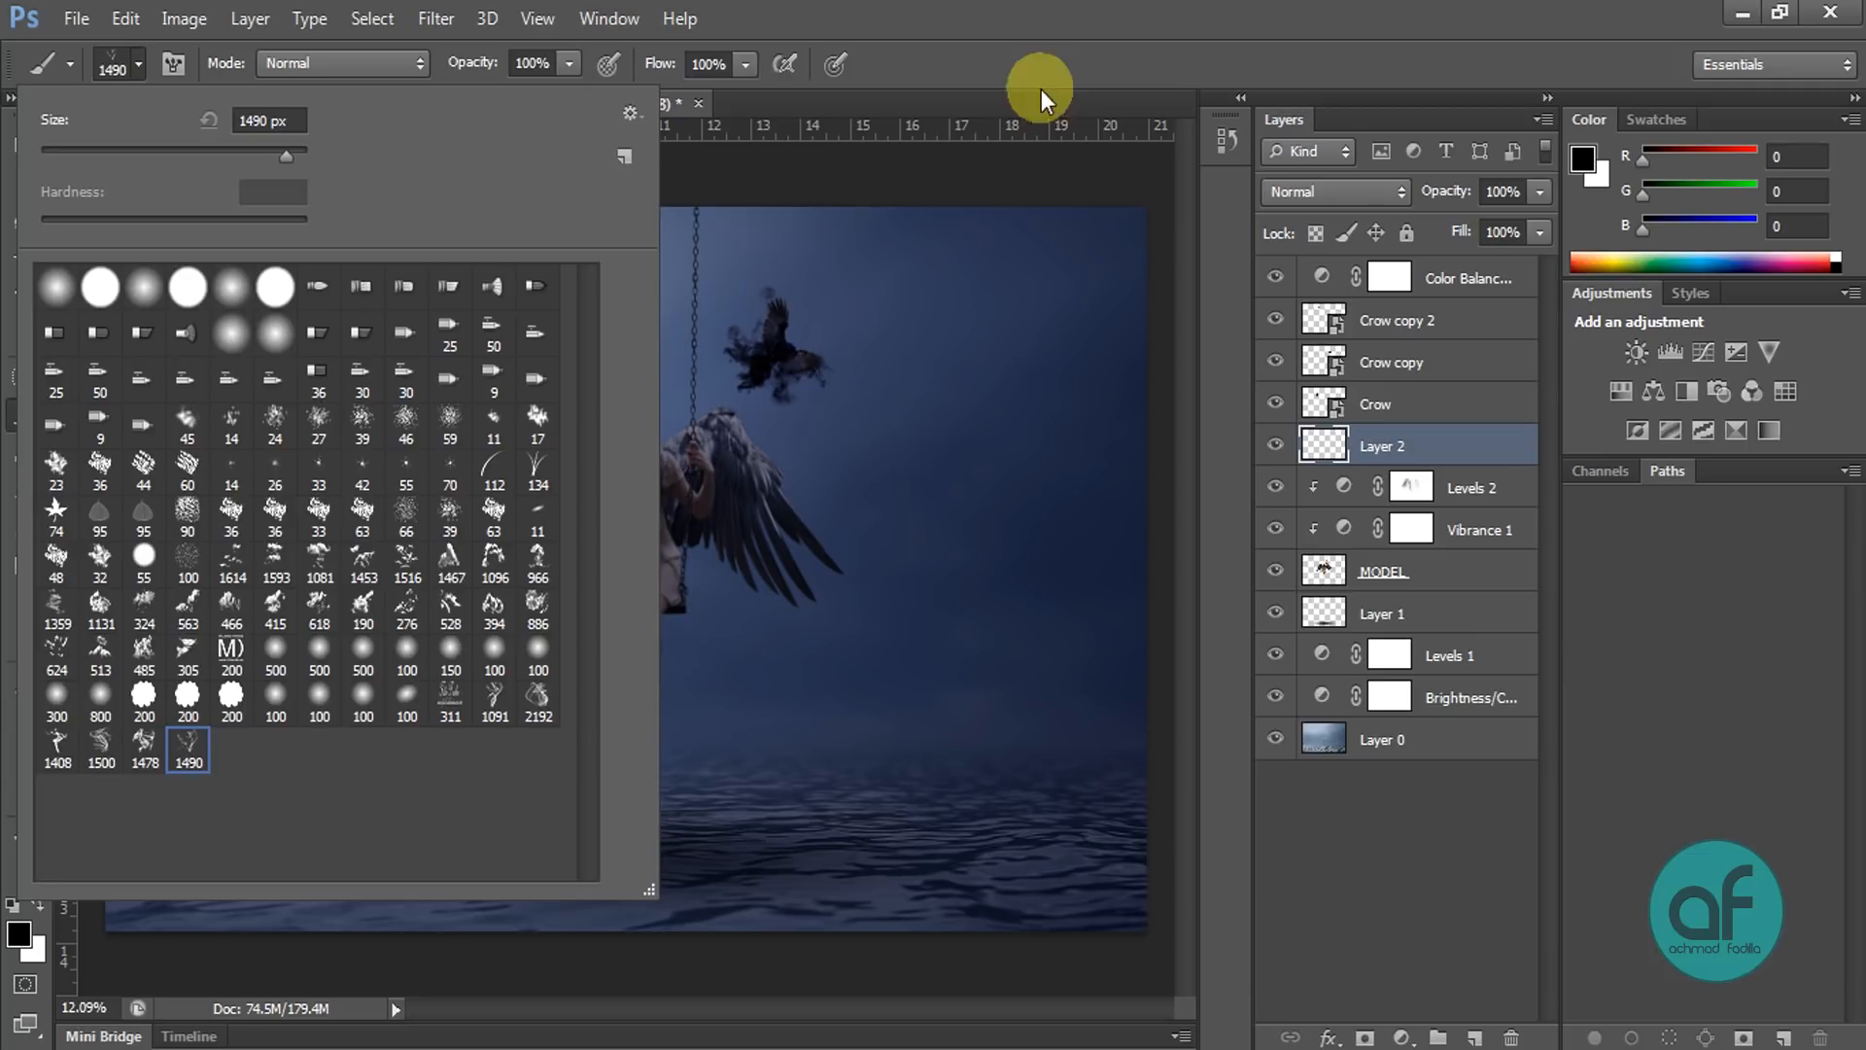
{"action": "left_click", "coordinate": [1009, 37]}
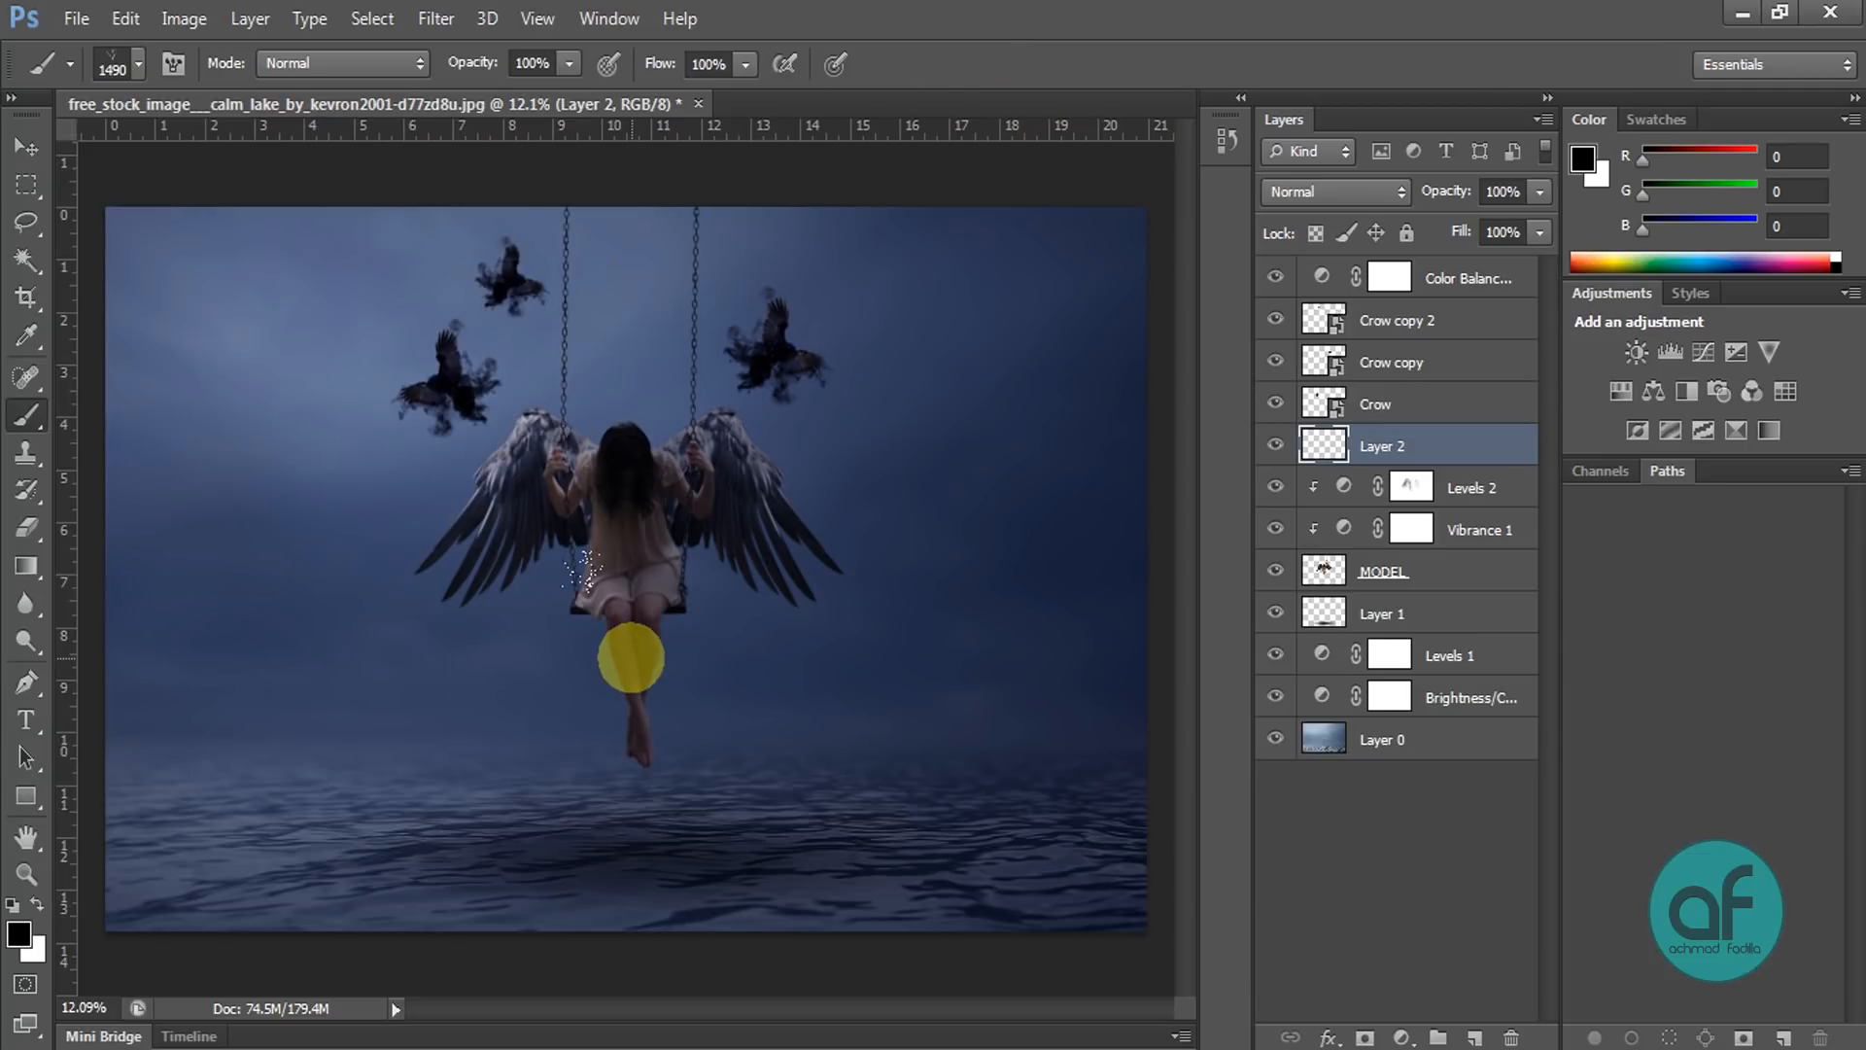
Step: Stamp black smoke around the woman's legs at 1000 px and on the upper edges of both wings at 700 px
{"action": "scroll", "coordinate": [630, 658], "scroll_direction": "up", "scroll_amount": 1}
{"action": "scroll", "coordinate": [629, 658], "scroll_direction": "up", "scroll_amount": 1}
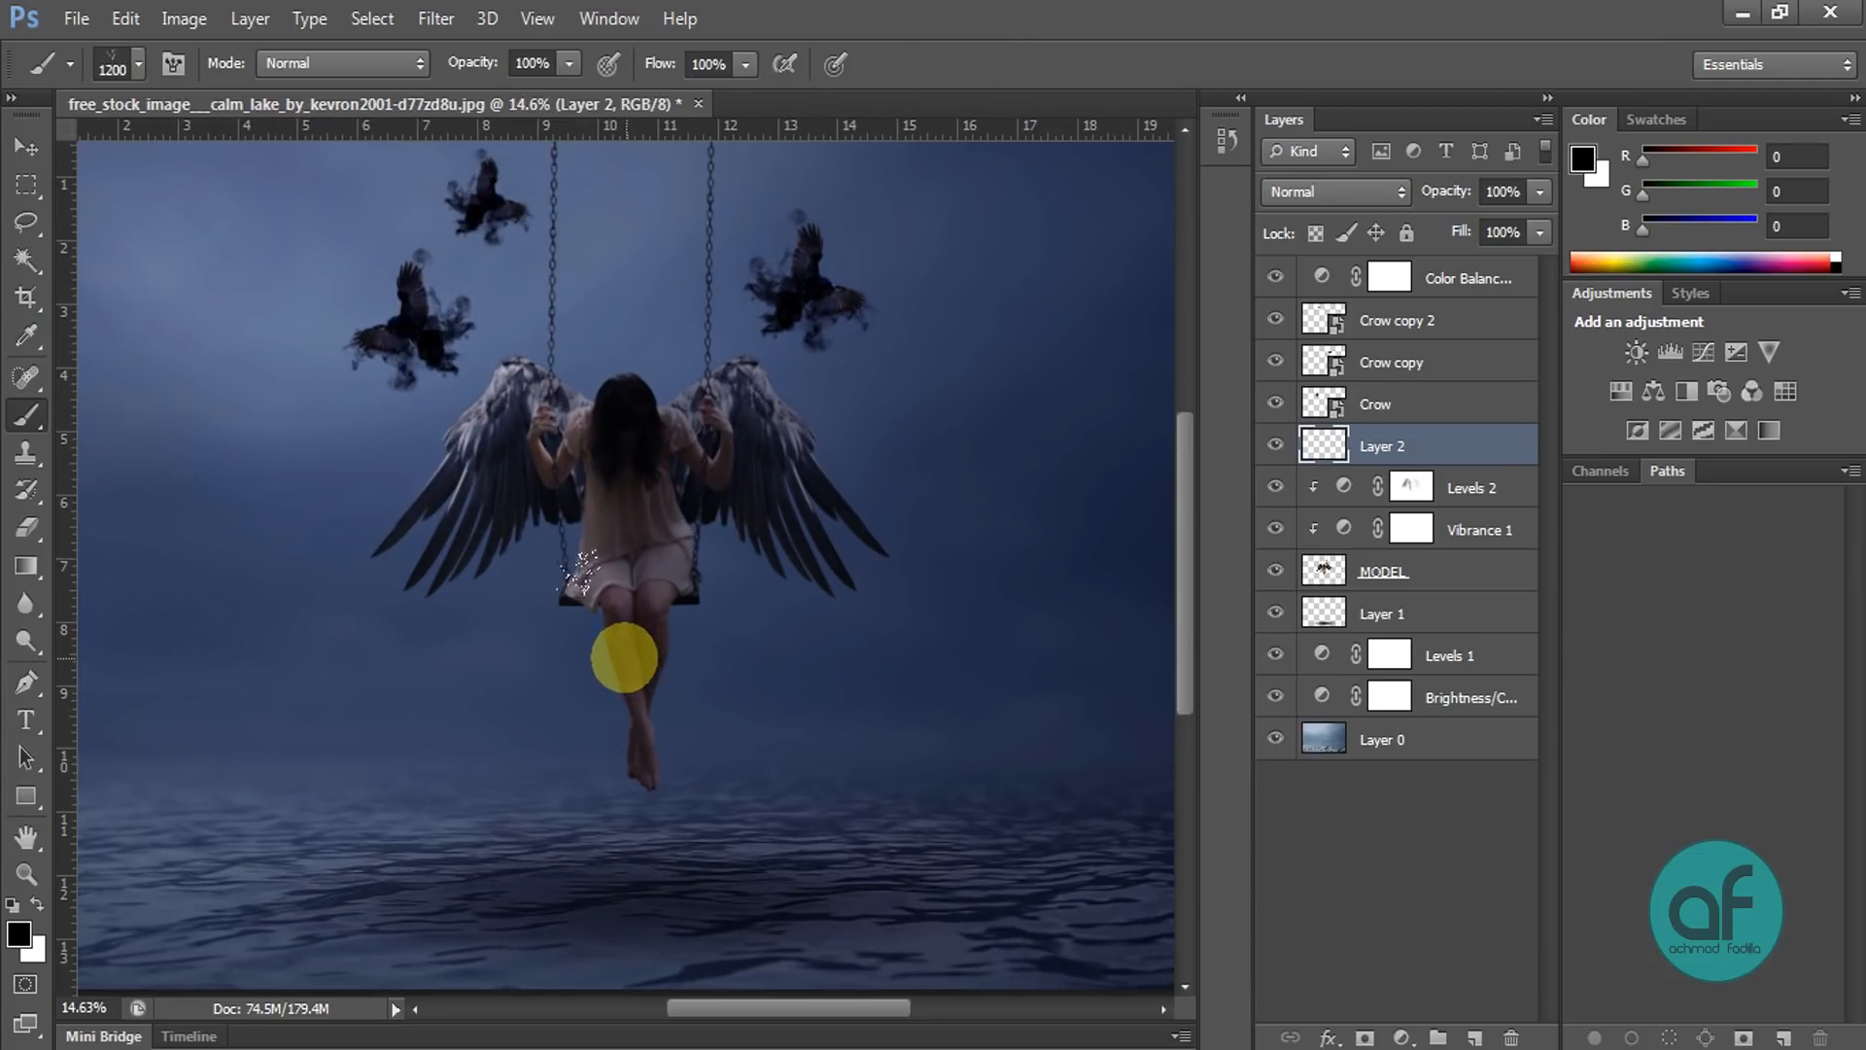
{"action": "scroll", "coordinate": [624, 658], "scroll_direction": "up", "scroll_amount": 4}
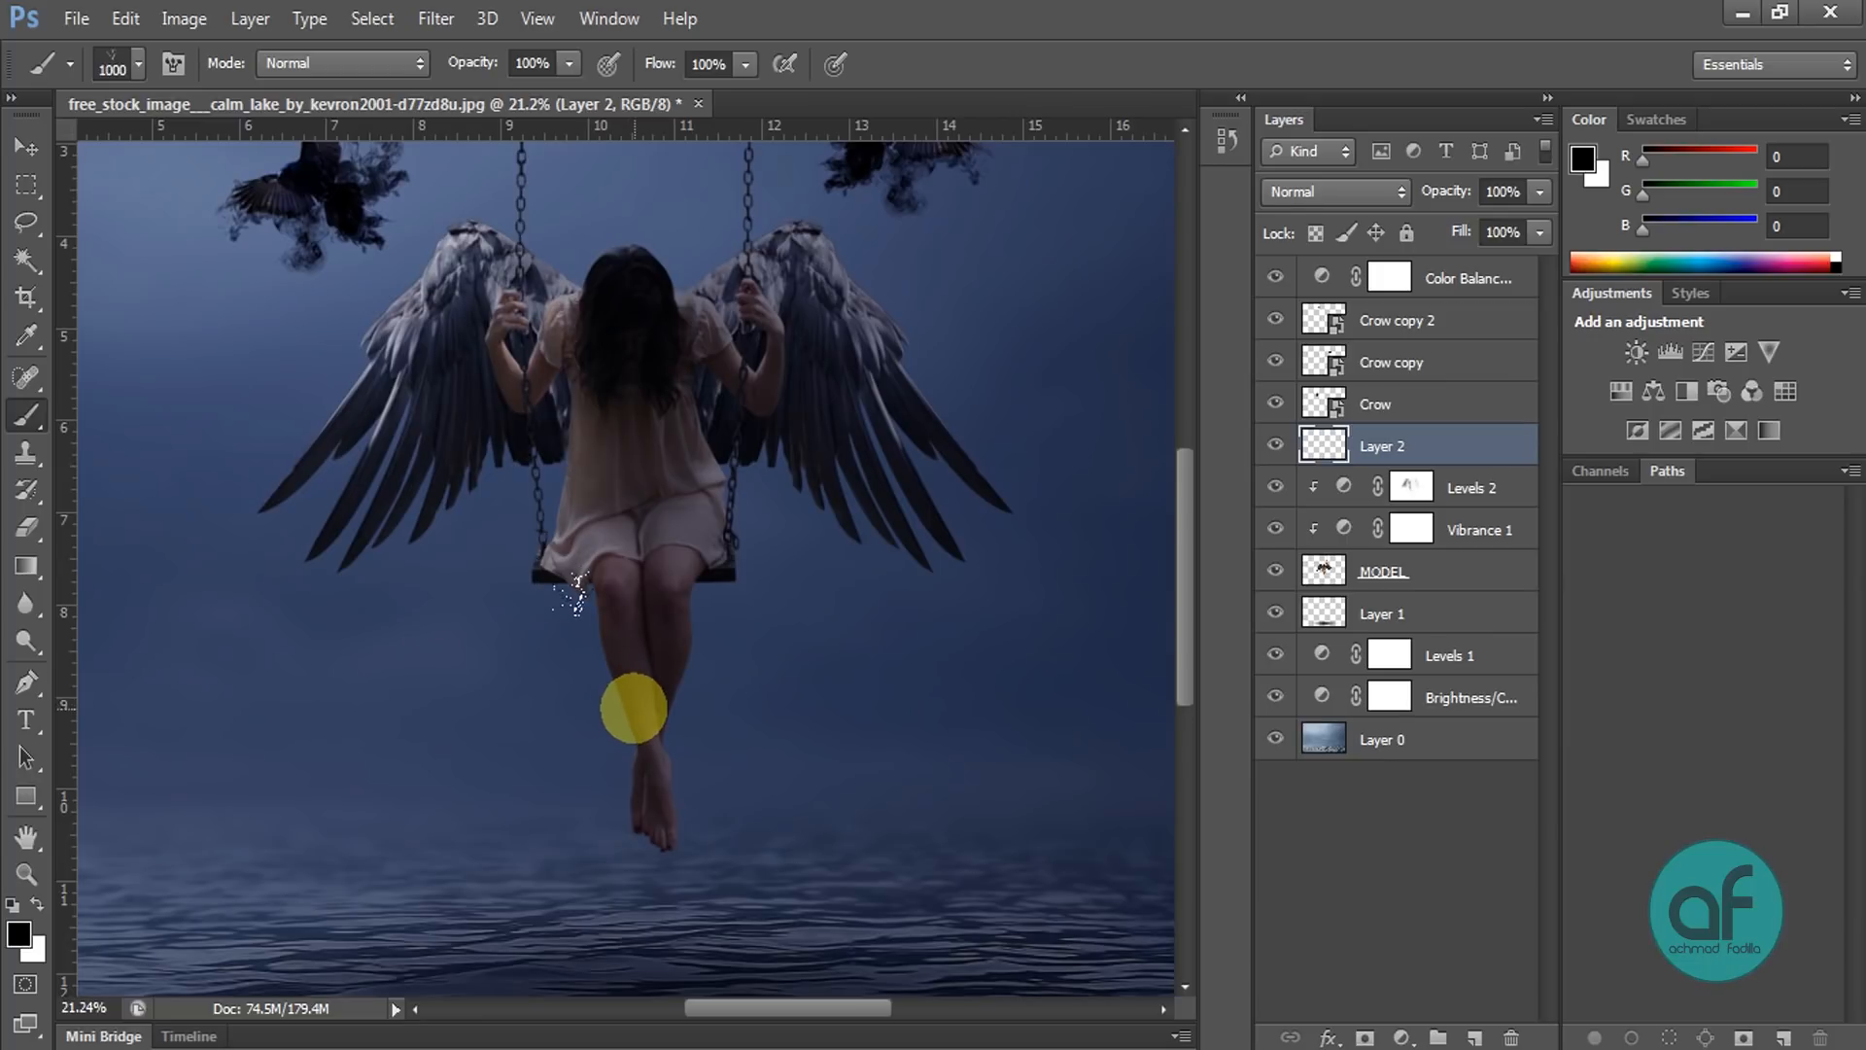
{"action": "left_click", "coordinate": [634, 710]}
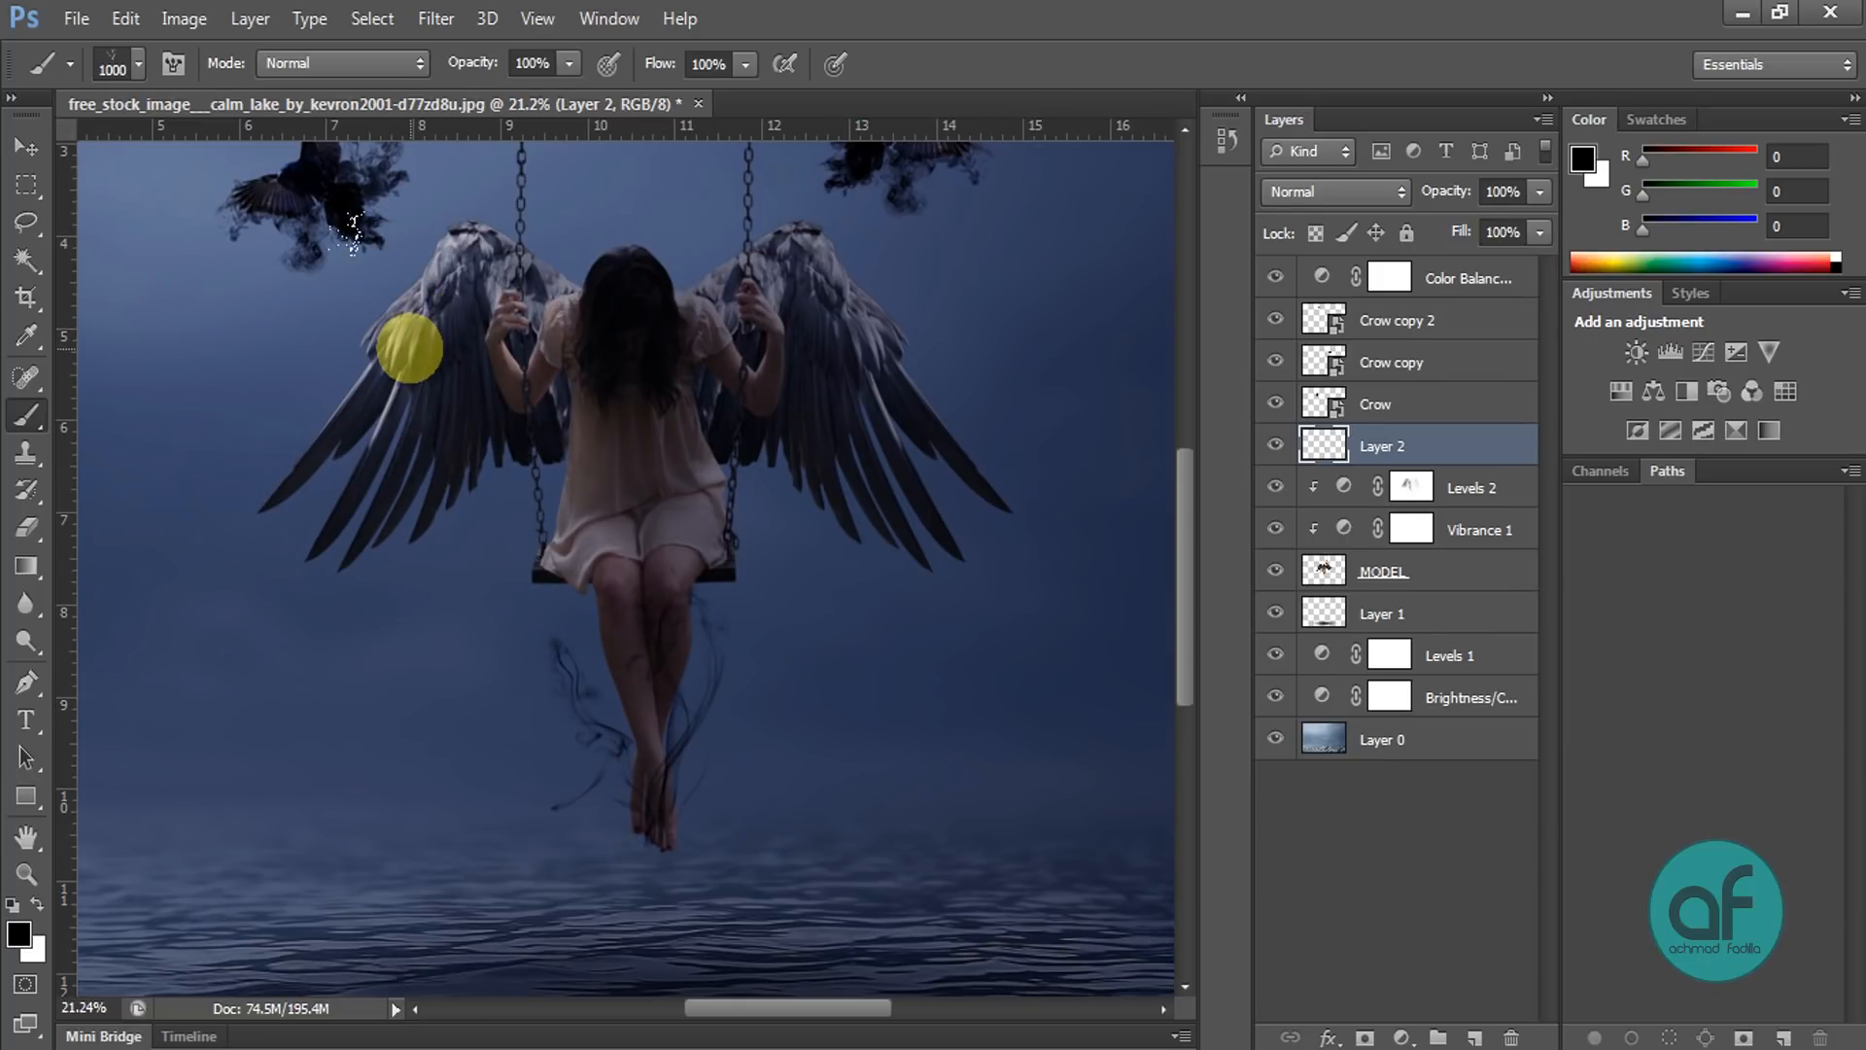
{"action": "key", "text": "bracketleft"}
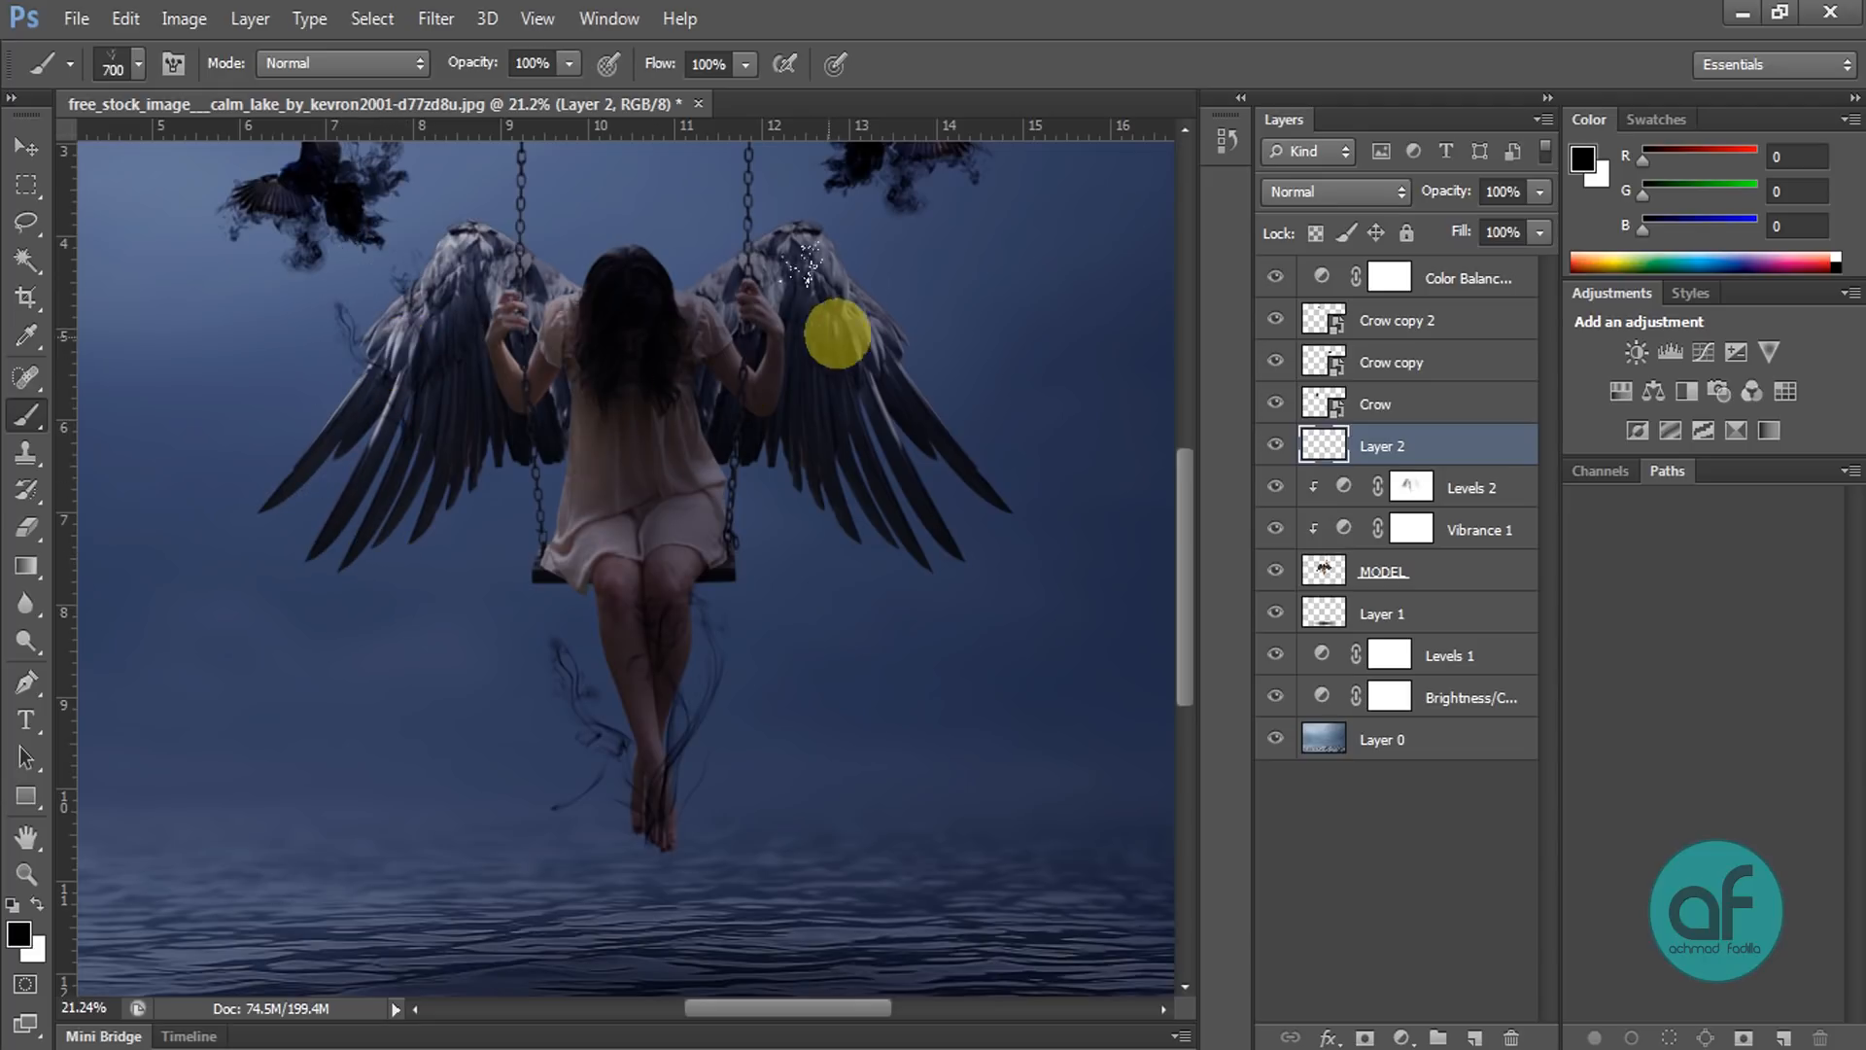
{"action": "left_click", "coordinate": [796, 225]}
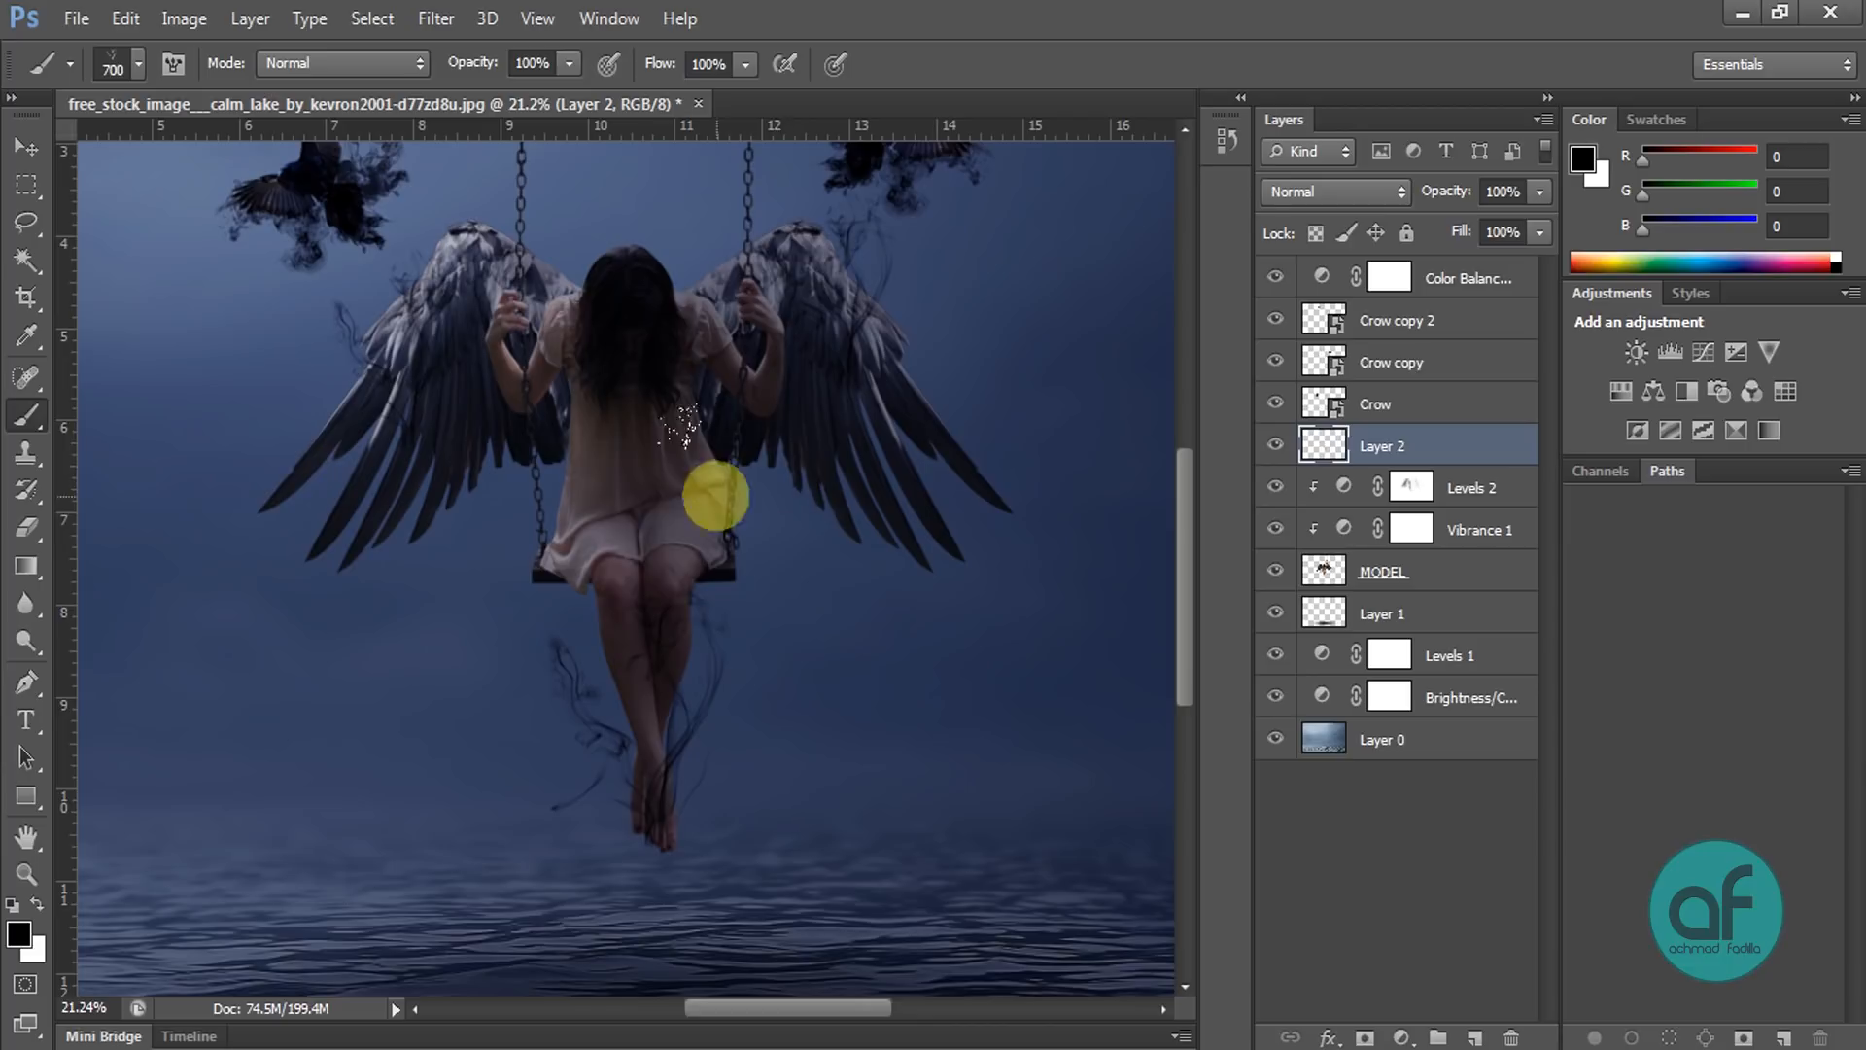
Step: Stamp black smoke on the wings and around the swing seat at 714 px, rotating the brush tip to -38°, 73° and 54°
{"action": "left_click", "coordinate": [138, 66]}
{"action": "left_click", "coordinate": [175, 65]}
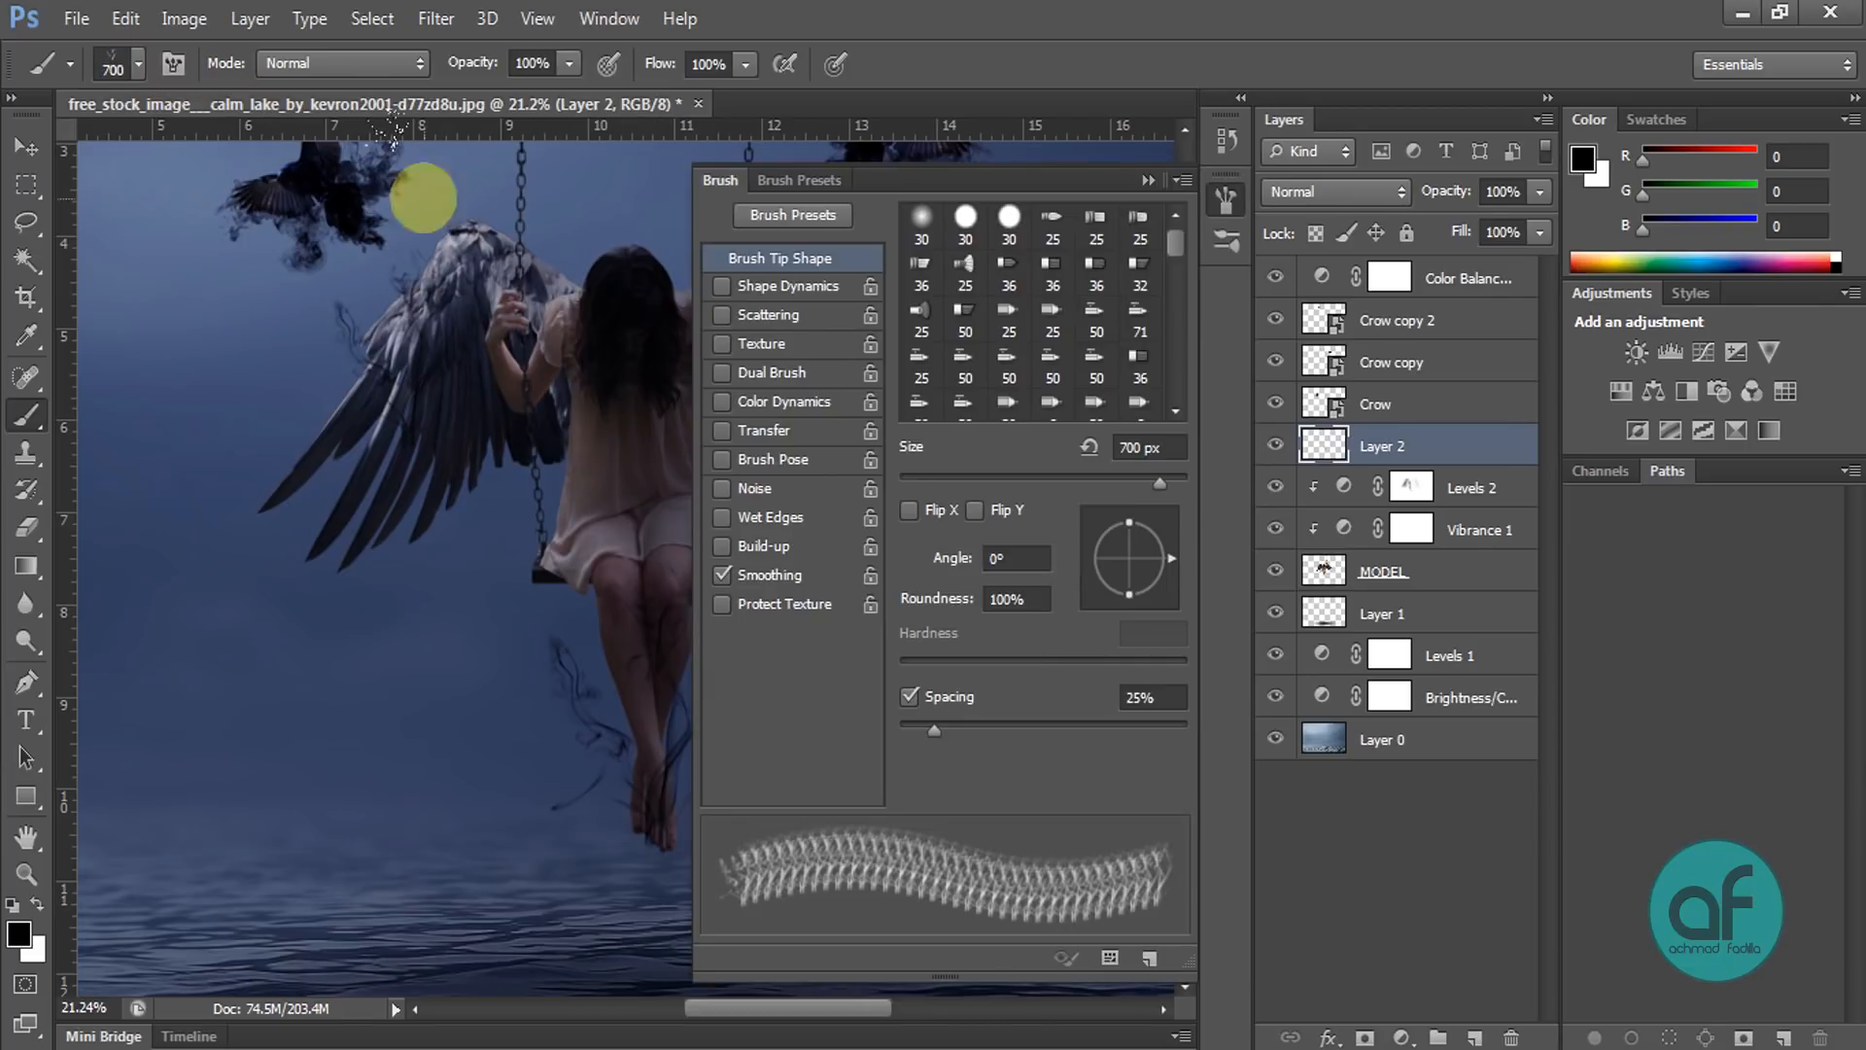
{"action": "left_click_drag", "start_coordinate": [1168, 558], "coordinate": [1166, 585]}
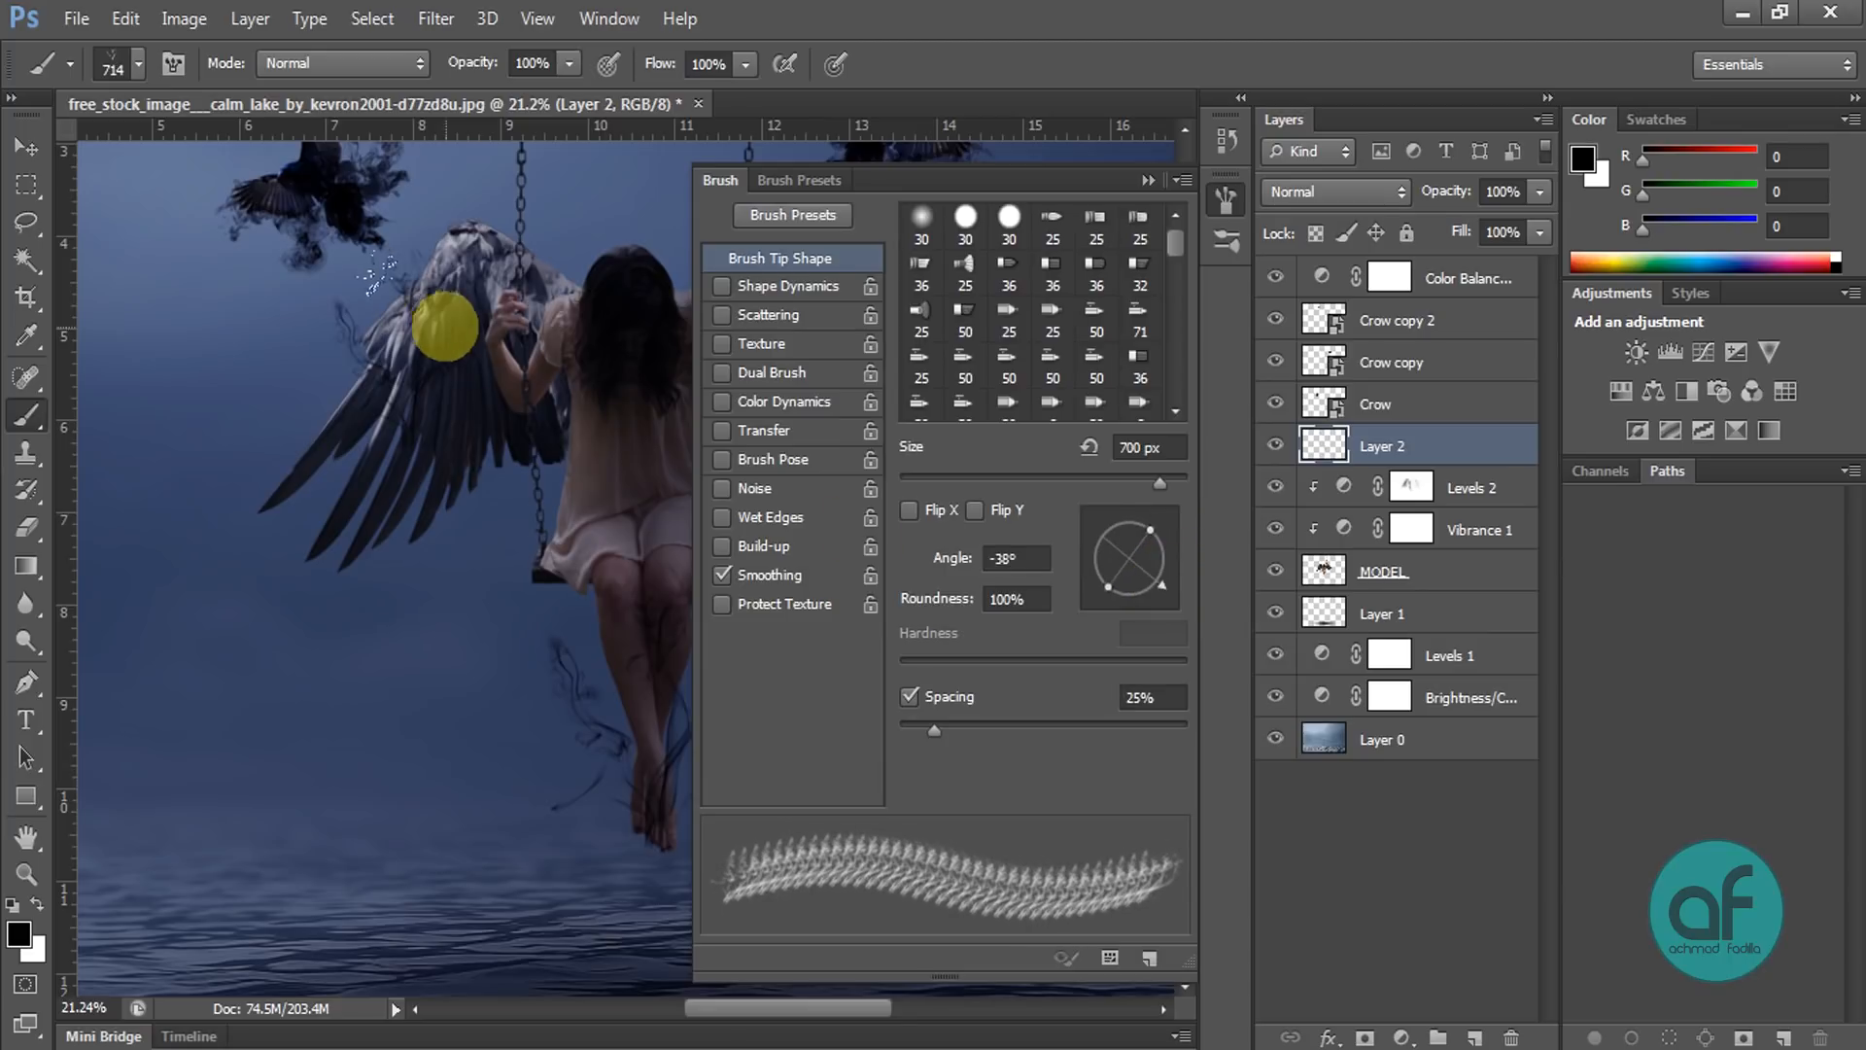
{"action": "left_click", "coordinate": [478, 262]}
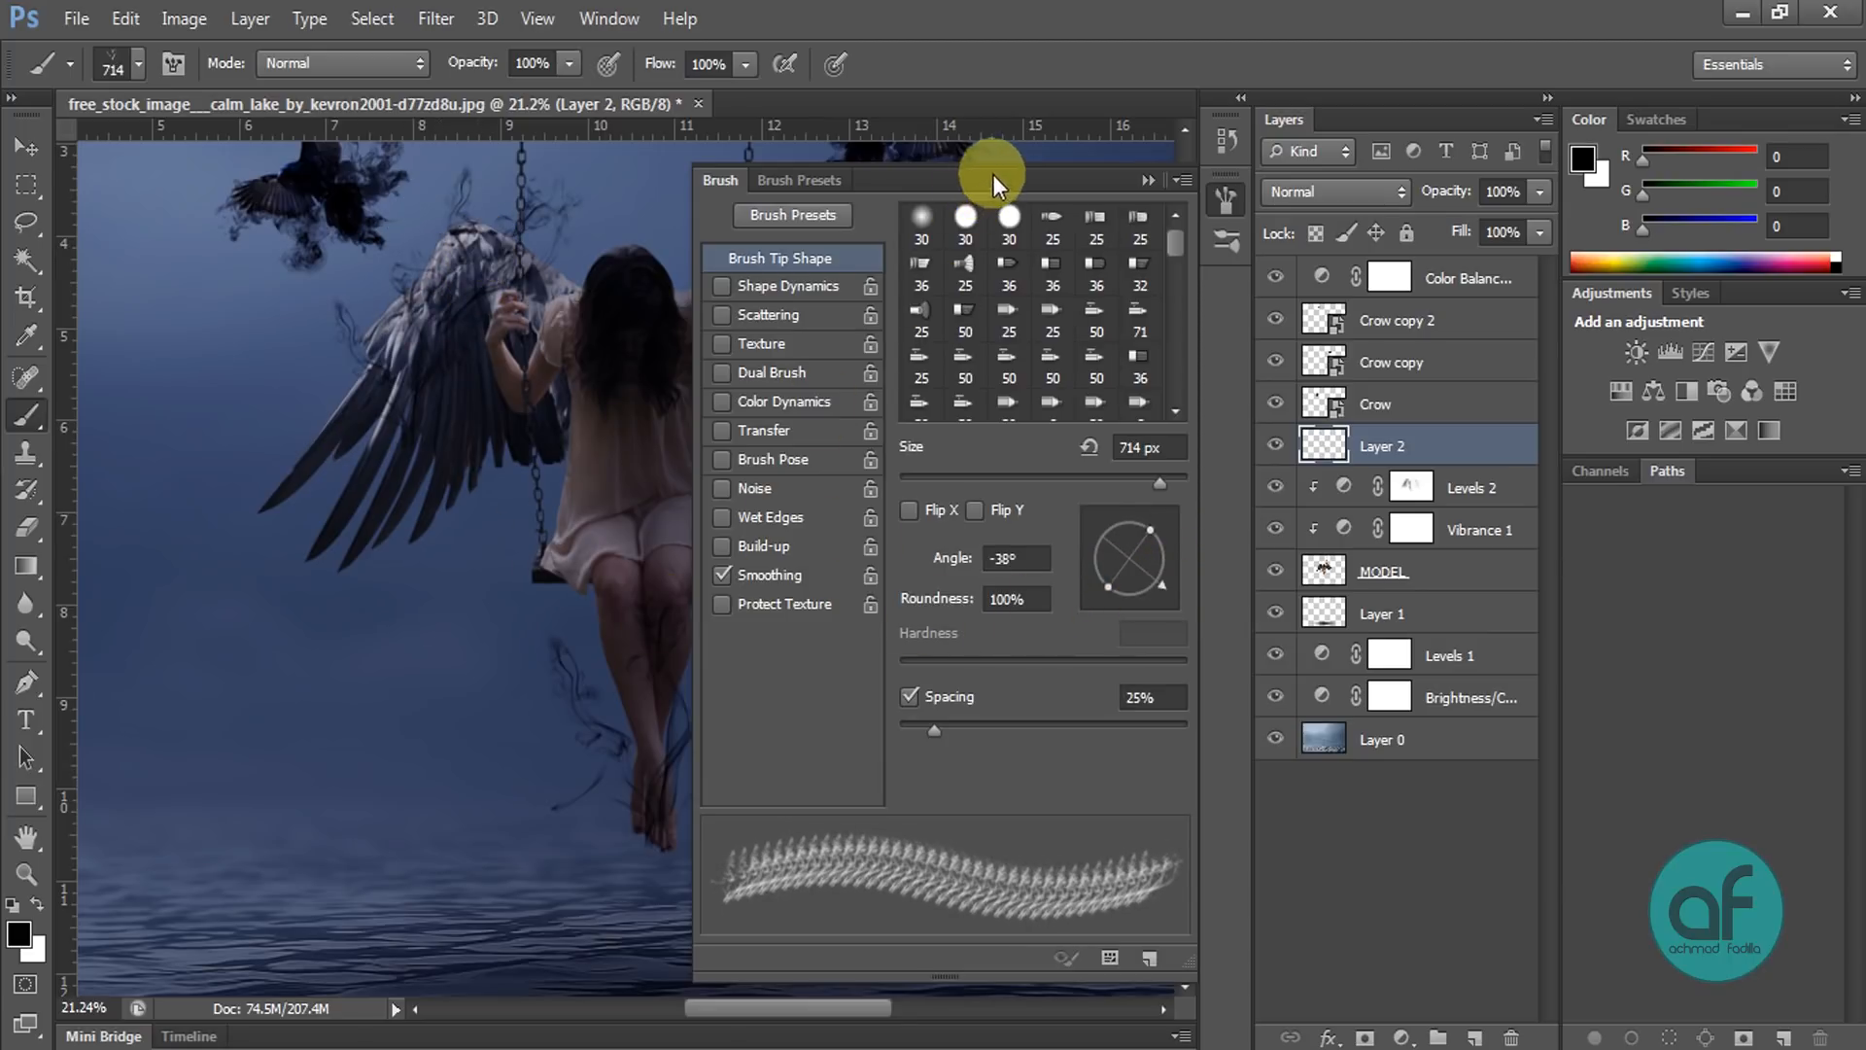
{"action": "mouse_move", "coordinate": [1076, 183]}
{"action": "left_mouse_down"}
{"action": "mouse_move", "coordinate": [1374, 76]}
{"action": "mouse_move", "coordinate": [1584, 50]}
{"action": "left_mouse_up"}
{"action": "key", "text": "ctrl+z"}
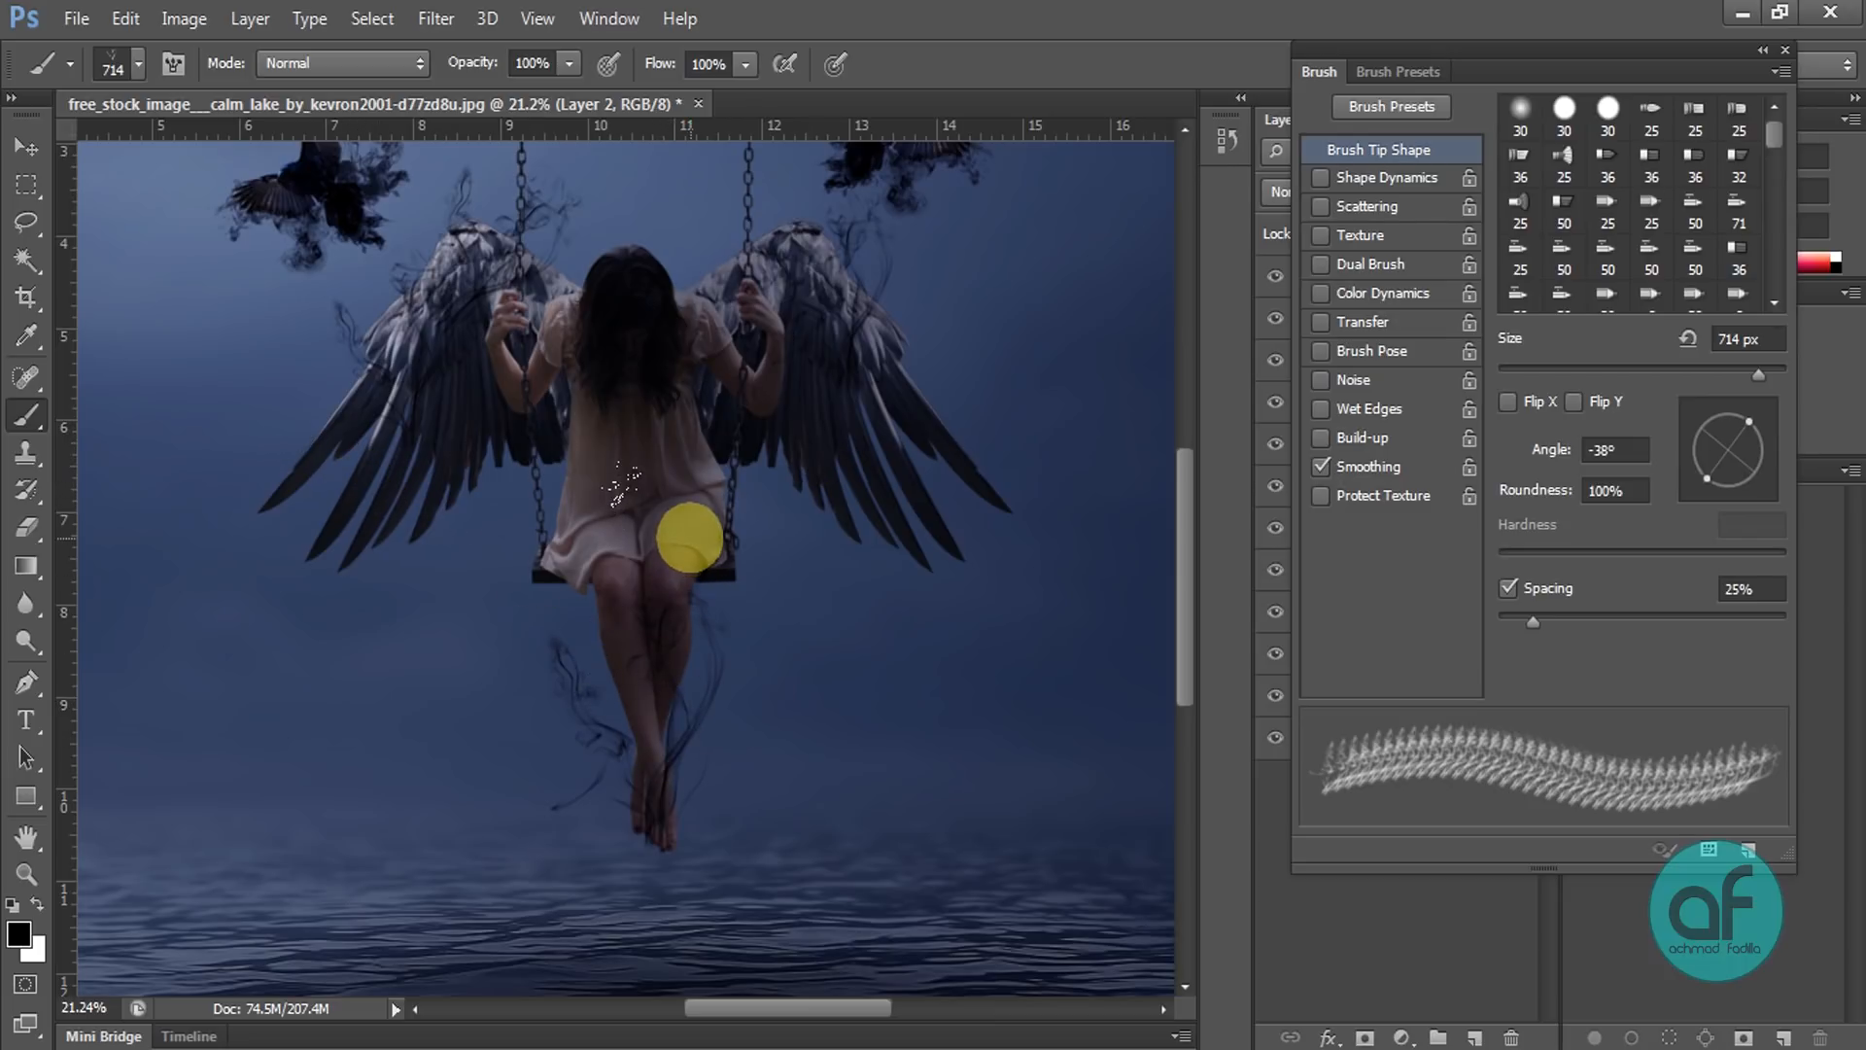
{"action": "left_click_drag", "start_coordinate": [1758, 451], "coordinate": [1747, 422]}
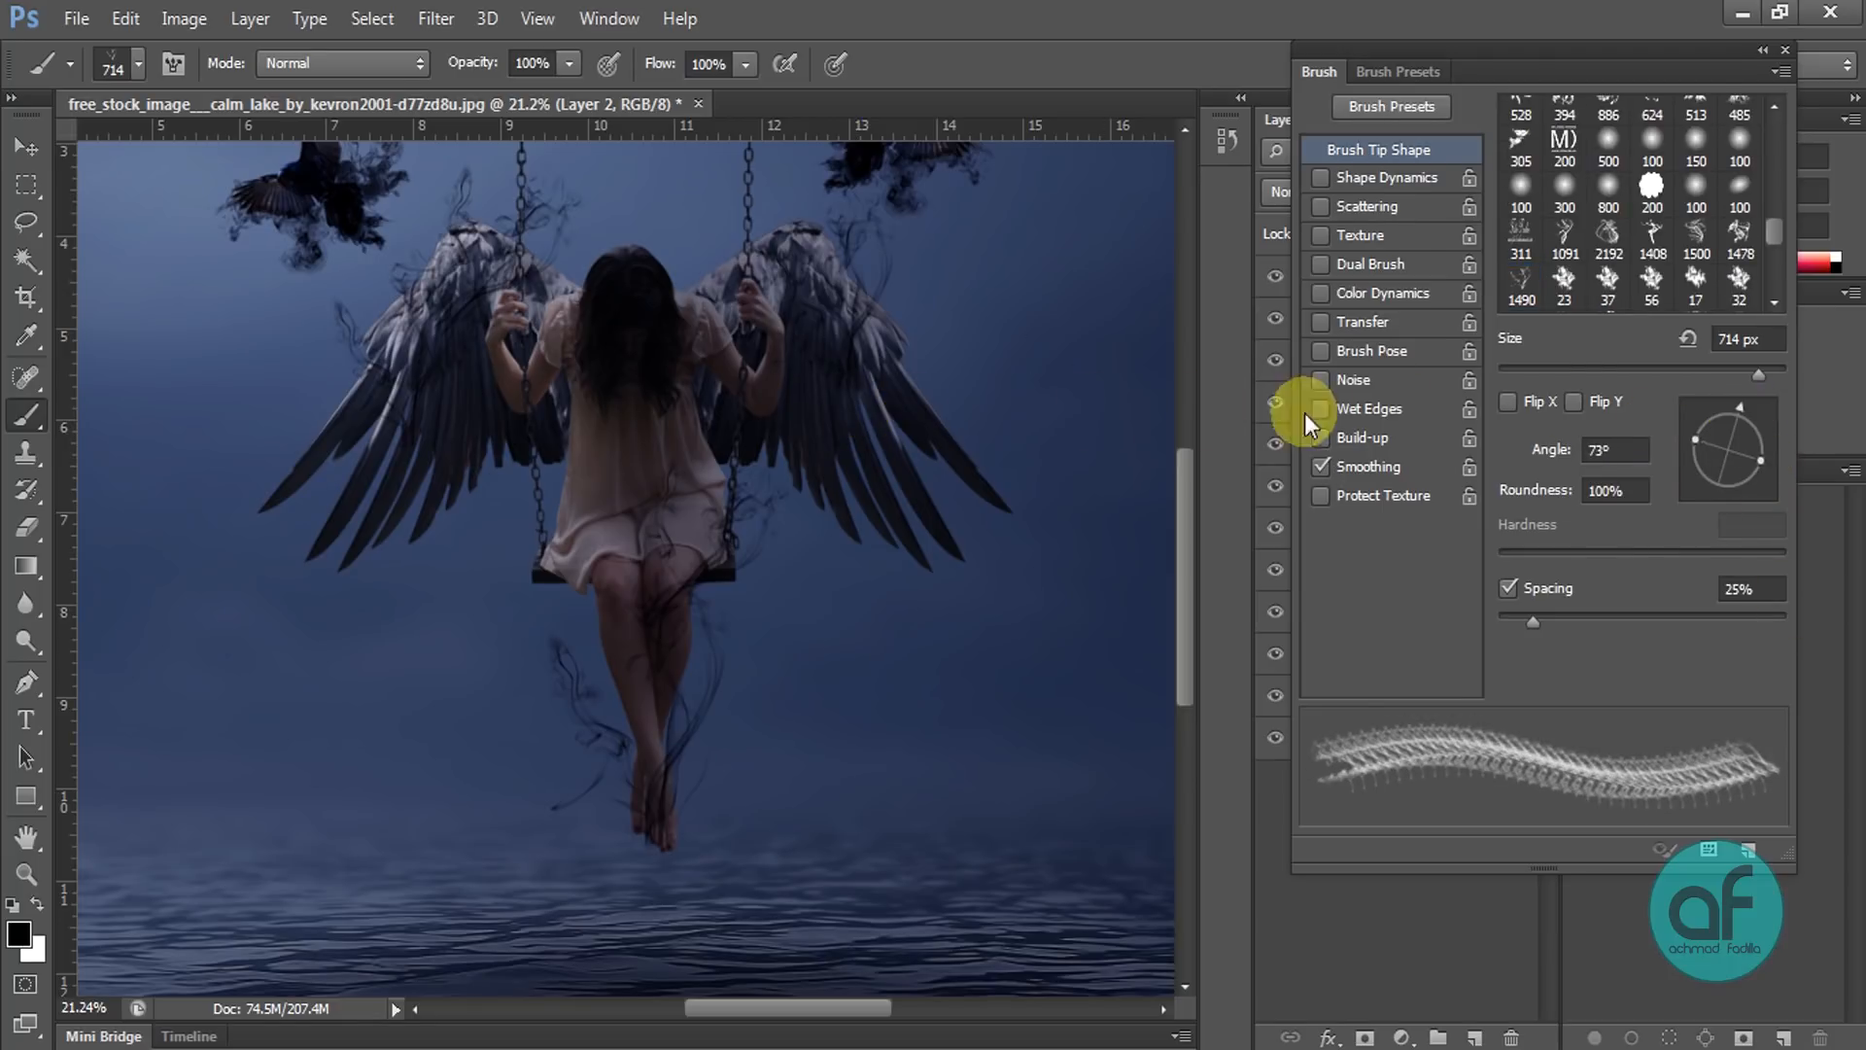
{"action": "left_click_drag", "start_coordinate": [1740, 412], "coordinate": [1752, 414]}
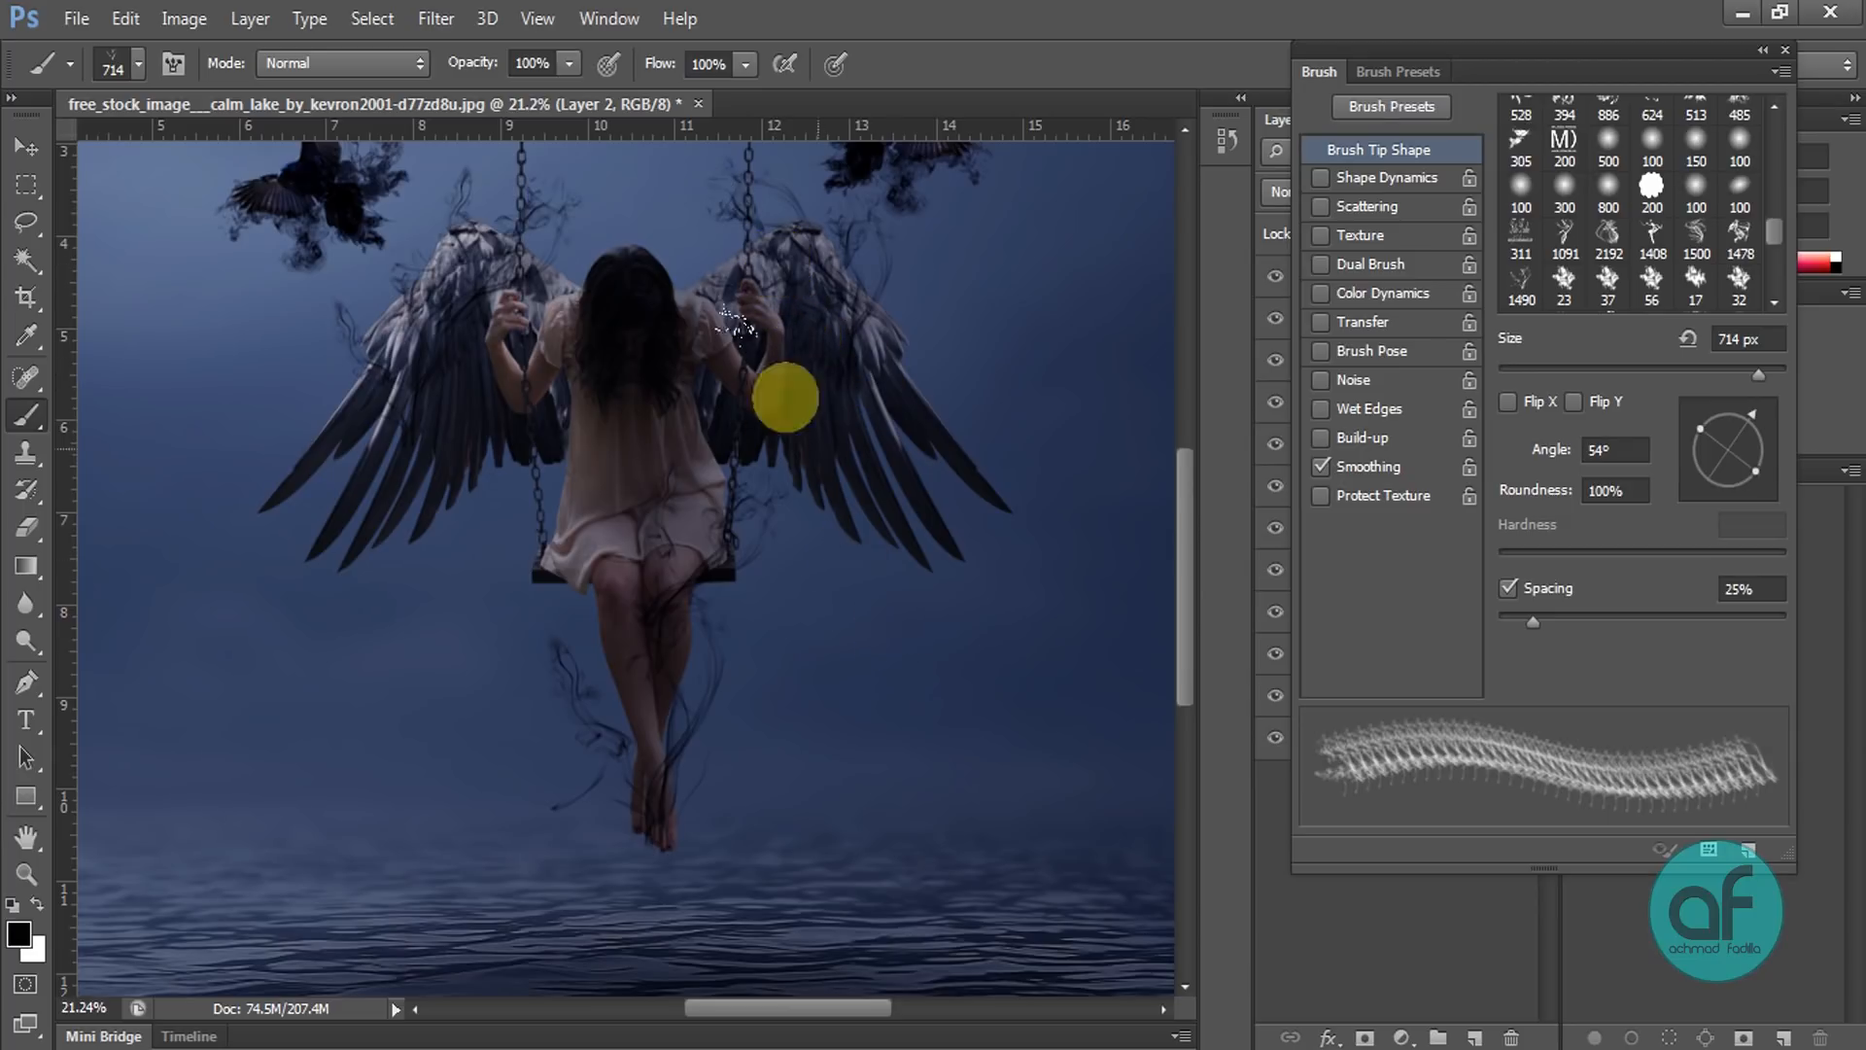
Step: Stamp fainter smoke around both wings at 43% brush opacity, varying the tip angle between -6°, -51°, -38° and 52°
{"action": "left_click", "coordinate": [912, 3]}
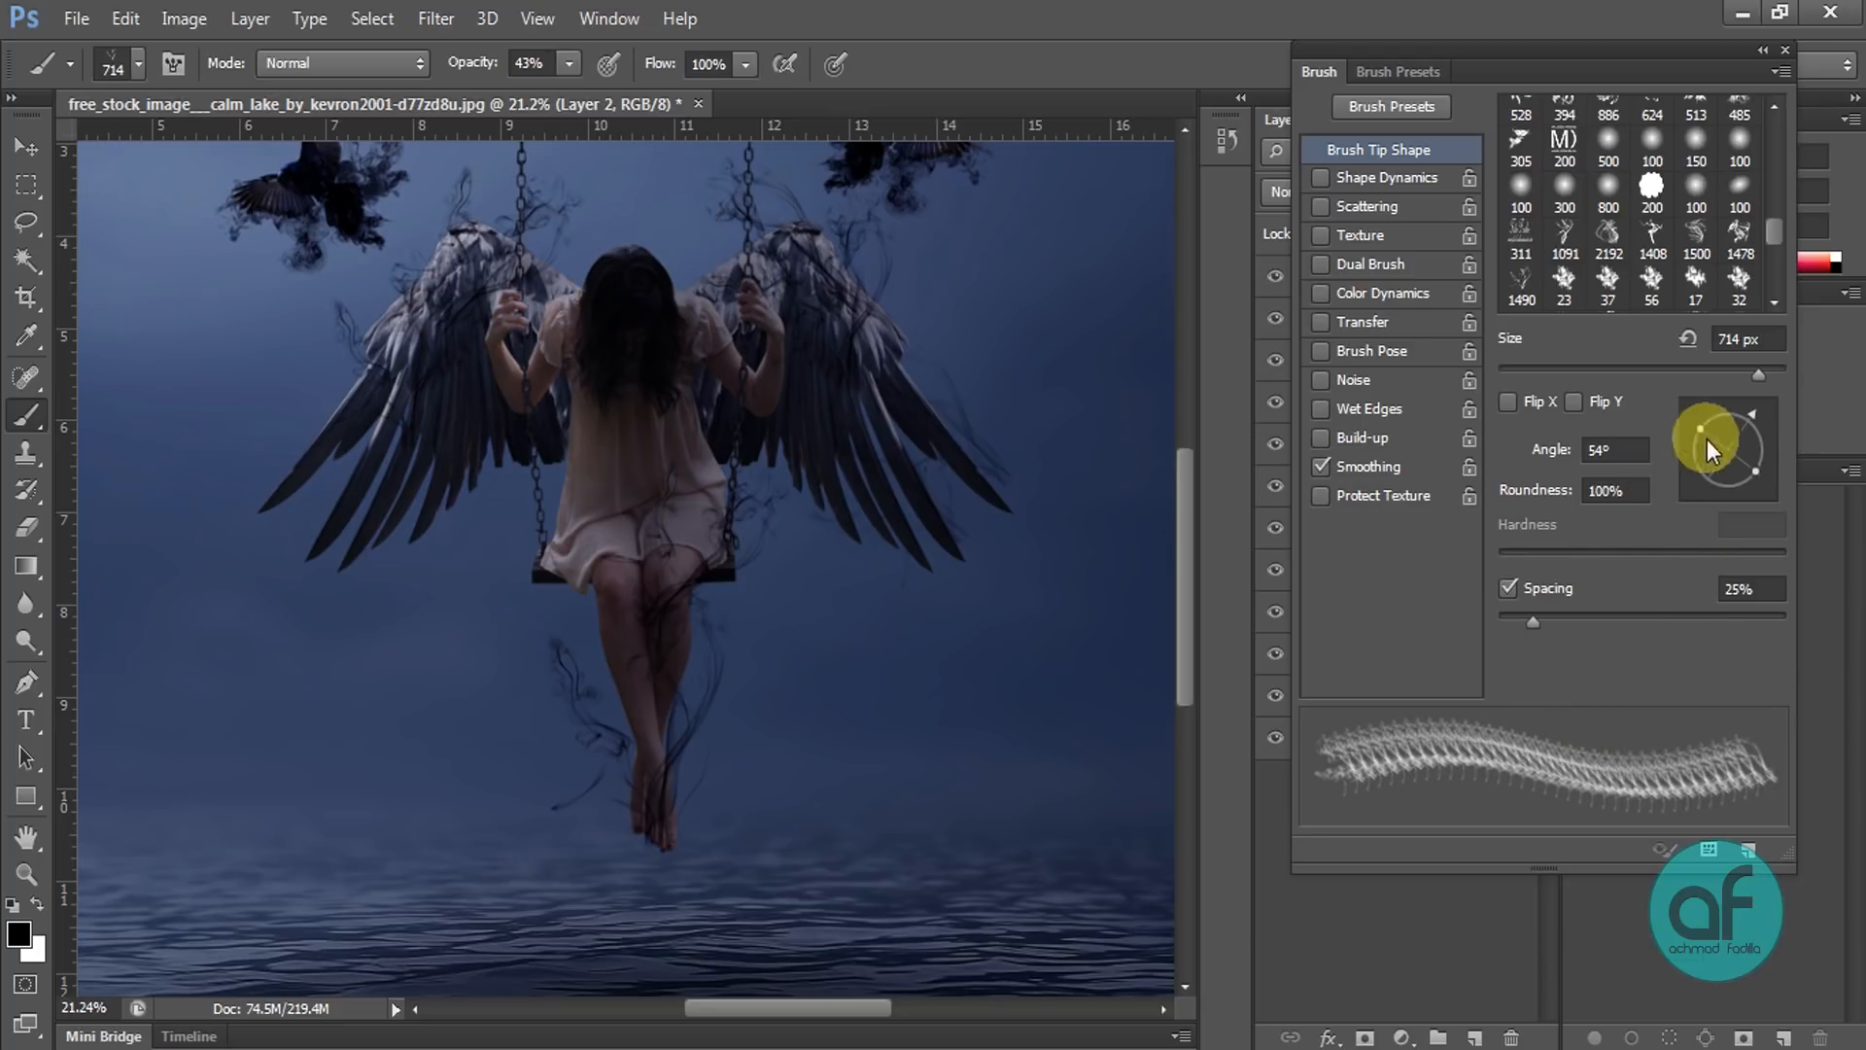
{"action": "left_click_drag", "start_coordinate": [1751, 417], "coordinate": [1768, 453]}
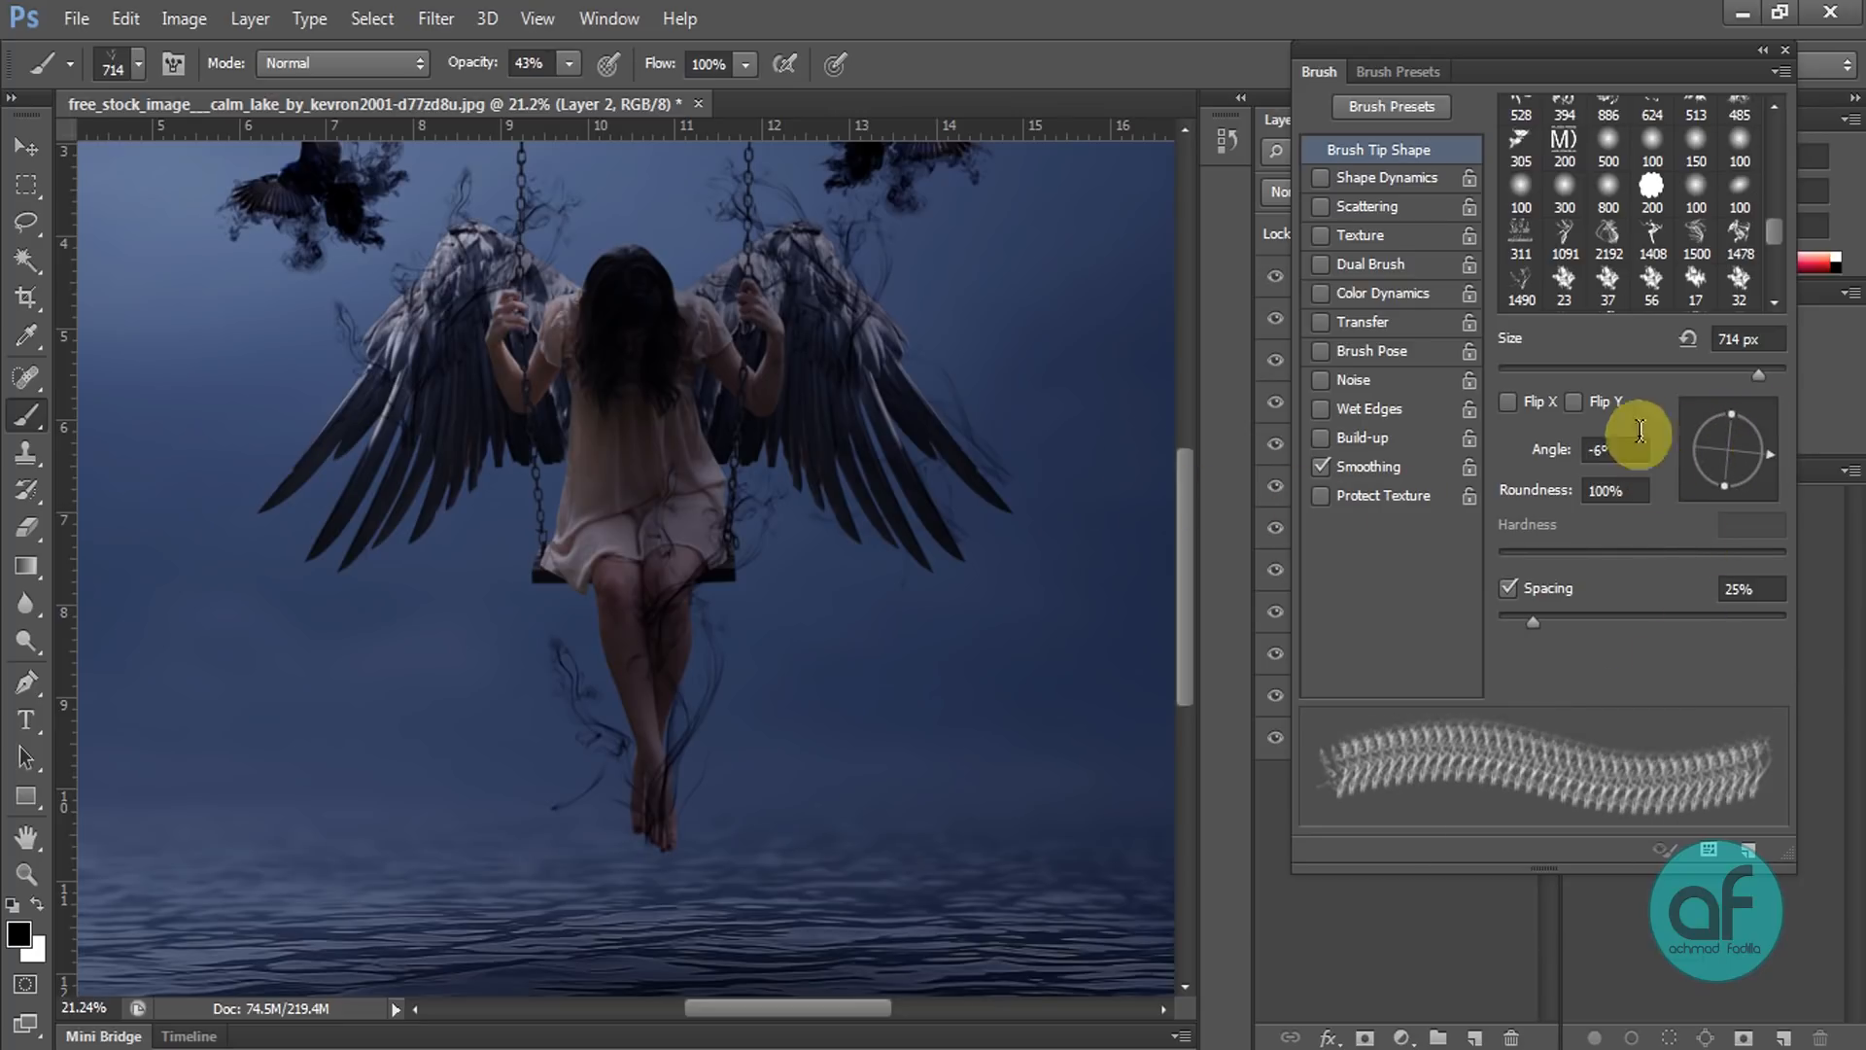
{"action": "left_click_drag", "start_coordinate": [1769, 462], "coordinate": [1752, 480]}
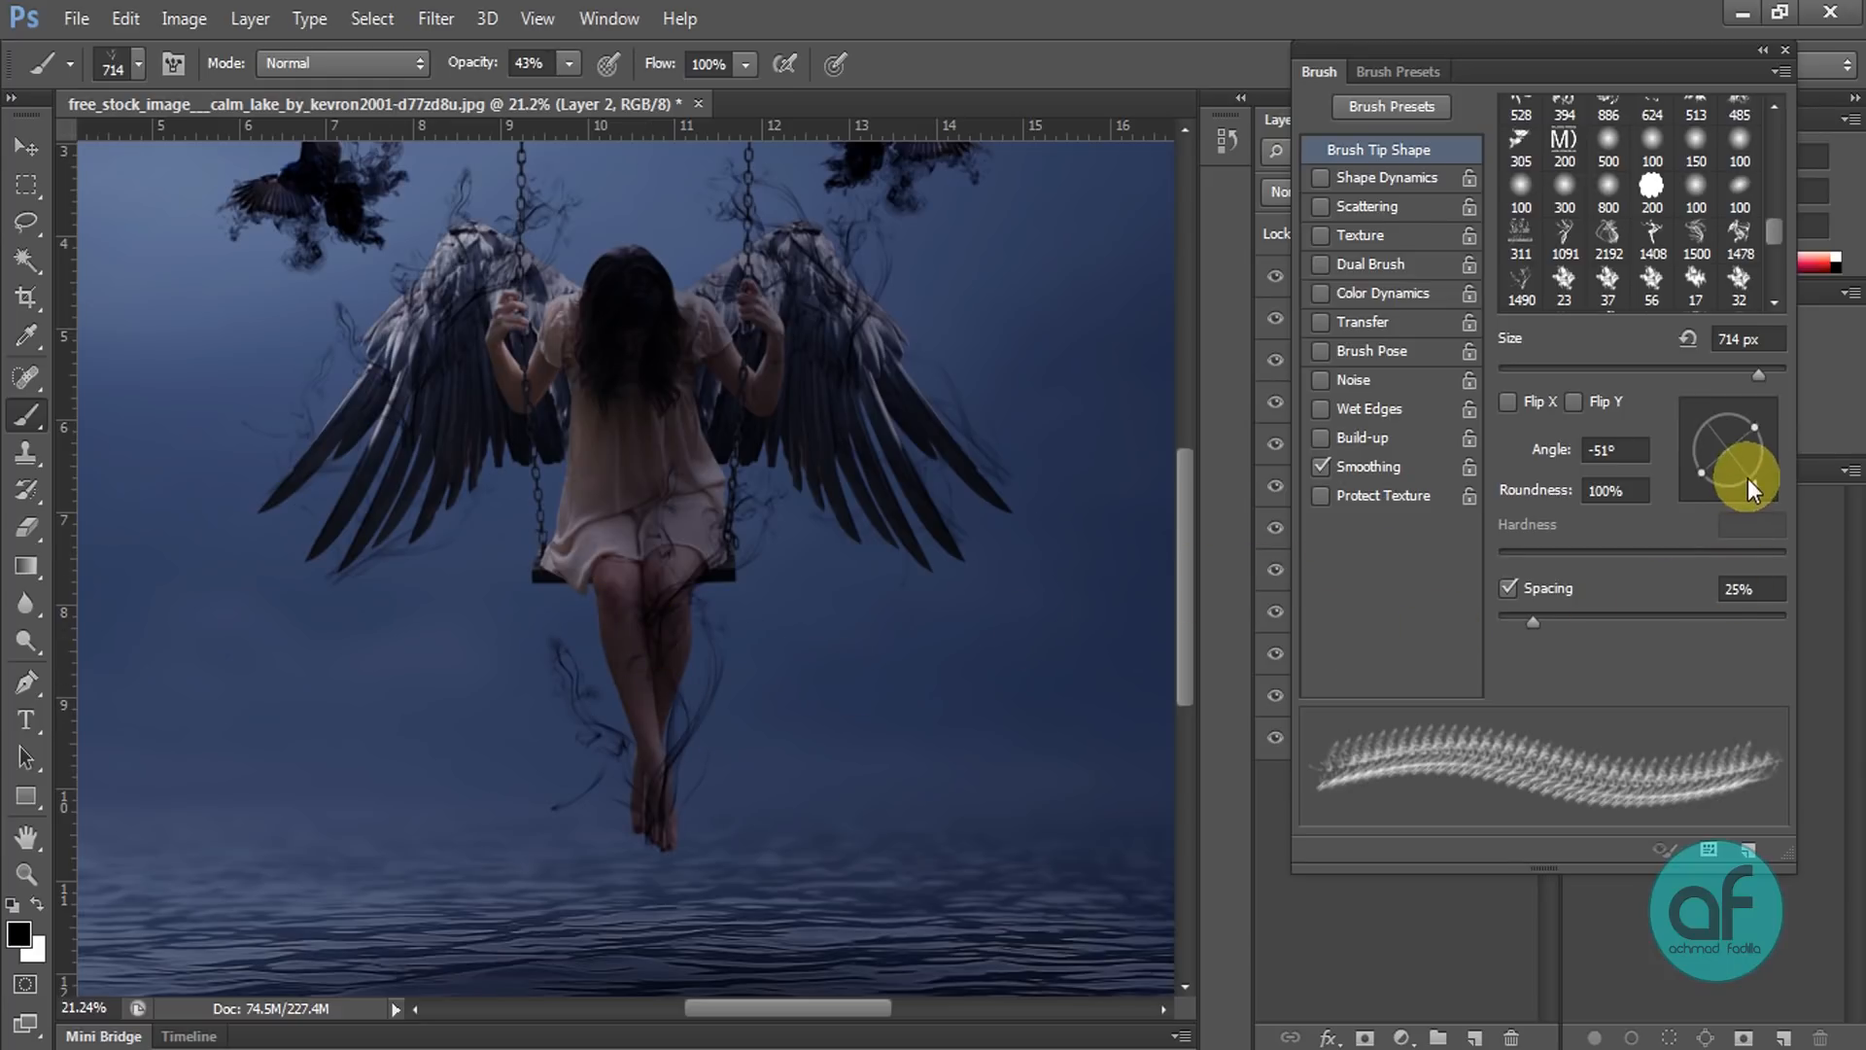
{"action": "left_click_drag", "start_coordinate": [1753, 481], "coordinate": [1759, 475]}
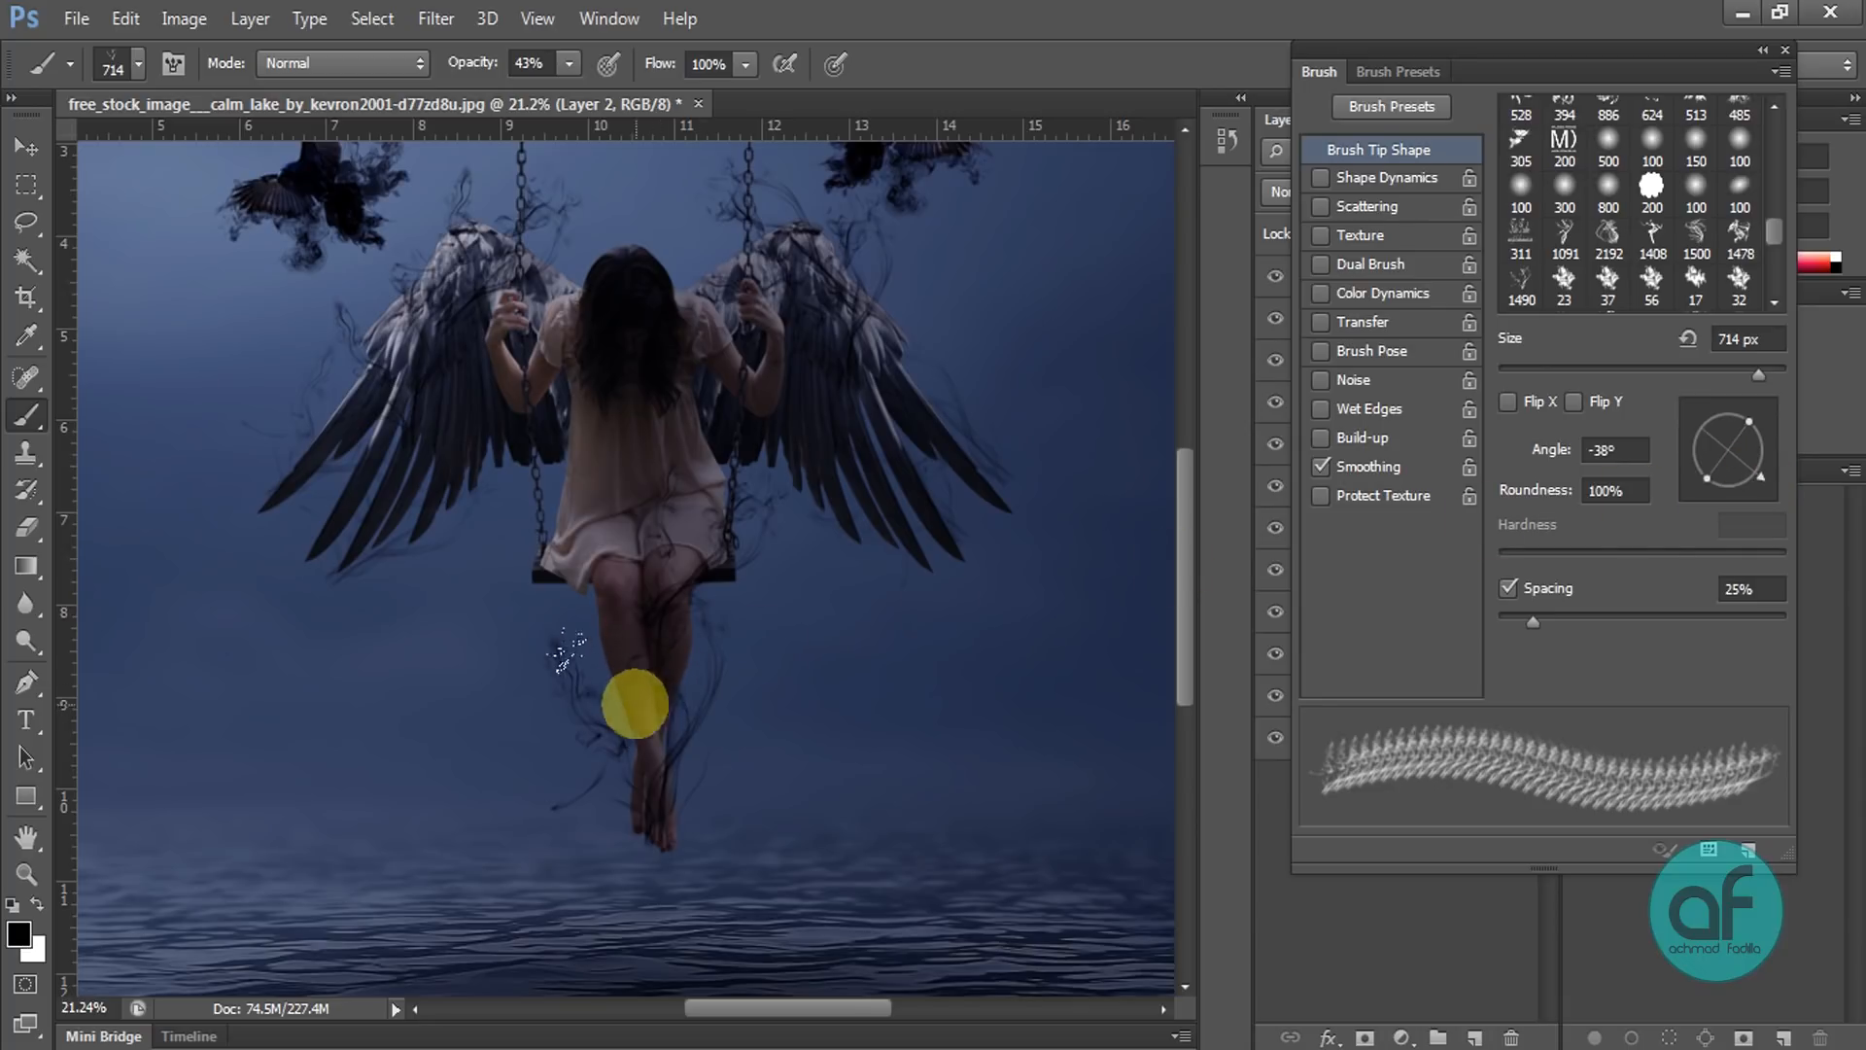
{"action": "mouse_move", "coordinate": [1767, 476]}
{"action": "left_mouse_down"}
{"action": "mouse_move", "coordinate": [1767, 433]}
{"action": "mouse_move", "coordinate": [1730, 416]}
{"action": "mouse_move", "coordinate": [1753, 418]}
{"action": "left_mouse_up"}
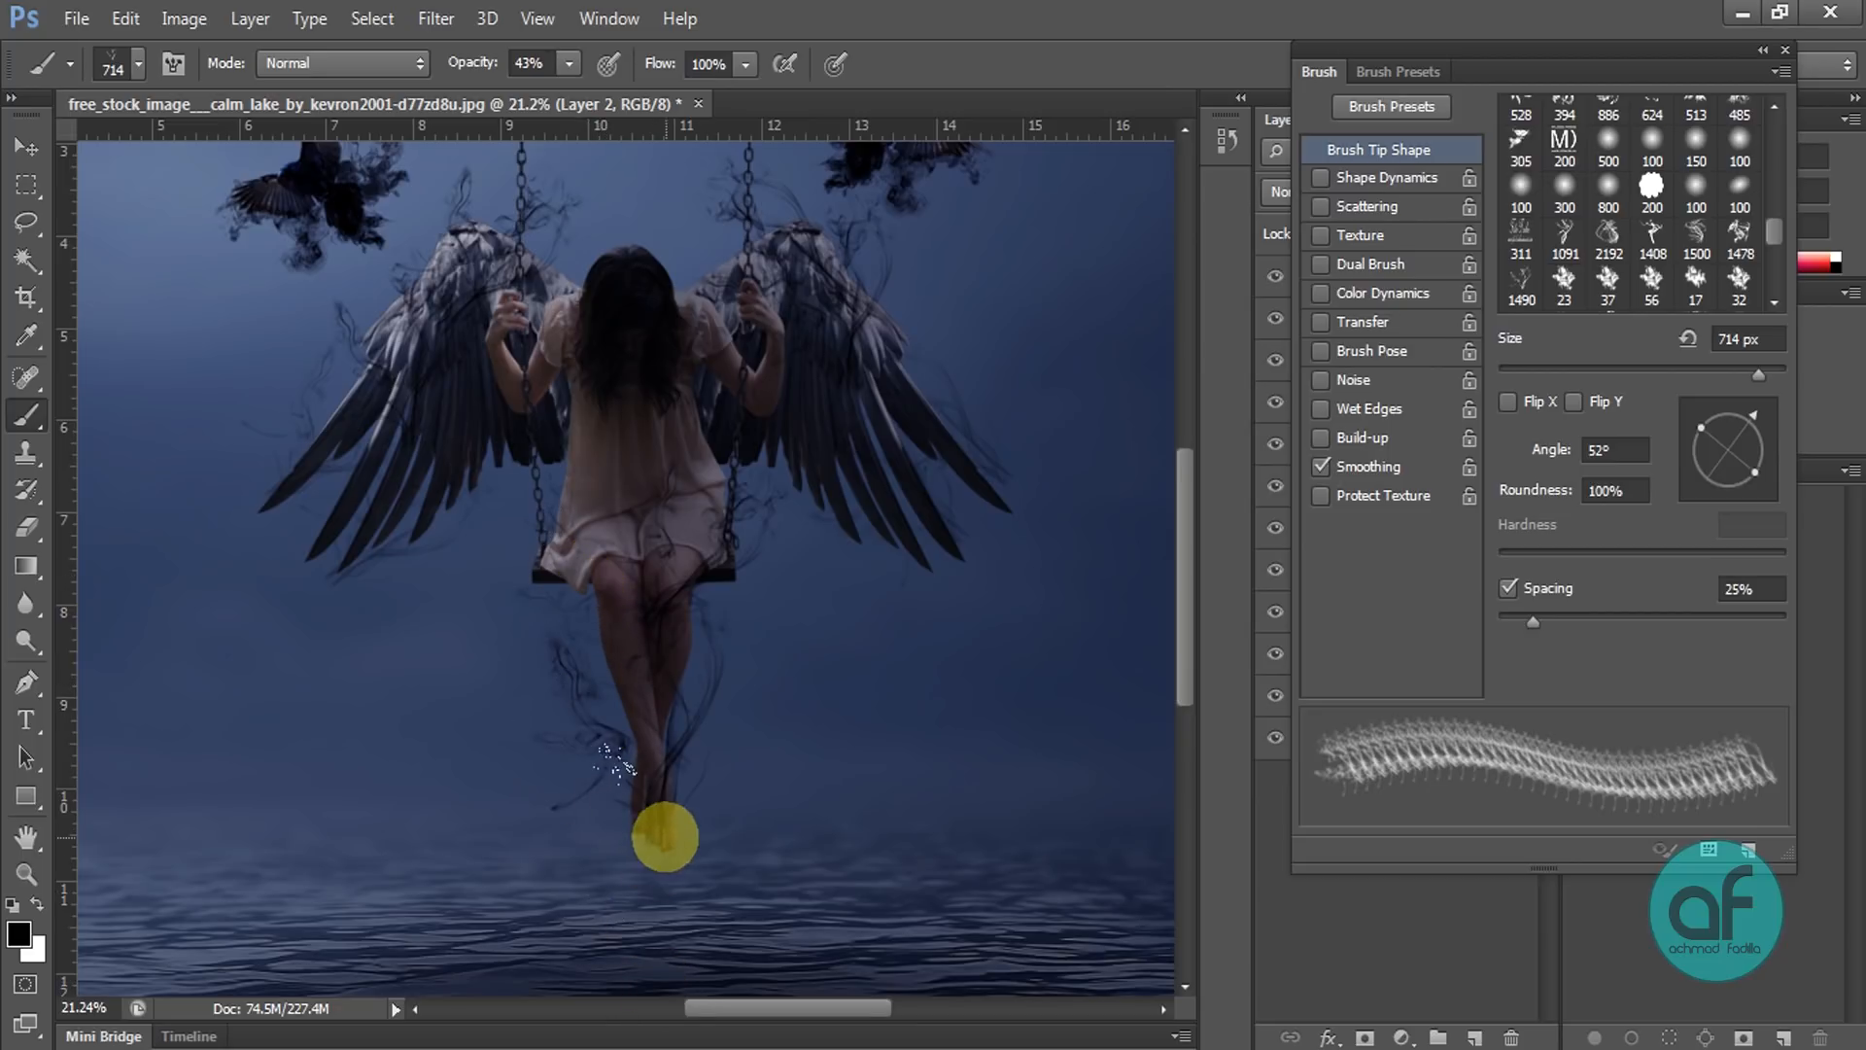
{"action": "scroll", "coordinate": [658, 833], "scroll_direction": "down", "scroll_amount": 2}
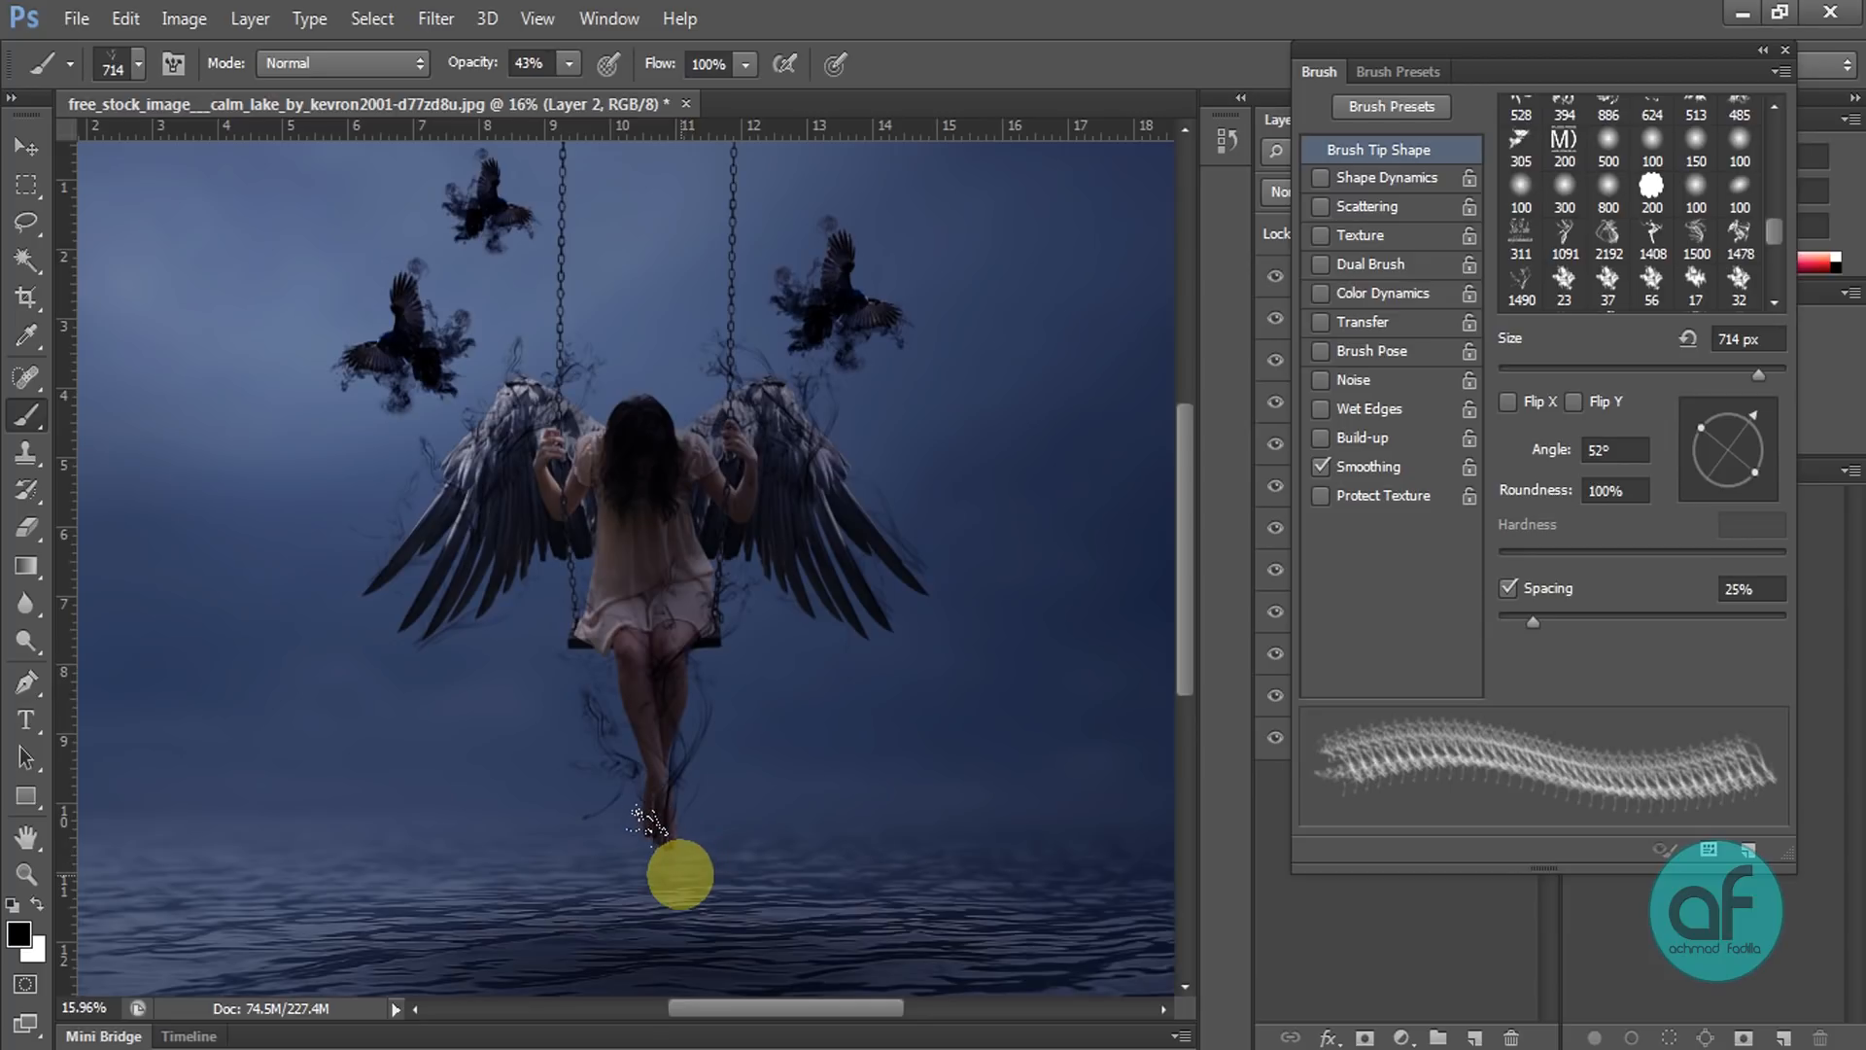
{"action": "left_click", "coordinate": [1786, 50]}
{"action": "scroll", "coordinate": [658, 512], "scroll_direction": "down", "scroll_amount": 1}
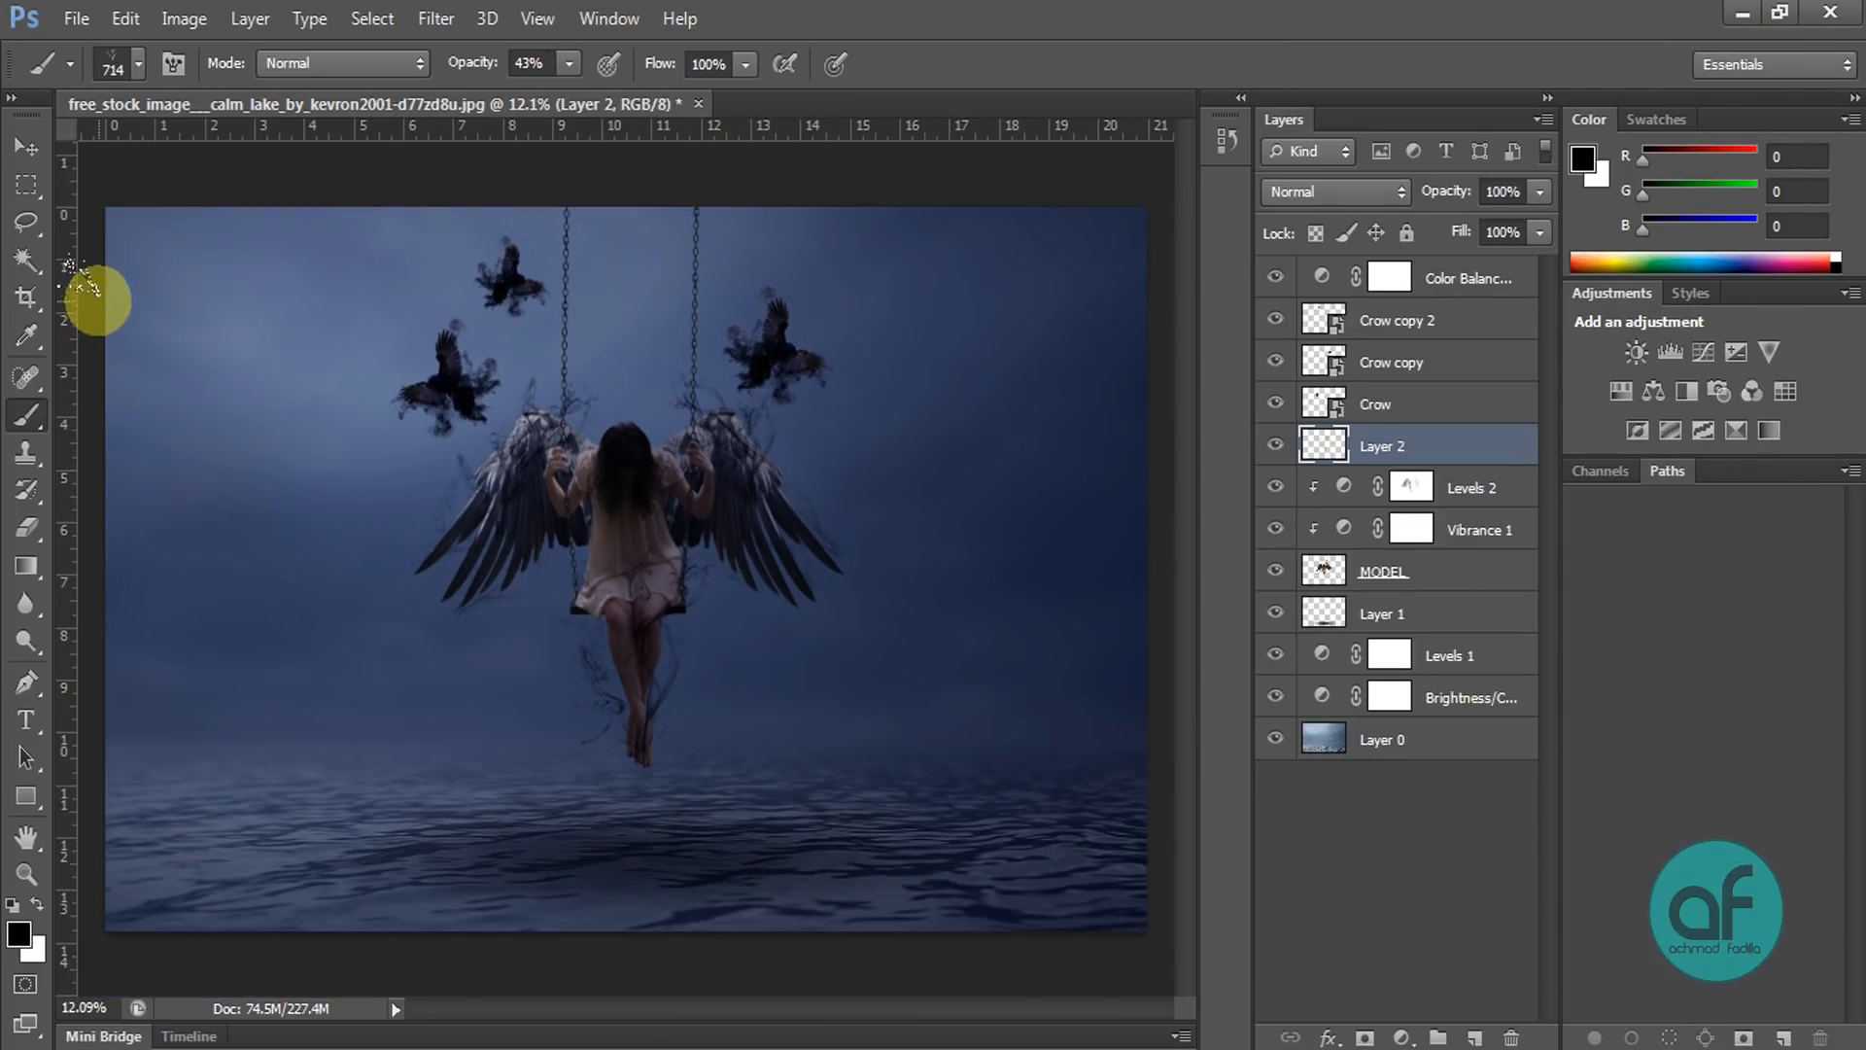
Step: Set the blend mode of the smoke layer, Layer 2, to Soft Light
{"action": "left_click", "coordinate": [27, 148]}
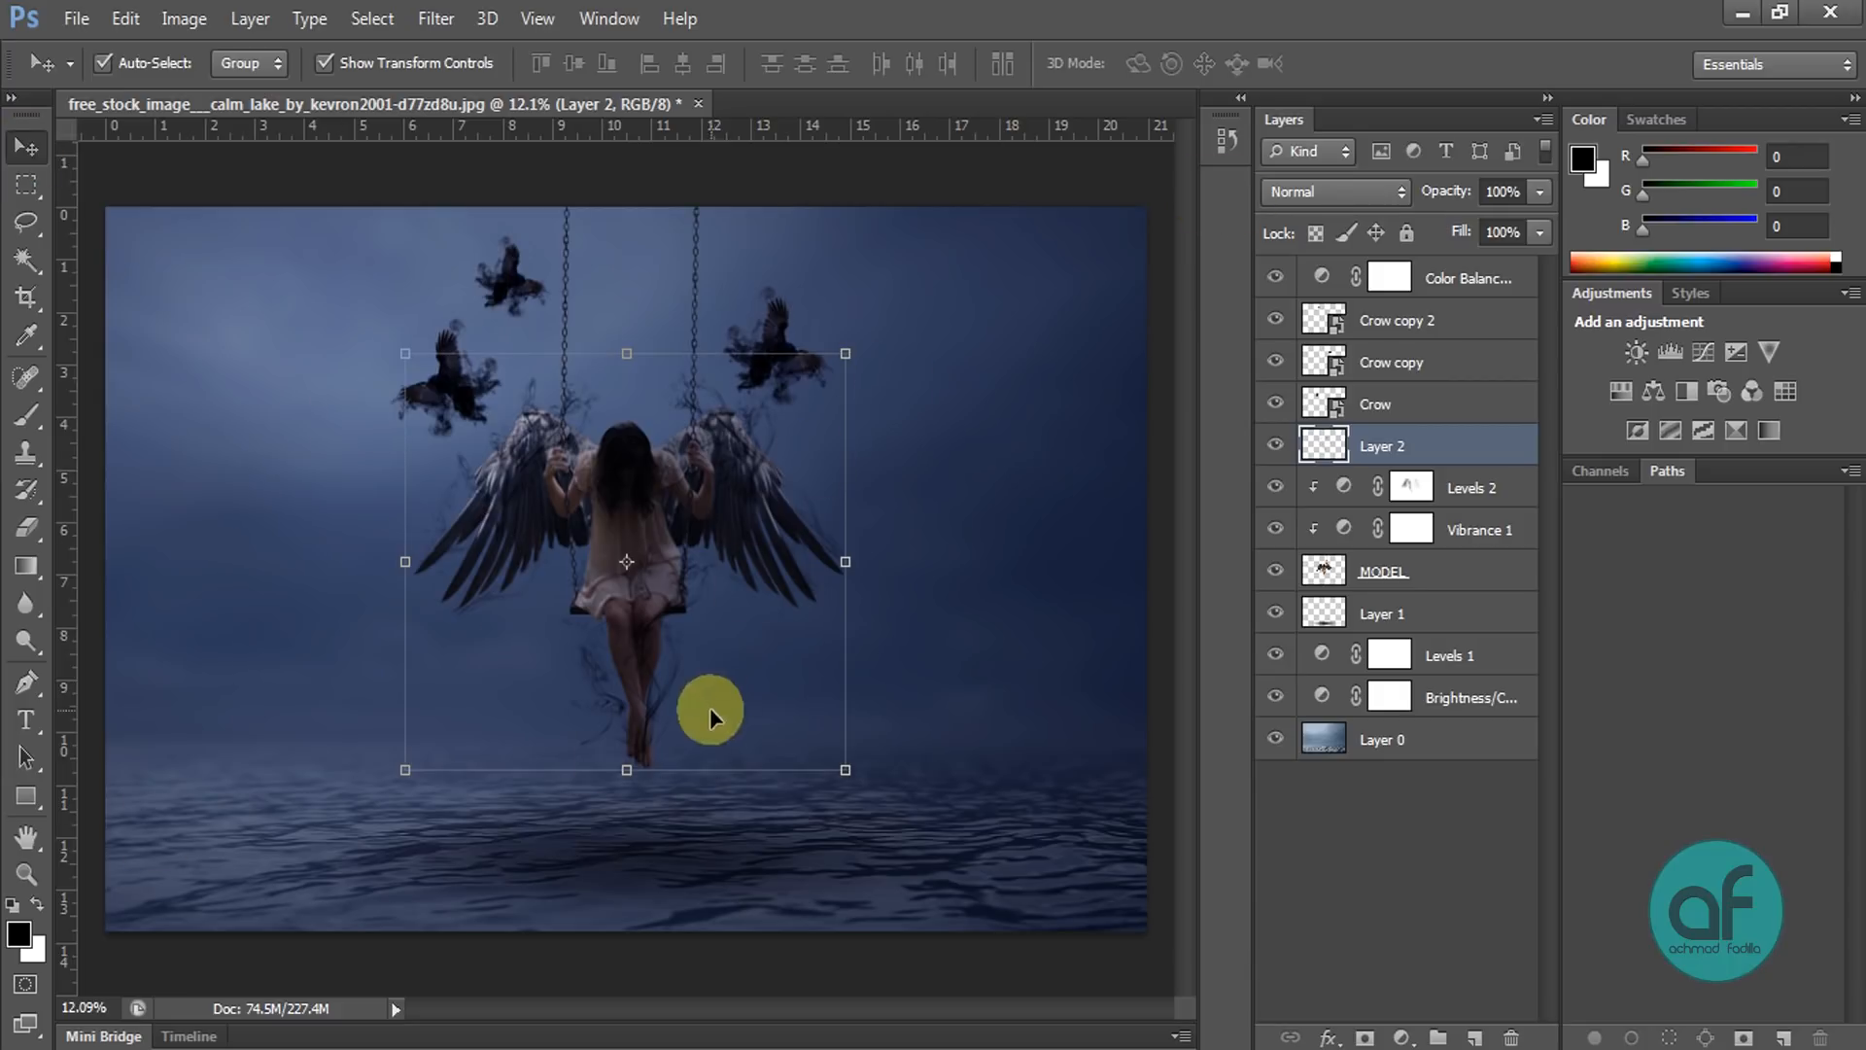
{"action": "scroll", "coordinate": [665, 808], "scroll_direction": "up", "scroll_amount": 2}
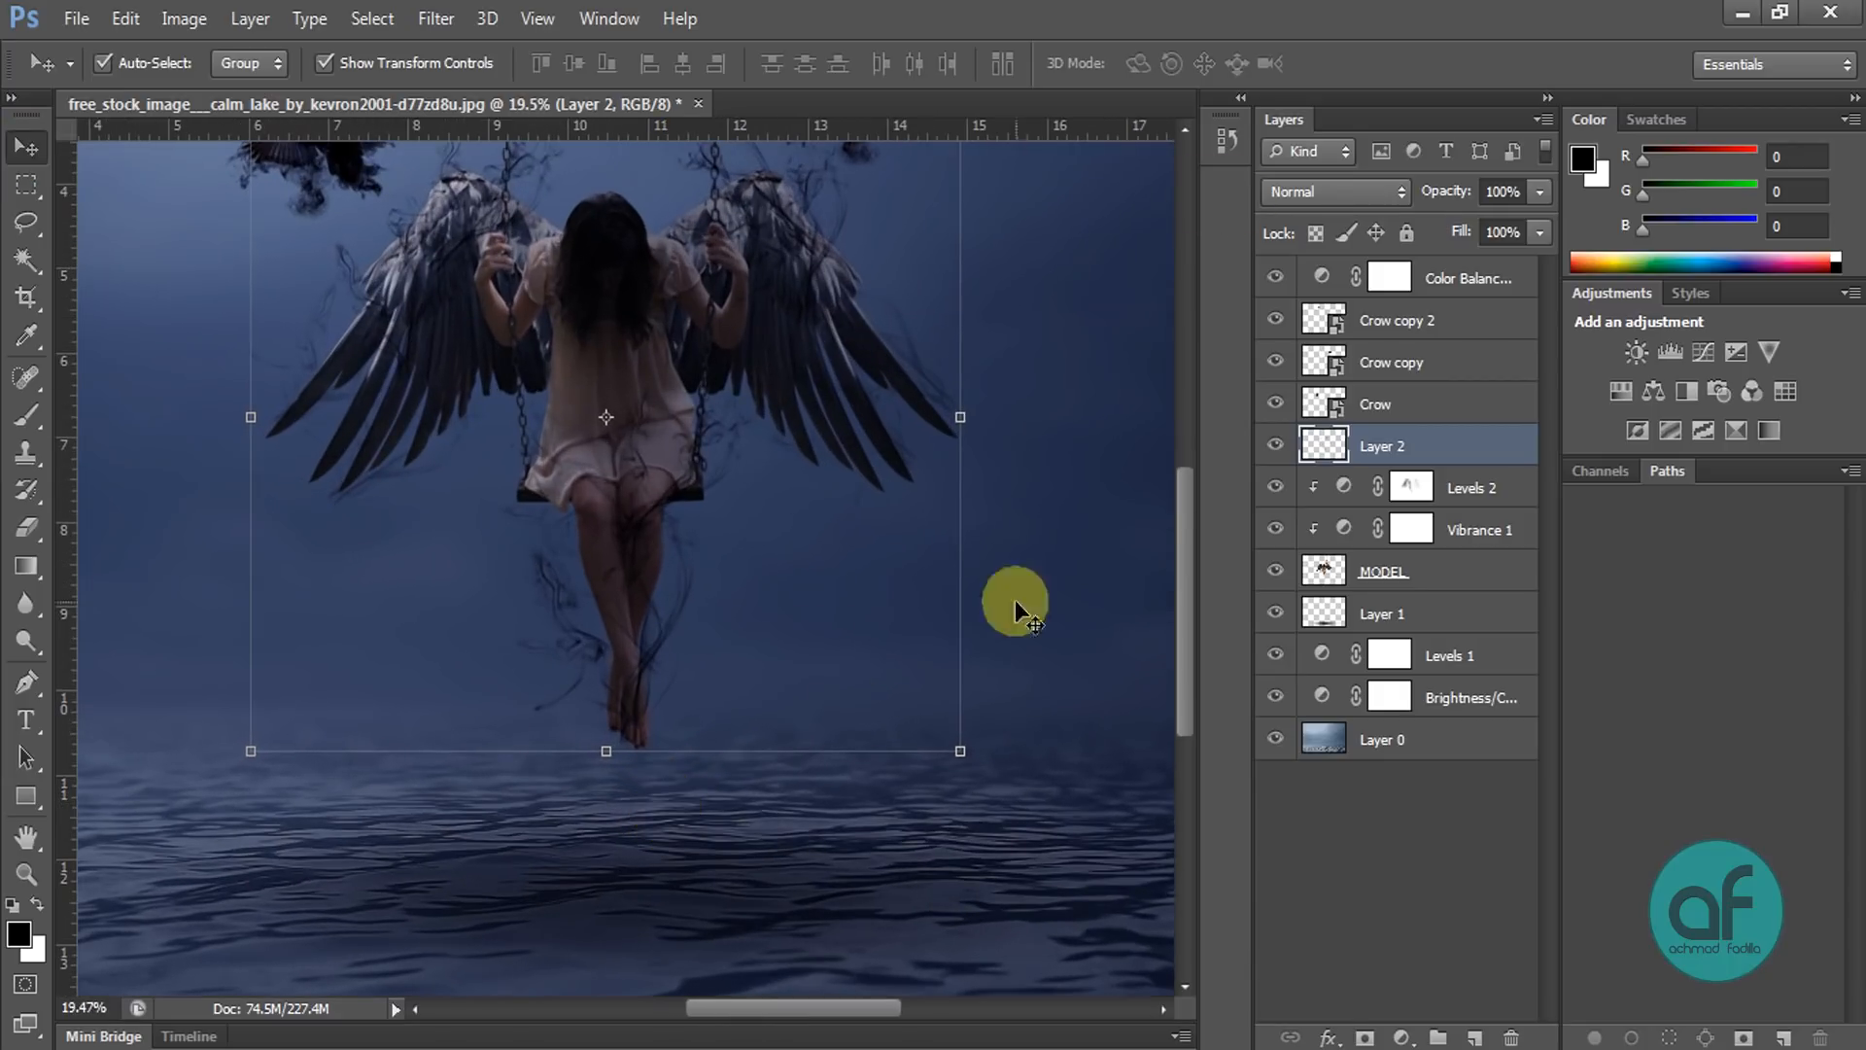
{"action": "left_click", "coordinate": [1333, 191]}
{"action": "left_click", "coordinate": [1292, 558]}
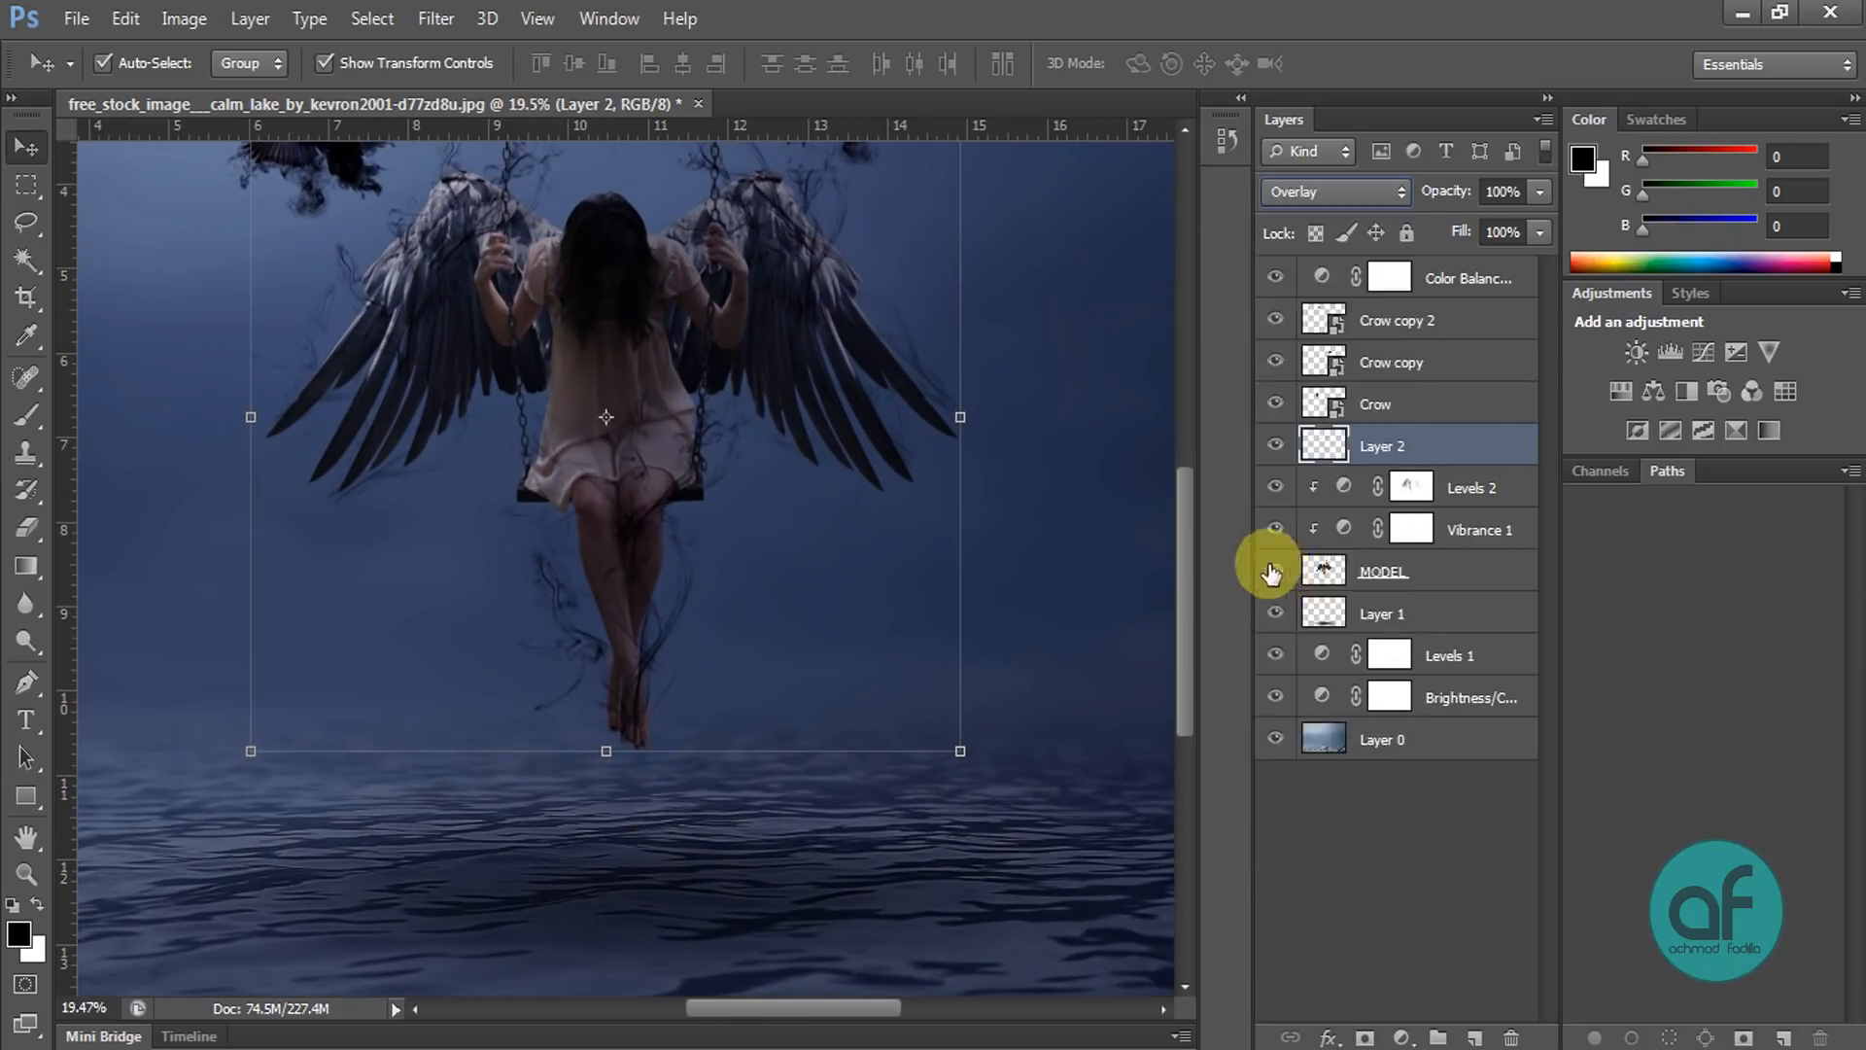
{"action": "left_click", "coordinate": [1338, 200]}
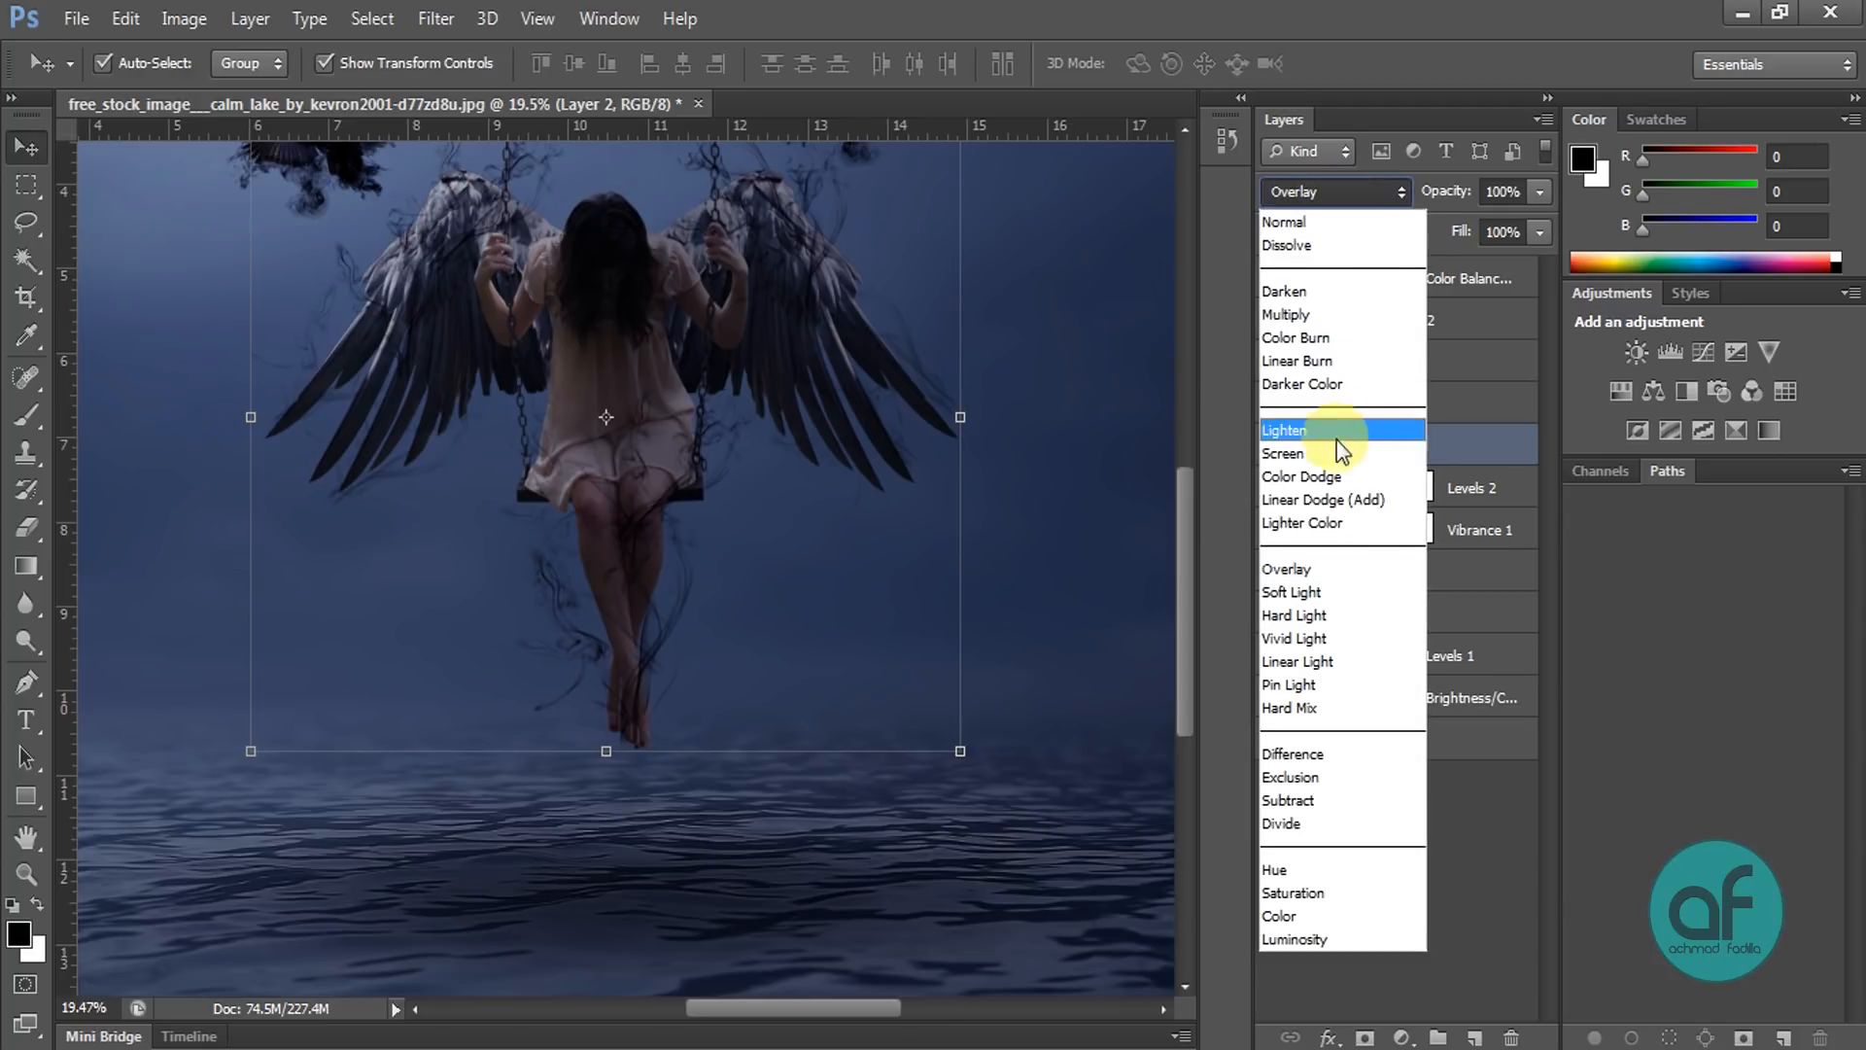
{"action": "left_click", "coordinate": [1306, 592]}
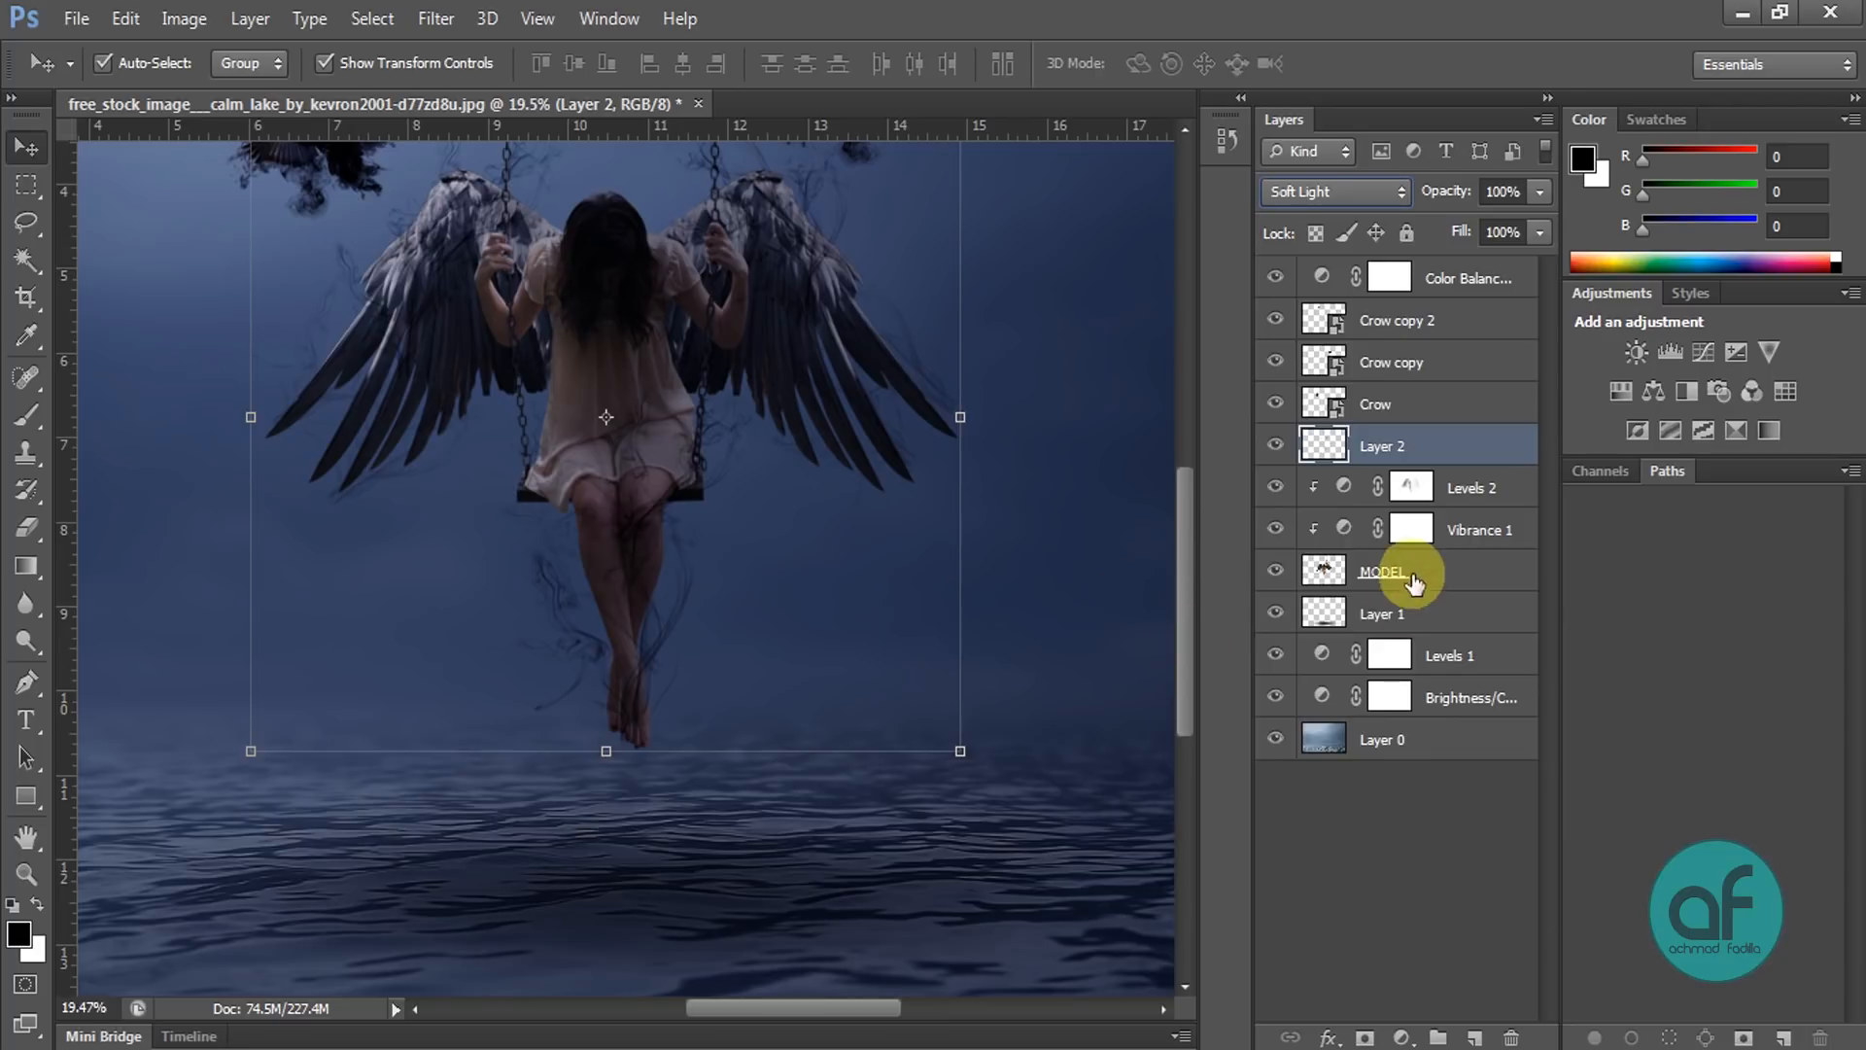
Step: Add a layer mask to Layer 2 and fade the smoke around the woman's legs with a soft black brush at 8% opacity
{"action": "left_click", "coordinate": [1364, 1038]}
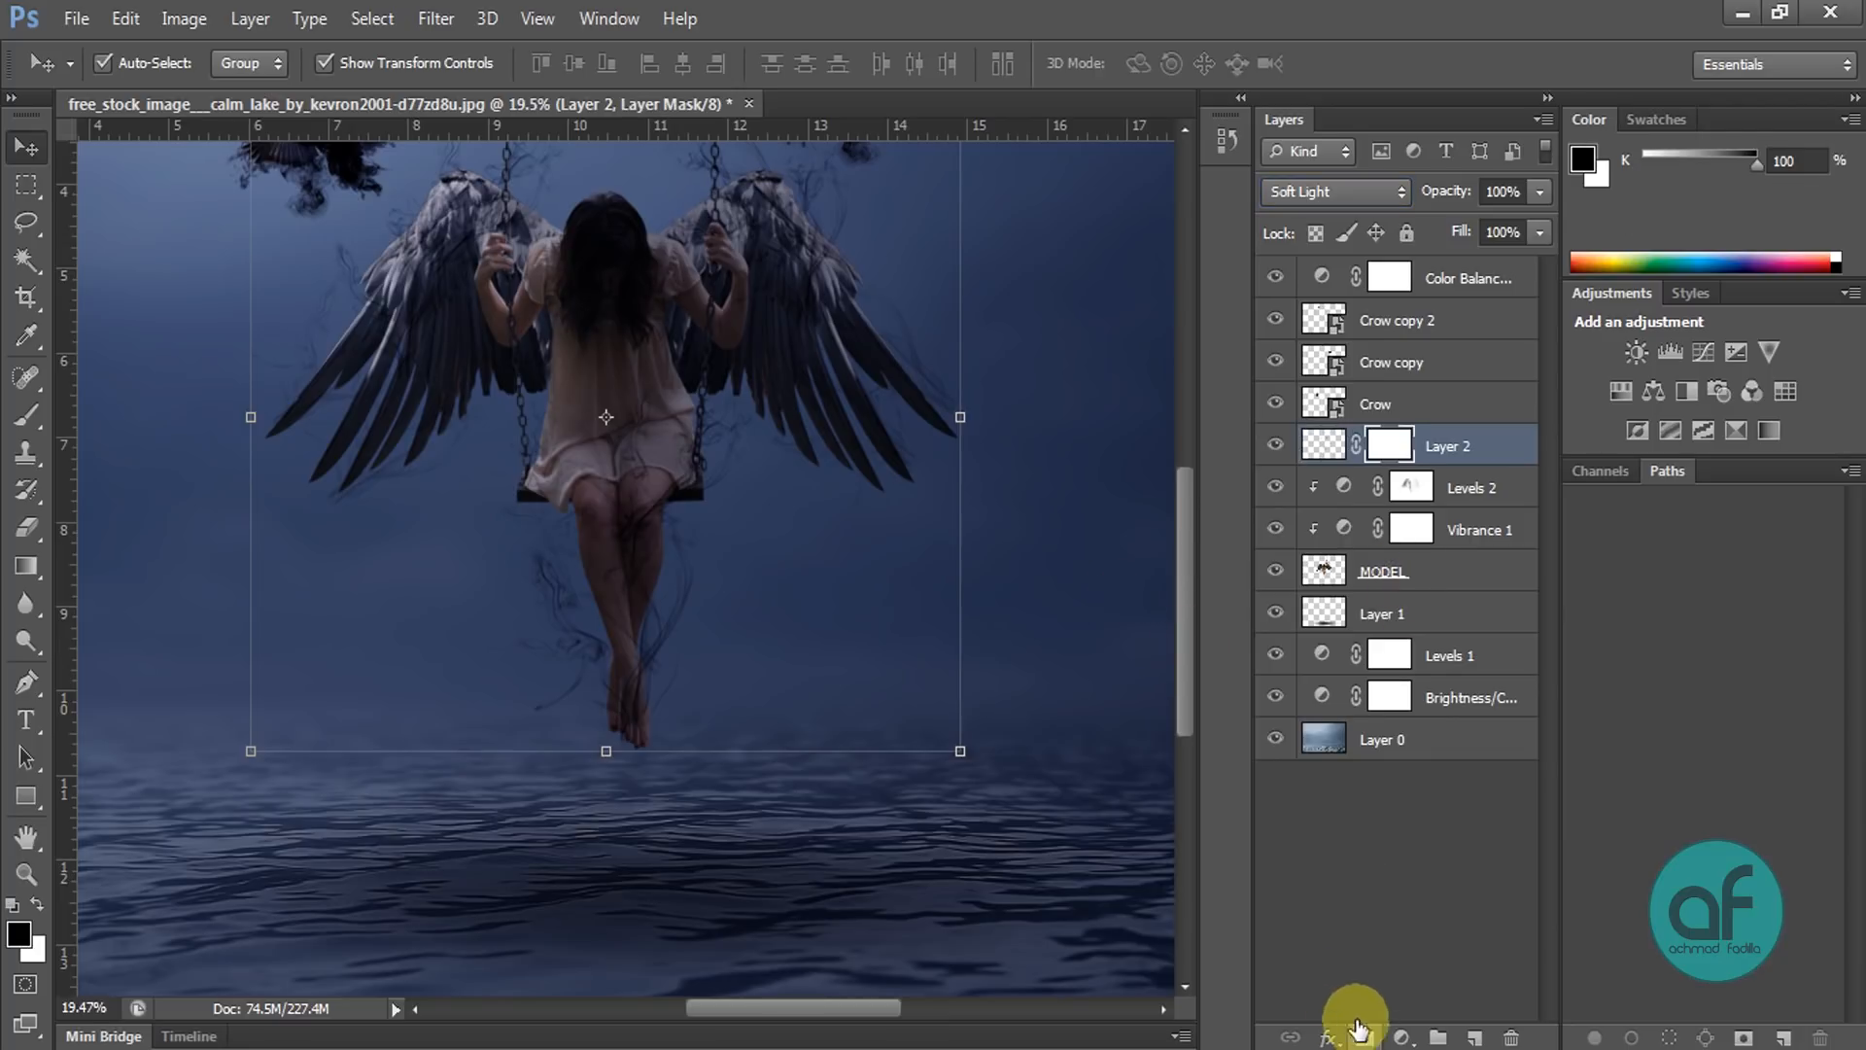
{"action": "left_click", "coordinate": [25, 414]}
{"action": "left_click", "coordinate": [137, 65]}
{"action": "left_click", "coordinate": [56, 286]}
{"action": "left_click", "coordinate": [659, 102]}
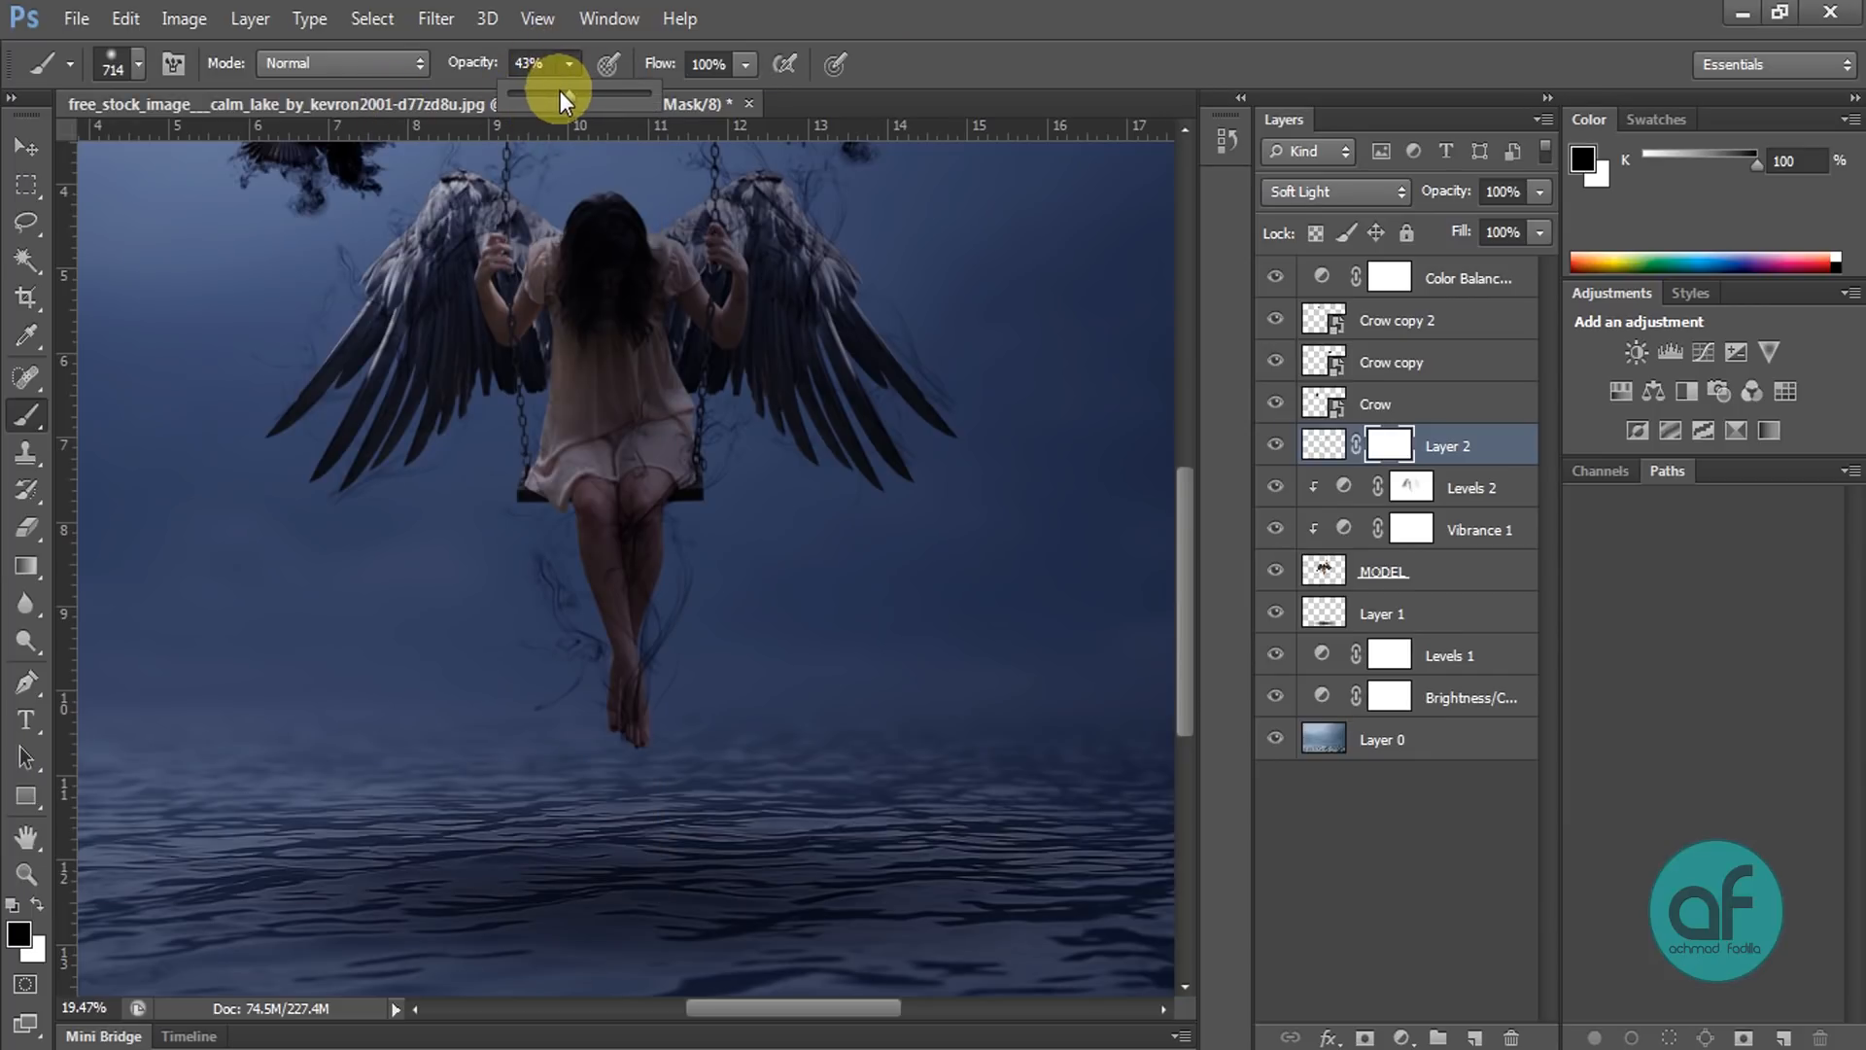
{"action": "left_click_drag", "start_coordinate": [521, 96], "coordinate": [510, 97]}
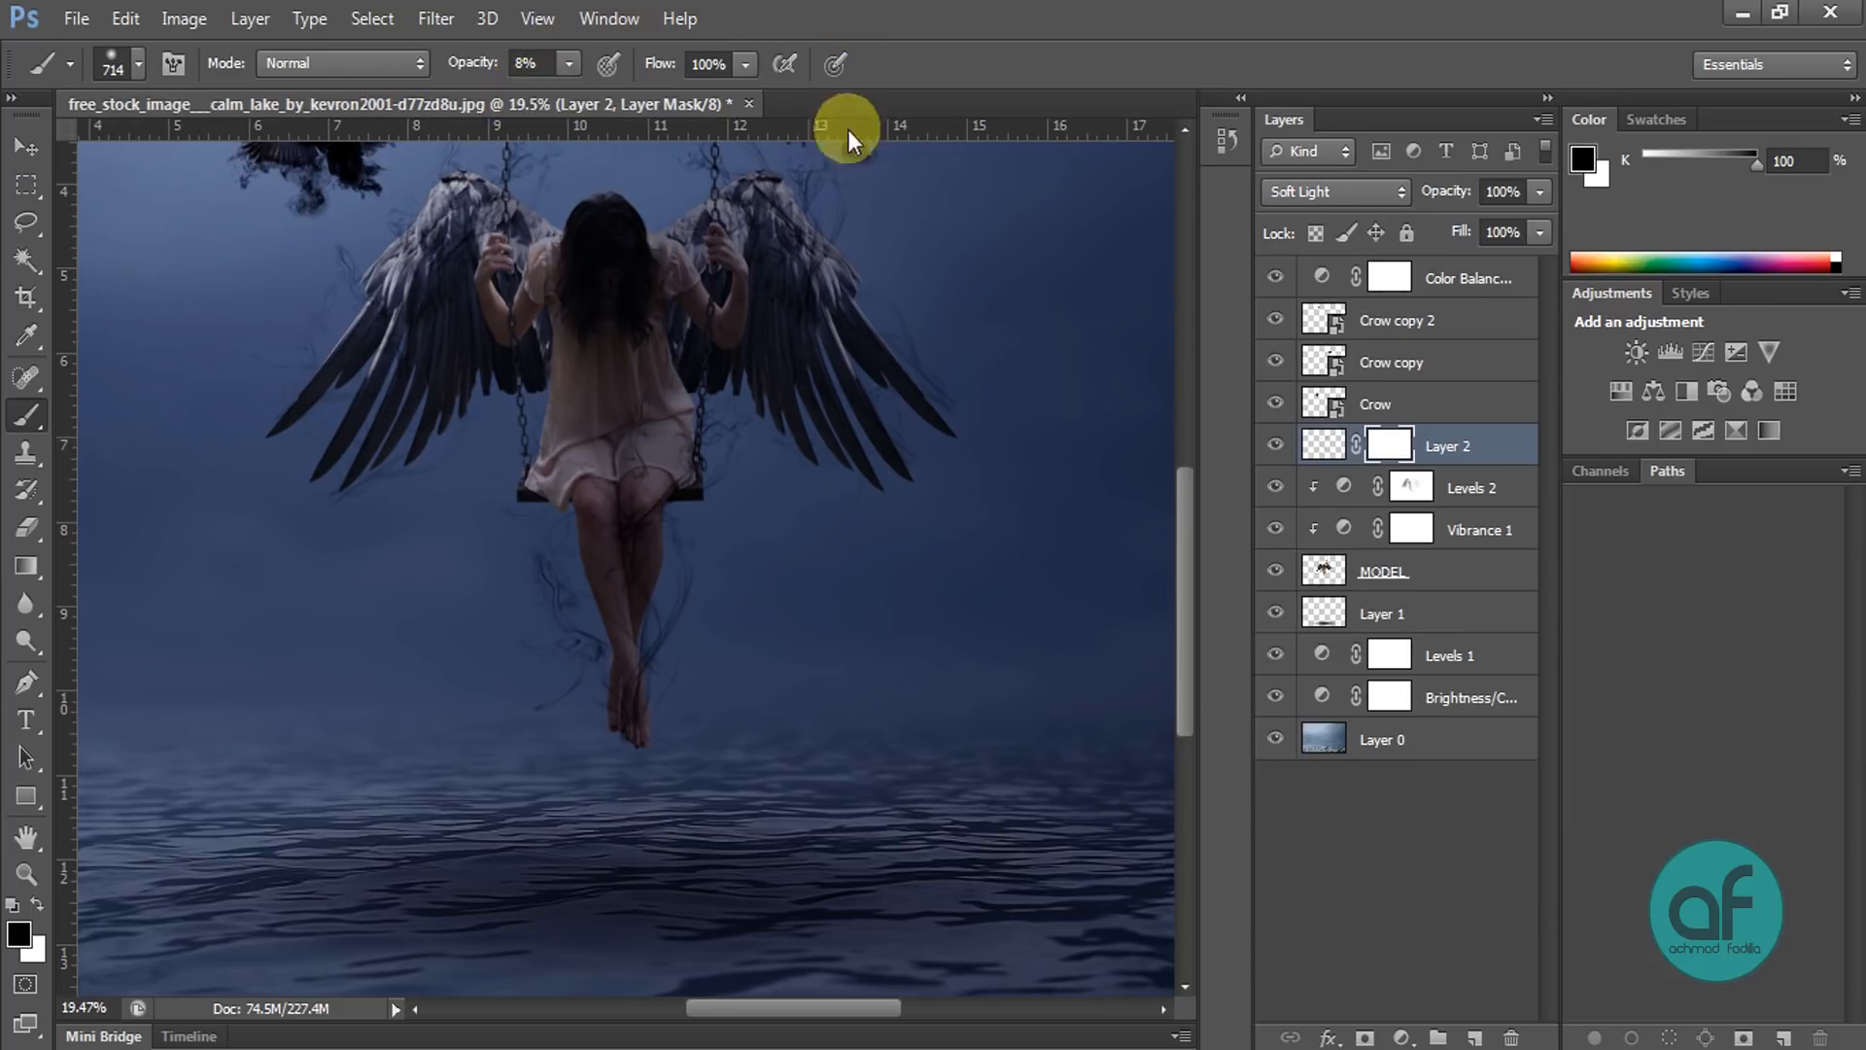
{"action": "mouse_move", "coordinate": [574, 713]}
{"action": "left_mouse_down"}
{"action": "mouse_move", "coordinate": [466, 677]}
{"action": "mouse_move", "coordinate": [606, 714]}
{"action": "mouse_move", "coordinate": [470, 639]}
{"action": "mouse_move", "coordinate": [591, 724]}
{"action": "mouse_move", "coordinate": [666, 728]}
{"action": "mouse_move", "coordinate": [687, 683]}
{"action": "mouse_move", "coordinate": [627, 713]}
{"action": "mouse_move", "coordinate": [553, 686]}
{"action": "mouse_move", "coordinate": [653, 689]}
{"action": "mouse_move", "coordinate": [745, 525]}
{"action": "left_mouse_up"}
{"action": "scroll", "coordinate": [748, 526], "scroll_direction": "down", "scroll_amount": 3}
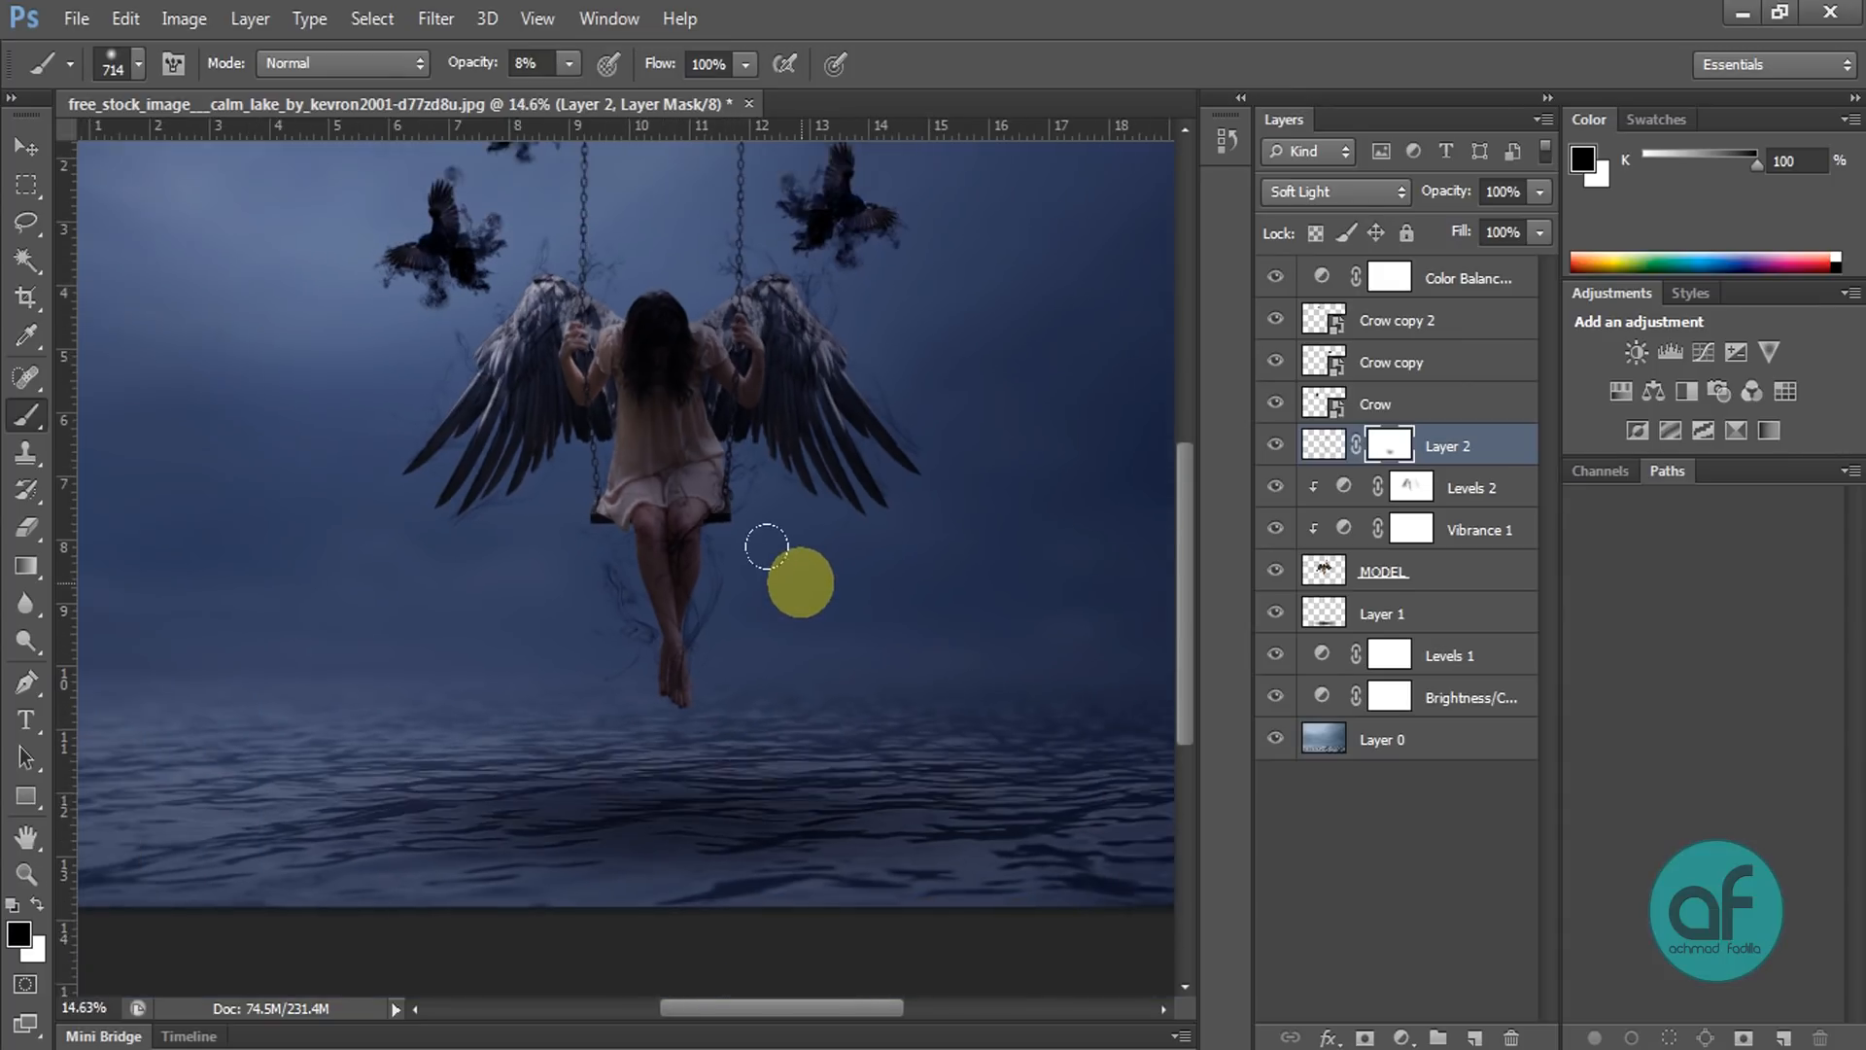
{"action": "left_click", "coordinate": [29, 148]}
{"action": "scroll", "coordinate": [680, 260], "scroll_direction": "down", "scroll_amount": 1}
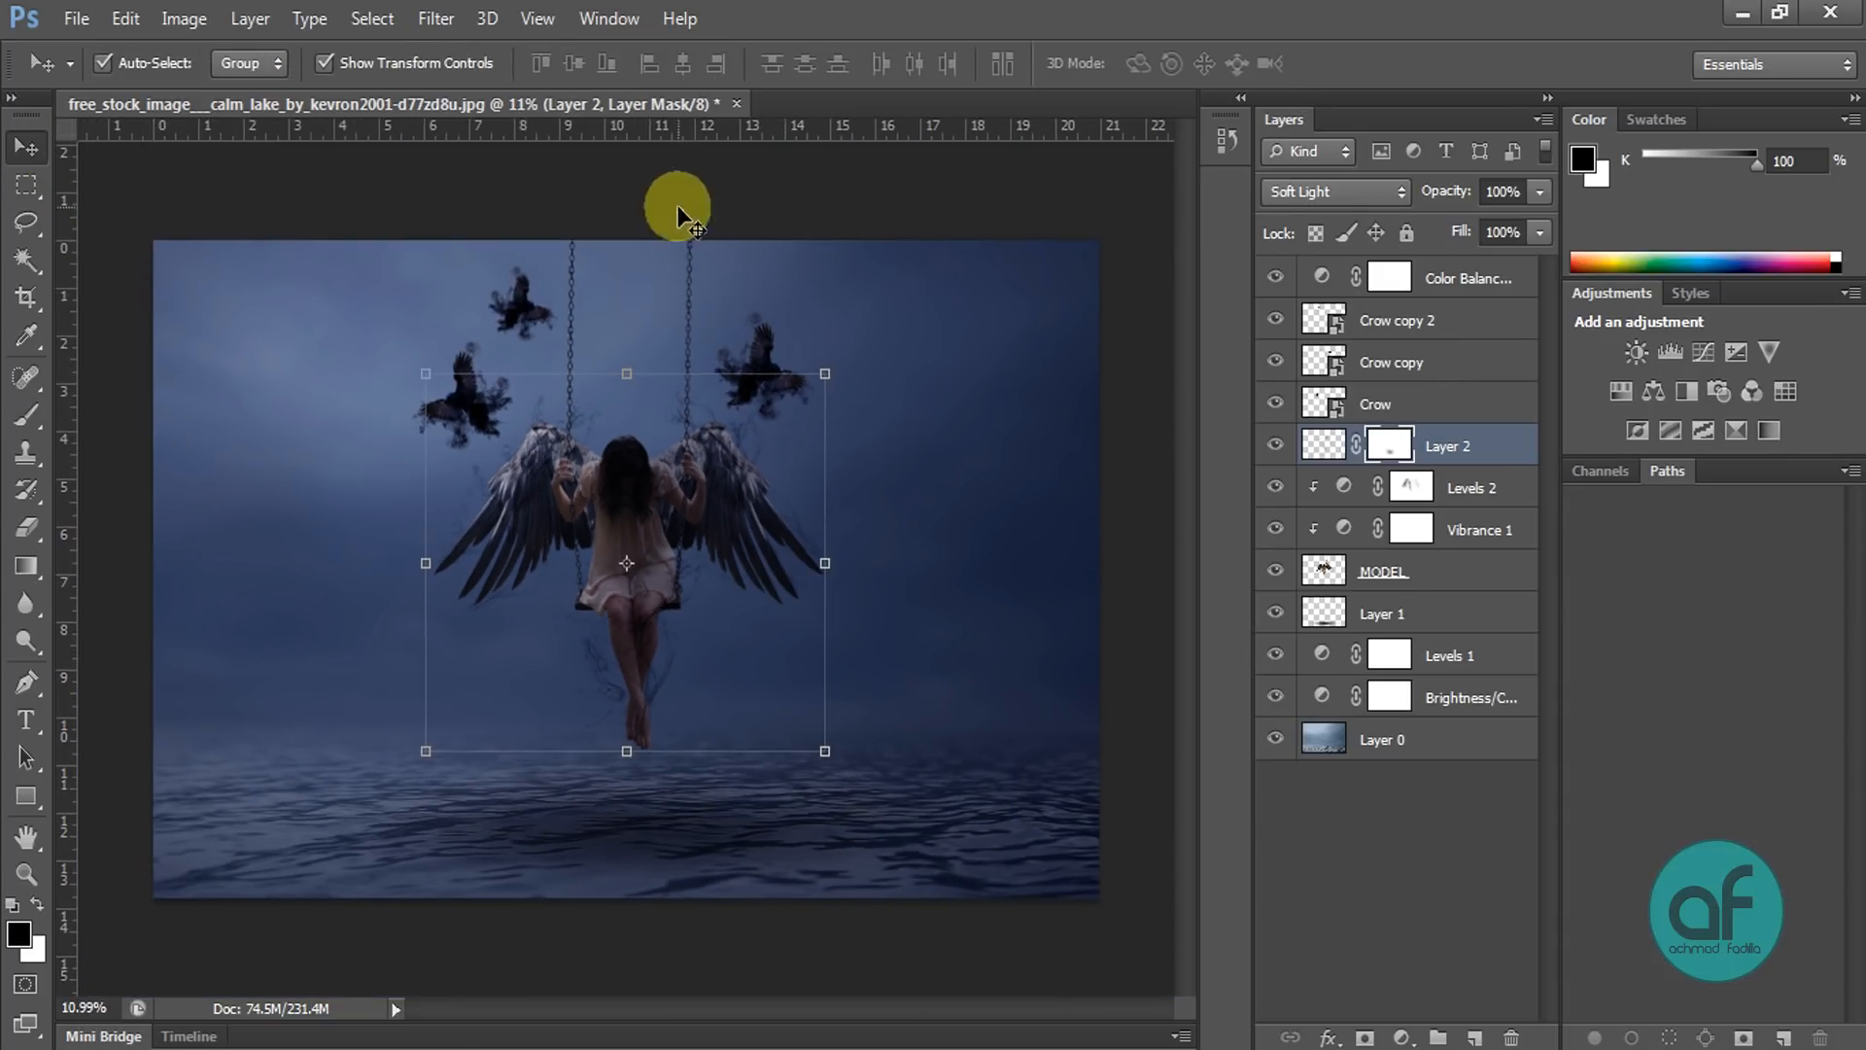
{"action": "left_click", "coordinate": [677, 204]}
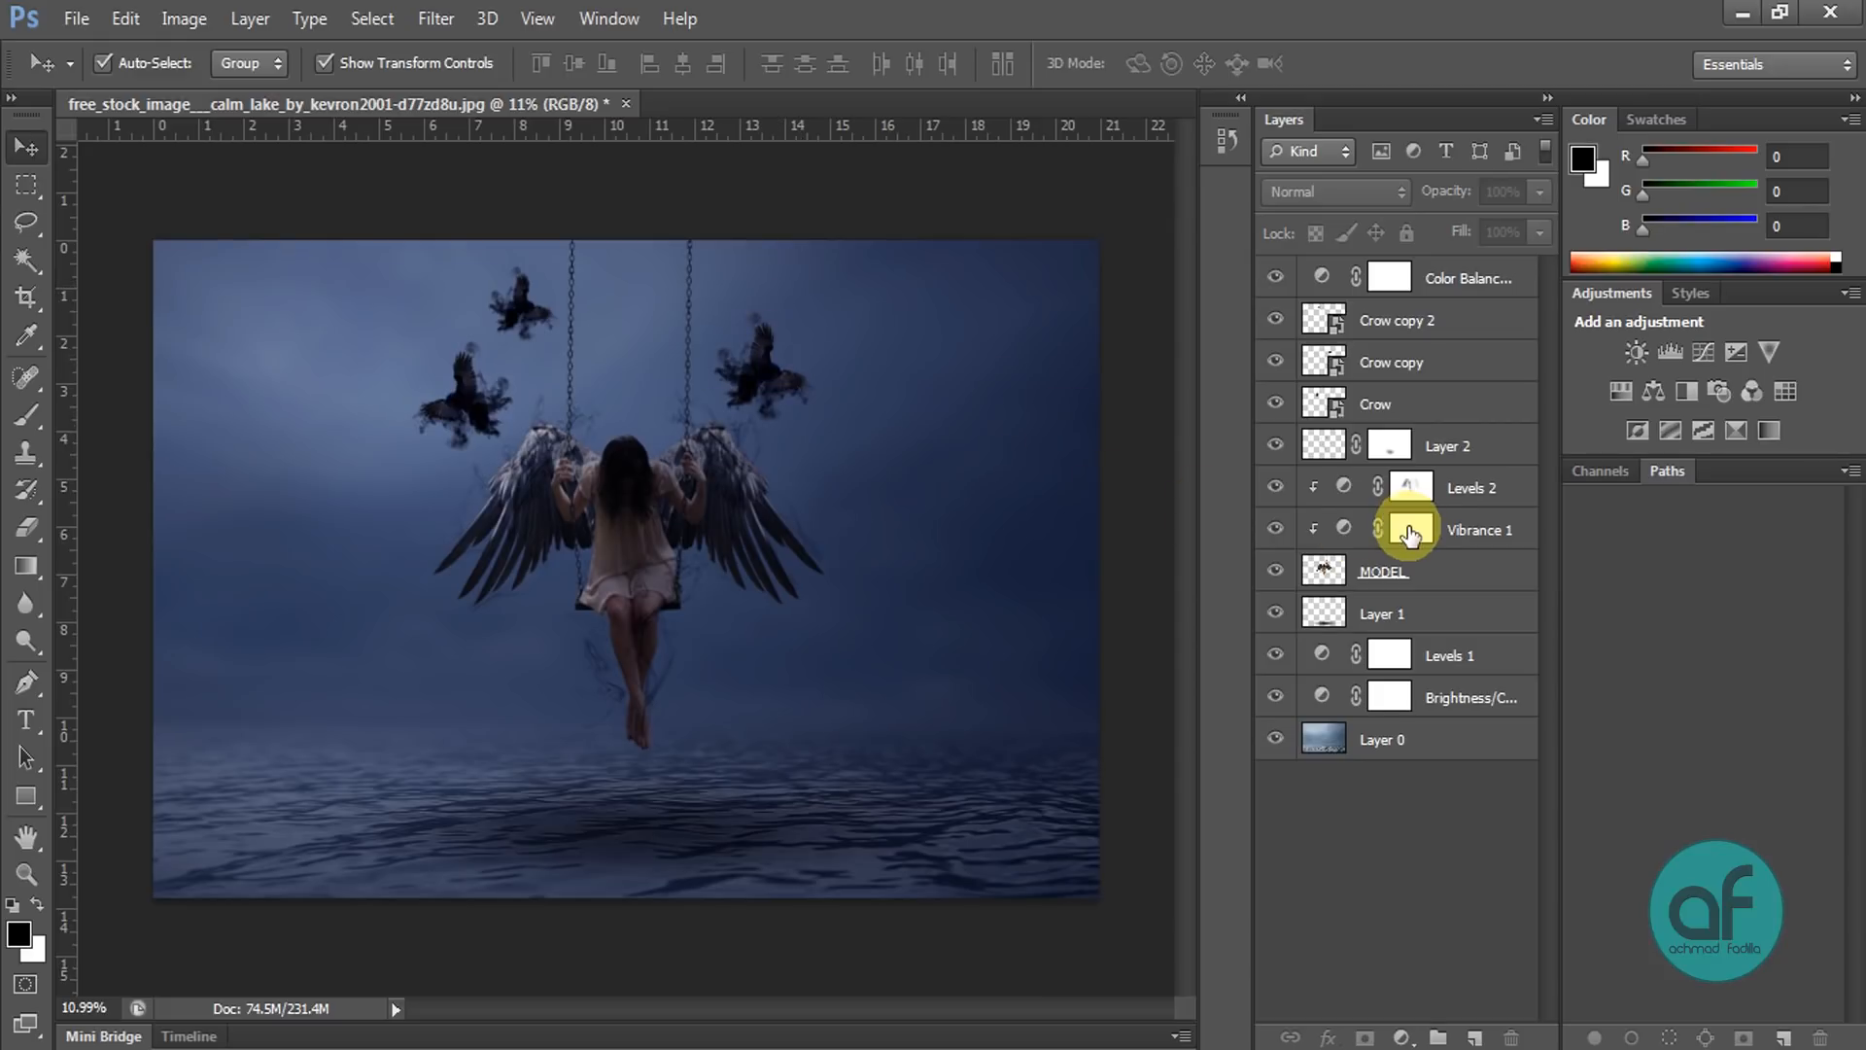
{"action": "left_click", "coordinate": [1402, 591]}
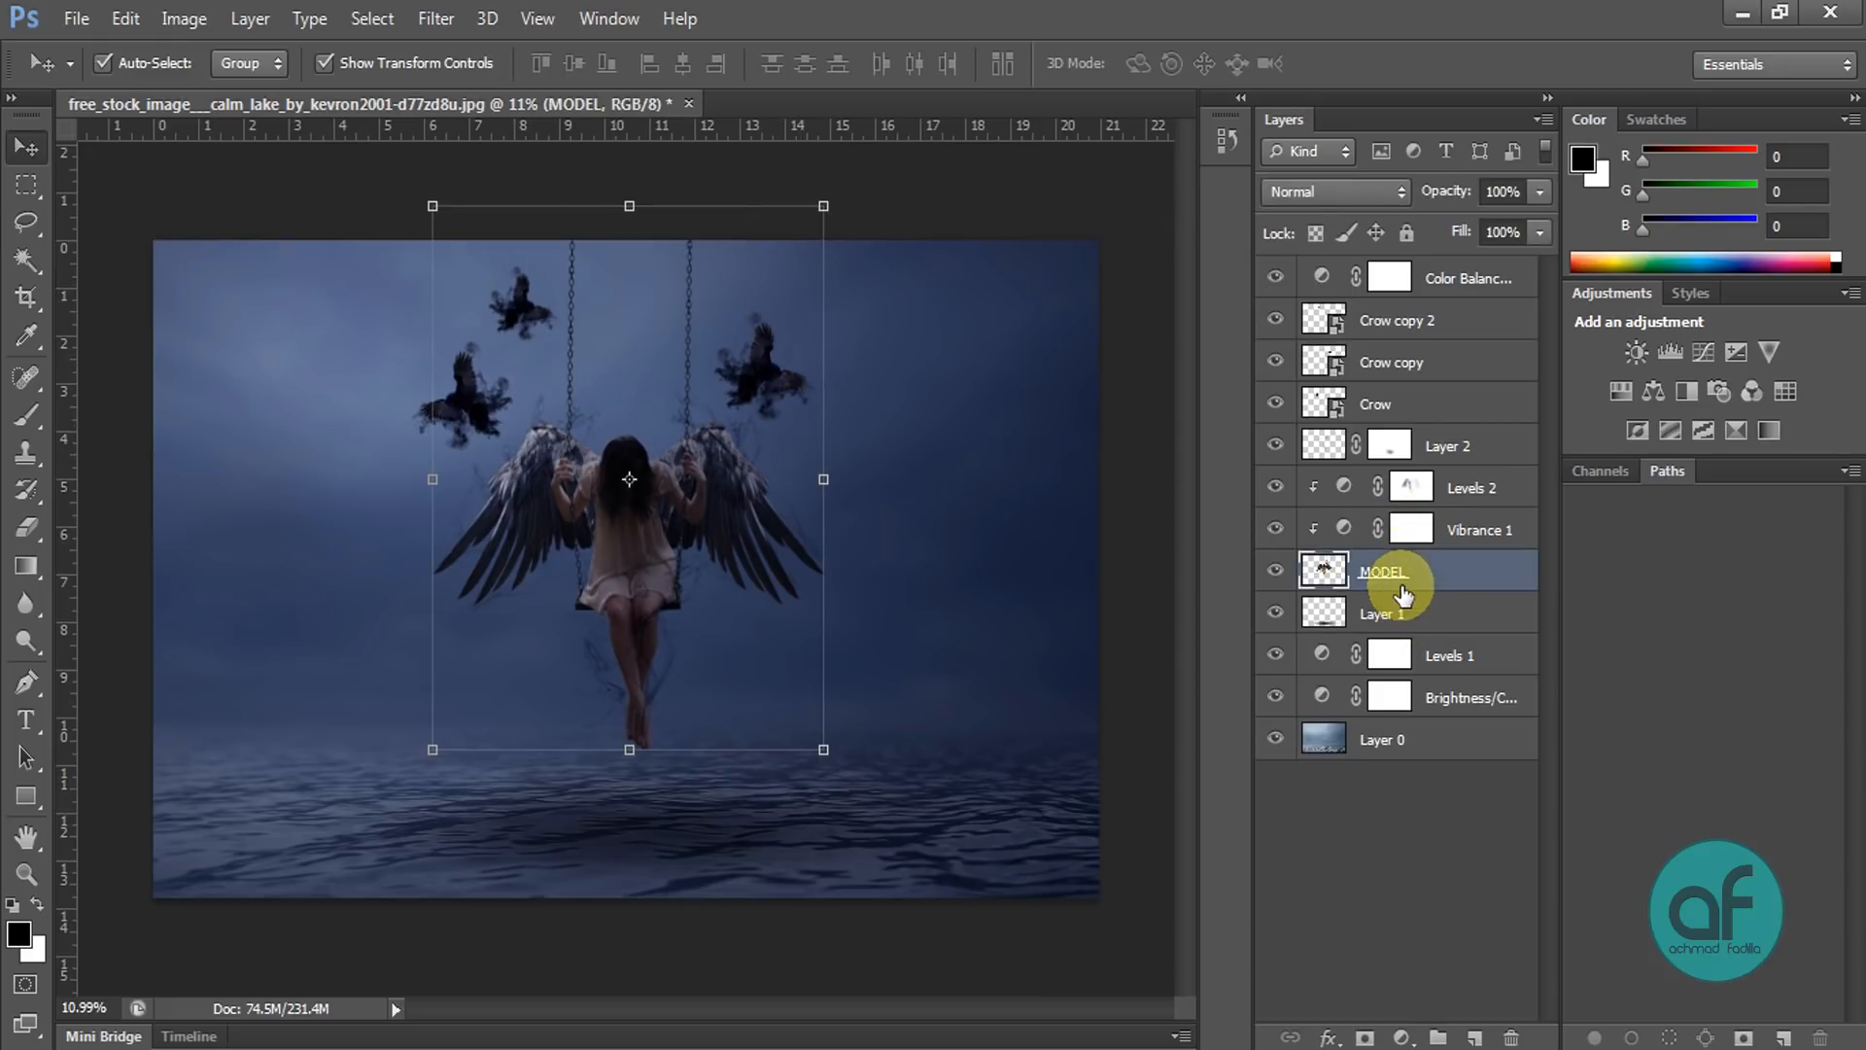
{"action": "left_click", "coordinate": [1476, 1040]}
{"action": "key", "text": "ctrl+z"}
{"action": "left_click", "coordinate": [1146, 544]}
{"action": "scroll", "coordinate": [705, 540], "scroll_direction": "up", "scroll_amount": 2, "text": "alt"}
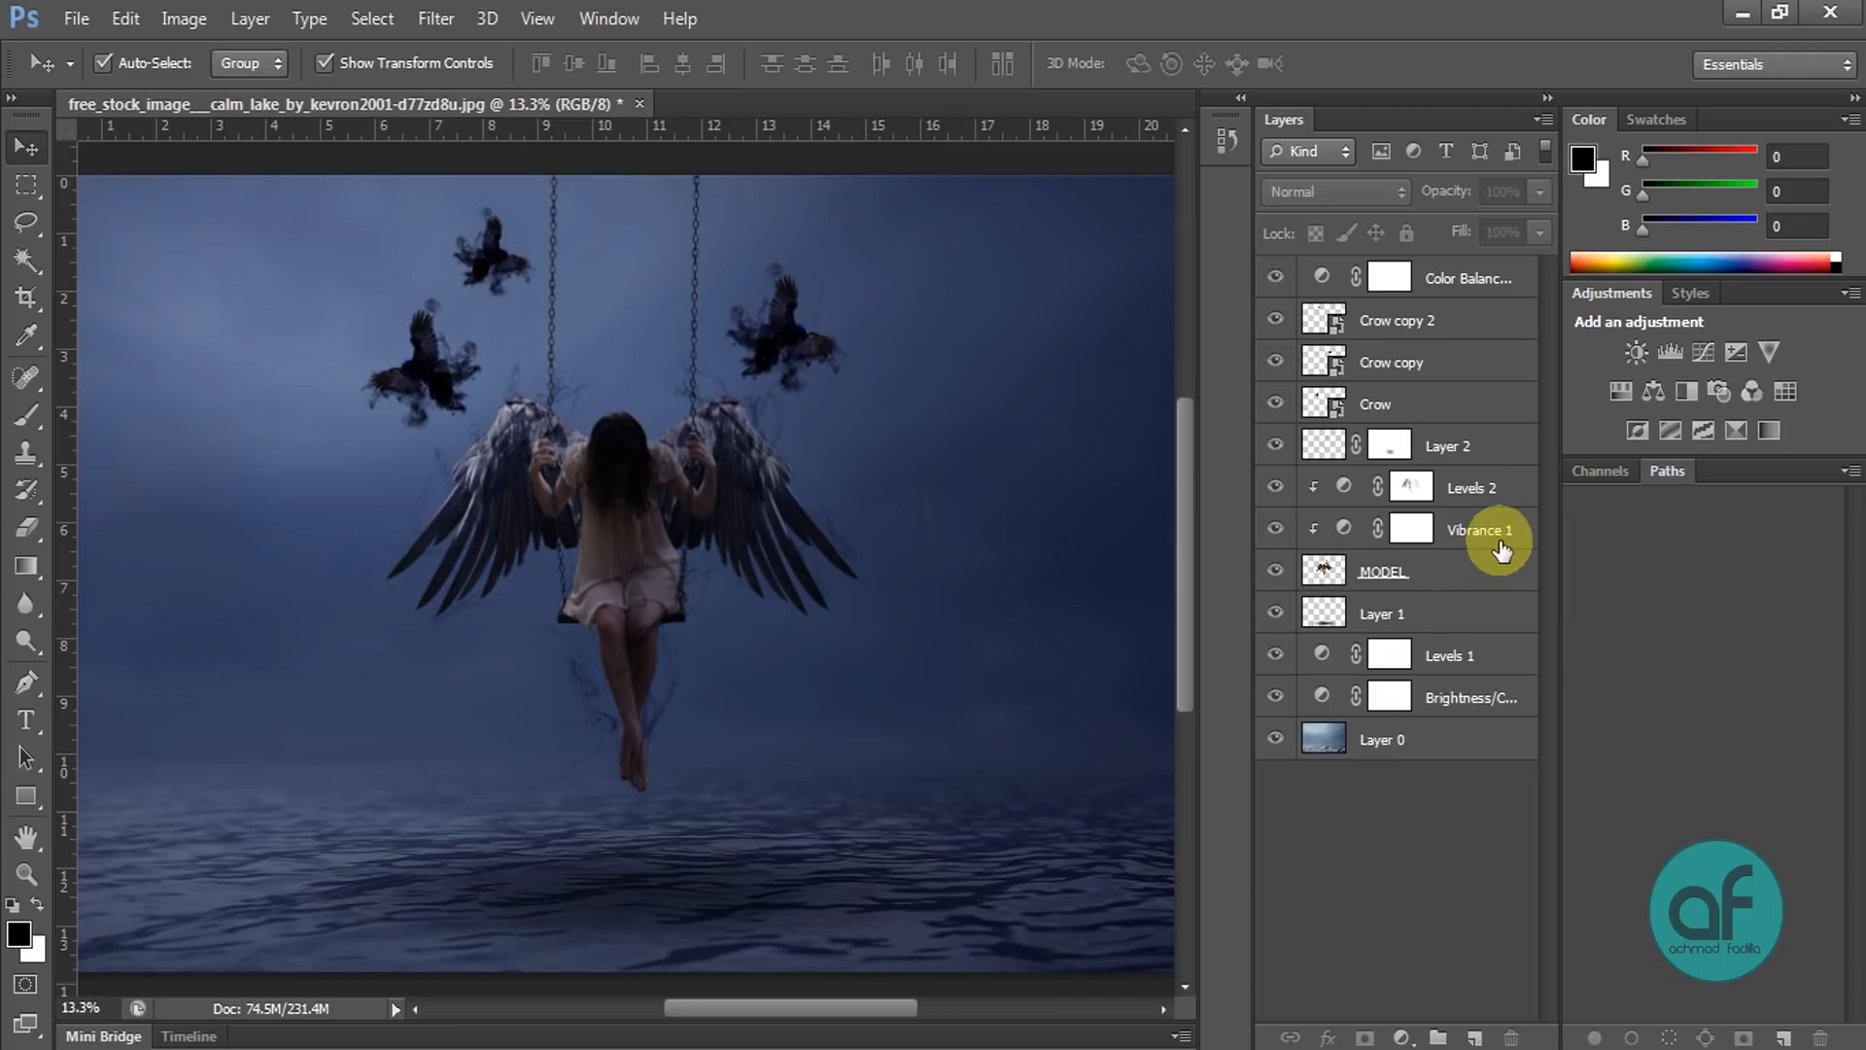
Step: Add a new empty layer above the Color Balance adjustment
{"action": "left_click", "coordinate": [1448, 282]}
{"action": "left_click", "coordinate": [1475, 1037]}
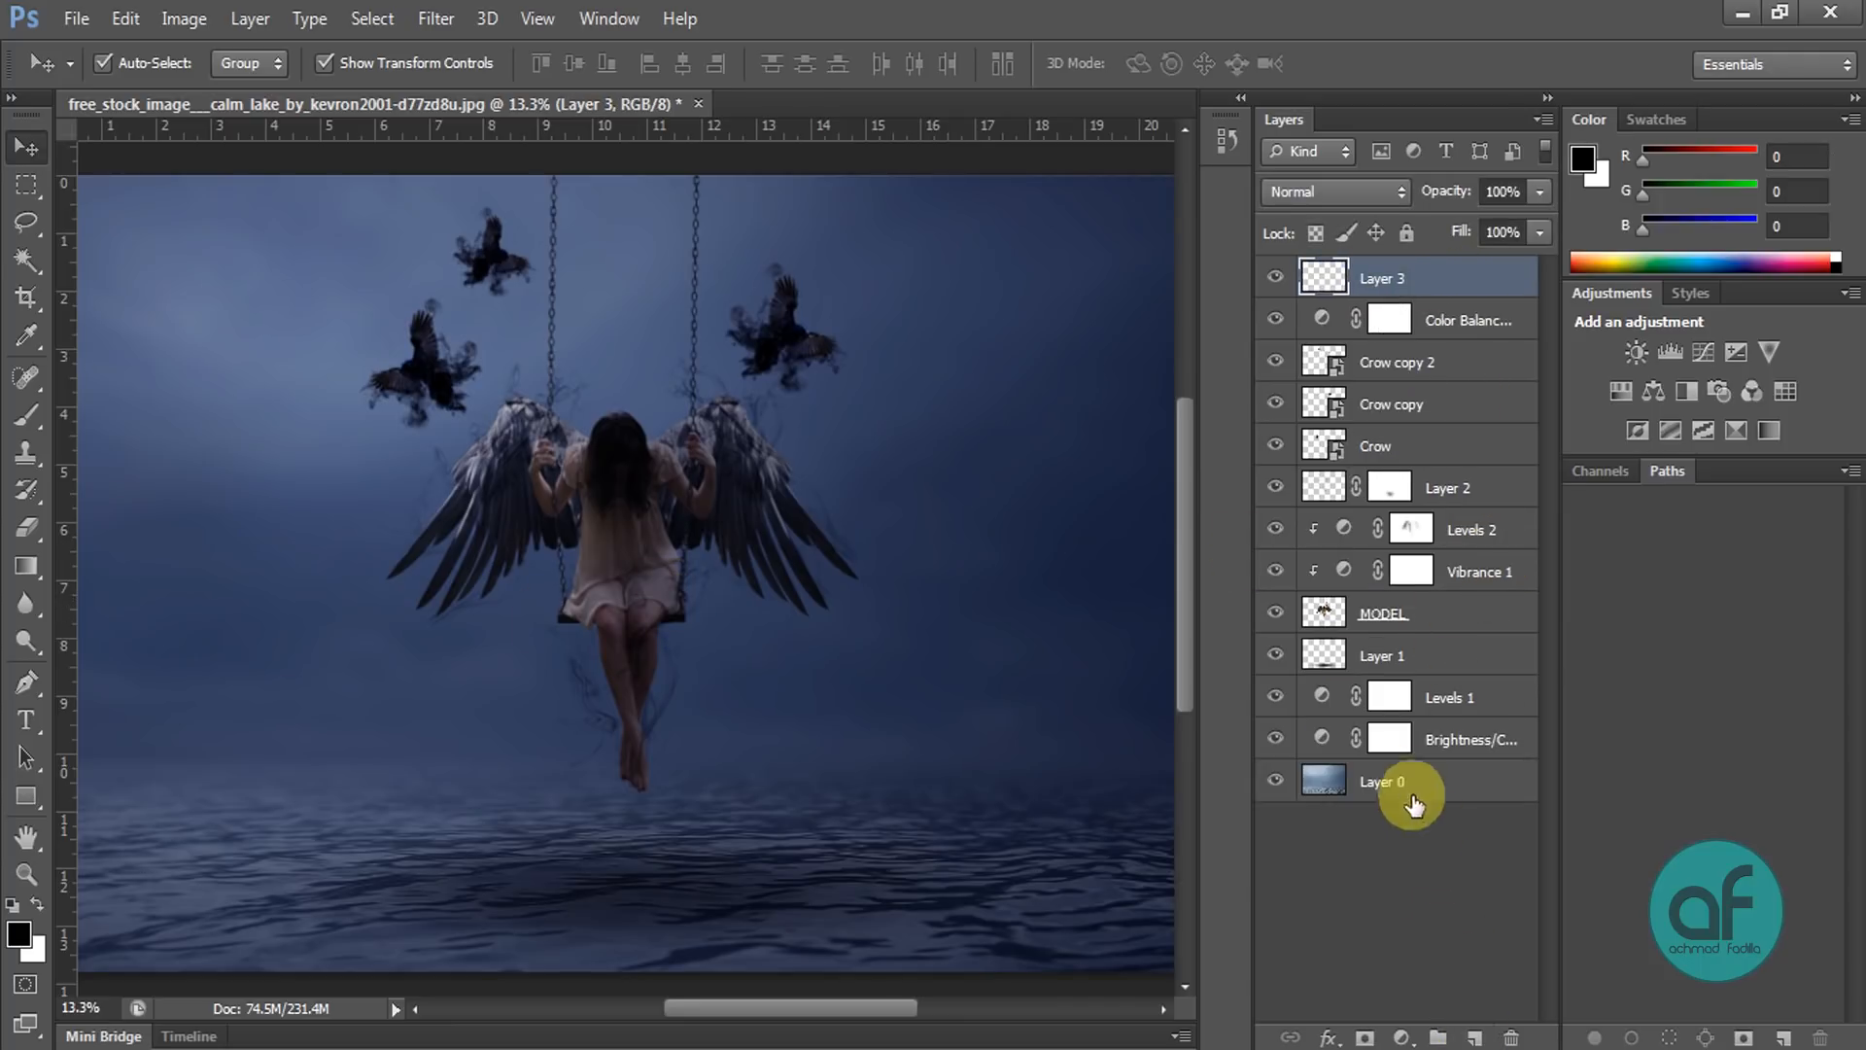
{"action": "left_click", "coordinate": [191, 25]}
{"action": "mouse_move", "coordinate": [133, 38]}
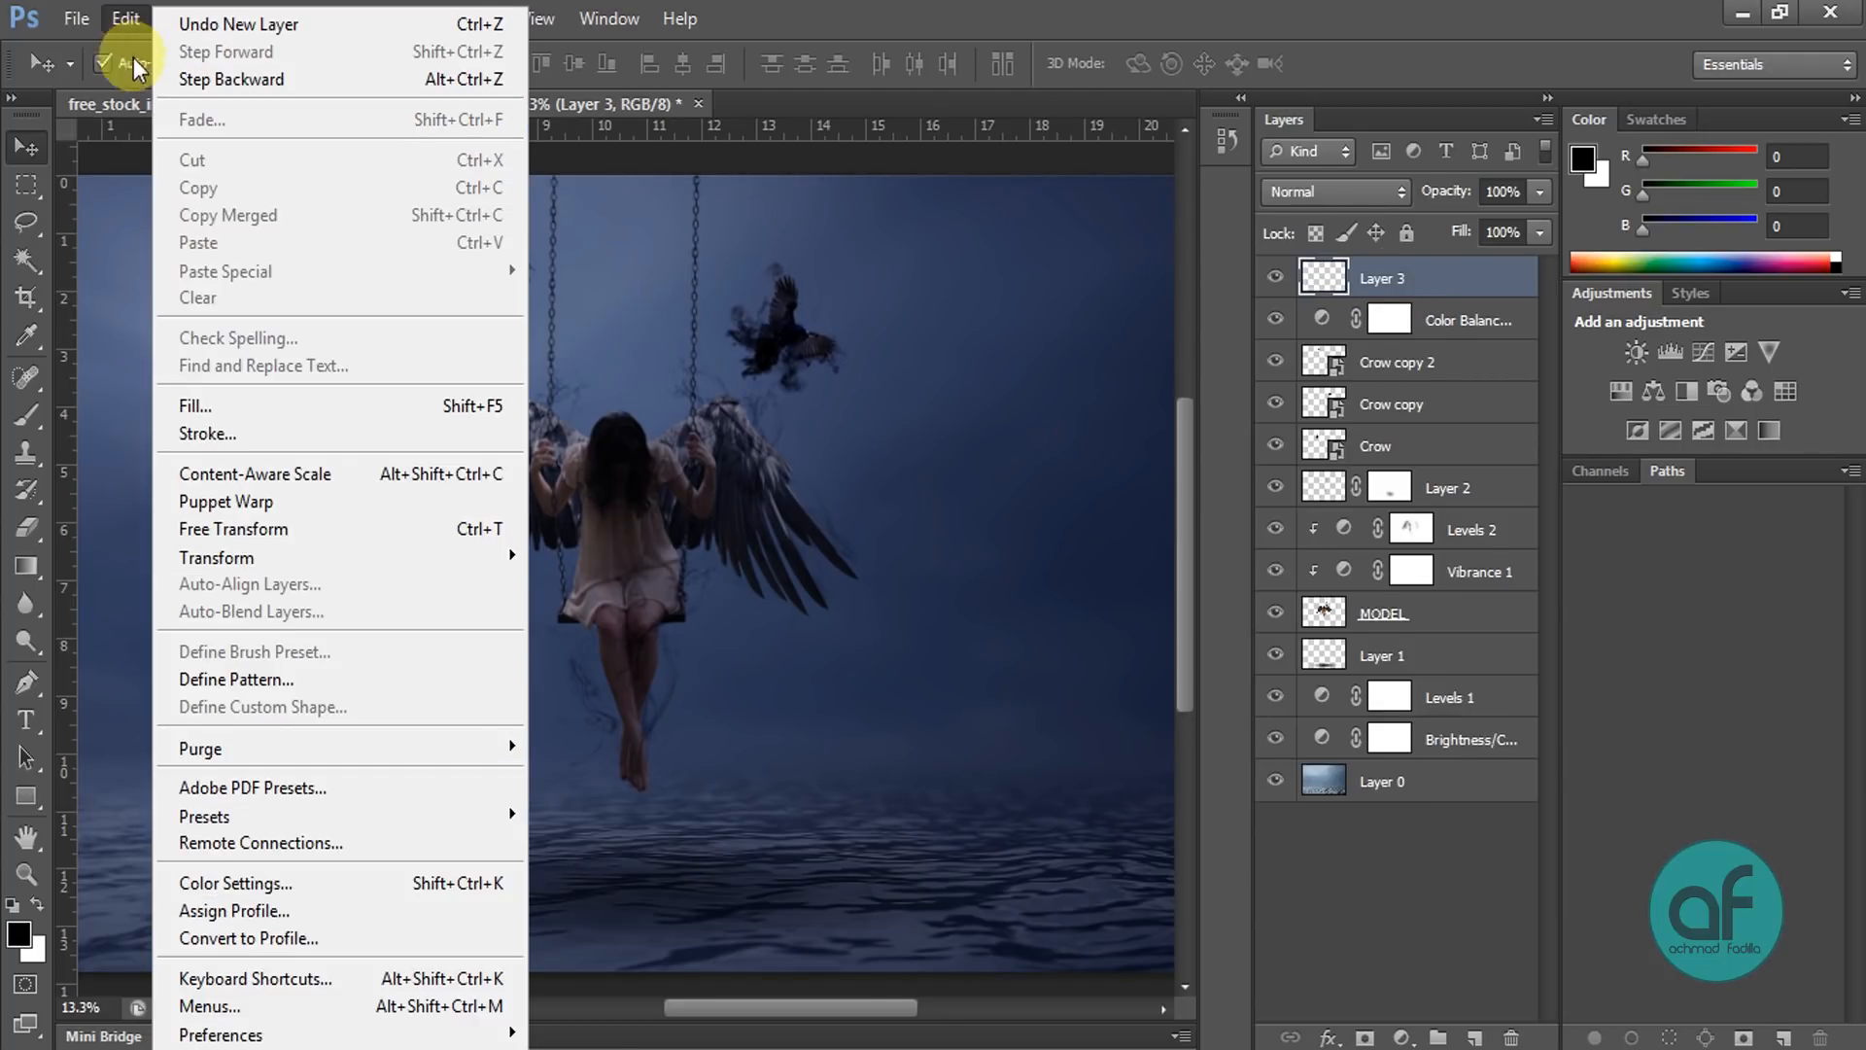
{"action": "left_click", "coordinate": [195, 405]}
{"action": "left_click", "coordinate": [894, 462]}
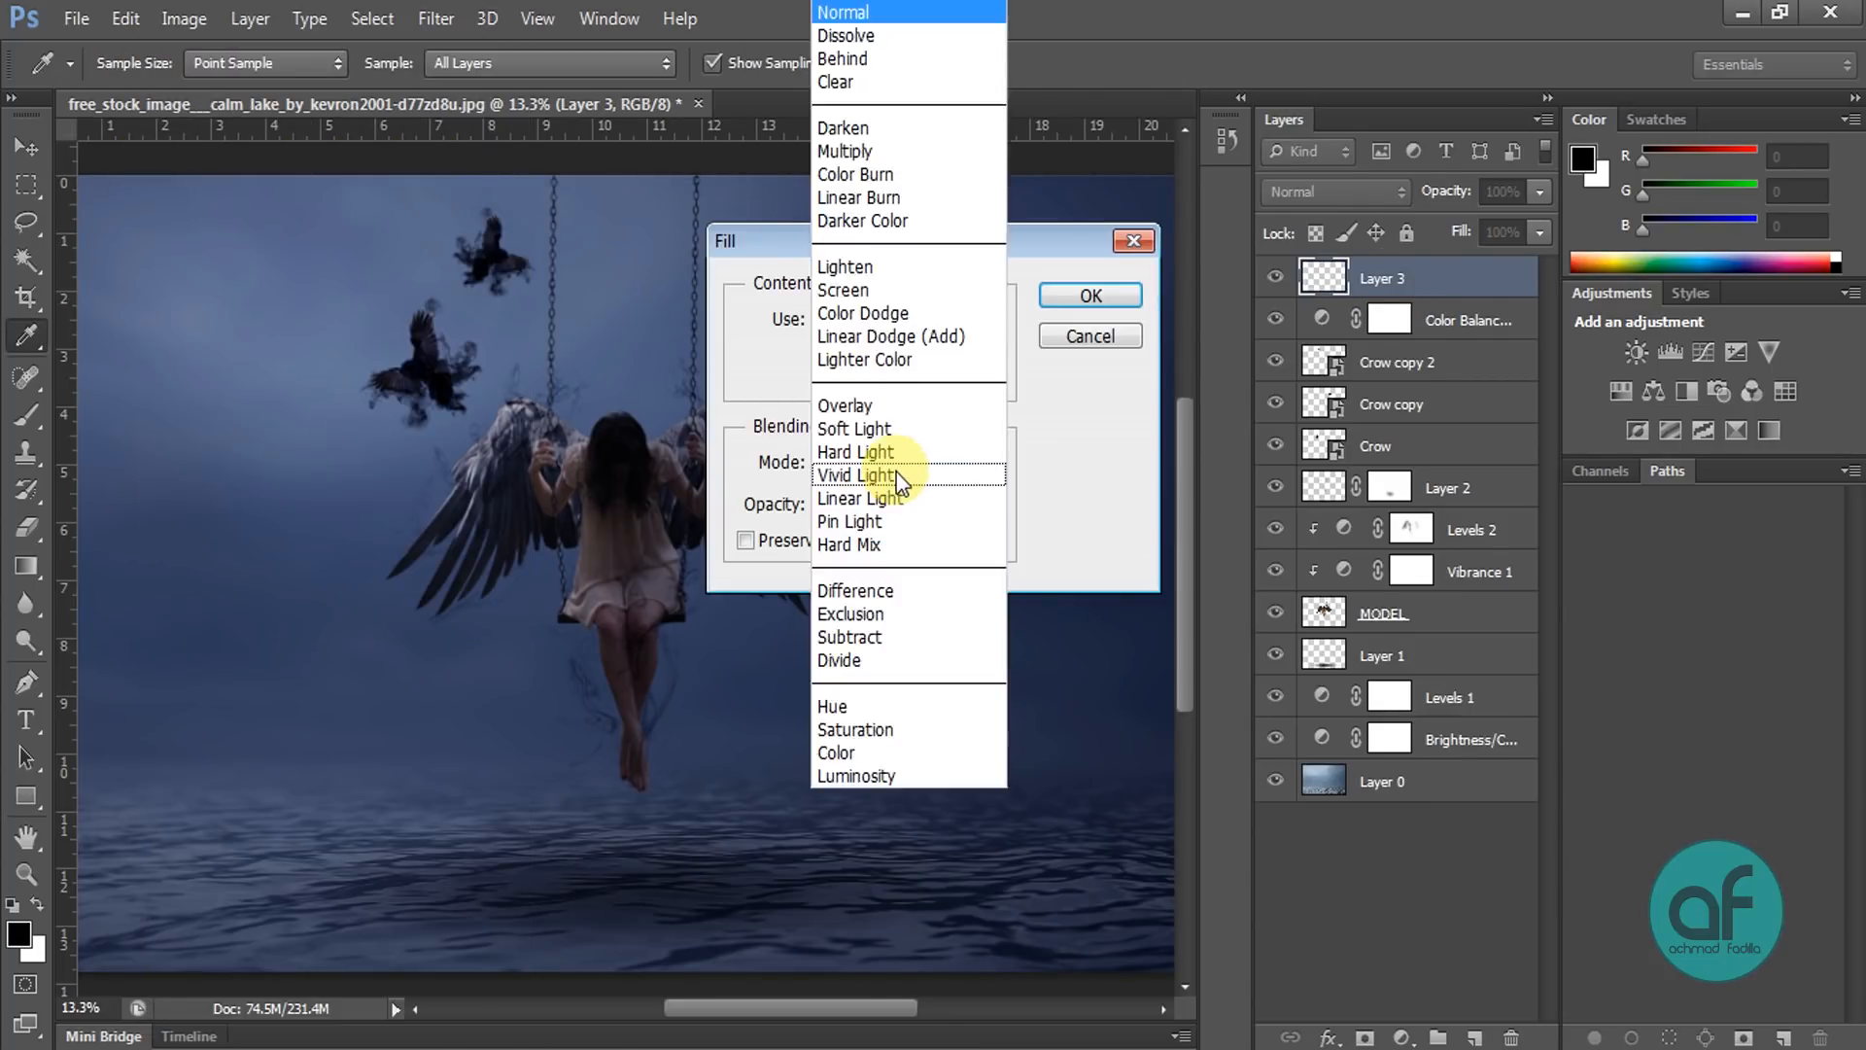
{"action": "left_click", "coordinate": [896, 474]}
{"action": "left_click", "coordinate": [896, 470]}
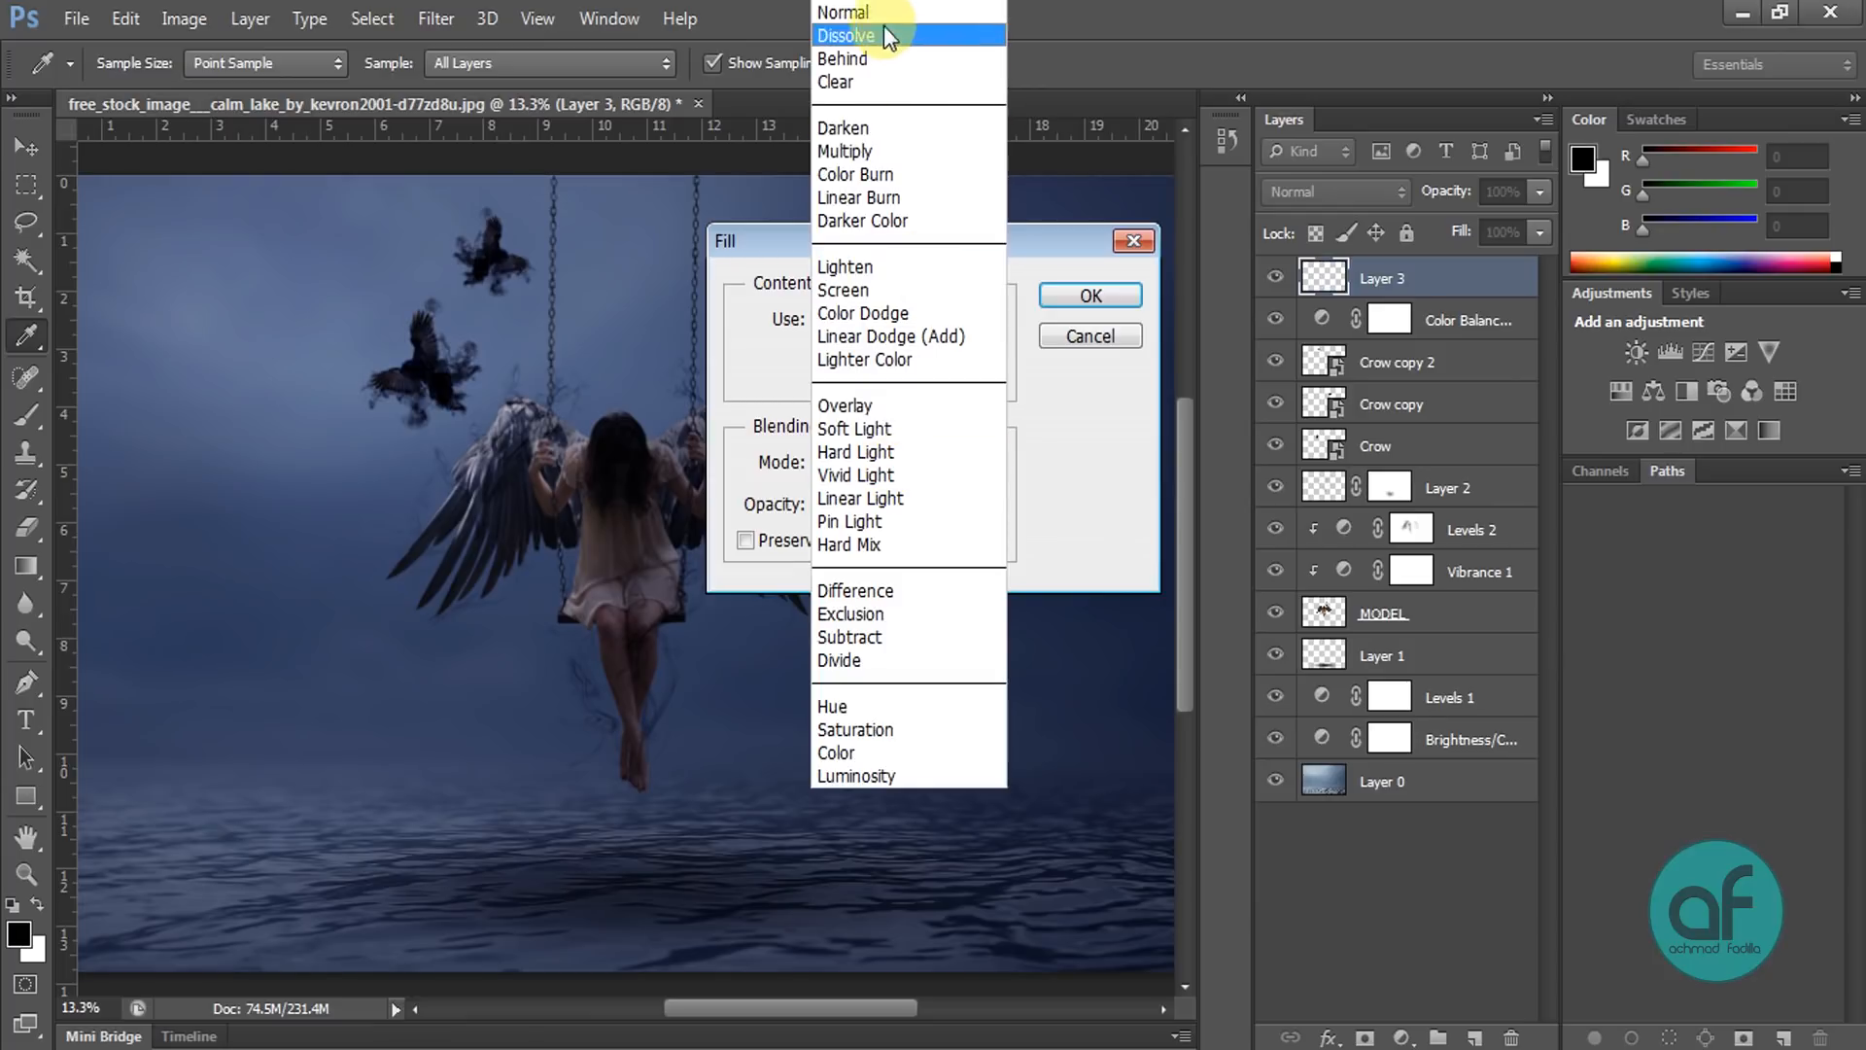
{"action": "left_click", "coordinate": [880, 19]}
{"action": "key", "text": "Tab"}
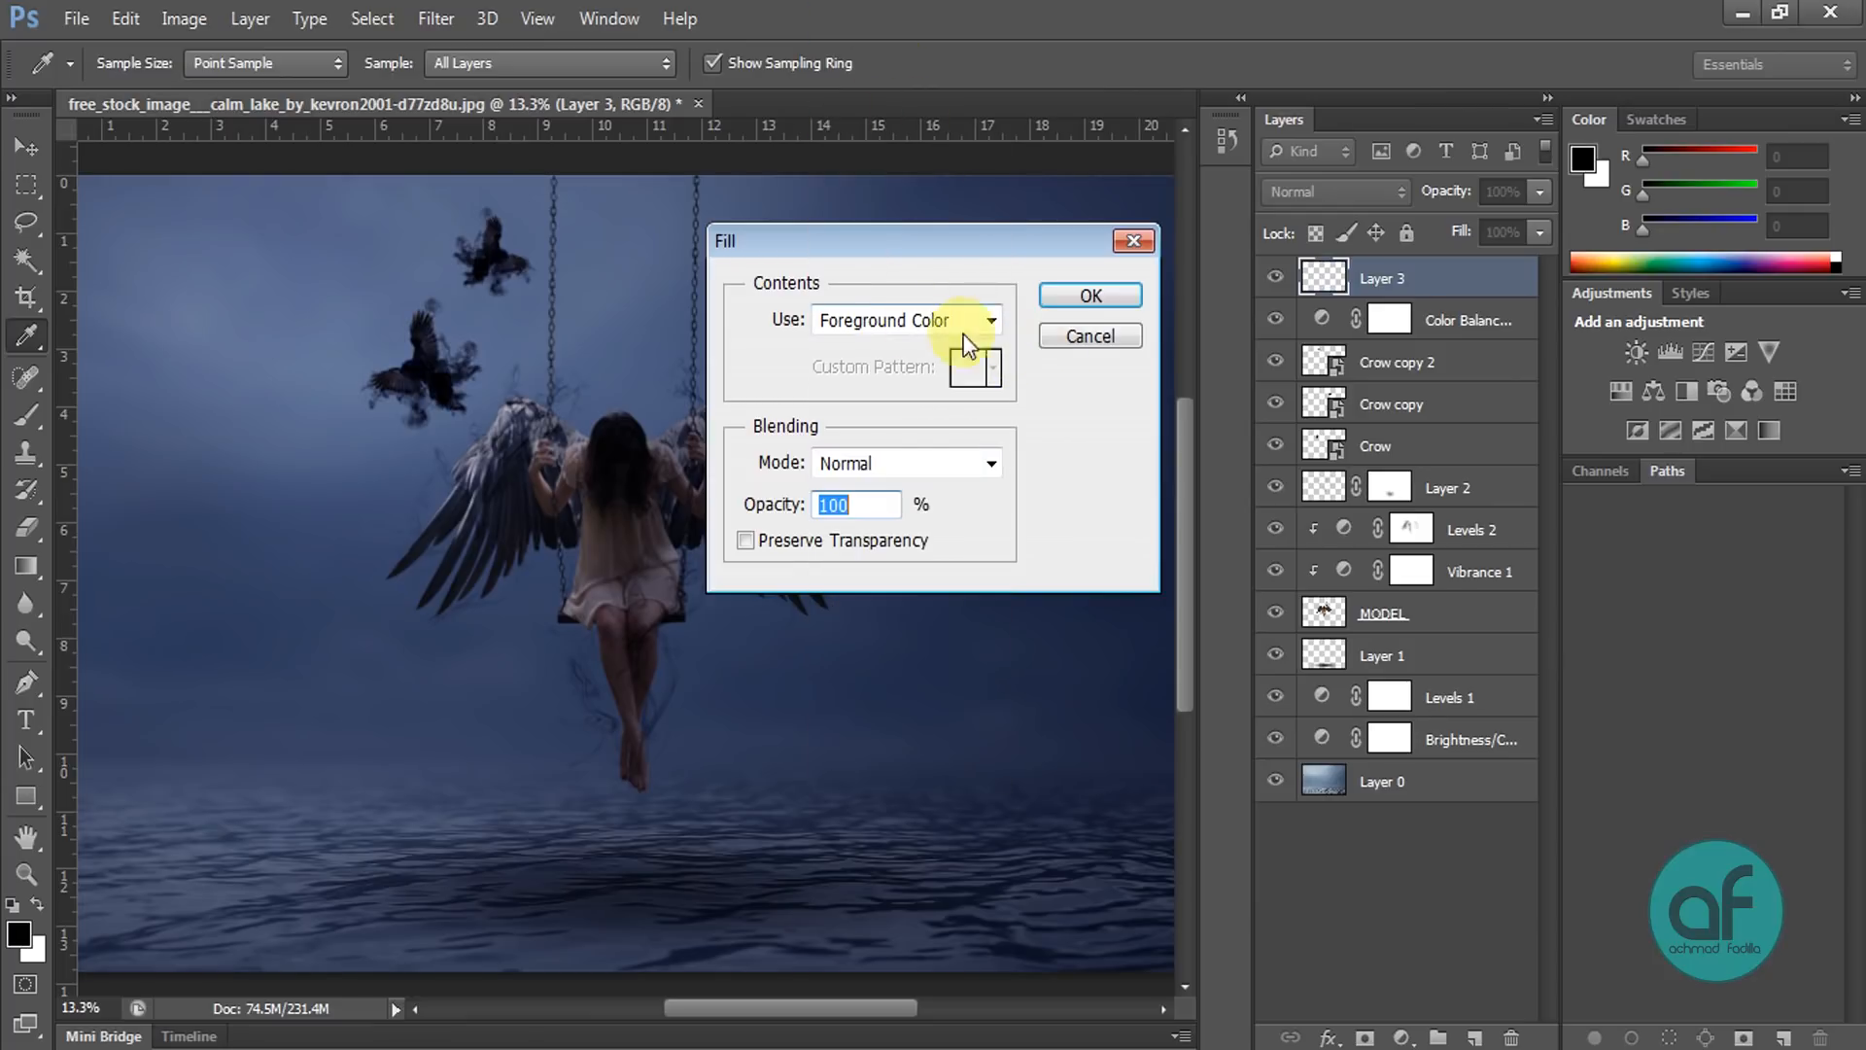
{"action": "left_click", "coordinate": [1079, 336]}
{"action": "key", "text": "v"}
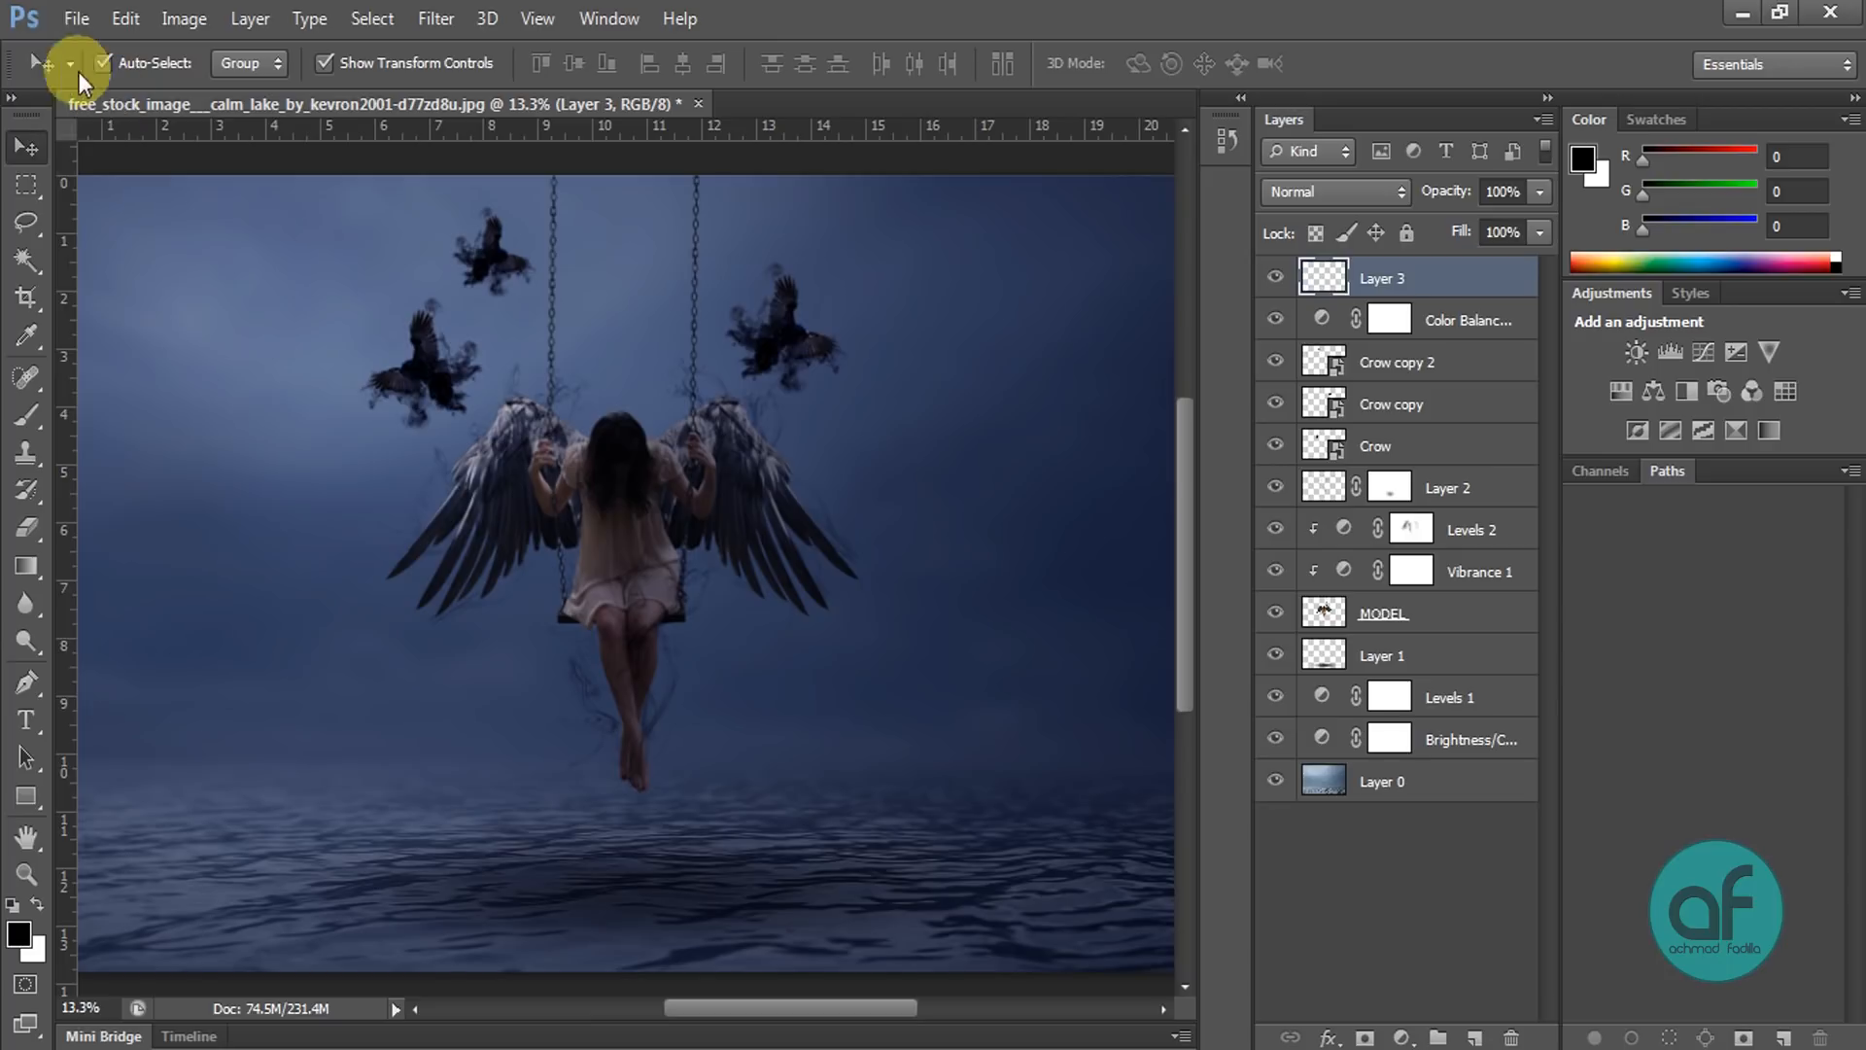
Step: Fill the new empty layer with 50% Gray in Normal mode at 100% opacity
{"action": "left_click", "coordinate": [185, 14]}
{"action": "left_click", "coordinate": [129, 19]}
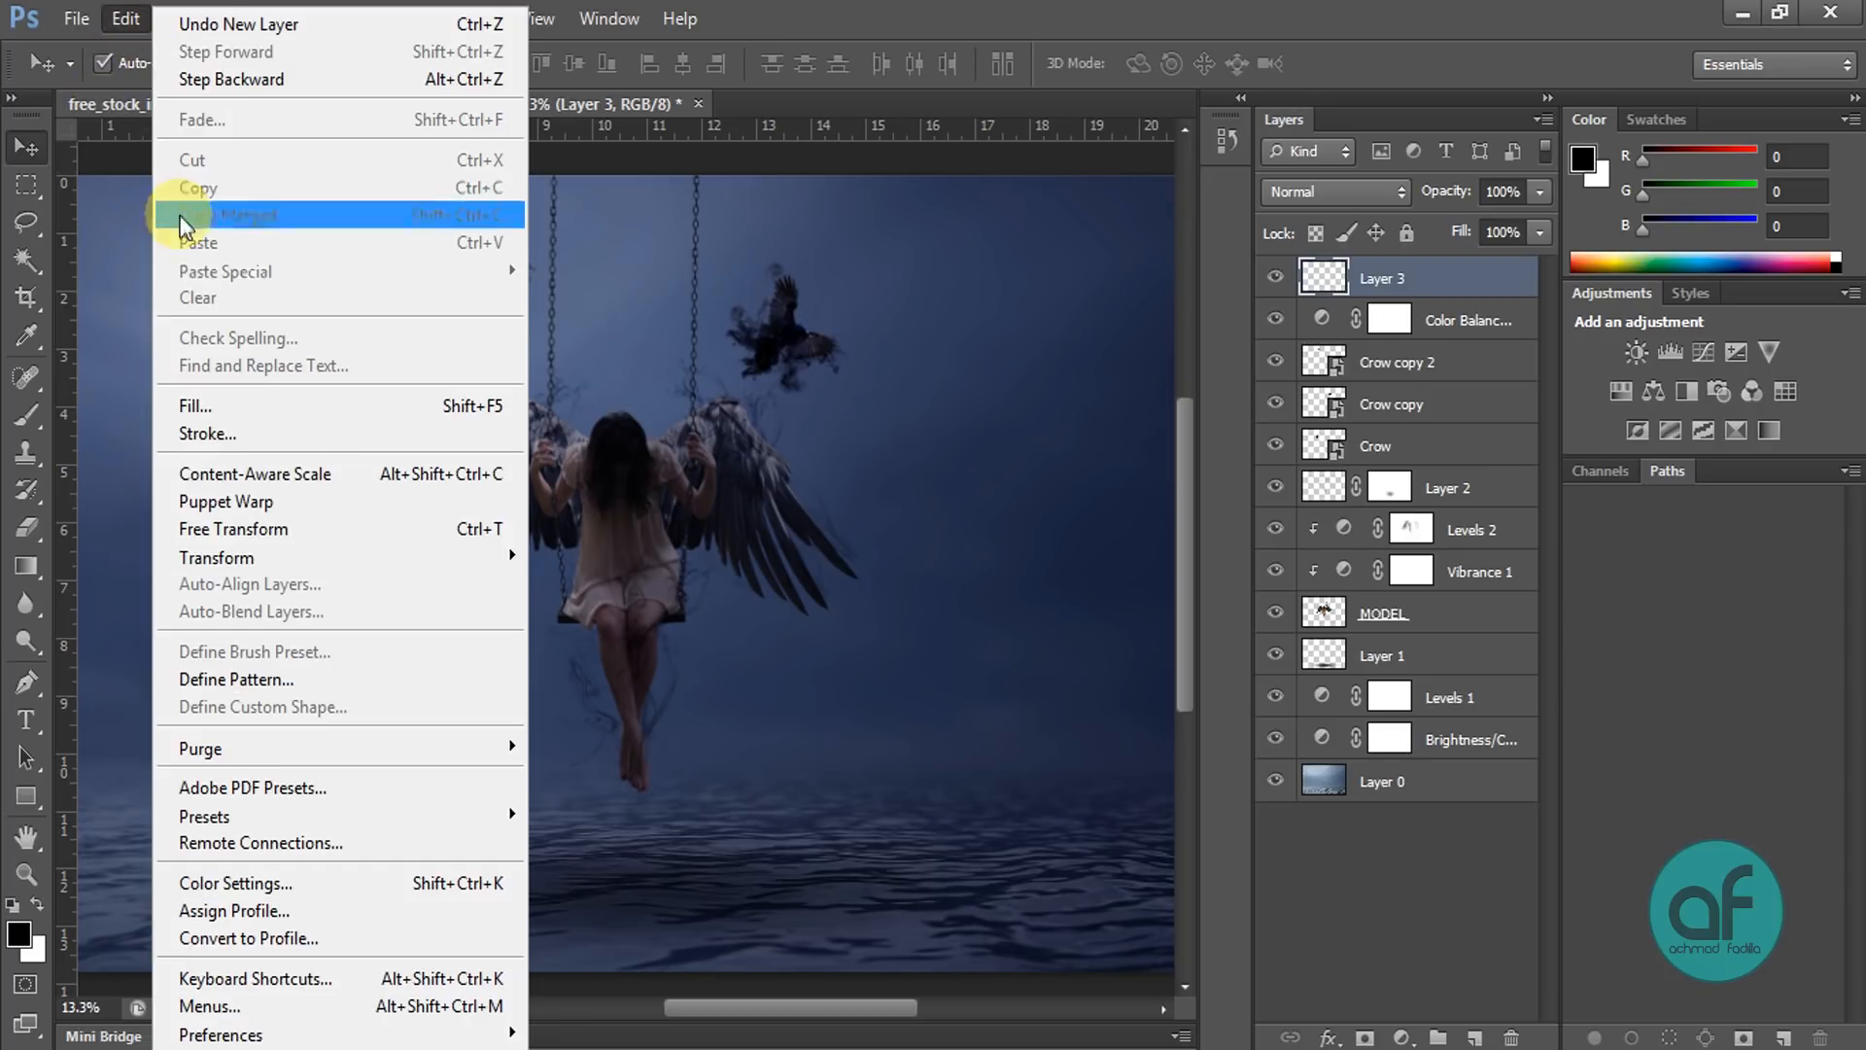
{"action": "left_click", "coordinate": [248, 406]}
{"action": "left_click", "coordinate": [986, 321]}
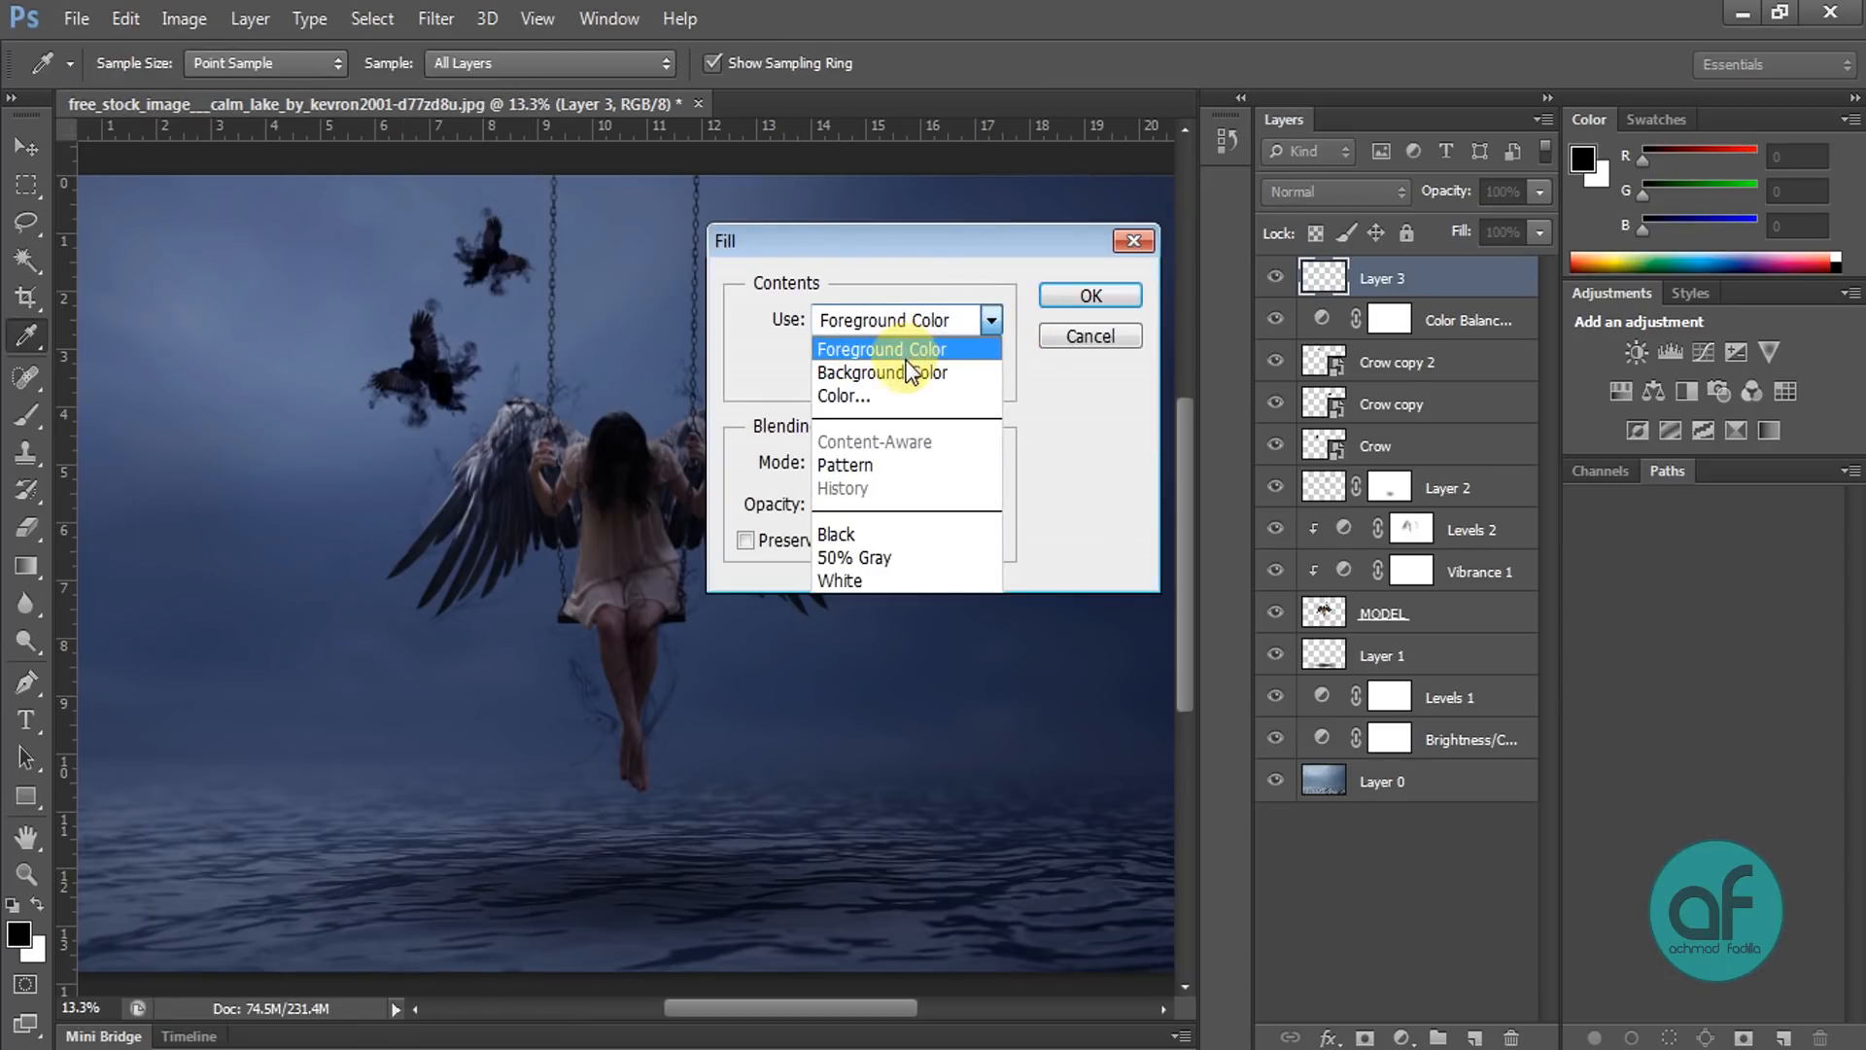
{"action": "left_click", "coordinate": [881, 558]}
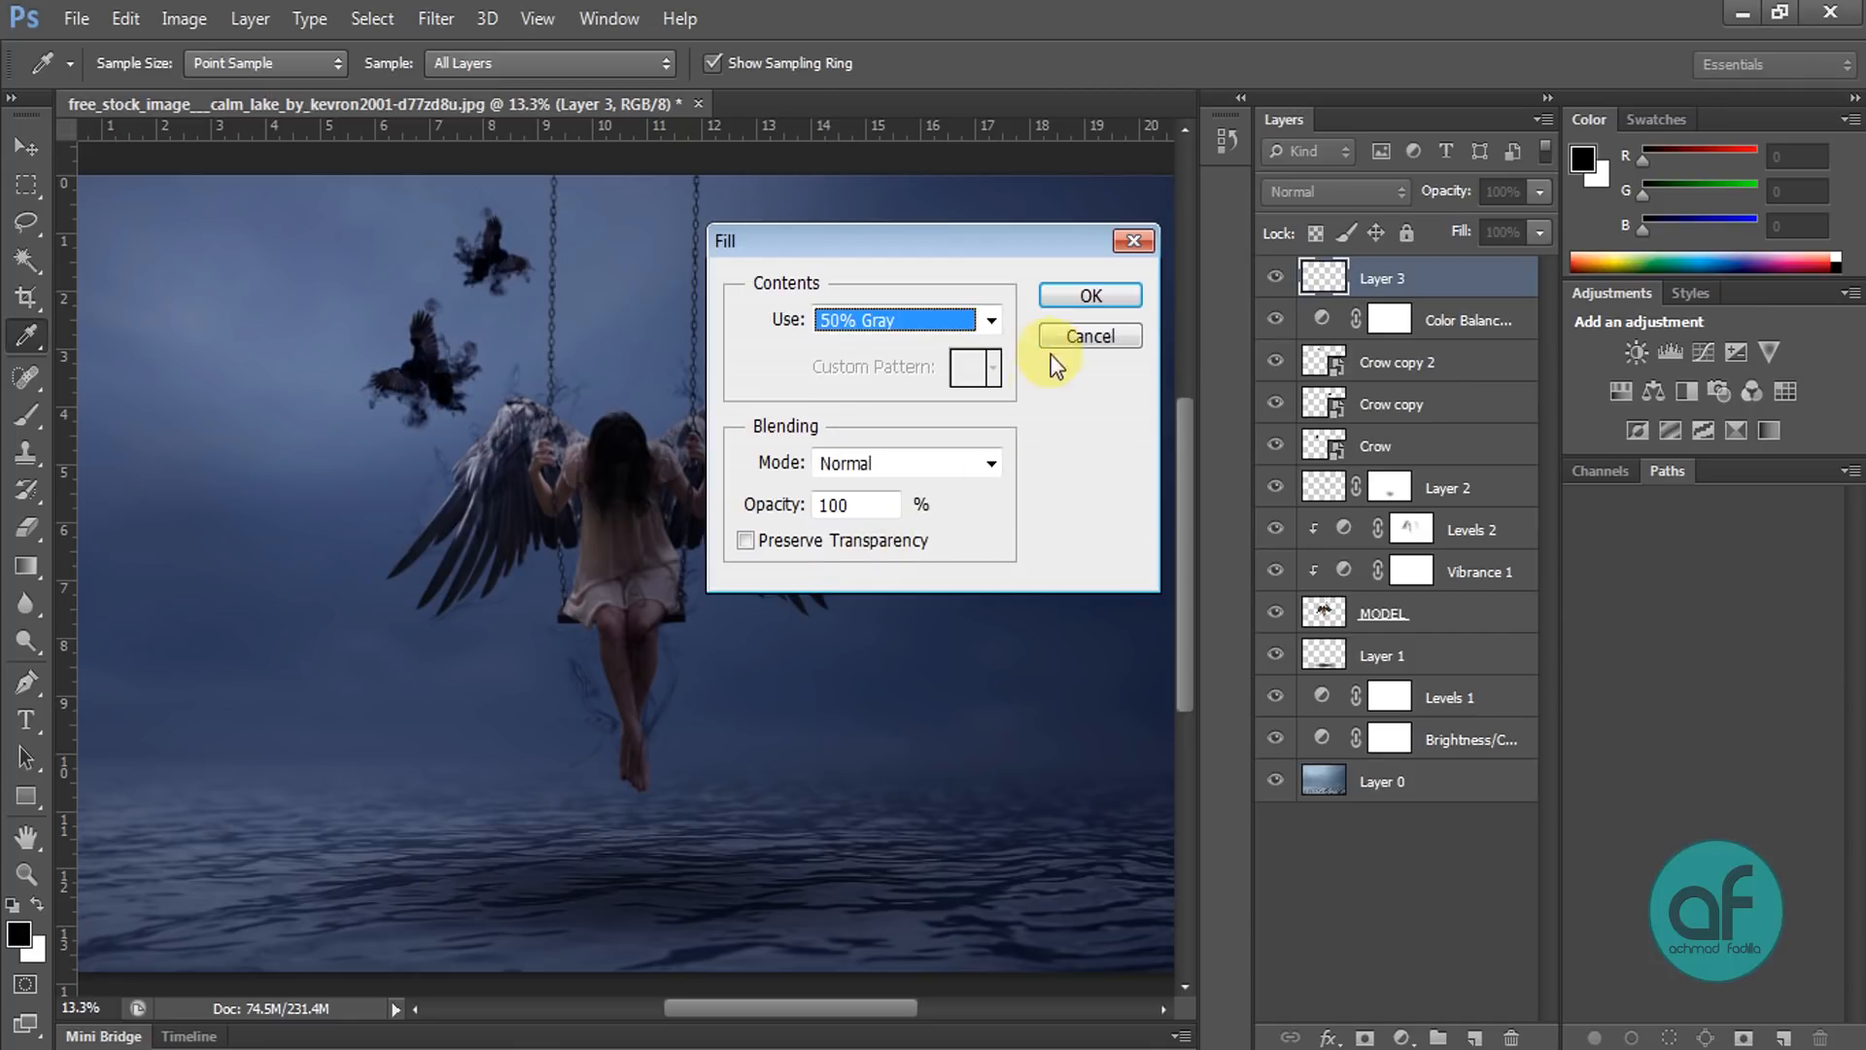
{"action": "left_click", "coordinate": [1089, 295]}
Step: Set the gray layer's blend mode to Overlay and rename the layer DODGE & BURN
{"action": "key", "text": "v"}
{"action": "left_click", "coordinate": [1332, 191]}
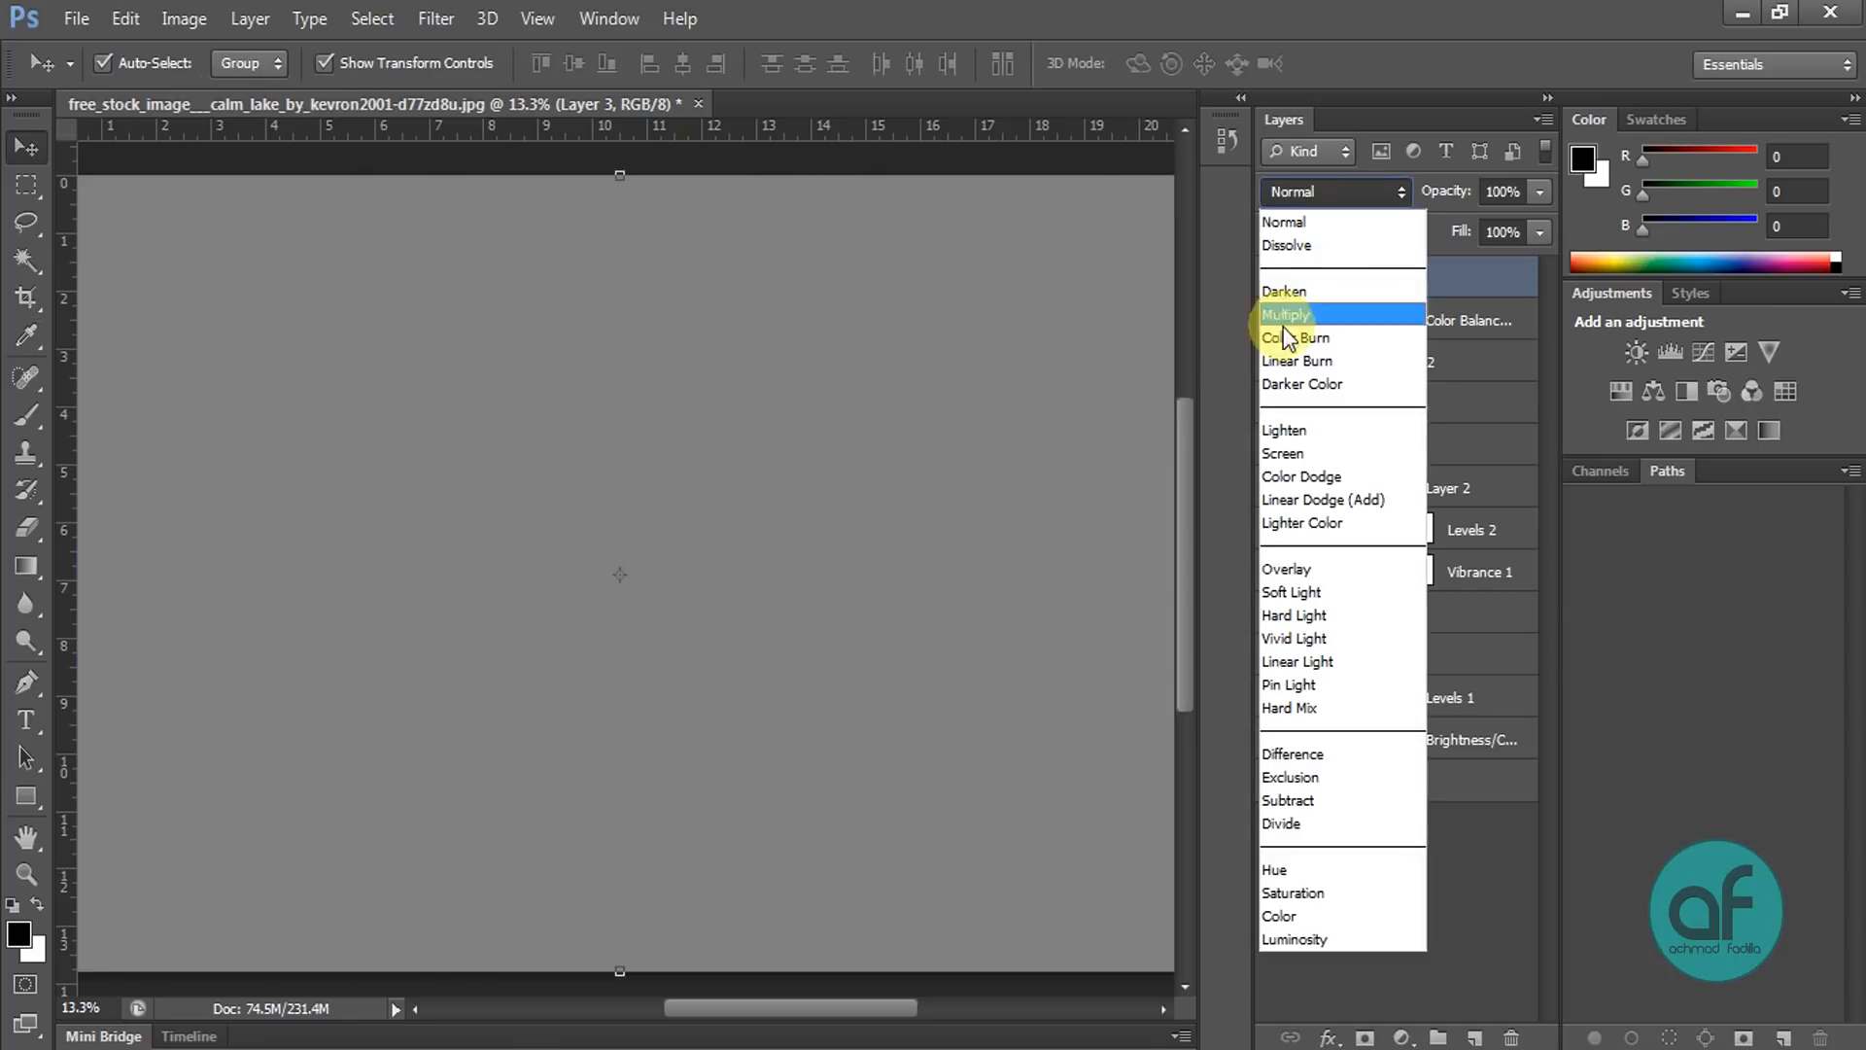
{"action": "left_click", "coordinate": [1297, 566]}
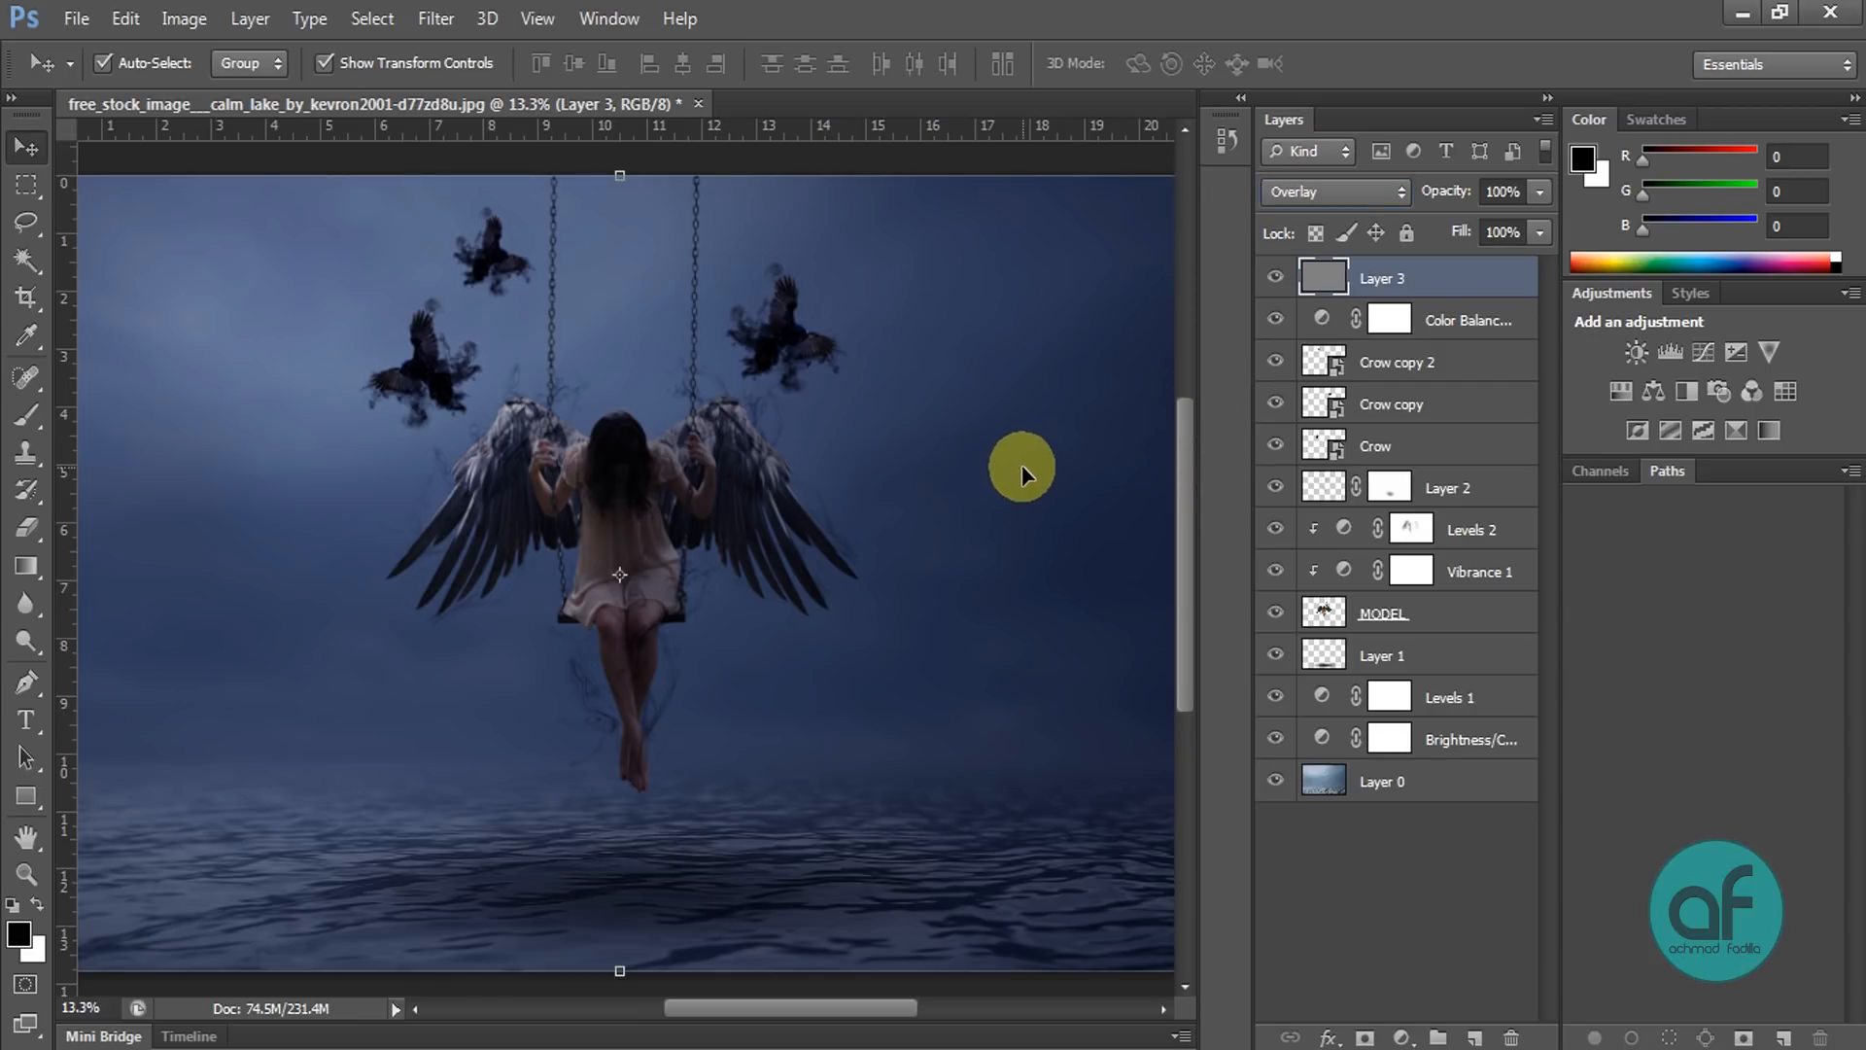
{"action": "key", "text": "ctrl+0"}
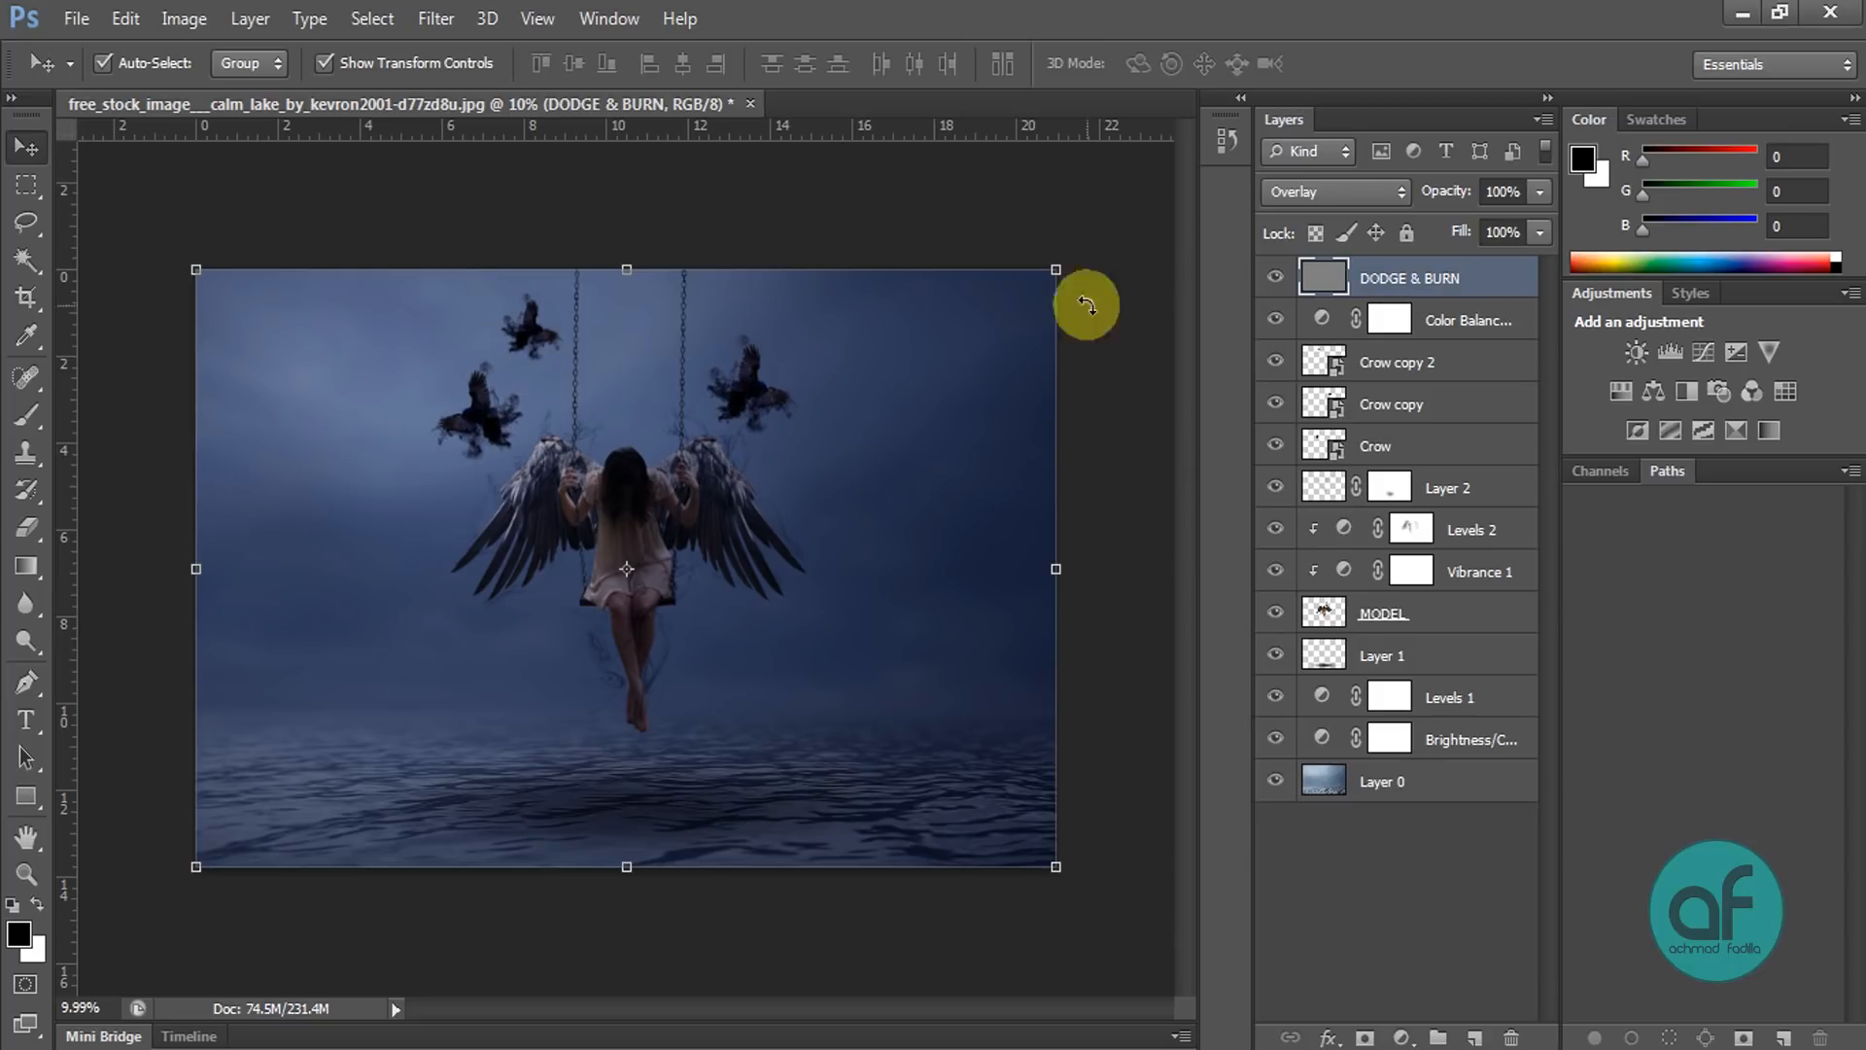
Step: Choose the Dodge tool with the Midtones range and set its exposure to 15%
{"action": "left_click", "coordinate": [28, 653]}
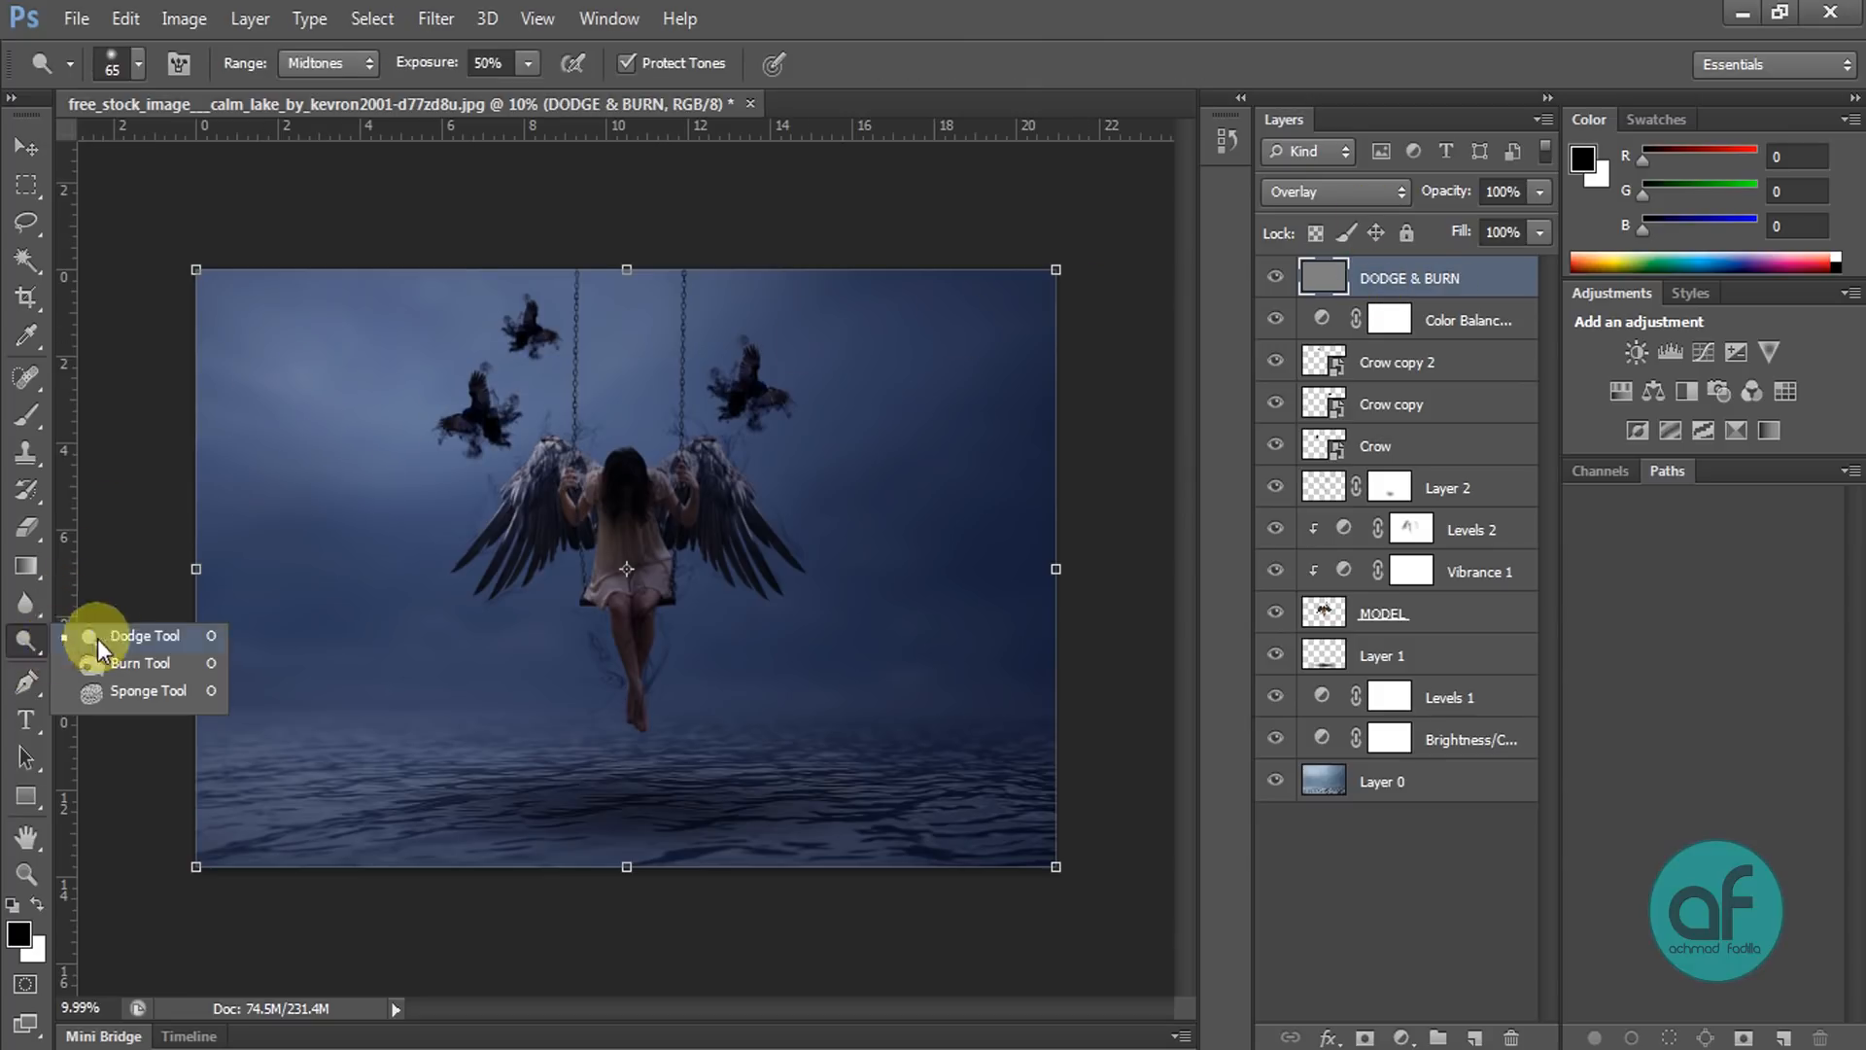
{"action": "left_click", "coordinate": [111, 638]}
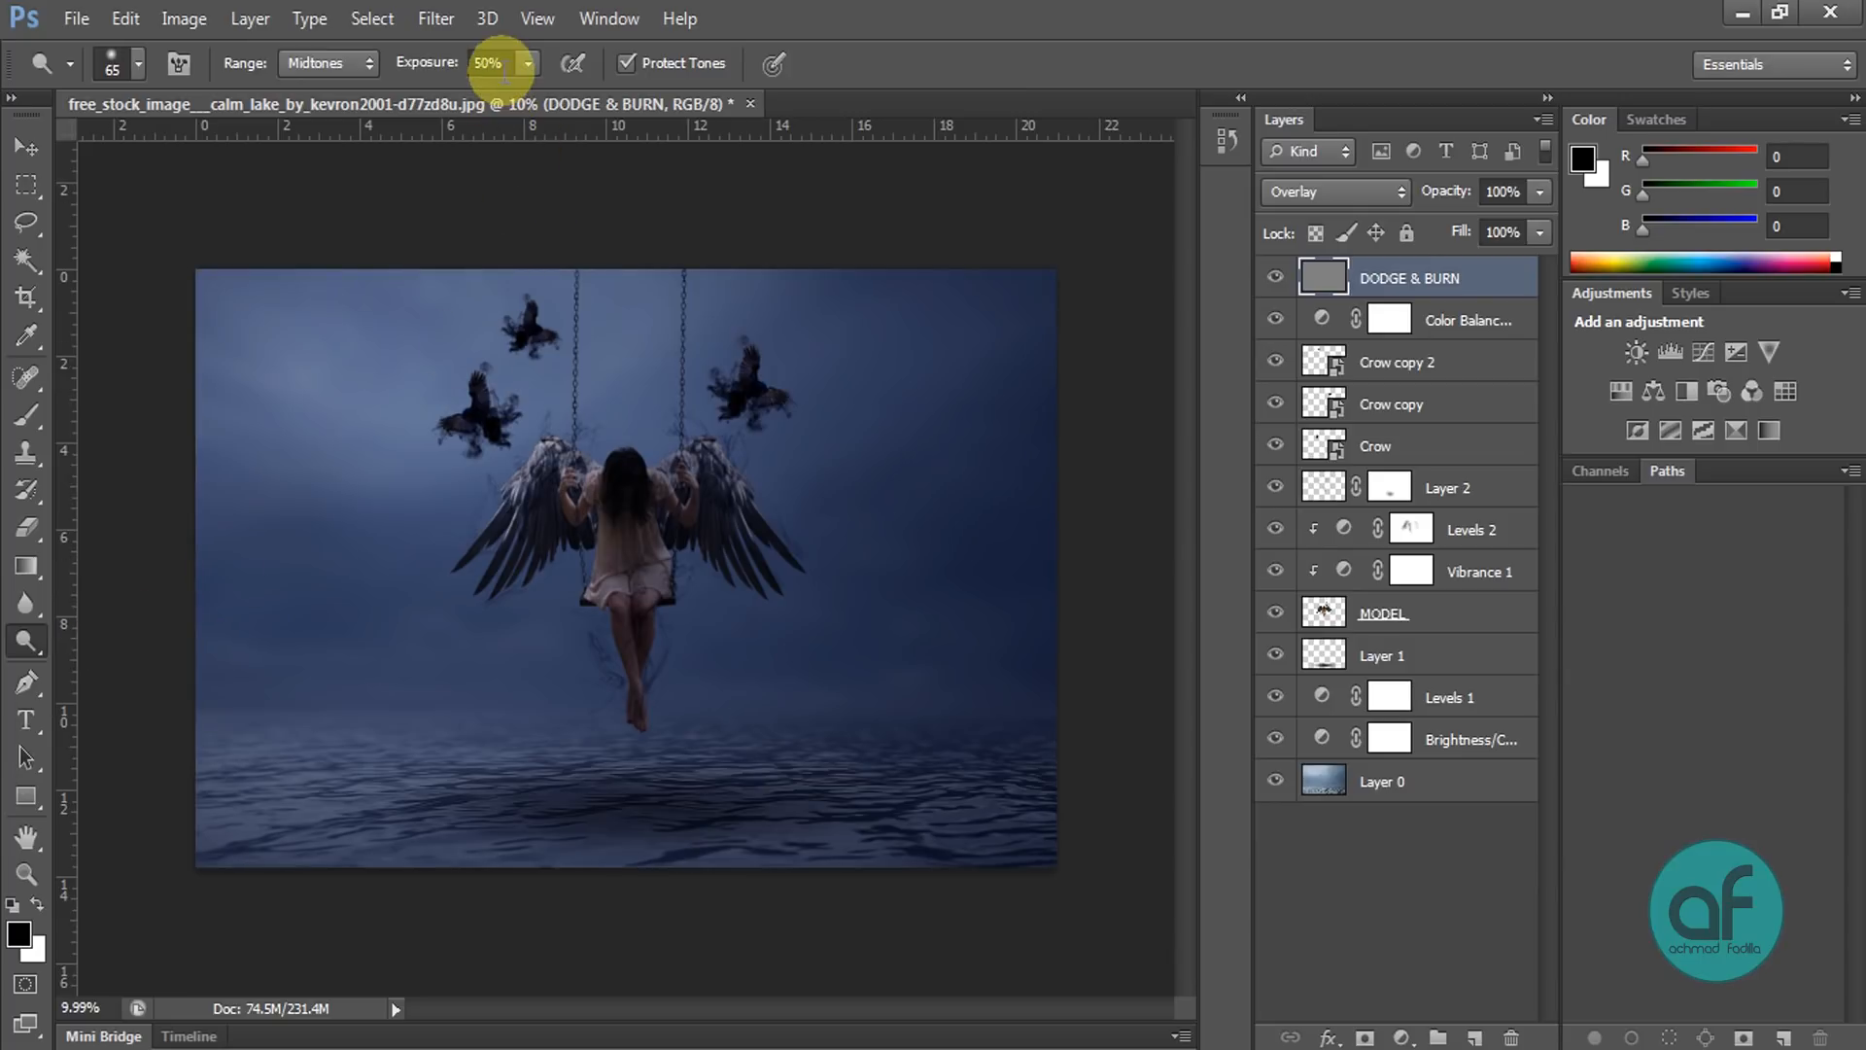
{"action": "type", "text": "15"}
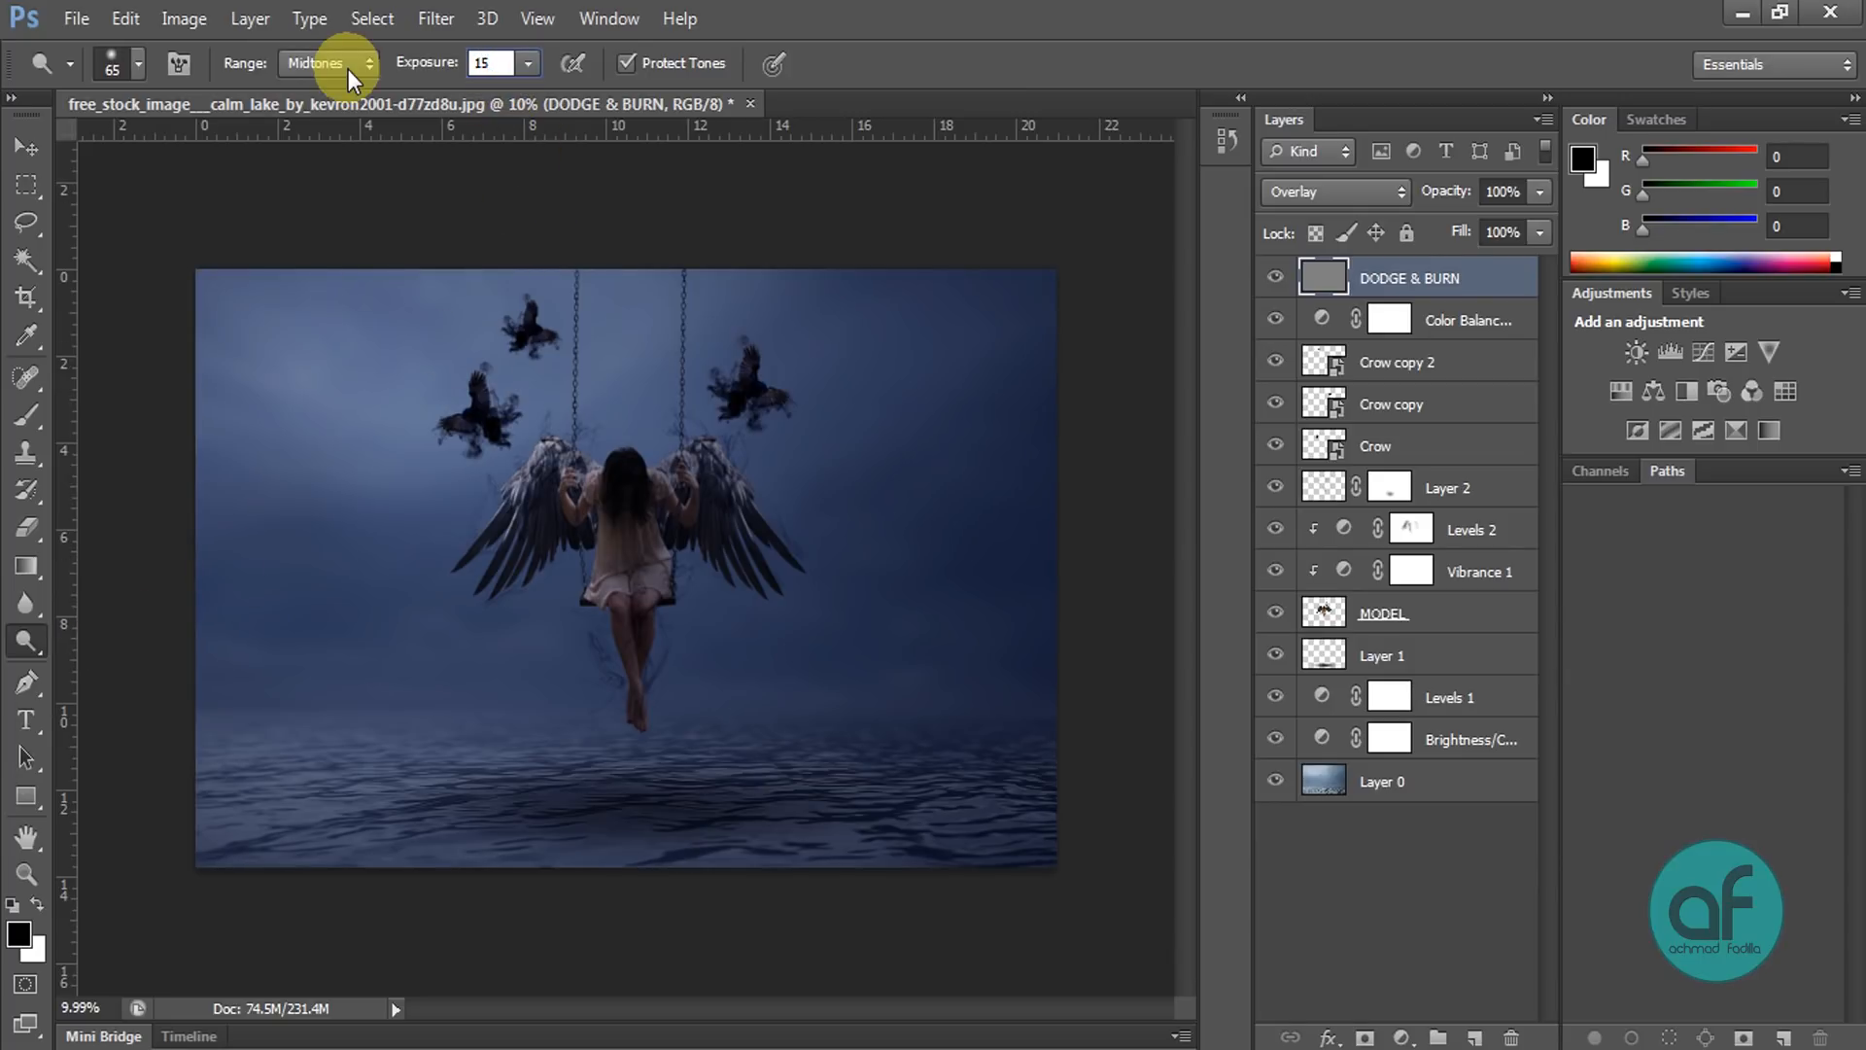
{"action": "key", "text": "Return"}
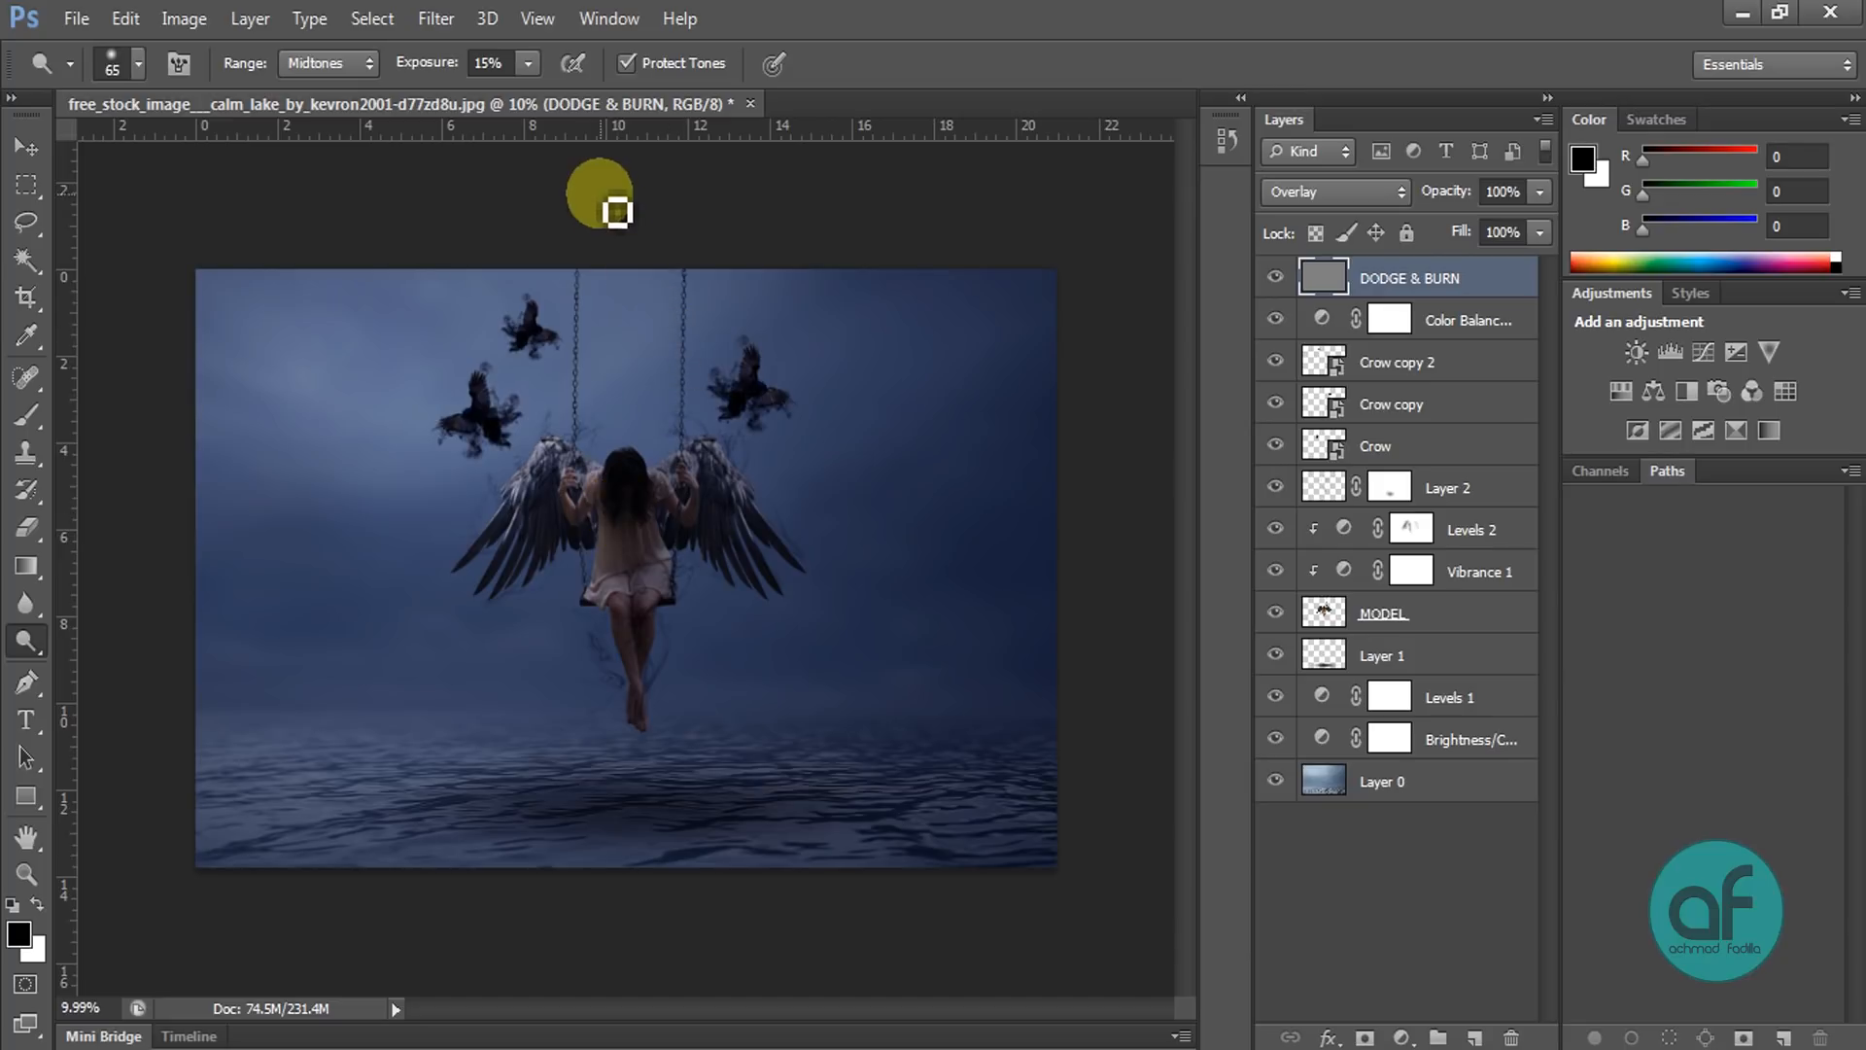
Step: Dodge highlights down the dress's left side in the image with repeated strokes of a small brush, starting at size 70
{"action": "scroll", "coordinate": [636, 575], "scroll_direction": "up", "scroll_amount": 6}
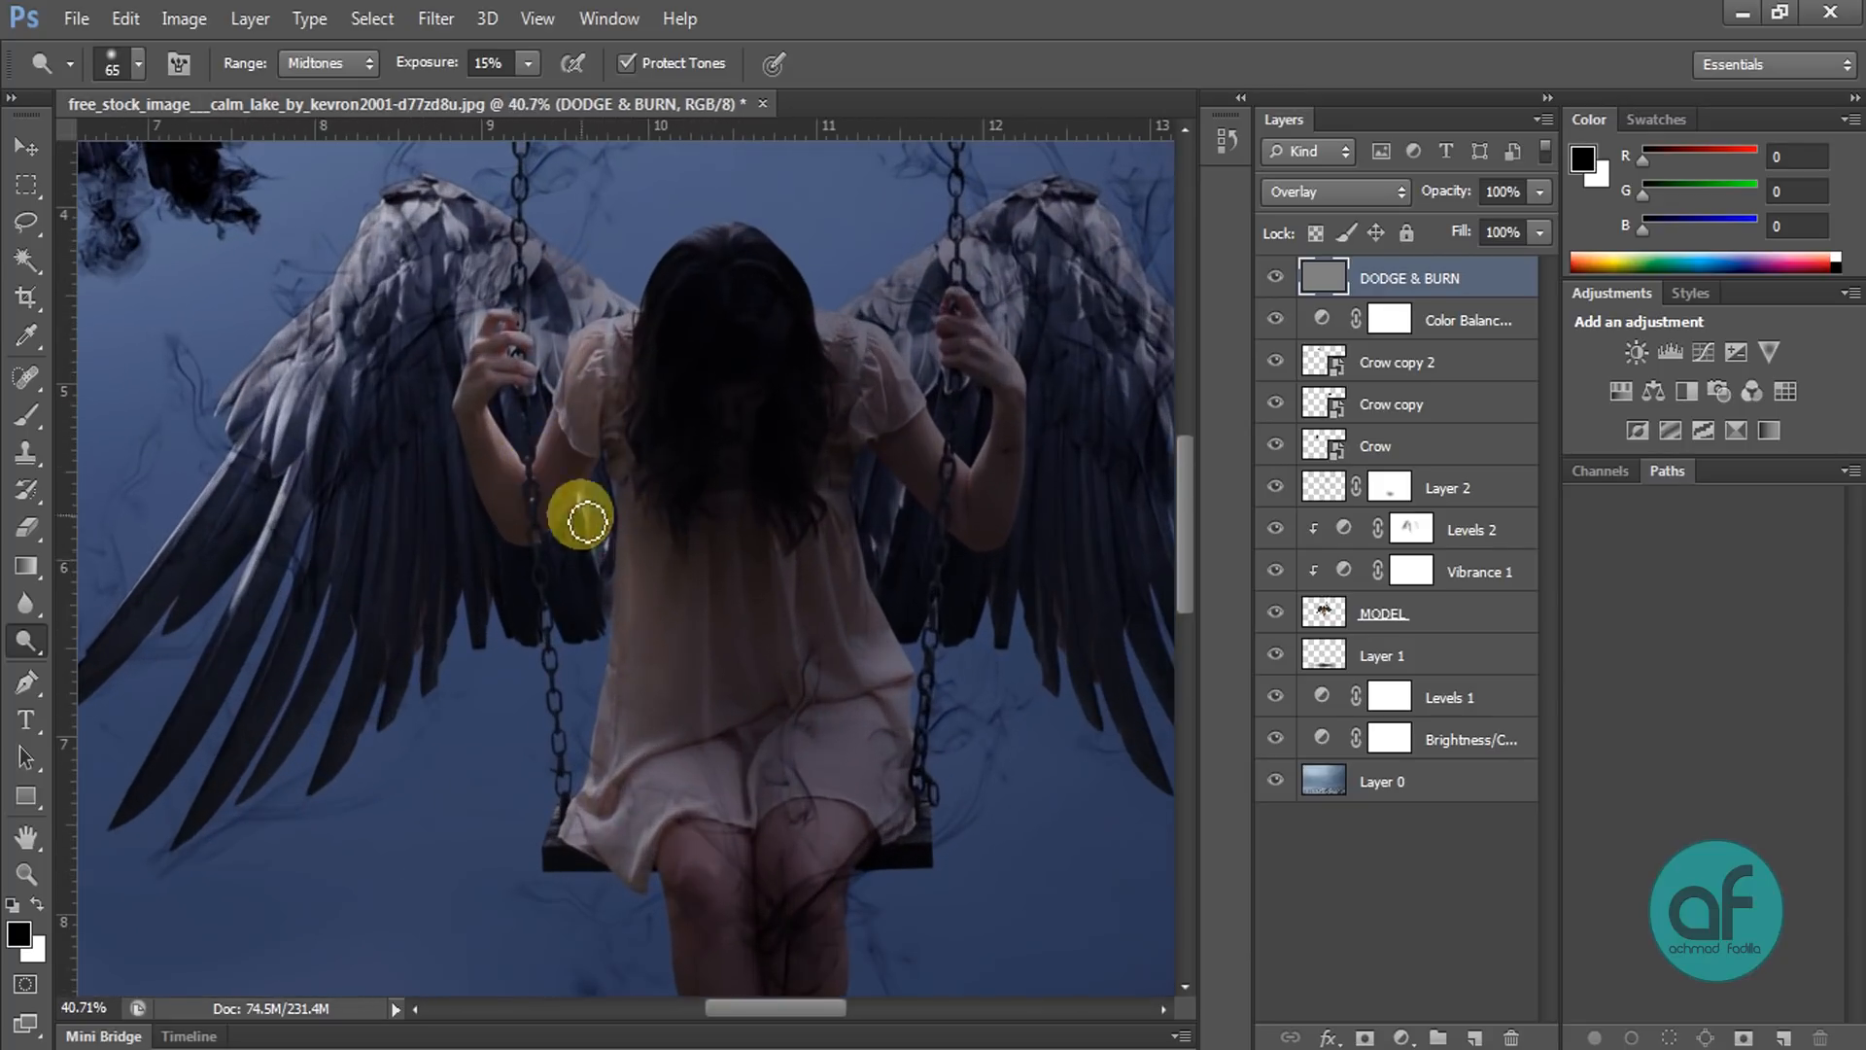
{"action": "scroll", "coordinate": [661, 618], "scroll_direction": "up", "scroll_amount": 3}
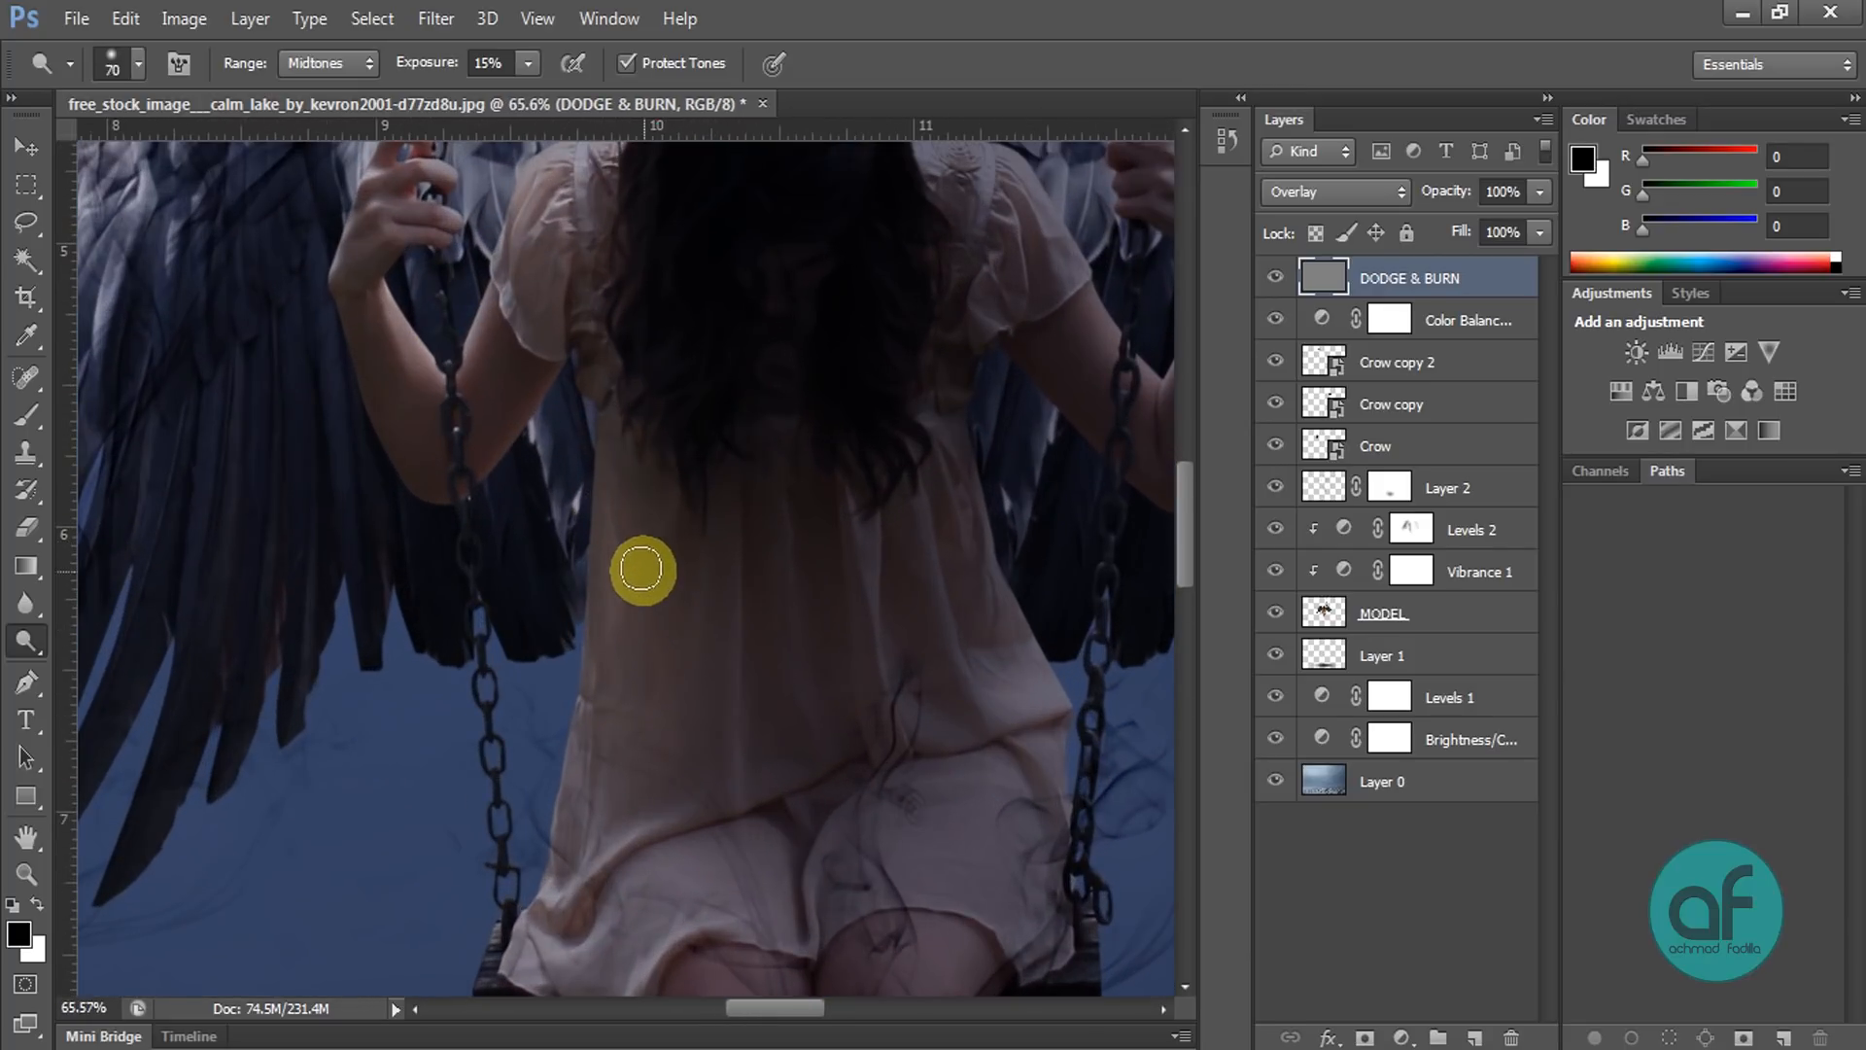
{"action": "mouse_move", "coordinate": [614, 489]}
{"action": "left_mouse_down"}
{"action": "mouse_move", "coordinate": [613, 692]}
{"action": "mouse_move", "coordinate": [618, 637]}
{"action": "mouse_move", "coordinate": [586, 844]}
{"action": "mouse_move", "coordinate": [641, 845]}
{"action": "left_mouse_up"}
{"action": "left_click_drag", "start_coordinate": [581, 568], "coordinate": [498, 202]}
{"action": "mouse_move", "coordinate": [506, 598]}
{"action": "left_mouse_down"}
{"action": "mouse_move", "coordinate": [521, 675]}
{"action": "mouse_move", "coordinate": [469, 579]}
{"action": "mouse_move", "coordinate": [544, 682]}
{"action": "mouse_move", "coordinate": [487, 644]}
{"action": "mouse_move", "coordinate": [448, 549]}
{"action": "mouse_move", "coordinate": [527, 674]}
{"action": "left_mouse_up"}
{"action": "left_click_drag", "start_coordinate": [639, 716], "coordinate": [595, 468]}
{"action": "mouse_move", "coordinate": [575, 496]}
{"action": "left_mouse_down"}
{"action": "mouse_move", "coordinate": [611, 724]}
{"action": "mouse_move", "coordinate": [595, 584]}
{"action": "mouse_move", "coordinate": [679, 909]}
{"action": "mouse_move", "coordinate": [631, 809]}
{"action": "left_mouse_up"}
{"action": "mouse_move", "coordinate": [580, 529]}
{"action": "left_mouse_down"}
{"action": "mouse_move", "coordinate": [576, 698]}
{"action": "mouse_move", "coordinate": [659, 891]}
{"action": "left_mouse_up"}
{"action": "left_click_drag", "start_coordinate": [634, 679], "coordinate": [606, 546]}
{"action": "mouse_move", "coordinate": [611, 691]}
{"action": "left_mouse_down"}
{"action": "mouse_move", "coordinate": [629, 871]}
{"action": "mouse_move", "coordinate": [623, 772]}
{"action": "mouse_move", "coordinate": [613, 917]}
{"action": "mouse_move", "coordinate": [599, 745]}
{"action": "mouse_move", "coordinate": [590, 827]}
{"action": "mouse_move", "coordinate": [603, 668]}
{"action": "left_mouse_up"}
{"action": "left_click_drag", "start_coordinate": [576, 607], "coordinate": [632, 819]}
{"action": "left_click_drag", "start_coordinate": [589, 546], "coordinate": [659, 809]}
{"action": "scroll", "coordinate": [631, 640], "scroll_direction": "up", "scroll_amount": 2}
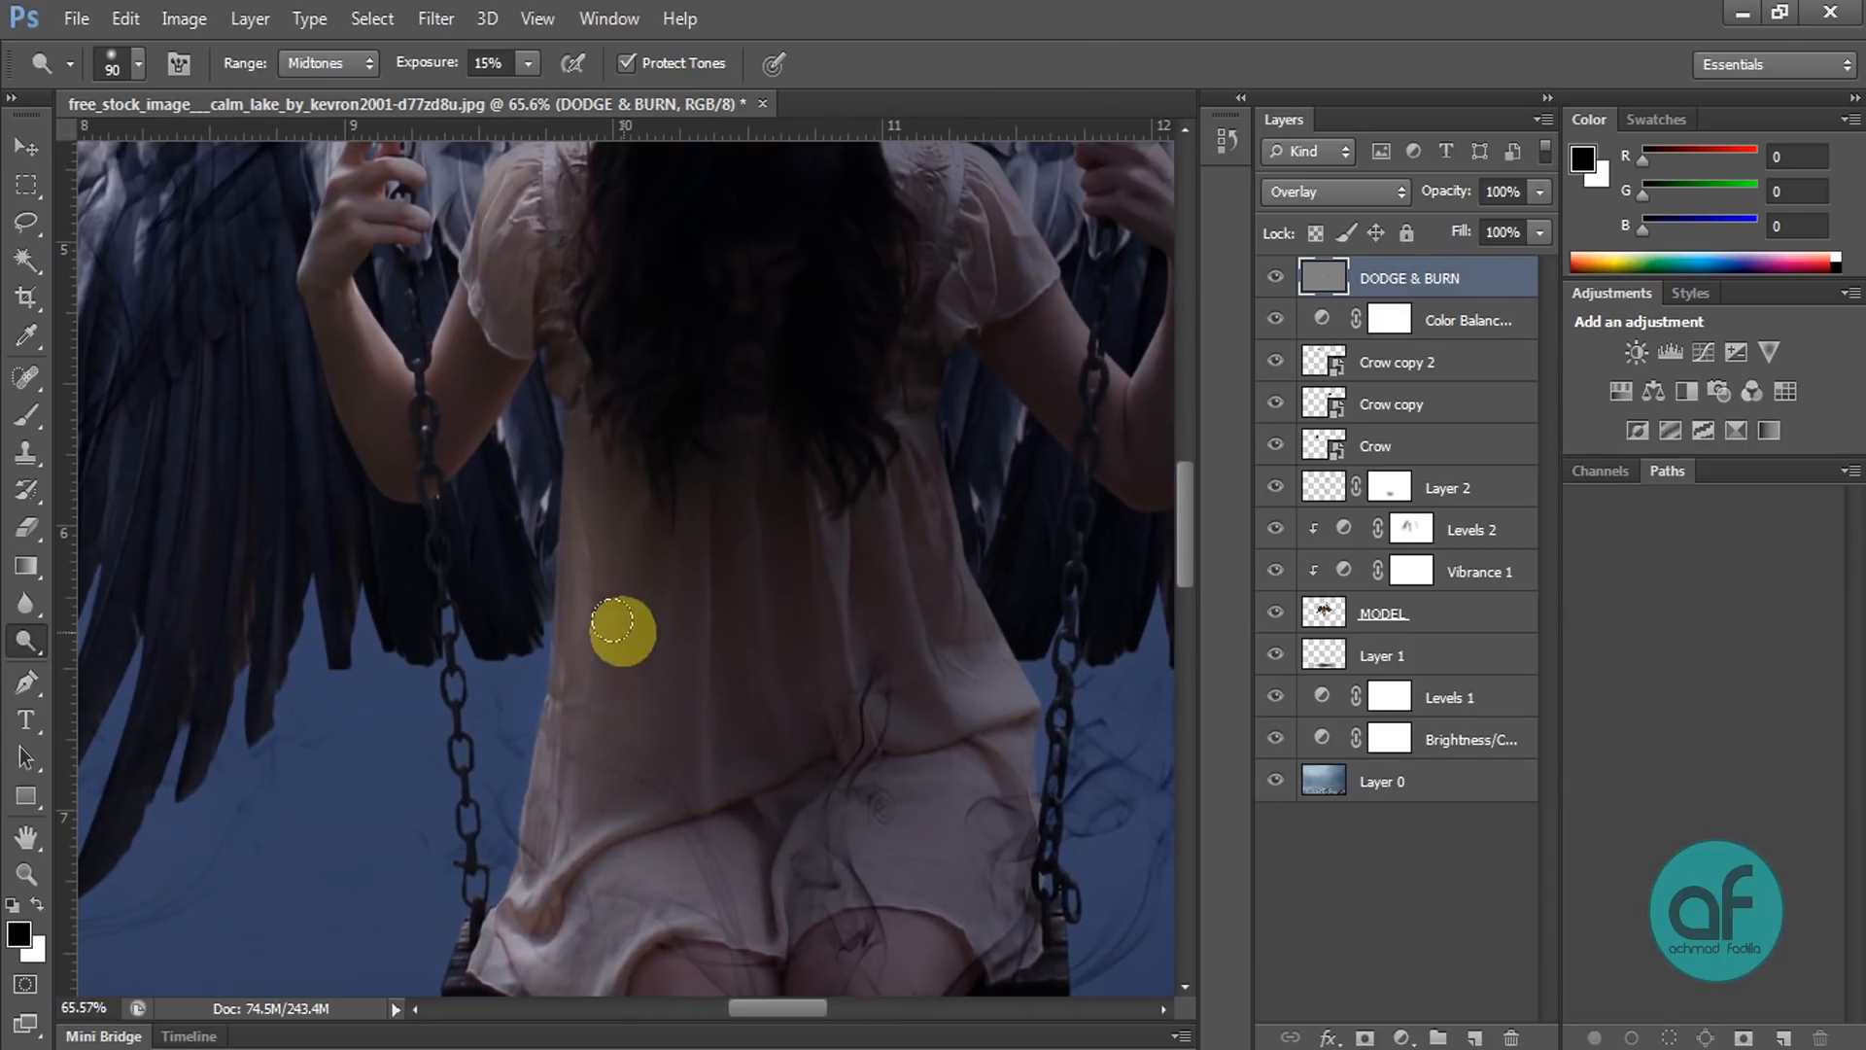
Step: Dodge the dress edge, sleeve and raised arm on the image's left side with a brush of size 90
{"action": "mouse_move", "coordinate": [580, 429]}
{"action": "left_mouse_down"}
{"action": "mouse_move", "coordinate": [566, 650]}
{"action": "mouse_move", "coordinate": [589, 617]}
{"action": "mouse_move", "coordinate": [556, 874]}
{"action": "mouse_move", "coordinate": [554, 844]}
{"action": "left_mouse_up"}
{"action": "left_click_drag", "start_coordinate": [444, 520], "coordinate": [615, 713]}
{"action": "mouse_move", "coordinate": [542, 630]}
{"action": "left_mouse_down"}
{"action": "mouse_move", "coordinate": [566, 686]}
{"action": "mouse_move", "coordinate": [498, 568]}
{"action": "mouse_move", "coordinate": [535, 661]}
{"action": "left_mouse_up"}
{"action": "mouse_move", "coordinate": [502, 387]}
{"action": "left_mouse_down"}
{"action": "mouse_move", "coordinate": [480, 464]}
{"action": "mouse_move", "coordinate": [535, 368]}
{"action": "mouse_move", "coordinate": [443, 483]}
{"action": "left_mouse_up"}
{"action": "mouse_move", "coordinate": [852, 217]}
{"action": "left_mouse_down"}
{"action": "mouse_move", "coordinate": [766, 334]}
{"action": "mouse_move", "coordinate": [763, 435]}
{"action": "mouse_move", "coordinate": [796, 329]}
{"action": "mouse_move", "coordinate": [755, 540]}
{"action": "mouse_move", "coordinate": [806, 434]}
{"action": "mouse_move", "coordinate": [803, 624]}
{"action": "mouse_move", "coordinate": [801, 271]}
{"action": "mouse_move", "coordinate": [744, 449]}
{"action": "mouse_move", "coordinate": [812, 255]}
{"action": "mouse_move", "coordinate": [740, 533]}
{"action": "left_mouse_up"}
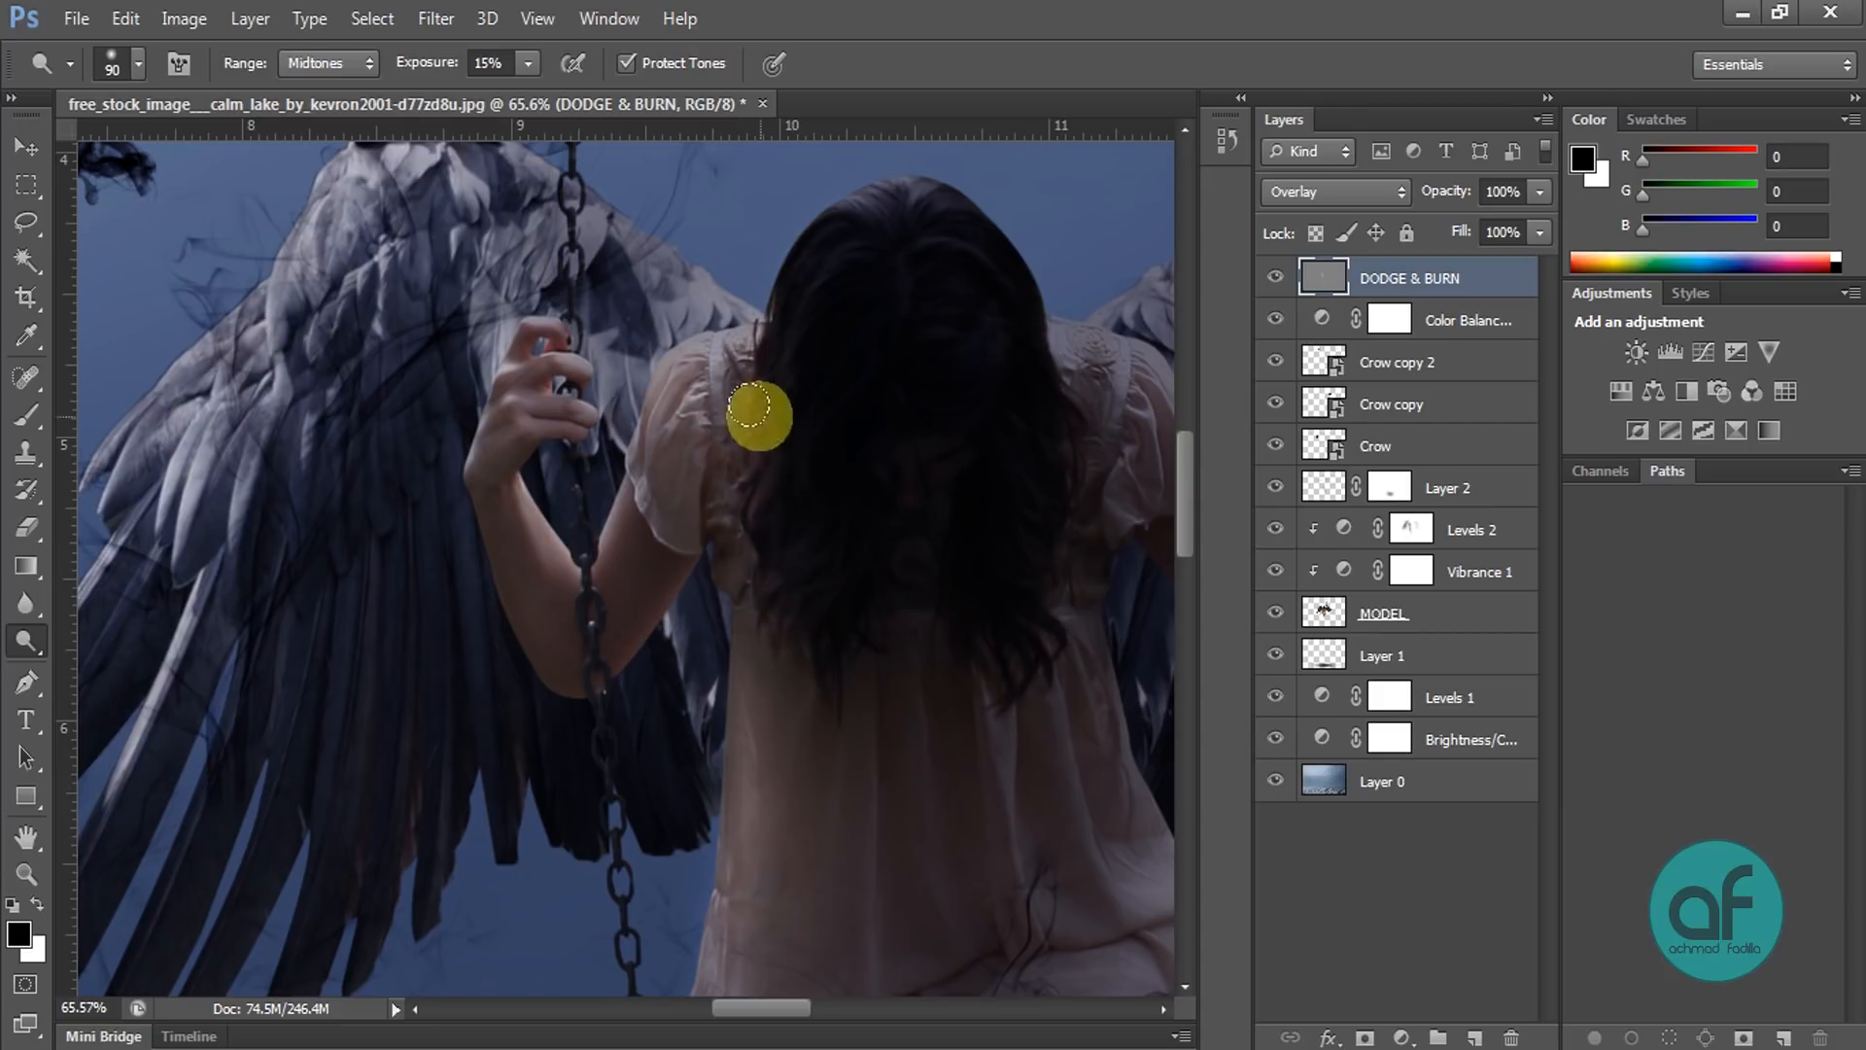
{"action": "scroll", "coordinate": [690, 644], "scroll_direction": "down", "scroll_amount": 3}
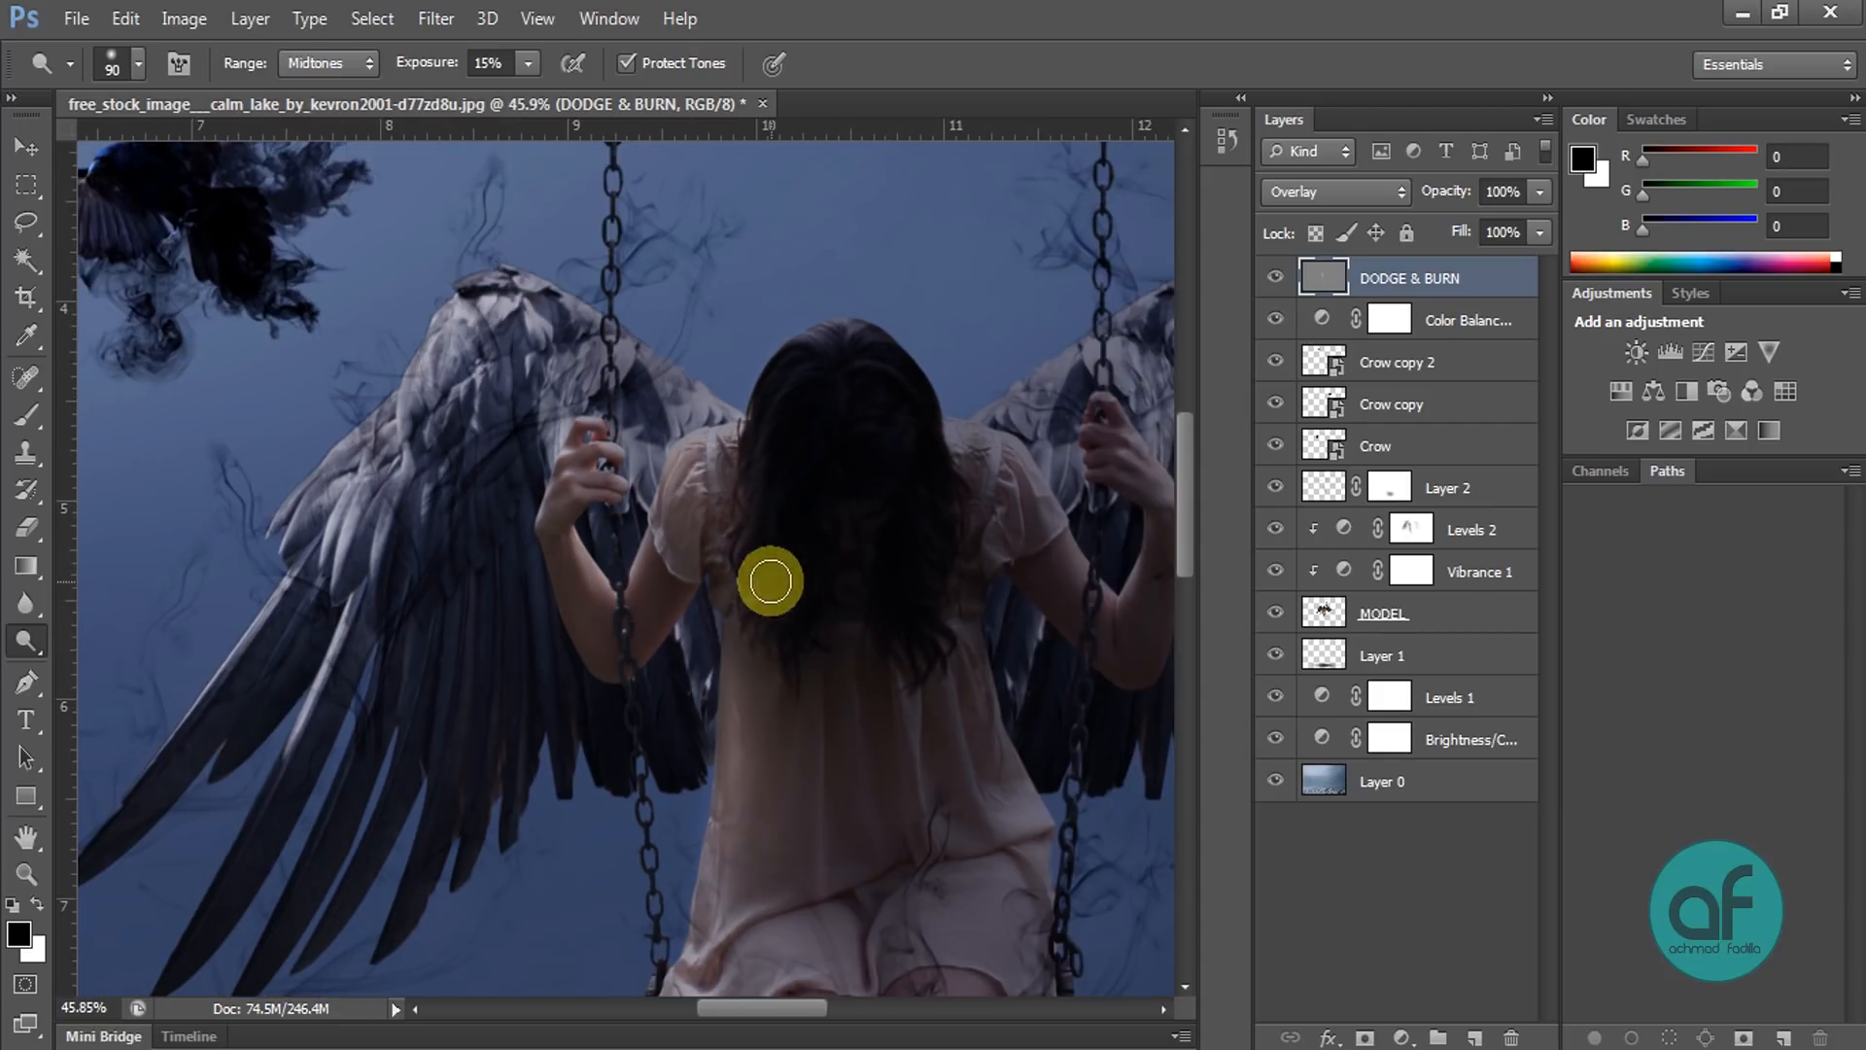
{"action": "scroll", "coordinate": [770, 581], "scroll_direction": "up", "scroll_amount": 2}
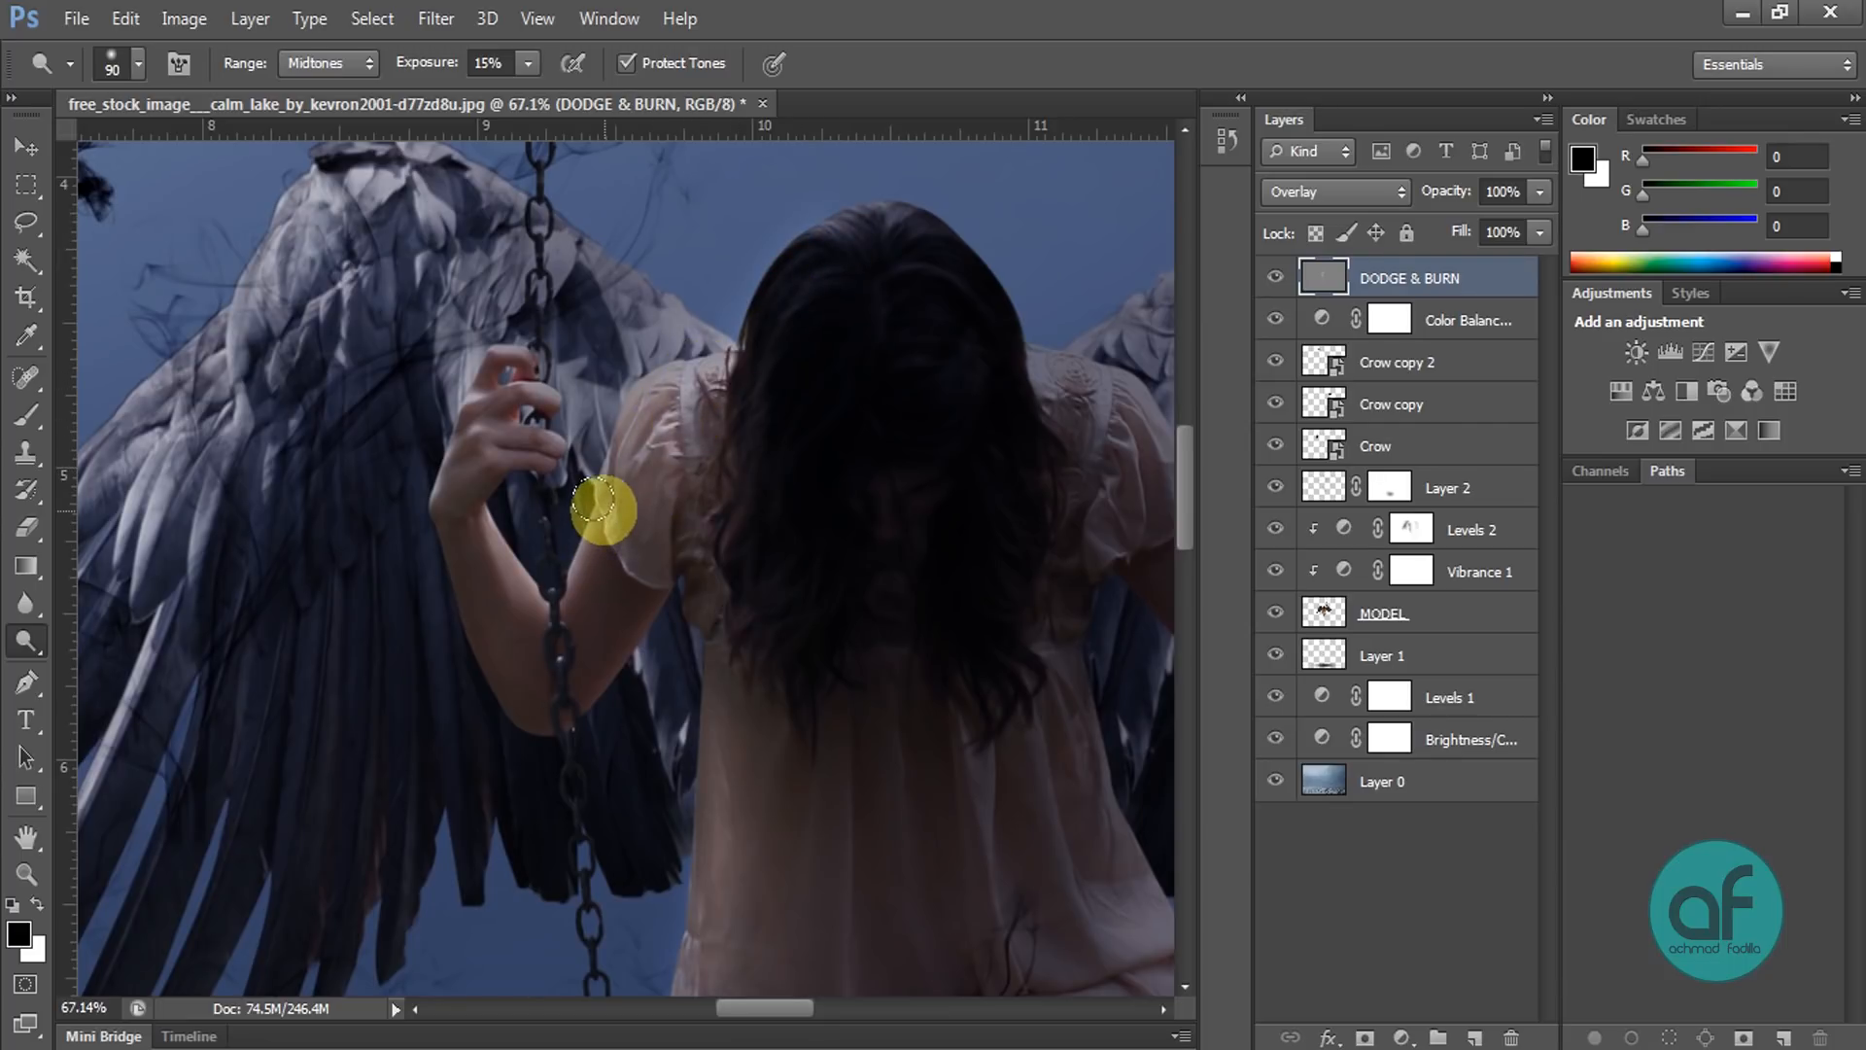
Step: Enlarge the dodge brush to 175 and brighten the upper edge and outer feathers of the wing on the image's left
{"action": "left_click_drag", "start_coordinate": [487, 562], "coordinate": [741, 658]}
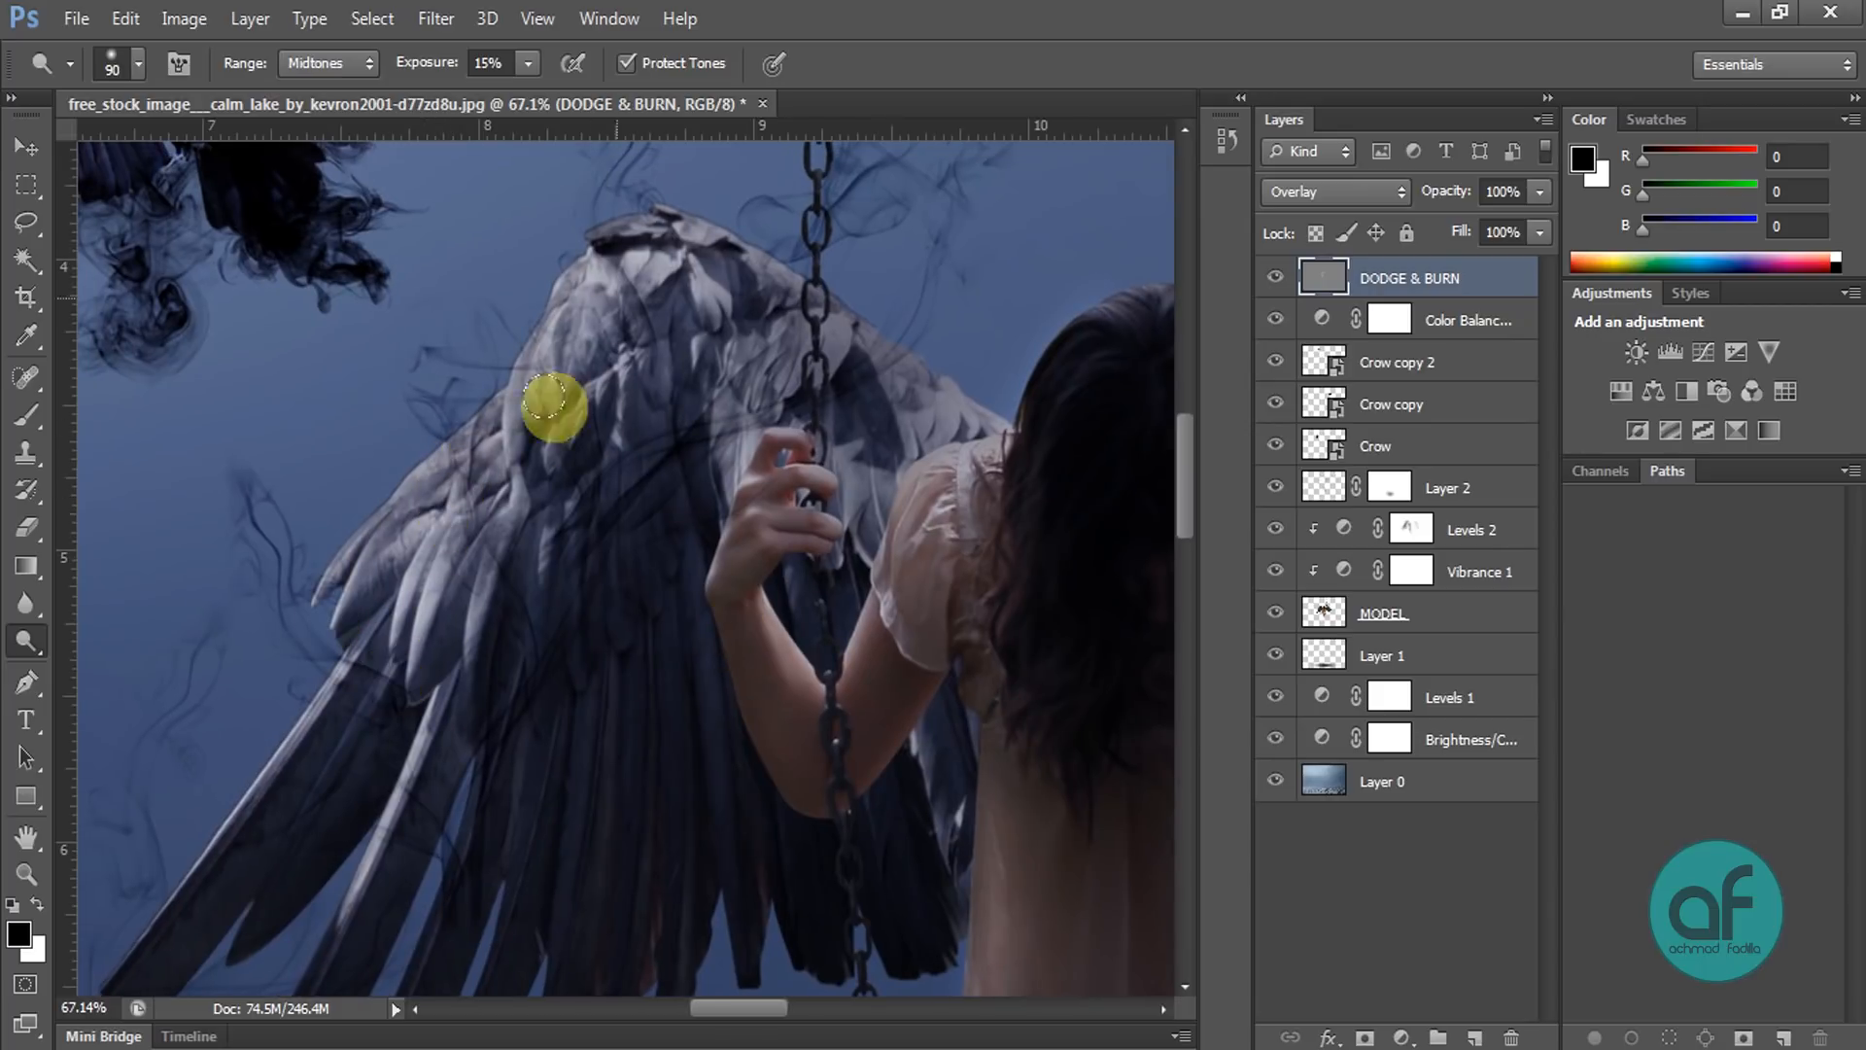
{"action": "key", "text": "bracketright"}
{"action": "key", "text": "bracketright"}
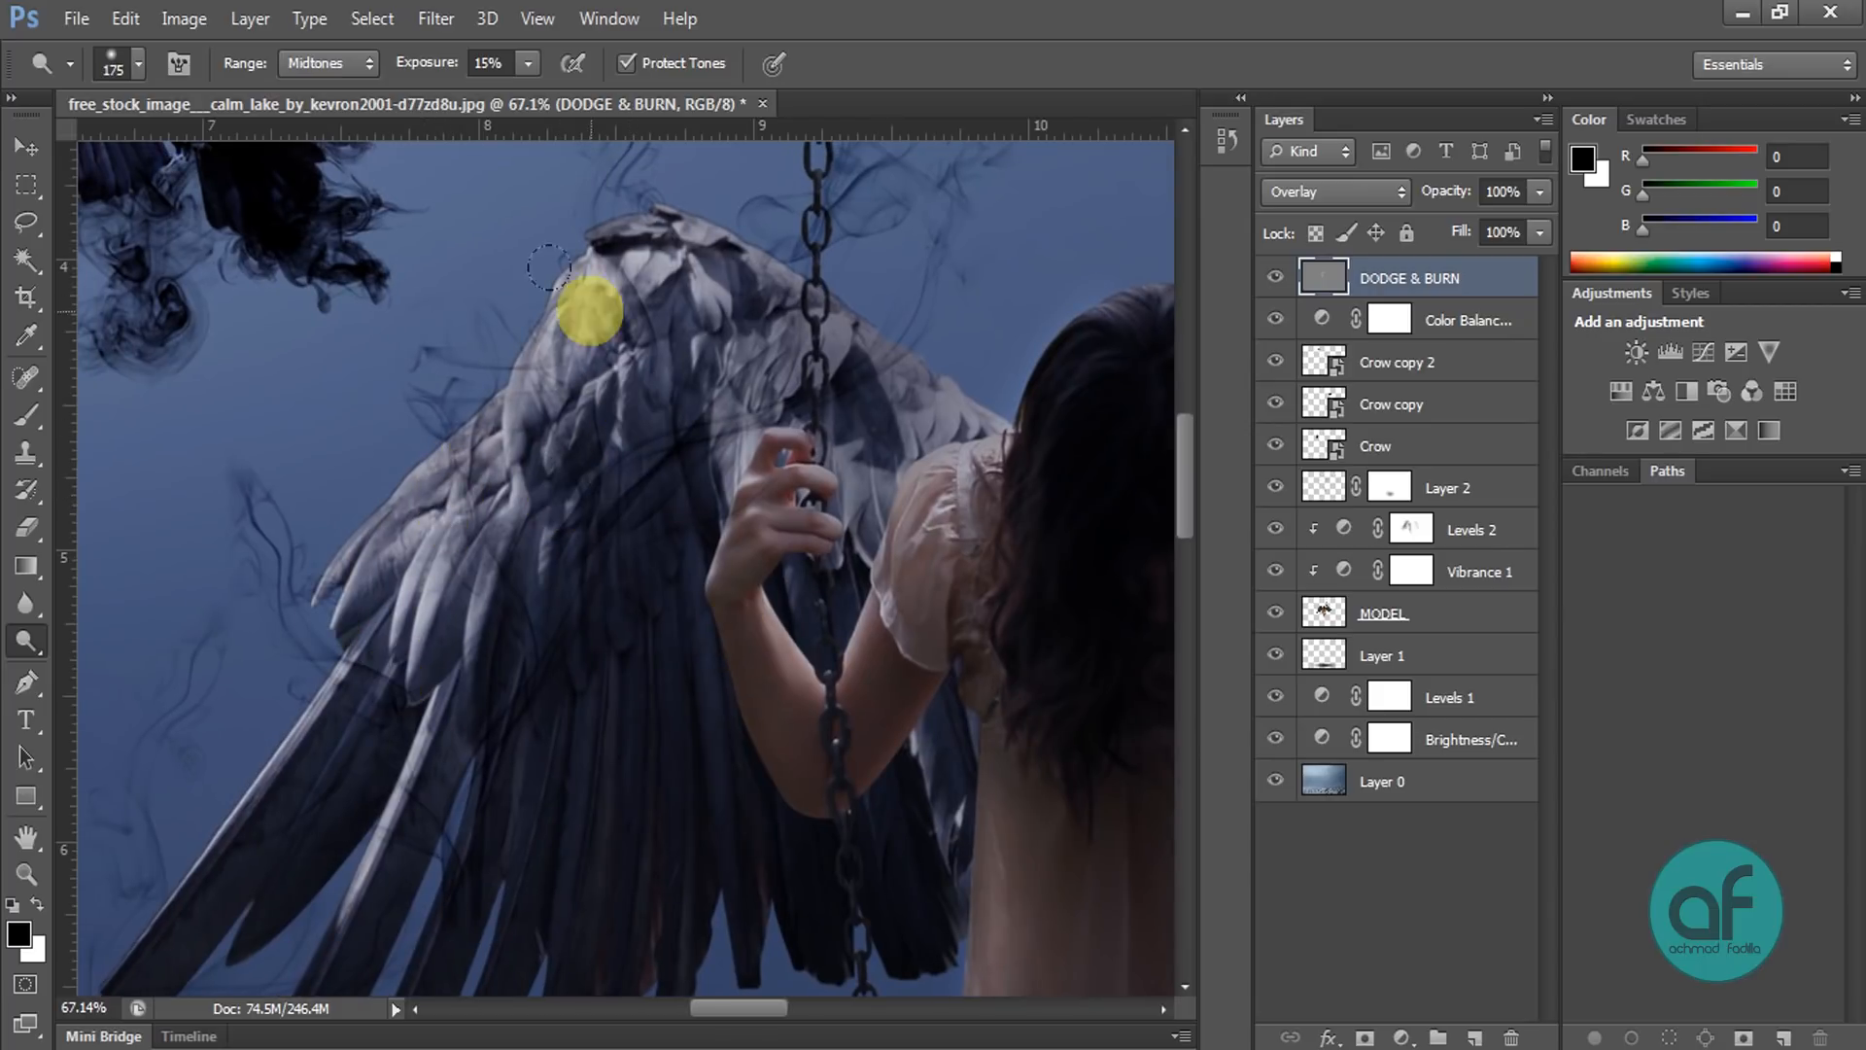
{"action": "left_click_drag", "start_coordinate": [511, 467], "coordinate": [572, 323]}
{"action": "left_click_drag", "start_coordinate": [366, 694], "coordinate": [403, 564]}
{"action": "left_click_drag", "start_coordinate": [402, 505], "coordinate": [239, 680]}
{"action": "mouse_move", "coordinate": [576, 544]}
{"action": "left_mouse_down"}
{"action": "mouse_move", "coordinate": [471, 408]}
{"action": "mouse_move", "coordinate": [373, 364]}
{"action": "left_mouse_up"}
Step: Reduce the dodge brush to 80 and brighten the swing seat's end and the skirt corner beside the left chain
{"action": "mouse_move", "coordinate": [892, 567]}
{"action": "left_mouse_down"}
{"action": "mouse_move", "coordinate": [866, 353]}
{"action": "mouse_move", "coordinate": [846, 408]}
{"action": "mouse_move", "coordinate": [872, 662]}
{"action": "left_mouse_up"}
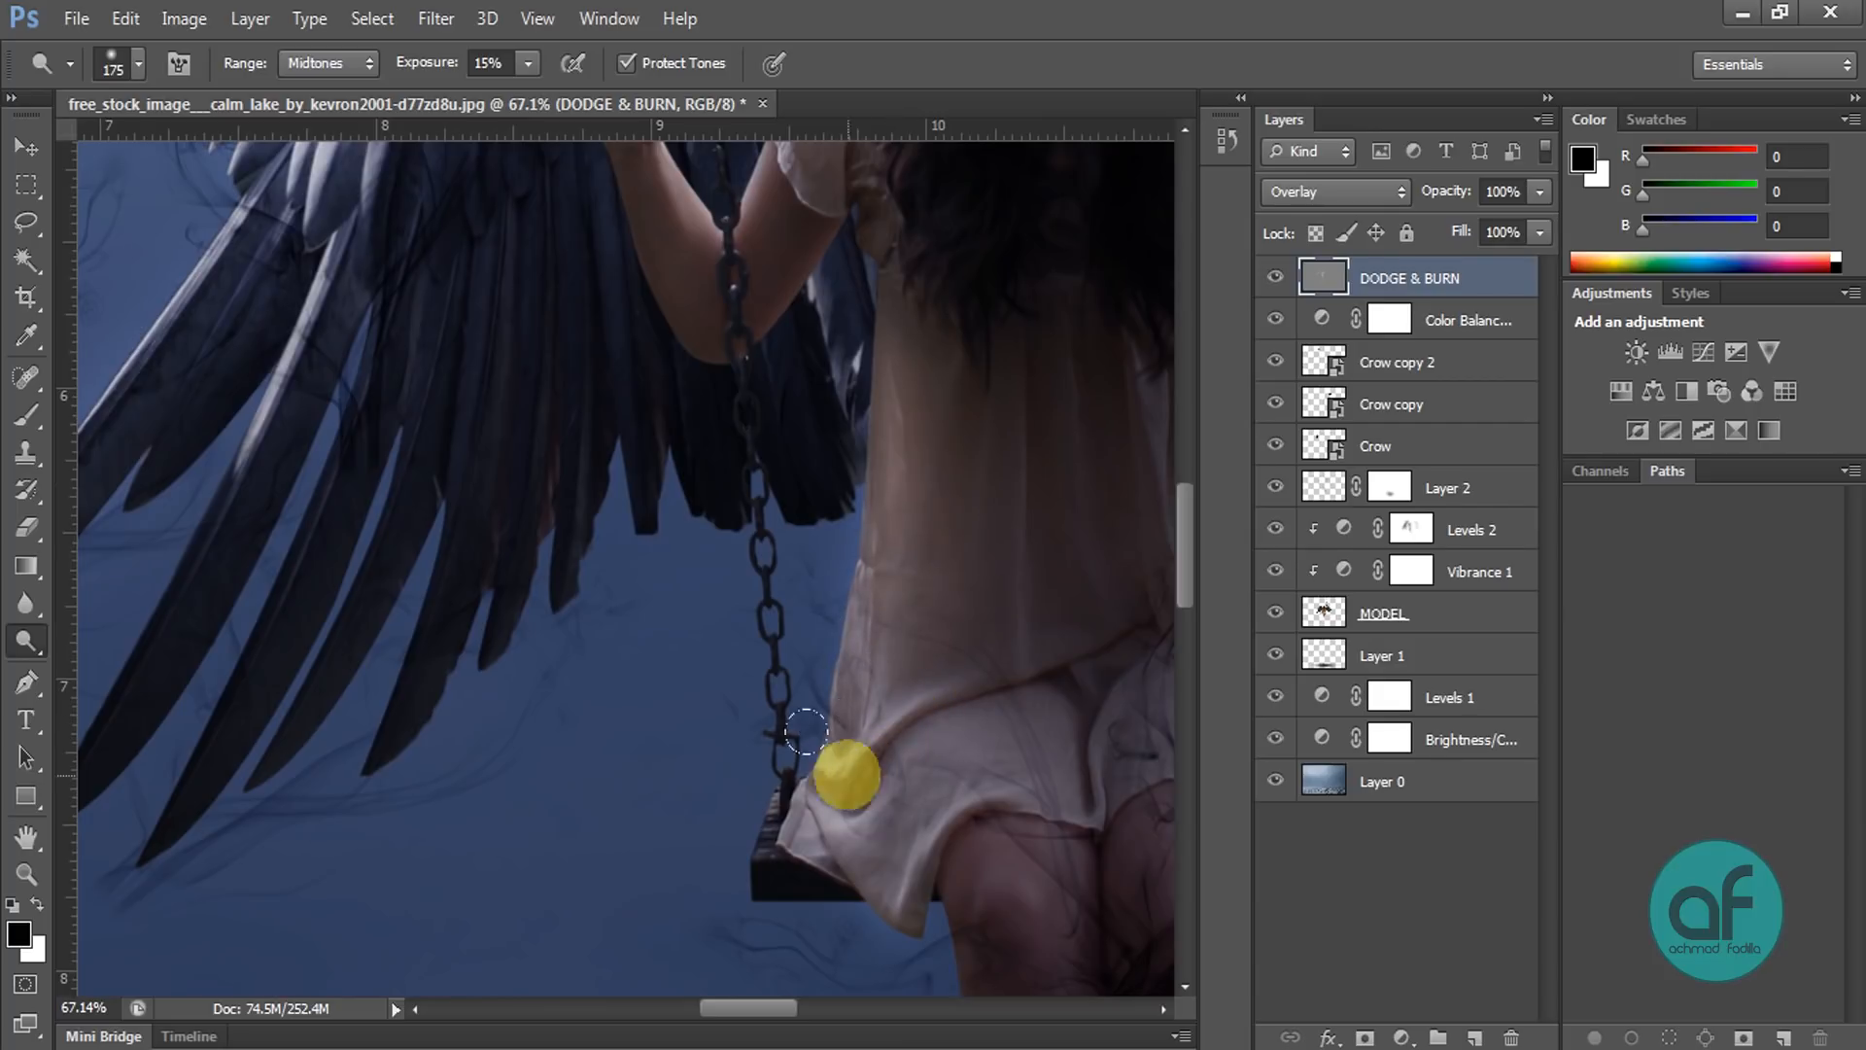
{"action": "scroll", "coordinate": [736, 822], "scroll_direction": "up", "scroll_amount": 2}
{"action": "key", "text": "bracketleft"}
{"action": "key", "text": "bracketleft"}
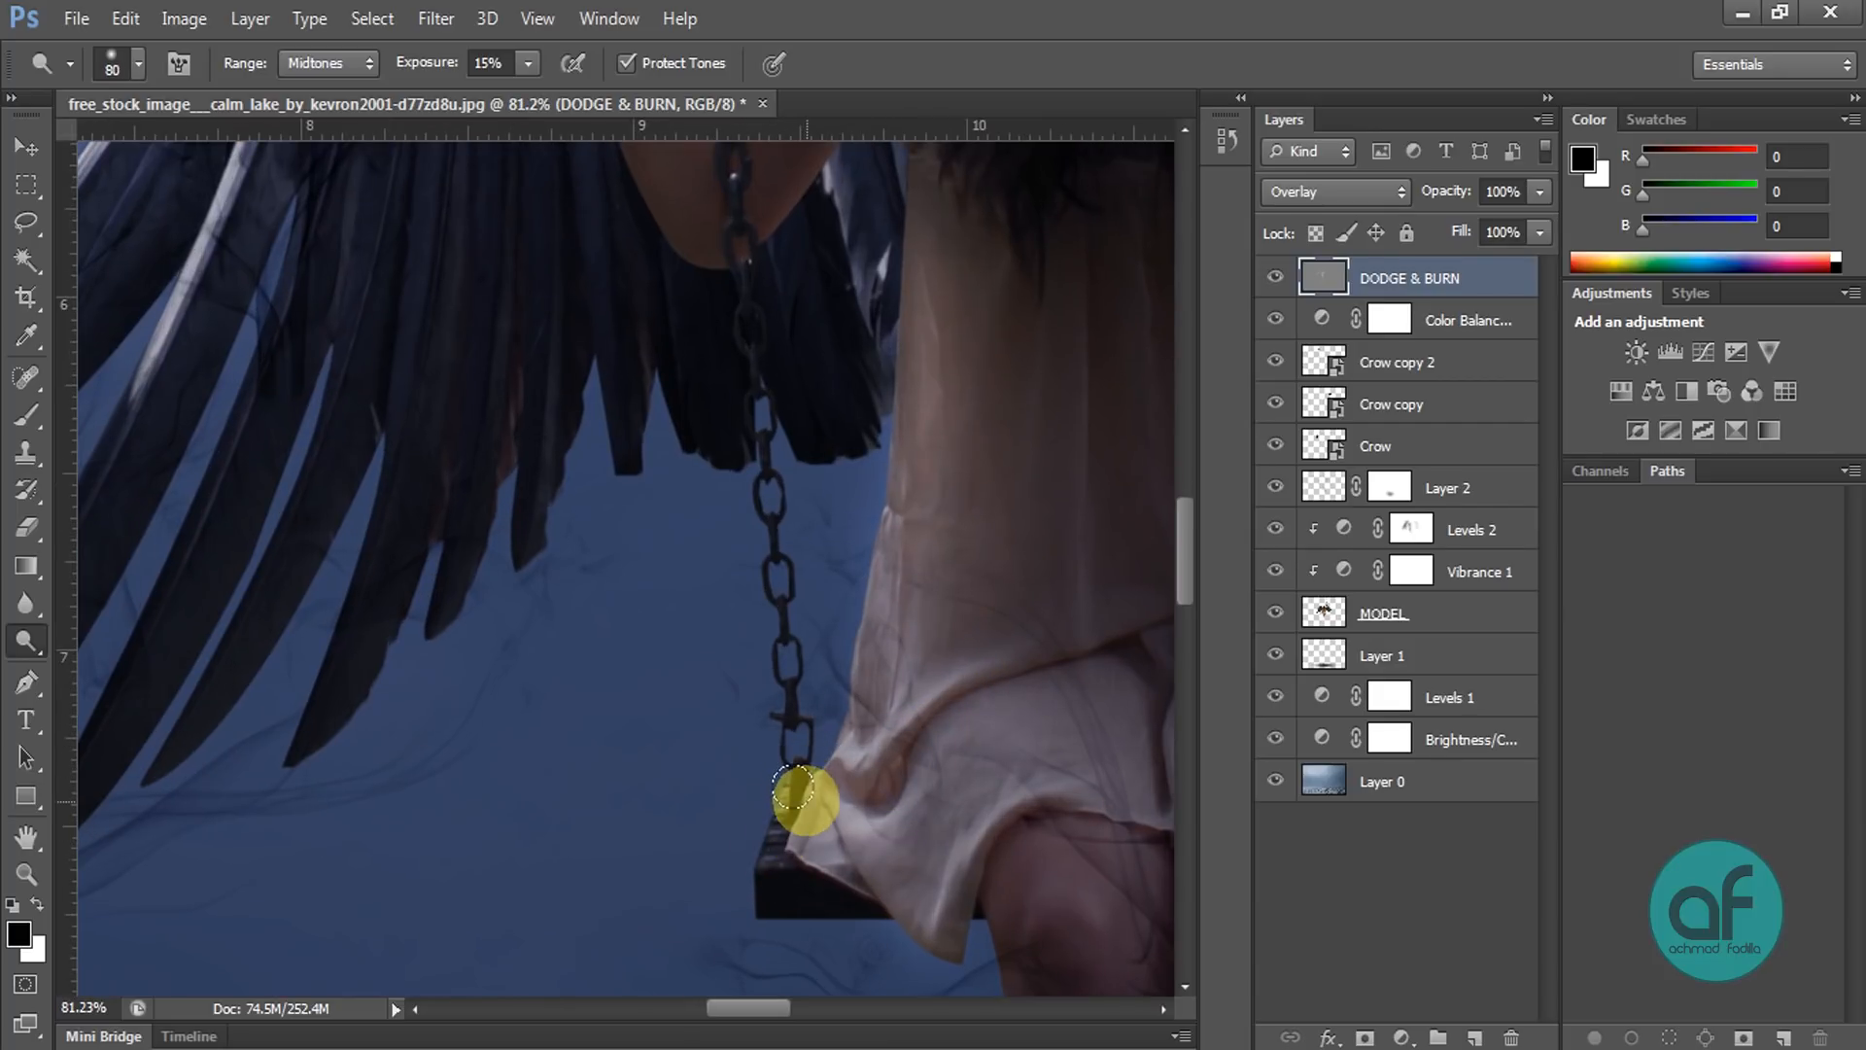
{"action": "left_click_drag", "start_coordinate": [772, 857], "coordinate": [861, 795]}
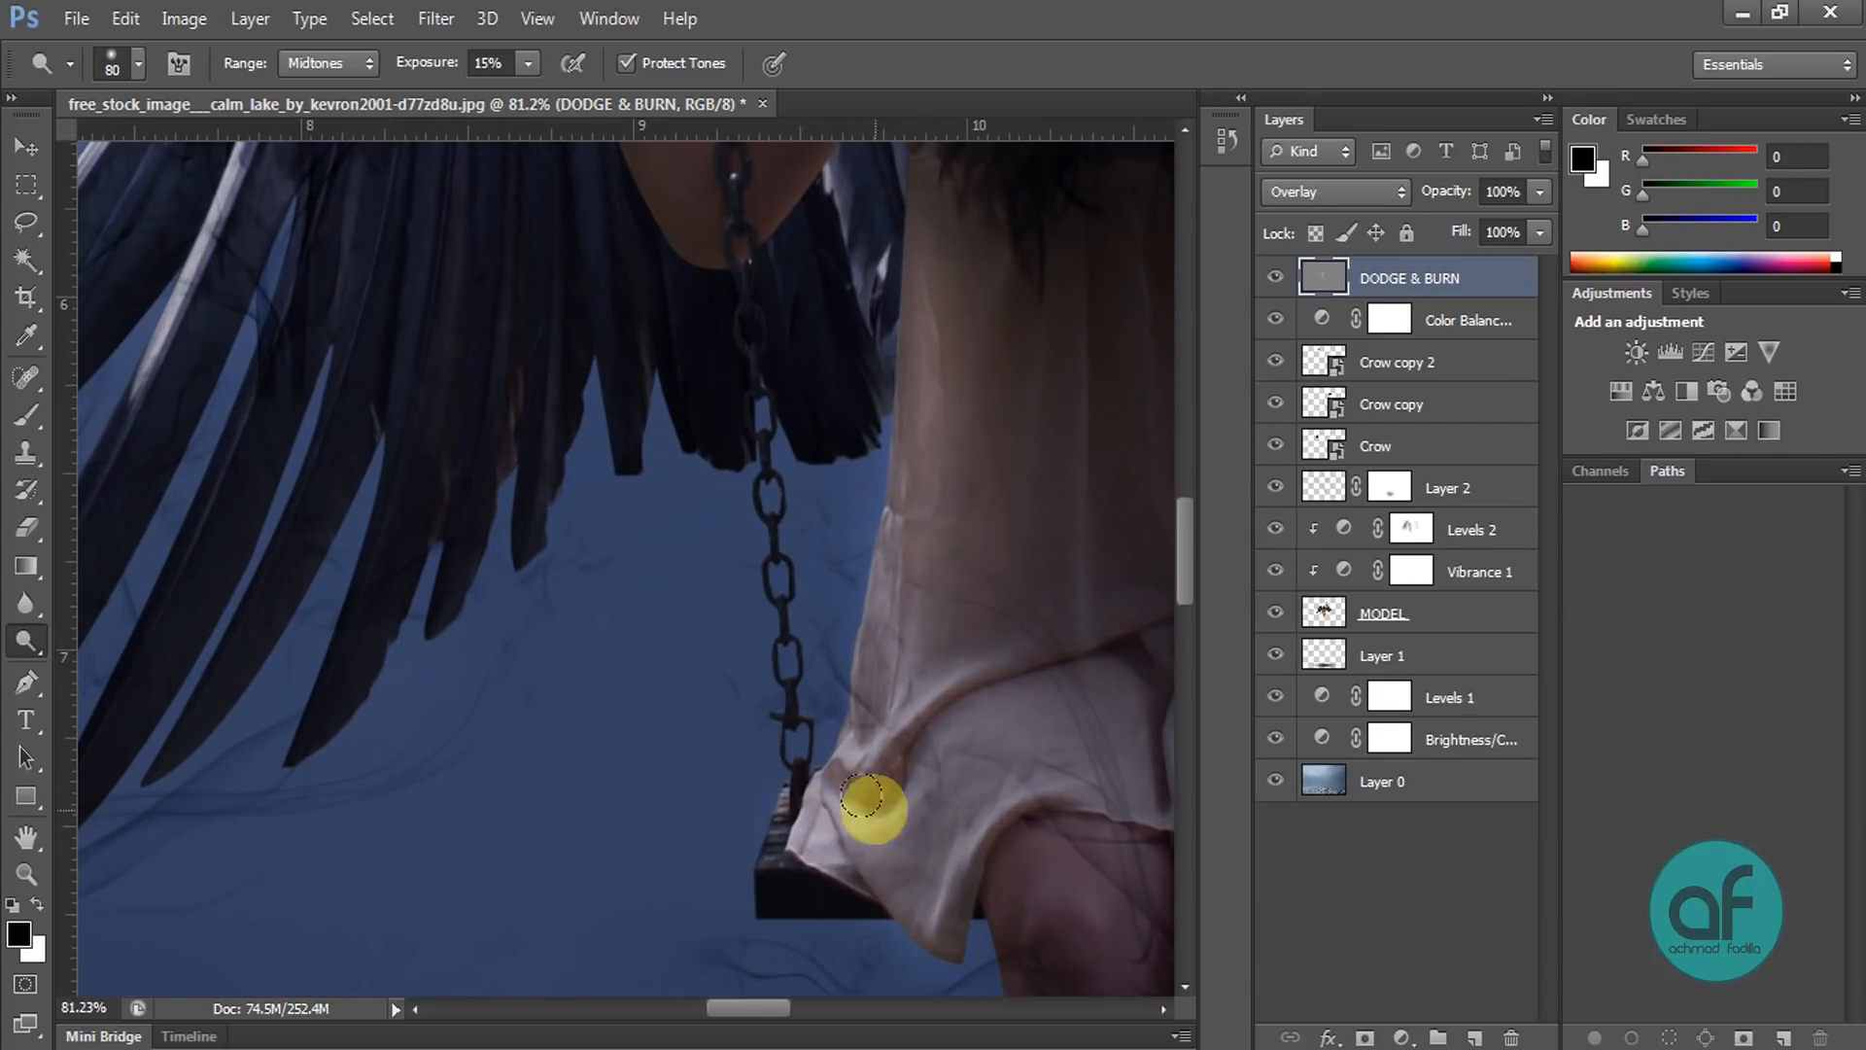
{"action": "scroll", "coordinate": [754, 745], "scroll_direction": "down", "scroll_amount": 3}
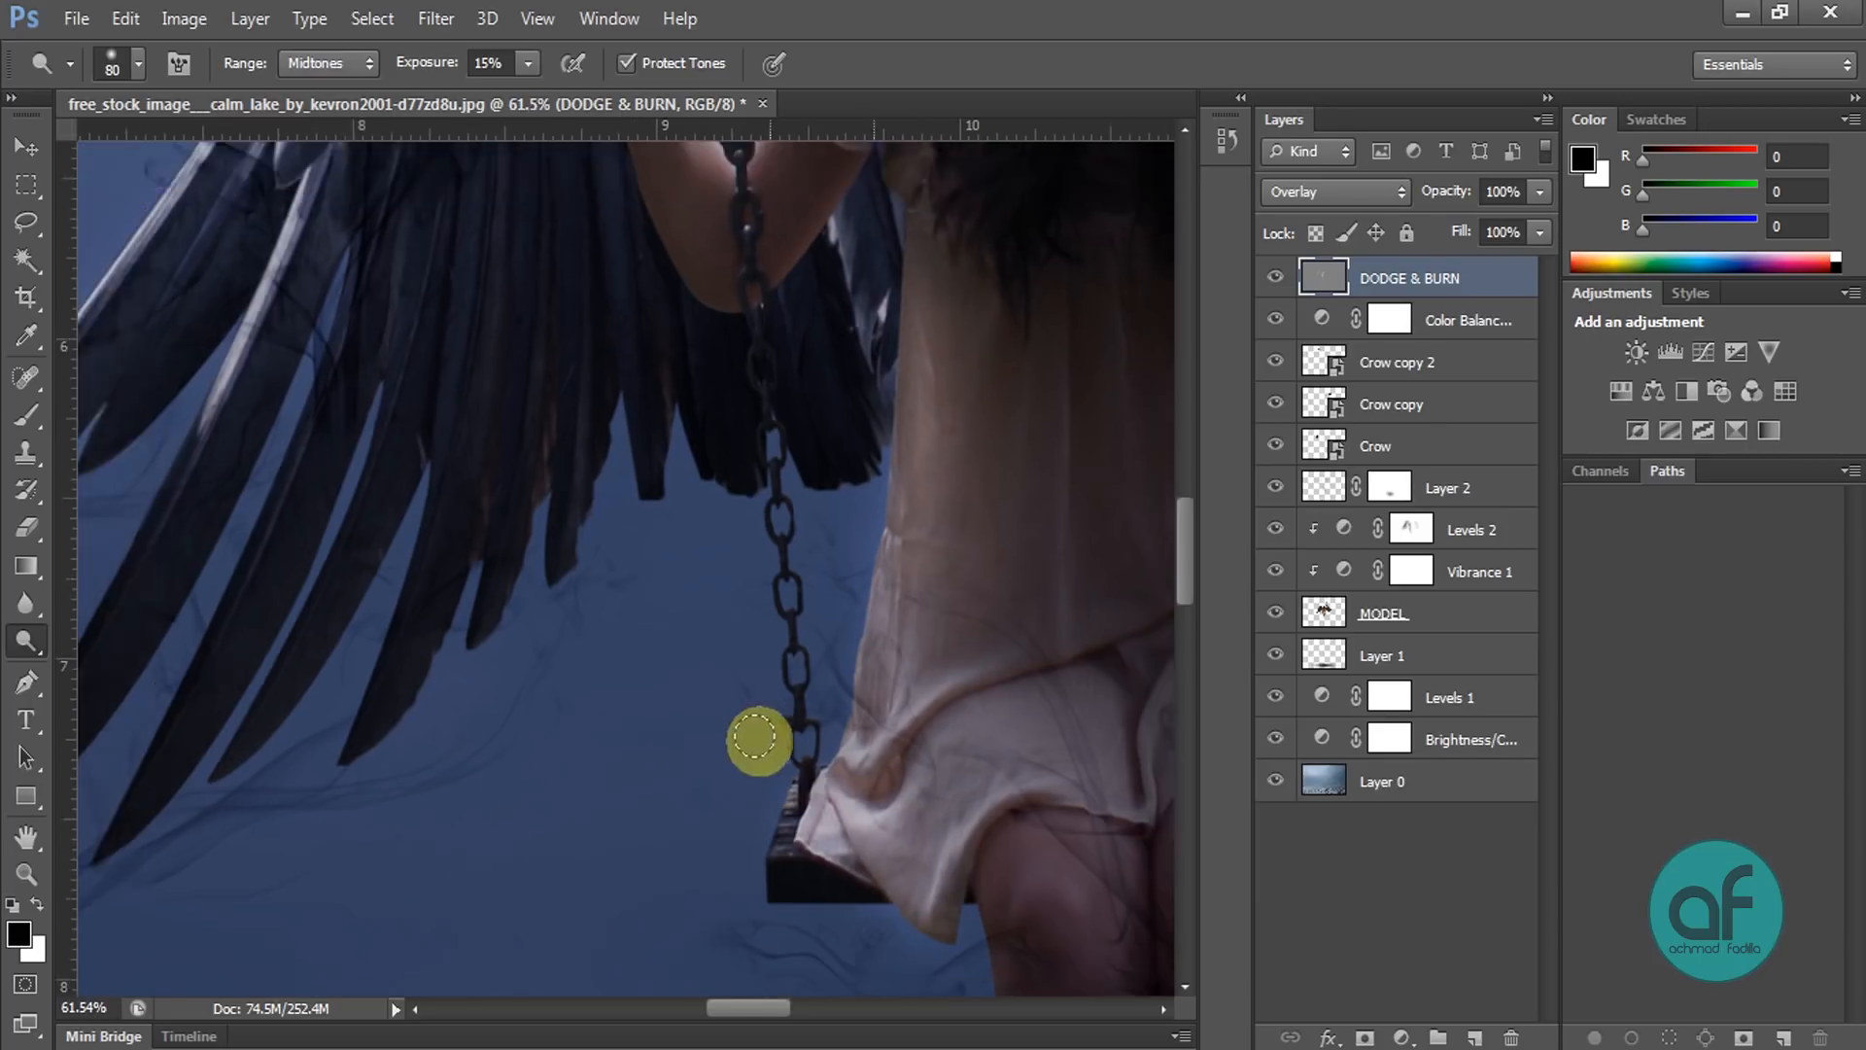
{"action": "scroll", "coordinate": [1003, 753], "scroll_direction": "down", "scroll_amount": 3}
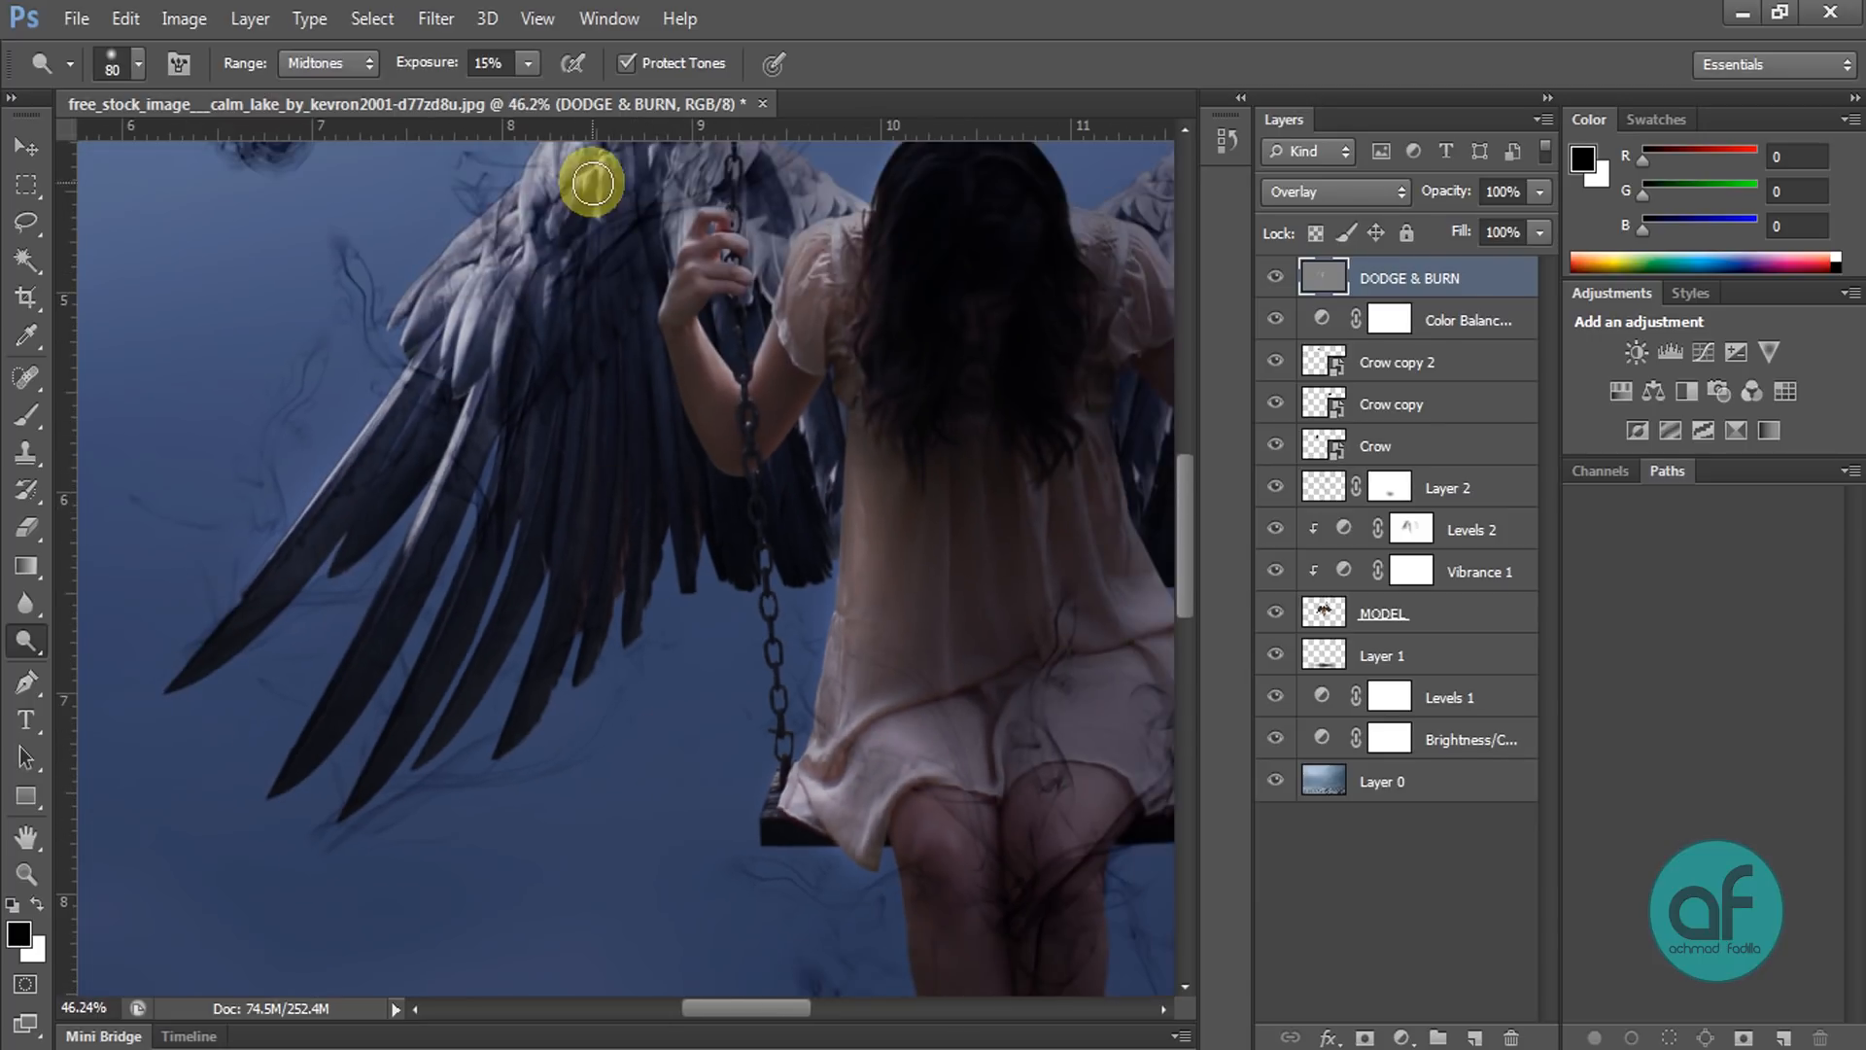
{"action": "scroll", "coordinate": [843, 586], "scroll_direction": "down", "scroll_amount": 3}
{"action": "scroll", "coordinate": [691, 620], "scroll_direction": "down", "scroll_amount": 2}
{"action": "scroll", "coordinate": [789, 772], "scroll_direction": "up", "scroll_amount": 1}
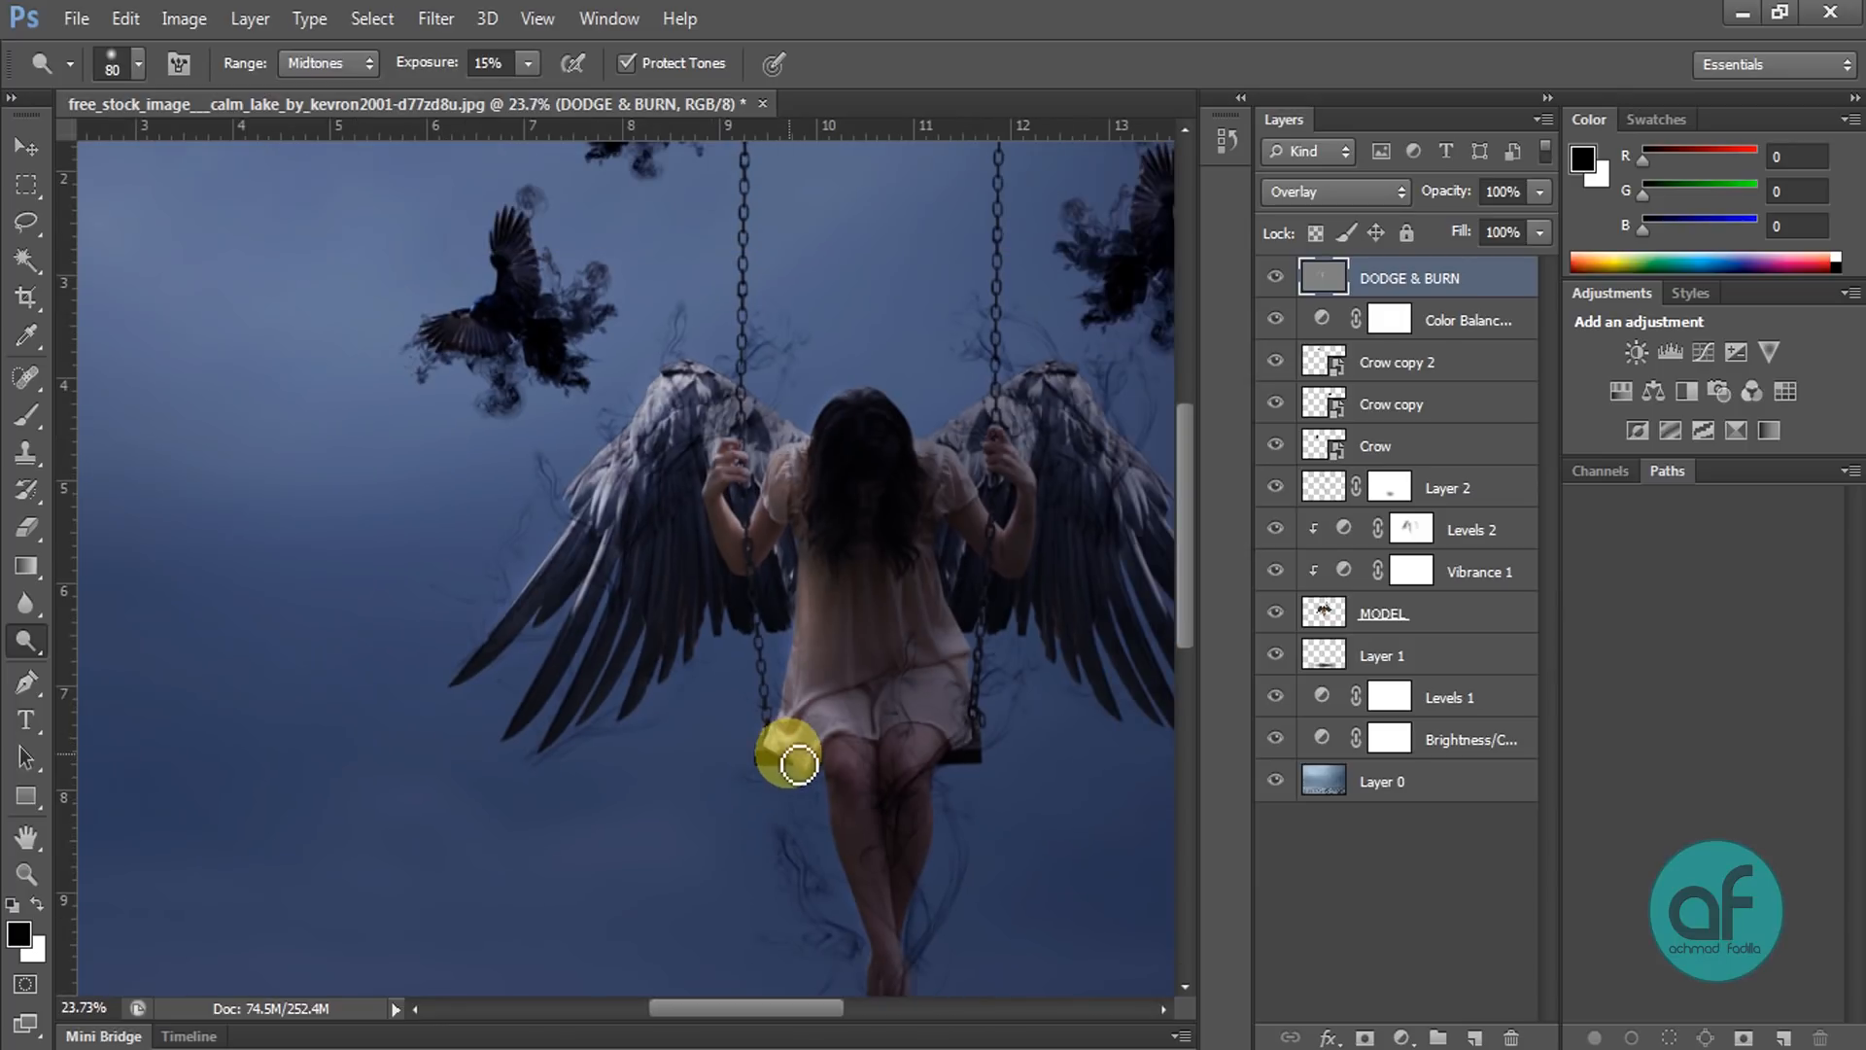
Step: Dodge highlights on the woman's knees below the skirt hem with the size 80 brush
{"action": "scroll", "coordinate": [919, 768], "scroll_direction": "up", "scroll_amount": 2}
{"action": "scroll", "coordinate": [921, 772], "scroll_direction": "up", "scroll_amount": 4}
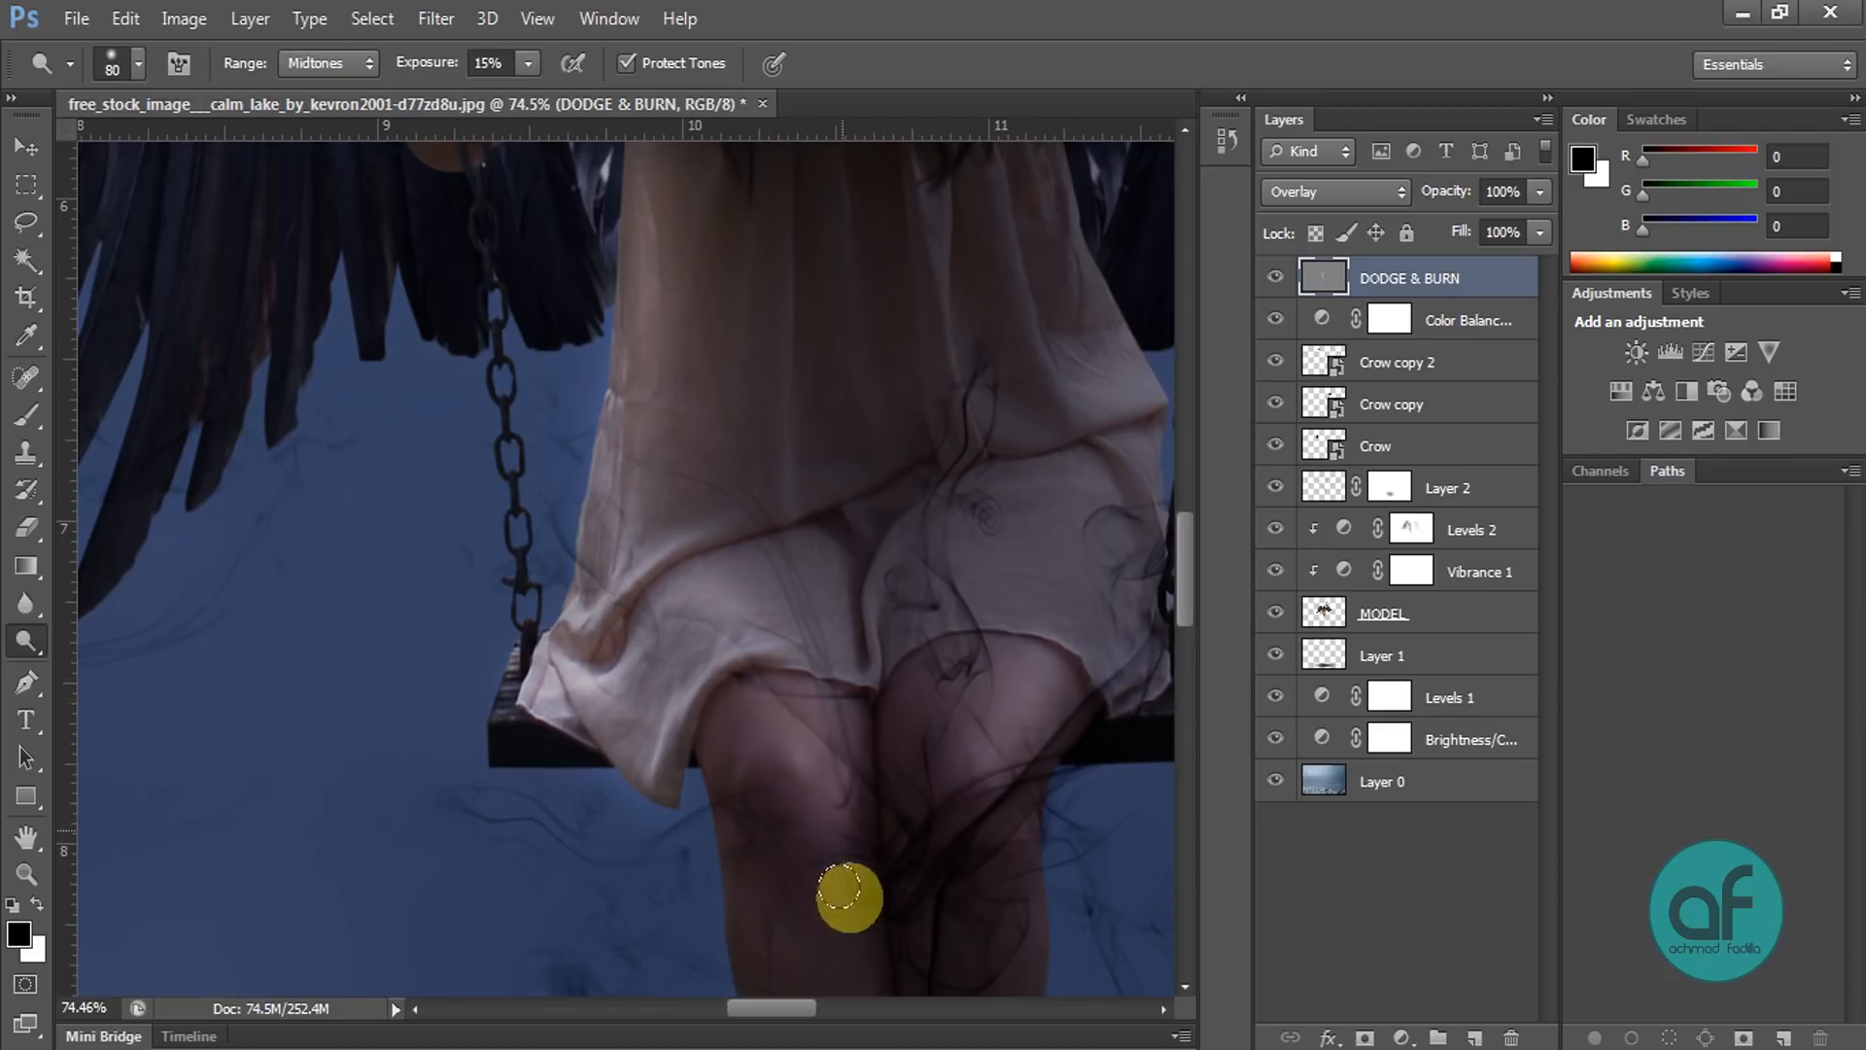
{"action": "scroll", "coordinate": [773, 612], "scroll_direction": "down", "scroll_amount": 3}
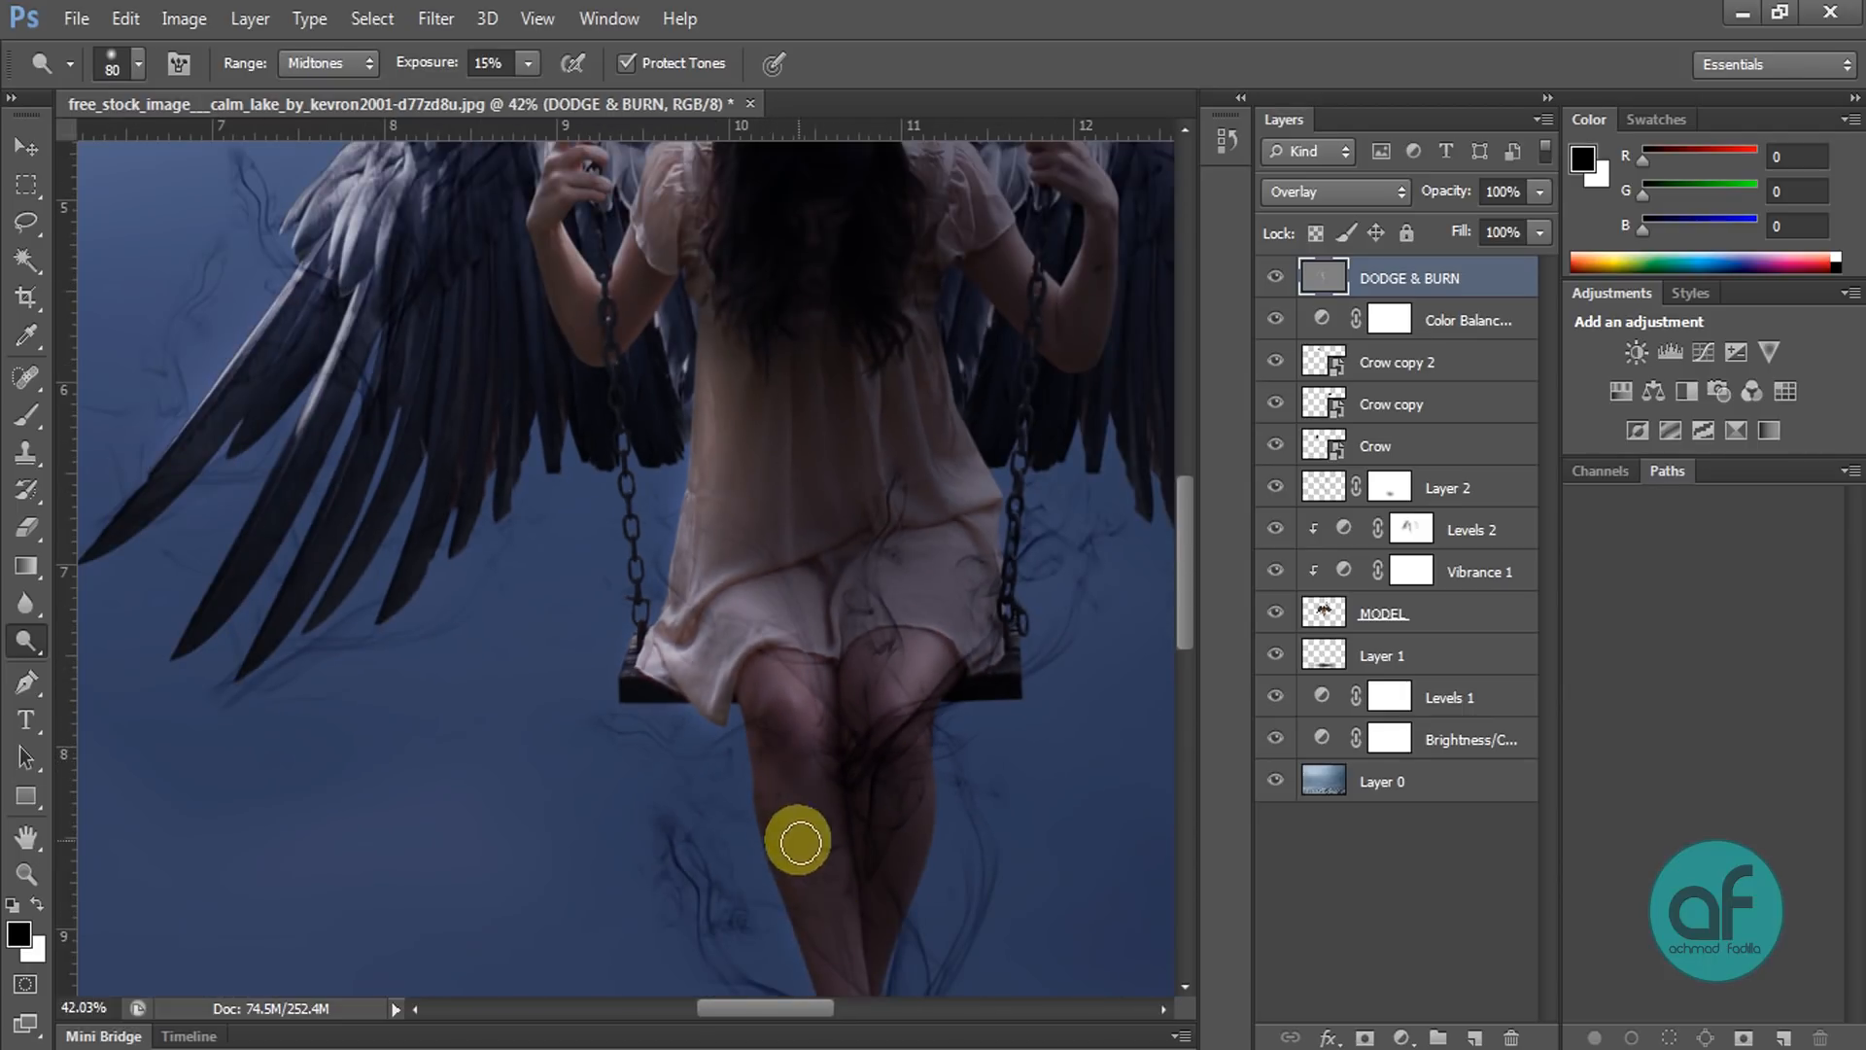
{"action": "scroll", "coordinate": [933, 593], "scroll_direction": "up", "scroll_amount": 3}
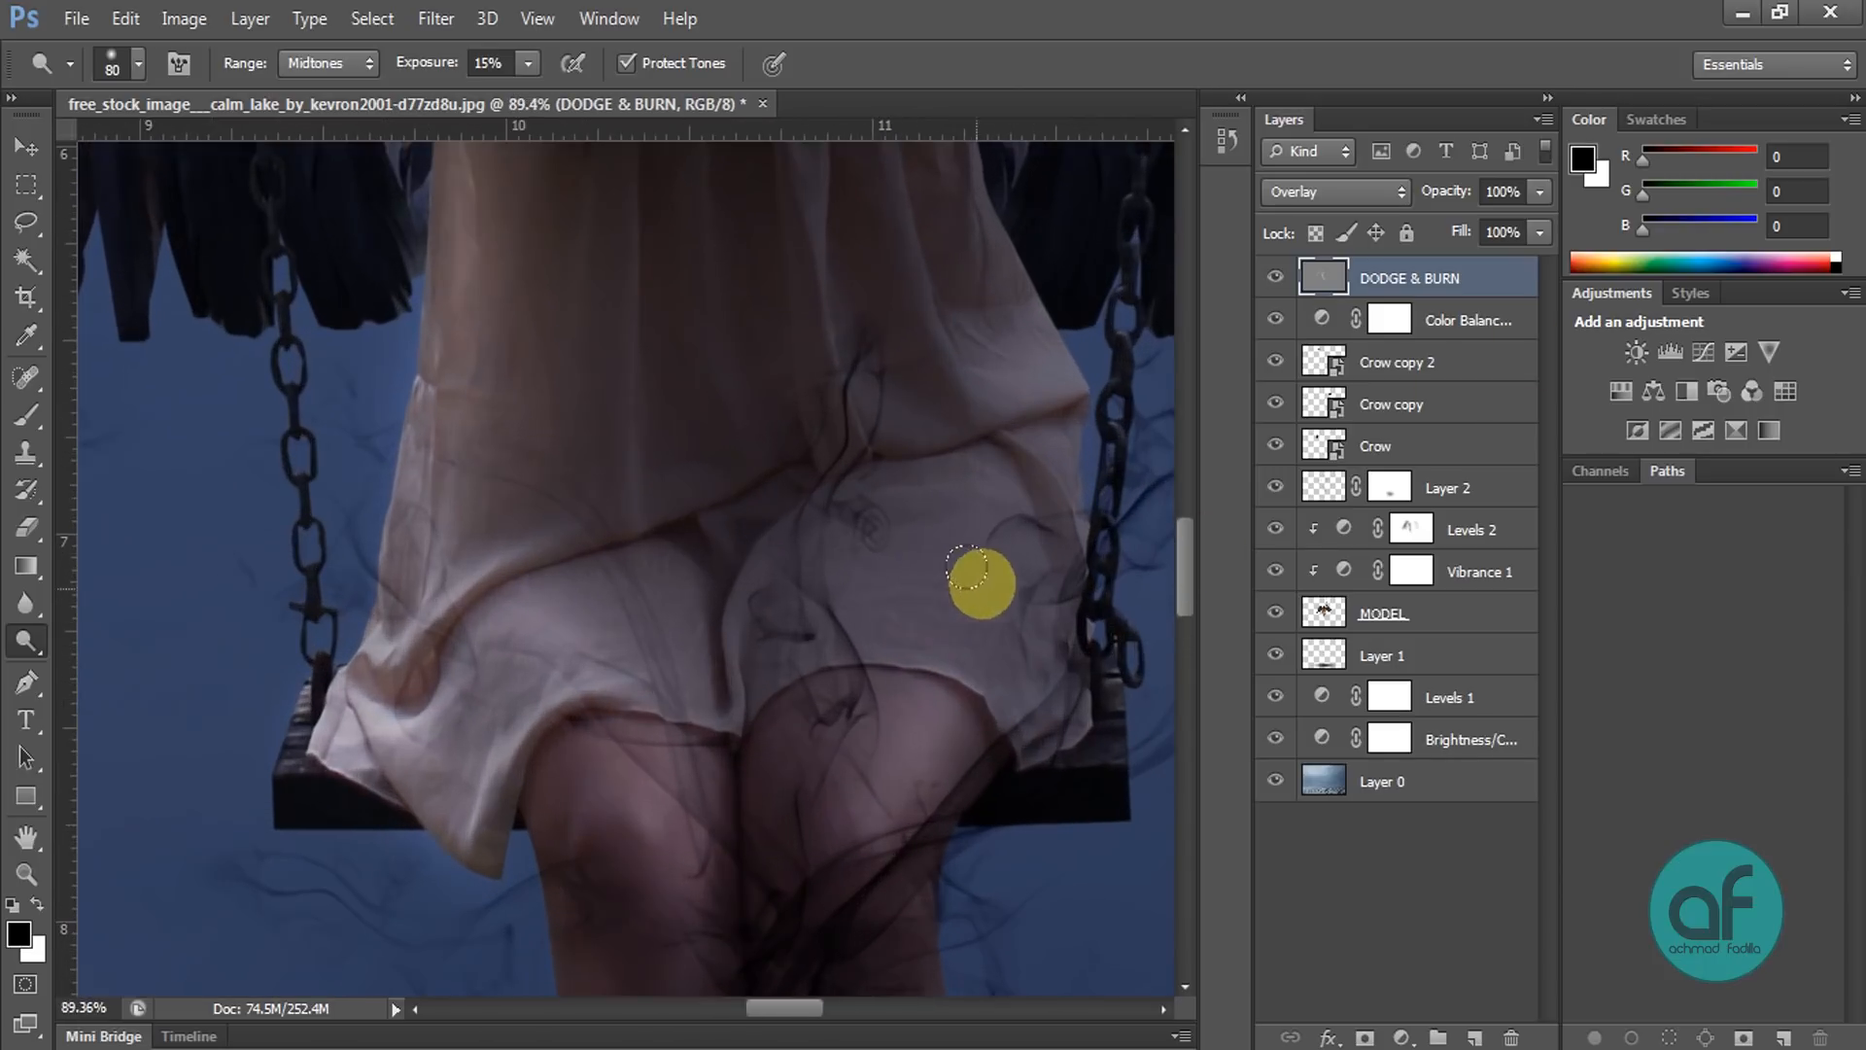
Step: Dodge the dress's right edge and fabric folds in the image, reducing the brush to size 45
{"action": "left_click_drag", "start_coordinate": [981, 584], "coordinate": [875, 700]}
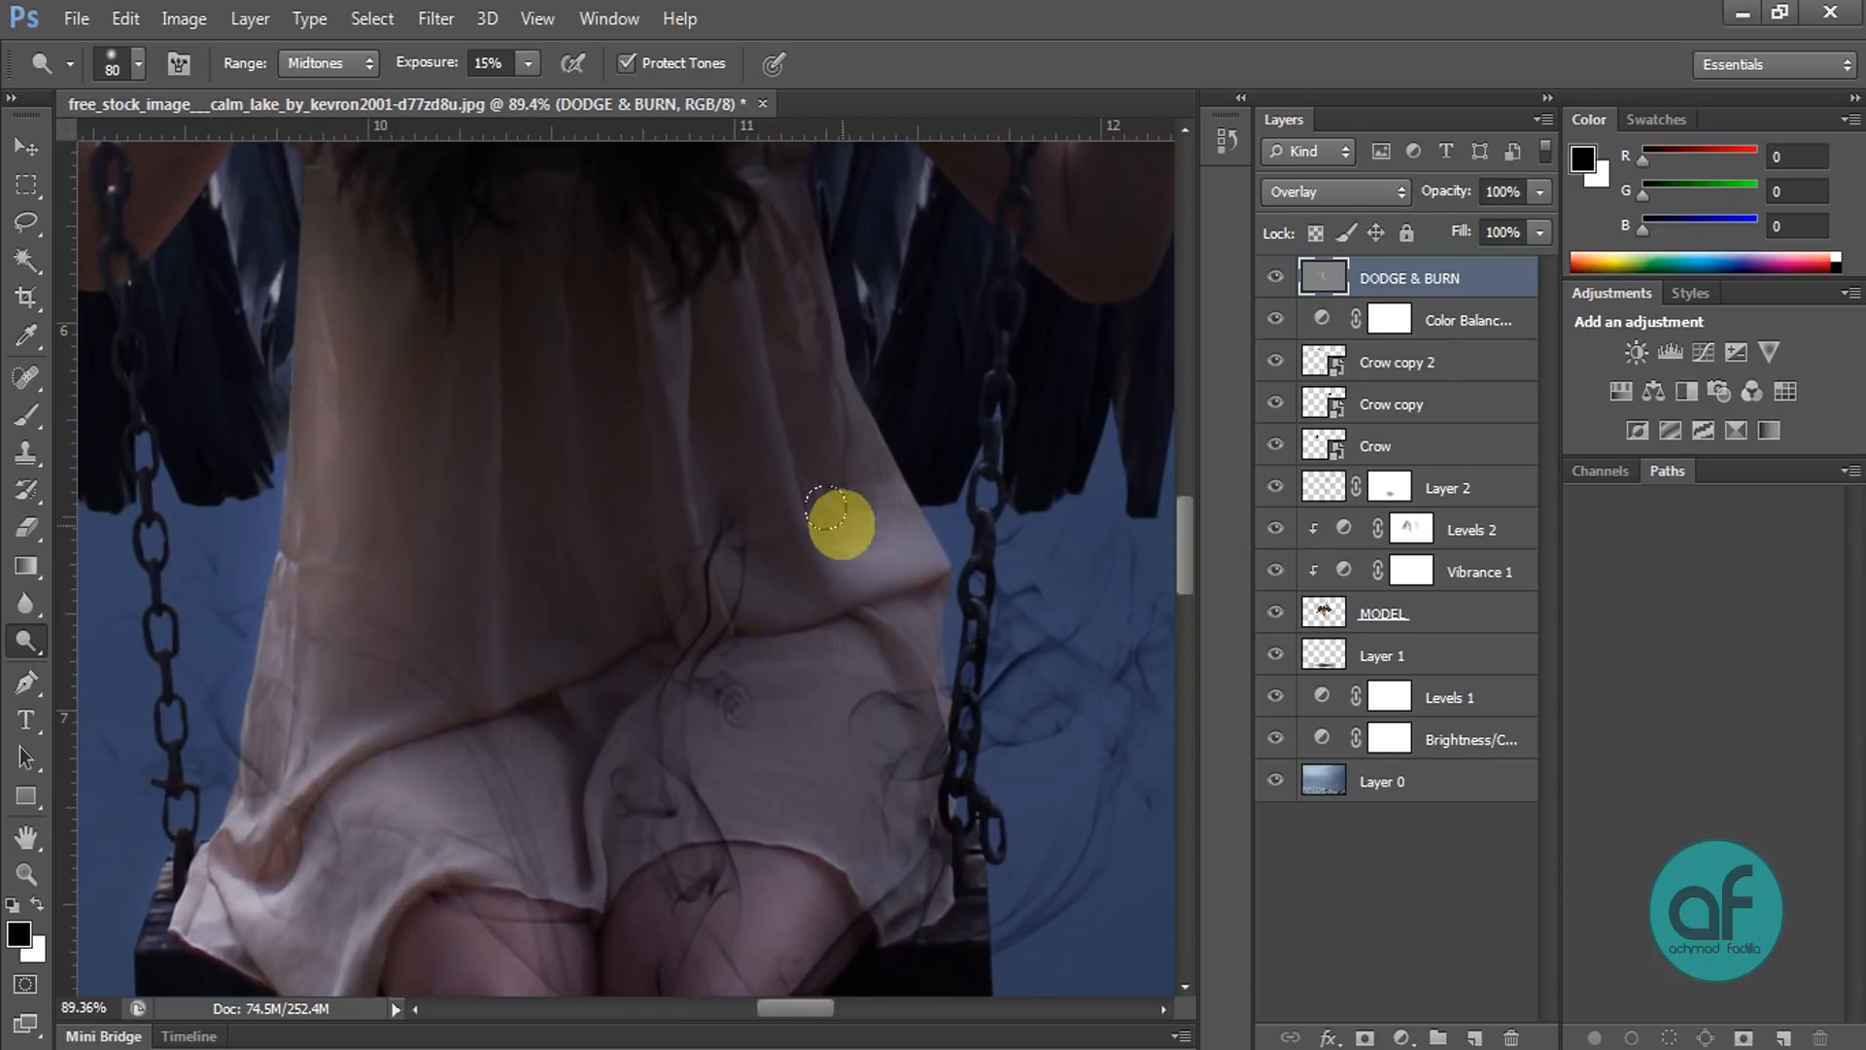
{"action": "key", "text": "bracketleft"}
{"action": "key", "text": "bracketleft"}
{"action": "key", "text": "bracketleft"}
{"action": "key", "text": "bracketleft"}
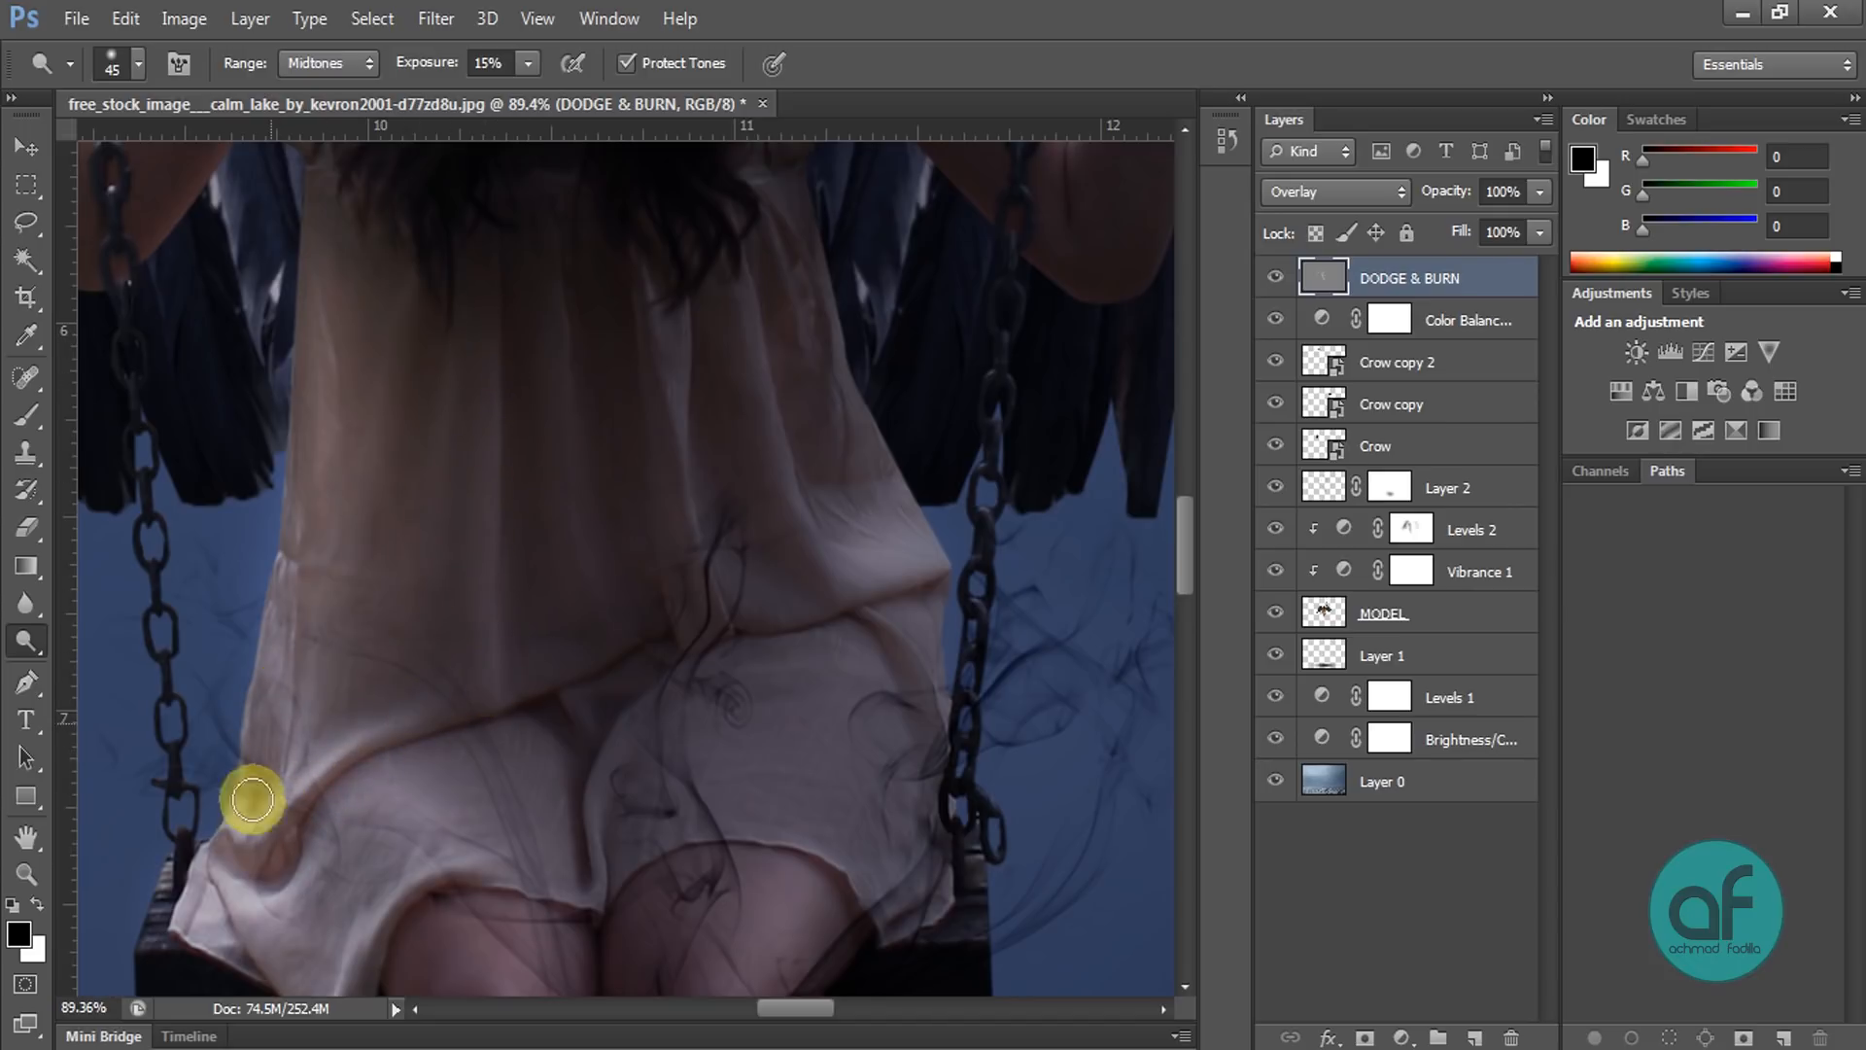
Step: Enlarge the dodge brush to 70 and strengthen the highlights on both knees and thighs
{"action": "scroll", "coordinate": [346, 658], "scroll_direction": "down", "scroll_amount": 5}
{"action": "scroll", "coordinate": [492, 604], "scroll_direction": "up", "scroll_amount": 2}
{"action": "scroll", "coordinate": [450, 811], "scroll_direction": "up", "scroll_amount": 3}
{"action": "key", "text": "bracketright"}
{"action": "key", "text": "bracketright"}
{"action": "key", "text": "bracketright"}
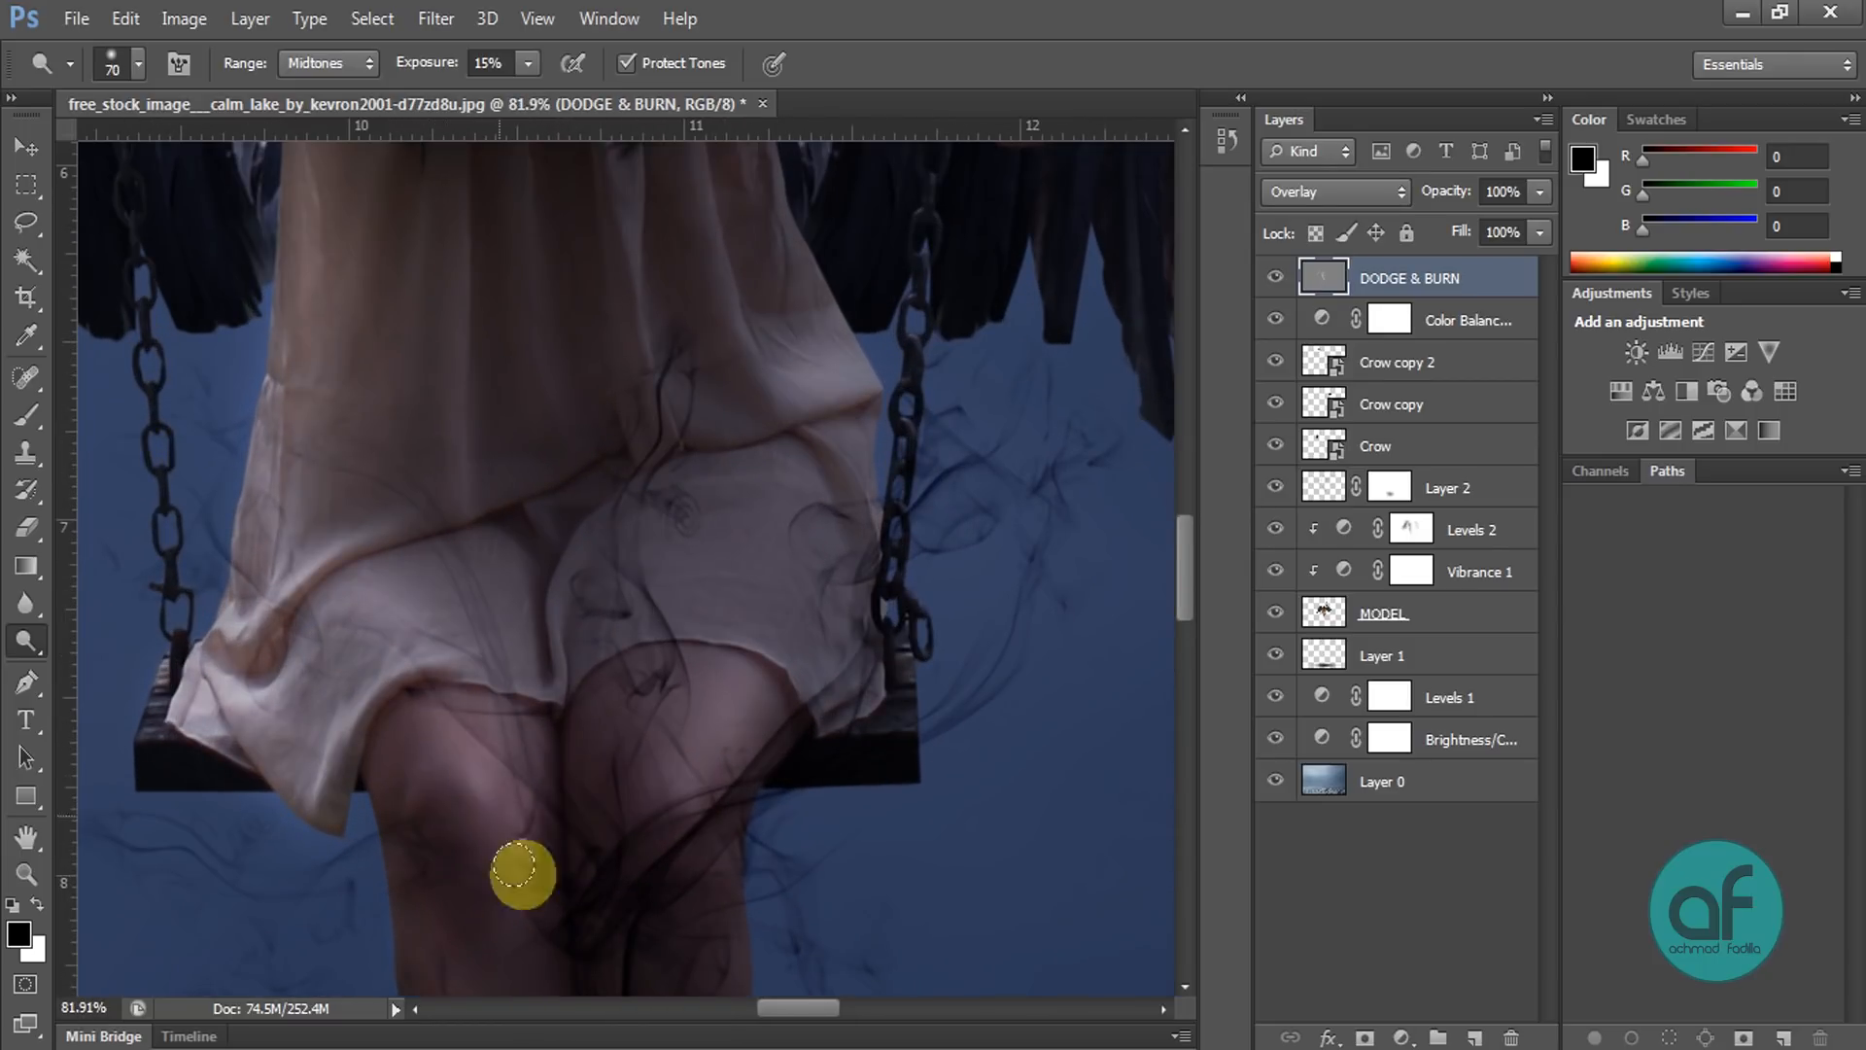
{"action": "scroll", "coordinate": [498, 663], "scroll_direction": "down", "scroll_amount": 2}
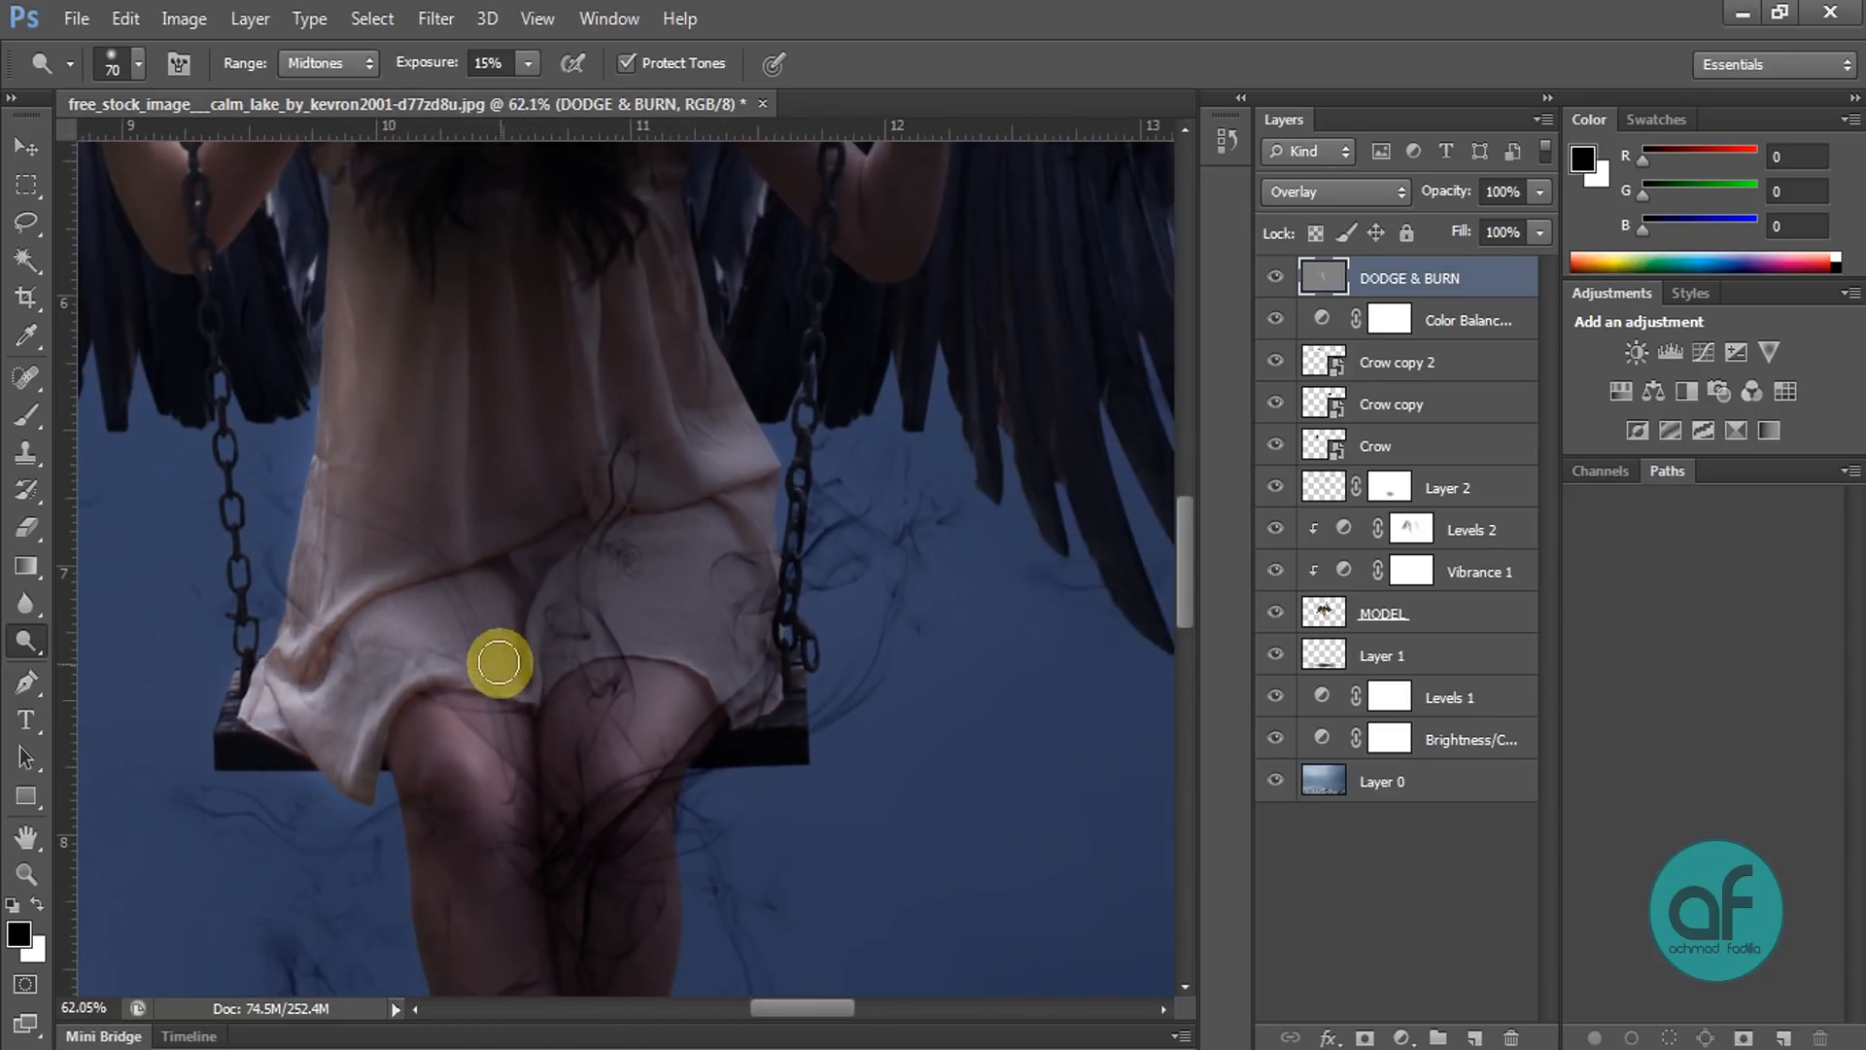
{"action": "scroll", "coordinate": [498, 663], "scroll_direction": "up", "scroll_amount": 2}
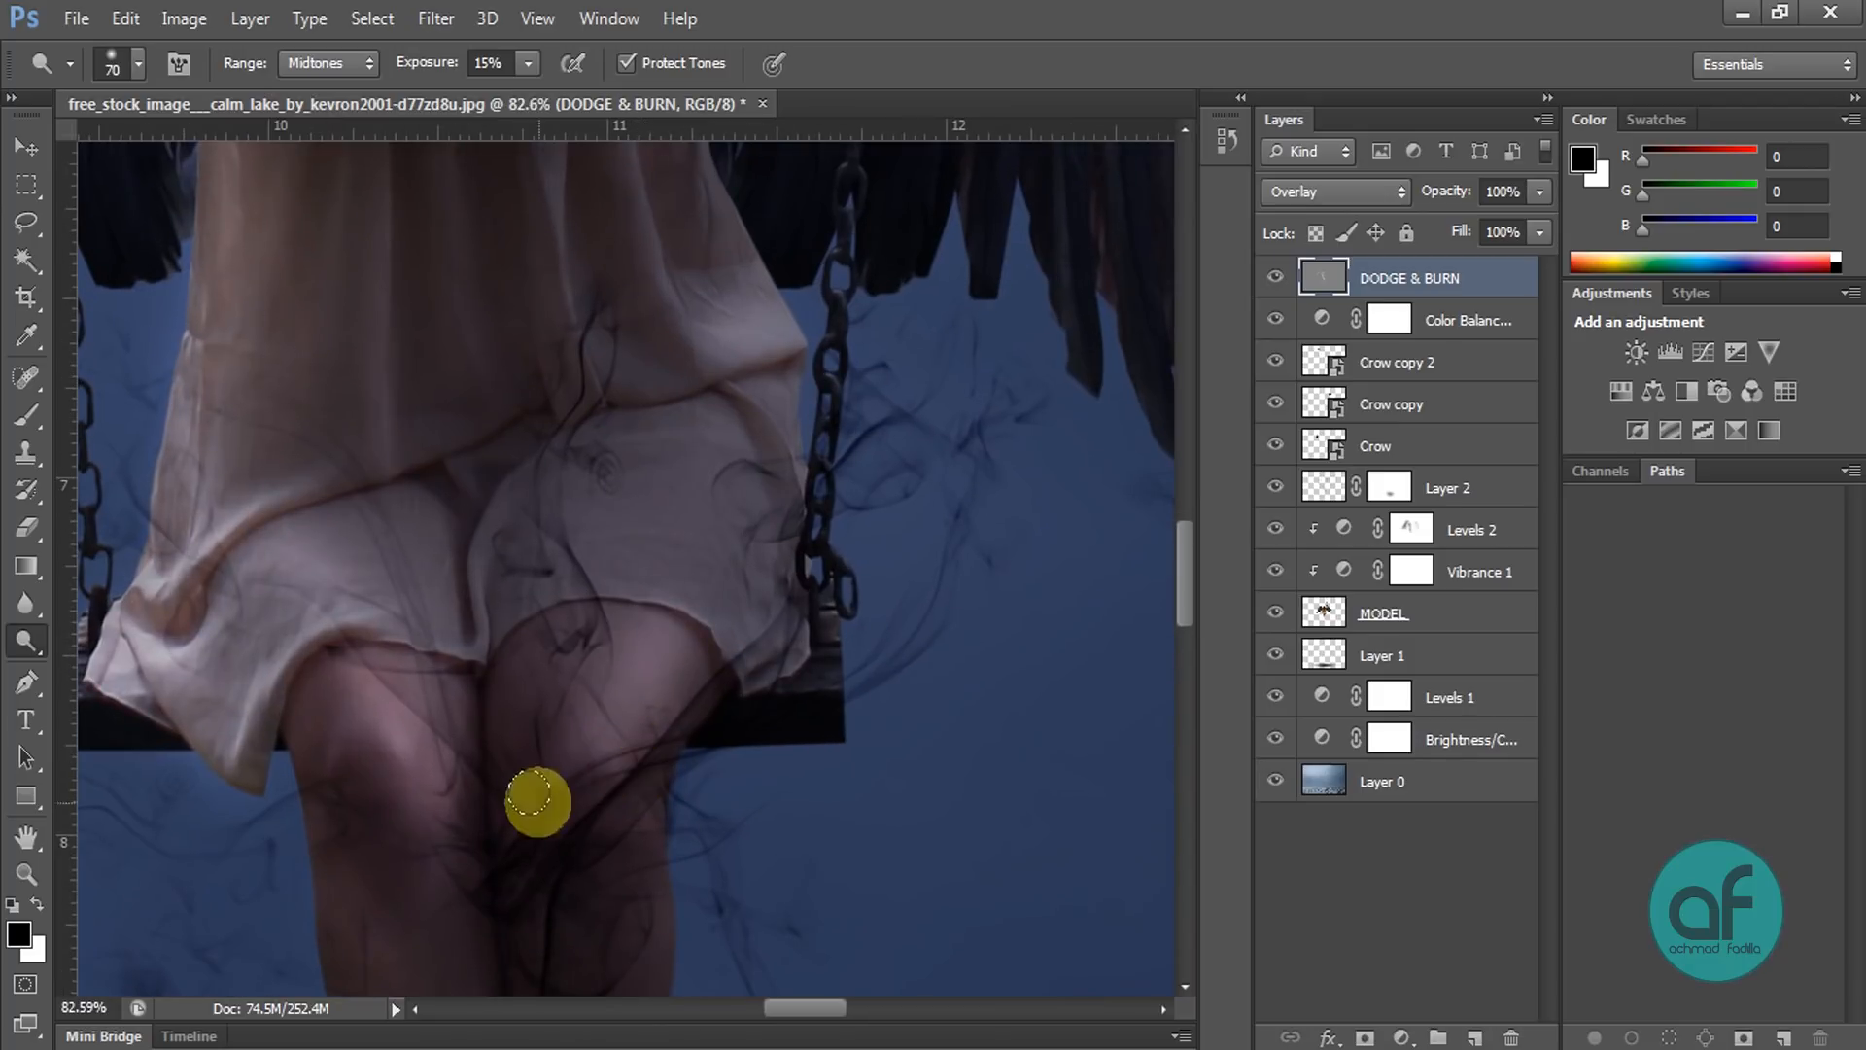
Step: Dodge highlights on the woman's shins, crossed ankles and feet with the size 70 brush
{"action": "scroll", "coordinate": [583, 739], "scroll_direction": "down", "scroll_amount": 3}
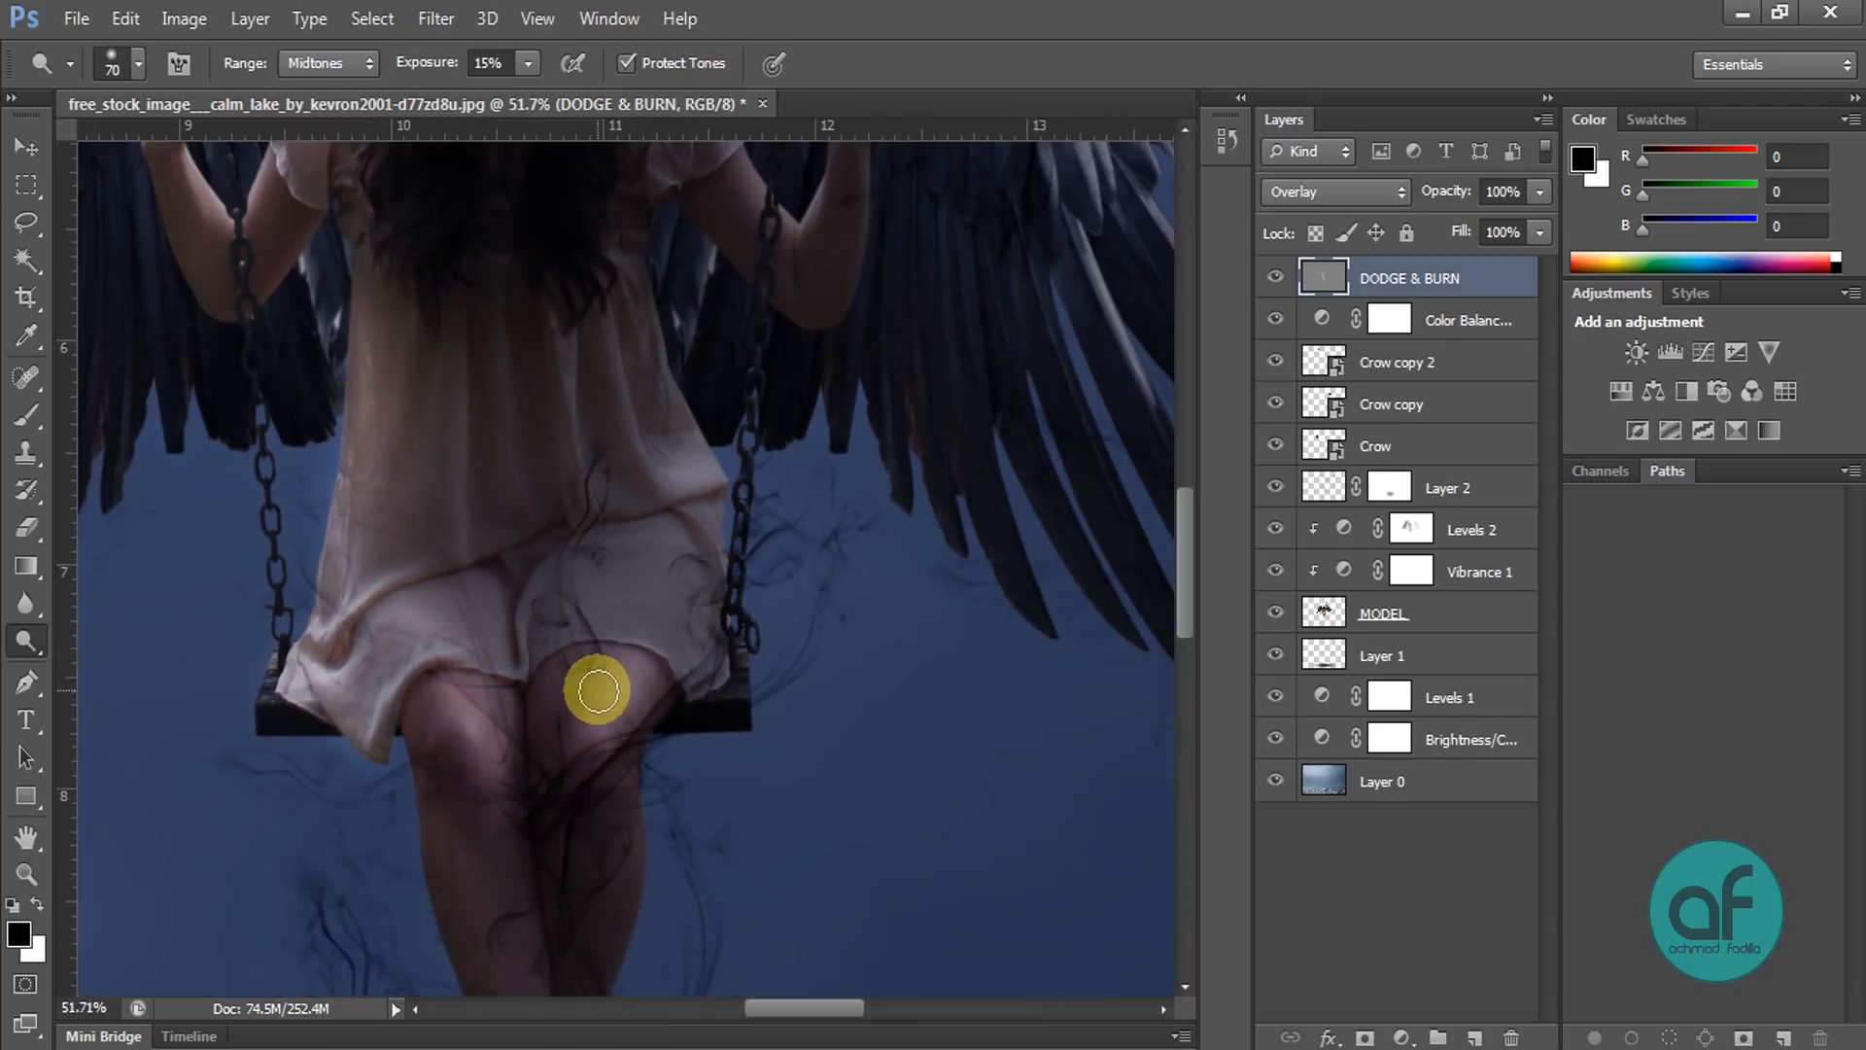
{"action": "scroll", "coordinate": [645, 699], "scroll_direction": "down", "scroll_amount": 3}
{"action": "scroll", "coordinate": [666, 758], "scroll_direction": "up", "scroll_amount": 4}
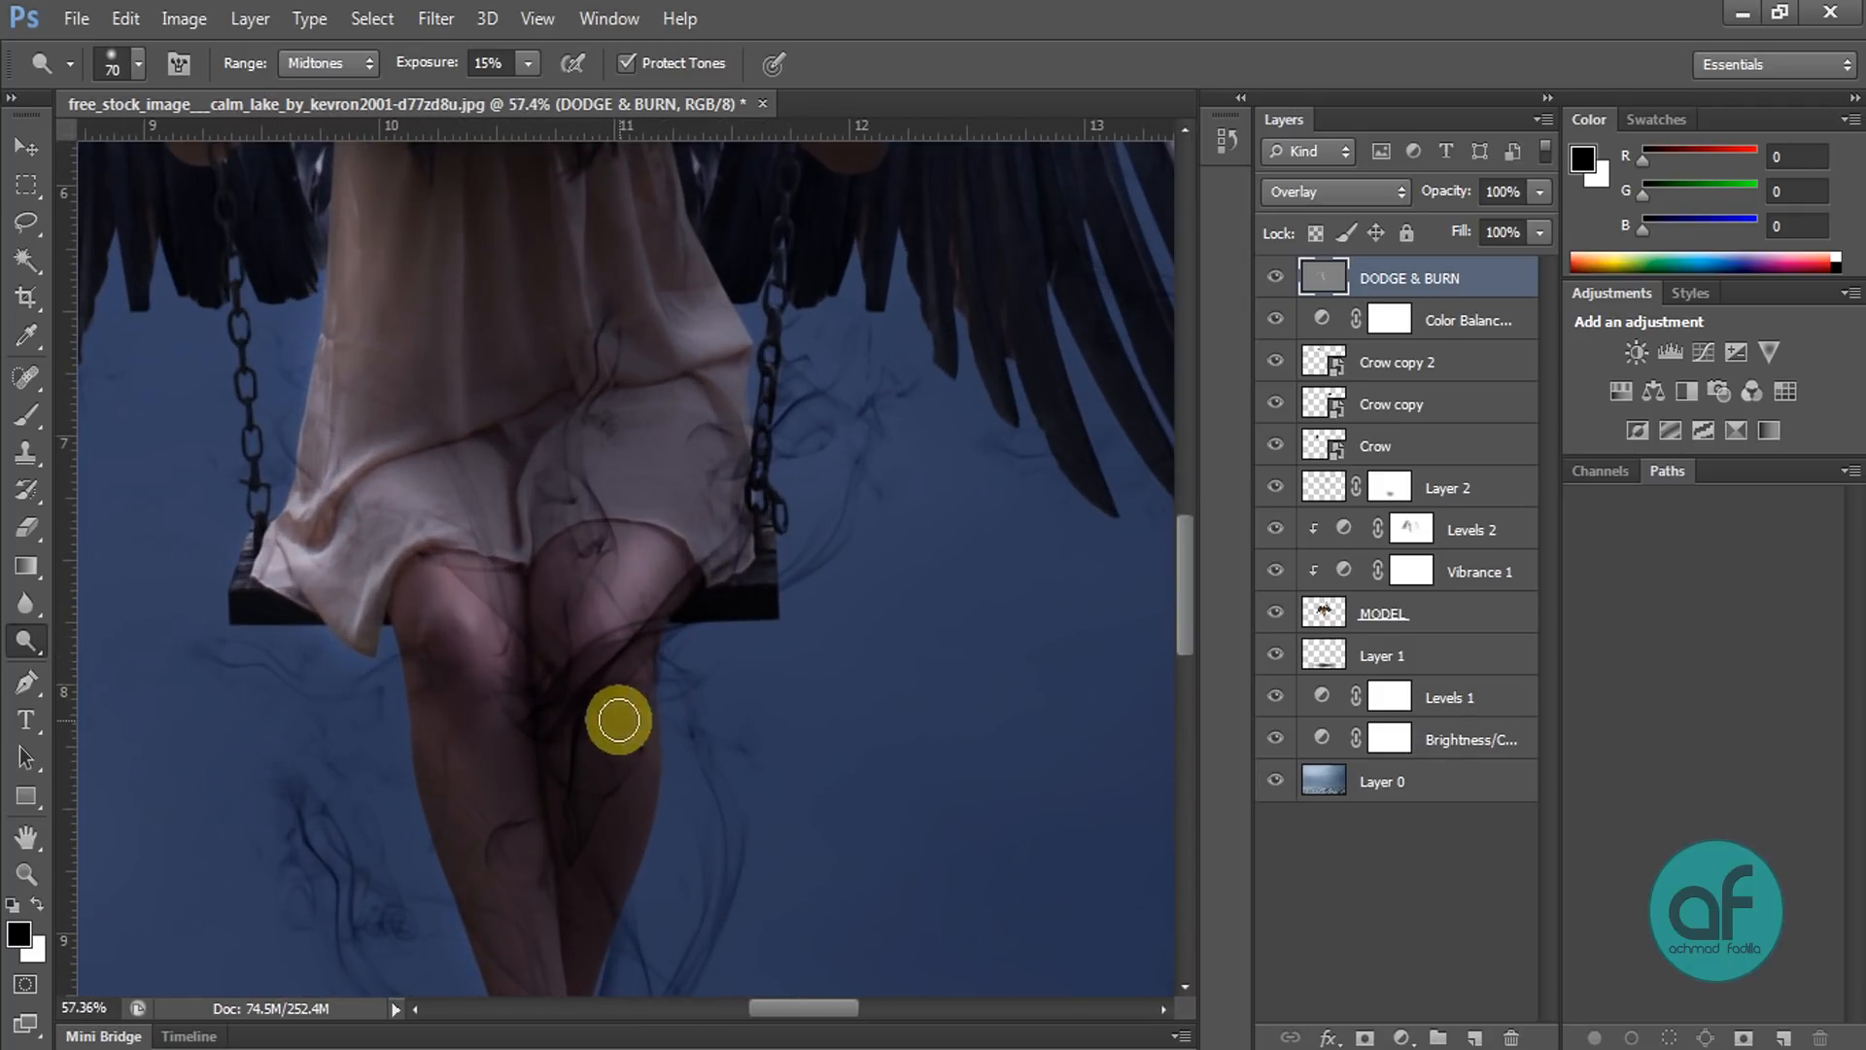
{"action": "scroll", "coordinate": [657, 605], "scroll_direction": "down", "scroll_amount": 2}
{"action": "scroll", "coordinate": [647, 778], "scroll_direction": "up", "scroll_amount": 3}
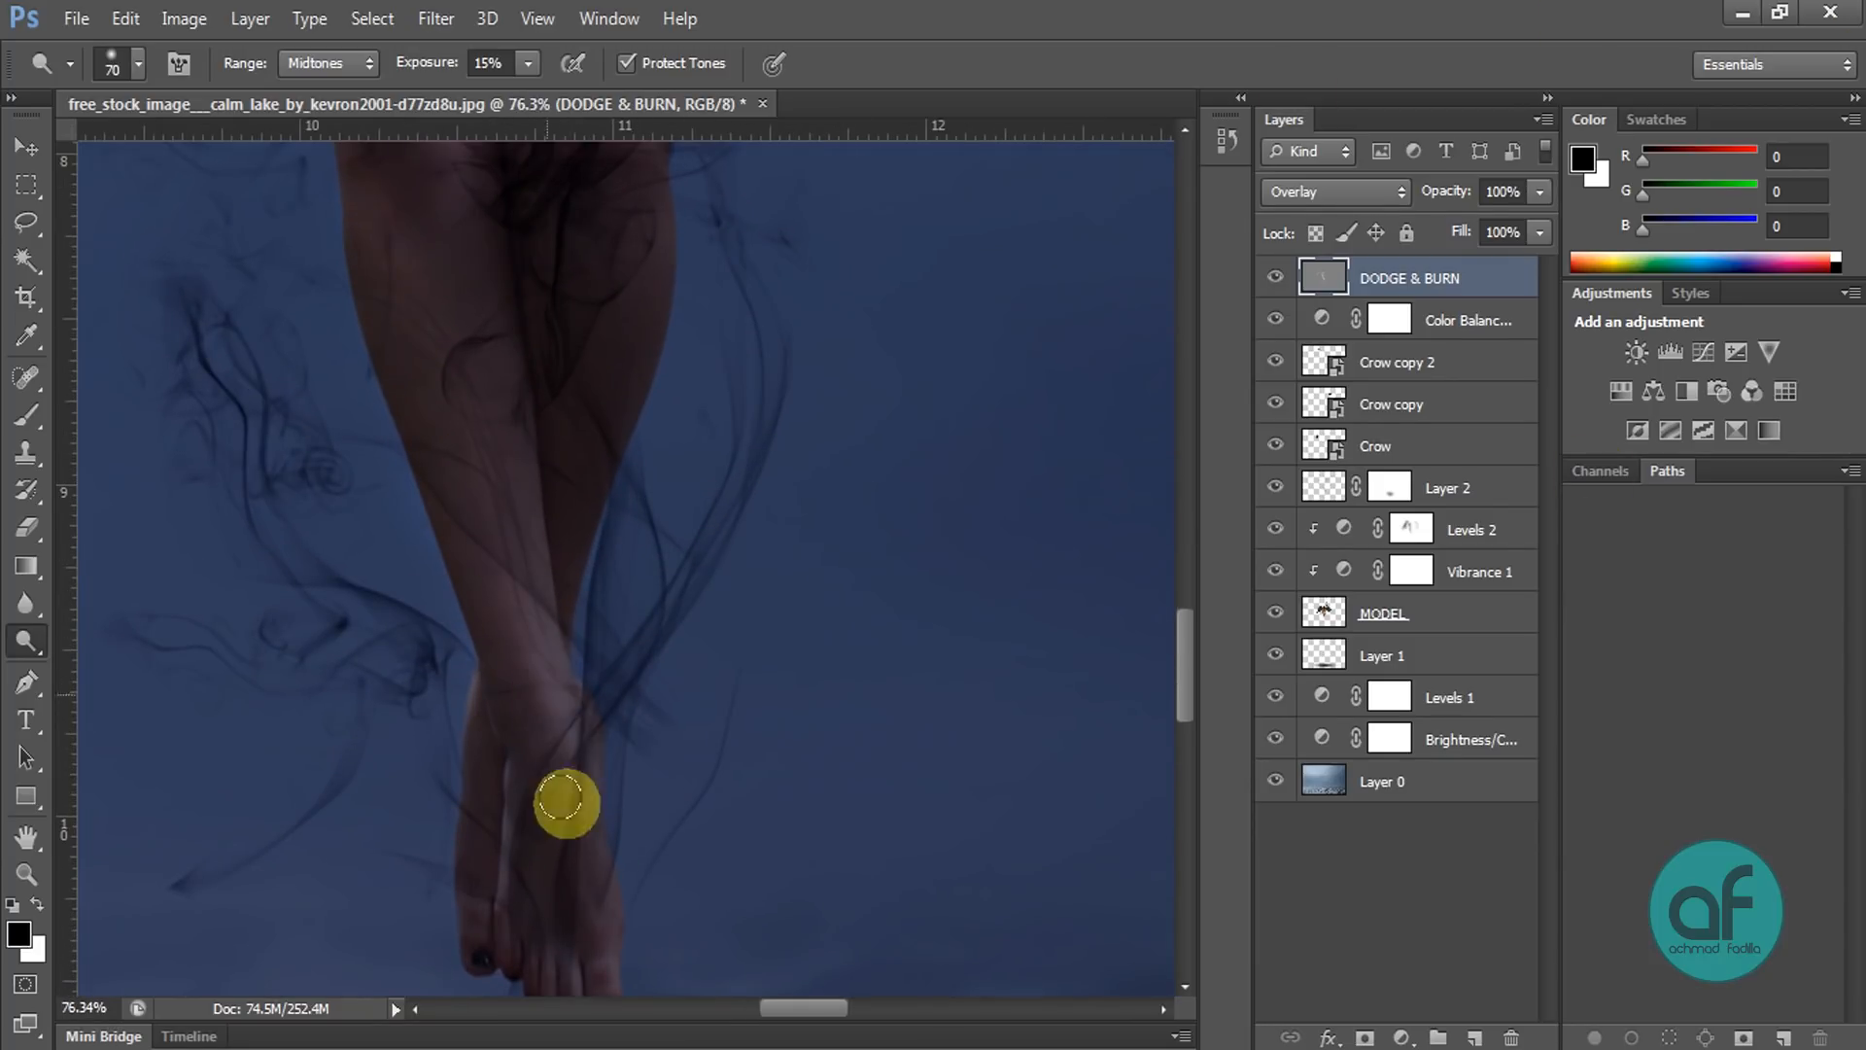
{"action": "mouse_move", "coordinate": [595, 827]}
{"action": "left_mouse_down"}
{"action": "mouse_move", "coordinate": [582, 676]}
{"action": "mouse_move", "coordinate": [496, 762]}
{"action": "left_mouse_up"}
{"action": "left_click_drag", "start_coordinate": [522, 620], "coordinate": [551, 740]}
{"action": "mouse_move", "coordinate": [444, 416]}
{"action": "left_mouse_down"}
{"action": "mouse_move", "coordinate": [527, 675]}
{"action": "mouse_move", "coordinate": [533, 652]}
{"action": "mouse_move", "coordinate": [643, 863]}
{"action": "left_mouse_up"}
{"action": "scroll", "coordinate": [583, 725], "scroll_direction": "down", "scroll_amount": 2}
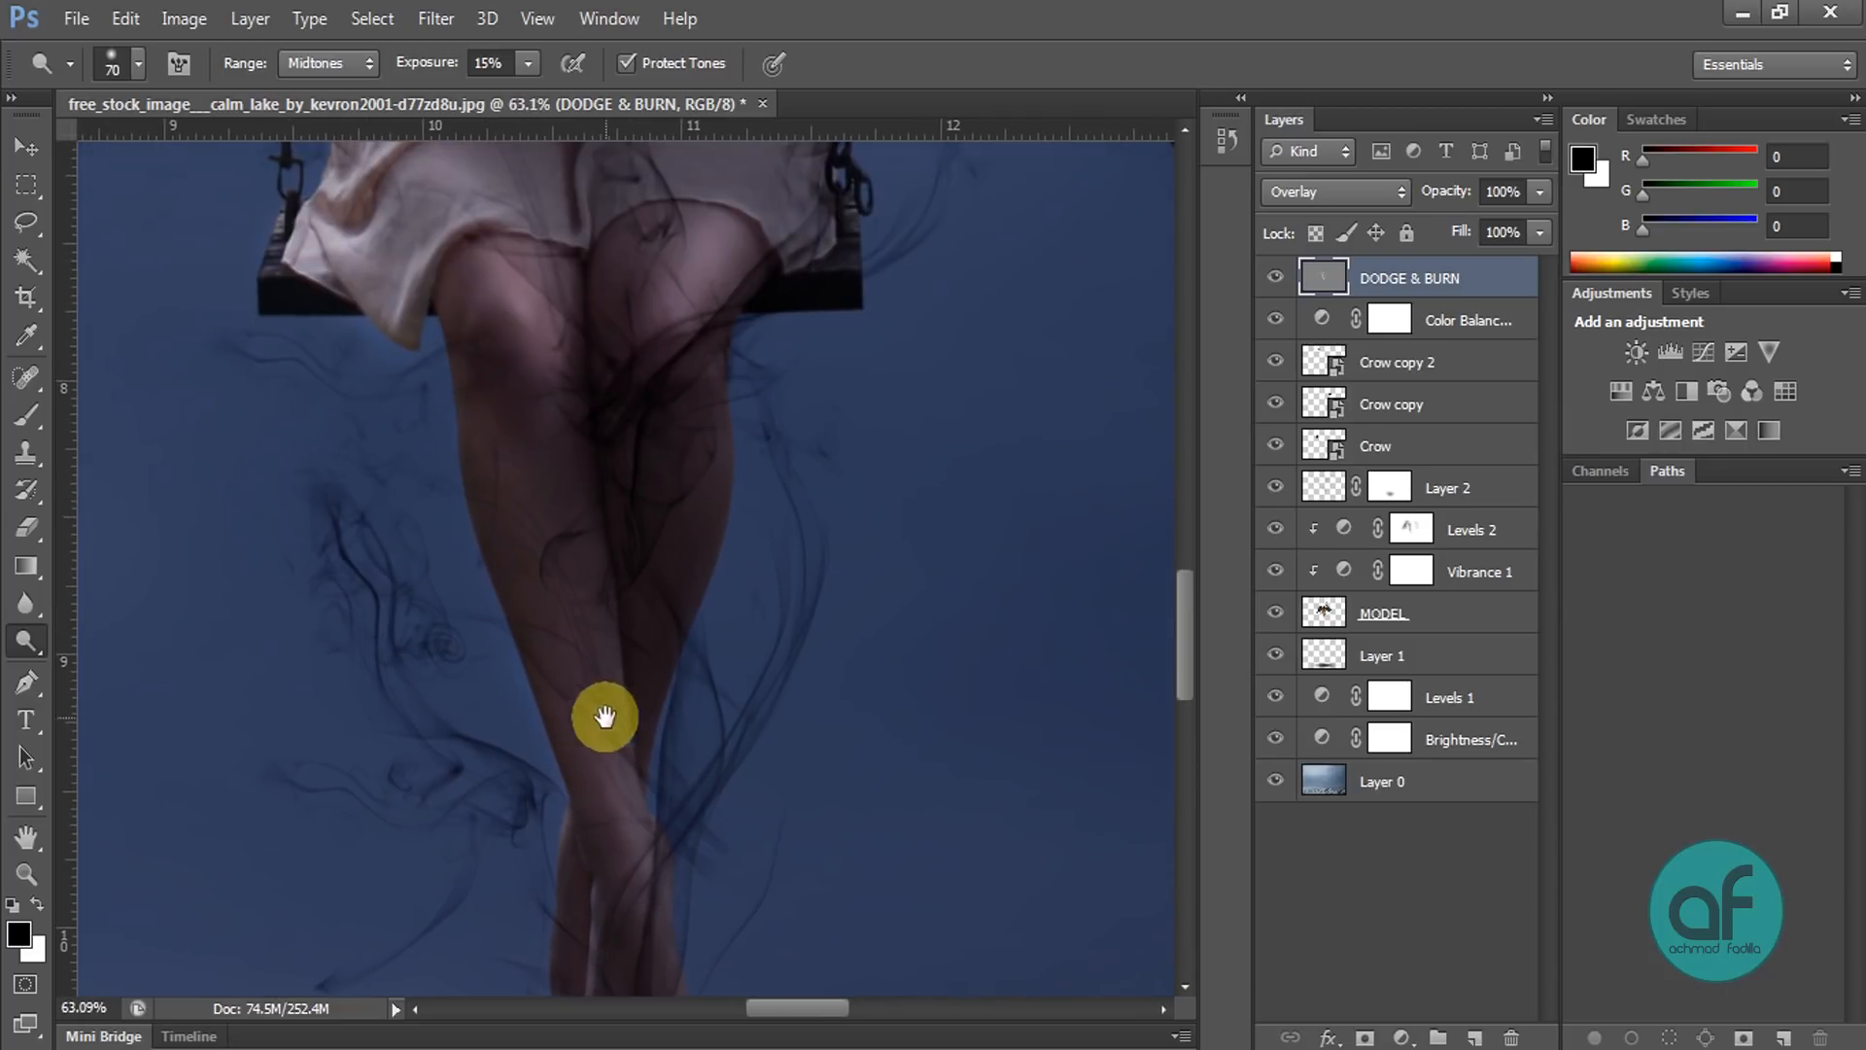
{"action": "scroll", "coordinate": [561, 675], "scroll_direction": "down", "scroll_amount": 10}
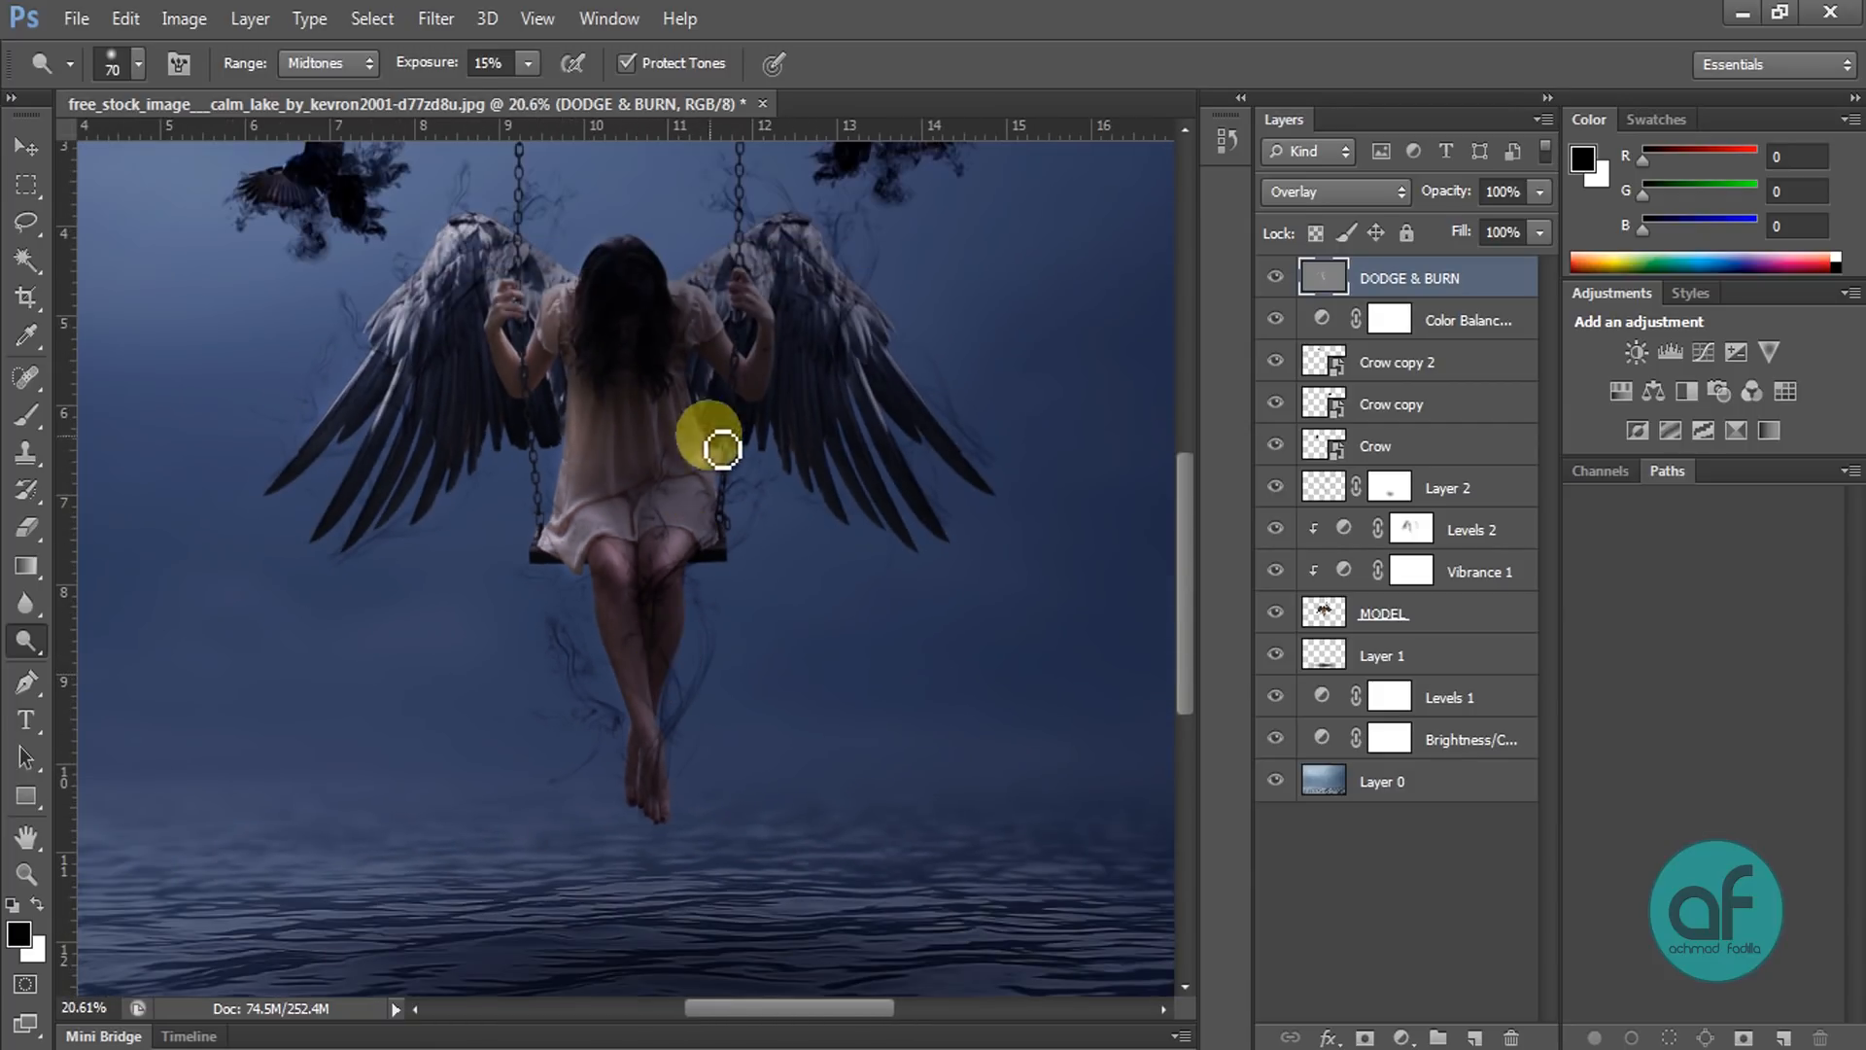
Step: Dodge the dress's sleeve beside the right chain, the waist and the skirt folds with the size 70 brush
{"action": "scroll", "coordinate": [749, 375], "scroll_direction": "up", "scroll_amount": 8}
{"action": "scroll", "coordinate": [774, 356], "scroll_direction": "up", "scroll_amount": 2}
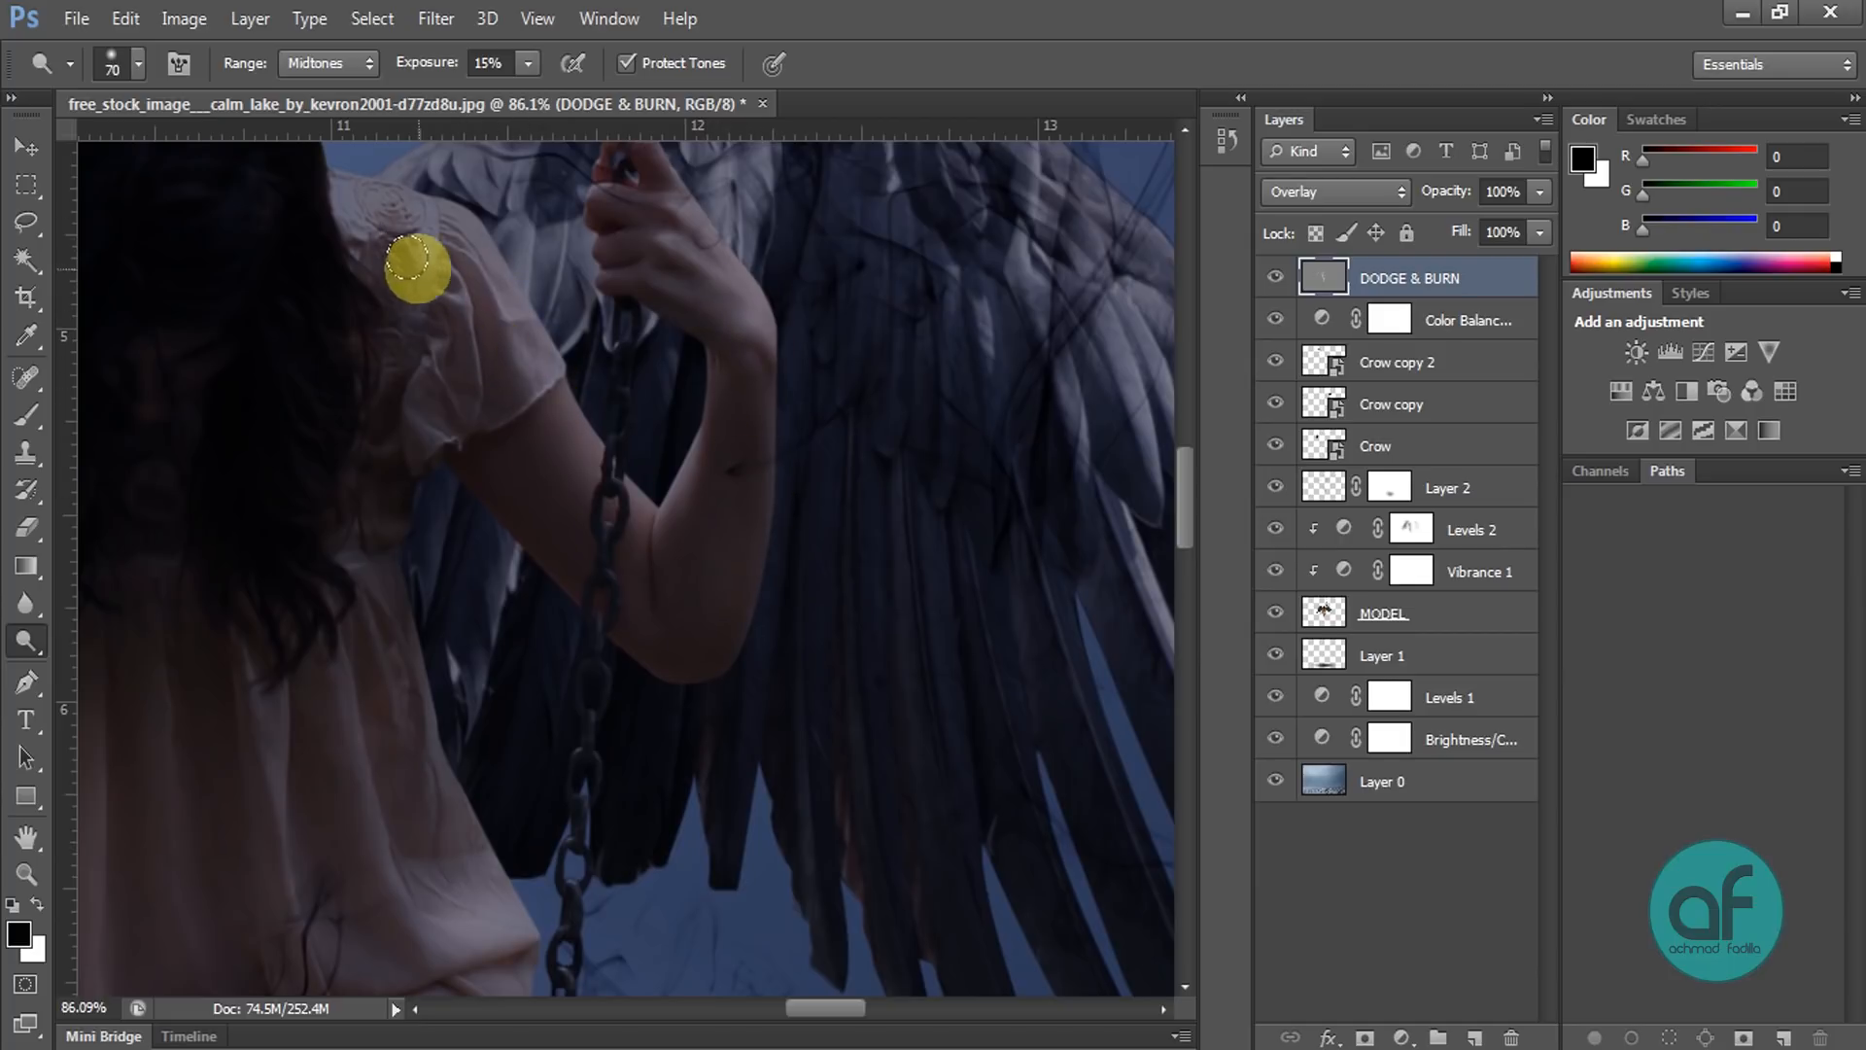
{"action": "left_click_drag", "start_coordinate": [363, 584], "coordinate": [502, 390]}
{"action": "left_click_drag", "start_coordinate": [410, 531], "coordinate": [417, 780]}
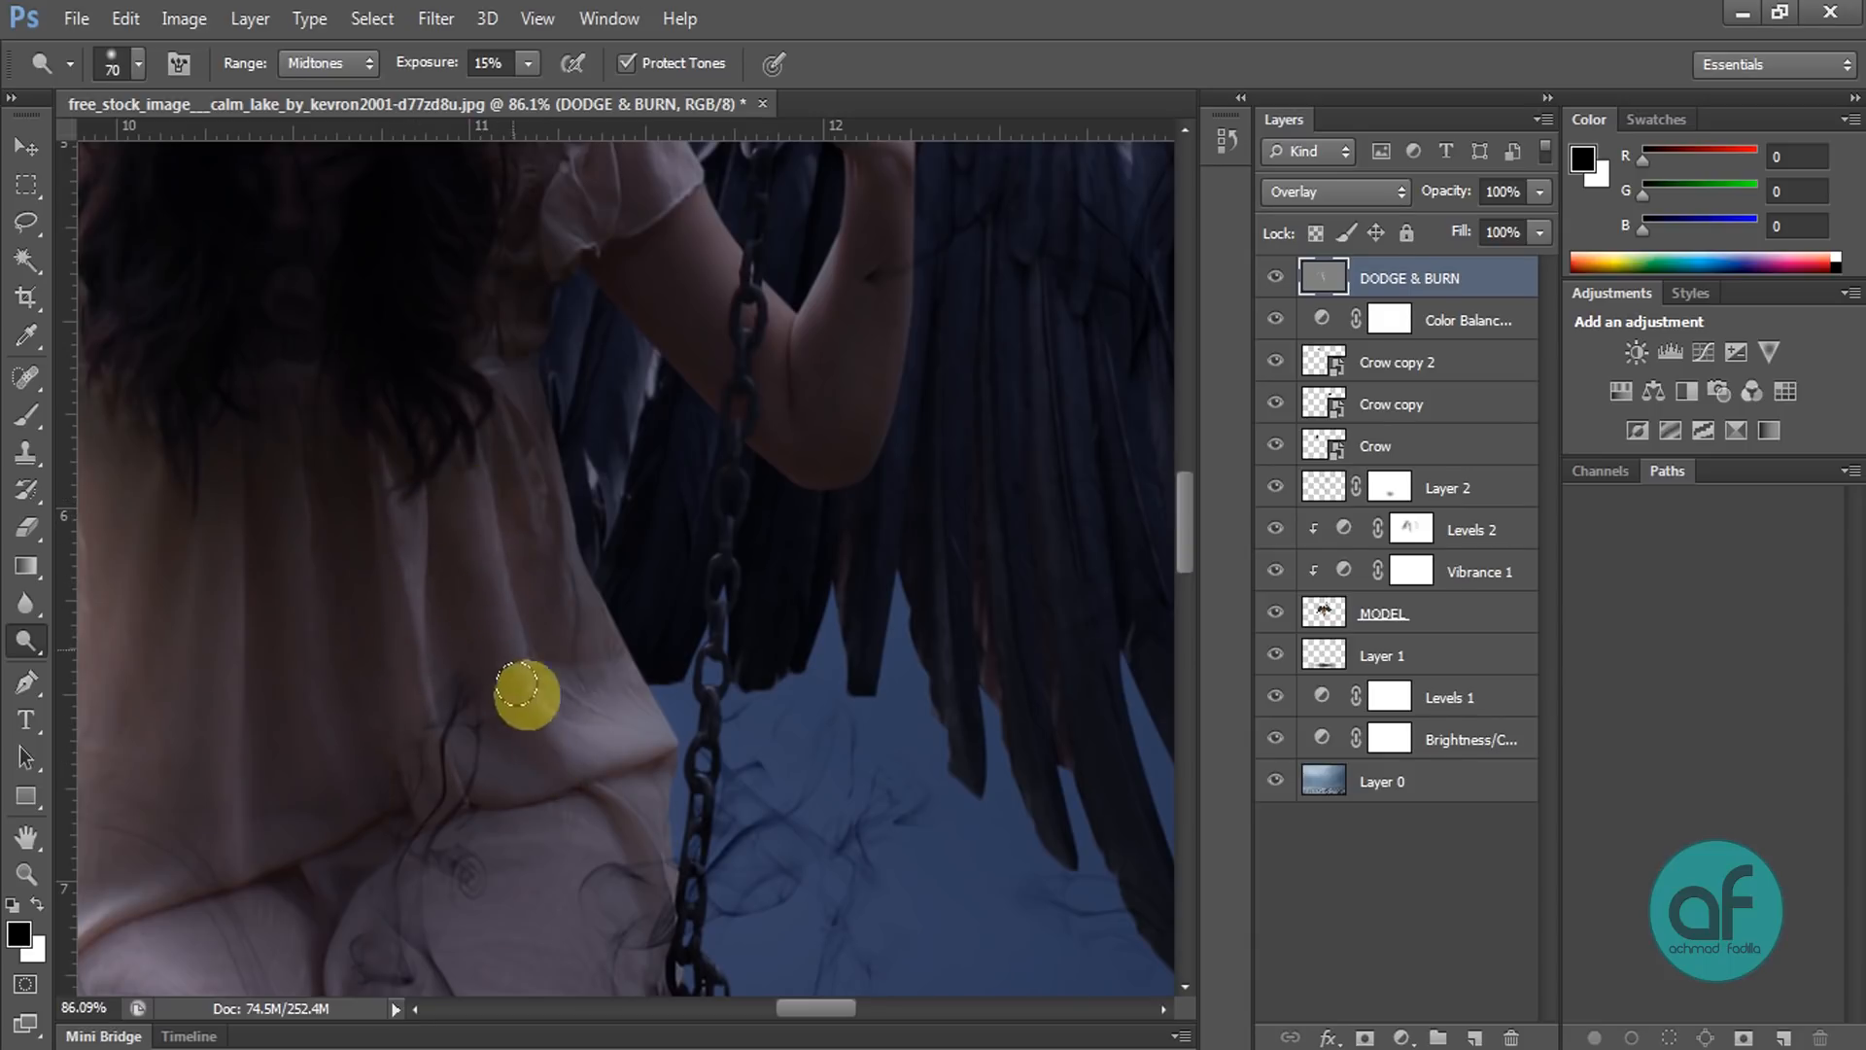
{"action": "left_click_drag", "start_coordinate": [596, 624], "coordinate": [803, 507]}
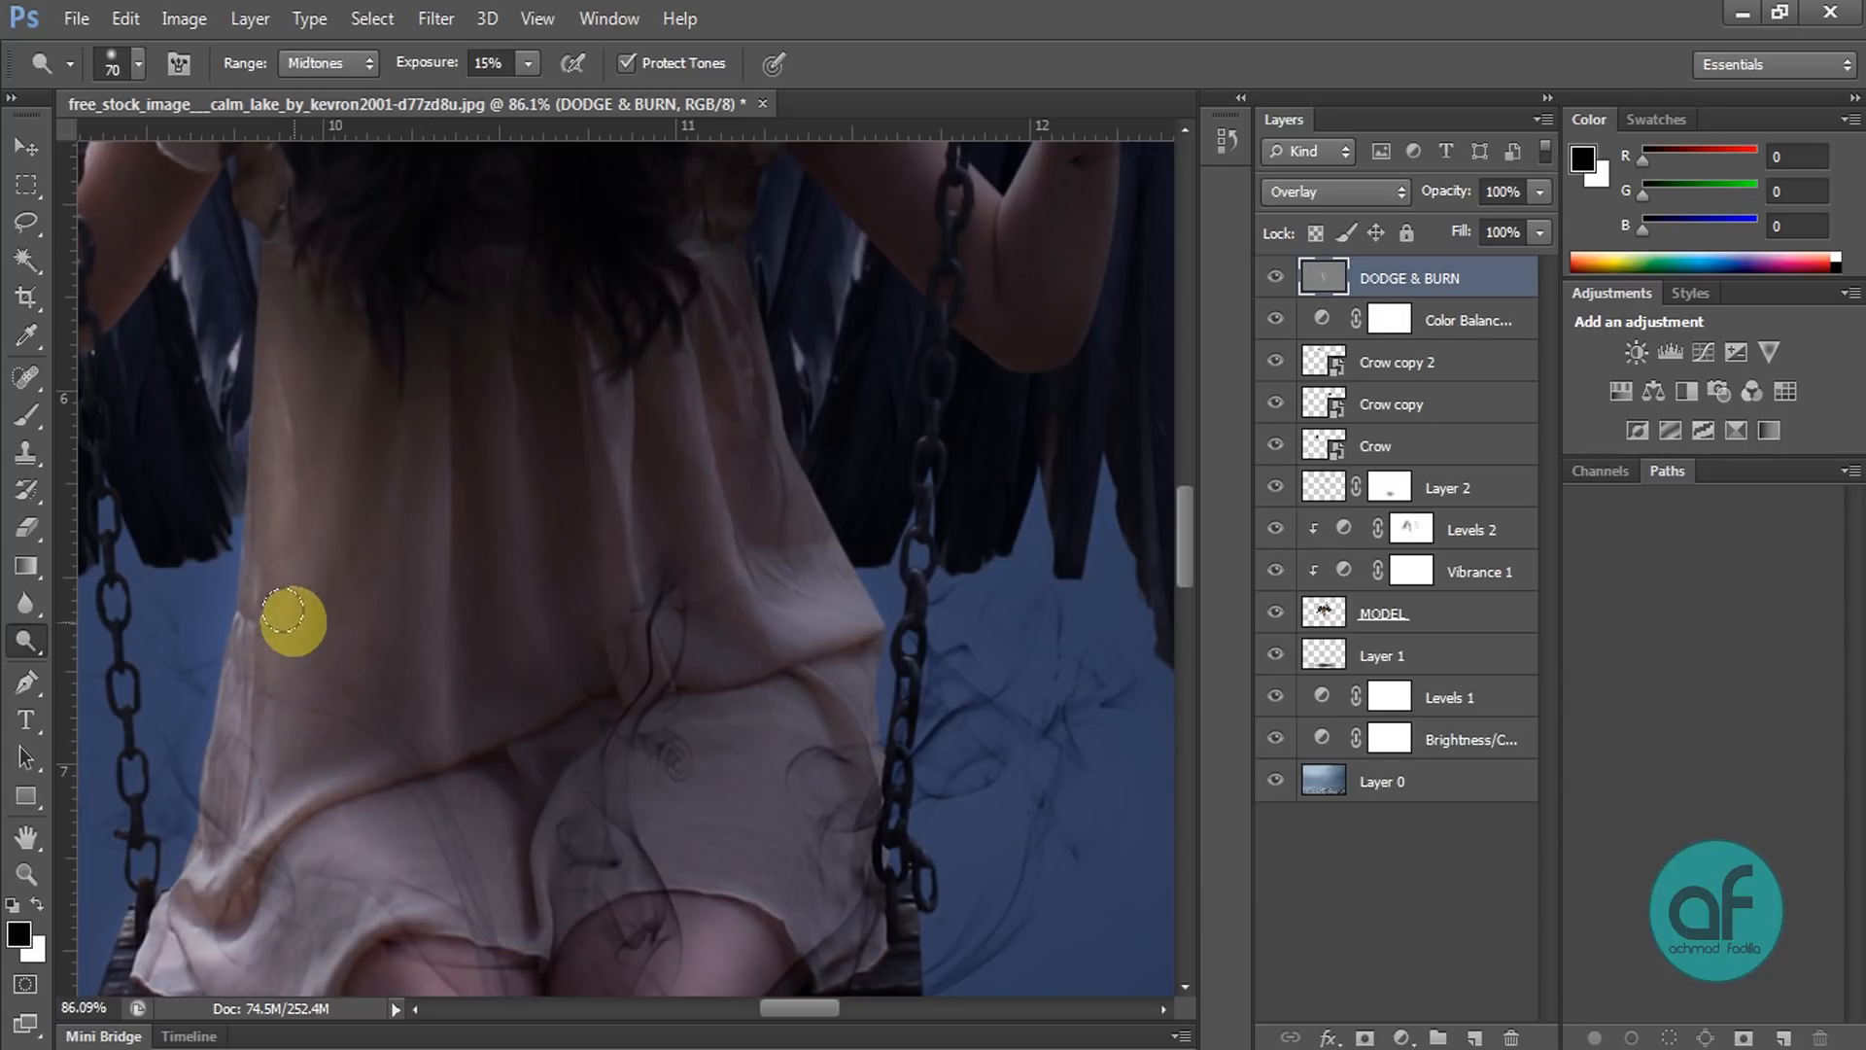
{"action": "scroll", "coordinate": [211, 891], "scroll_direction": "down", "scroll_amount": 6}
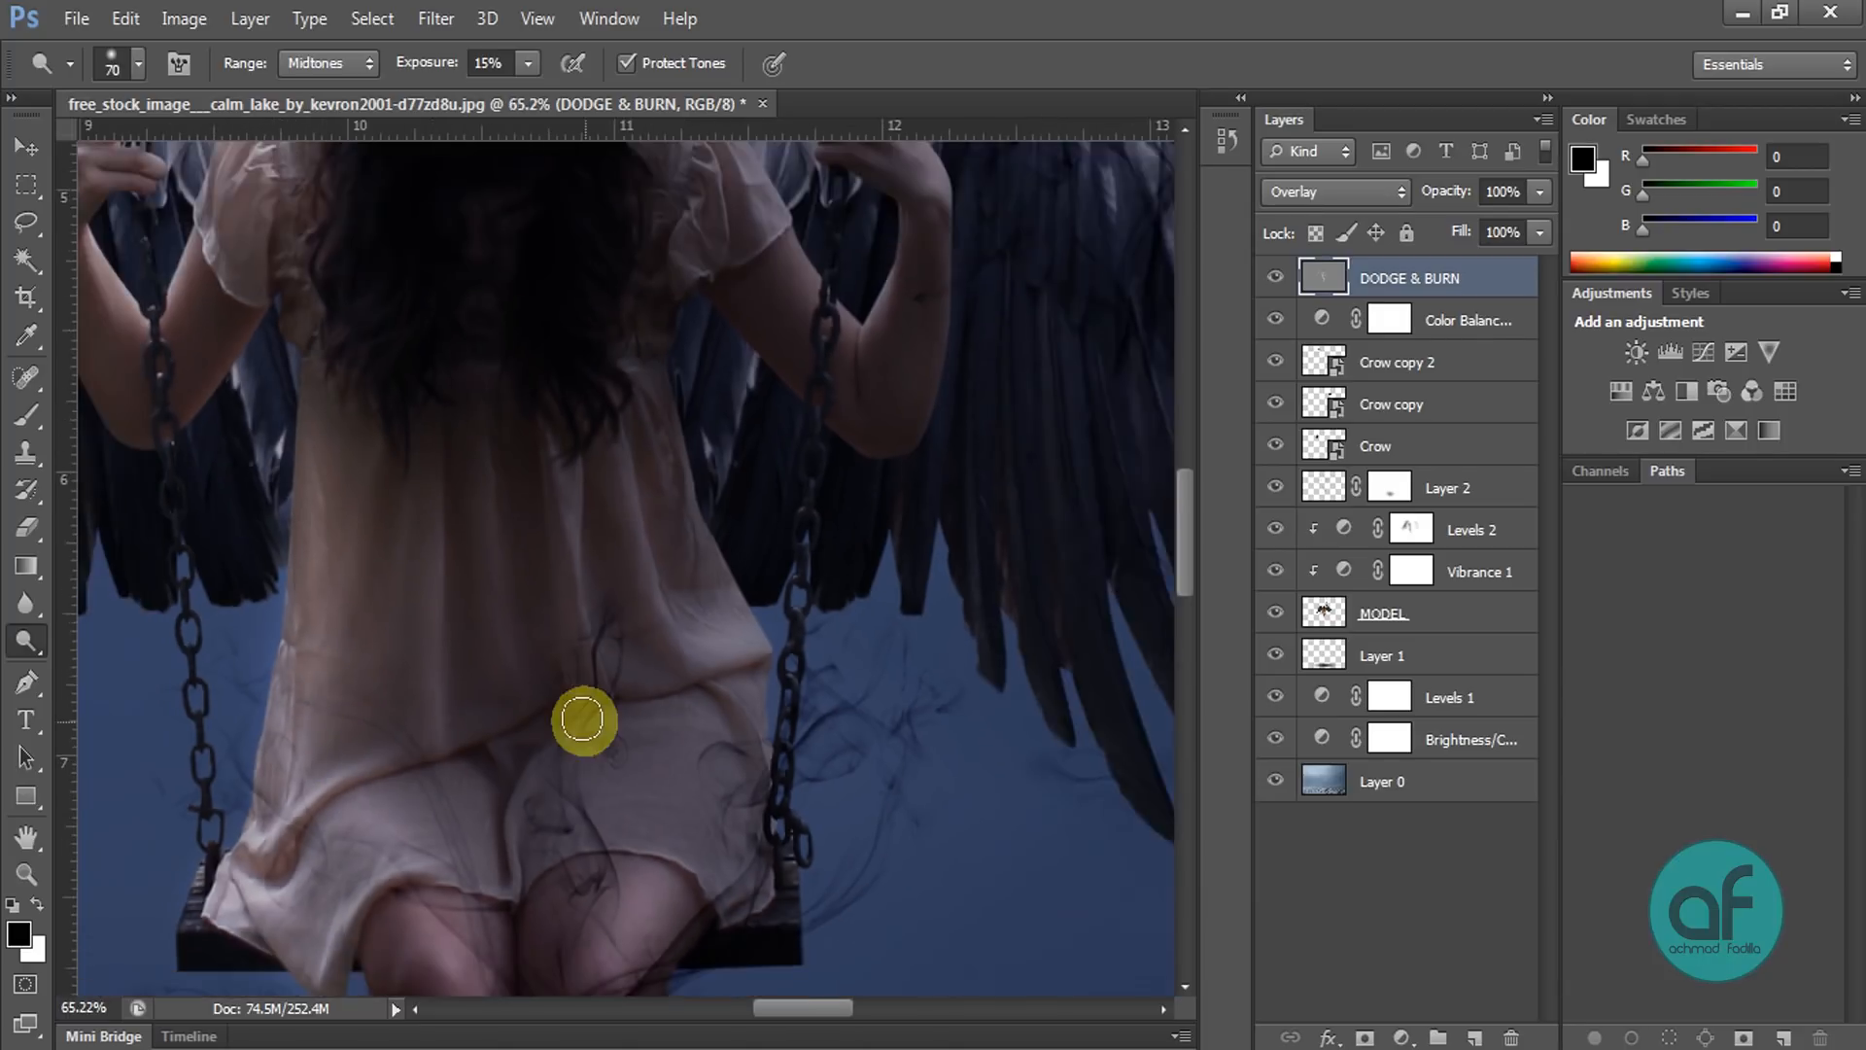
{"action": "scroll", "coordinate": [735, 609], "scroll_direction": "down", "scroll_amount": 5}
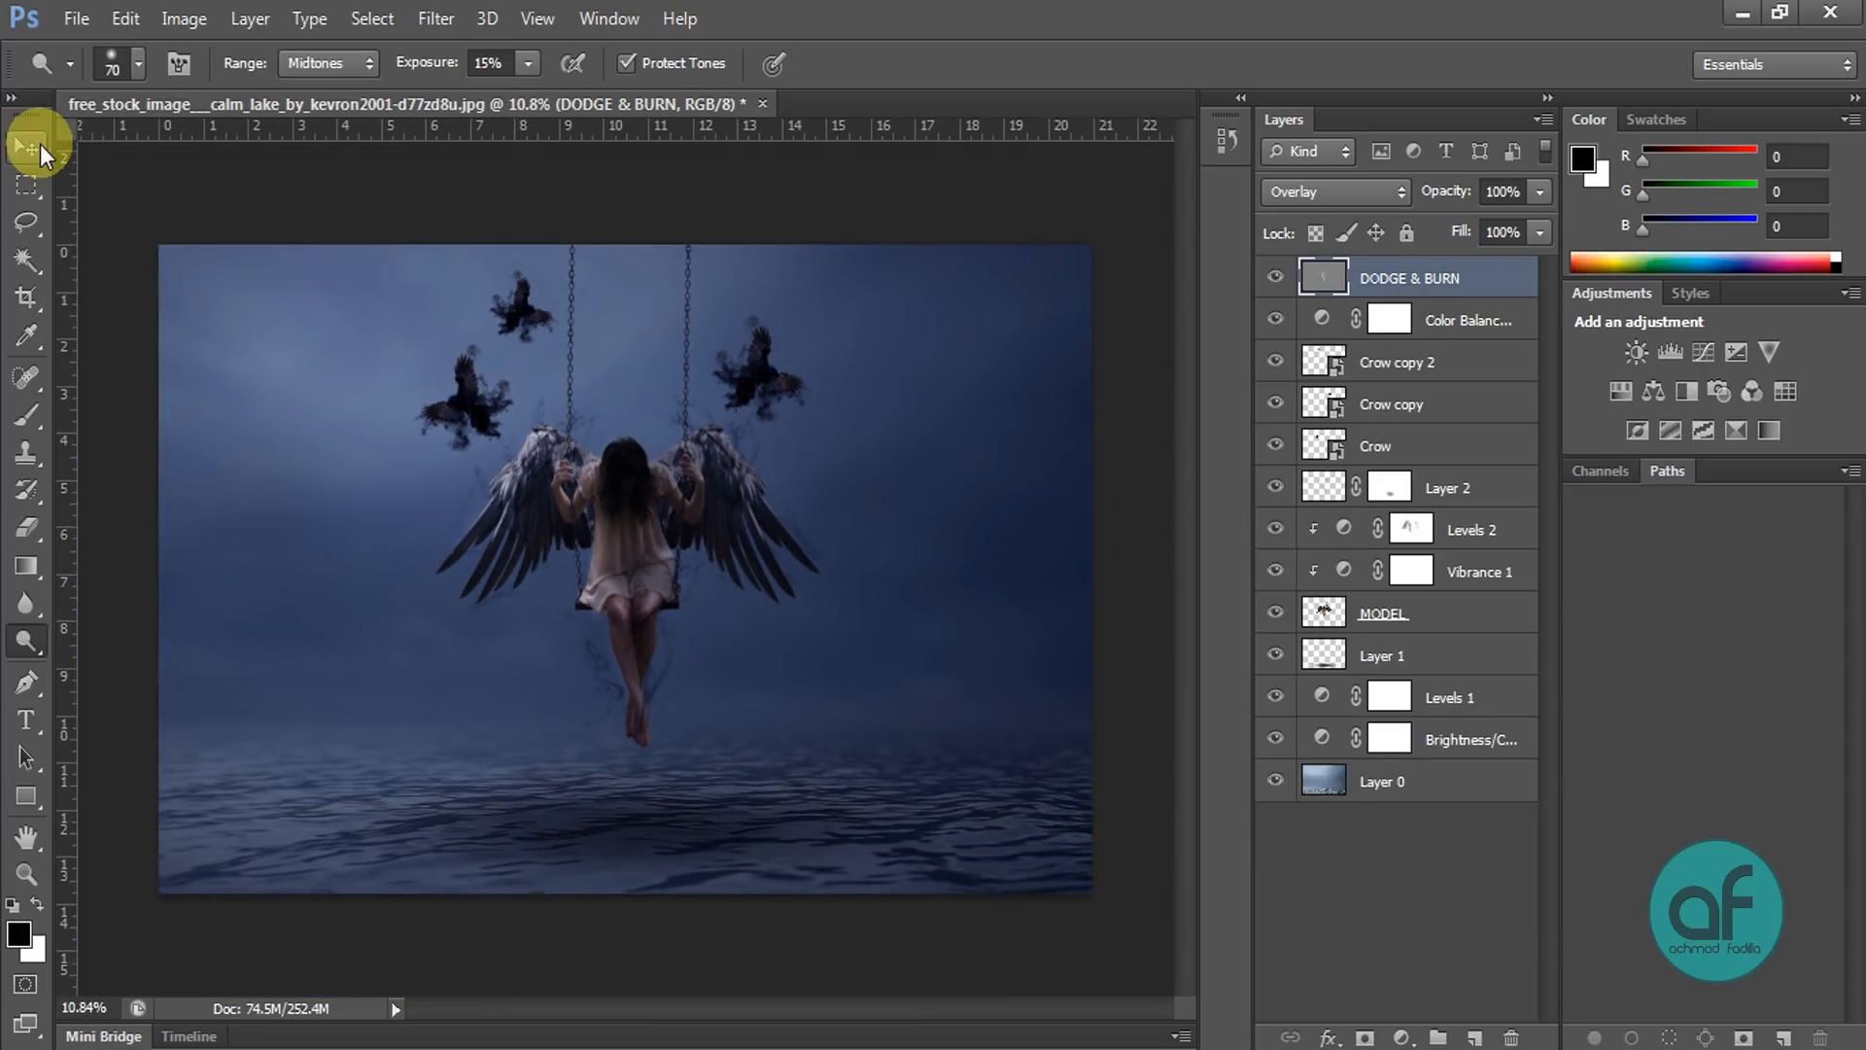
Step: Switch to the Move tool and lower the opacity of Layer 1, the shadow on the water, to 52%
{"action": "left_click", "coordinate": [27, 146]}
{"action": "left_click", "coordinate": [234, 202]}
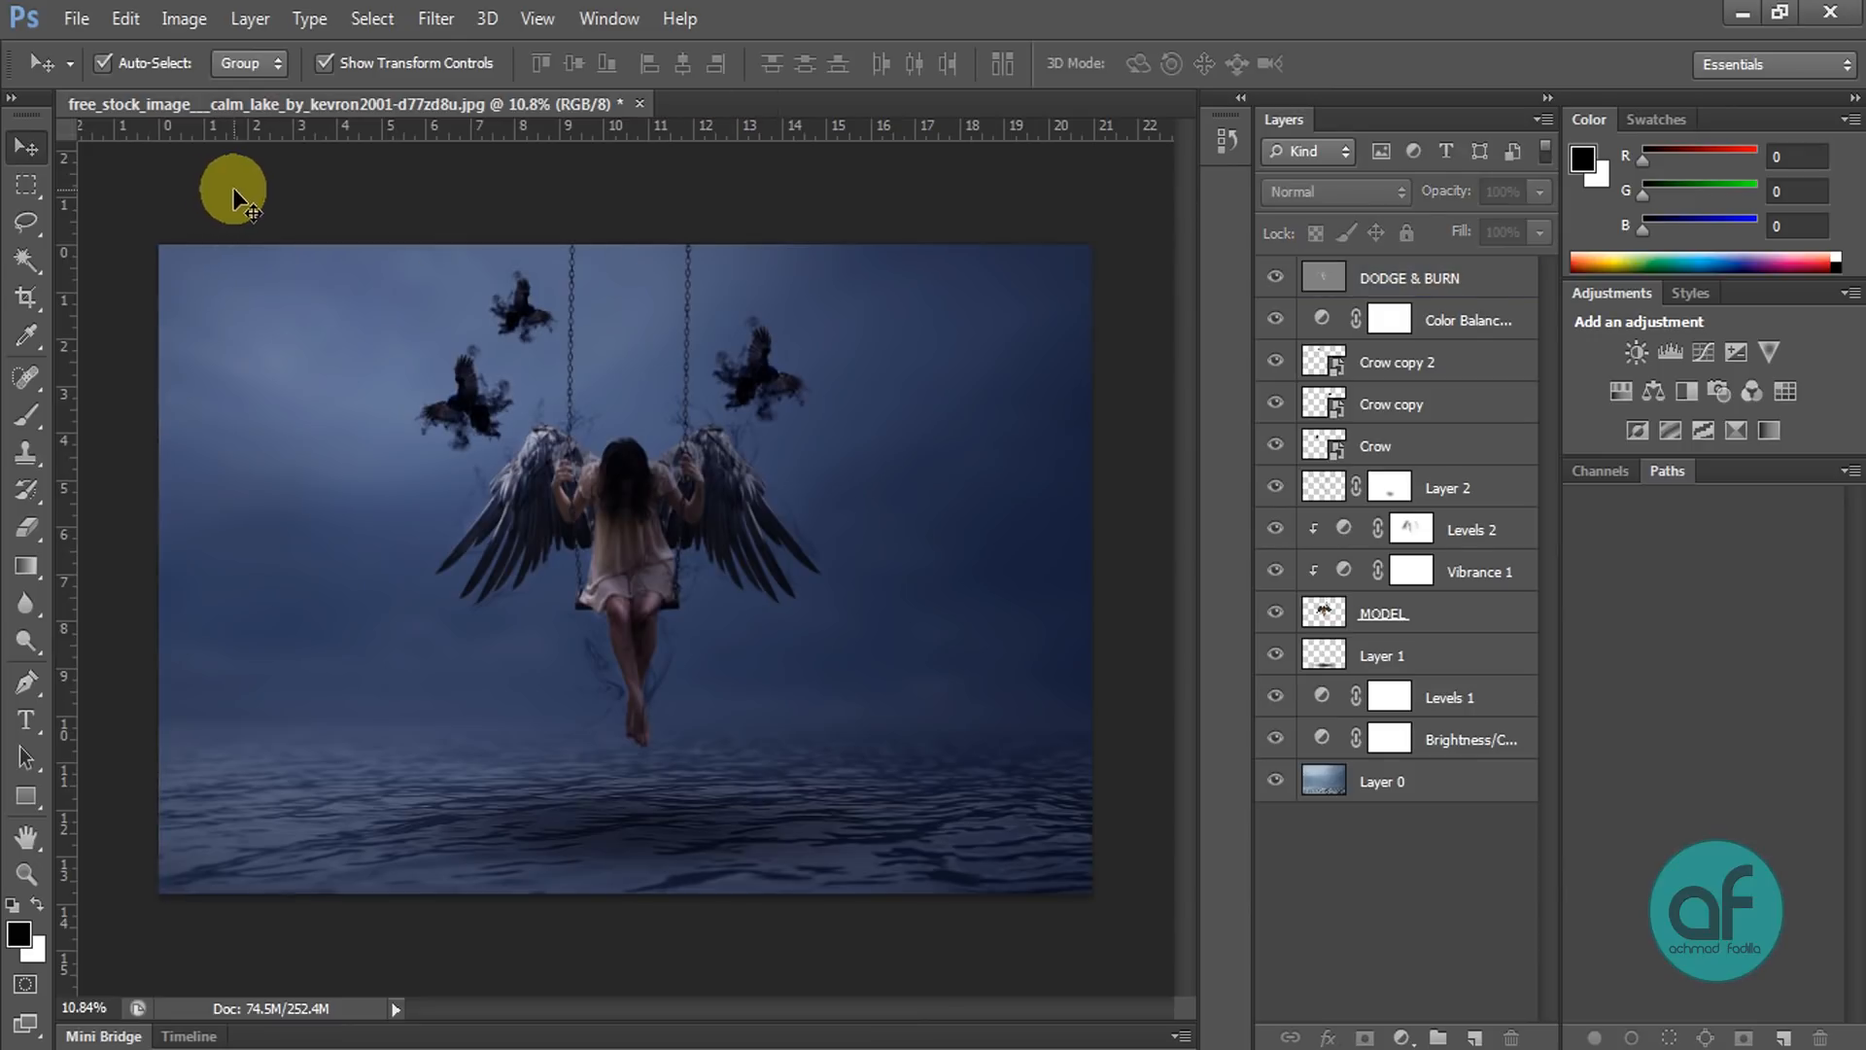
{"action": "scroll", "coordinate": [708, 721], "scroll_direction": "up", "scroll_amount": 1}
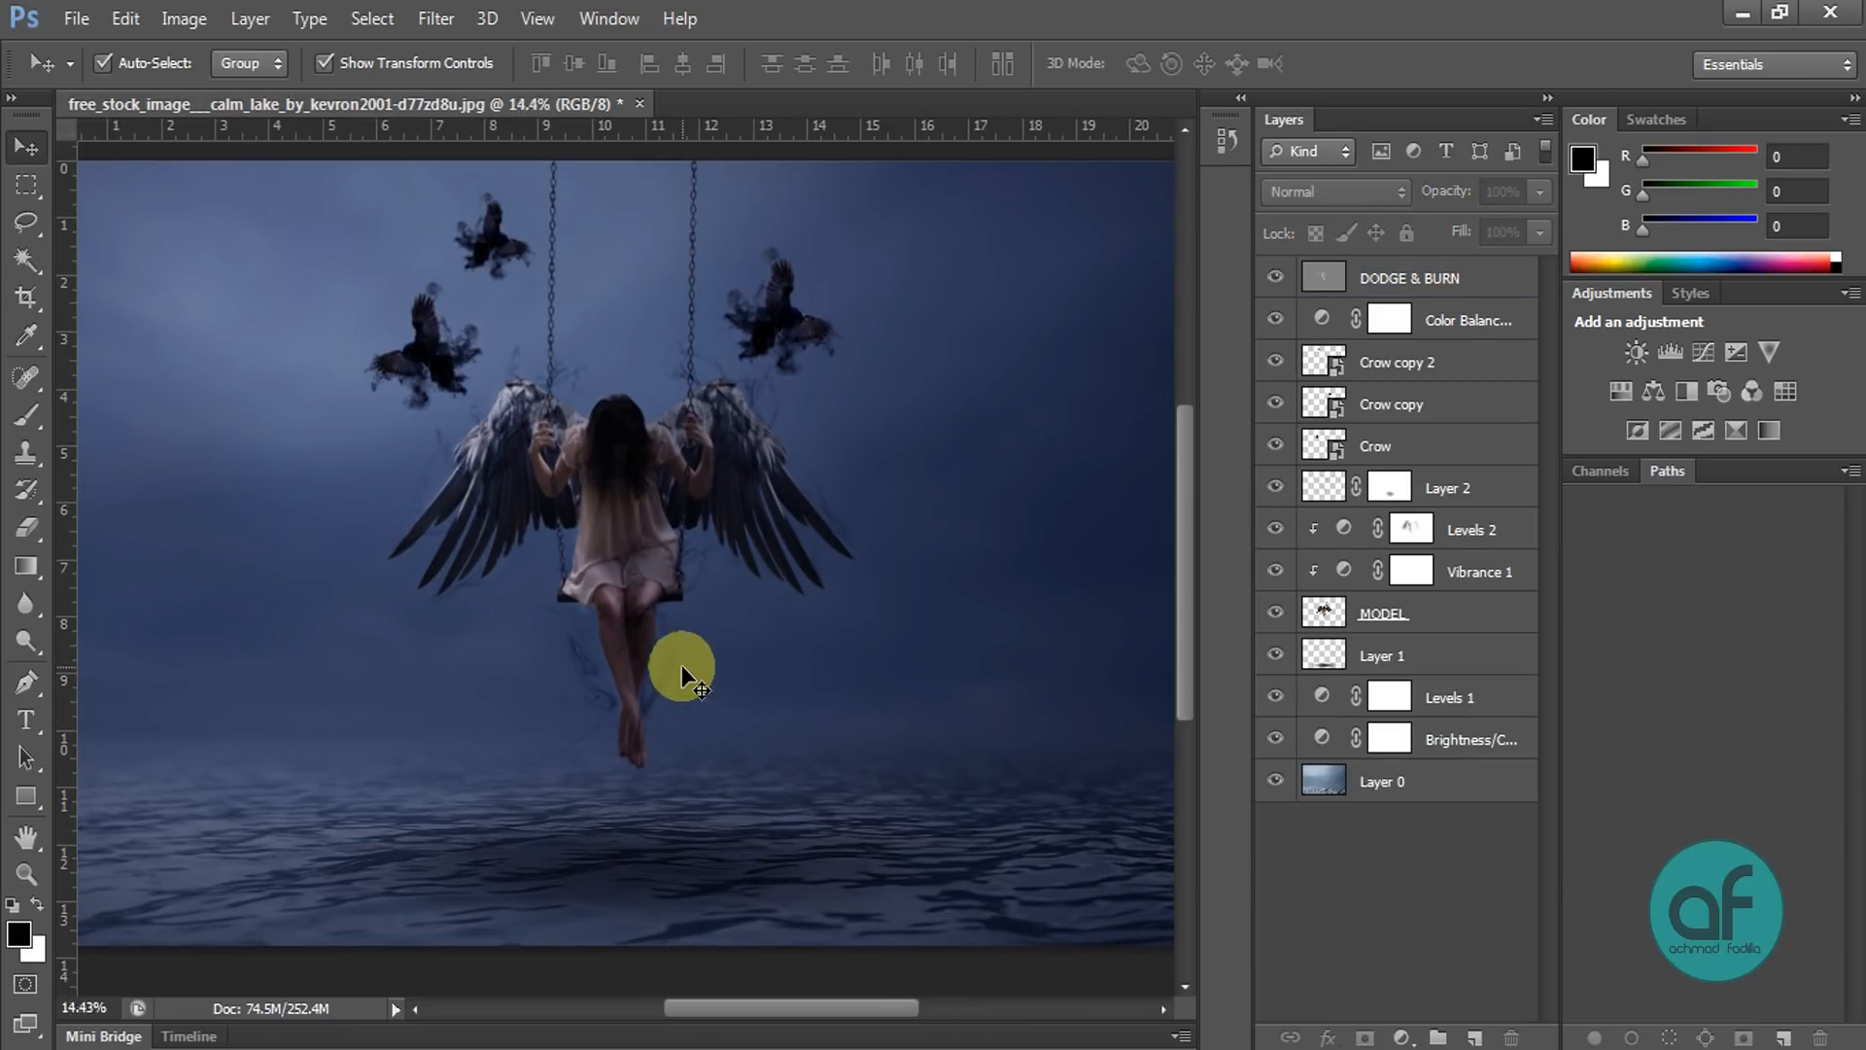
{"action": "scroll", "coordinate": [680, 665], "scroll_direction": "up", "scroll_amount": 3}
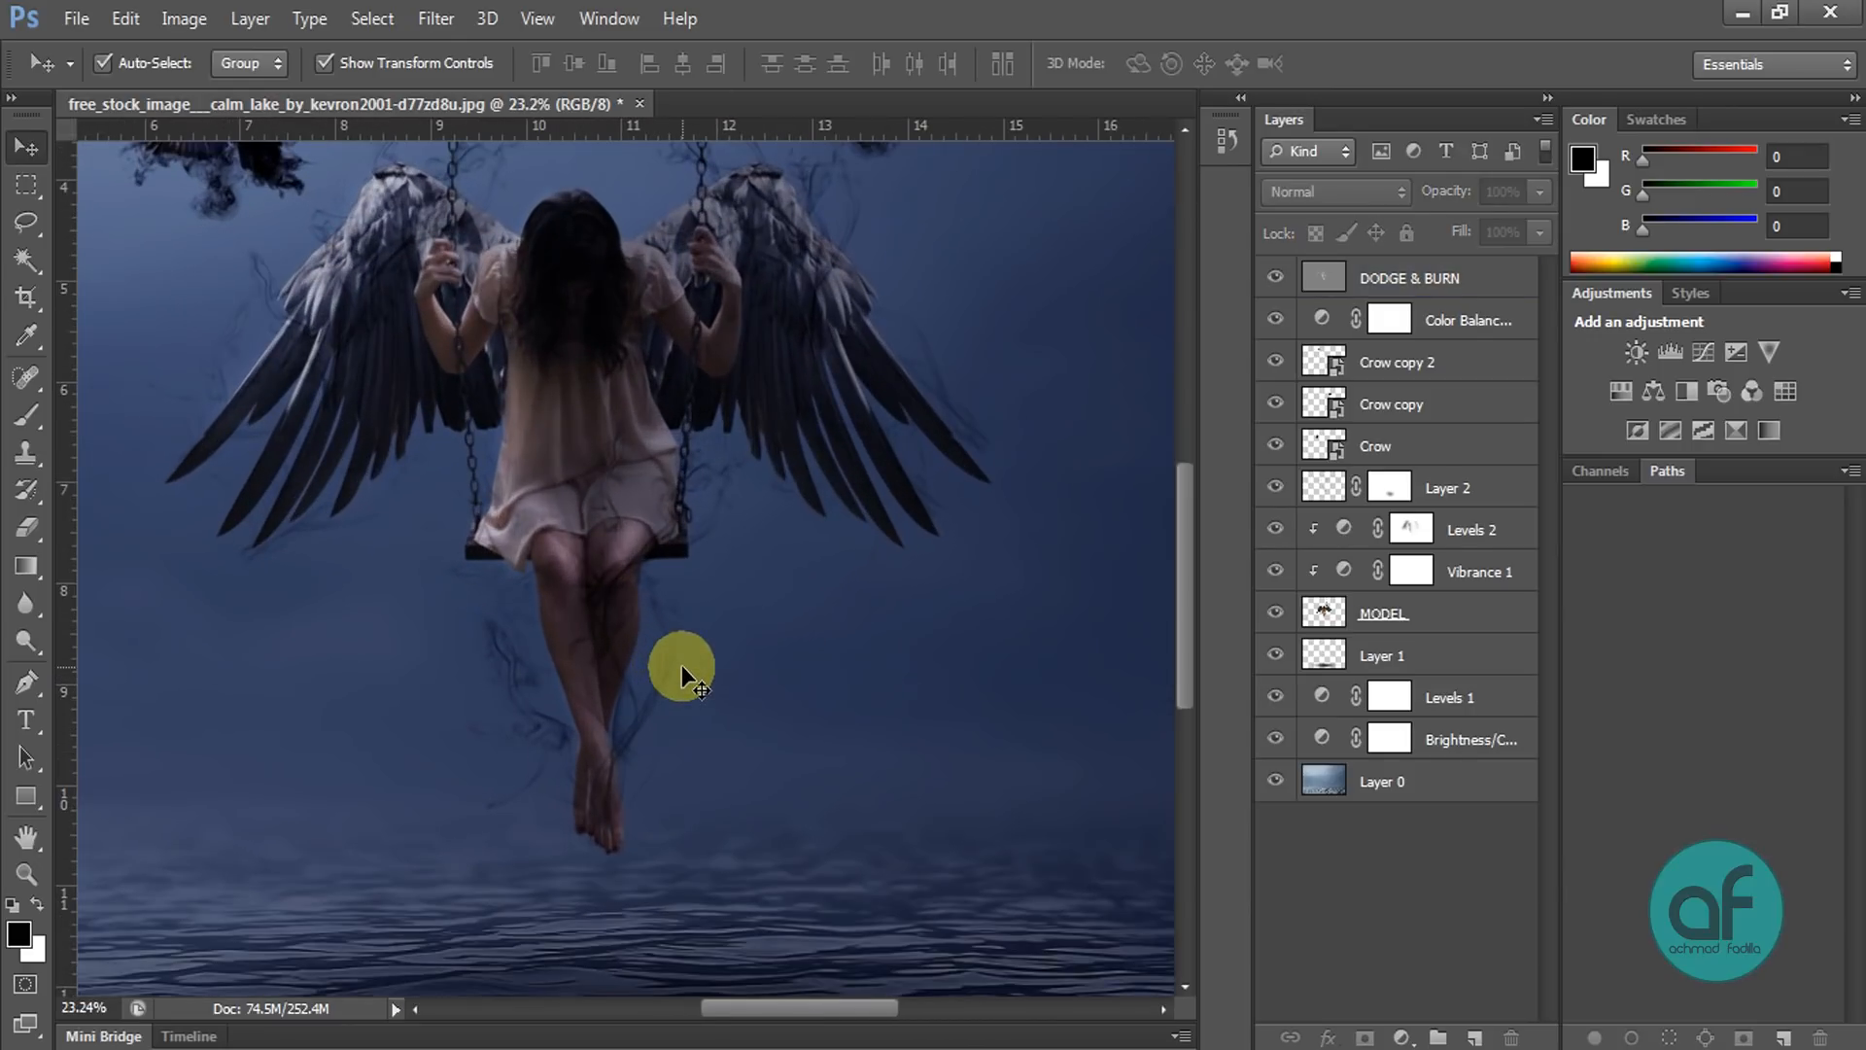
{"action": "left_click", "coordinate": [1393, 622]}
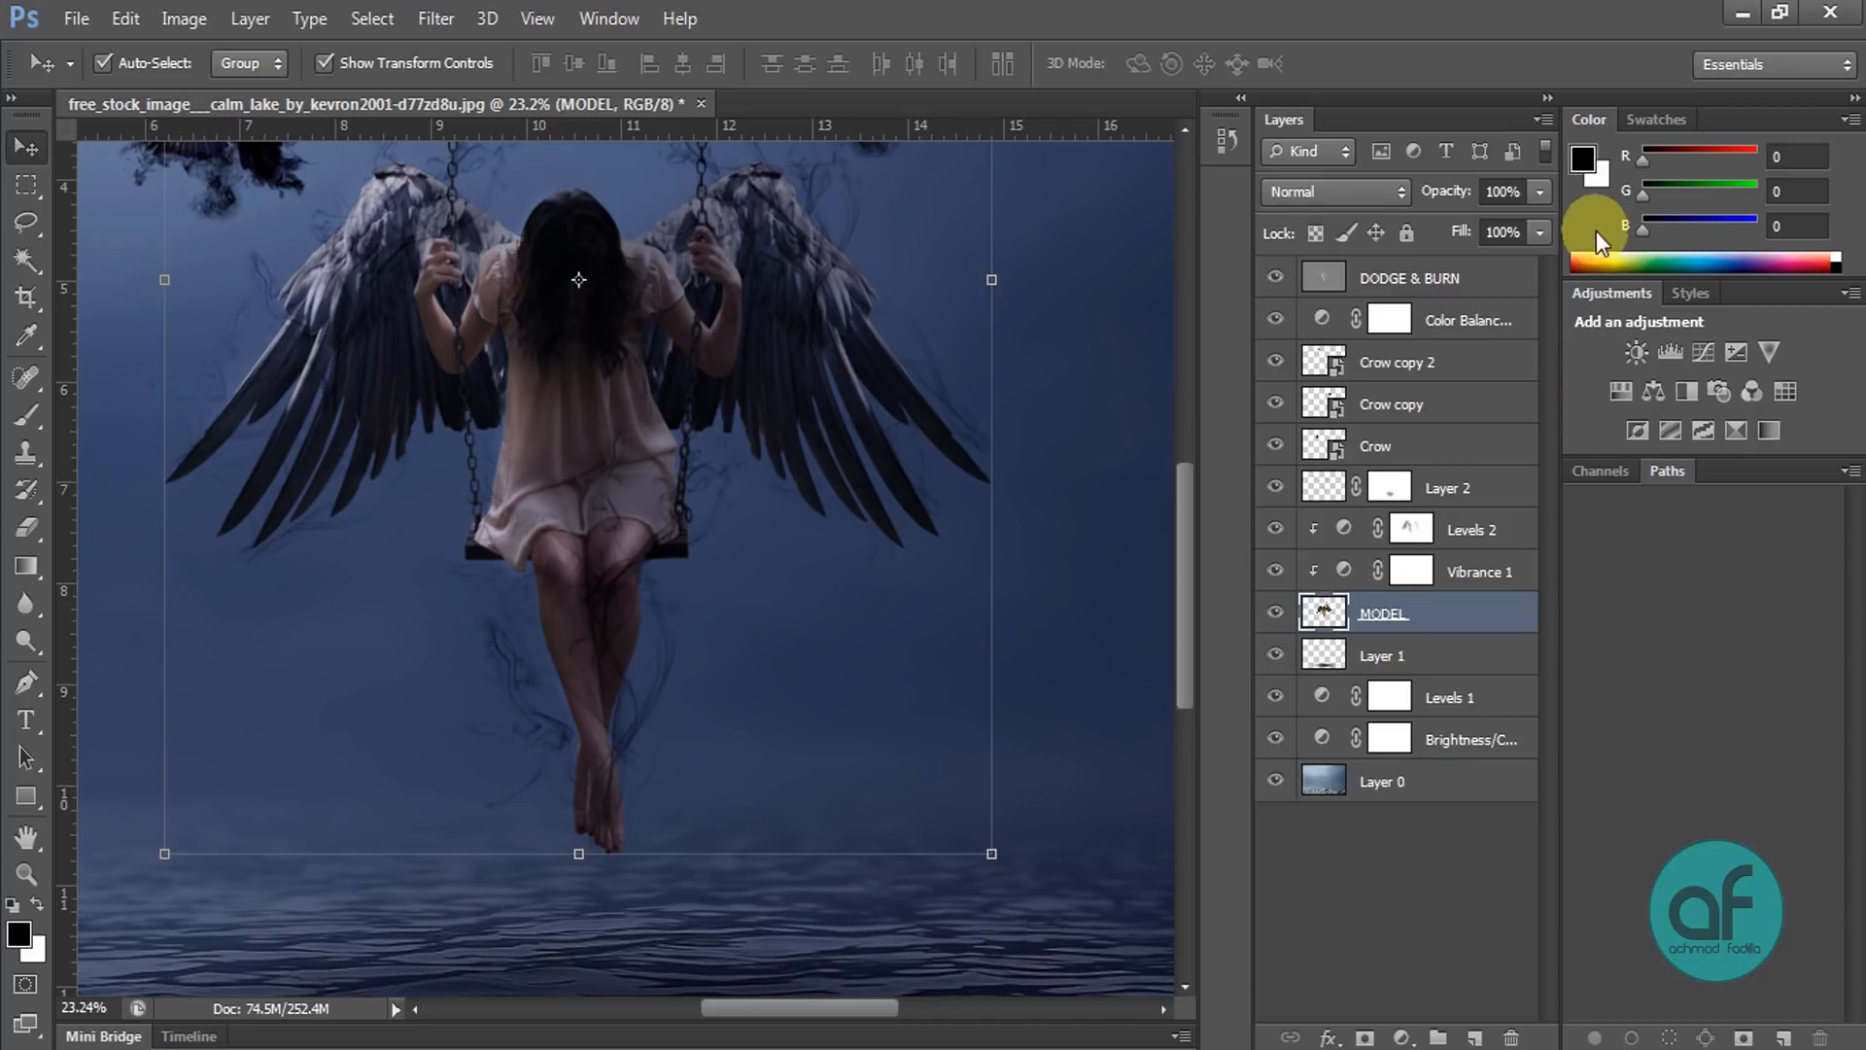
{"action": "left_click", "coordinate": [1445, 649]}
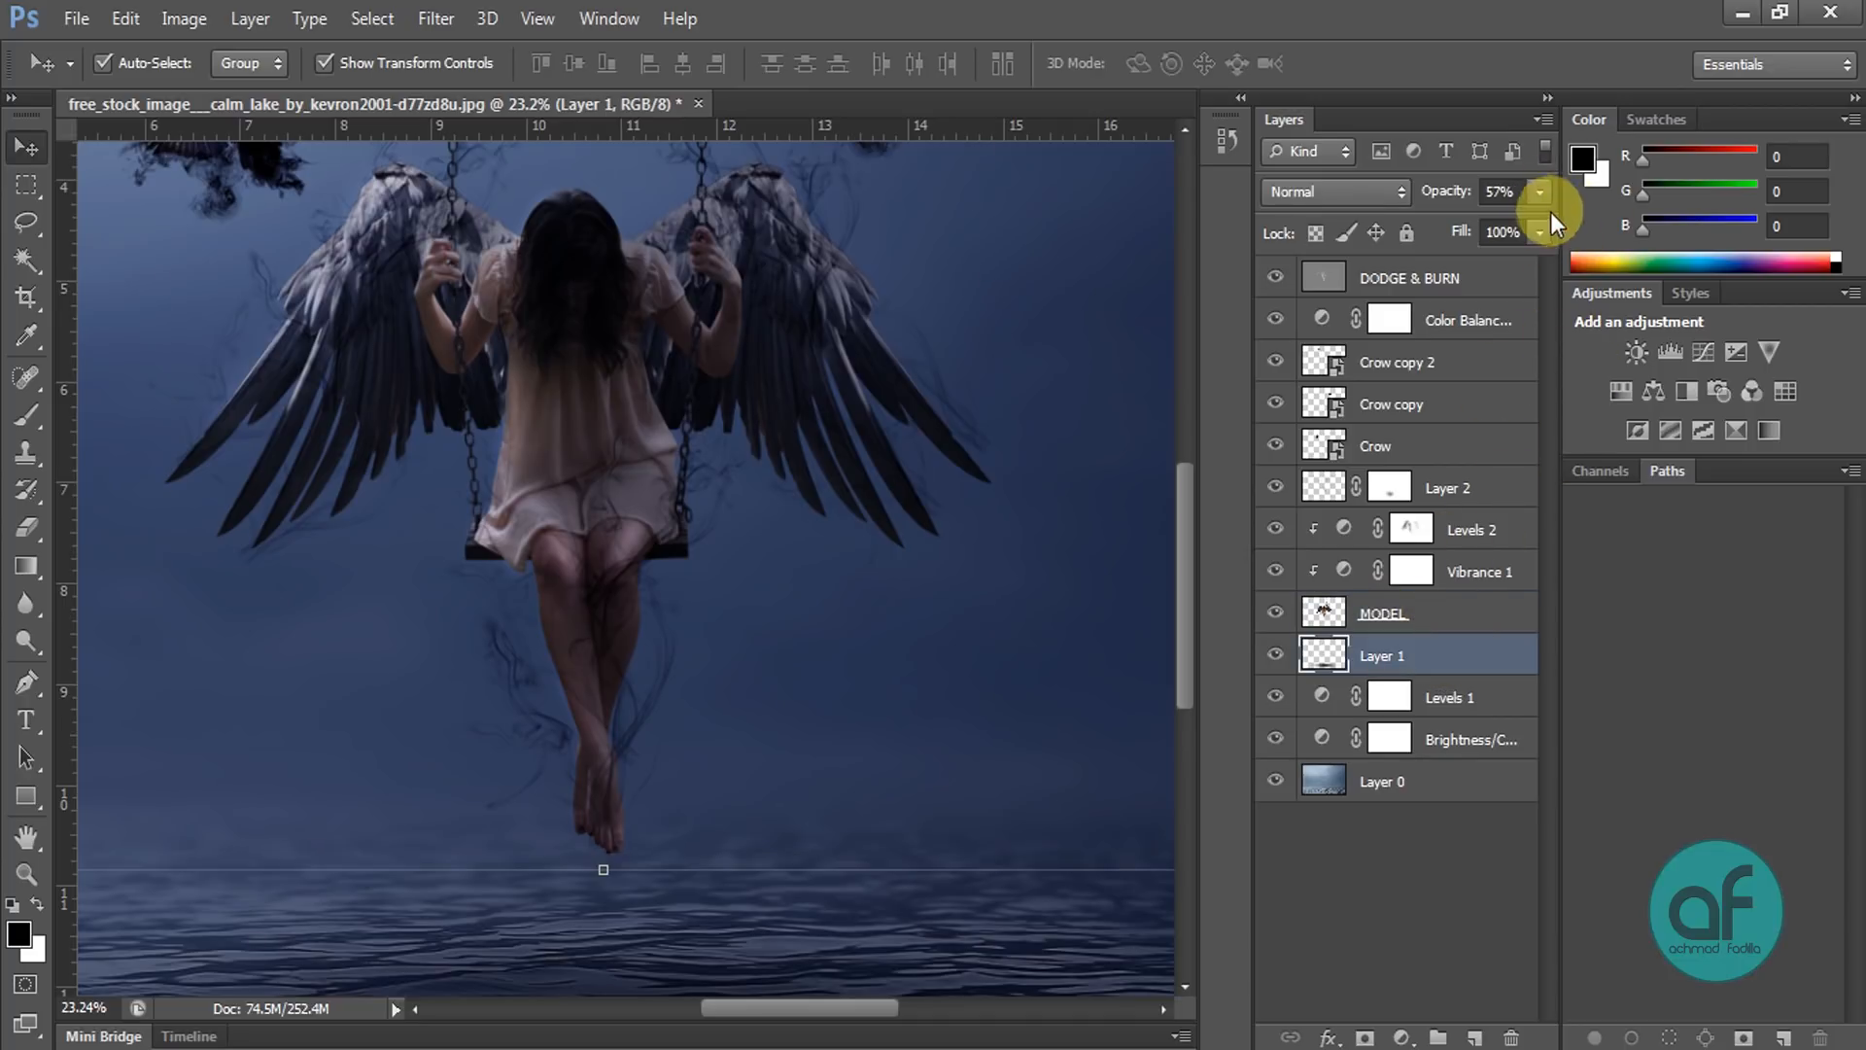
{"action": "scroll", "coordinate": [731, 449], "scroll_direction": "down", "scroll_amount": 5}
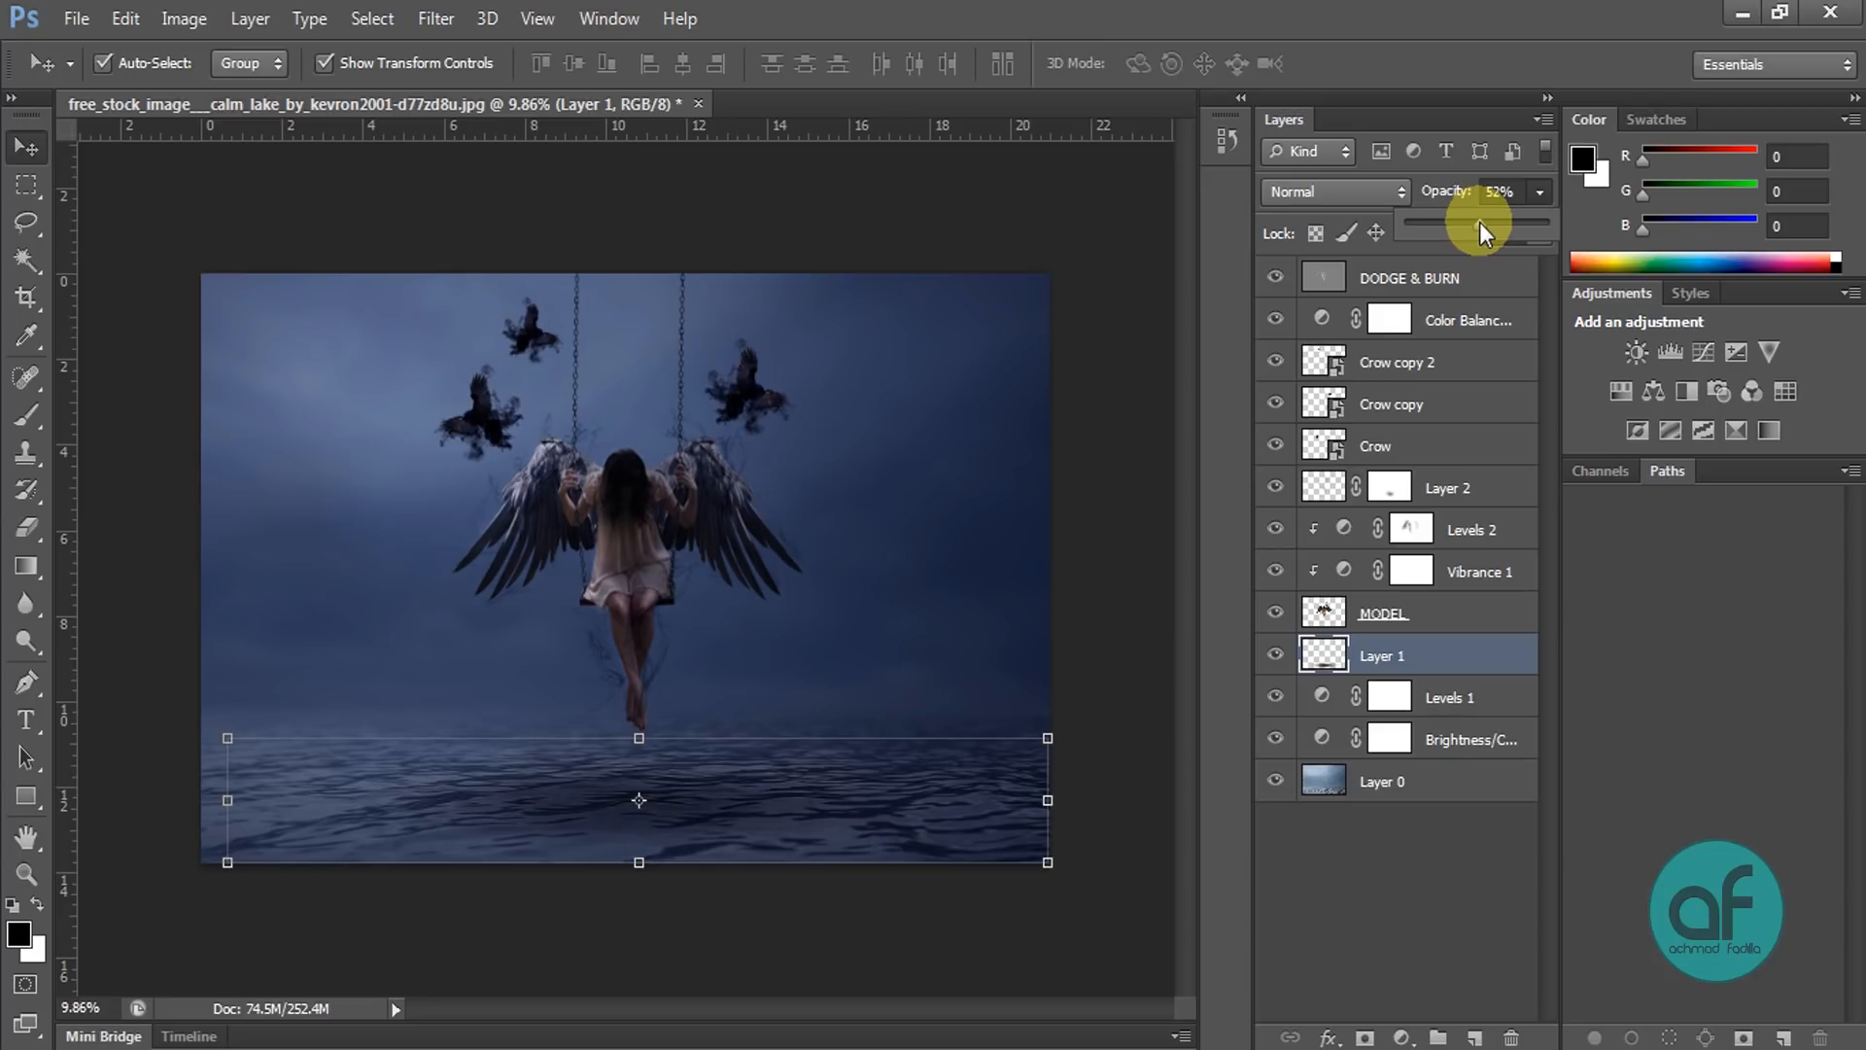
Step: Apply the Displace distortion to Layer 1 using the displacement map file Effect blur air
{"action": "left_click", "coordinate": [437, 22]}
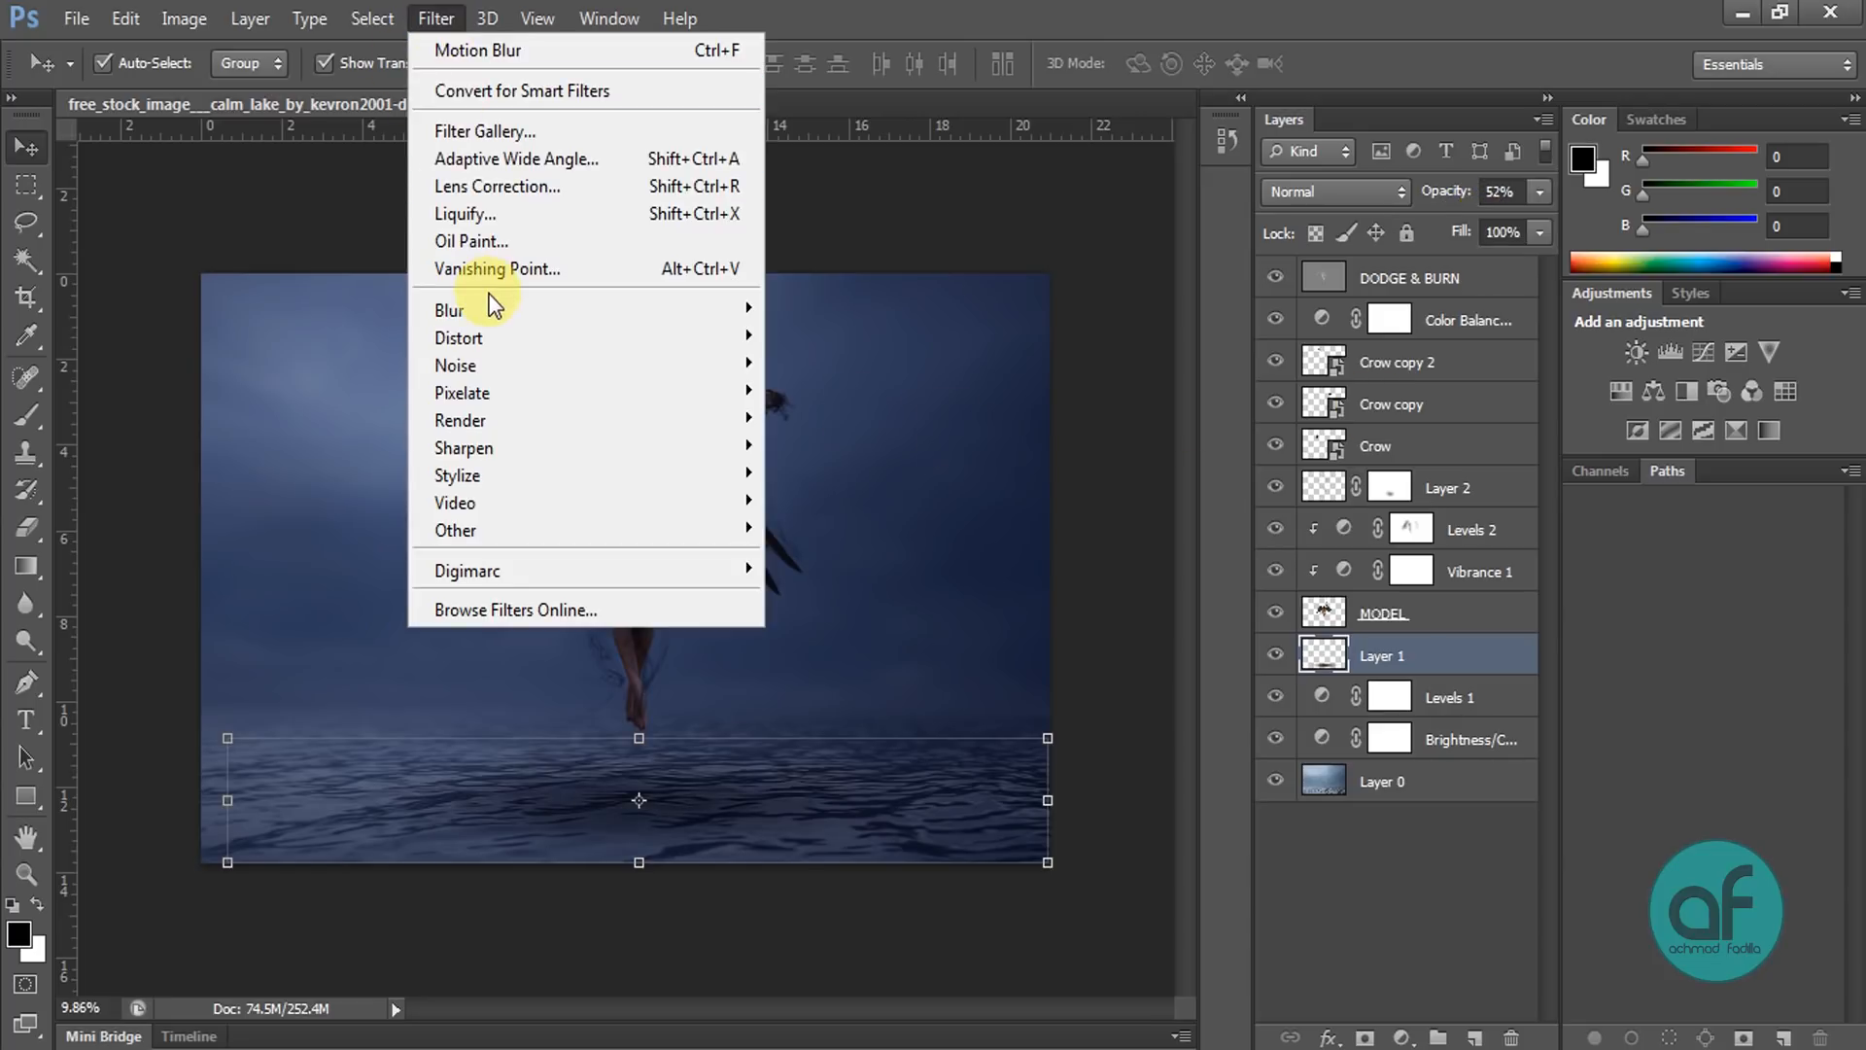
{"action": "mouse_move", "coordinate": [494, 333]}
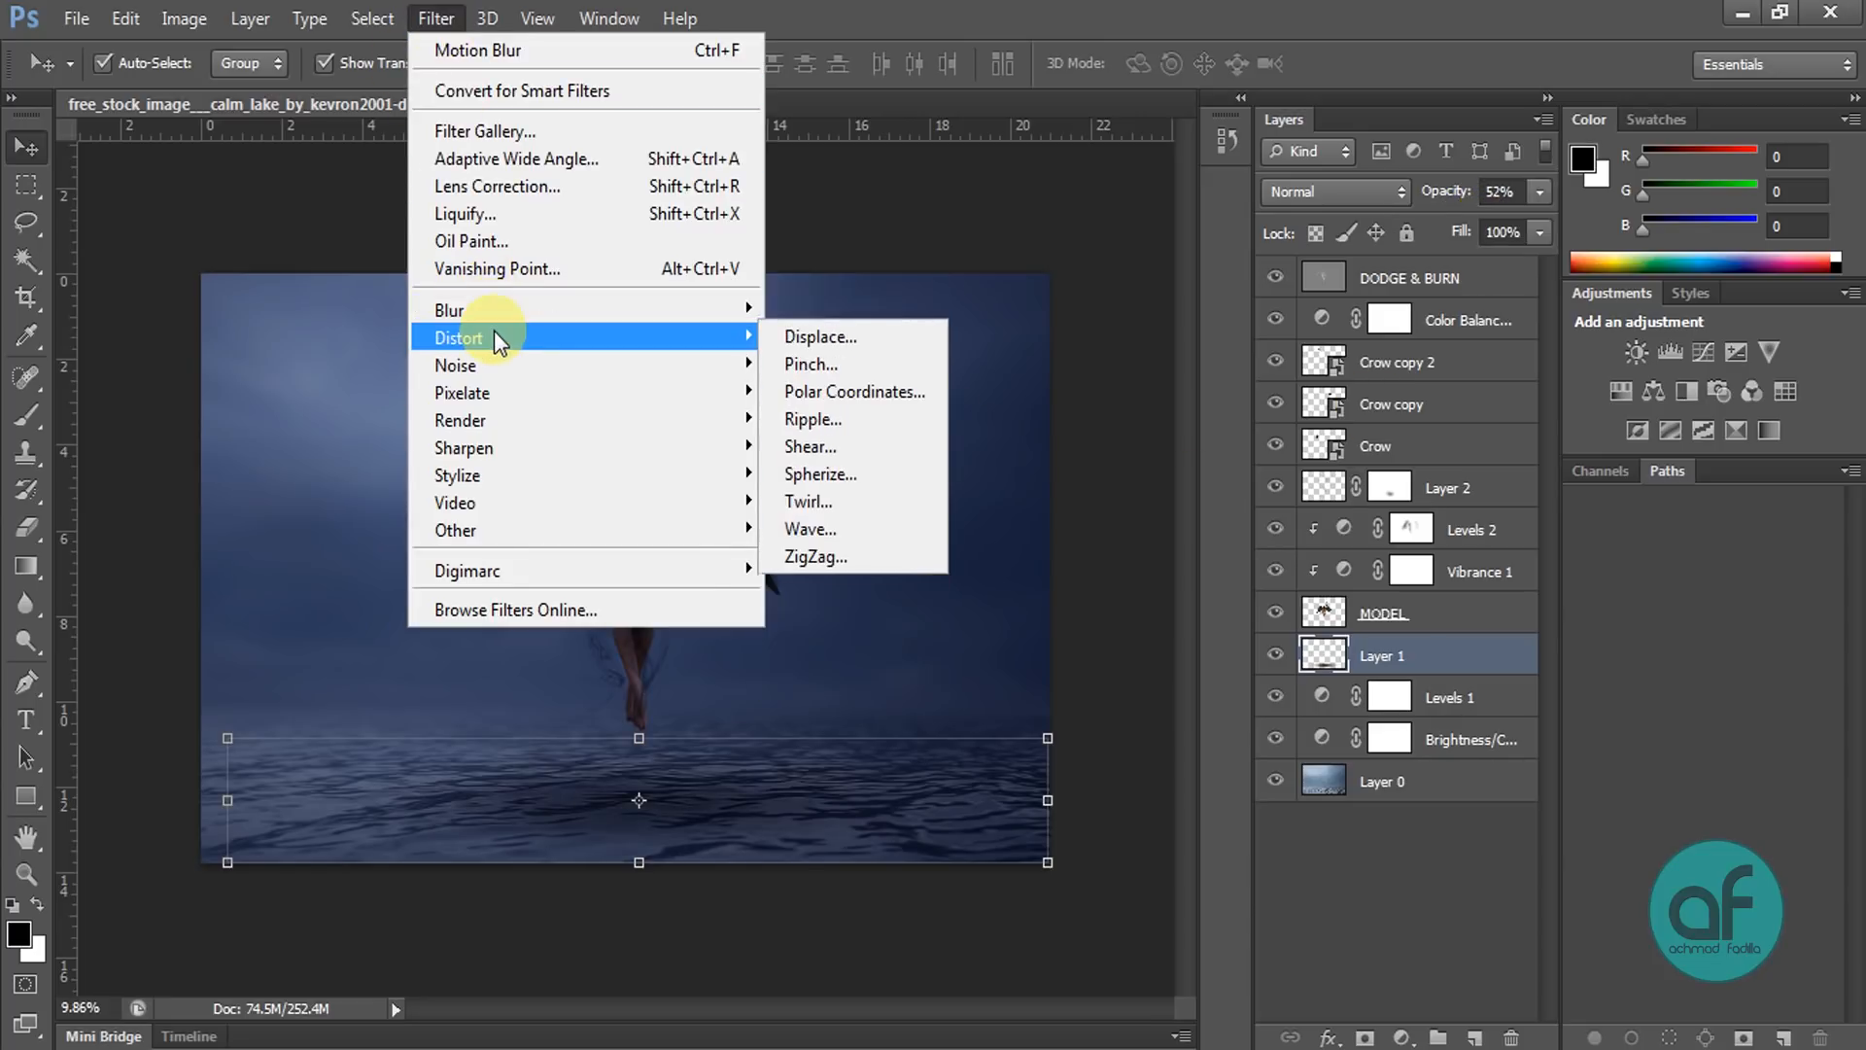
{"action": "left_click", "coordinate": [782, 334]}
{"action": "left_click", "coordinate": [1016, 317]}
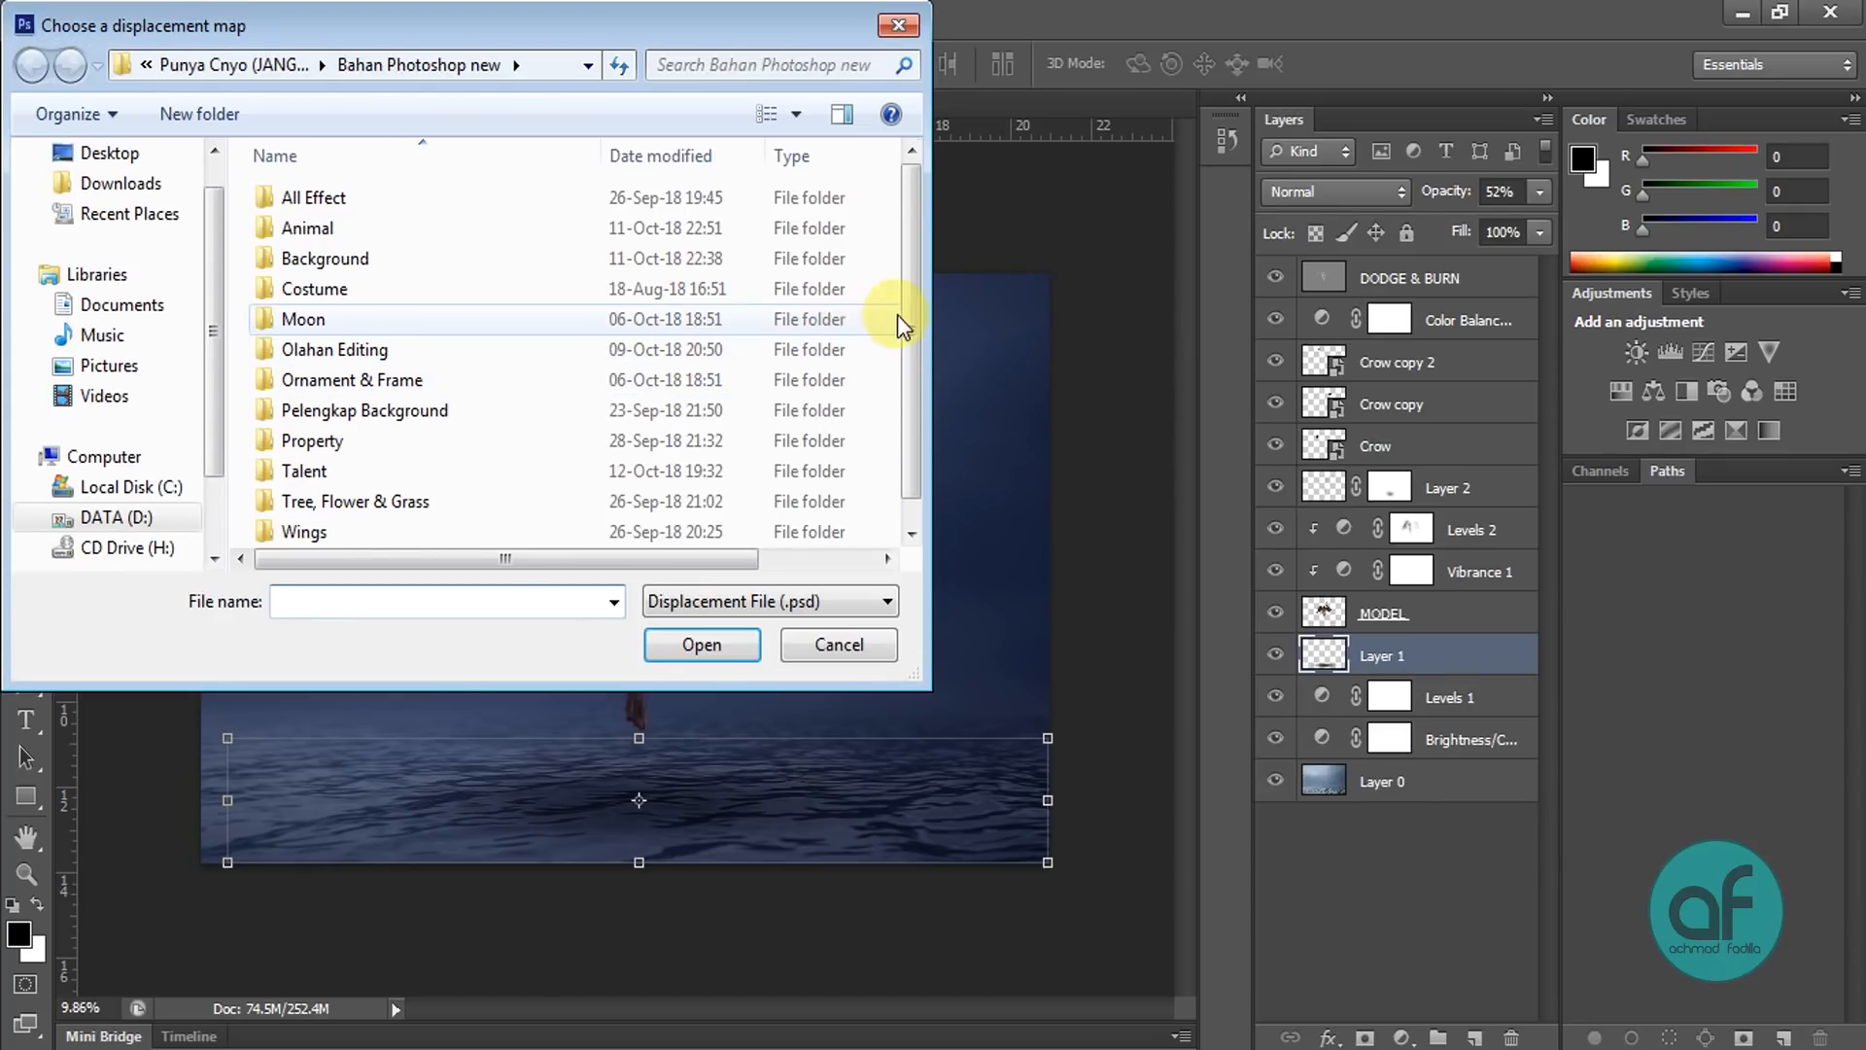
{"action": "scroll", "coordinate": [908, 388], "scroll_direction": "down", "scroll_amount": 3}
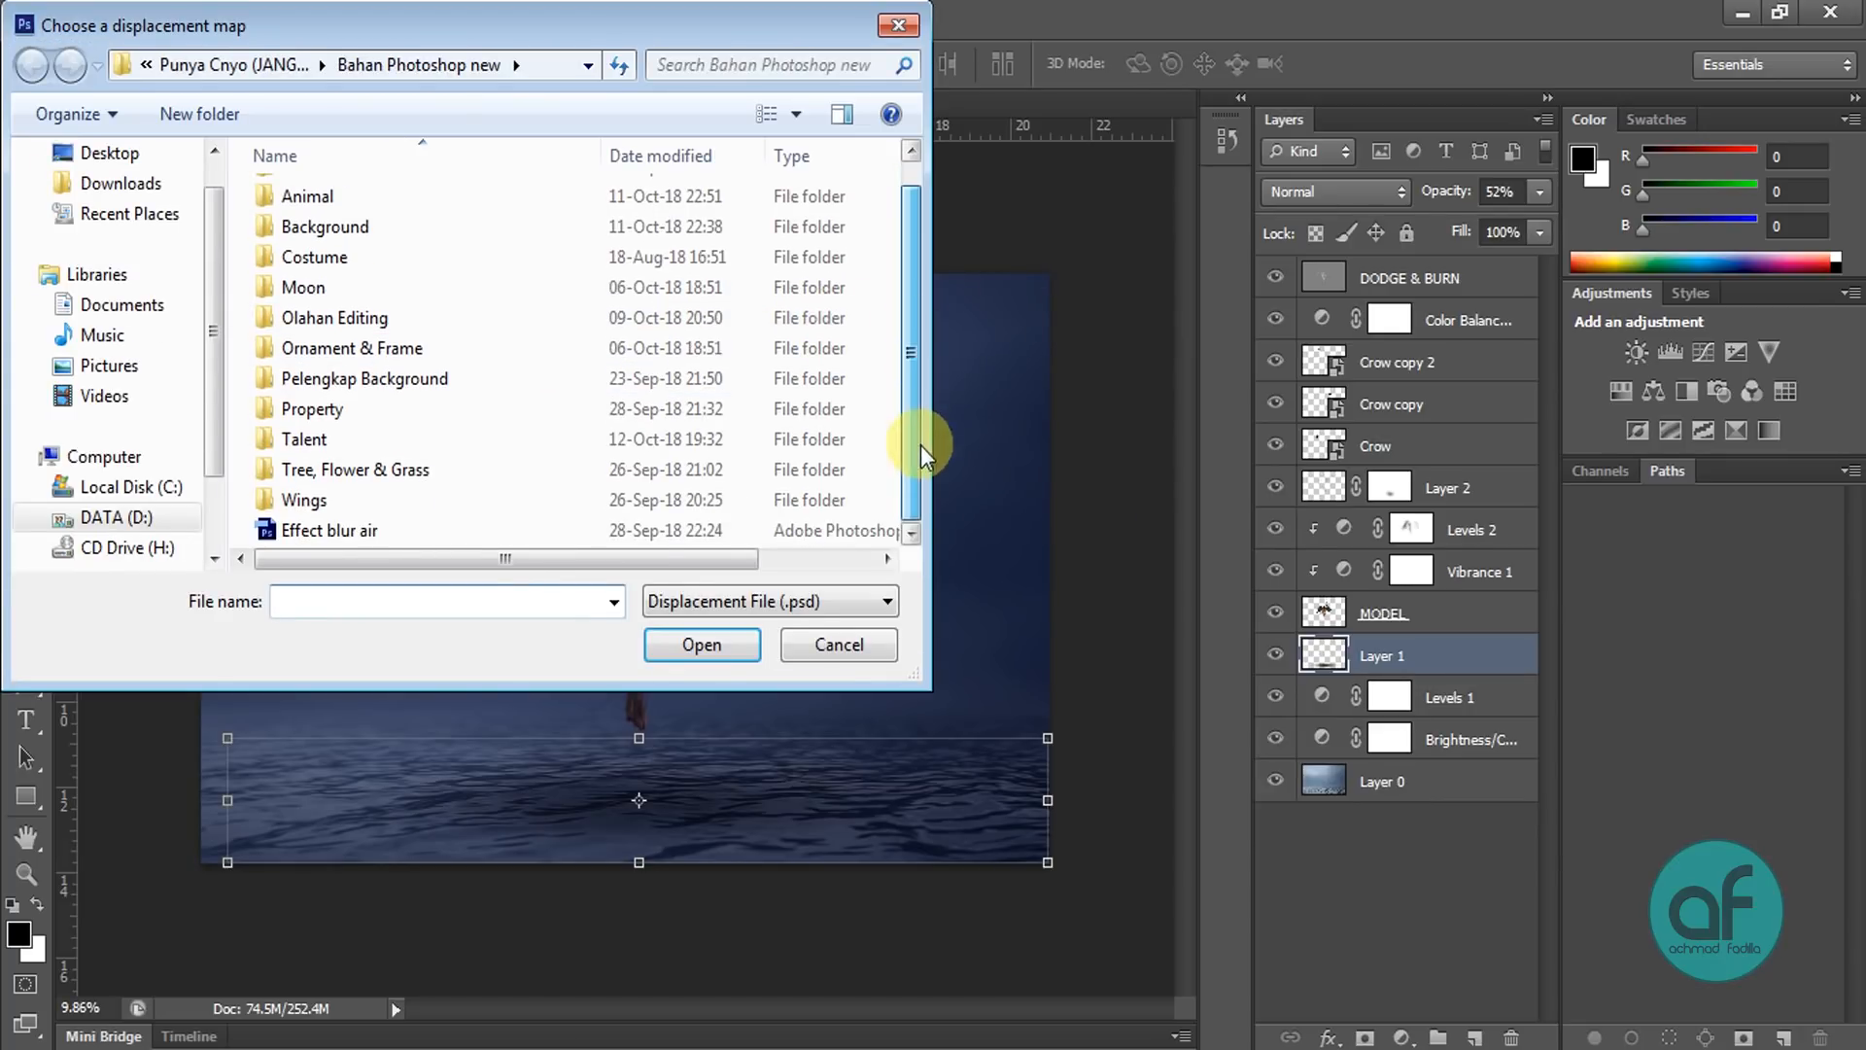
{"action": "left_click", "coordinate": [668, 634]}
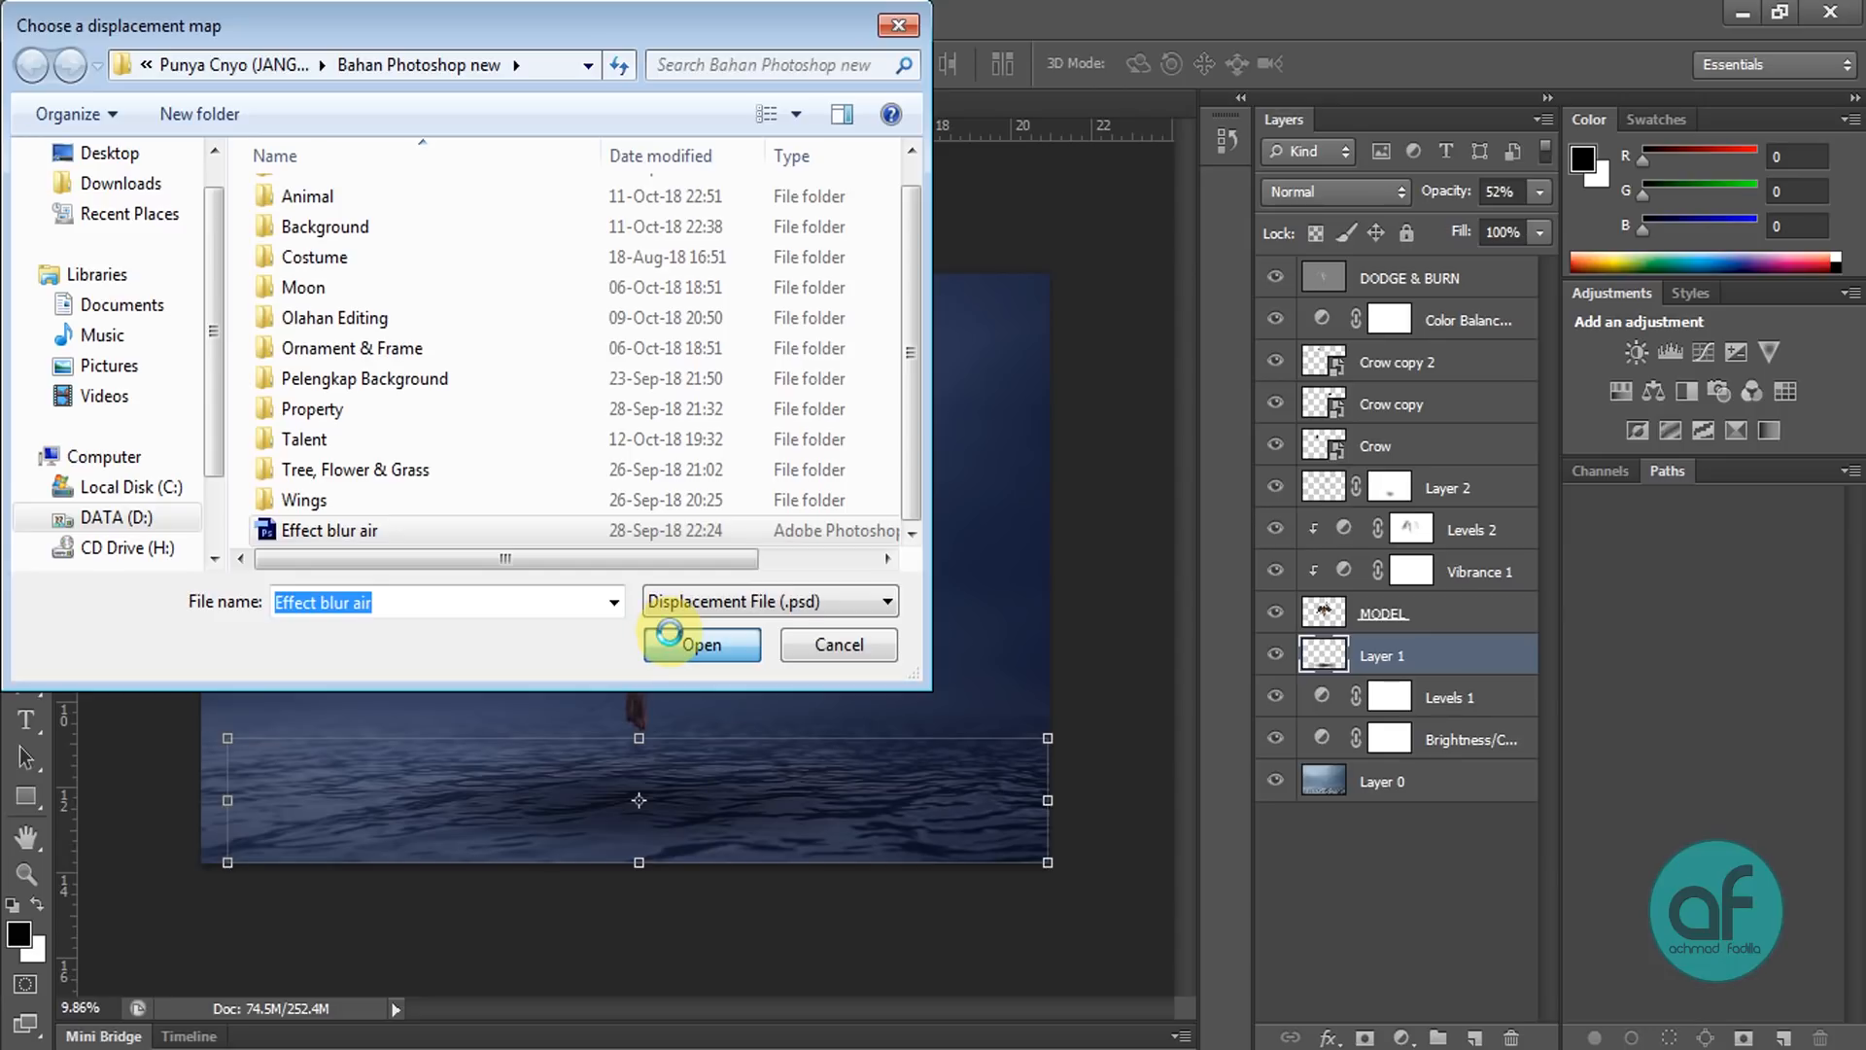
{"action": "left_click", "coordinate": [669, 634]}
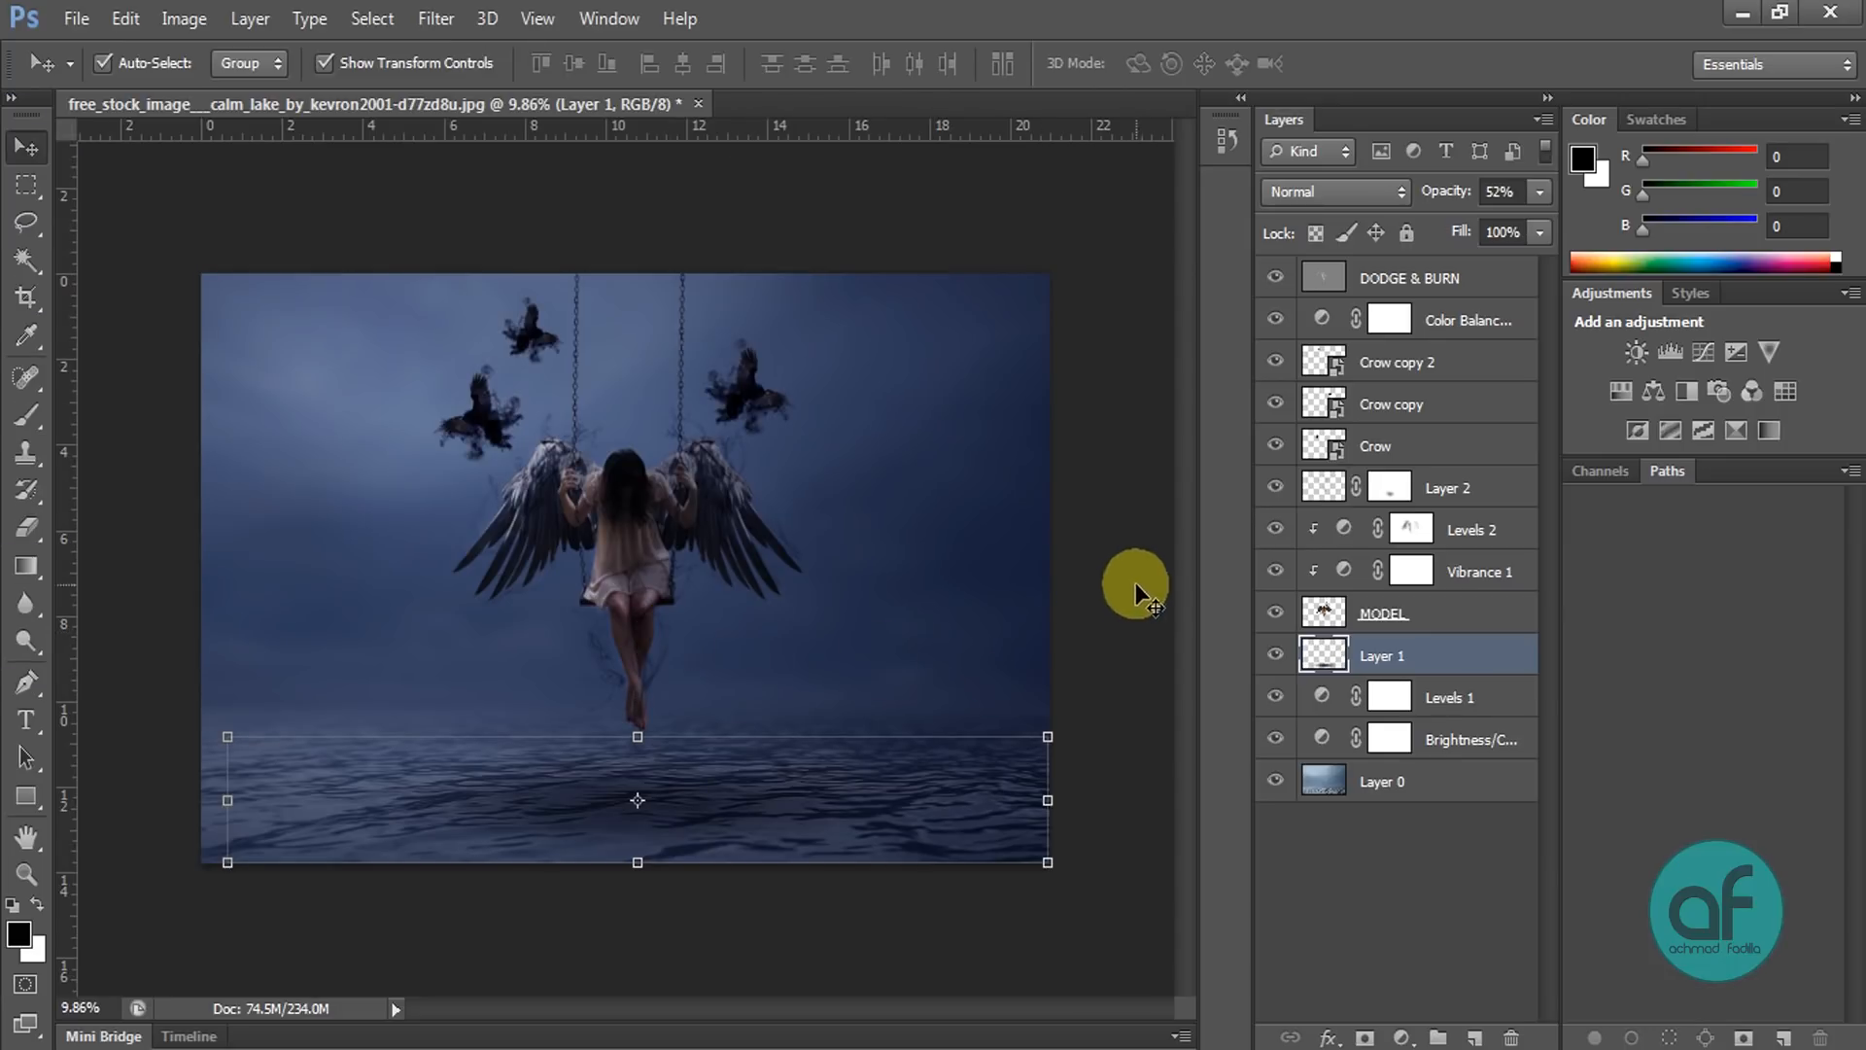
{"action": "left_click", "coordinate": [1129, 558]}
{"action": "key", "text": "ctrl+0"}
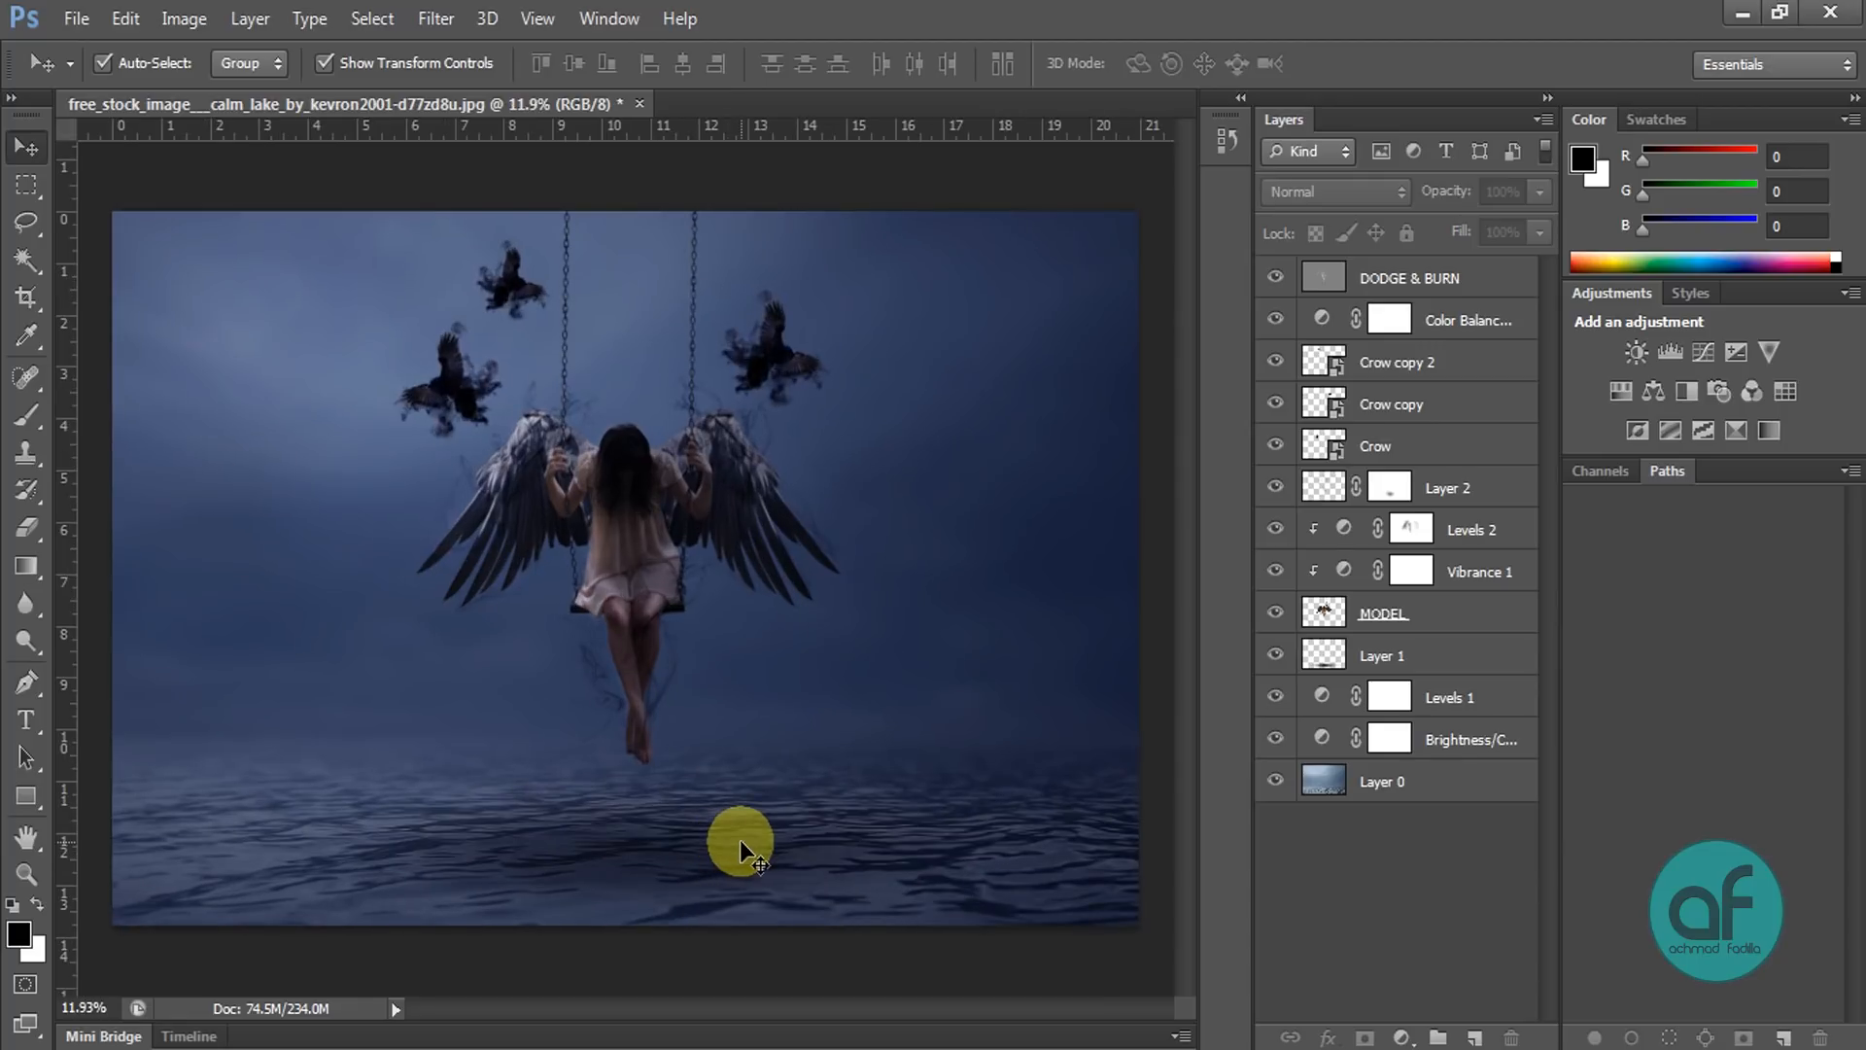
Step: Reduce the opacity of the displaced shadow on Layer 1 to 46% and deselect the layer
{"action": "scroll", "coordinate": [891, 660], "scroll_direction": "down", "scroll_amount": 3}
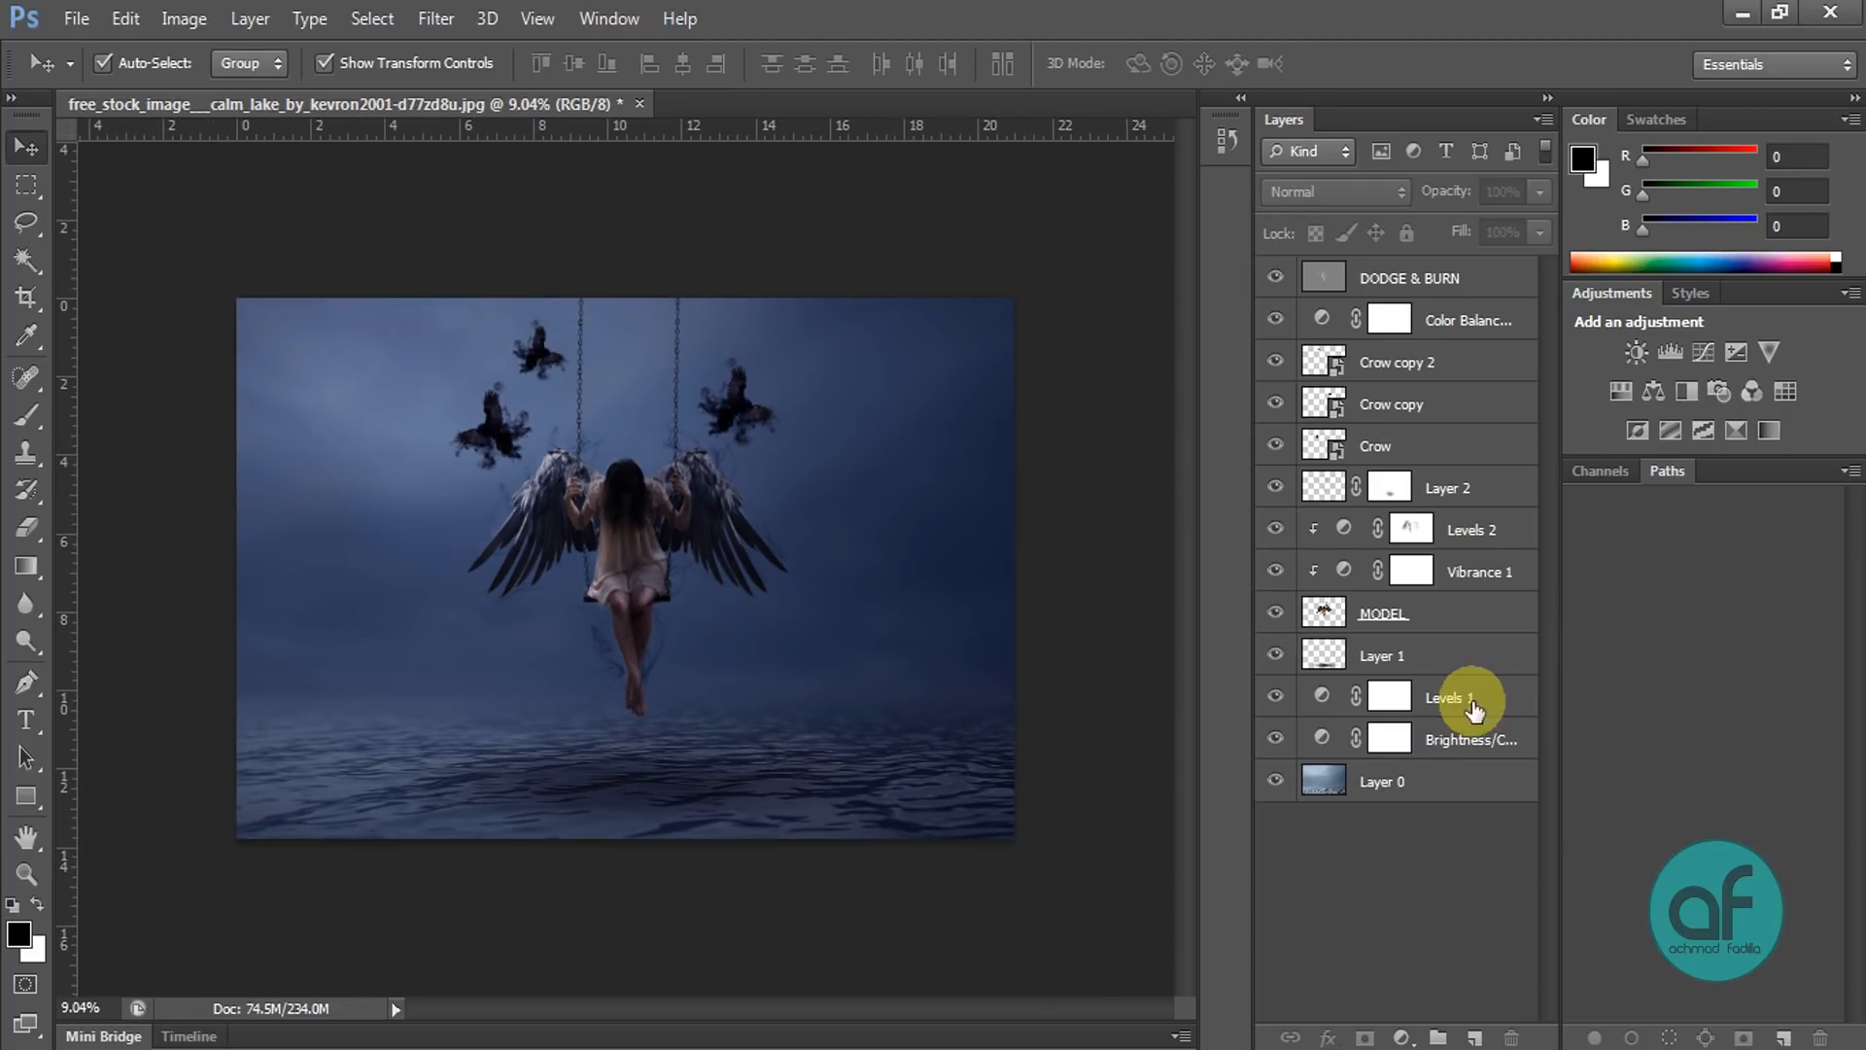
{"action": "left_click", "coordinate": [1450, 665]}
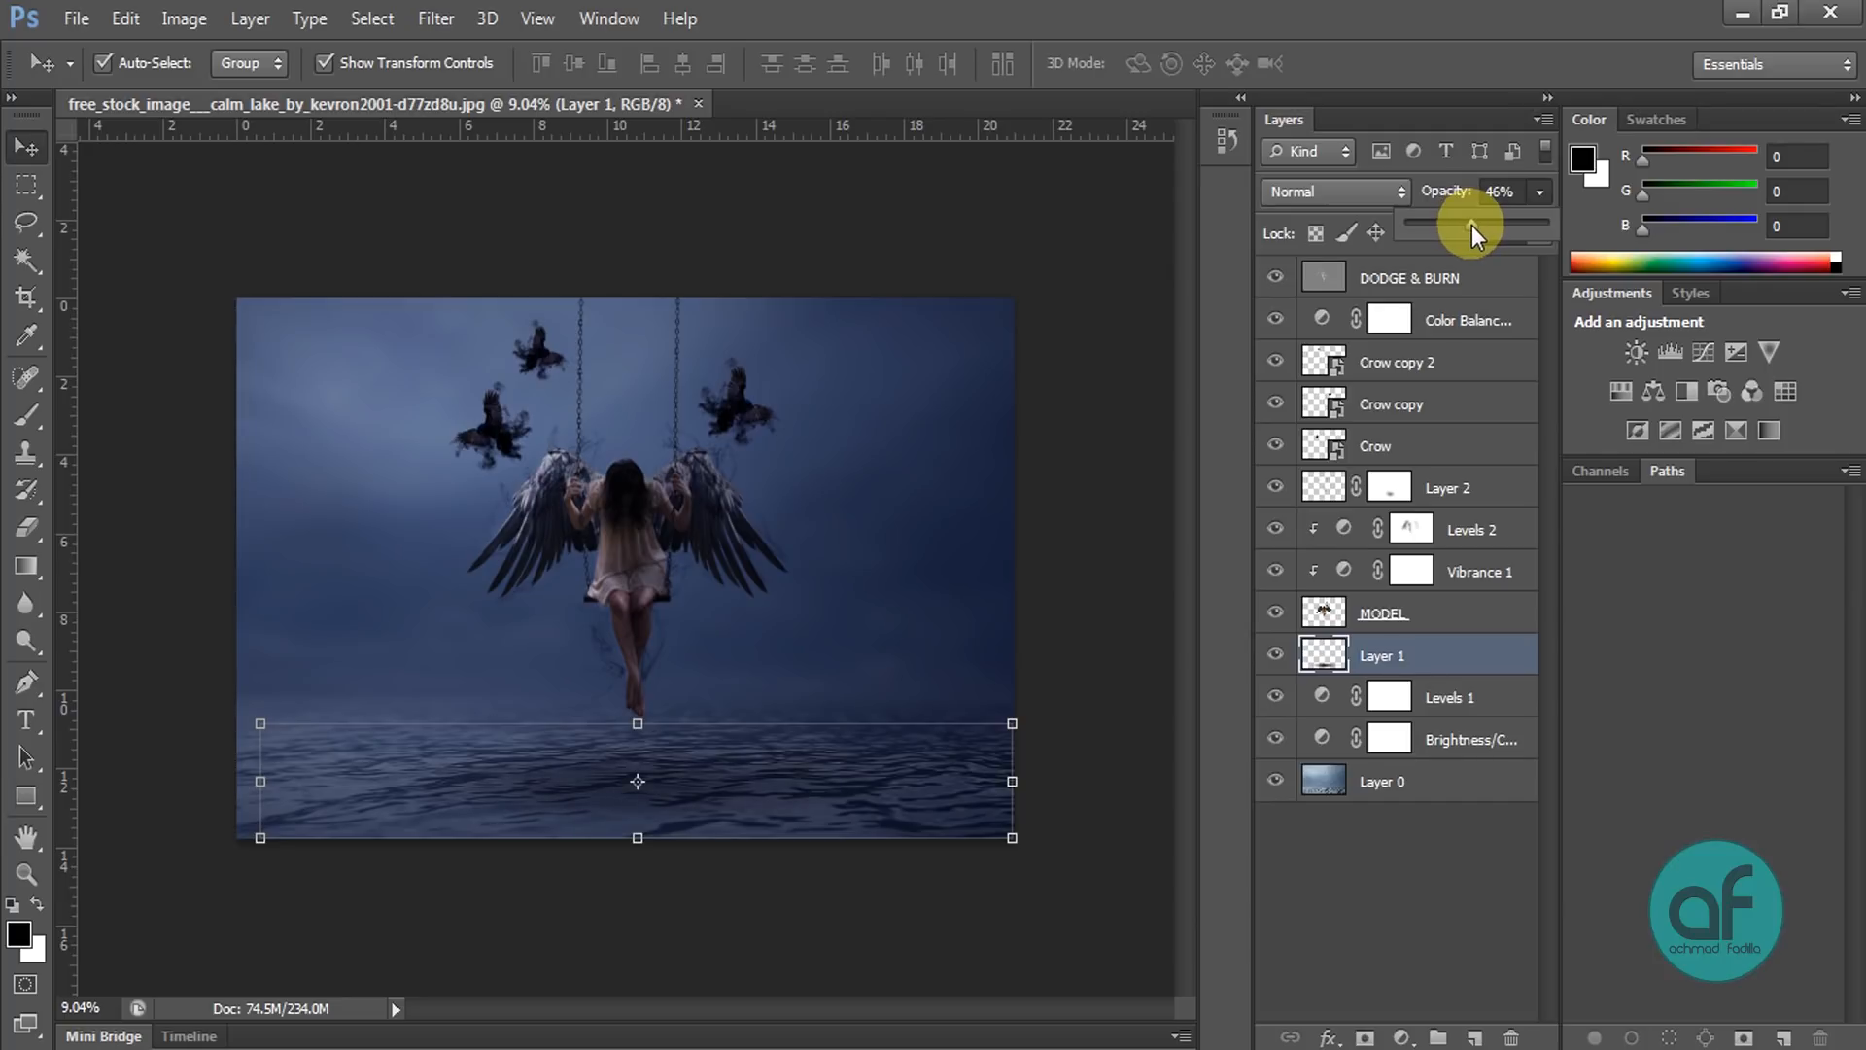
{"action": "left_click", "coordinate": [1098, 430]}
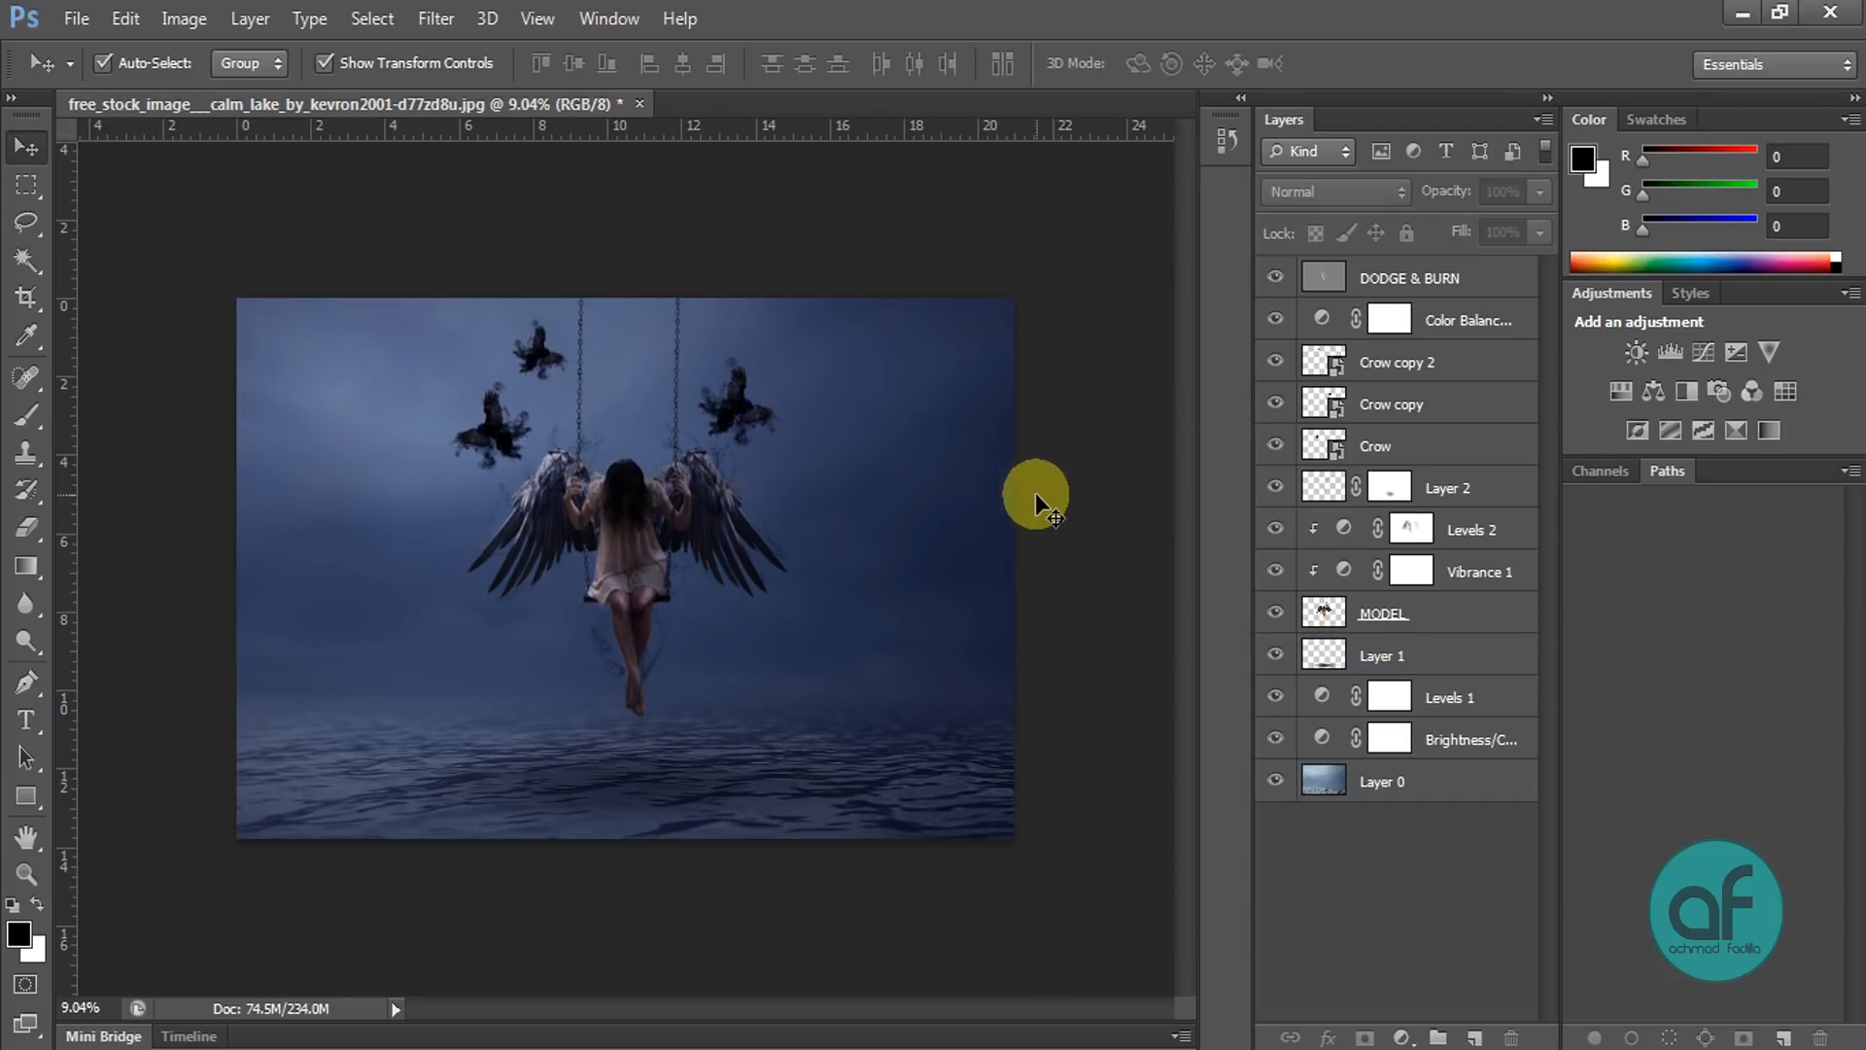
{"action": "scroll", "coordinate": [689, 503], "scroll_direction": "up", "scroll_amount": 2}
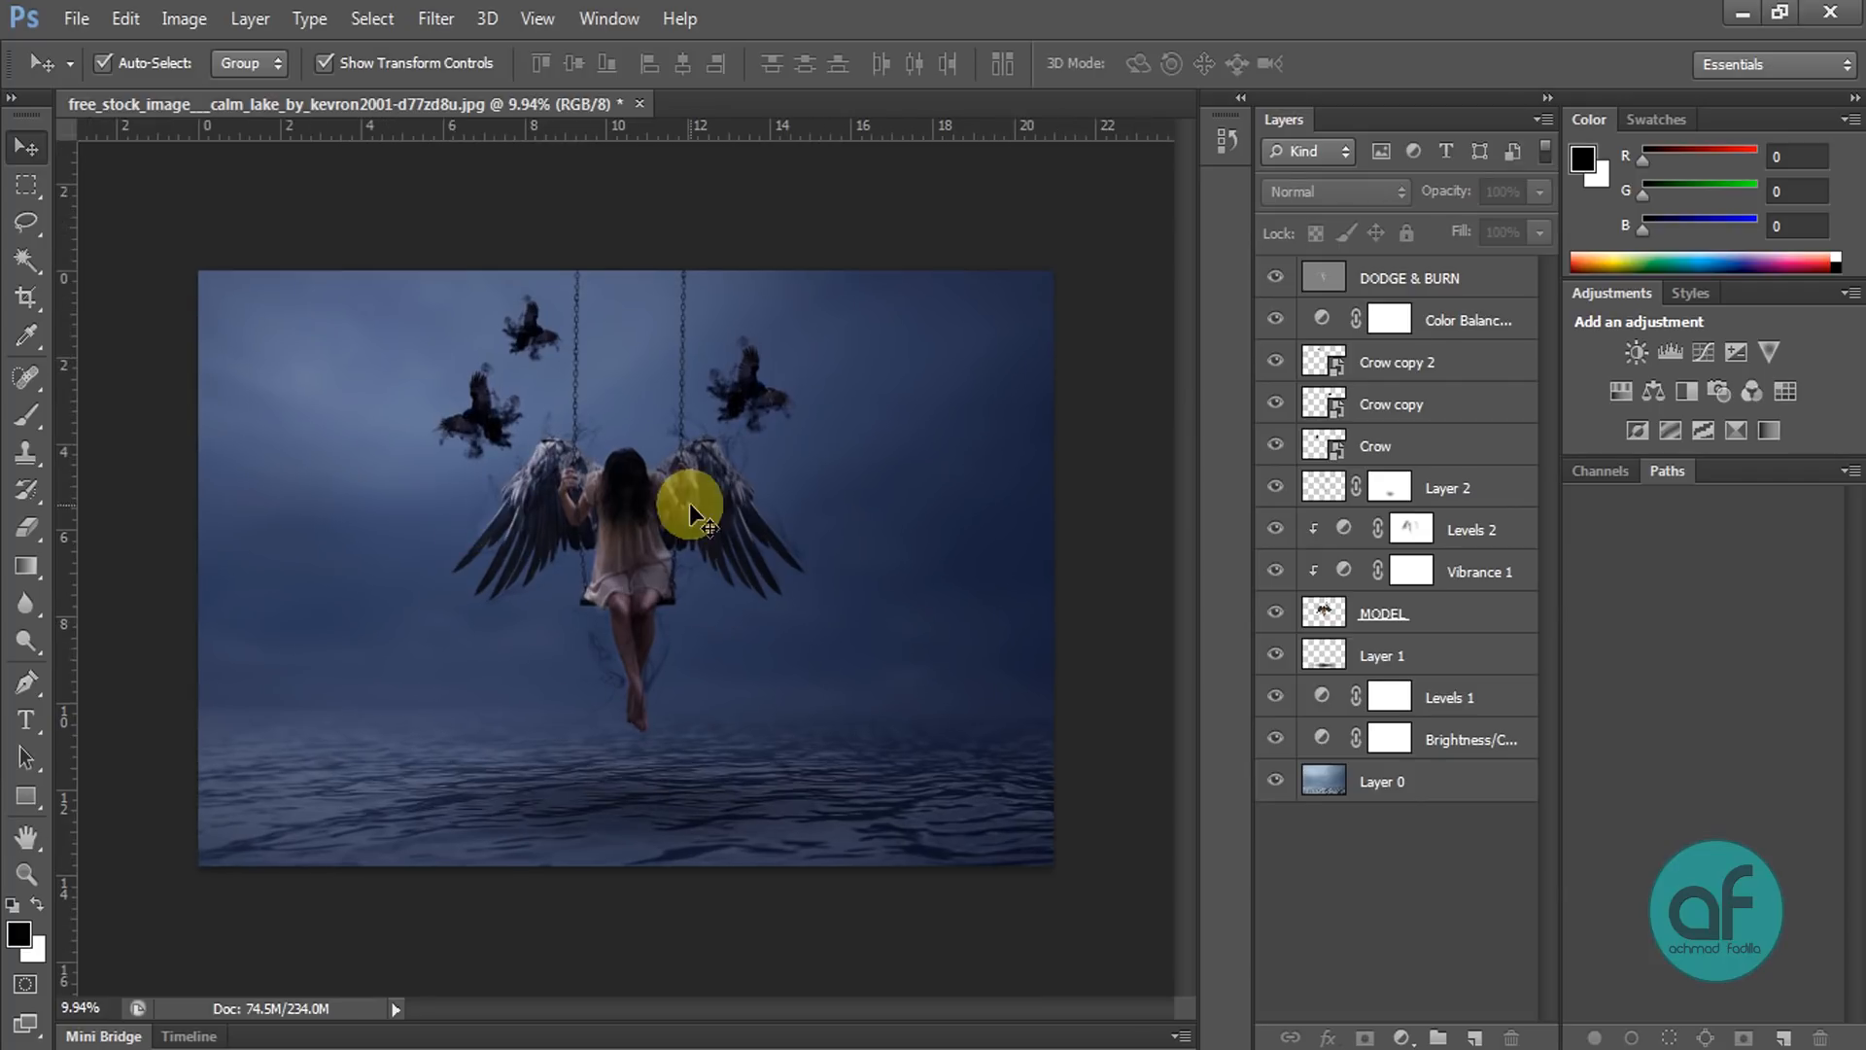
{"action": "scroll", "coordinate": [673, 615], "scroll_direction": "up", "scroll_amount": 2}
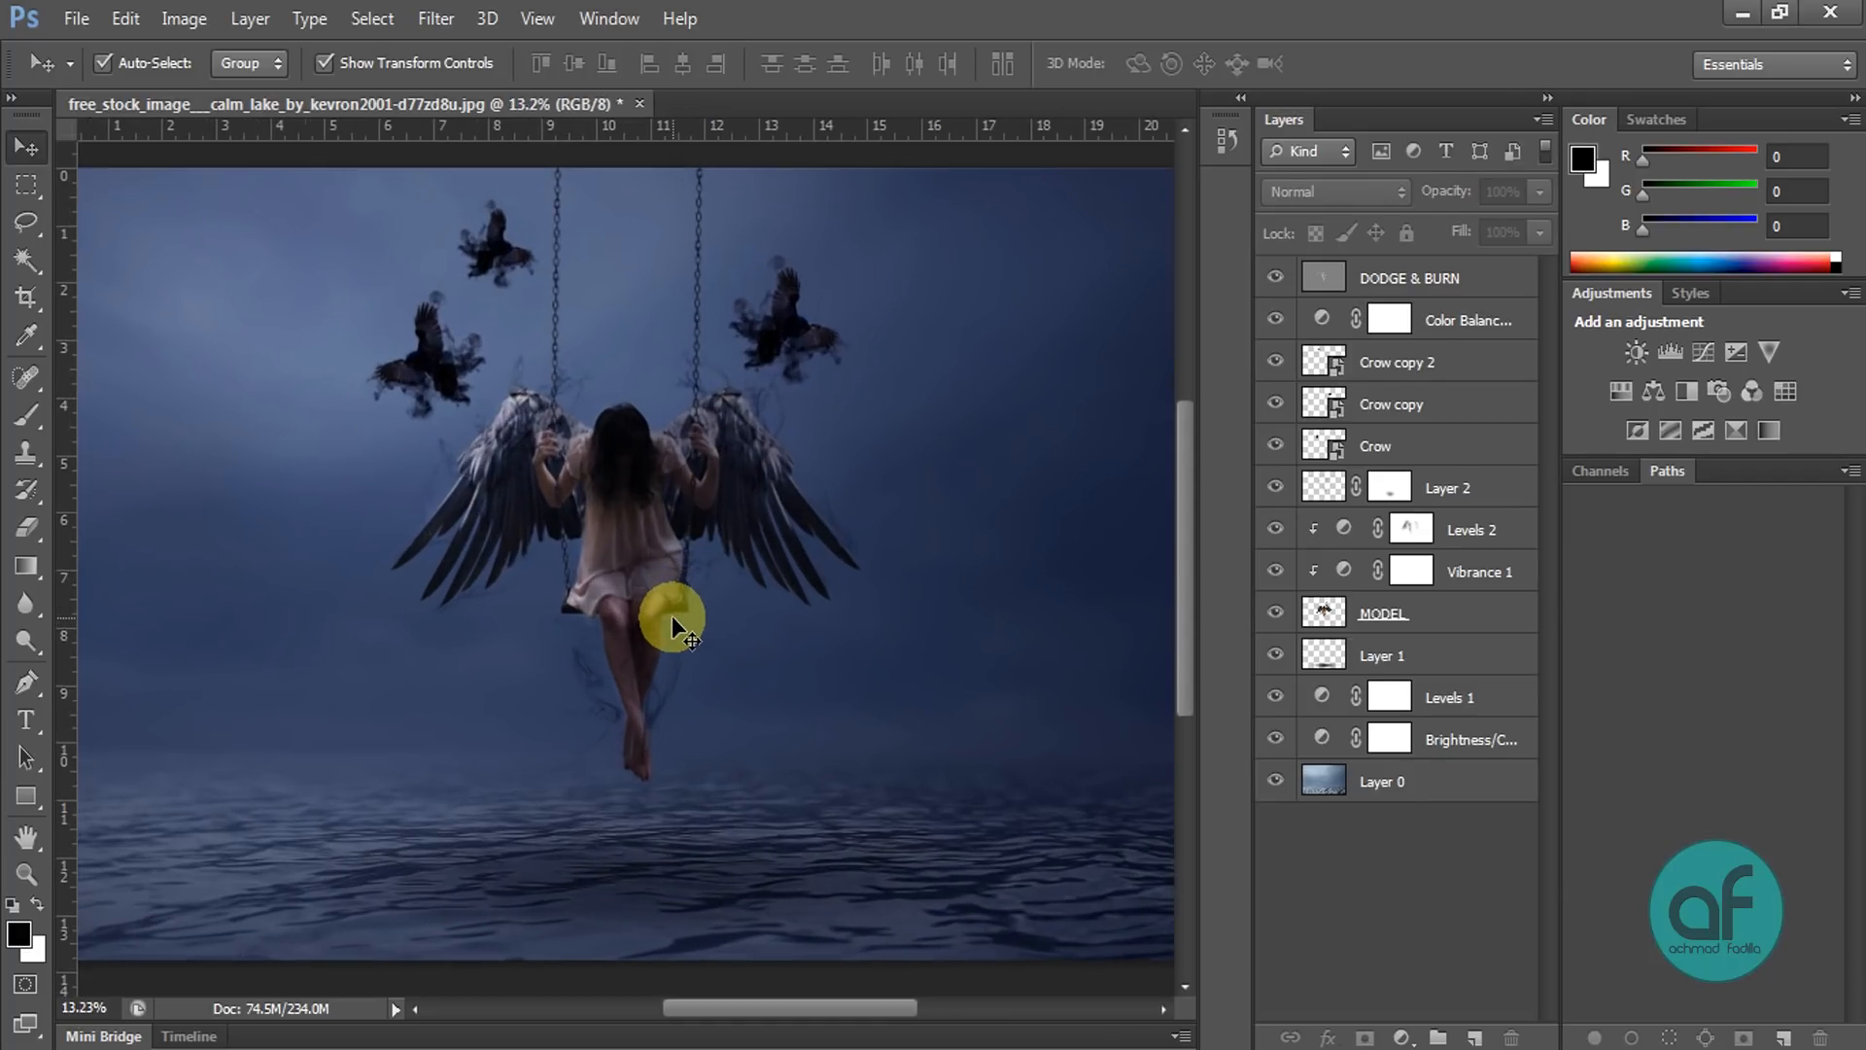
Step: Find the Soft Light smoke layer around the model, Layer 2, and duplicate it with its mask
{"action": "left_click", "coordinate": [1428, 494]}
{"action": "left_click", "coordinate": [1422, 377]}
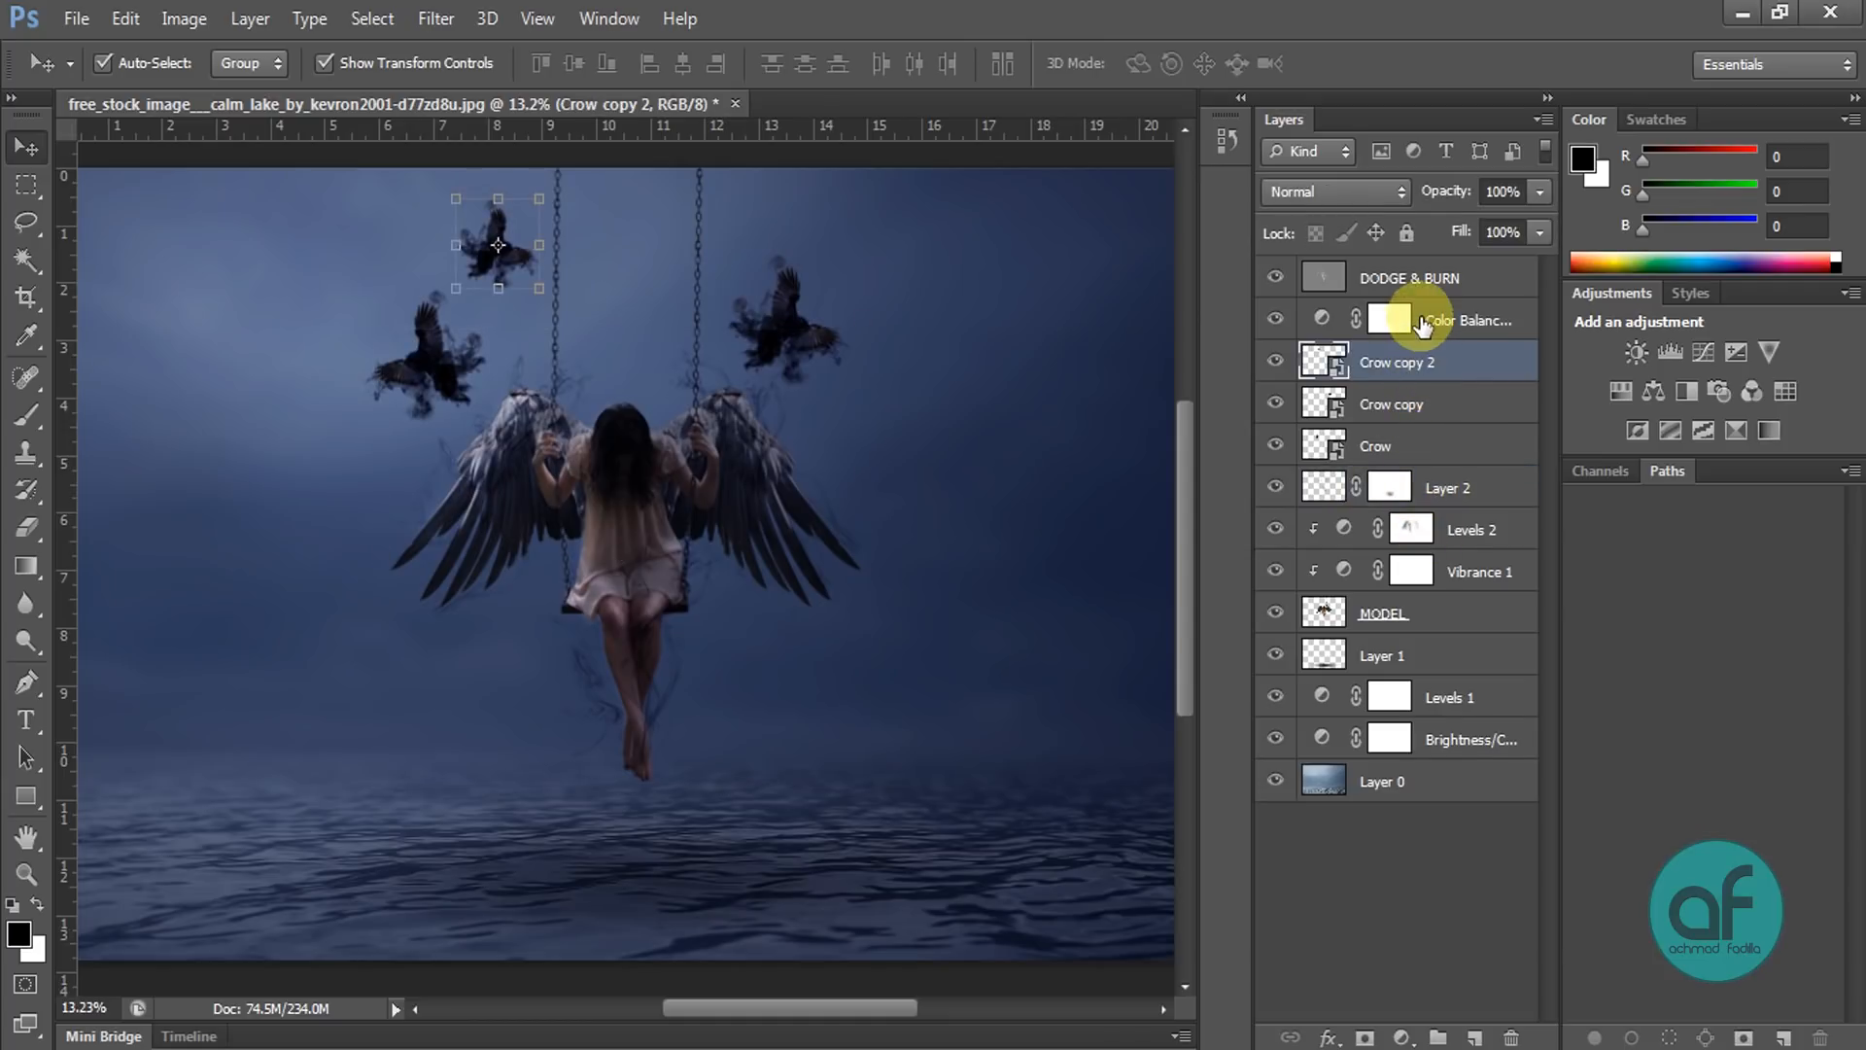
{"action": "left_click", "coordinate": [1422, 322]}
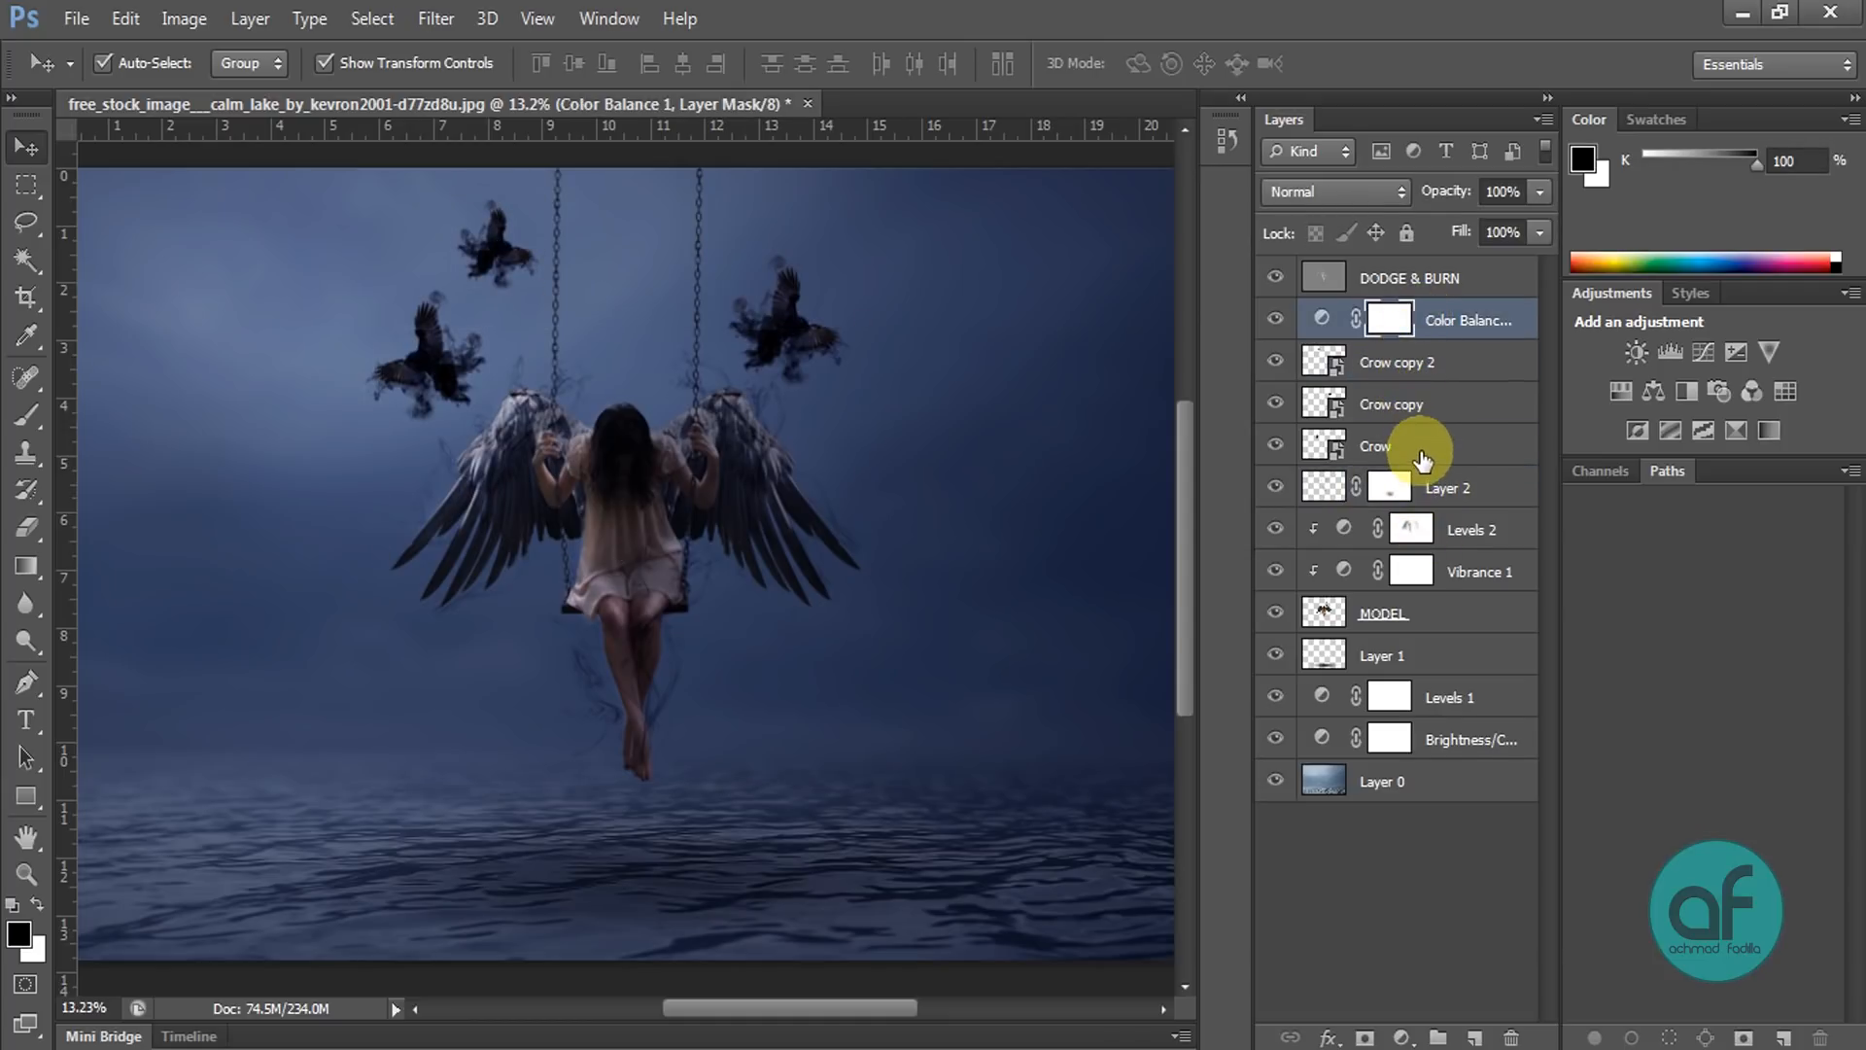
{"action": "left_click", "coordinate": [1420, 449]}
{"action": "left_click", "coordinate": [1417, 398]}
{"action": "left_click", "coordinate": [1417, 373]}
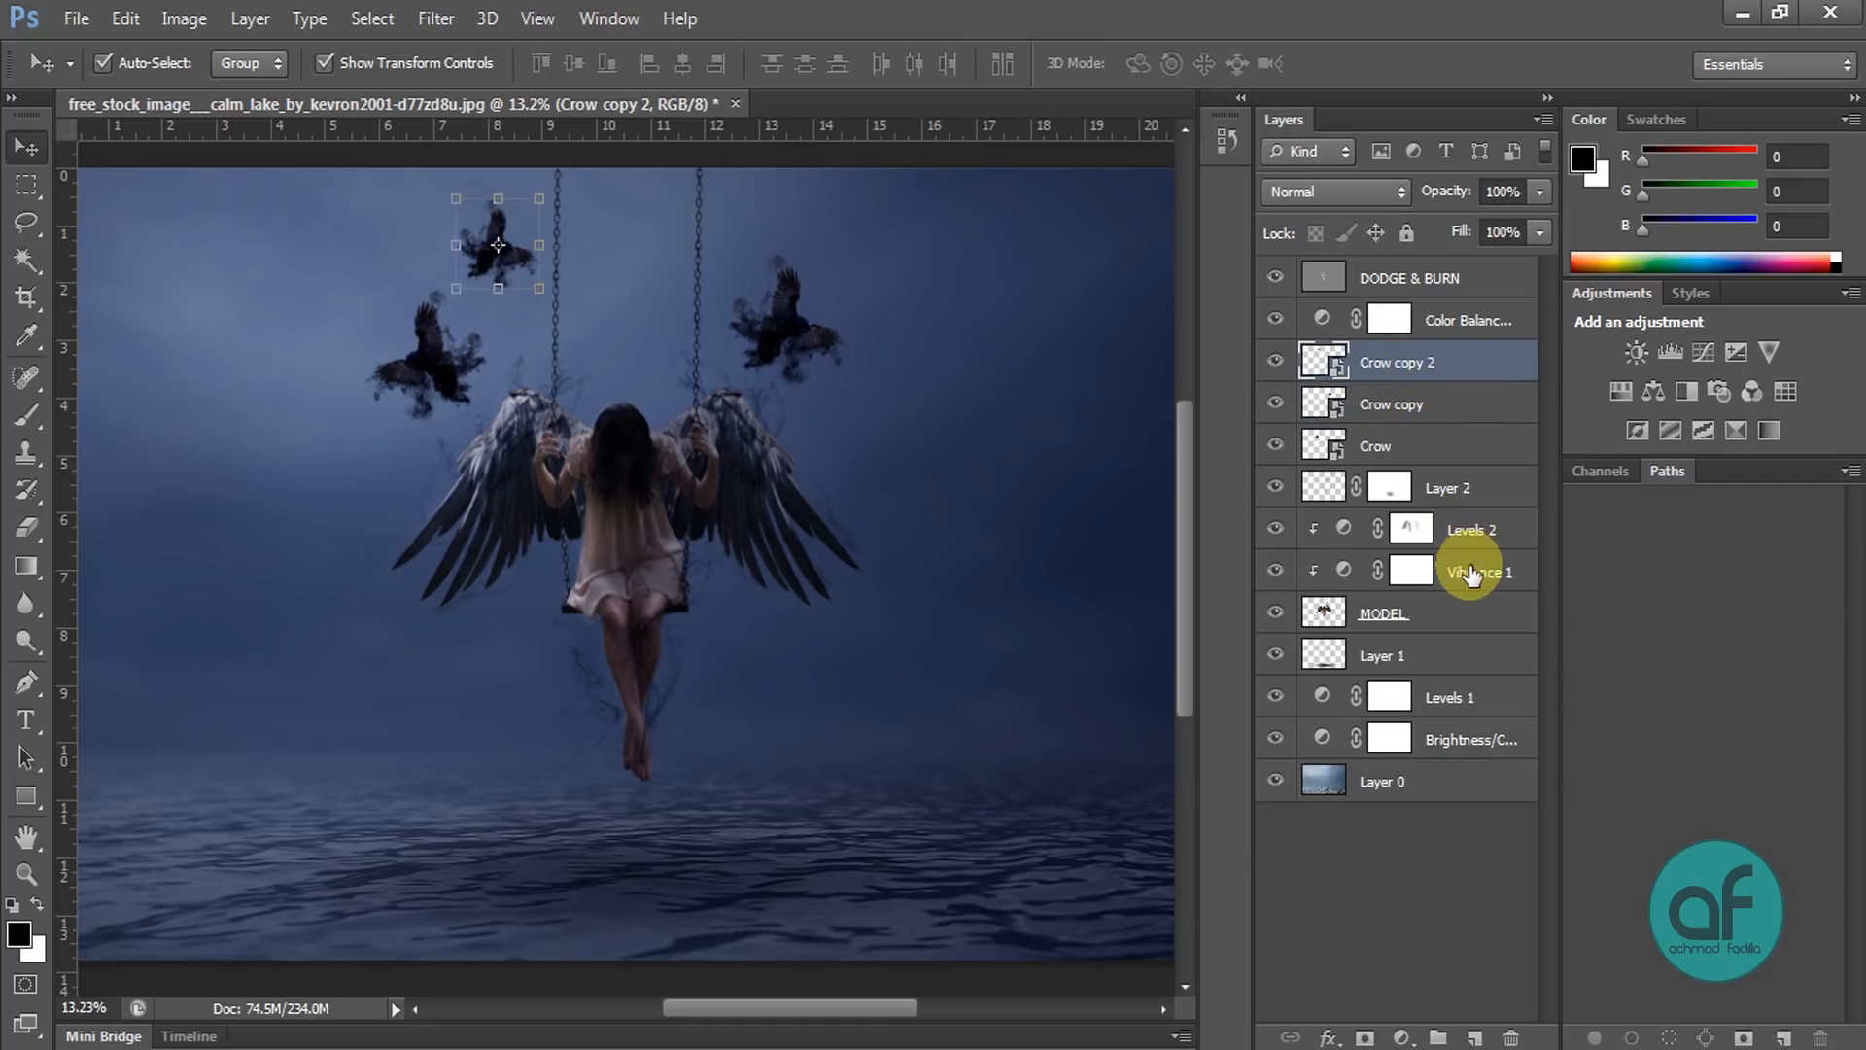
{"action": "left_click", "coordinate": [1471, 575]}
{"action": "left_click", "coordinate": [1451, 499]}
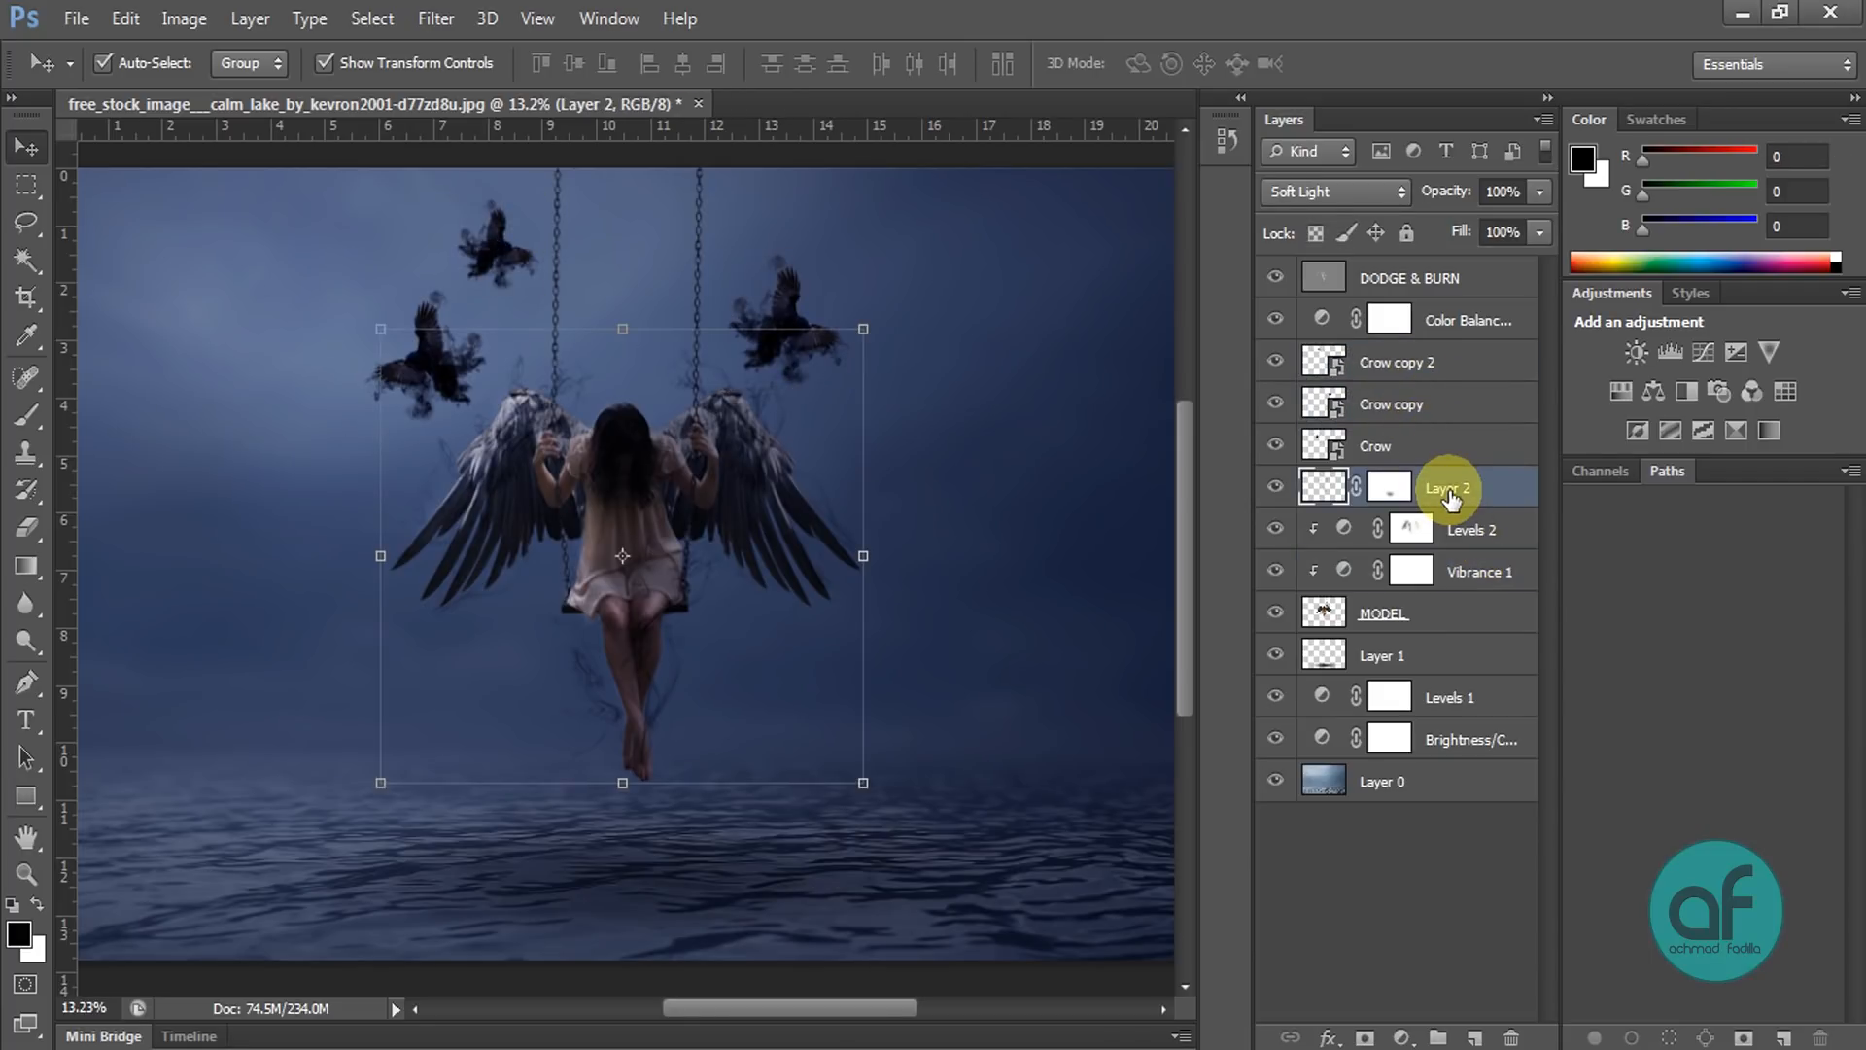
{"action": "key", "text": "ctrl+j"}
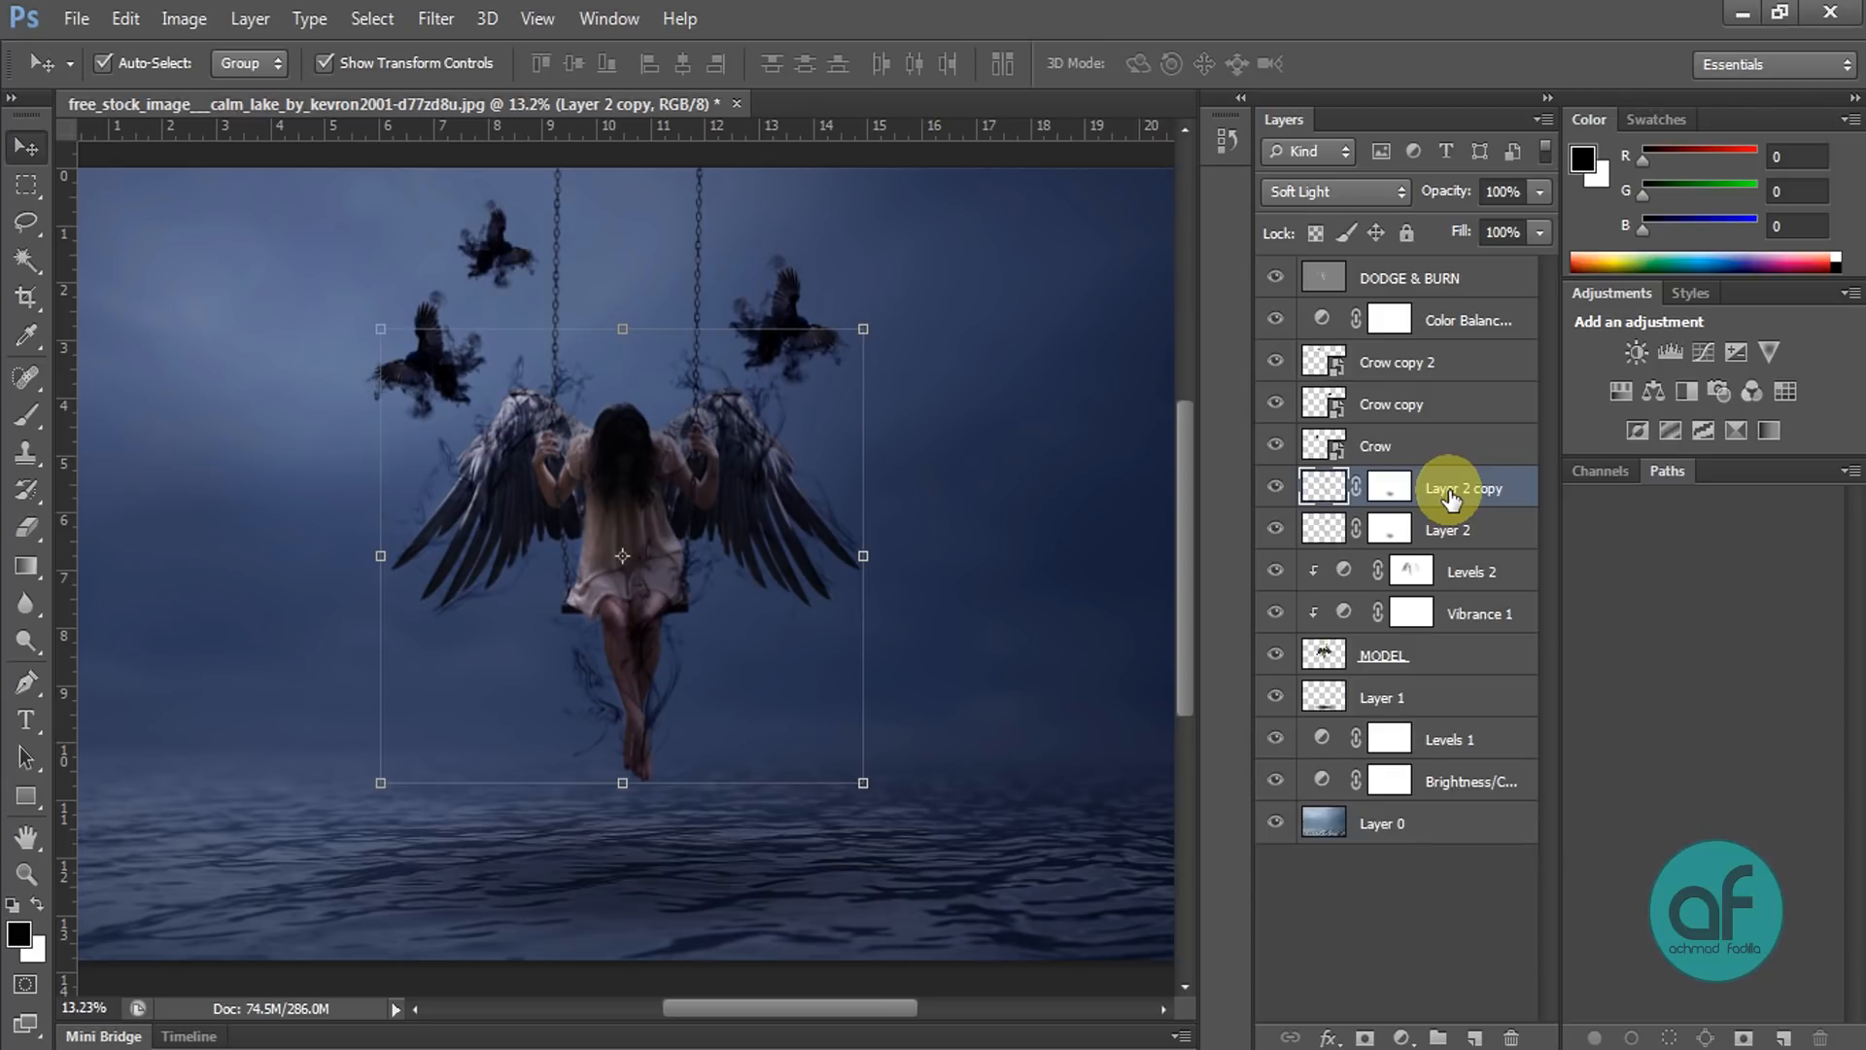
Step: Paint black at 14% brush opacity on the Layer 2 copy mask to fade the smoke around the legs, and deselect the layer
{"action": "left_click", "coordinate": [1391, 495]}
{"action": "left_click", "coordinate": [26, 415]}
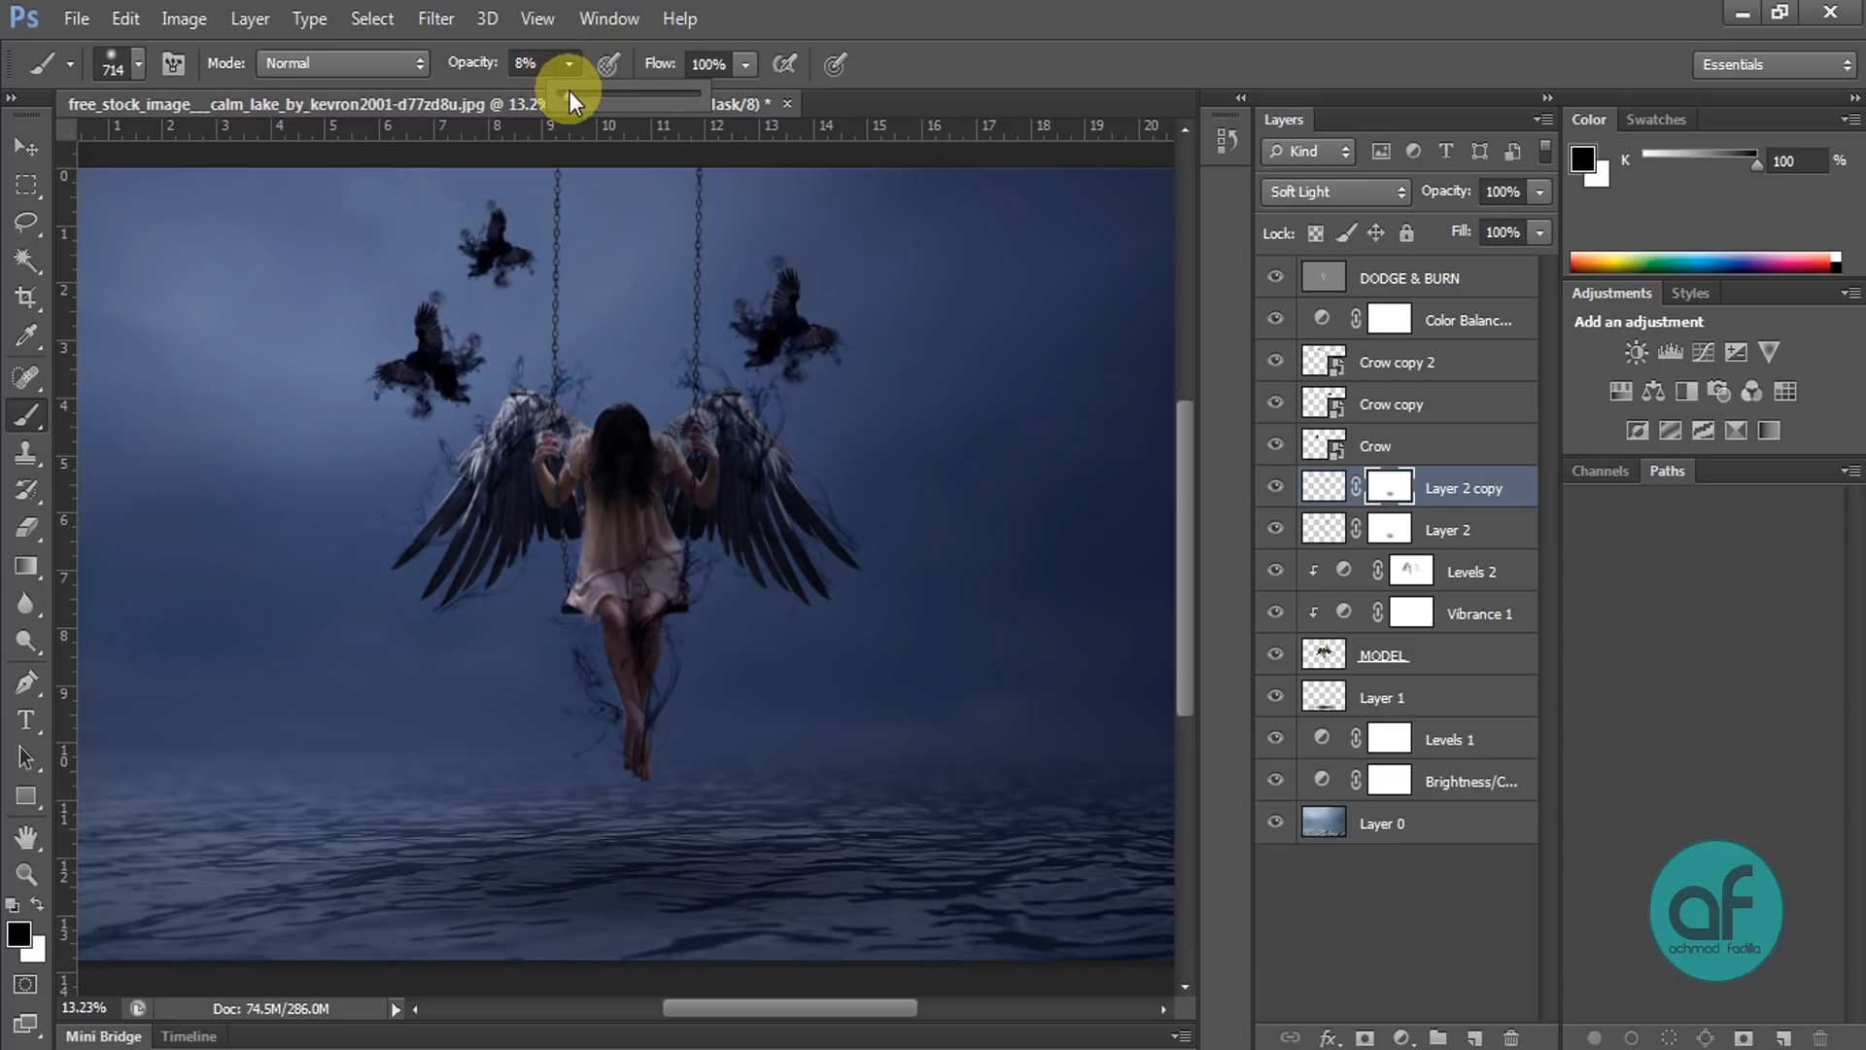
{"action": "left_click", "coordinate": [934, 47]}
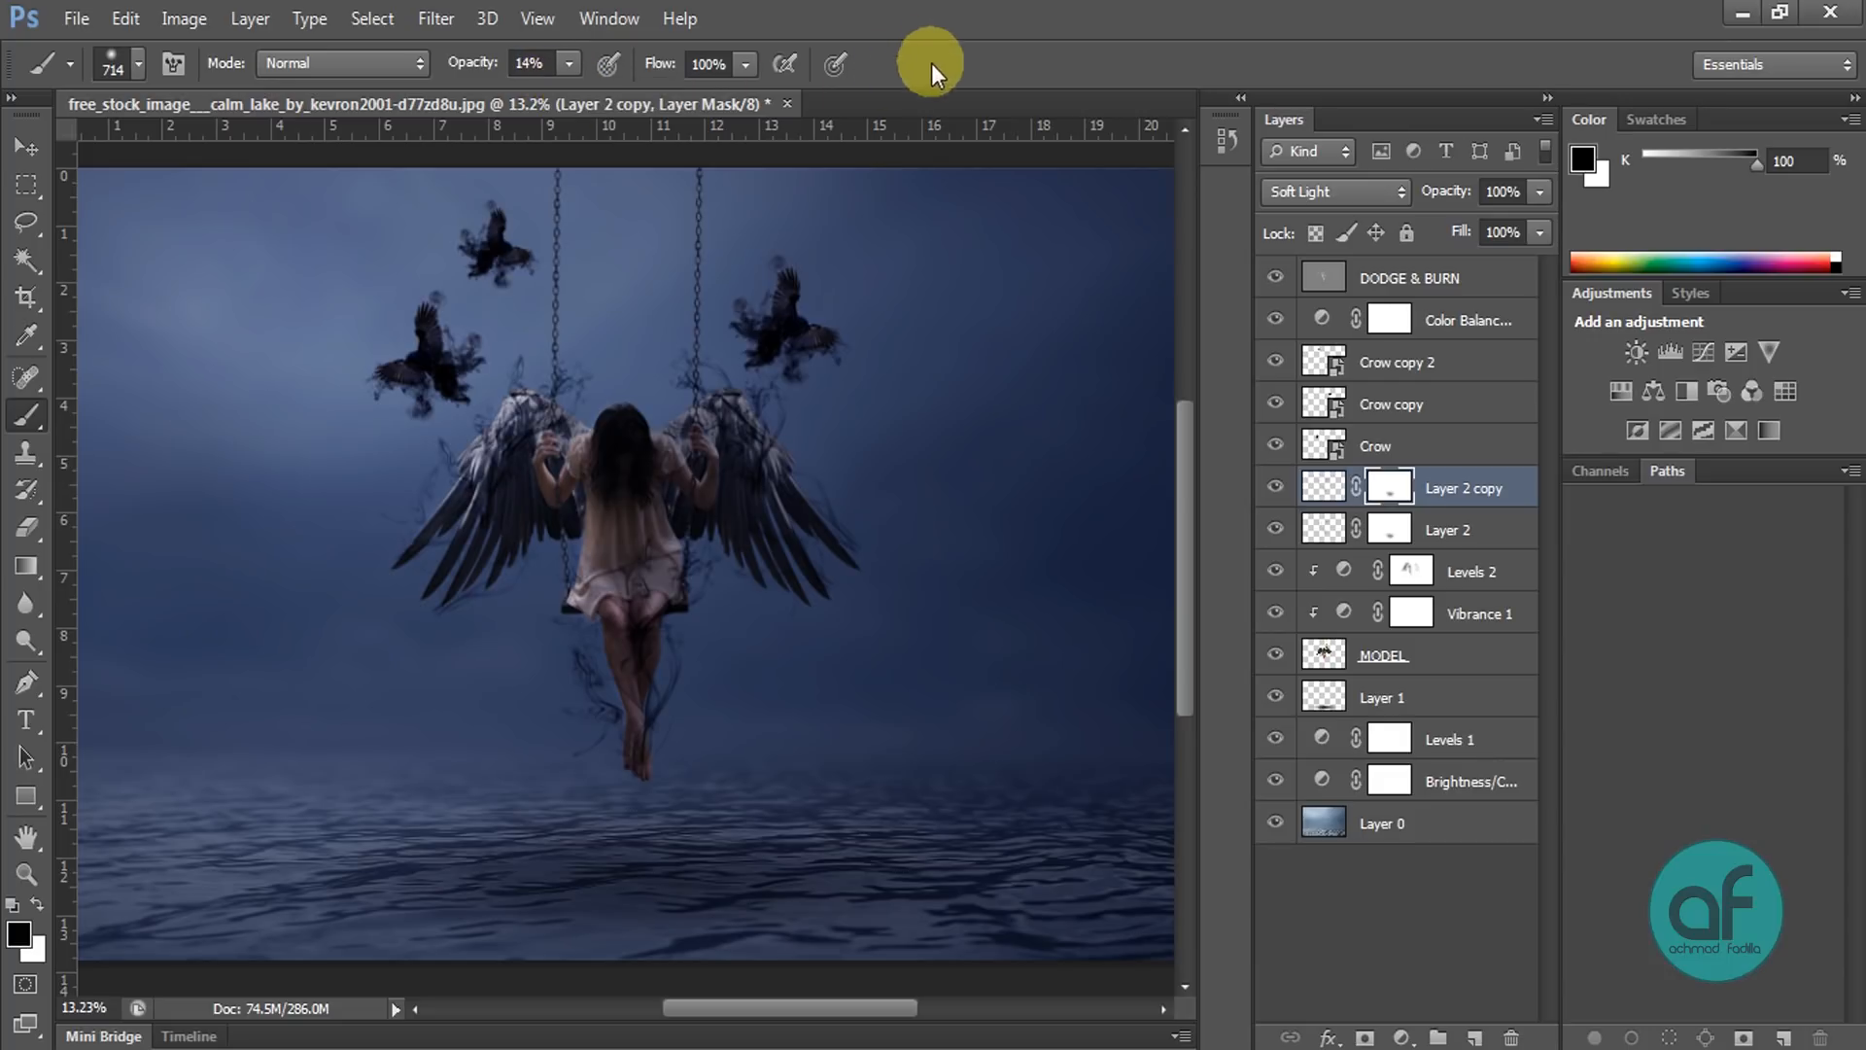
{"action": "mouse_move", "coordinate": [564, 671]}
{"action": "left_mouse_down"}
{"action": "mouse_move", "coordinate": [637, 762]}
{"action": "mouse_move", "coordinate": [631, 673]}
{"action": "mouse_move", "coordinate": [656, 716]}
{"action": "mouse_move", "coordinate": [650, 638]}
{"action": "mouse_move", "coordinate": [677, 728]}
{"action": "mouse_move", "coordinate": [607, 591]}
{"action": "mouse_move", "coordinate": [636, 736]}
{"action": "mouse_move", "coordinate": [600, 535]}
{"action": "mouse_move", "coordinate": [618, 764]}
{"action": "mouse_move", "coordinate": [595, 602]}
{"action": "mouse_move", "coordinate": [610, 643]}
{"action": "mouse_move", "coordinate": [590, 807]}
{"action": "left_mouse_up"}
{"action": "left_click", "coordinate": [1276, 486]}
{"action": "left_click", "coordinate": [1278, 488]}
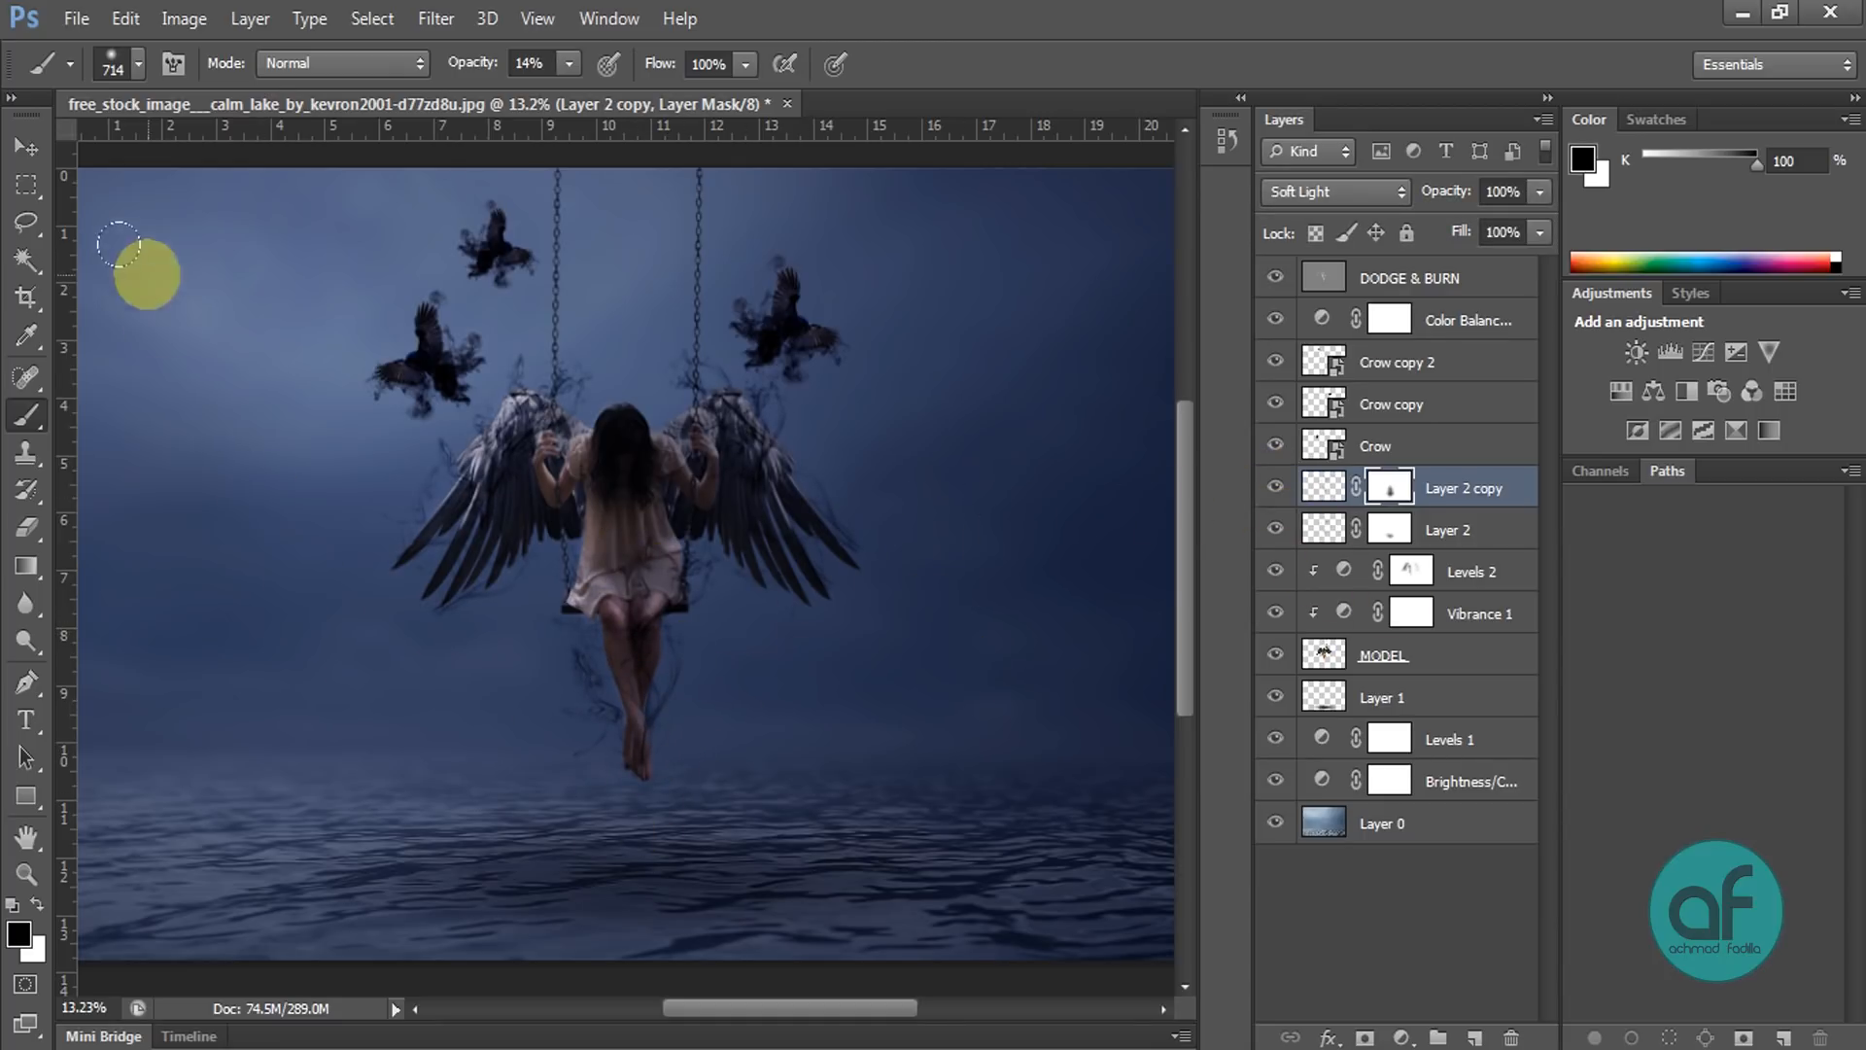
{"action": "left_click", "coordinate": [28, 146]}
{"action": "scroll", "coordinate": [466, 367], "scroll_direction": "down", "scroll_amount": 2}
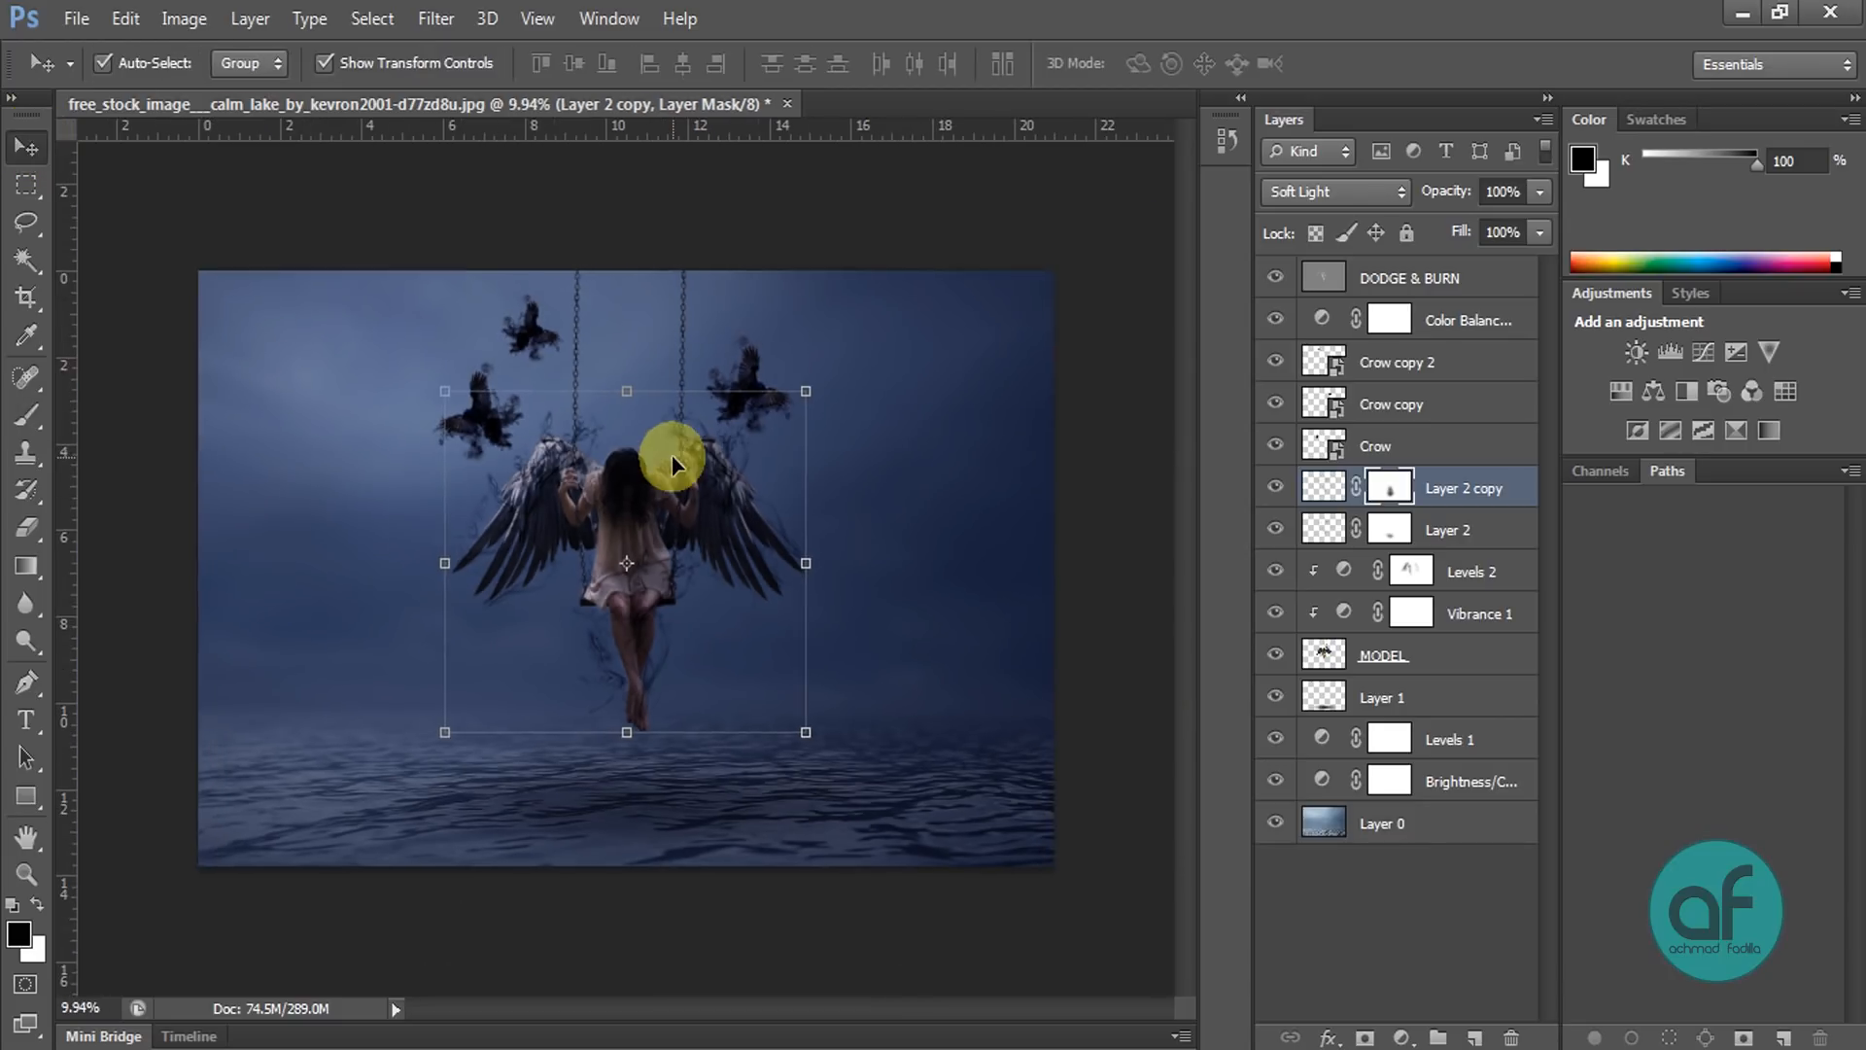
{"action": "left_click", "coordinate": [1091, 458]}
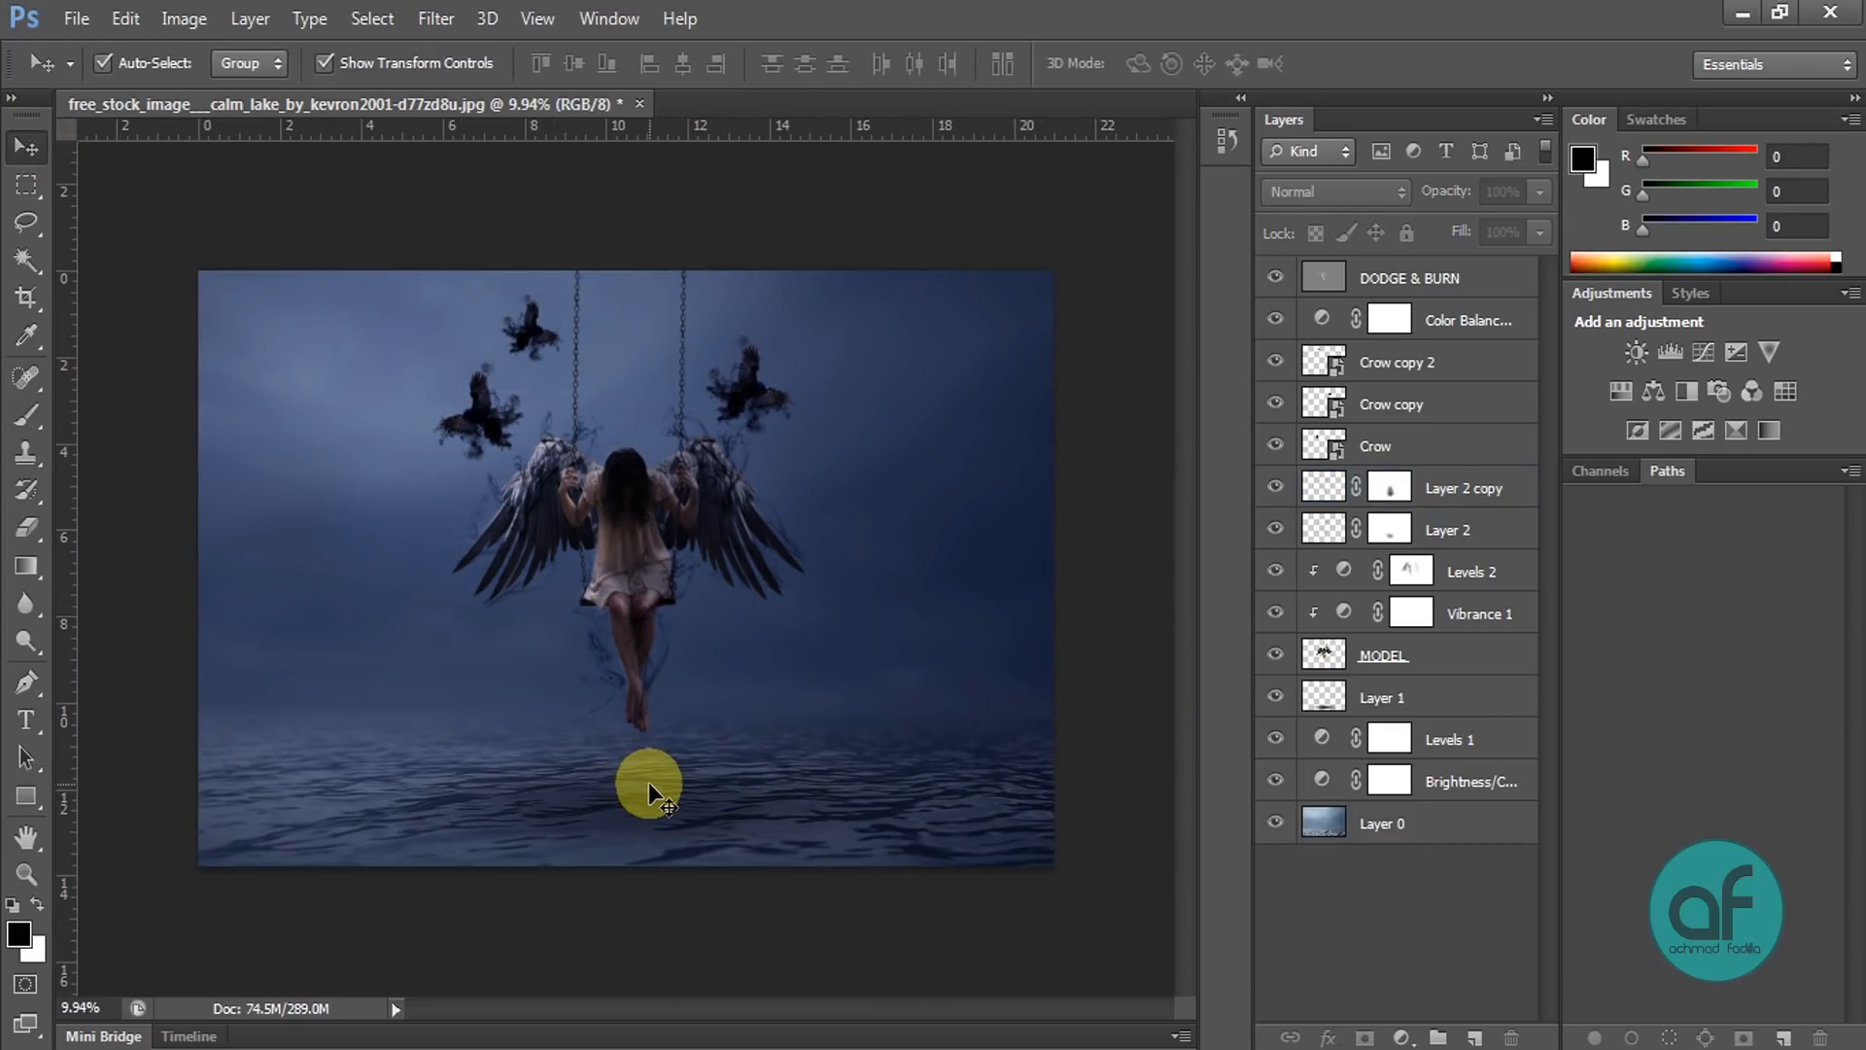
Step: Select the DODGE & BURN layer and set the Dodge tool's exposure to 20%
{"action": "scroll", "coordinate": [651, 785], "scroll_direction": "up", "scroll_amount": 1}
{"action": "scroll", "coordinate": [680, 796], "scroll_direction": "up", "scroll_amount": 1}
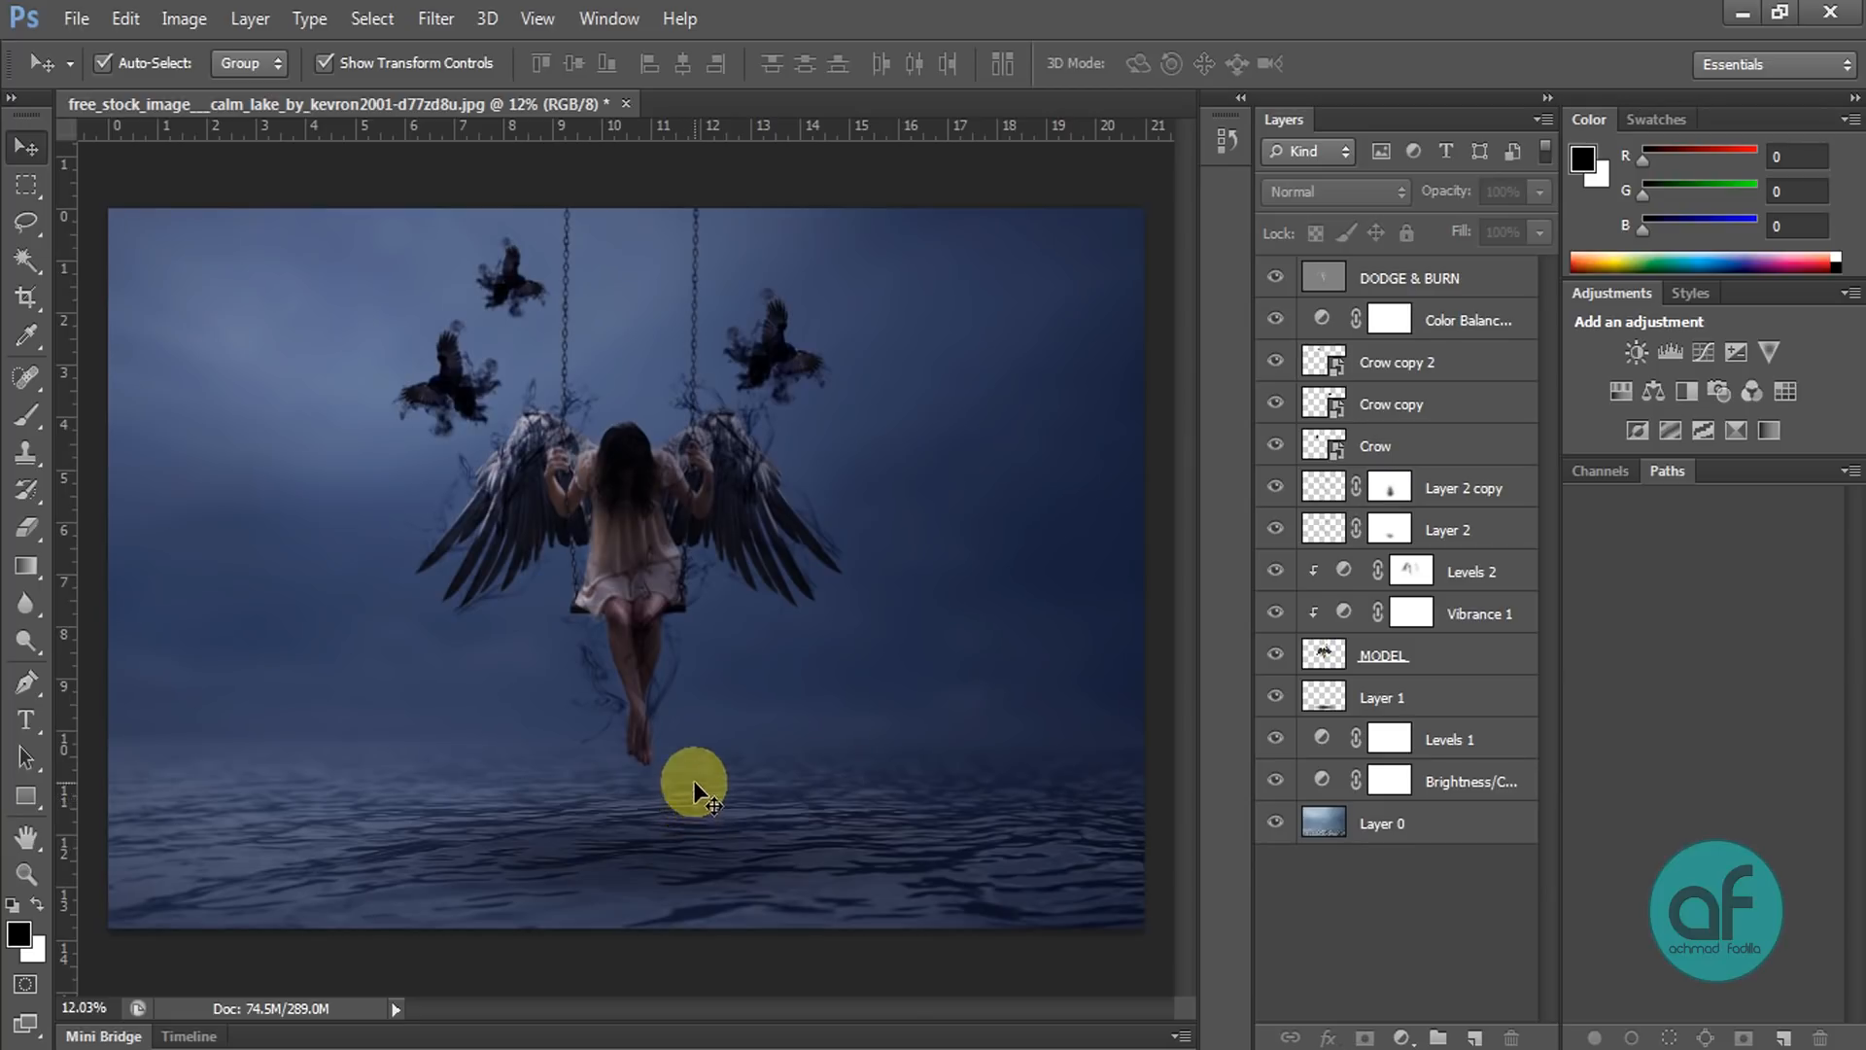
{"action": "scroll", "coordinate": [622, 478], "scroll_direction": "up", "scroll_amount": 4}
{"action": "scroll", "coordinate": [598, 511], "scroll_direction": "up", "scroll_amount": 4}
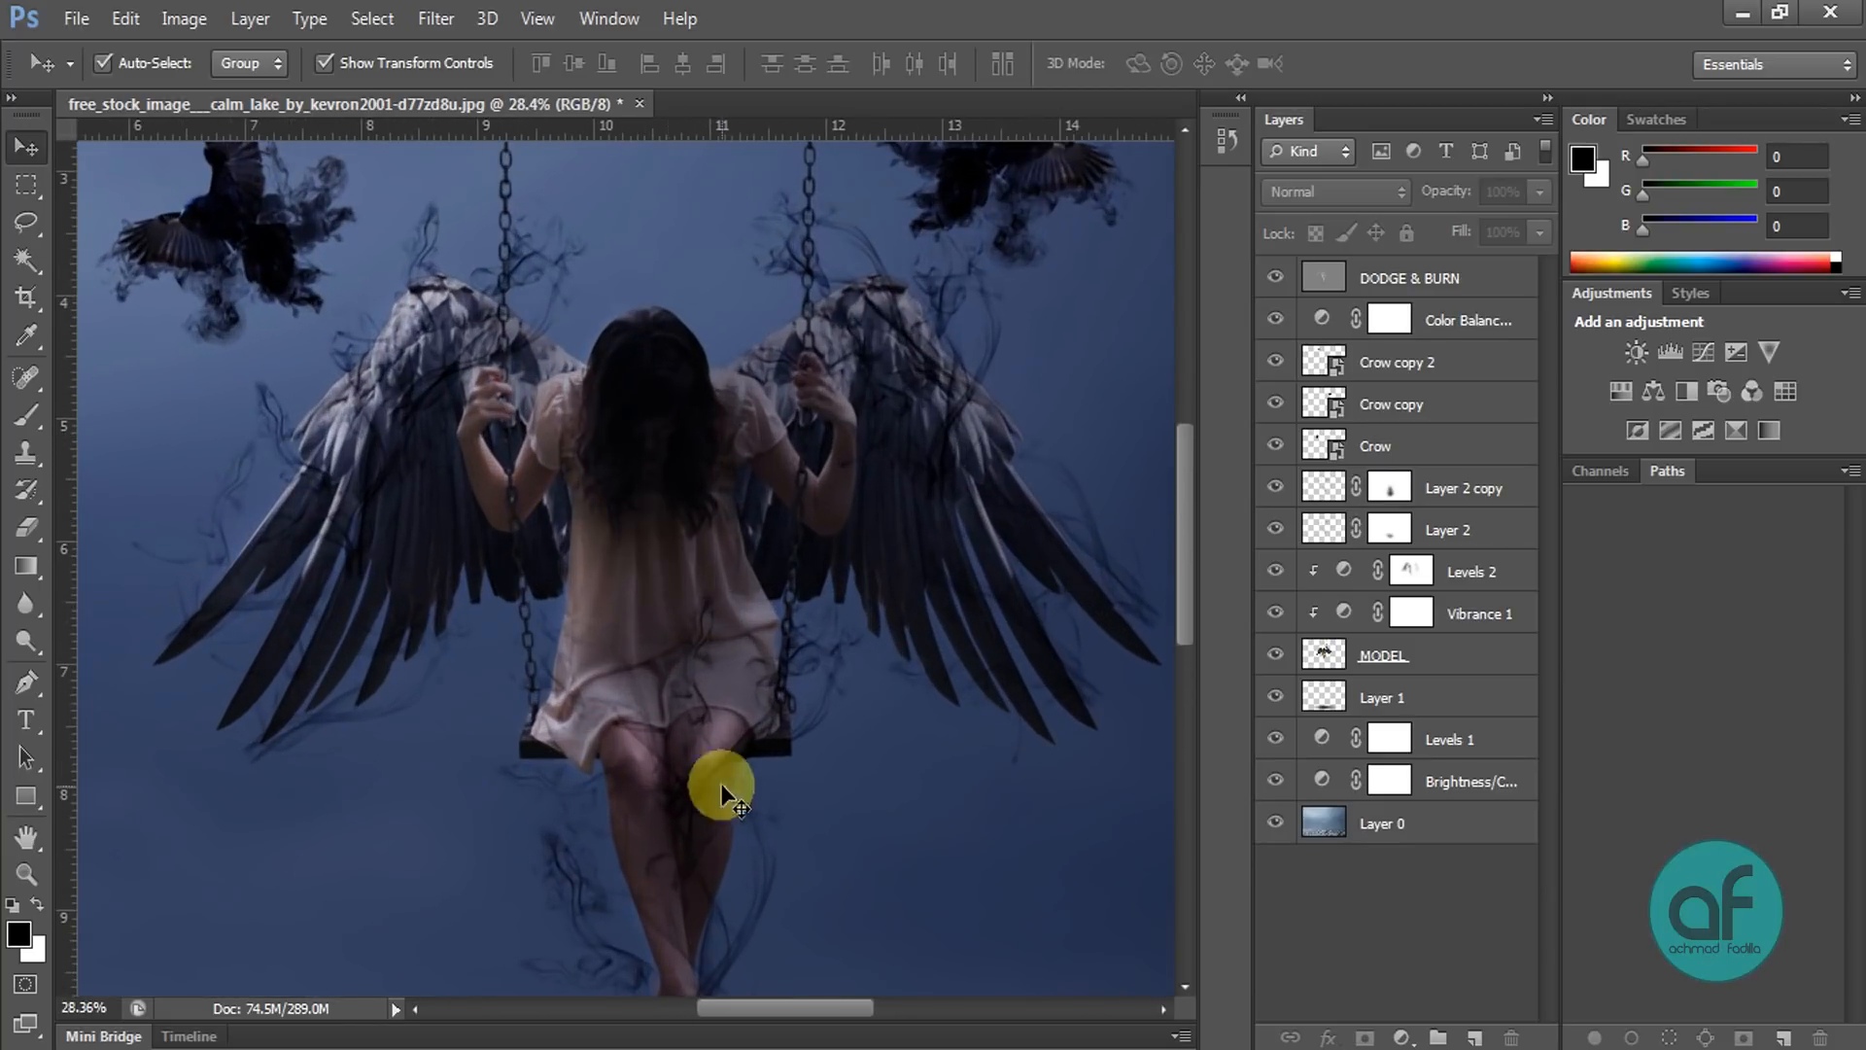
{"action": "left_click", "coordinate": [1333, 272]}
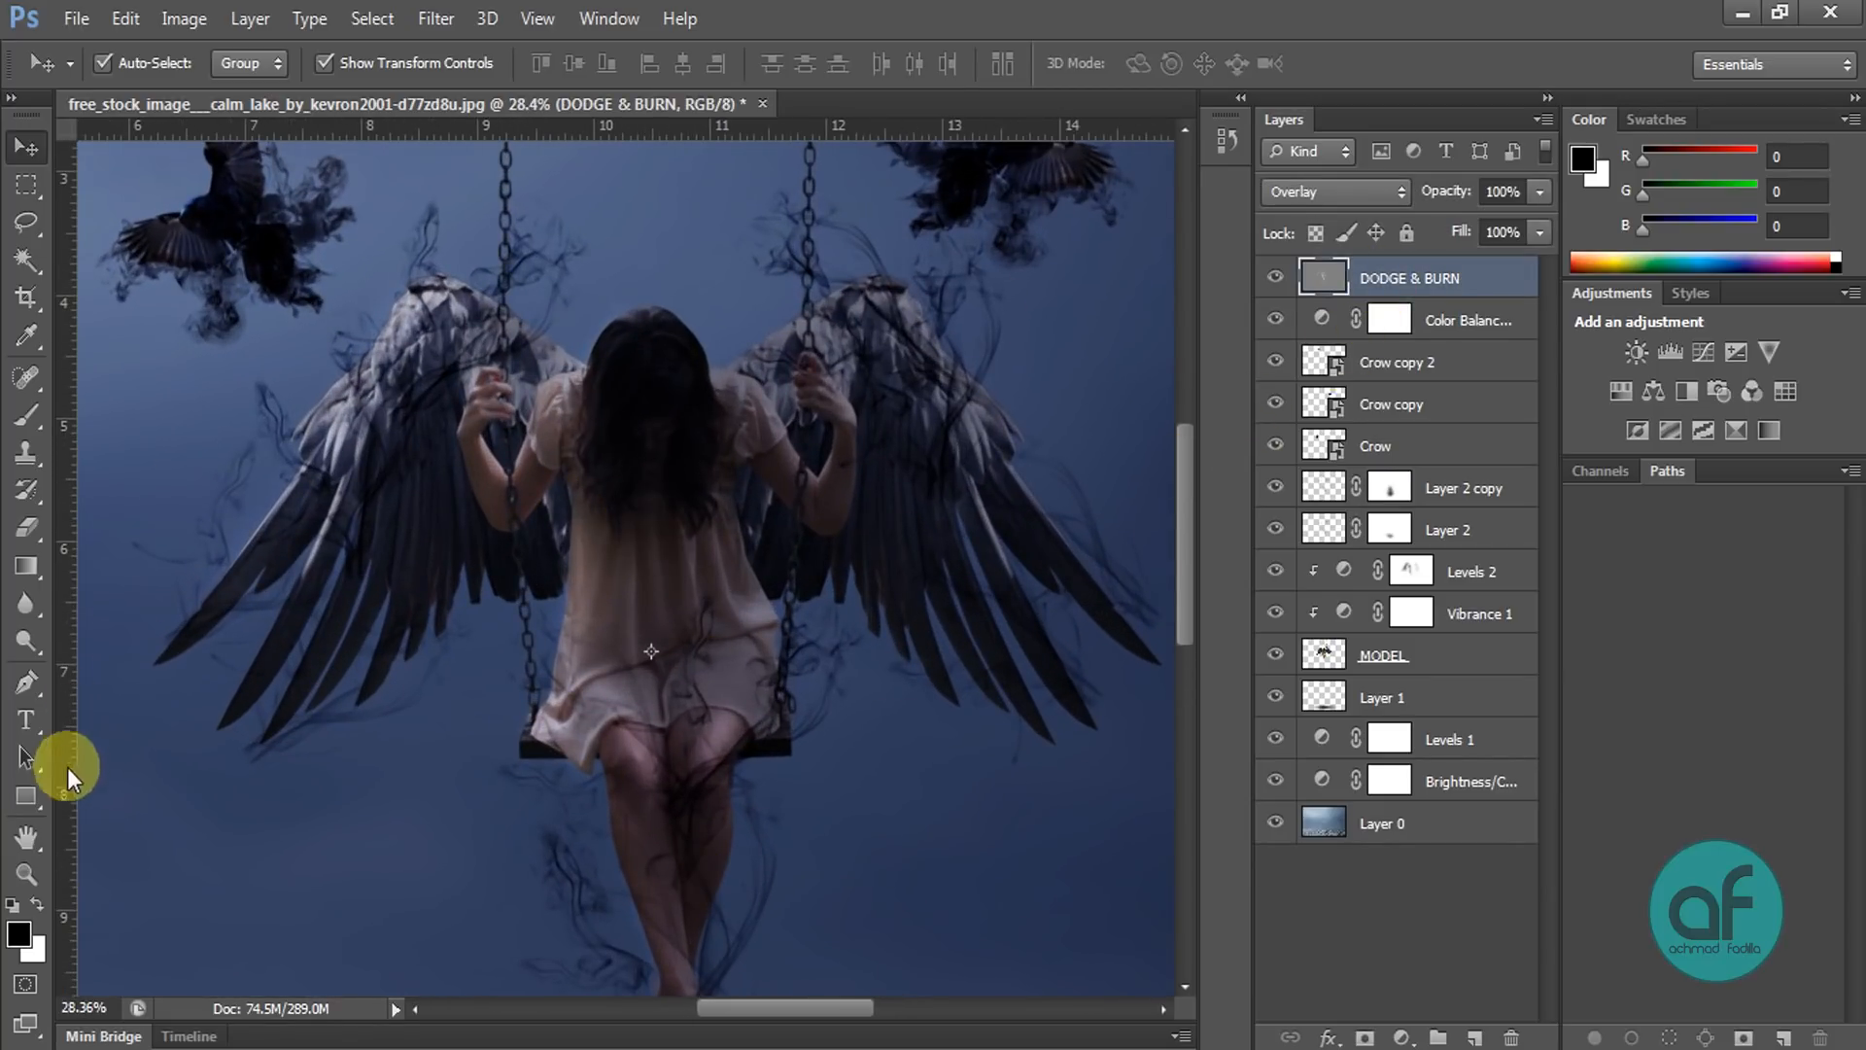
{"action": "left_click", "coordinate": [27, 639]}
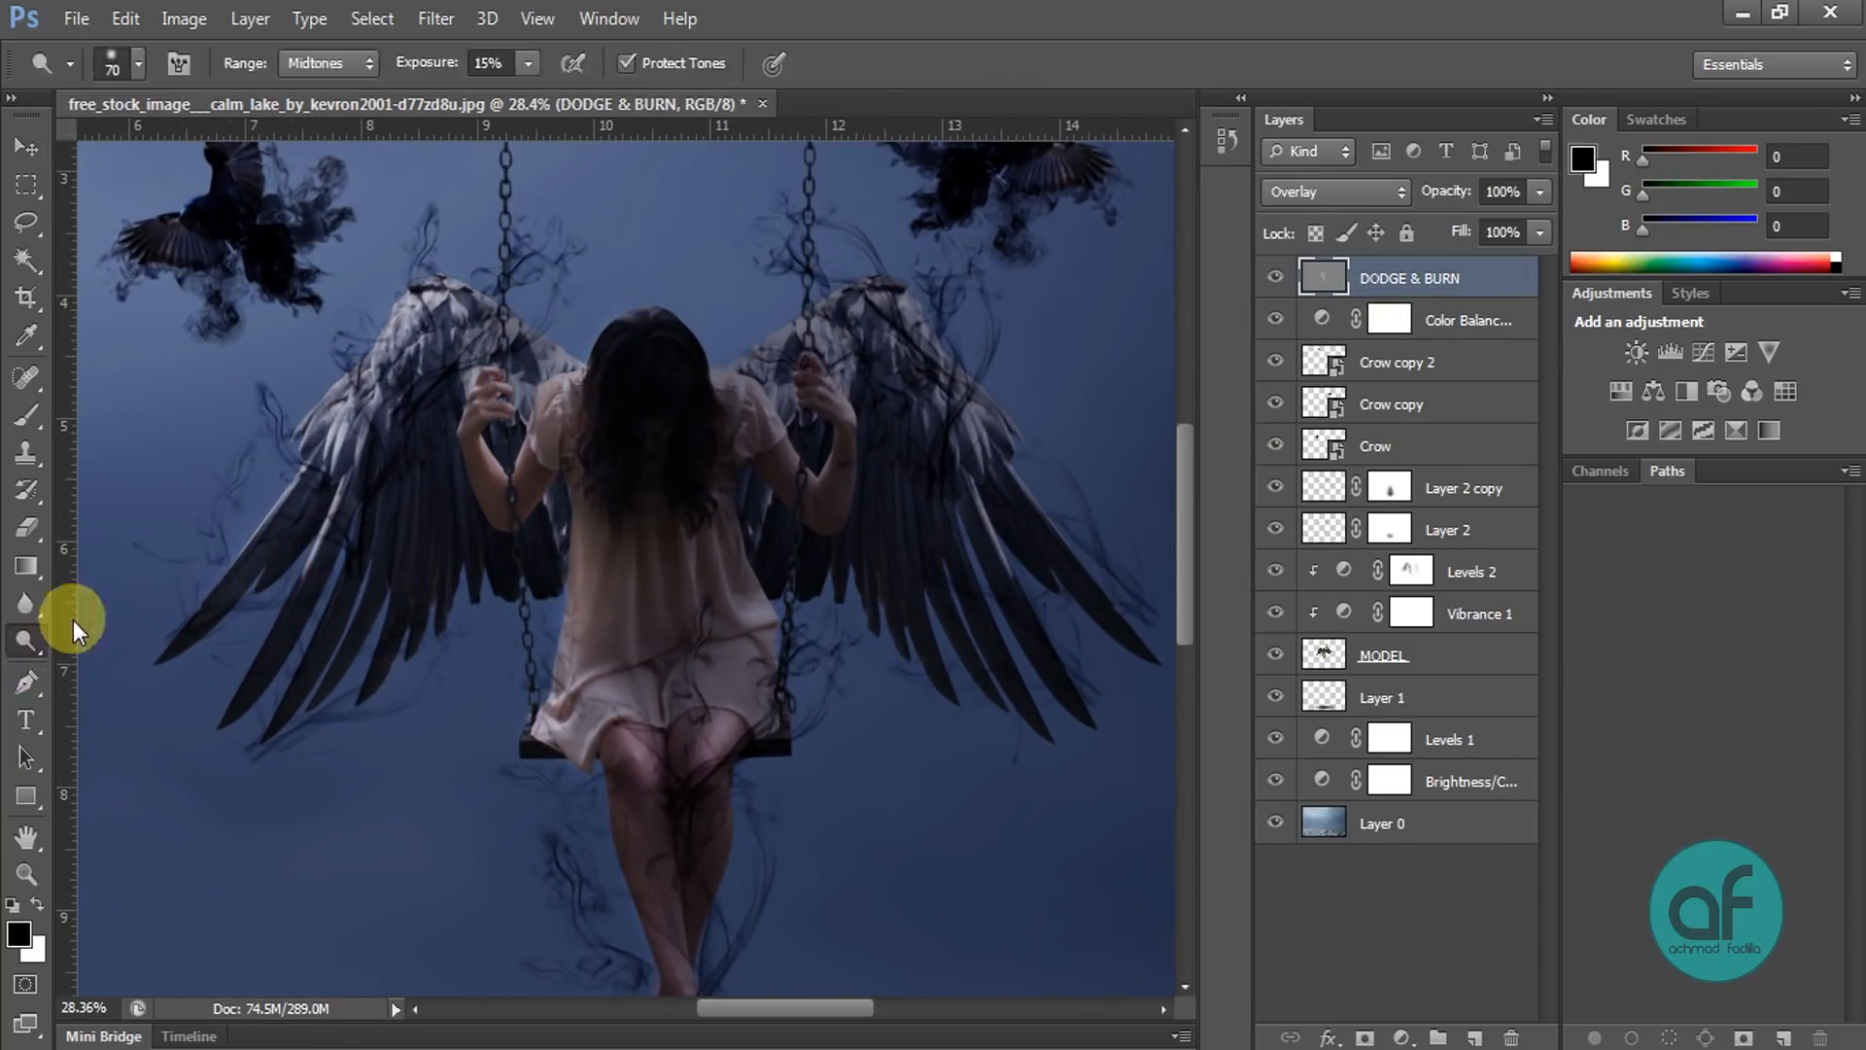
{"action": "left_click", "coordinate": [505, 62]}
{"action": "type", "text": "20"}
{"action": "key", "text": "Return"}
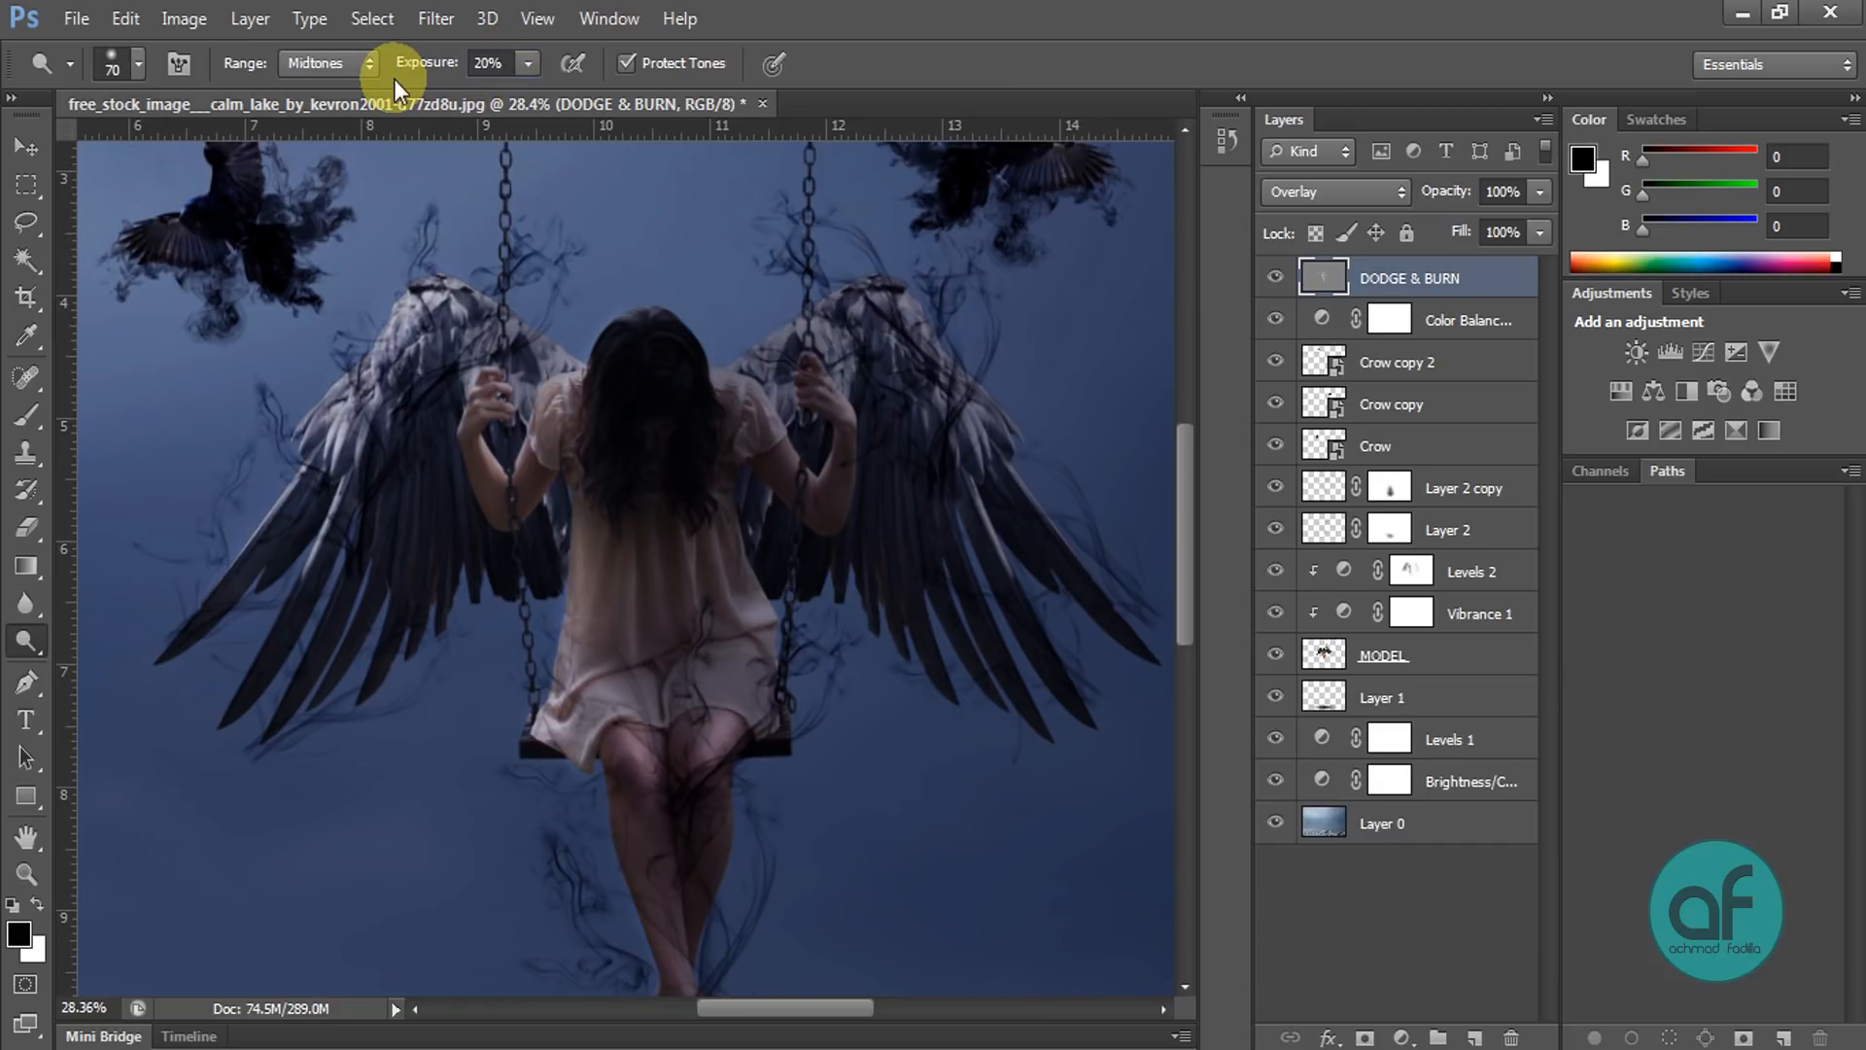
Step: Dodge the midtones of the woman's hair with a size 45 brush on the DODGE & BURN layer
{"action": "scroll", "coordinate": [573, 394], "scroll_direction": "up", "scroll_amount": 10}
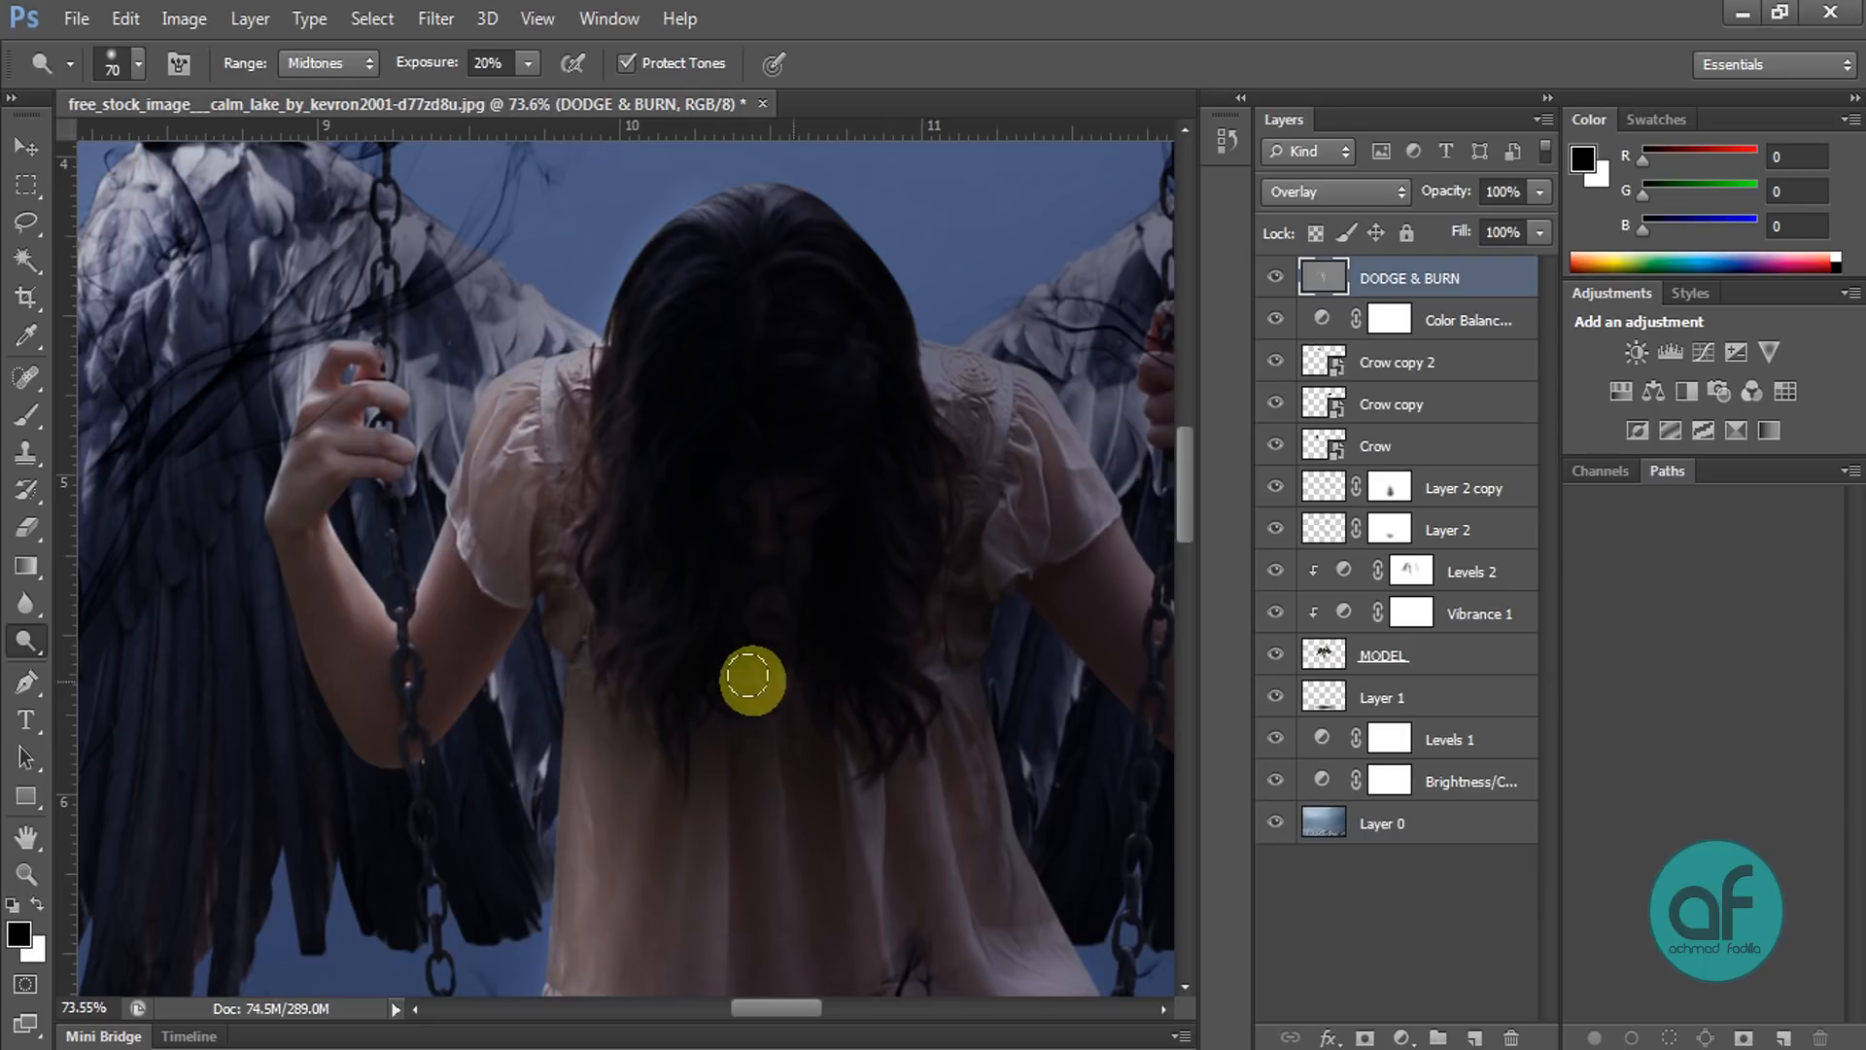
{"action": "scroll", "coordinate": [741, 564], "scroll_direction": "up", "scroll_amount": 3}
{"action": "key", "text": "bracketleft"}
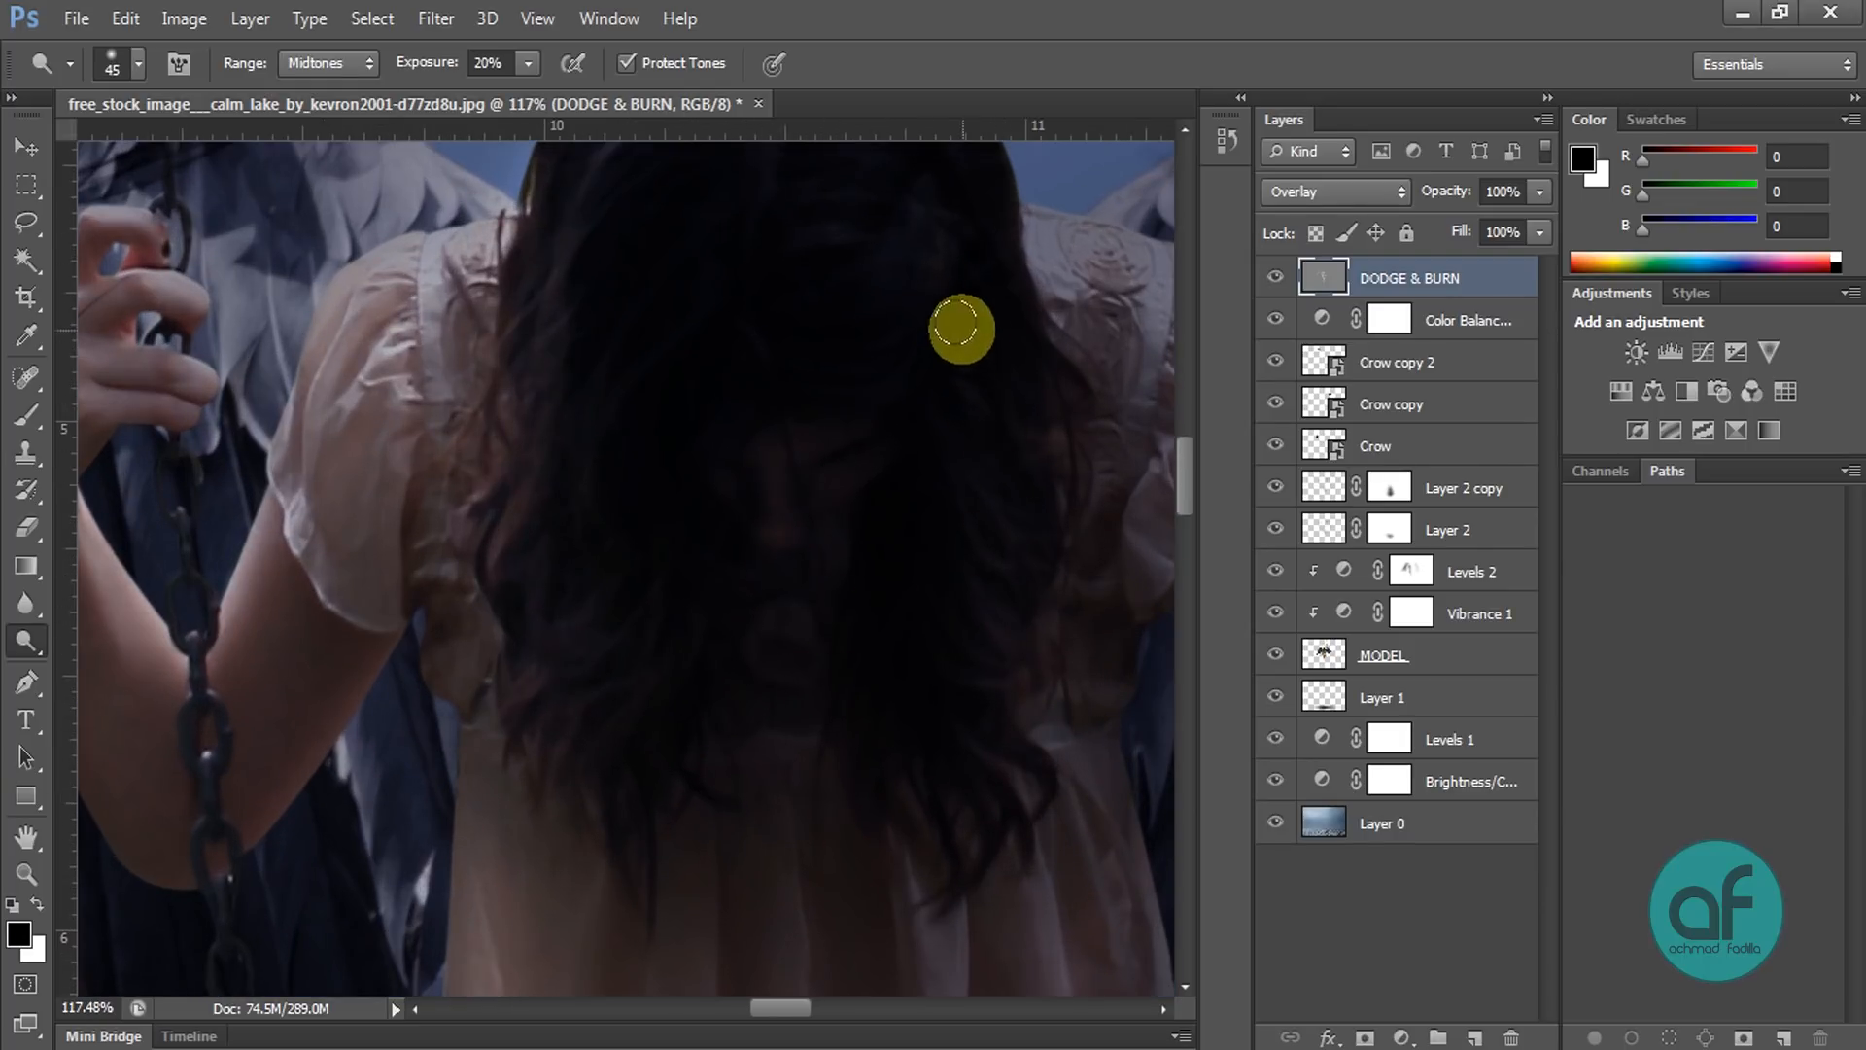
{"action": "left_click_drag", "start_coordinate": [994, 494], "coordinate": [954, 699]}
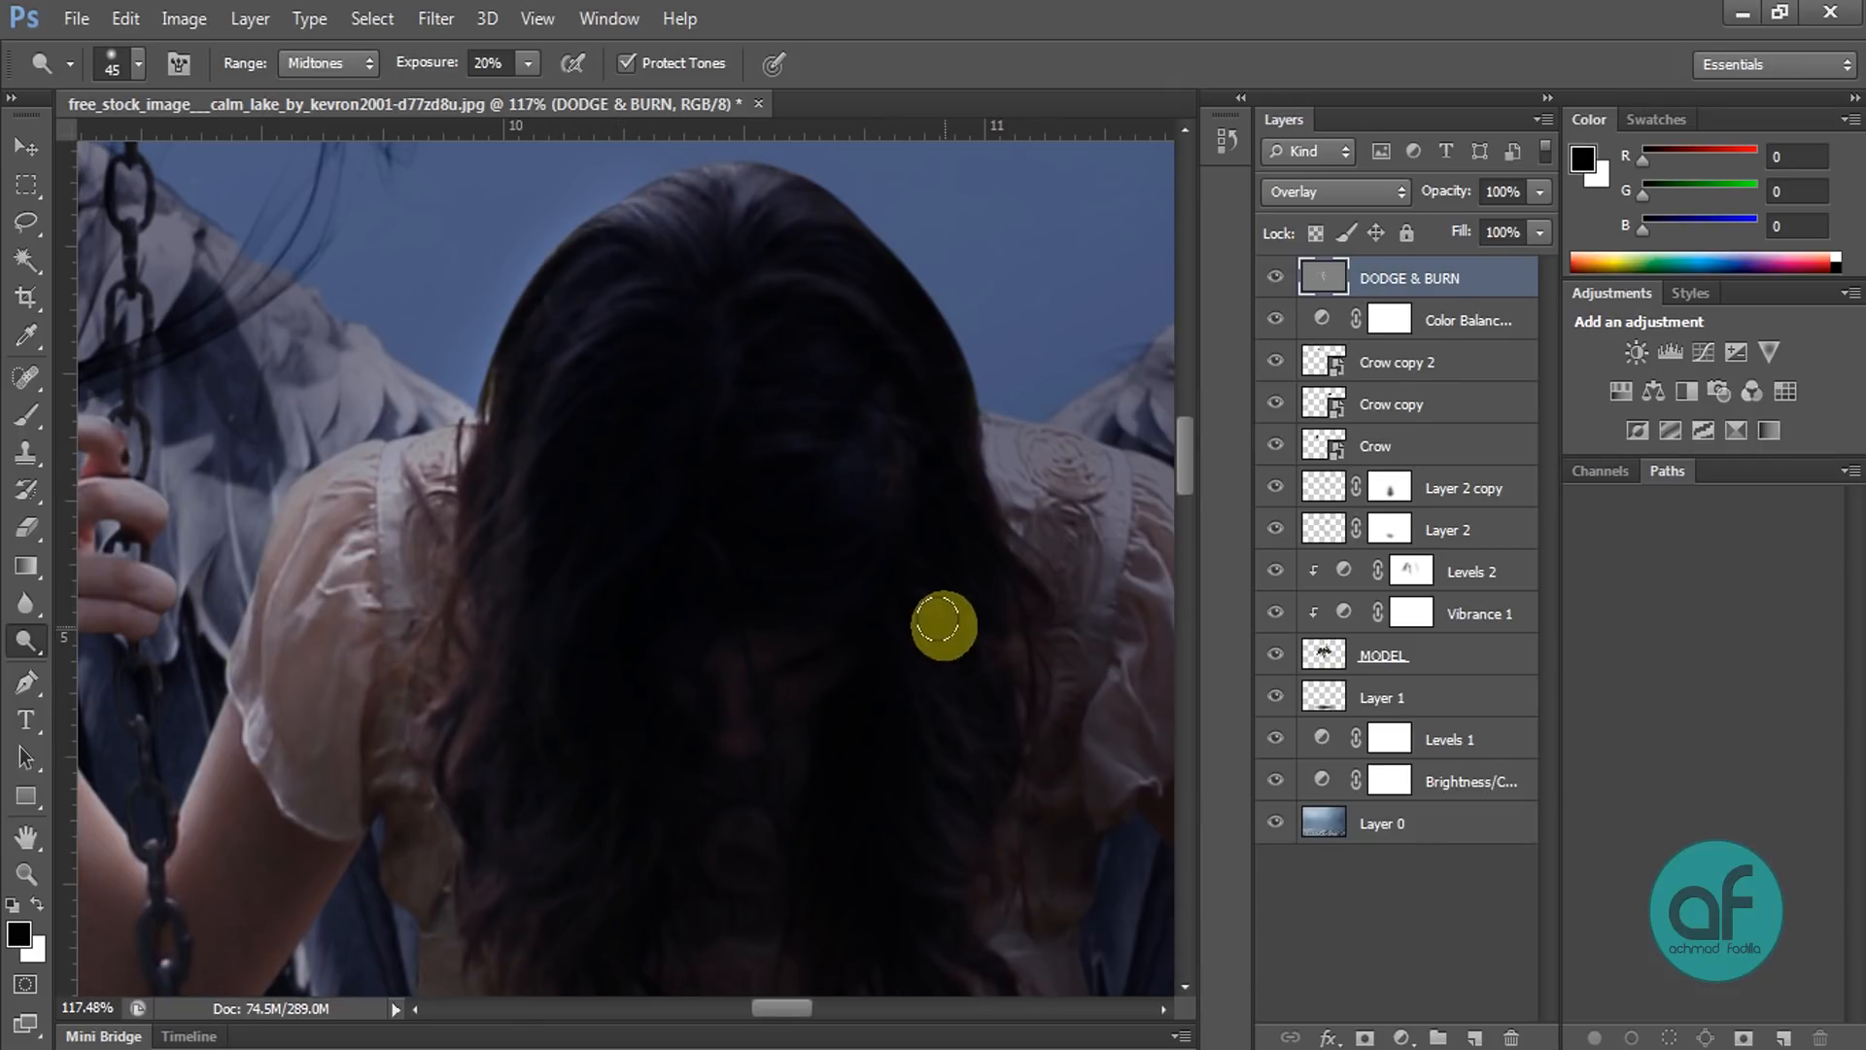
Step: Set up the Burn tool for the dress with the Shadows range and 20% exposure
{"action": "scroll", "coordinate": [945, 632], "scroll_direction": "down", "scroll_amount": 3}
{"action": "scroll", "coordinate": [966, 738], "scroll_direction": "down", "scroll_amount": 1}
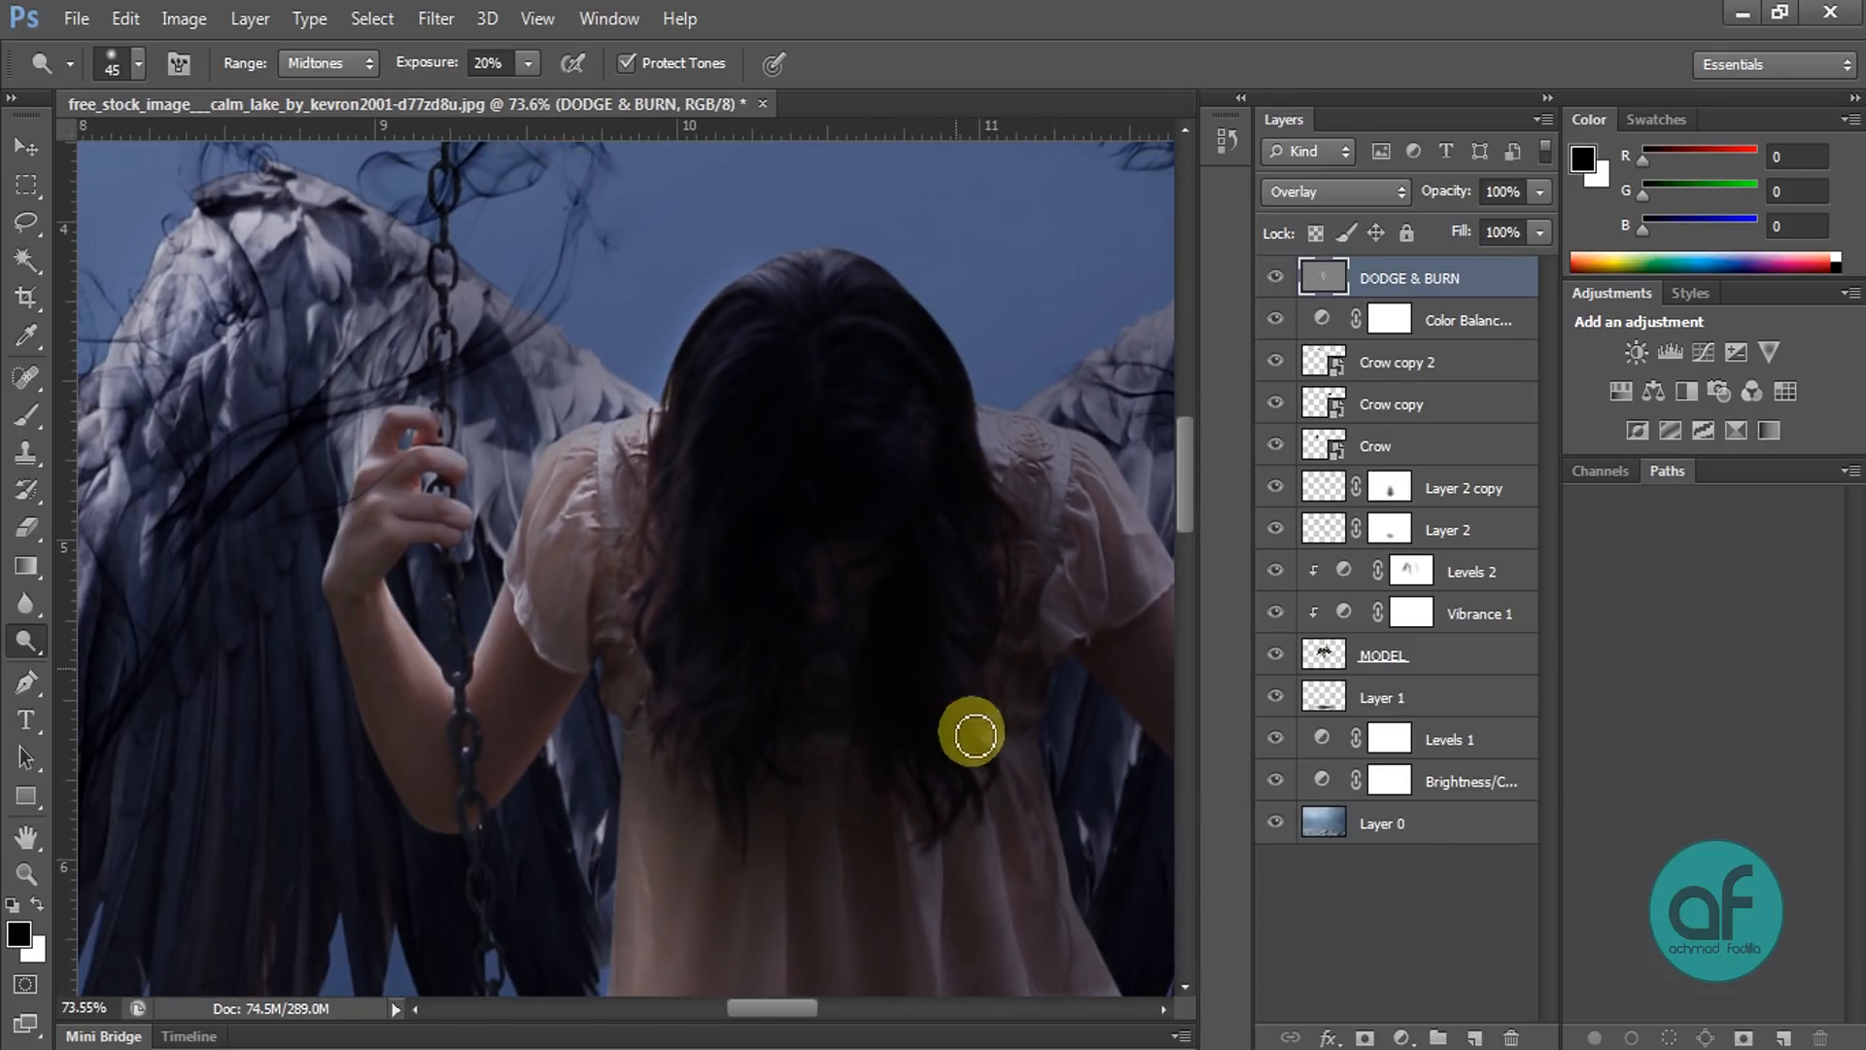
{"action": "scroll", "coordinate": [862, 632], "scroll_direction": "down", "scroll_amount": 3}
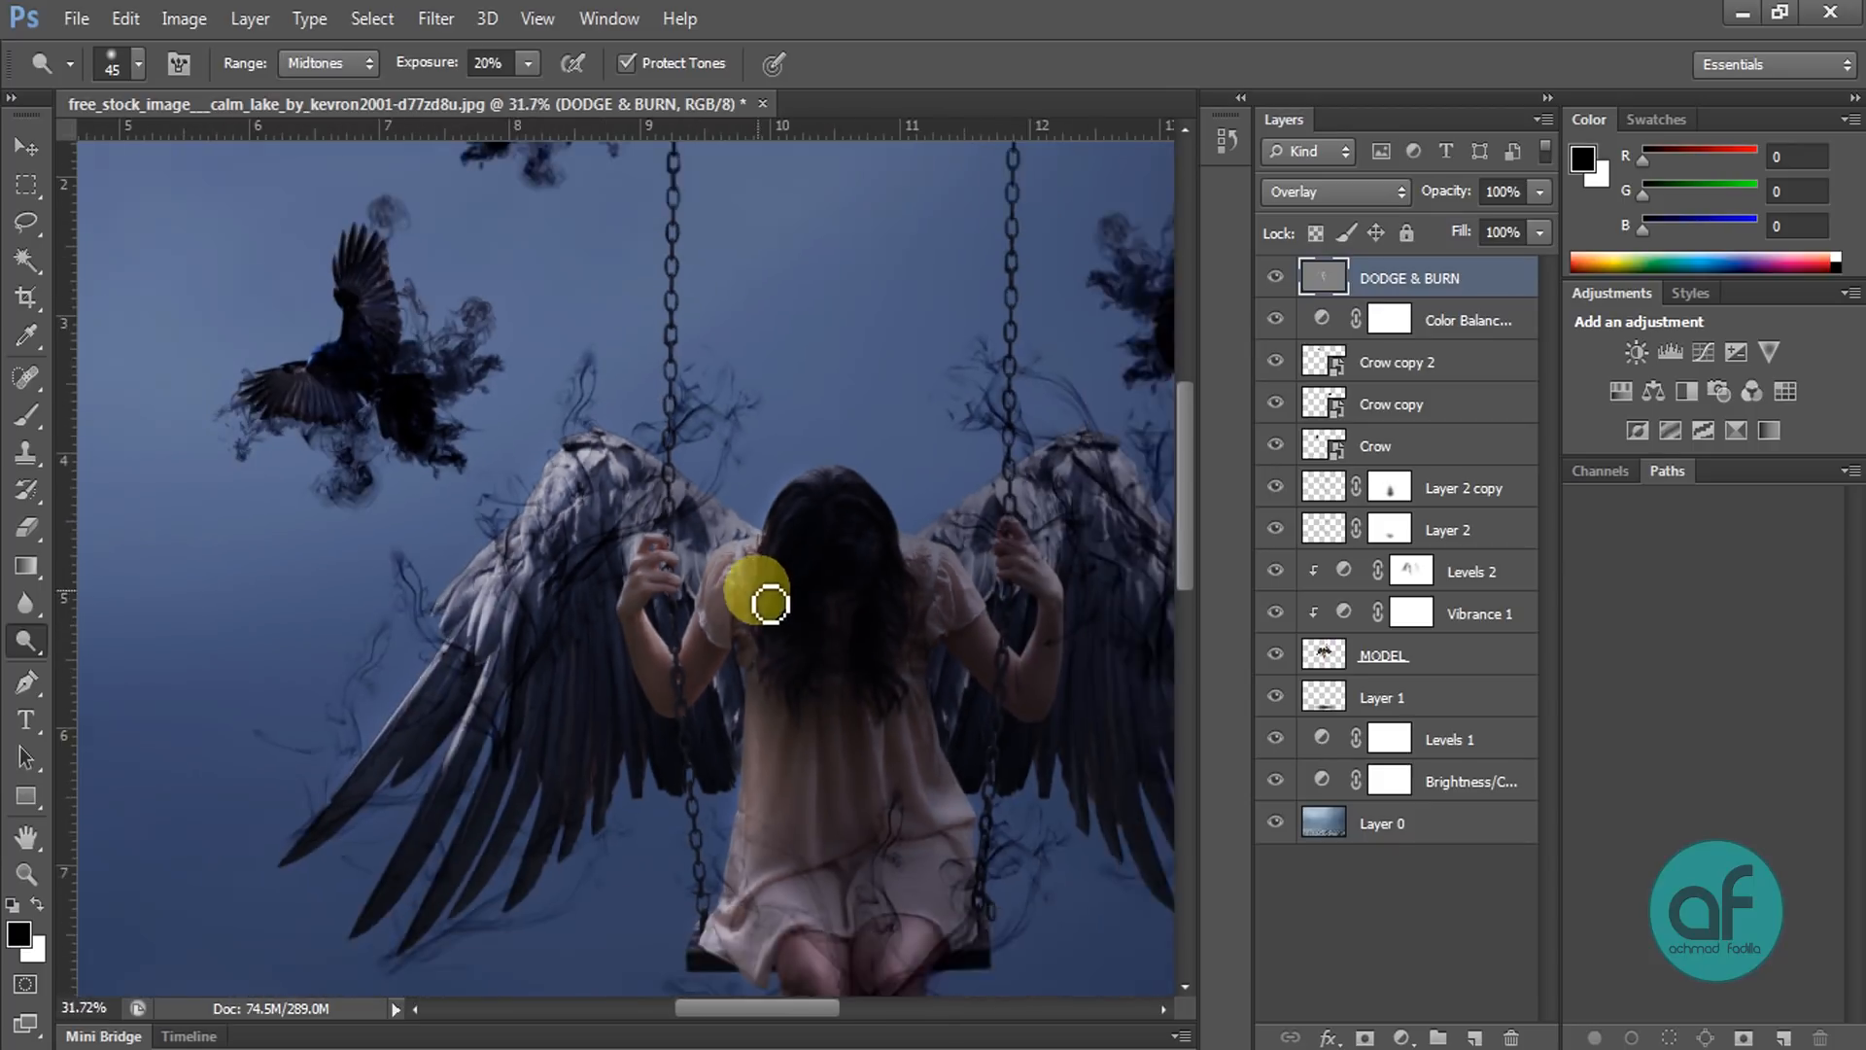
{"action": "scroll", "coordinate": [769, 604], "scroll_direction": "down", "scroll_amount": 2}
{"action": "scroll", "coordinate": [828, 756], "scroll_direction": "up", "scroll_amount": 5}
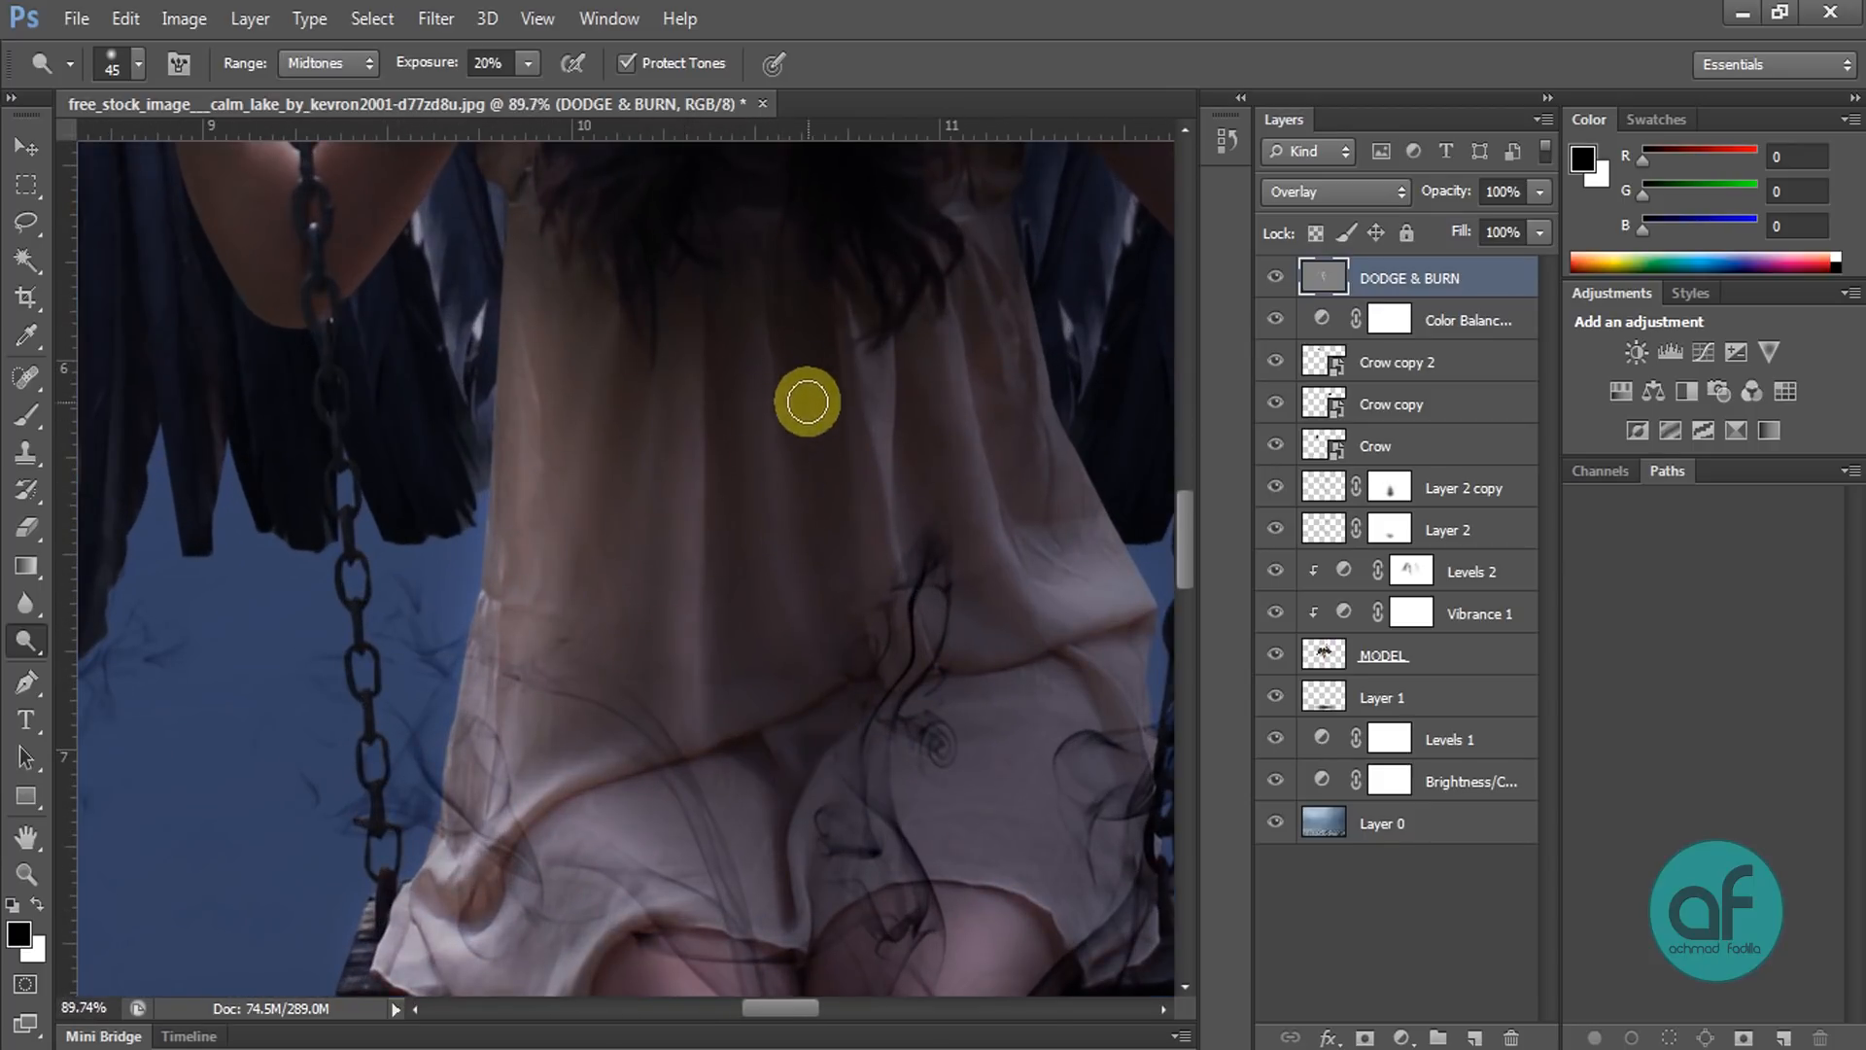
{"action": "left_click", "coordinate": [26, 637]}
{"action": "left_click", "coordinate": [137, 665]}
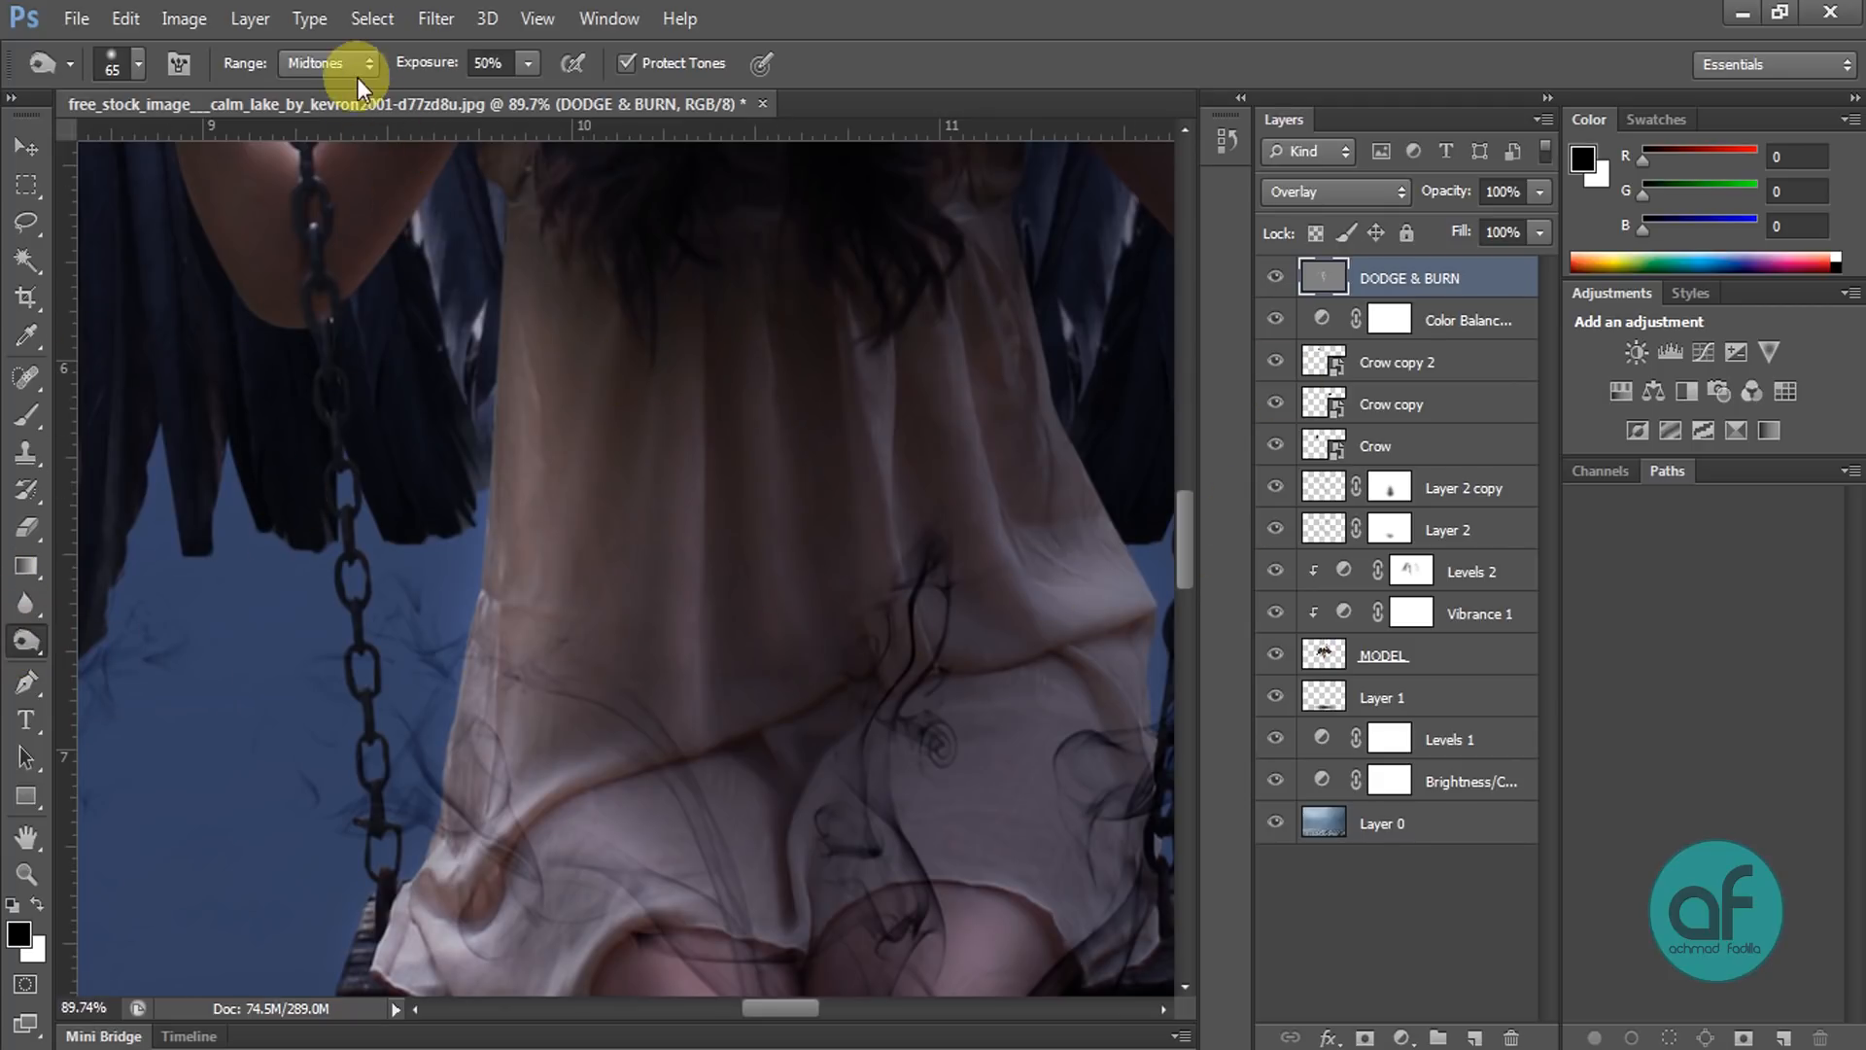
{"action": "left_click", "coordinate": [336, 94]}
{"action": "left_click", "coordinate": [489, 62]}
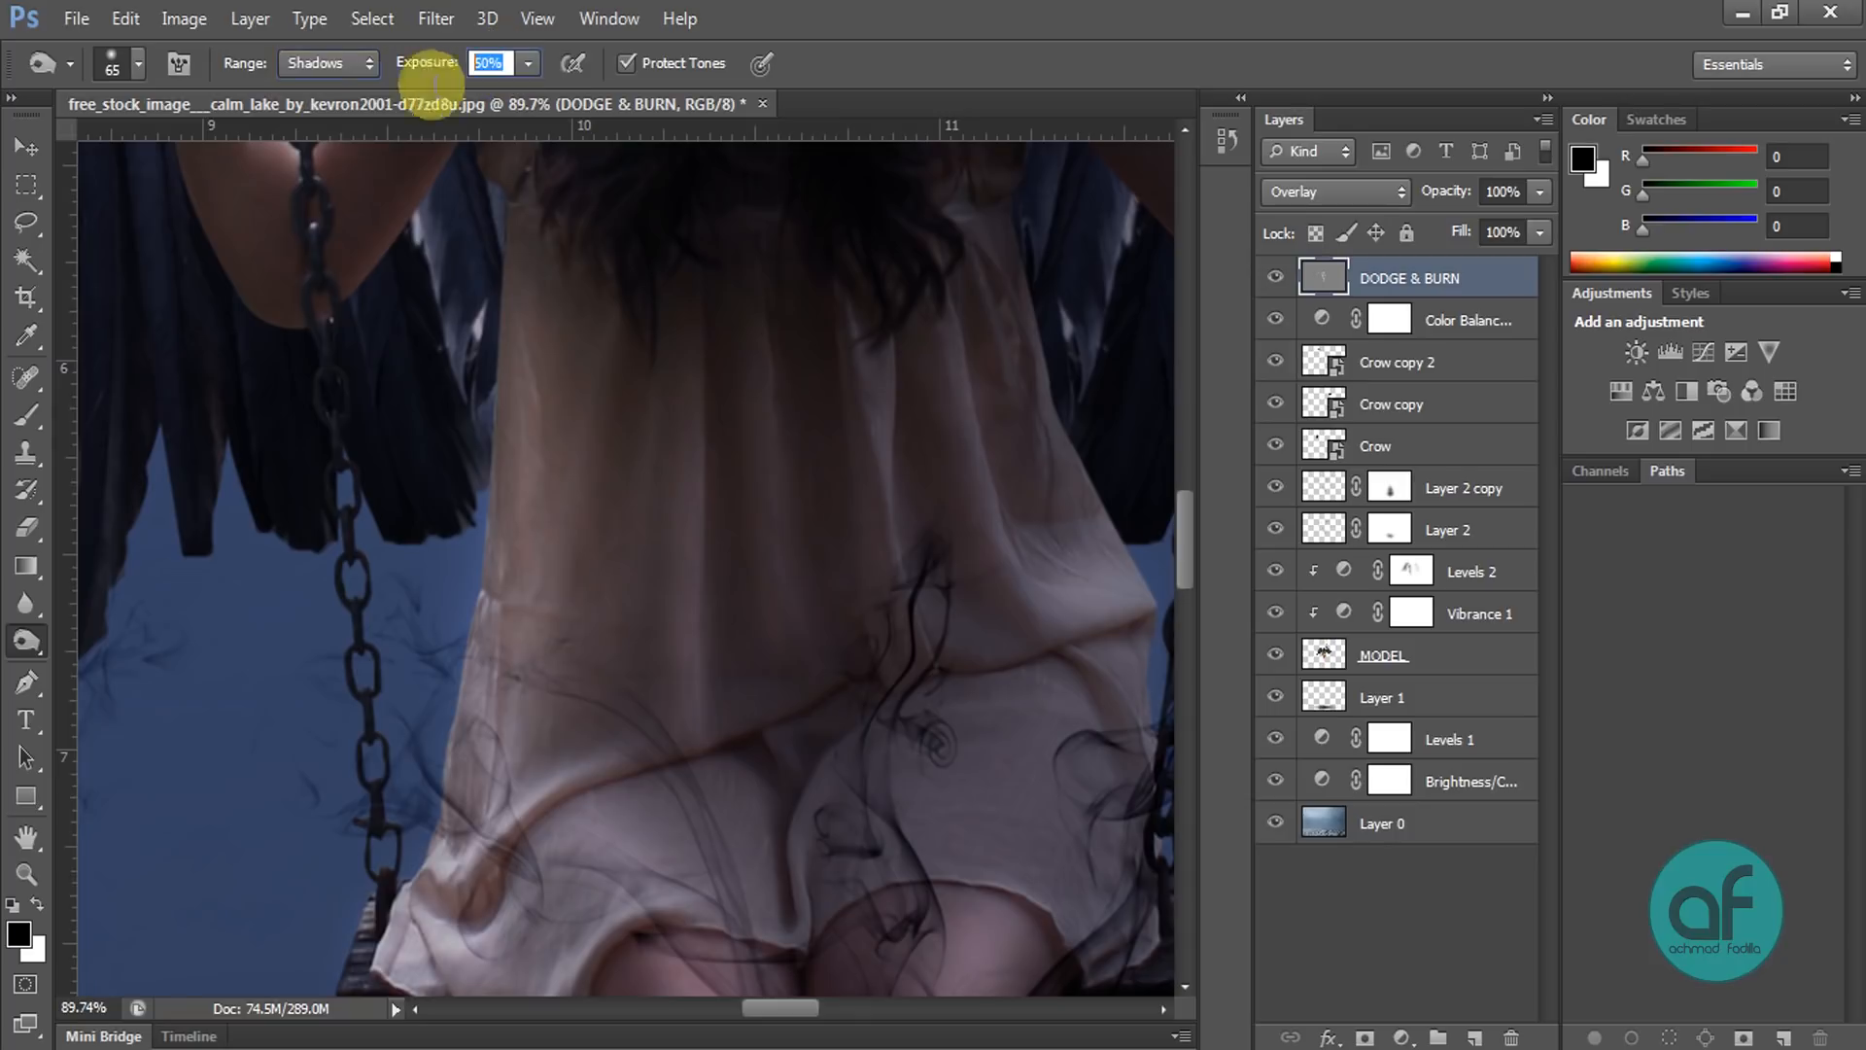
{"action": "key", "text": "Return"}
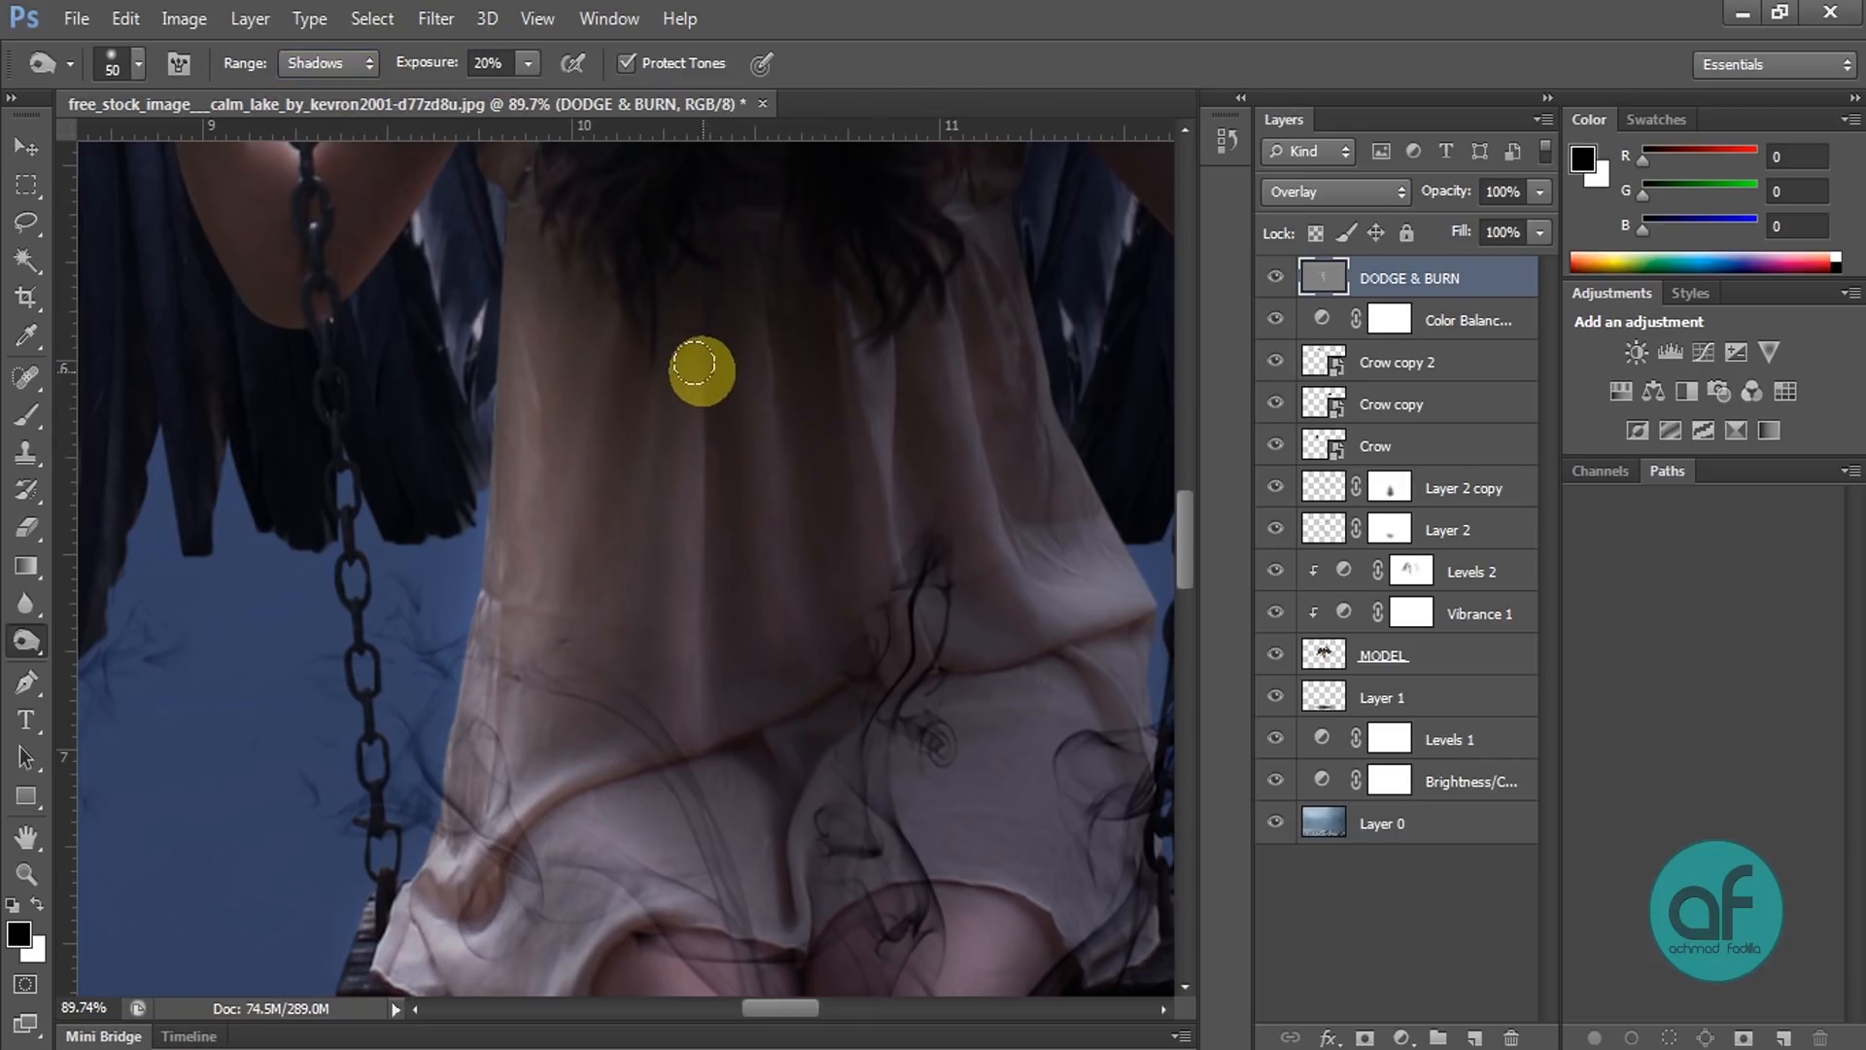
Step: Burn the shadows of the dress folds with a brush size of about 45 to 50, and deselect the layer
{"action": "mouse_move", "coordinate": [718, 332]}
{"action": "left_mouse_down"}
{"action": "mouse_move", "coordinate": [734, 555]}
{"action": "mouse_move", "coordinate": [737, 538]}
{"action": "left_mouse_up"}
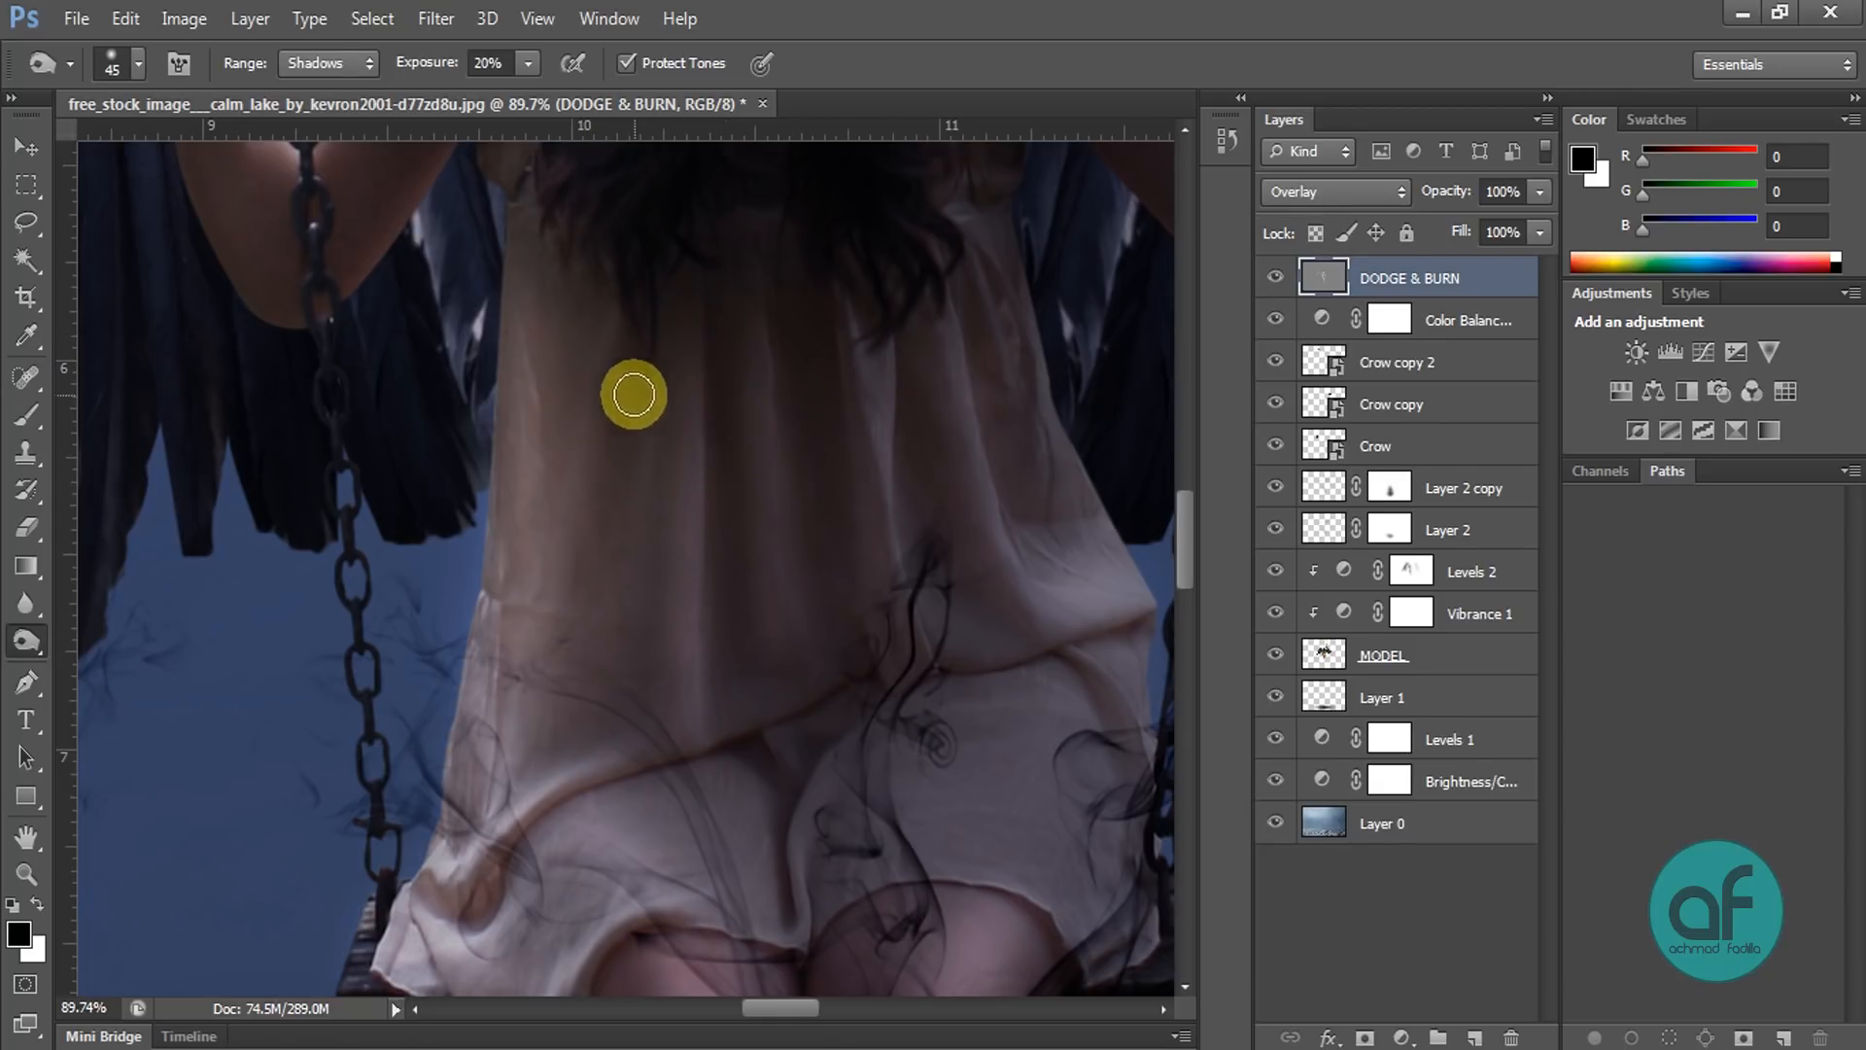
{"action": "mouse_move", "coordinate": [620, 383]}
{"action": "left_mouse_down"}
{"action": "mouse_move", "coordinate": [608, 523]}
{"action": "mouse_move", "coordinate": [654, 506]}
{"action": "mouse_move", "coordinate": [666, 462]}
{"action": "mouse_move", "coordinate": [648, 652]}
{"action": "mouse_move", "coordinate": [642, 558]}
{"action": "mouse_move", "coordinate": [657, 590]}
{"action": "mouse_move", "coordinate": [741, 481]}
{"action": "left_mouse_up"}
{"action": "key", "text": "bracketright"}
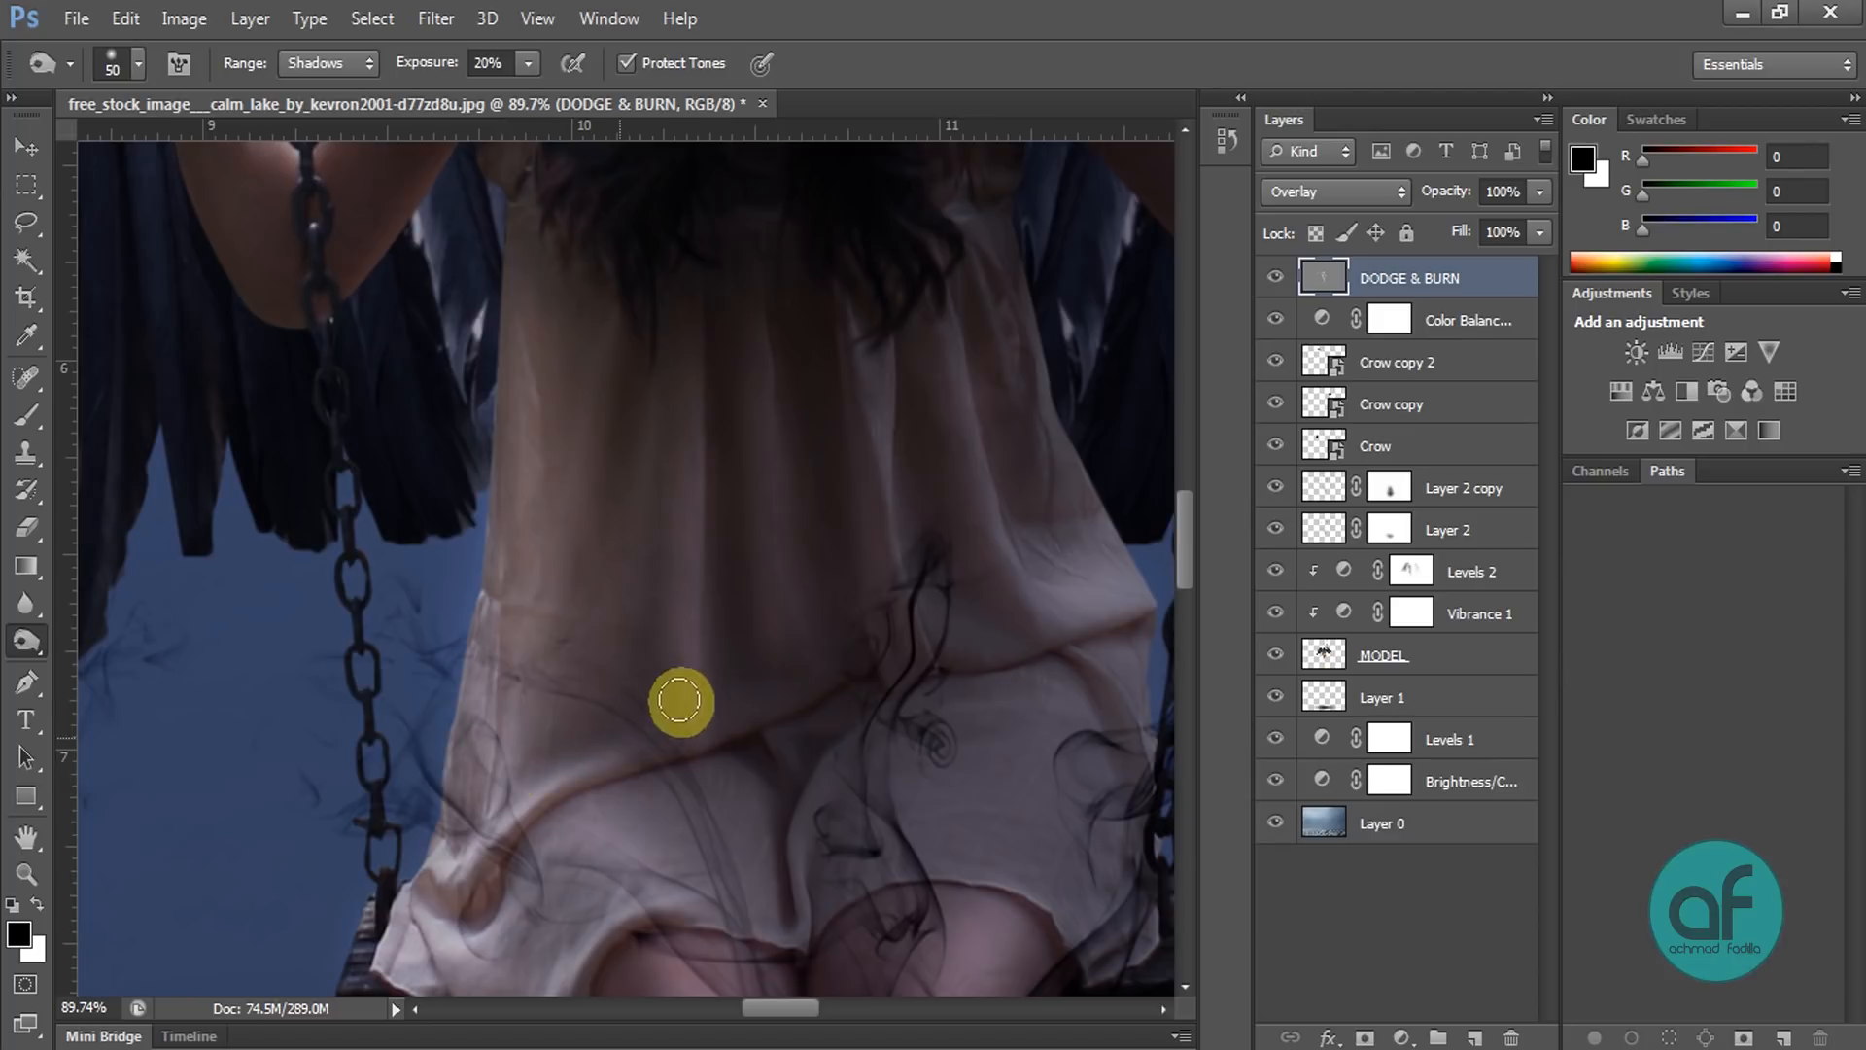
{"action": "scroll", "coordinate": [756, 696], "scroll_direction": "down", "scroll_amount": 2}
{"action": "scroll", "coordinate": [756, 696], "scroll_direction": "down", "scroll_amount": 4}
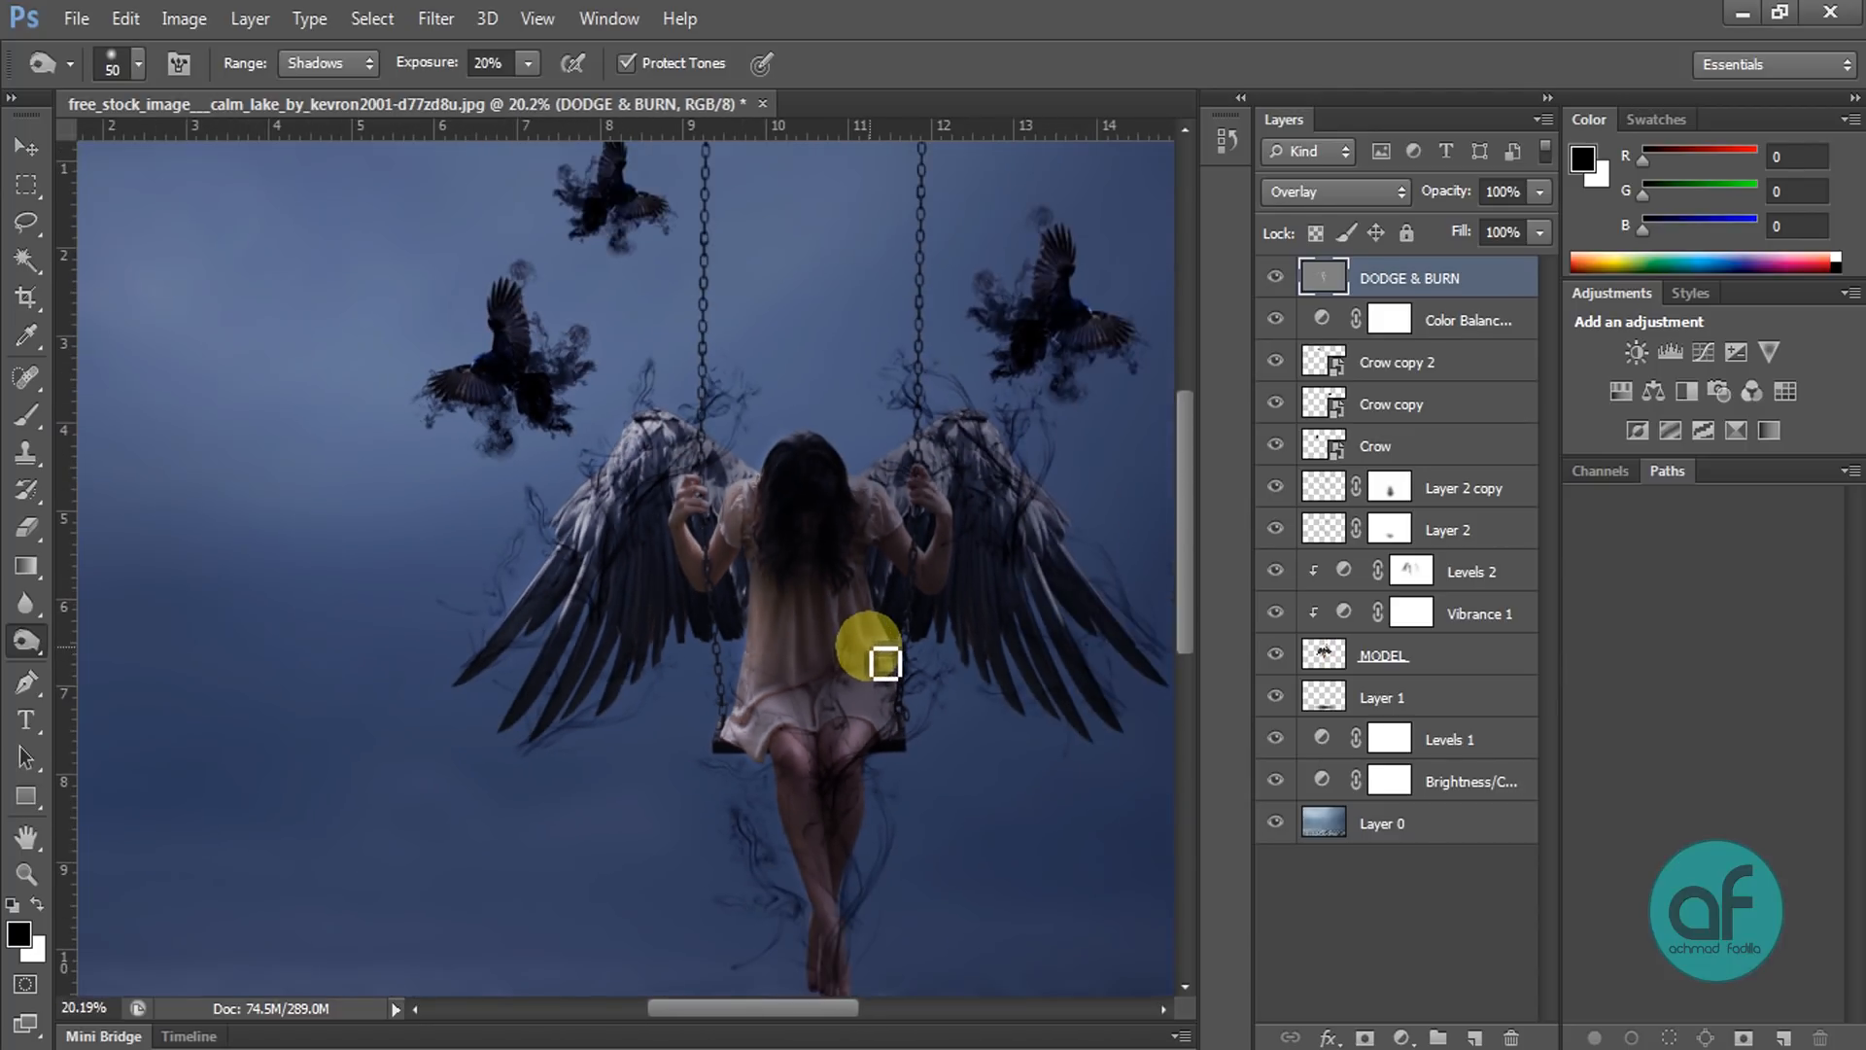
{"action": "scroll", "coordinate": [890, 630], "scroll_direction": "down", "scroll_amount": 1}
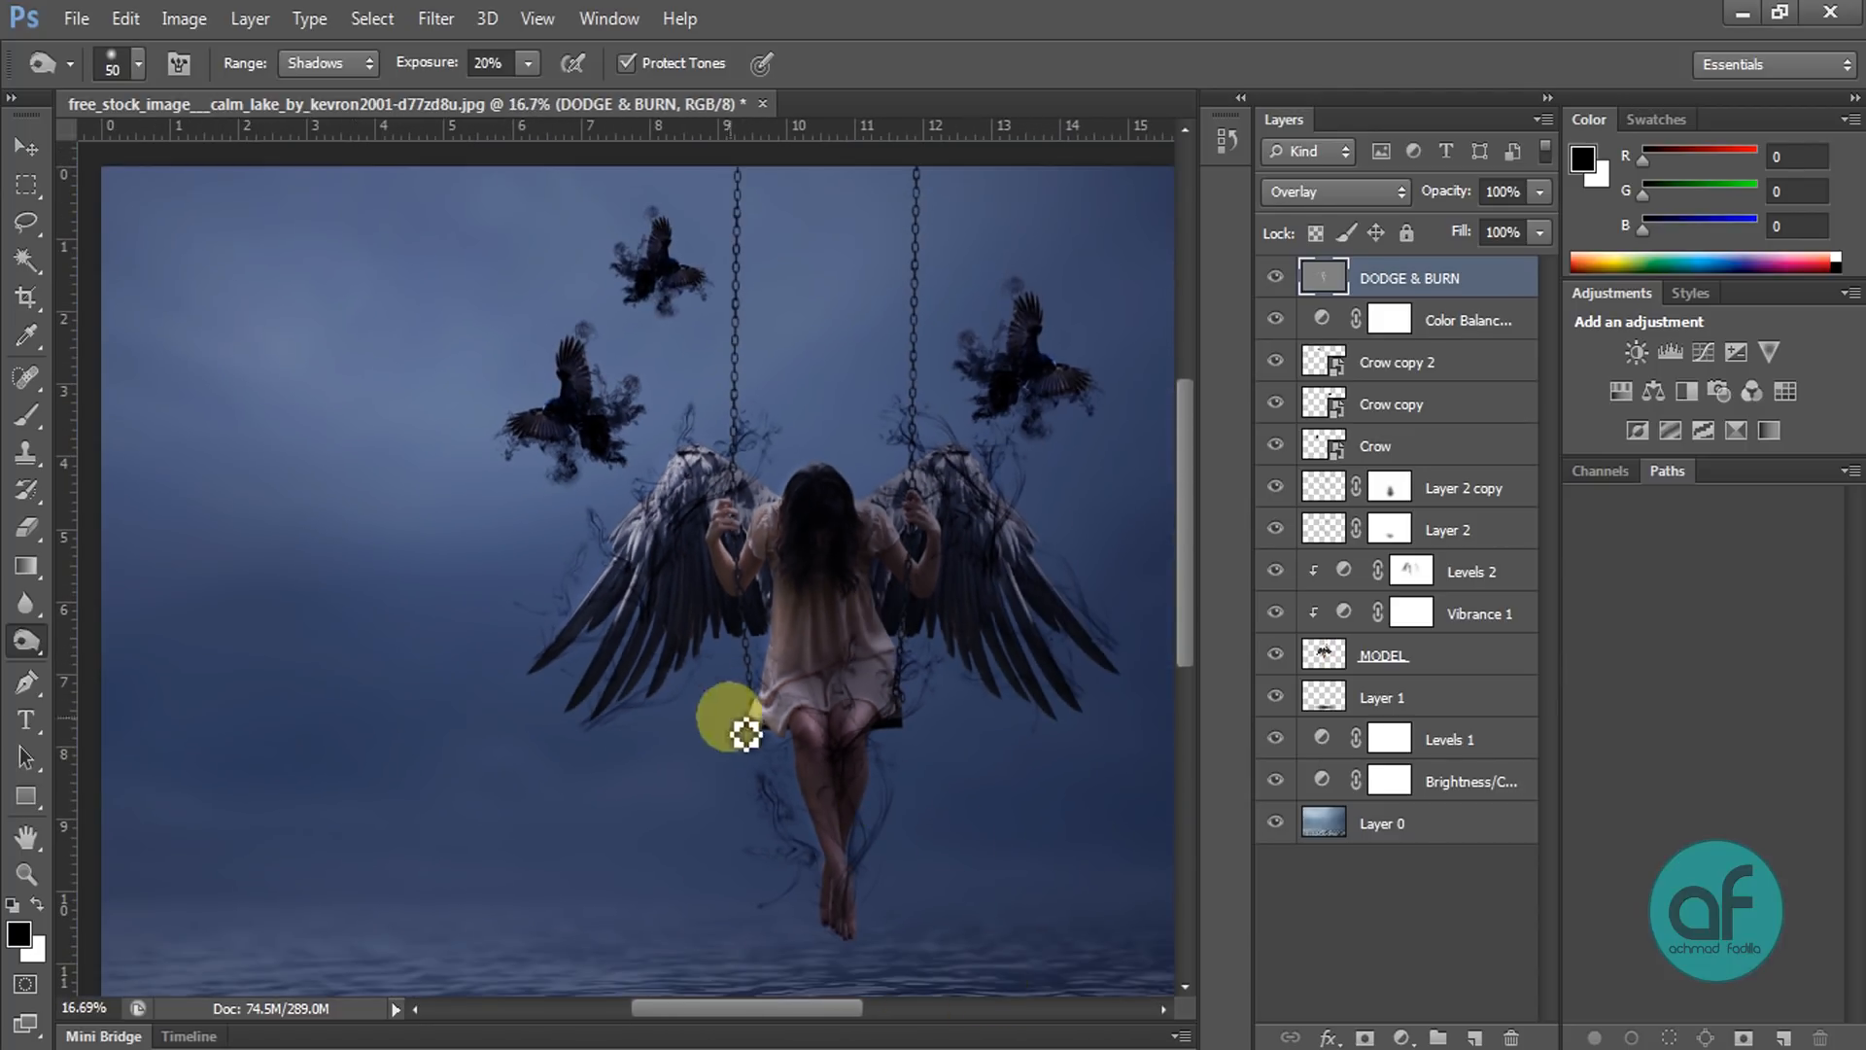
{"action": "scroll", "coordinate": [694, 661], "scroll_direction": "down", "scroll_amount": 1}
{"action": "scroll", "coordinate": [853, 783], "scroll_direction": "down", "scroll_amount": 1}
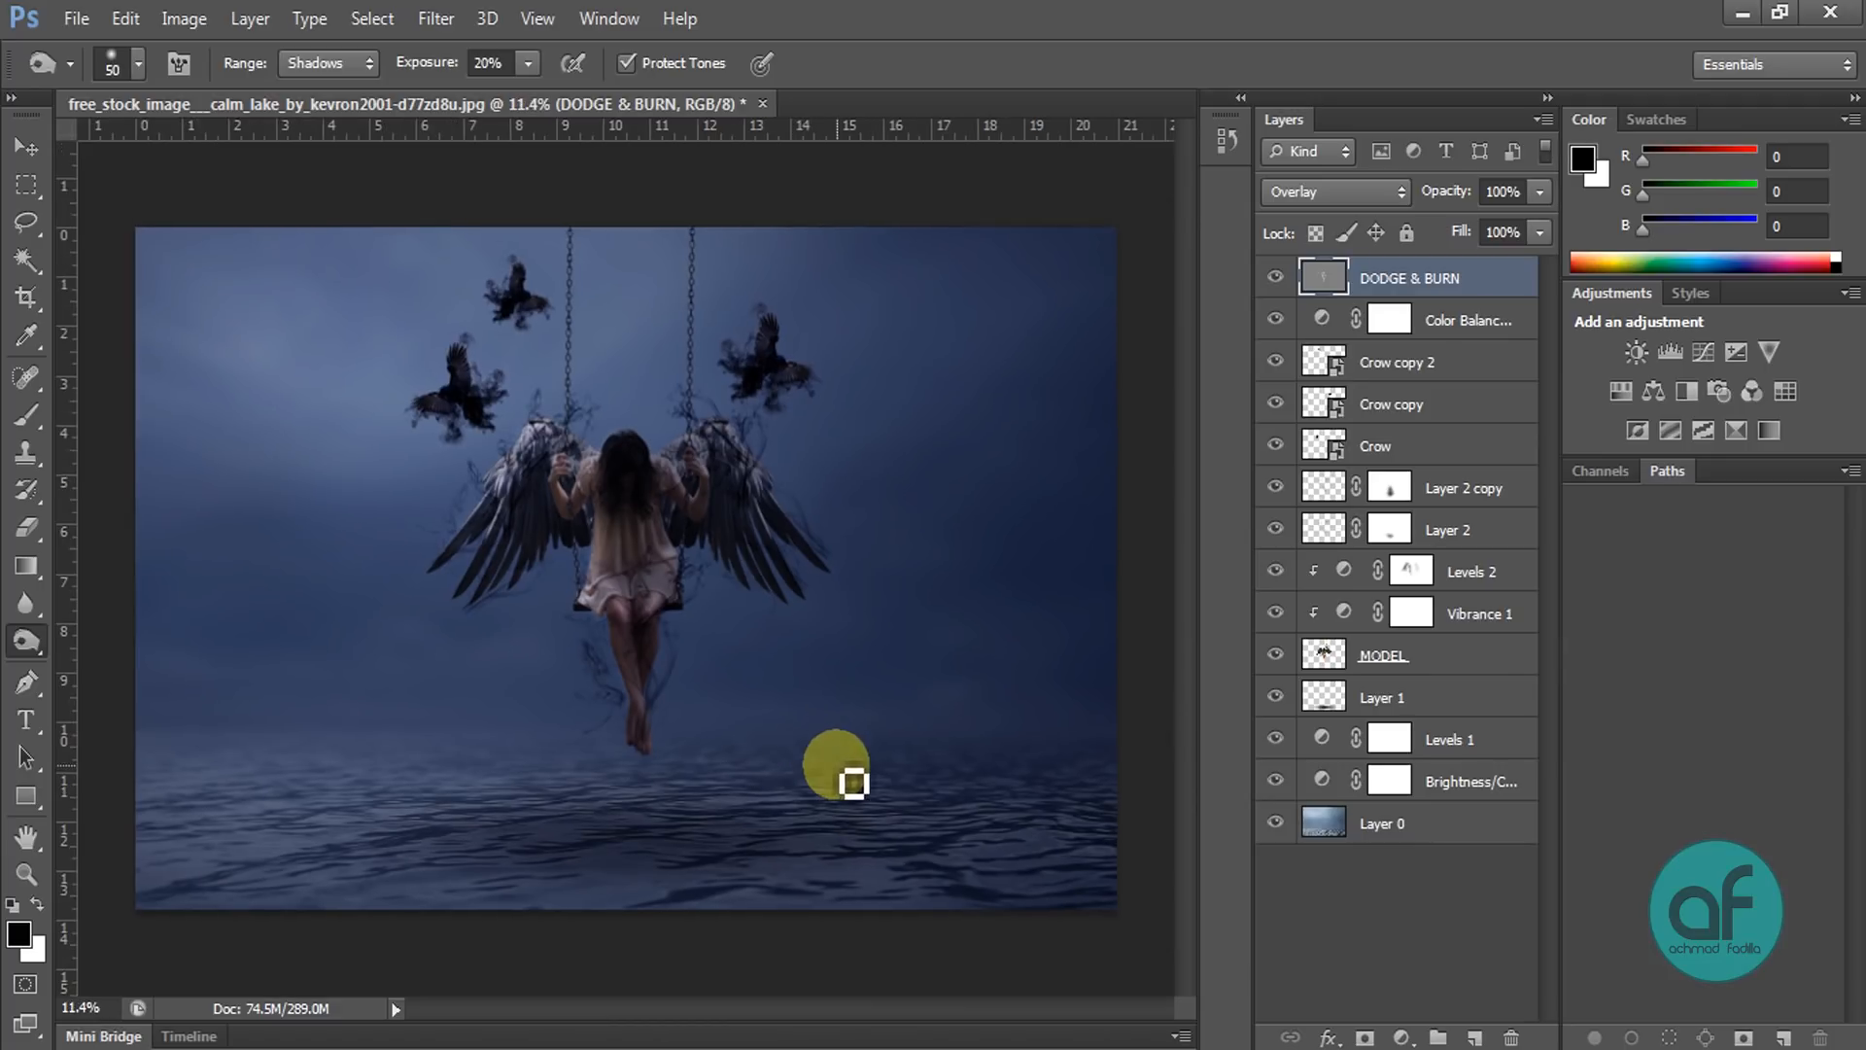
{"action": "left_click", "coordinate": [27, 146]}
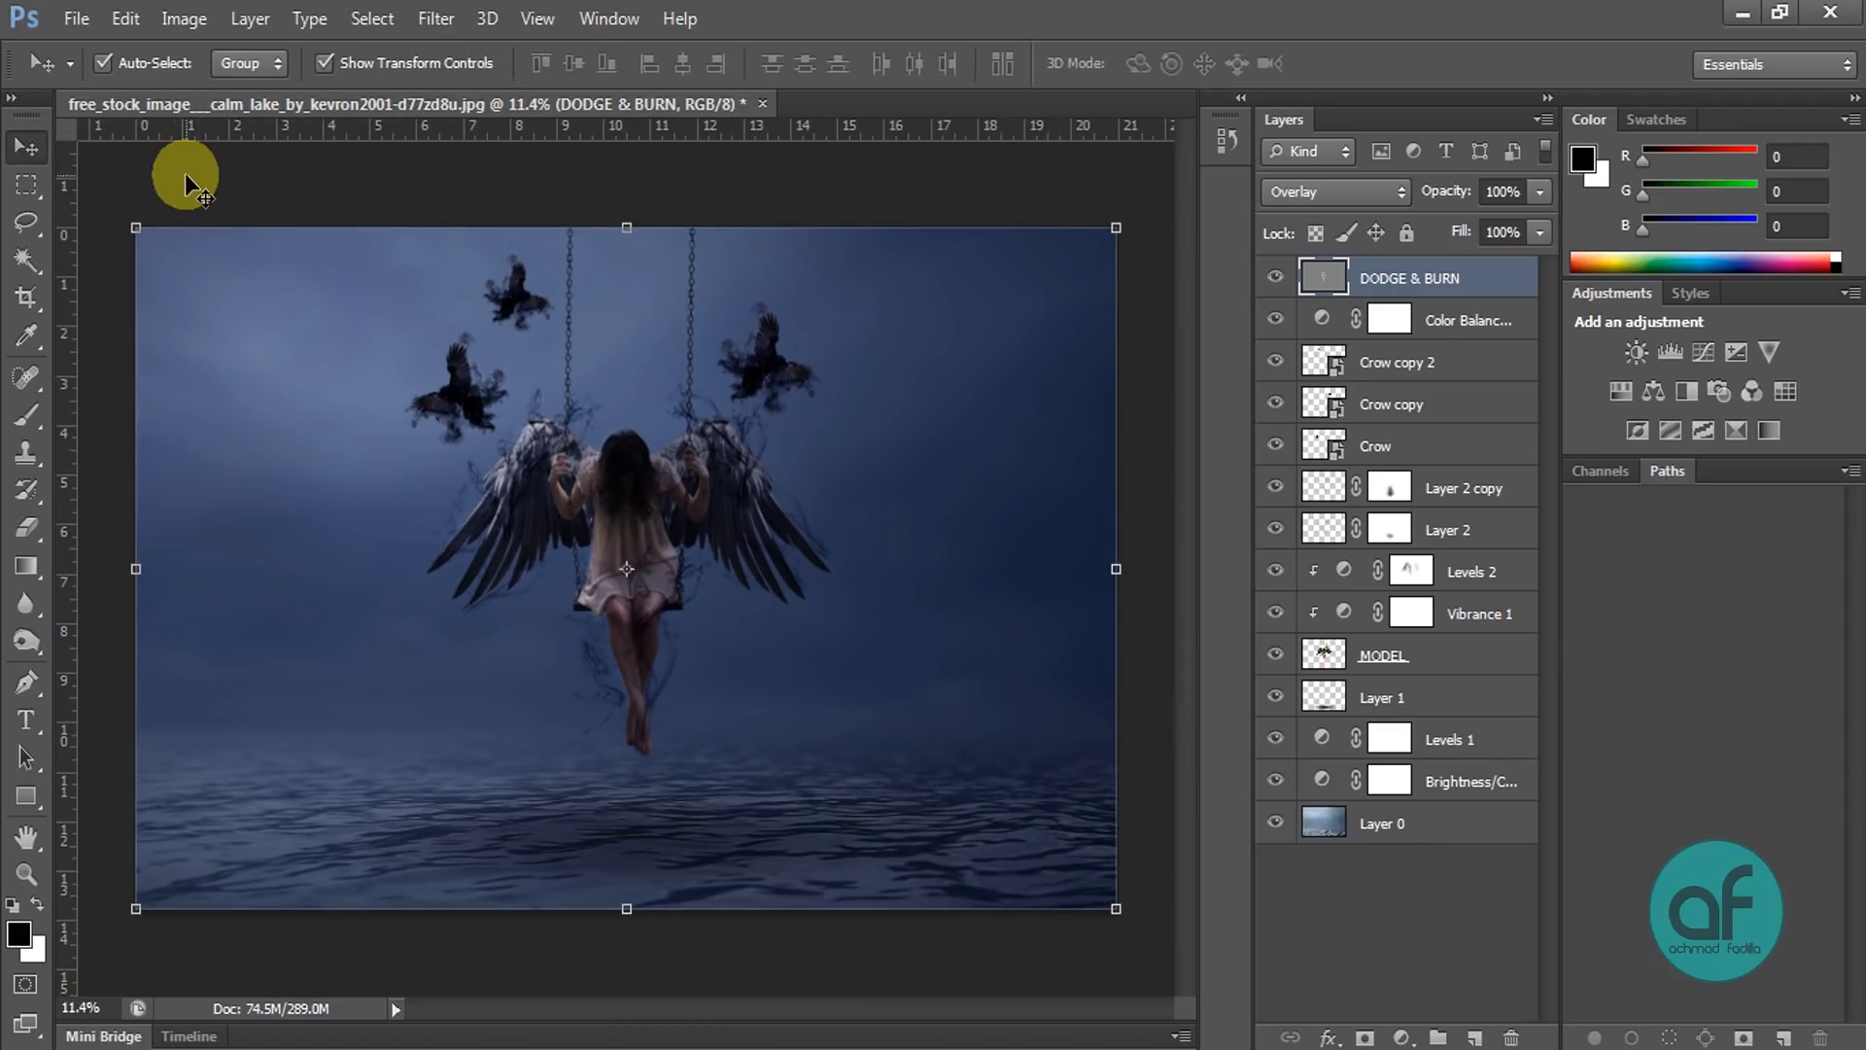
{"action": "left_click", "coordinate": [186, 184]}
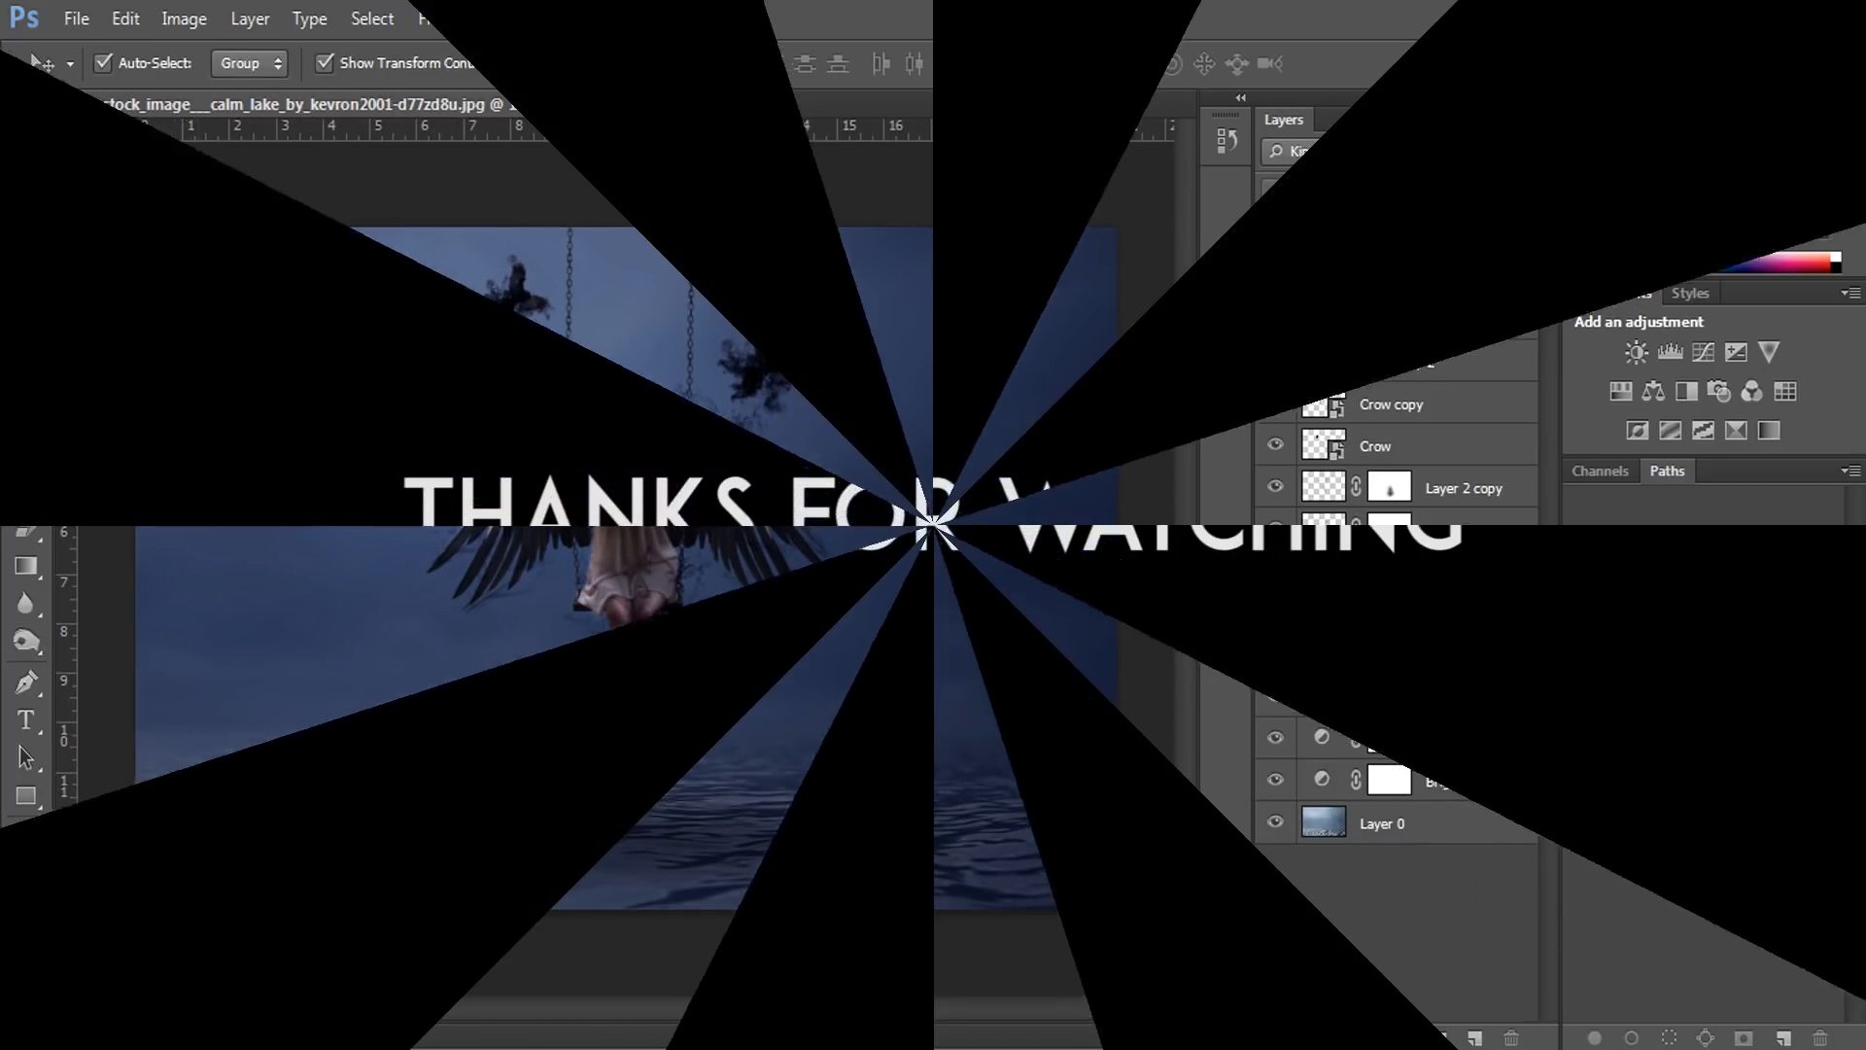